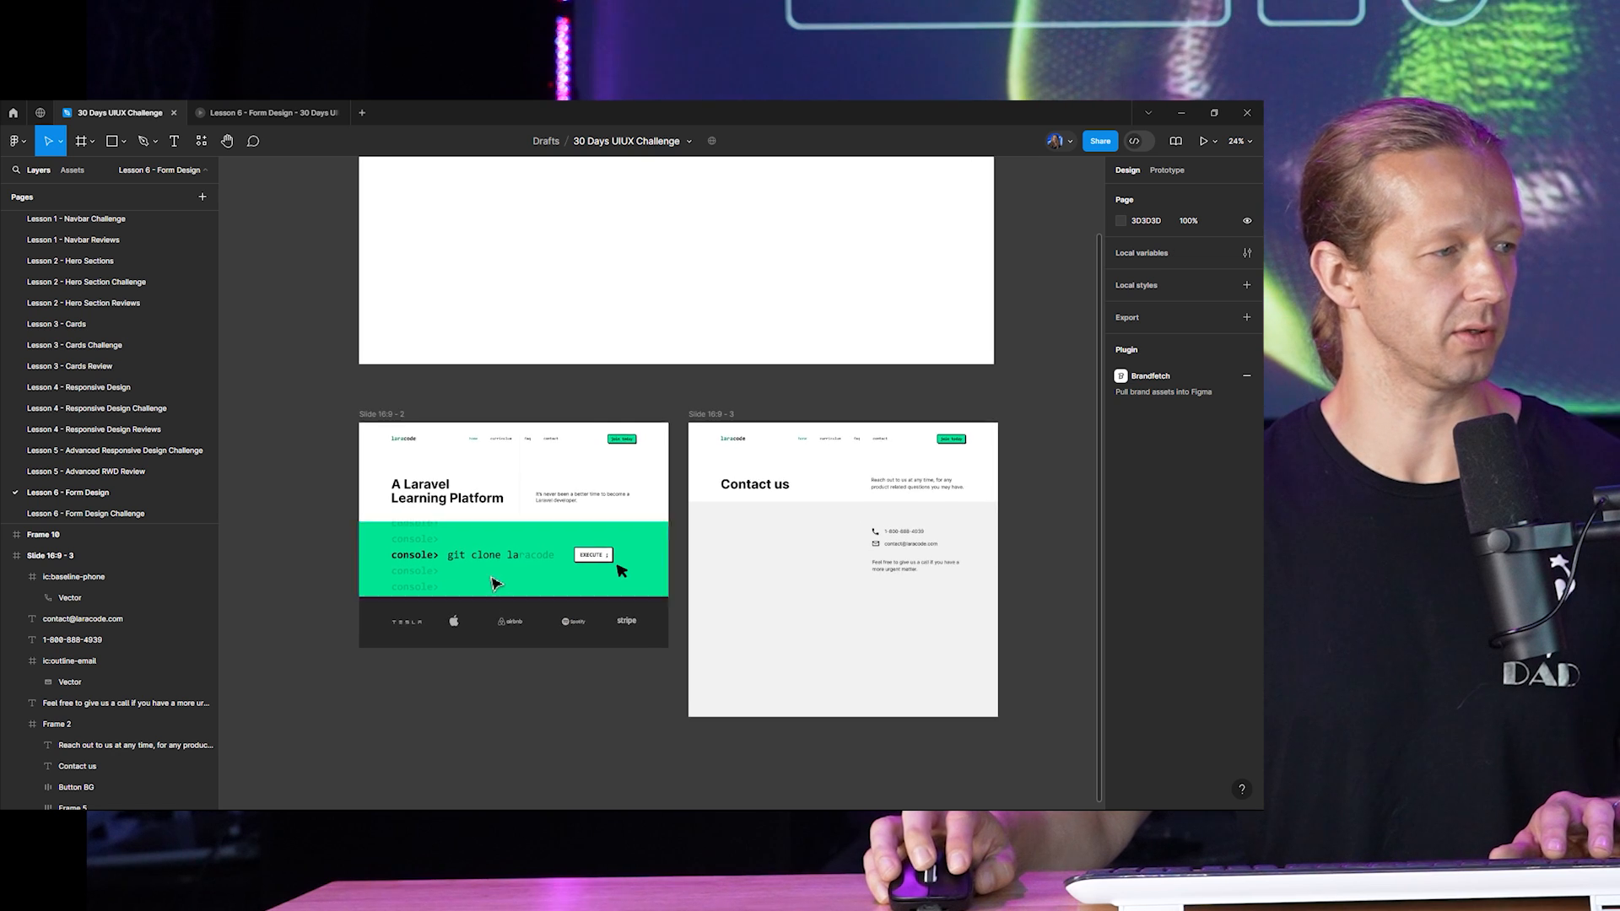
Examine the laracode home page design, including its hero section, navigation links and contact link.
scroll(521, 486, "down", 1)
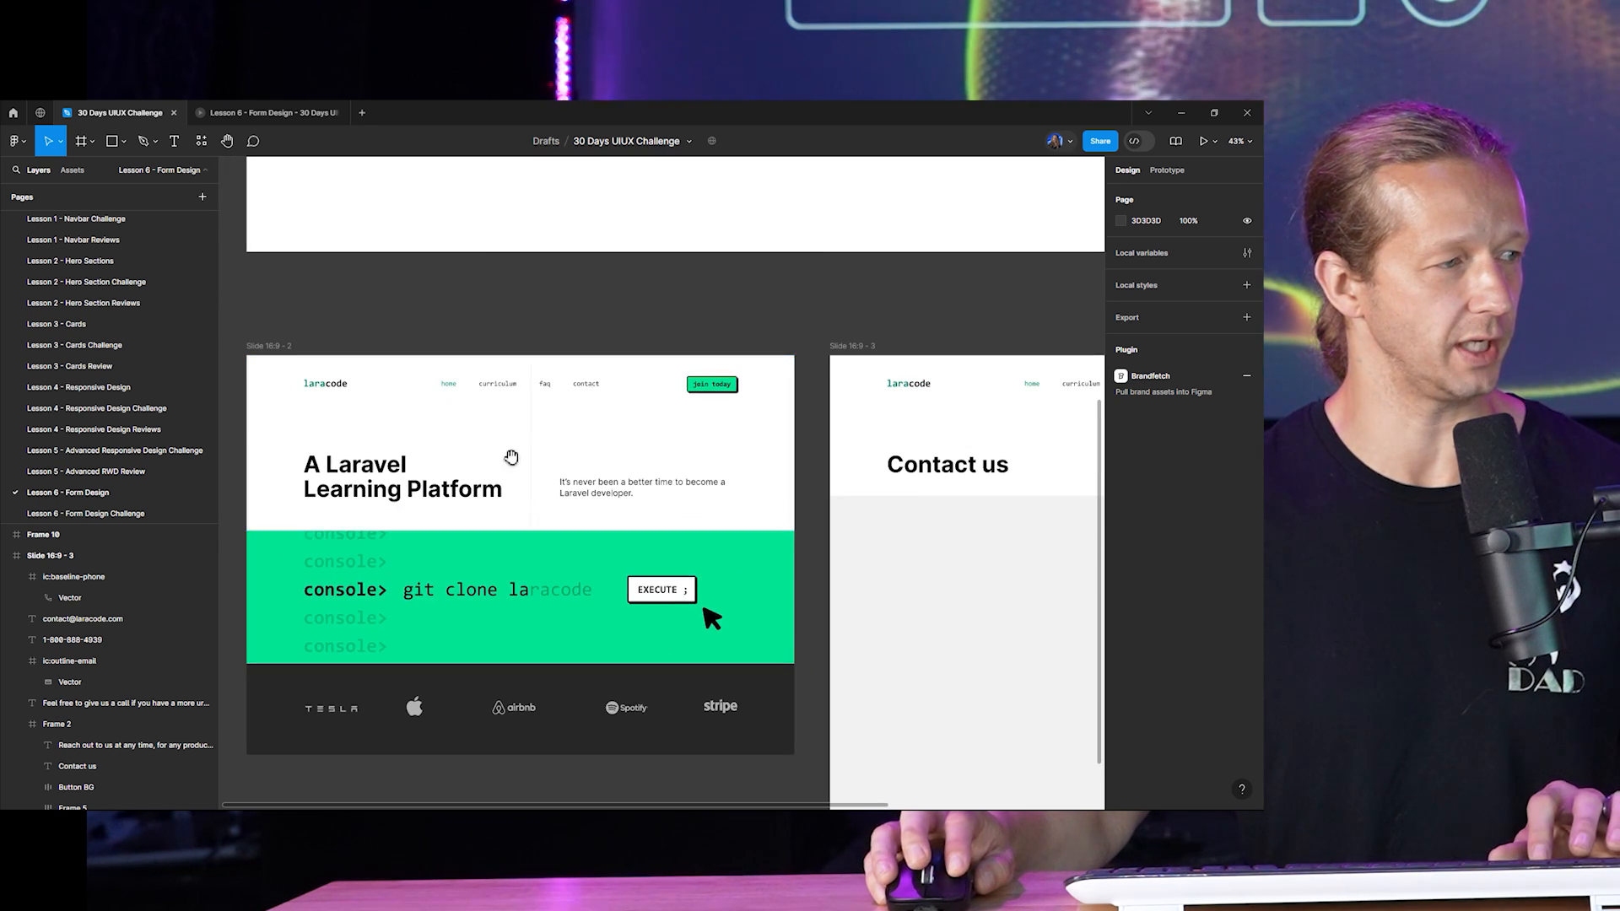
scroll(585, 448, "up", 2)
scroll(593, 445, "down", 1)
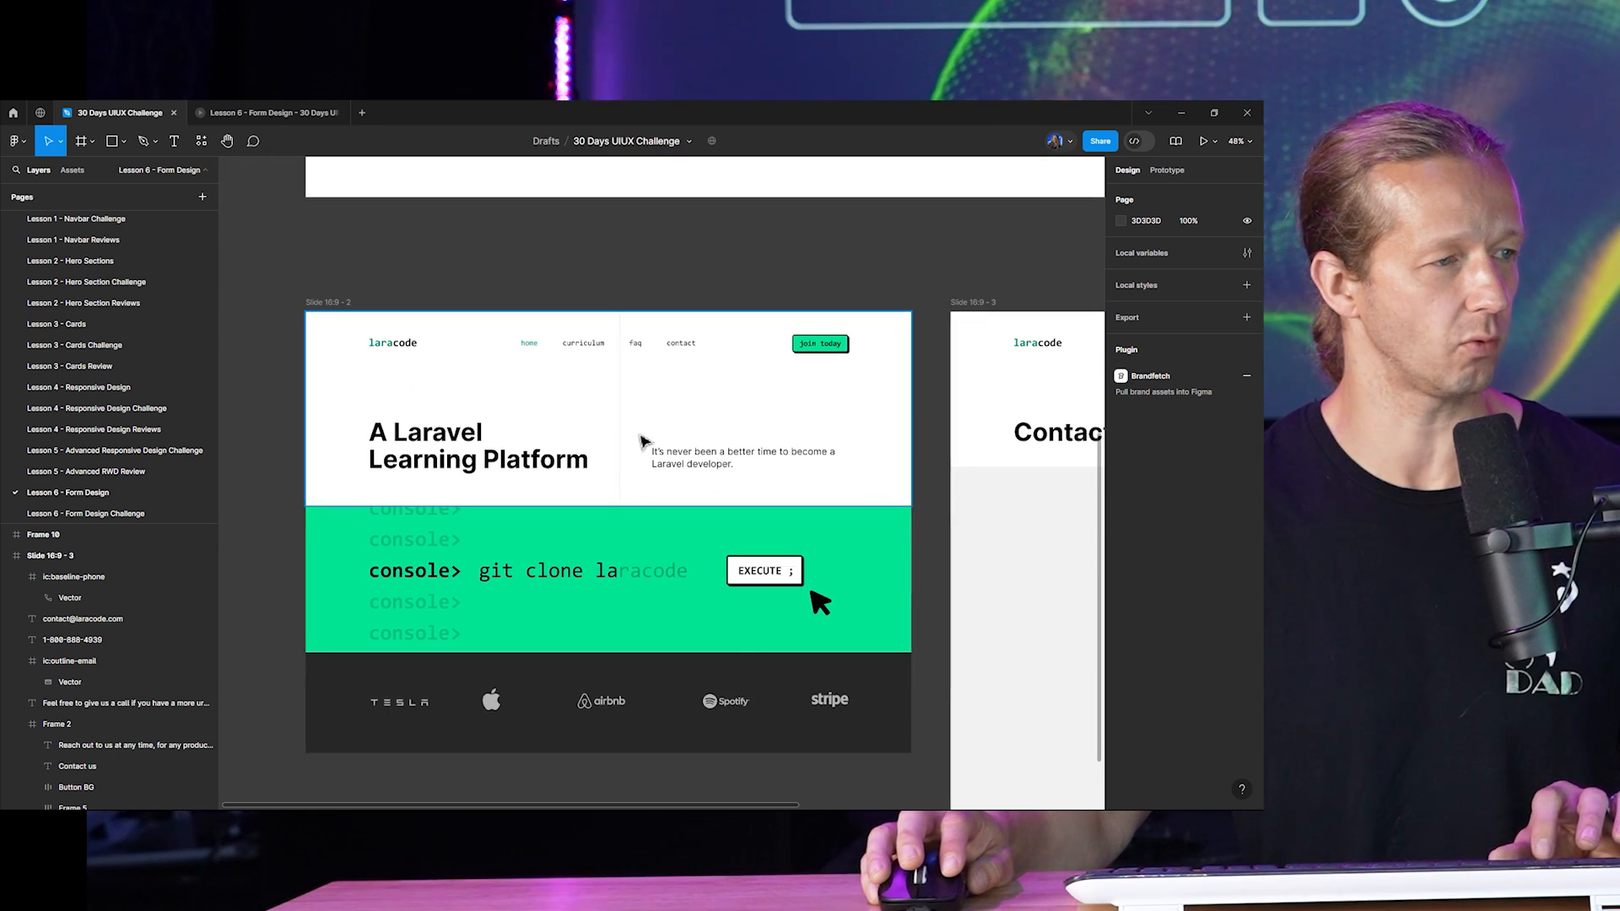
scroll(676, 436, "right", 2)
scroll(624, 426, "left", 2)
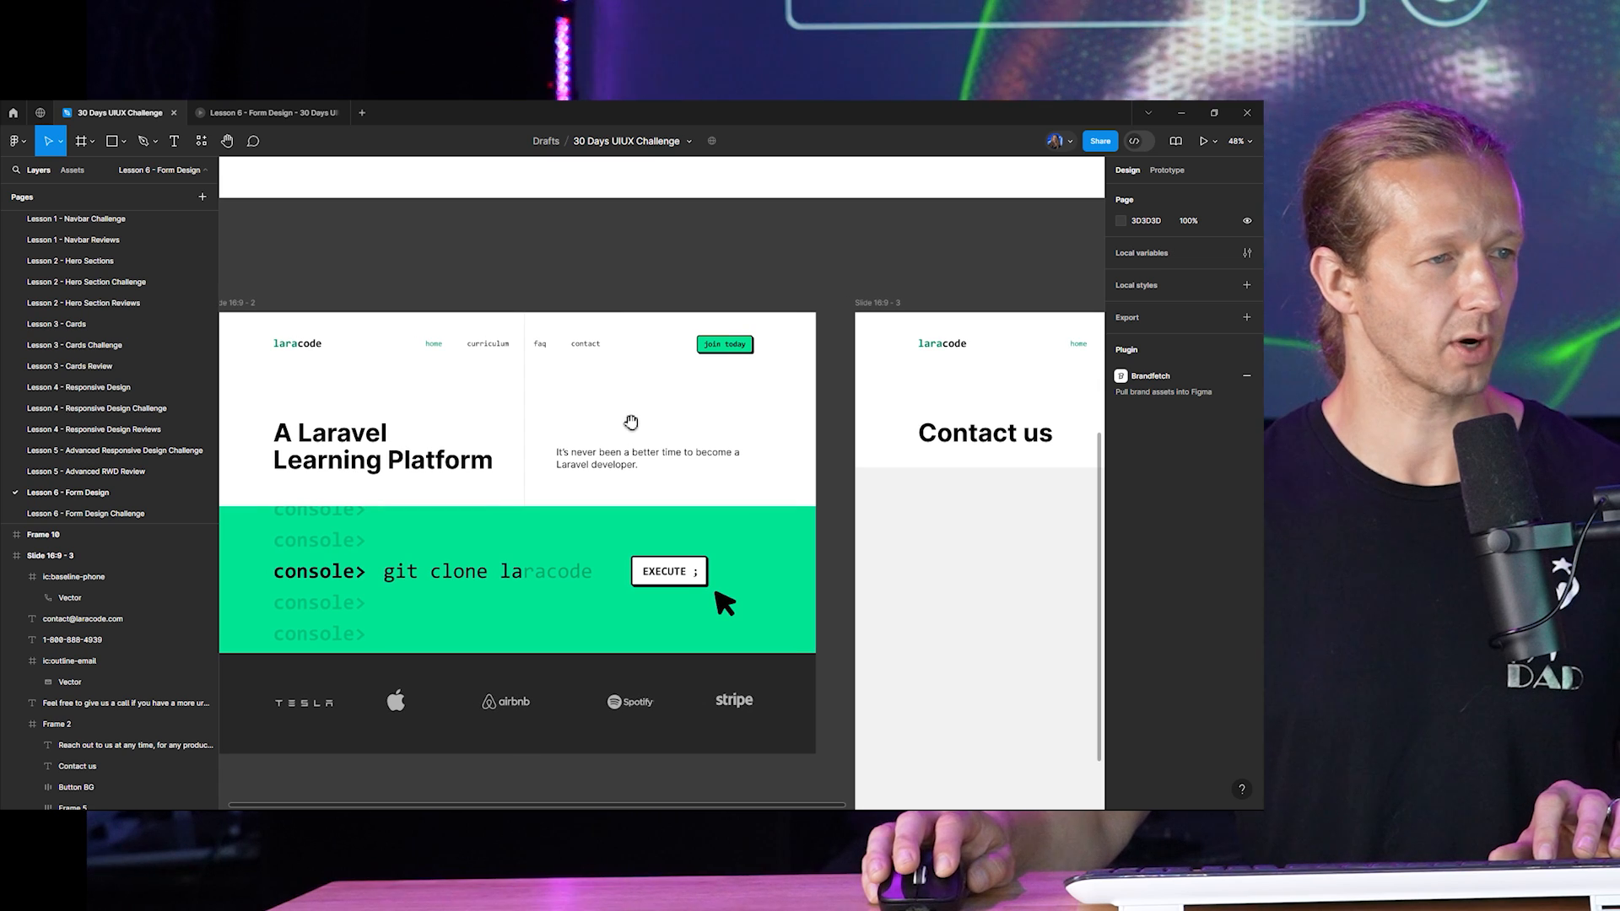
scroll(725, 413, "up", 5)
left_click(747, 377)
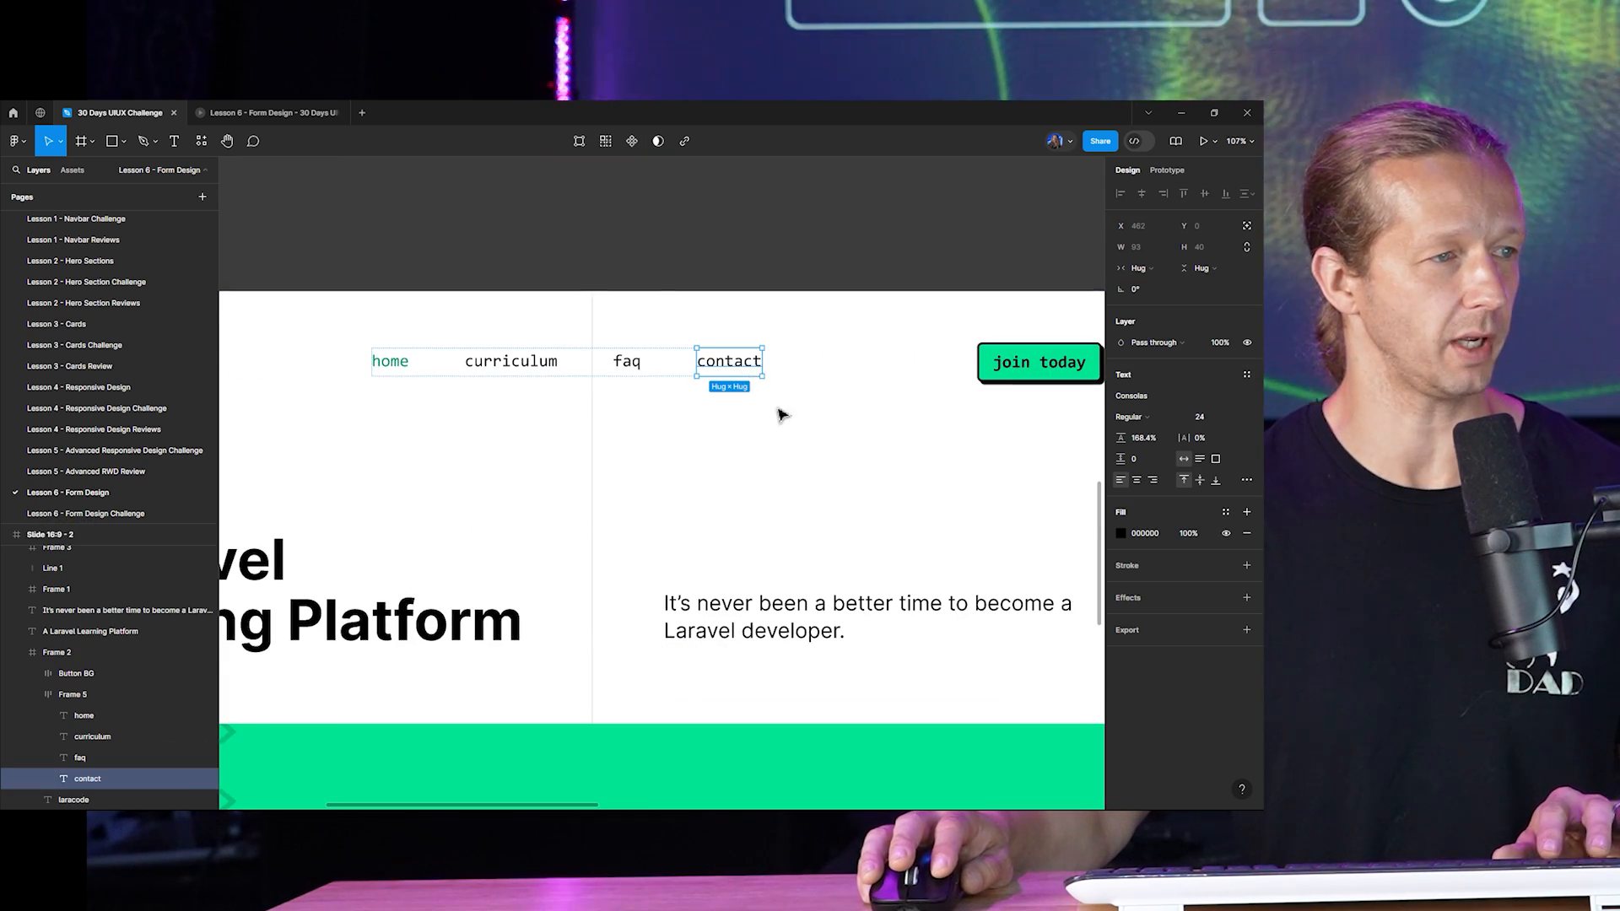
scroll(782, 412, "down", 5)
left_click(676, 450)
scroll(676, 450, "right", 3)
scroll(678, 449, "right", 4)
scroll(678, 439, "down", 2)
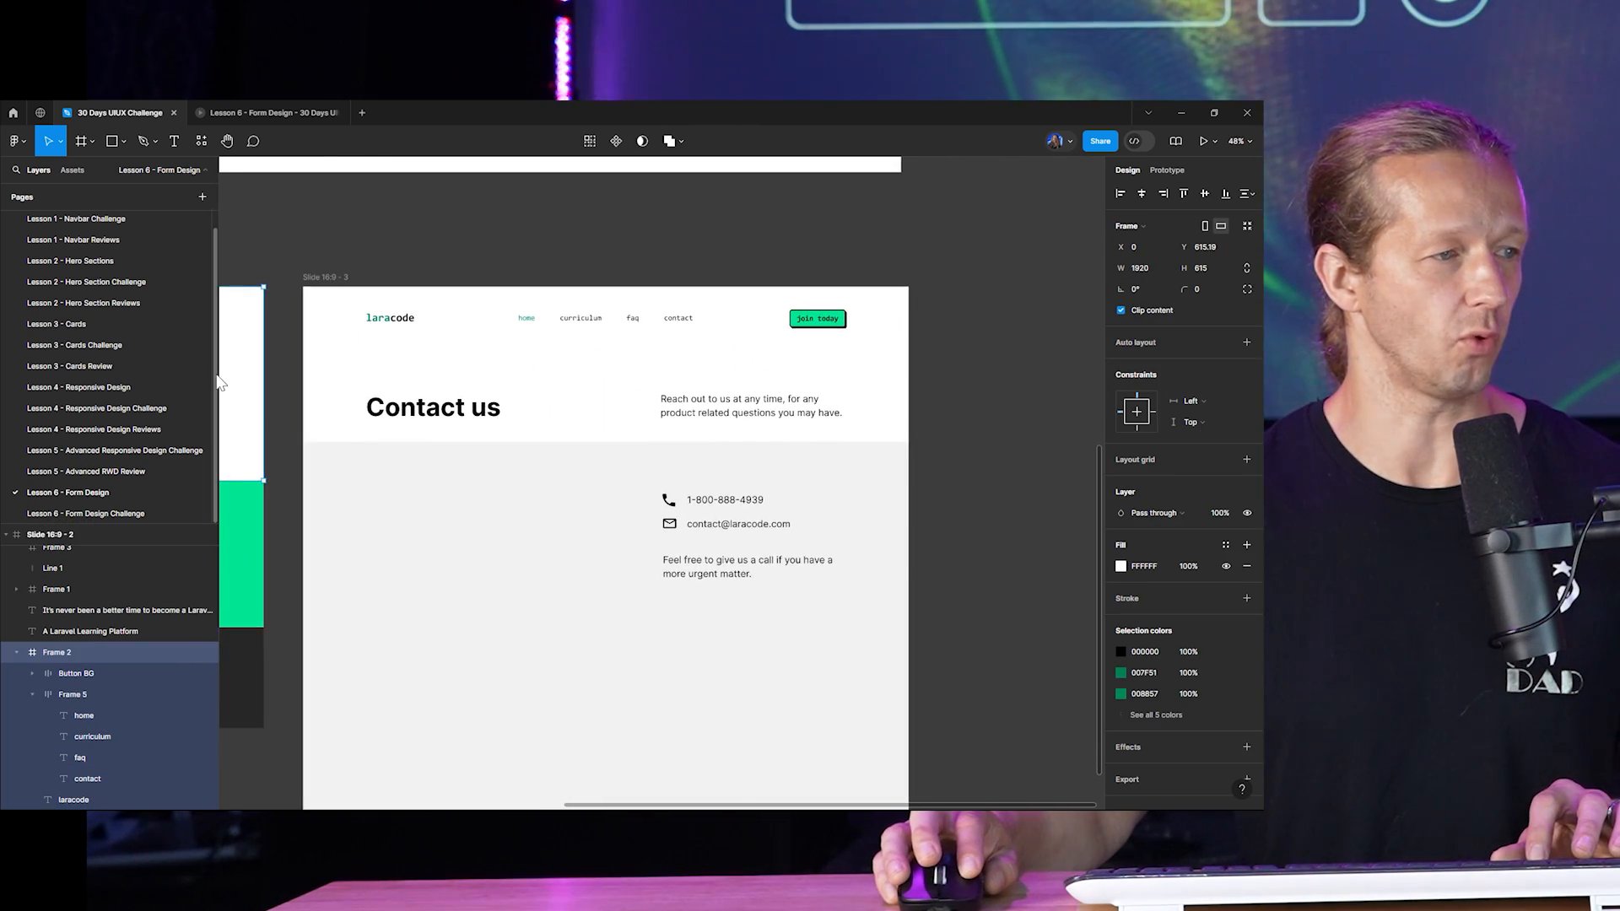
Examine the Contact us page design, including its header frame, contact details and empty grey form area.
scroll(683, 405, "left", 1)
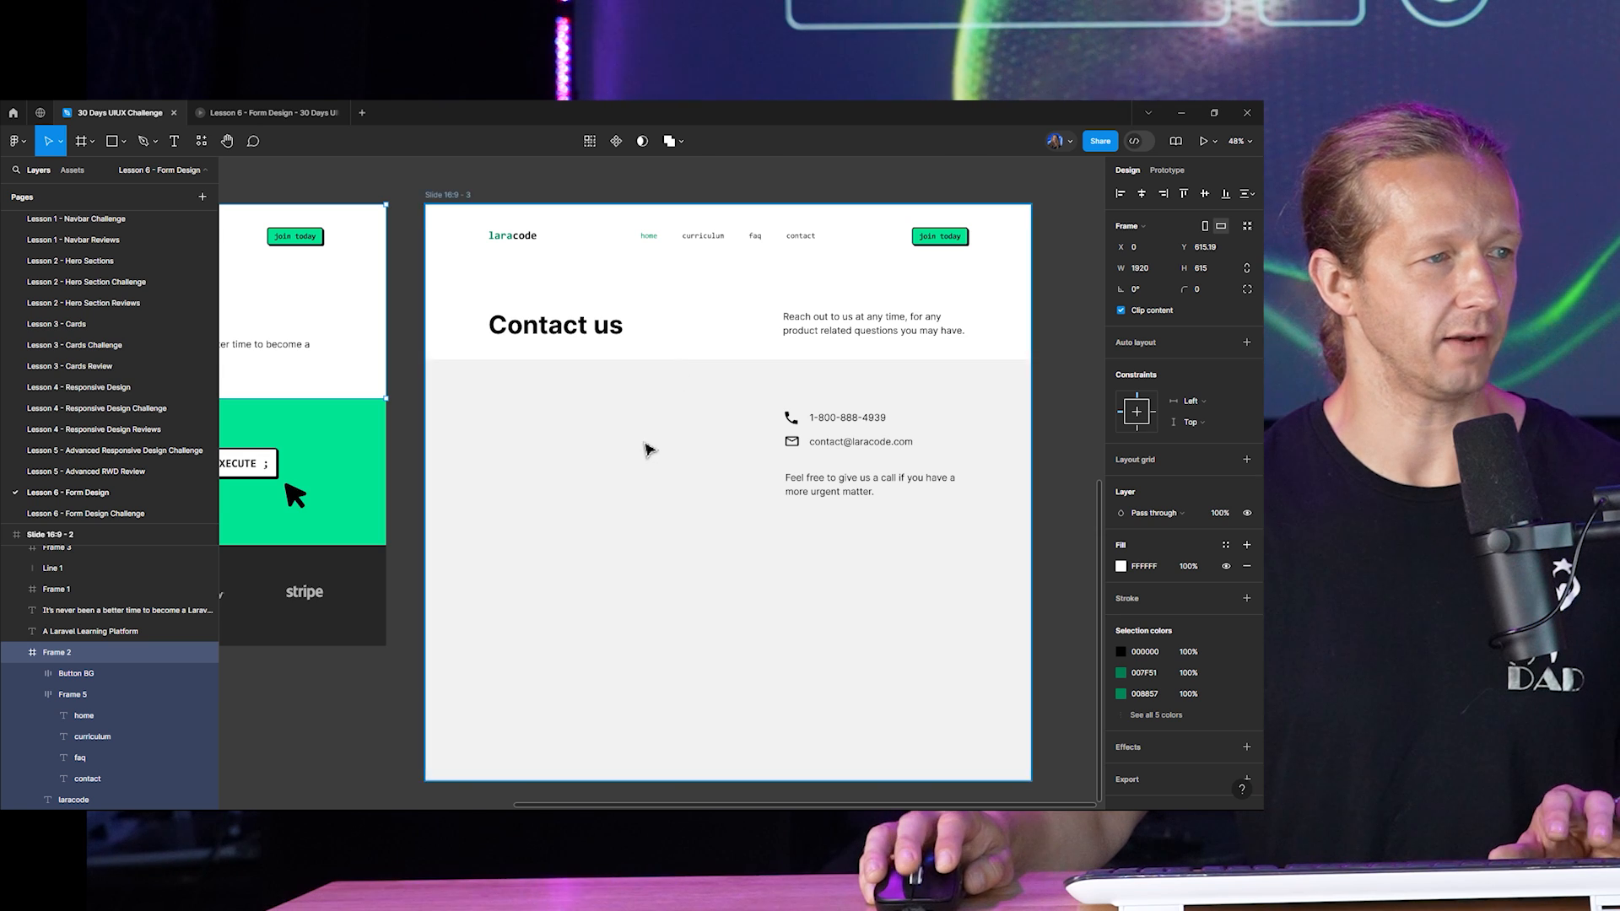
scroll(655, 448, "down", 3)
scroll(817, 436, "left", 2)
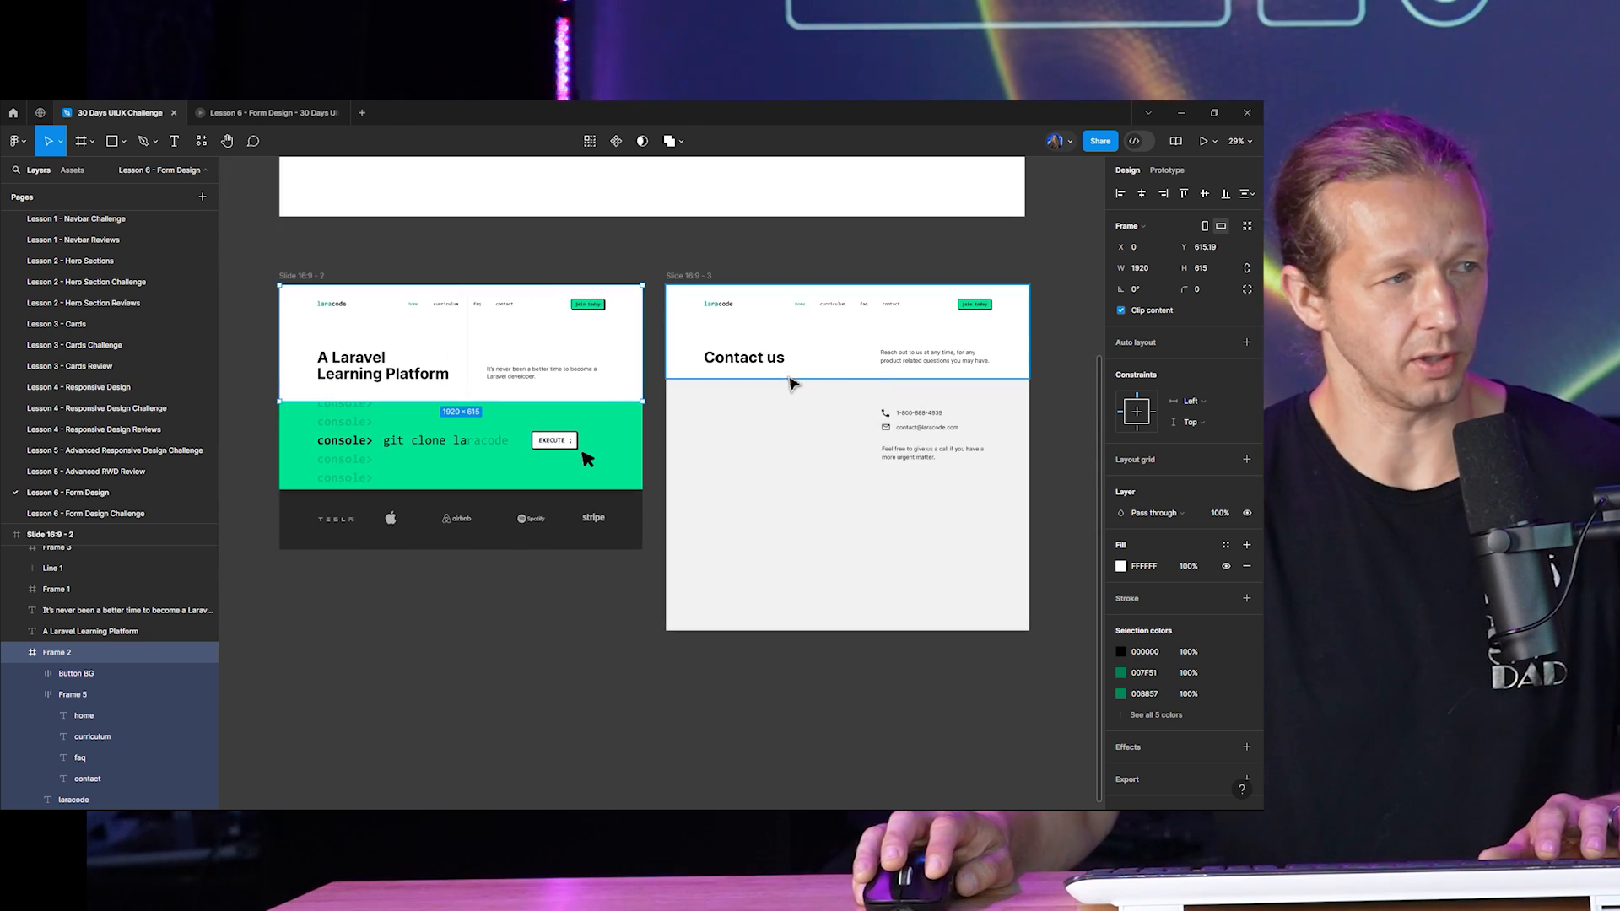
left_click(742, 363)
scroll(915, 370, "up", 3)
scroll(915, 371, "up", 1)
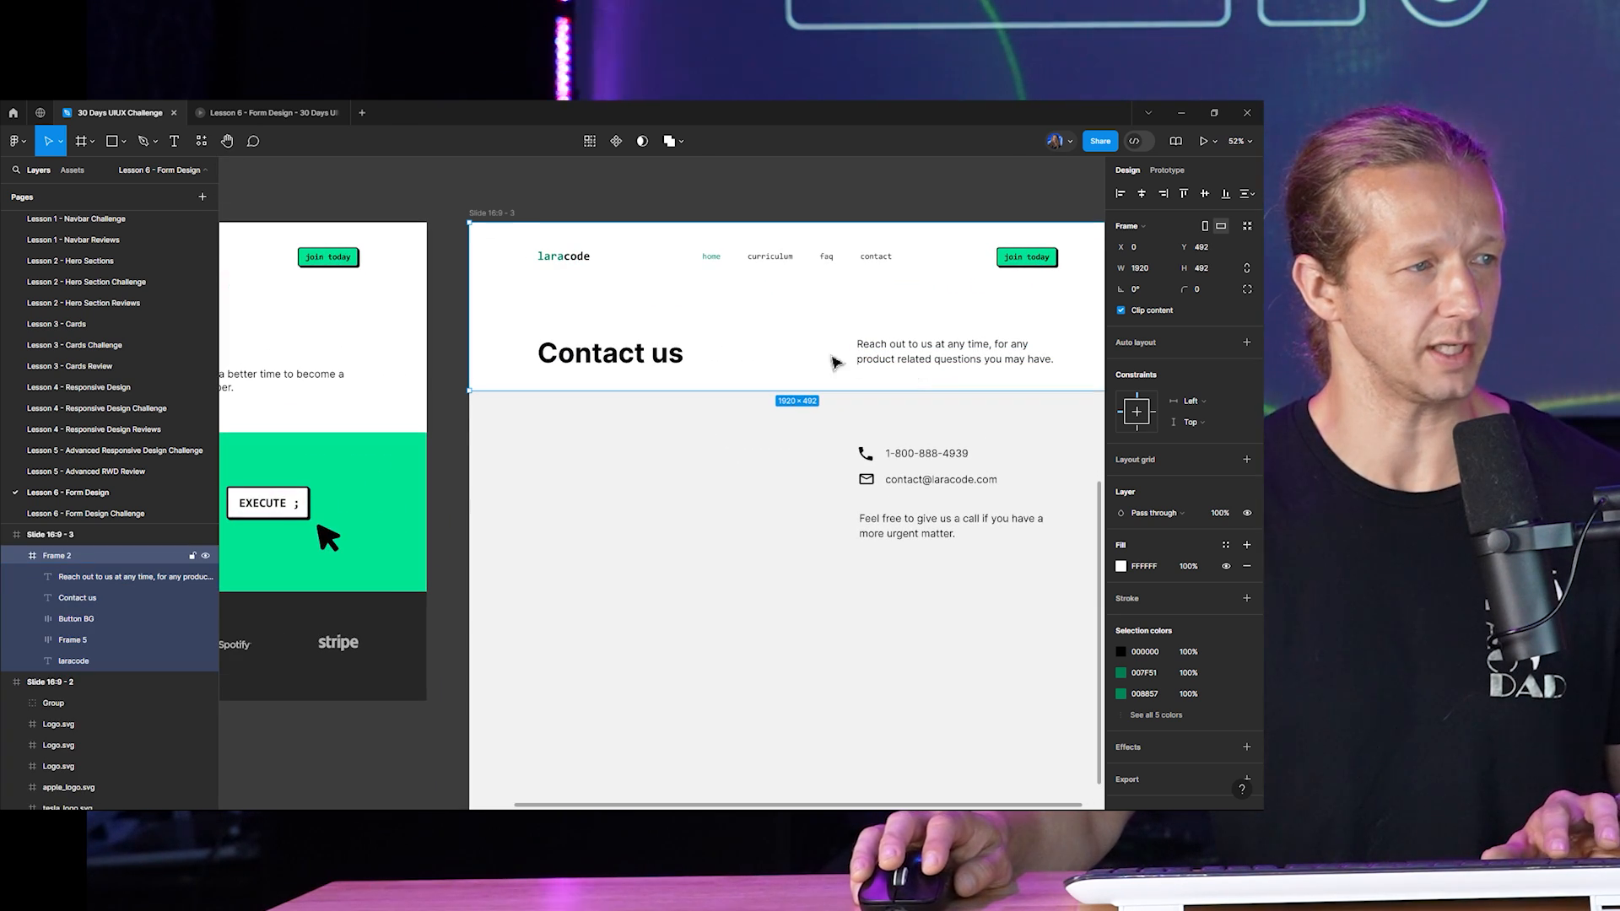
scroll(691, 452, "right", 2)
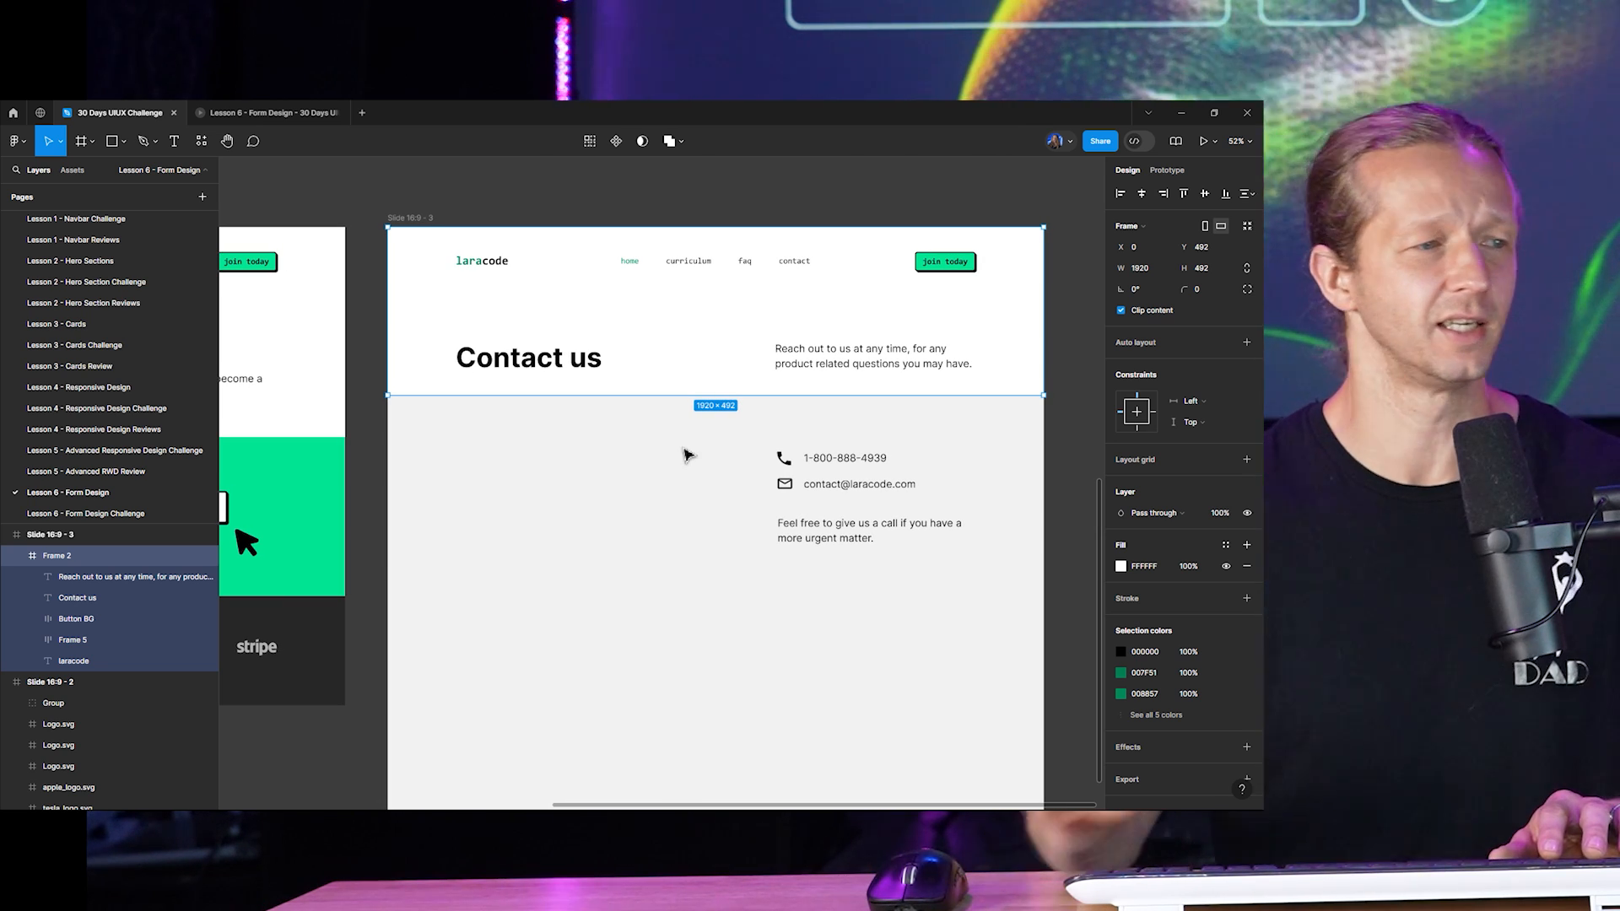
left_click(677, 213)
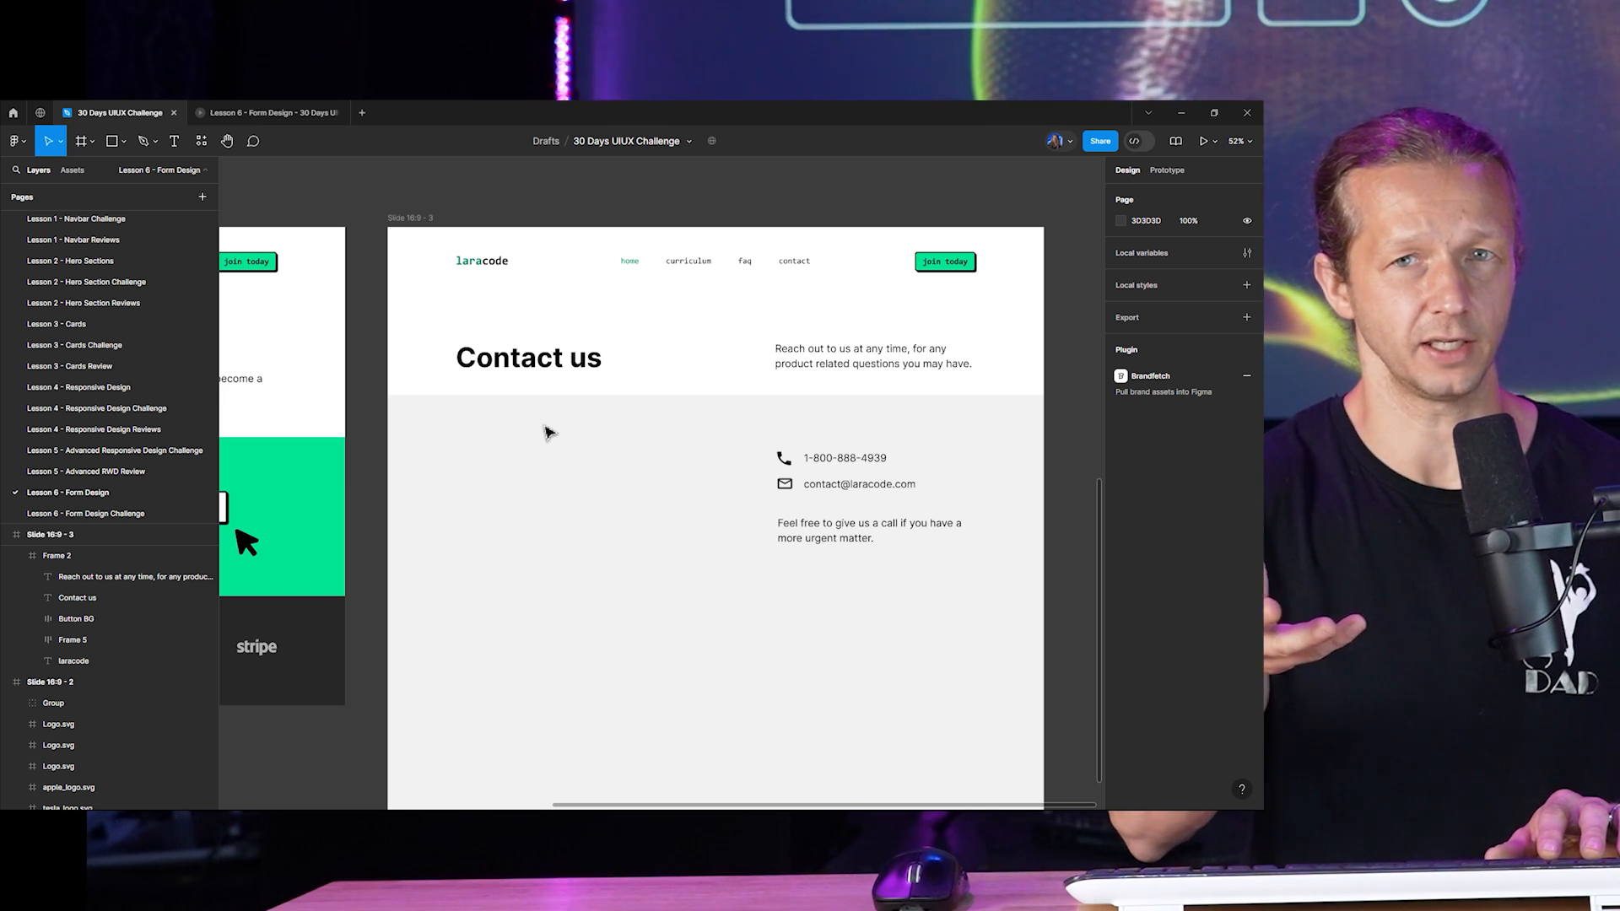
Review the blank white frame above the two page designs and the form area under the Contact us heading.
scroll(550, 433, "down", 5)
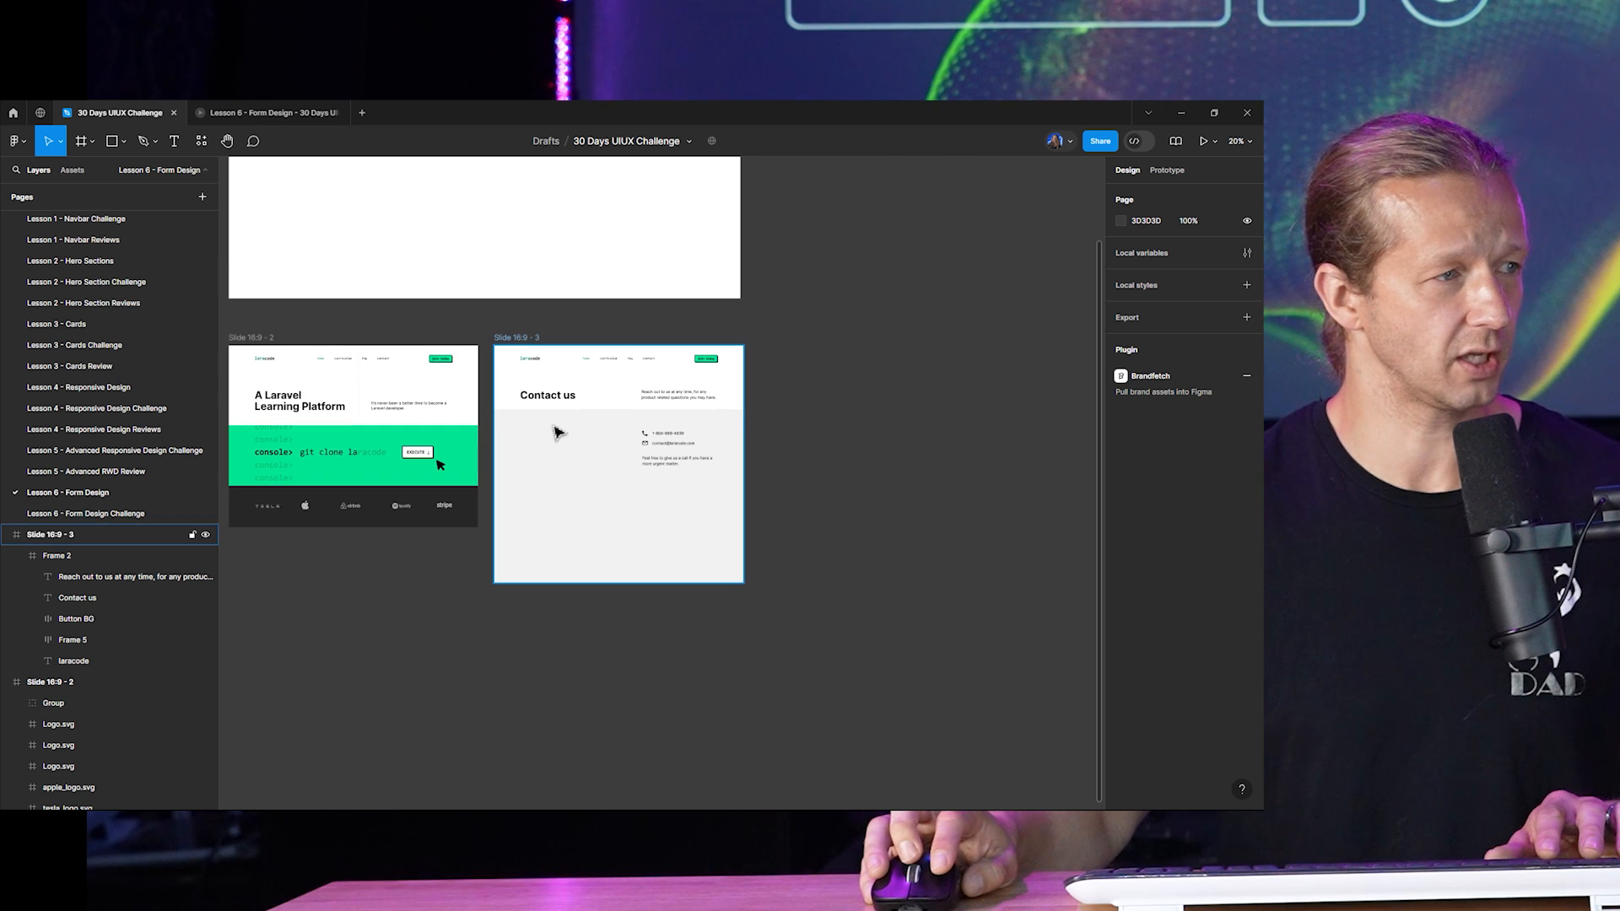
scroll(620, 360, "up", 5)
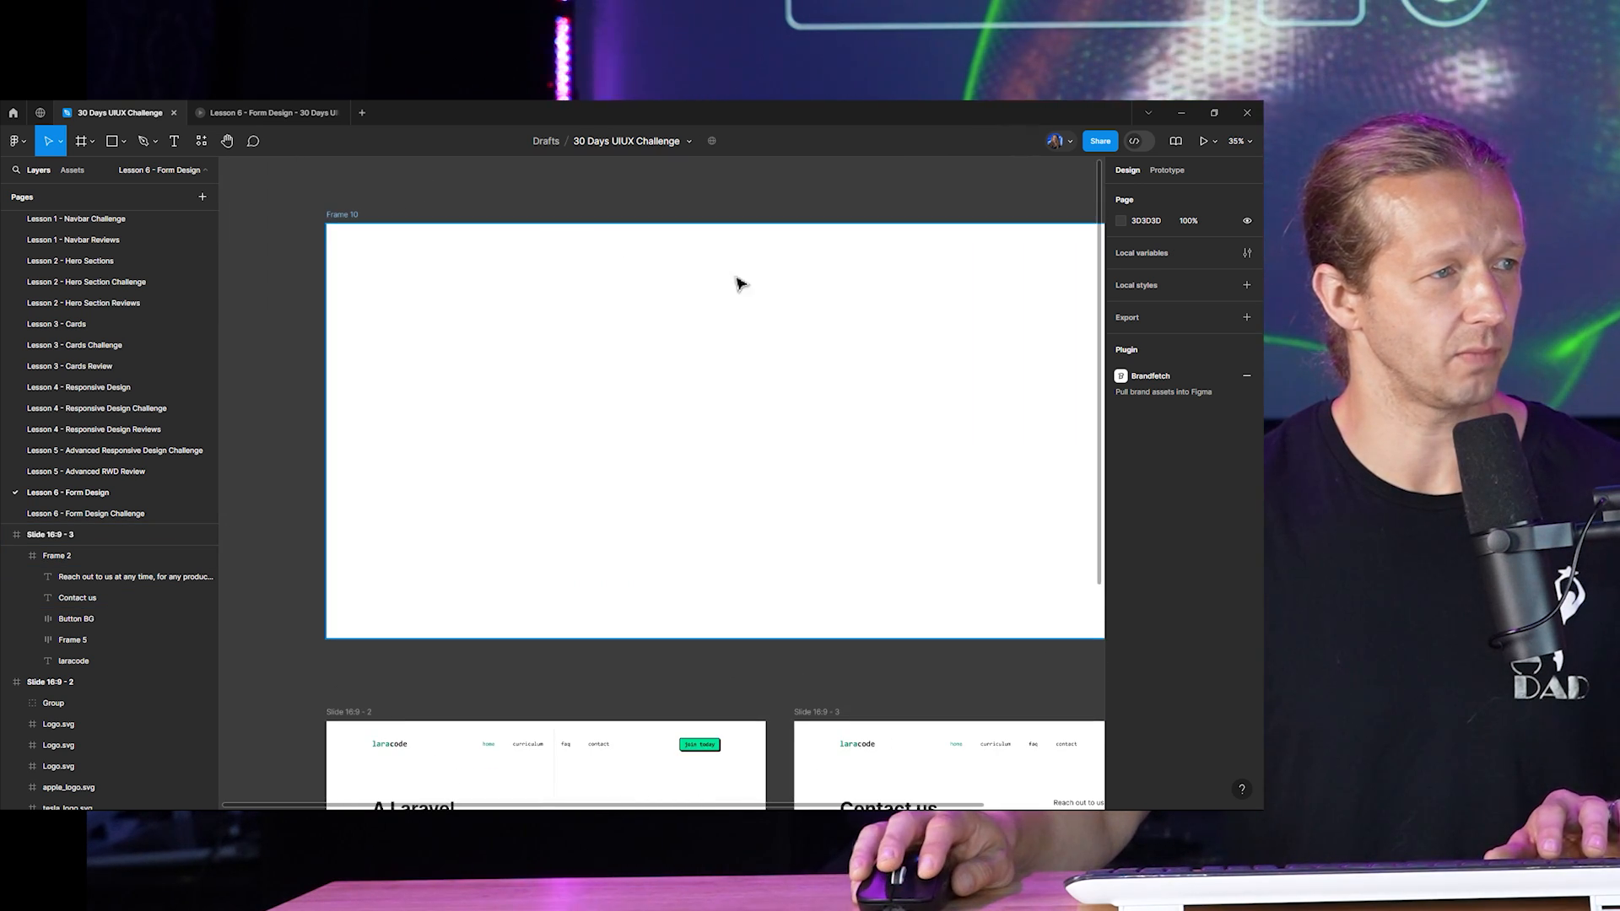
scroll(561, 317, "down", 2)
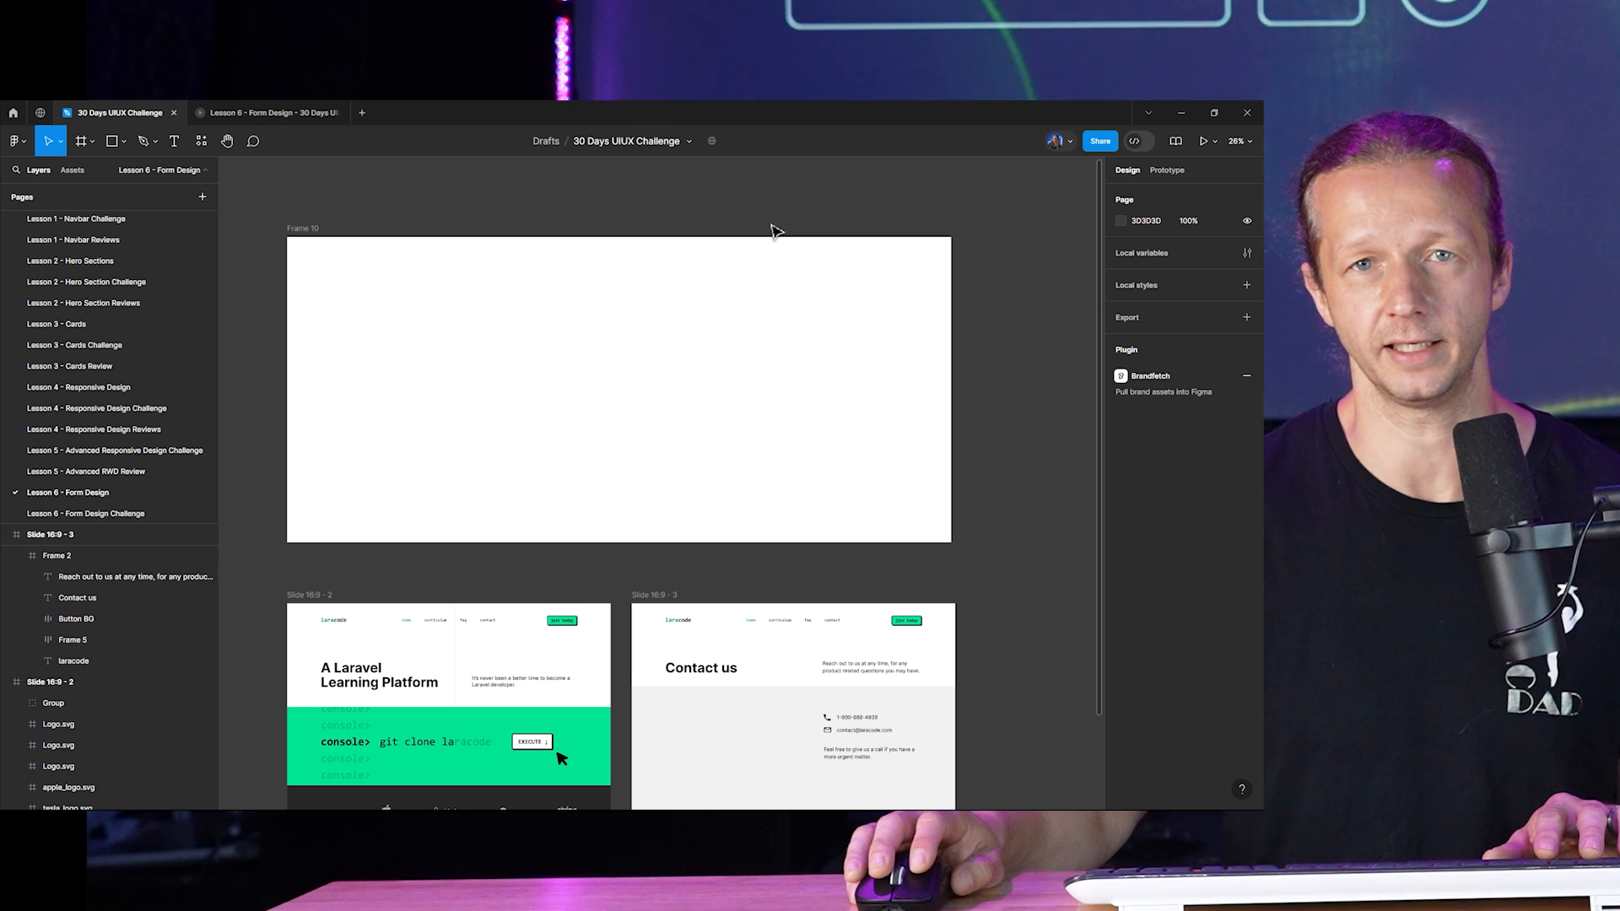
scroll(853, 267, "down", 4)
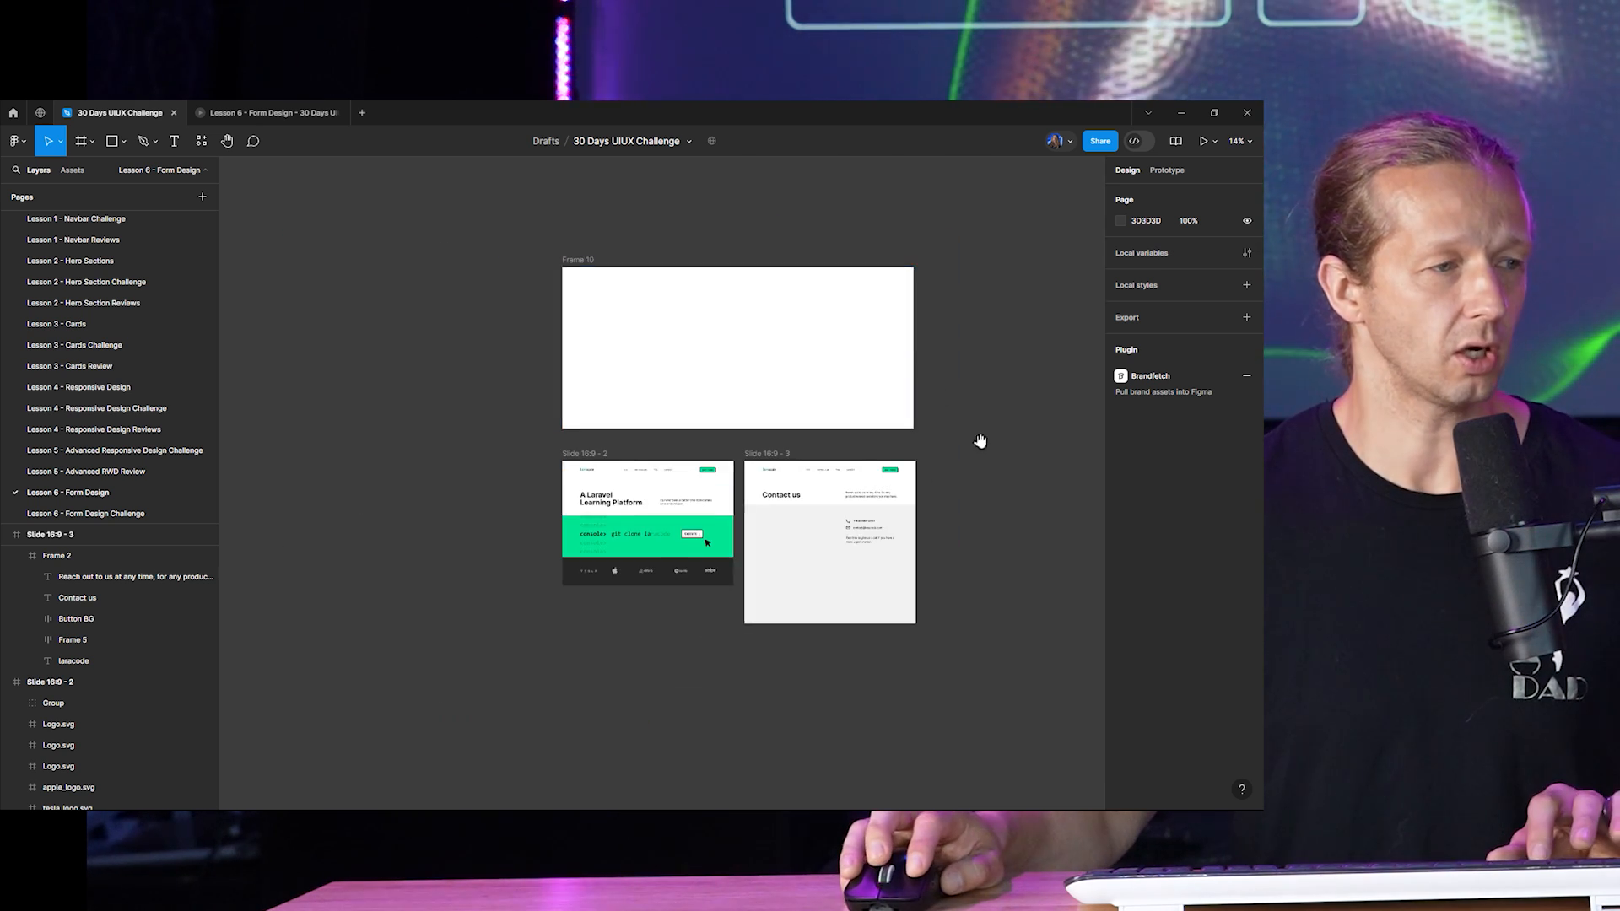
left_click_drag(979, 441, 878, 416)
scroll(785, 528, "up", 2)
scroll(784, 528, "up", 5)
left_click_drag(596, 441, 707, 467)
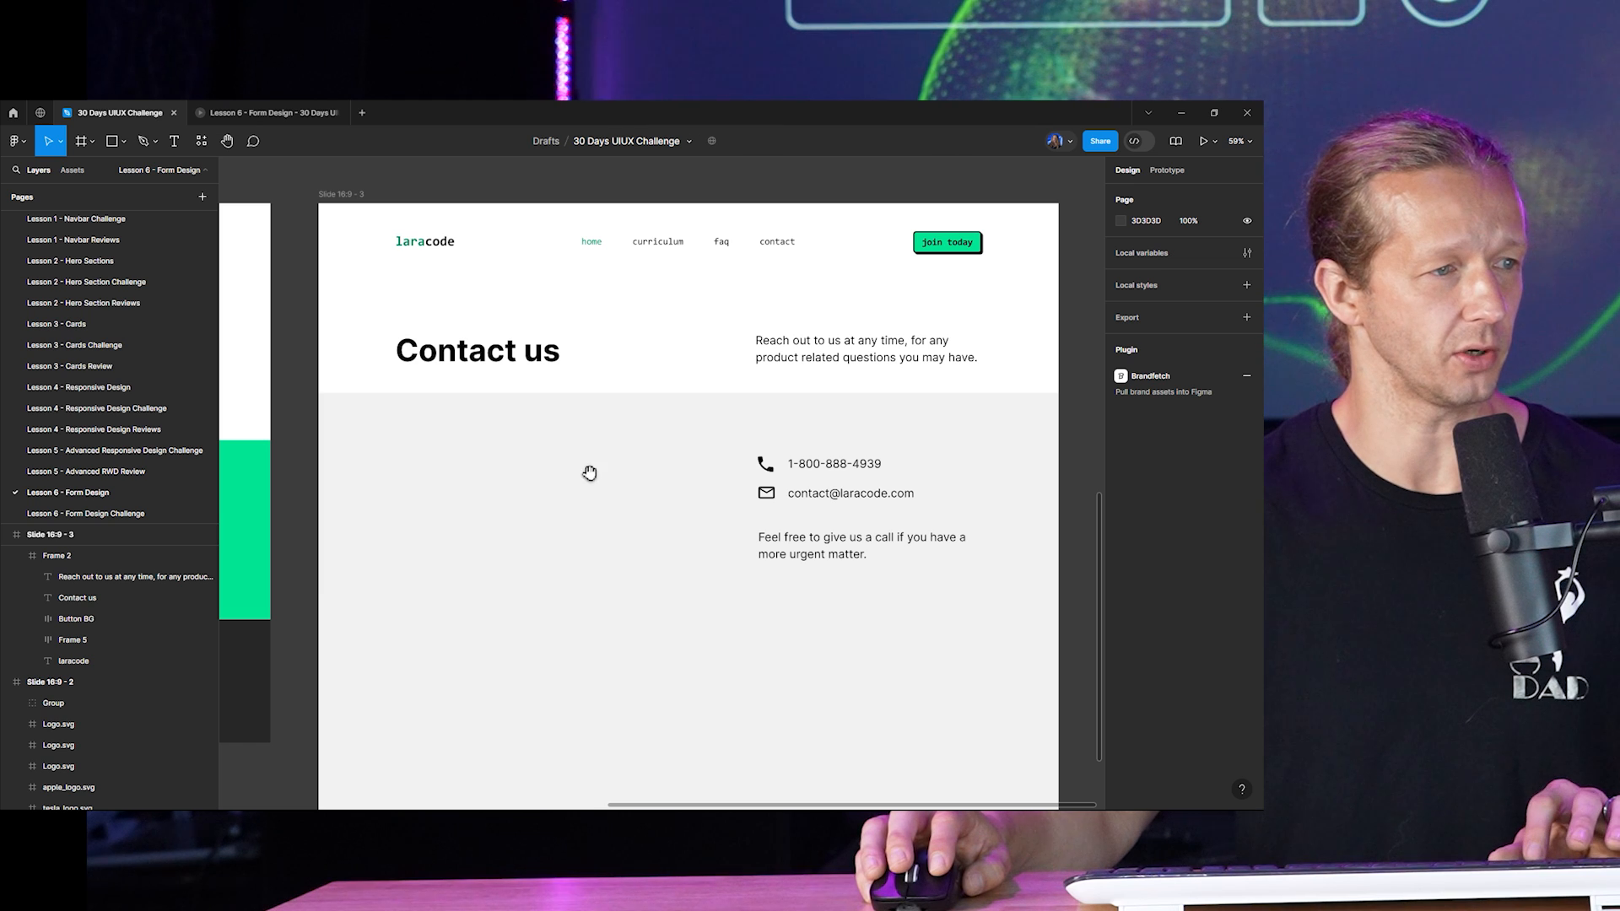
left_click_drag(589, 472, 628, 447)
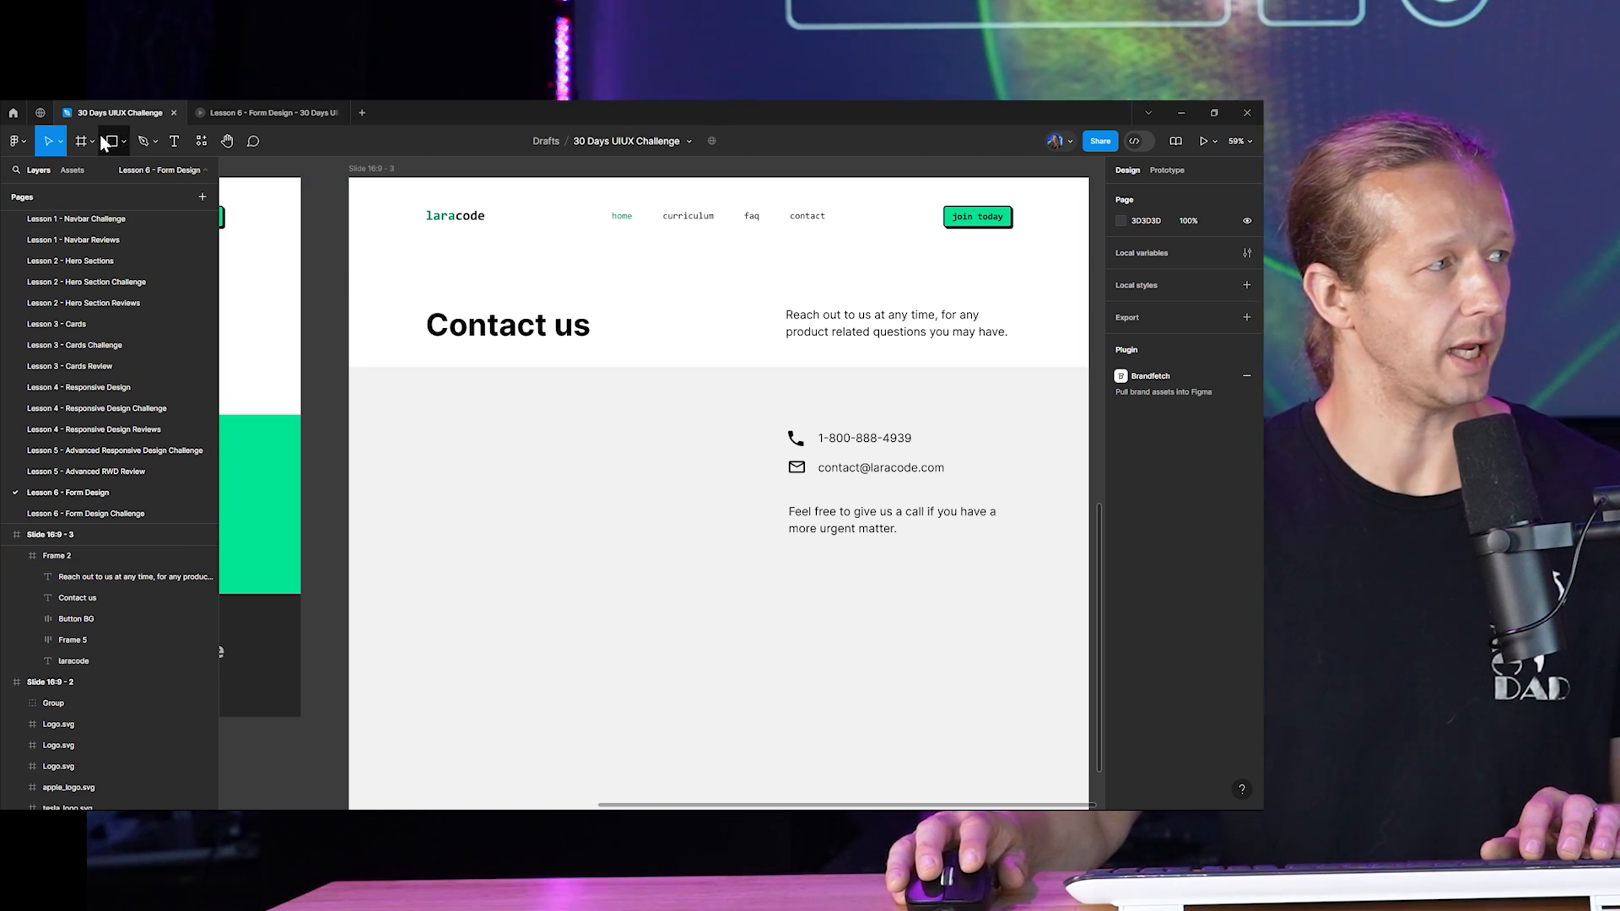
Draw a frame about 758 × 95 below the Contact us heading and give it a white fill.
key("f")
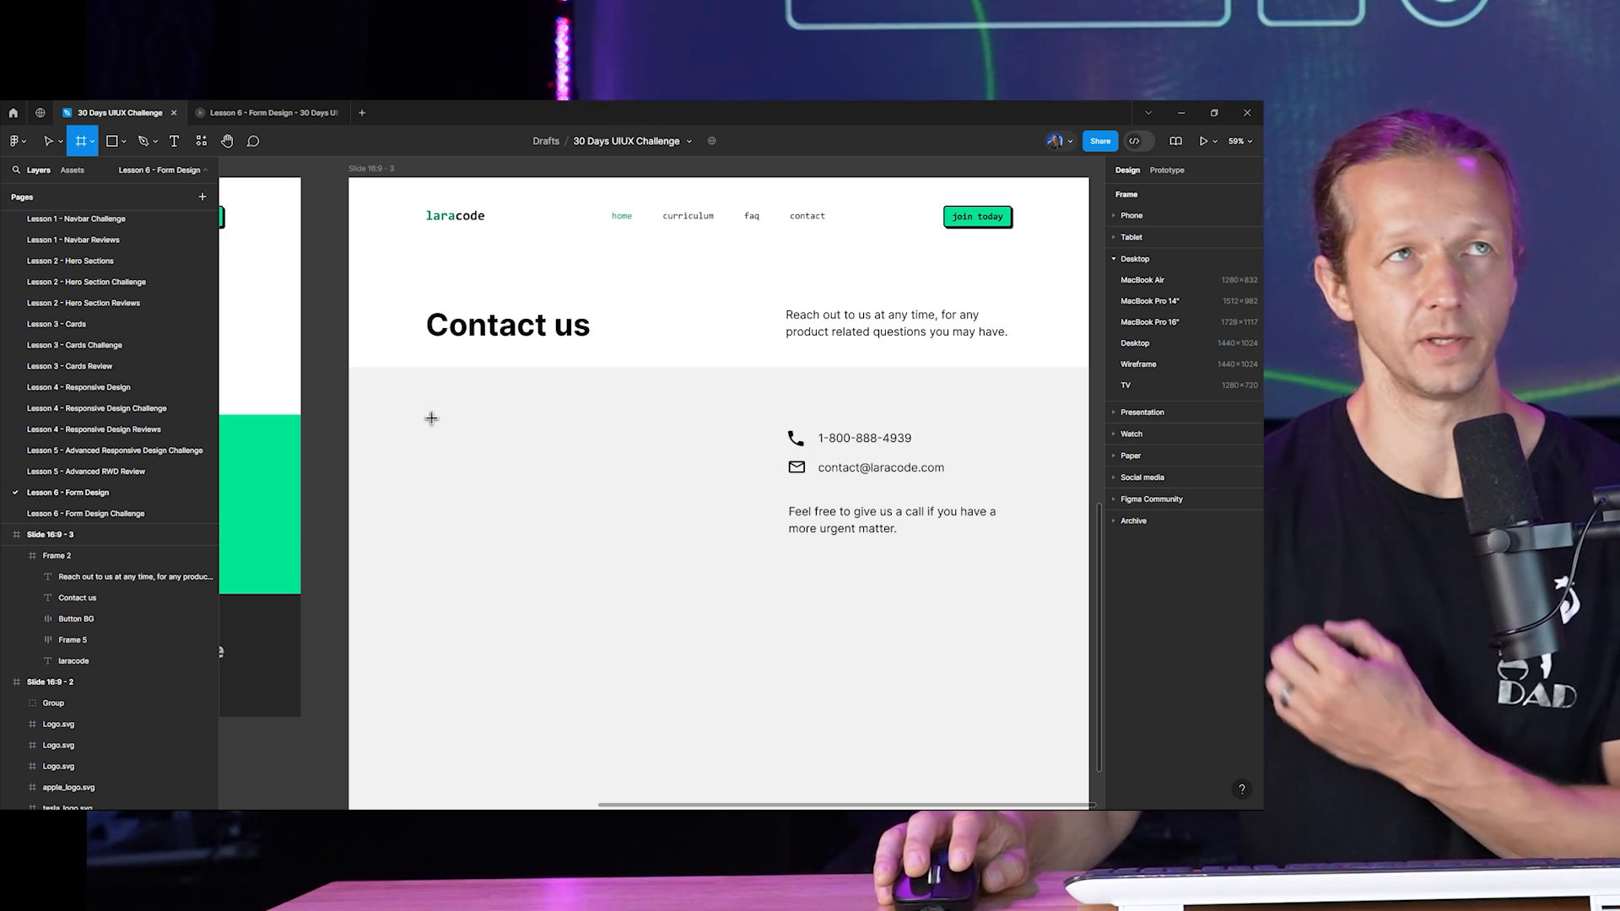
mouse_move(431, 418)
left_mouse_down()
mouse_move(638, 498)
mouse_move(725, 451)
mouse_move(658, 462)
mouse_move(569, 437)
mouse_move(734, 448)
mouse_move(755, 432)
mouse_move(877, 456)
mouse_move(690, 441)
mouse_move(752, 466)
mouse_move(723, 453)
left_mouse_up()
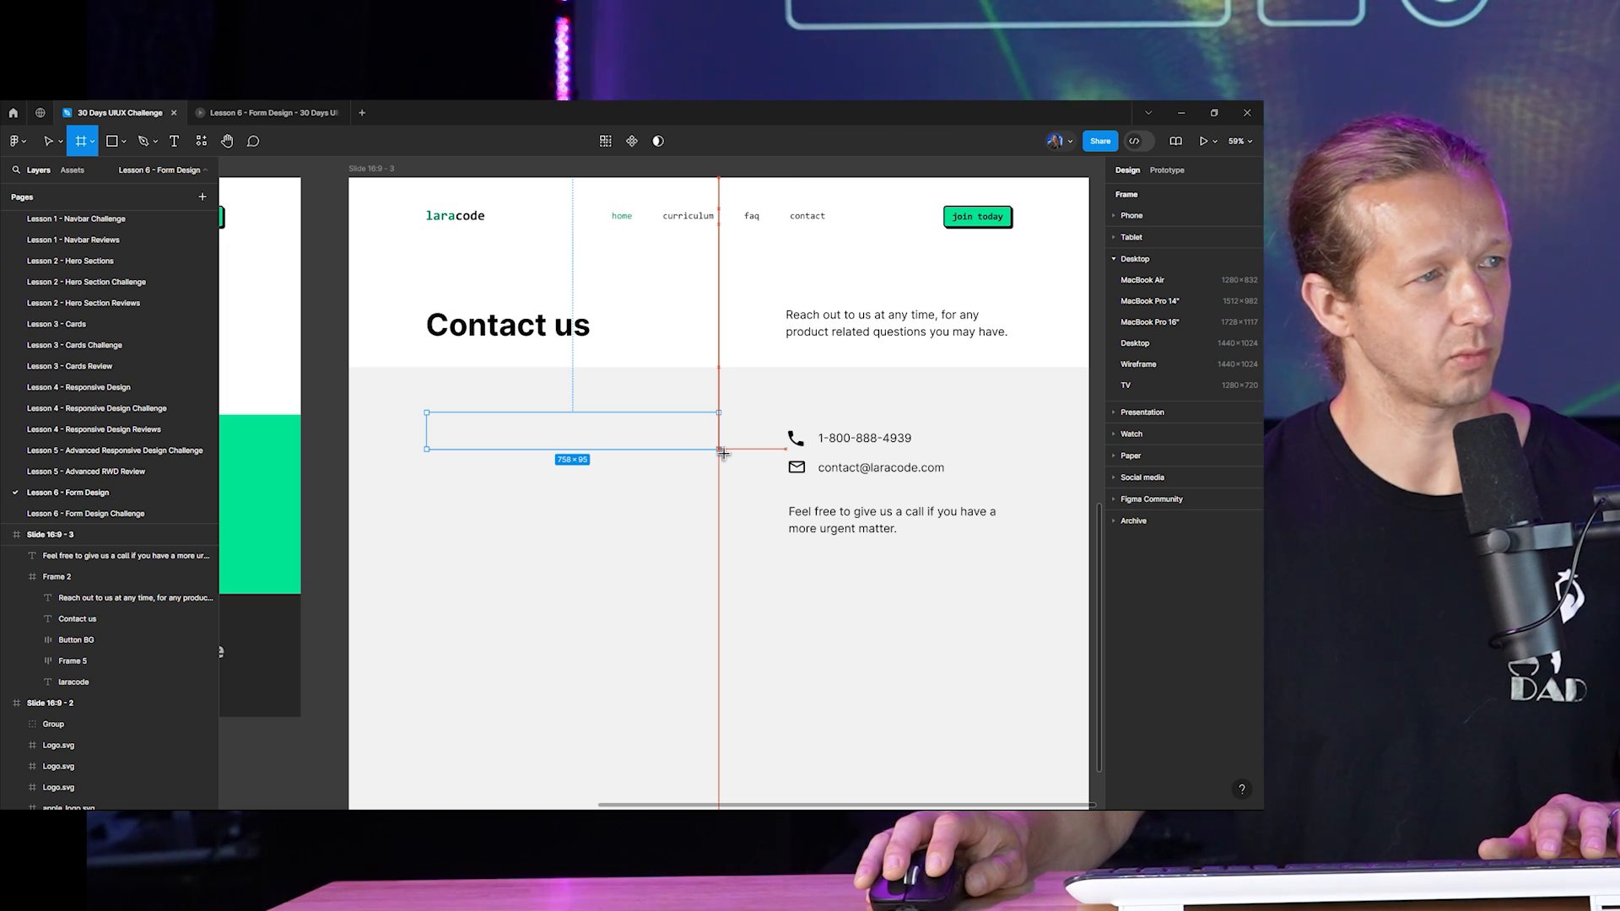
left_click_drag(723, 453, 723, 453)
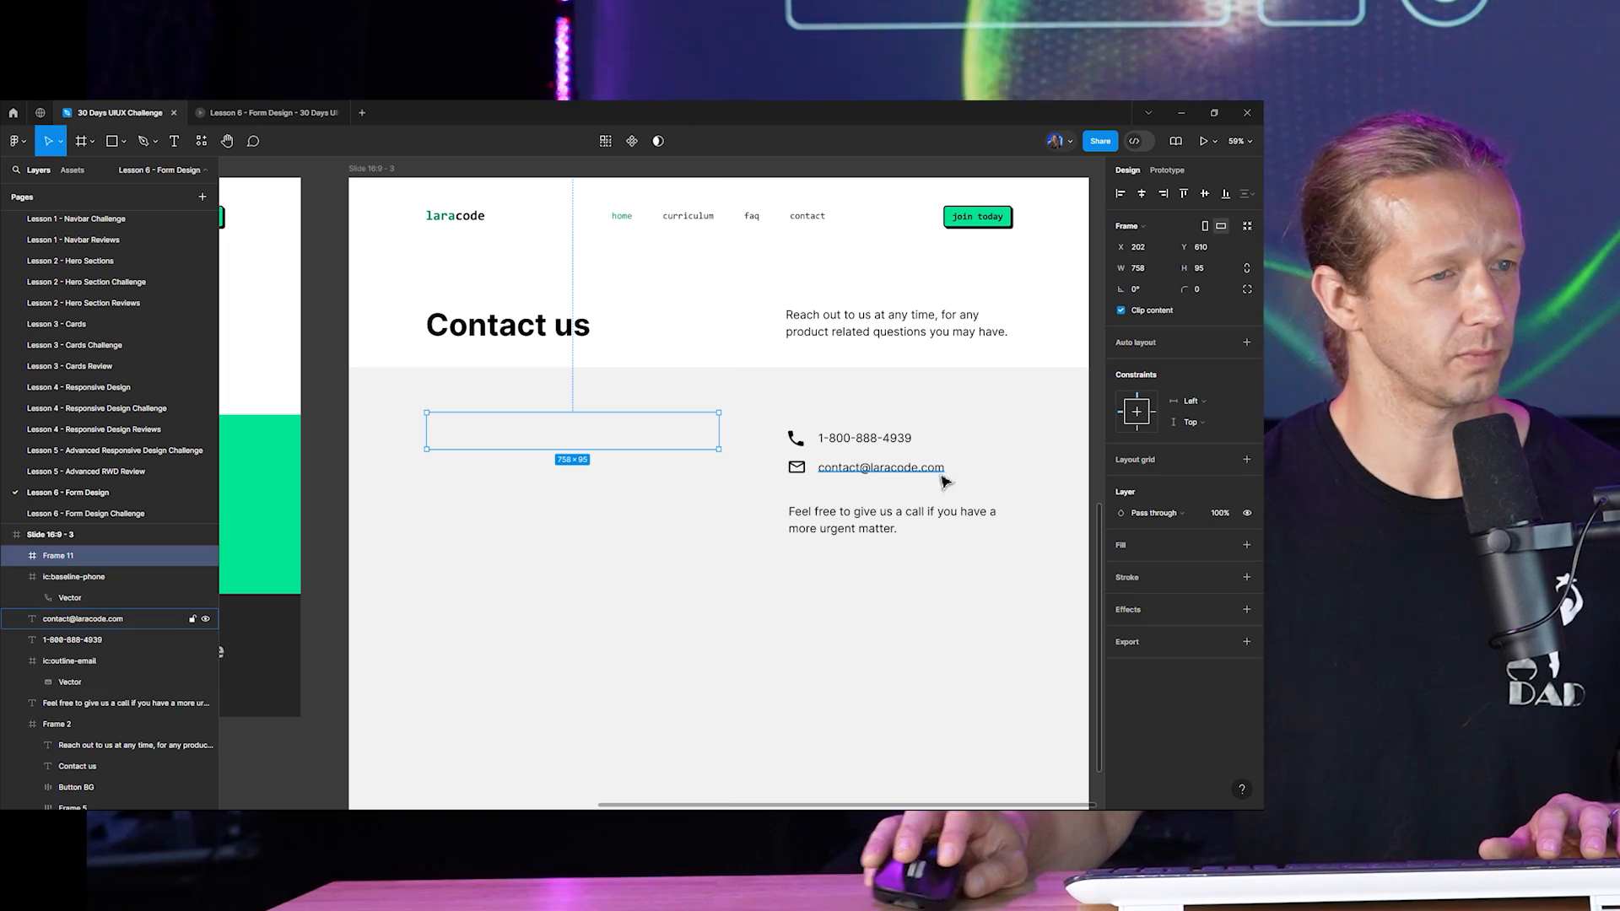
left_click(1246, 545)
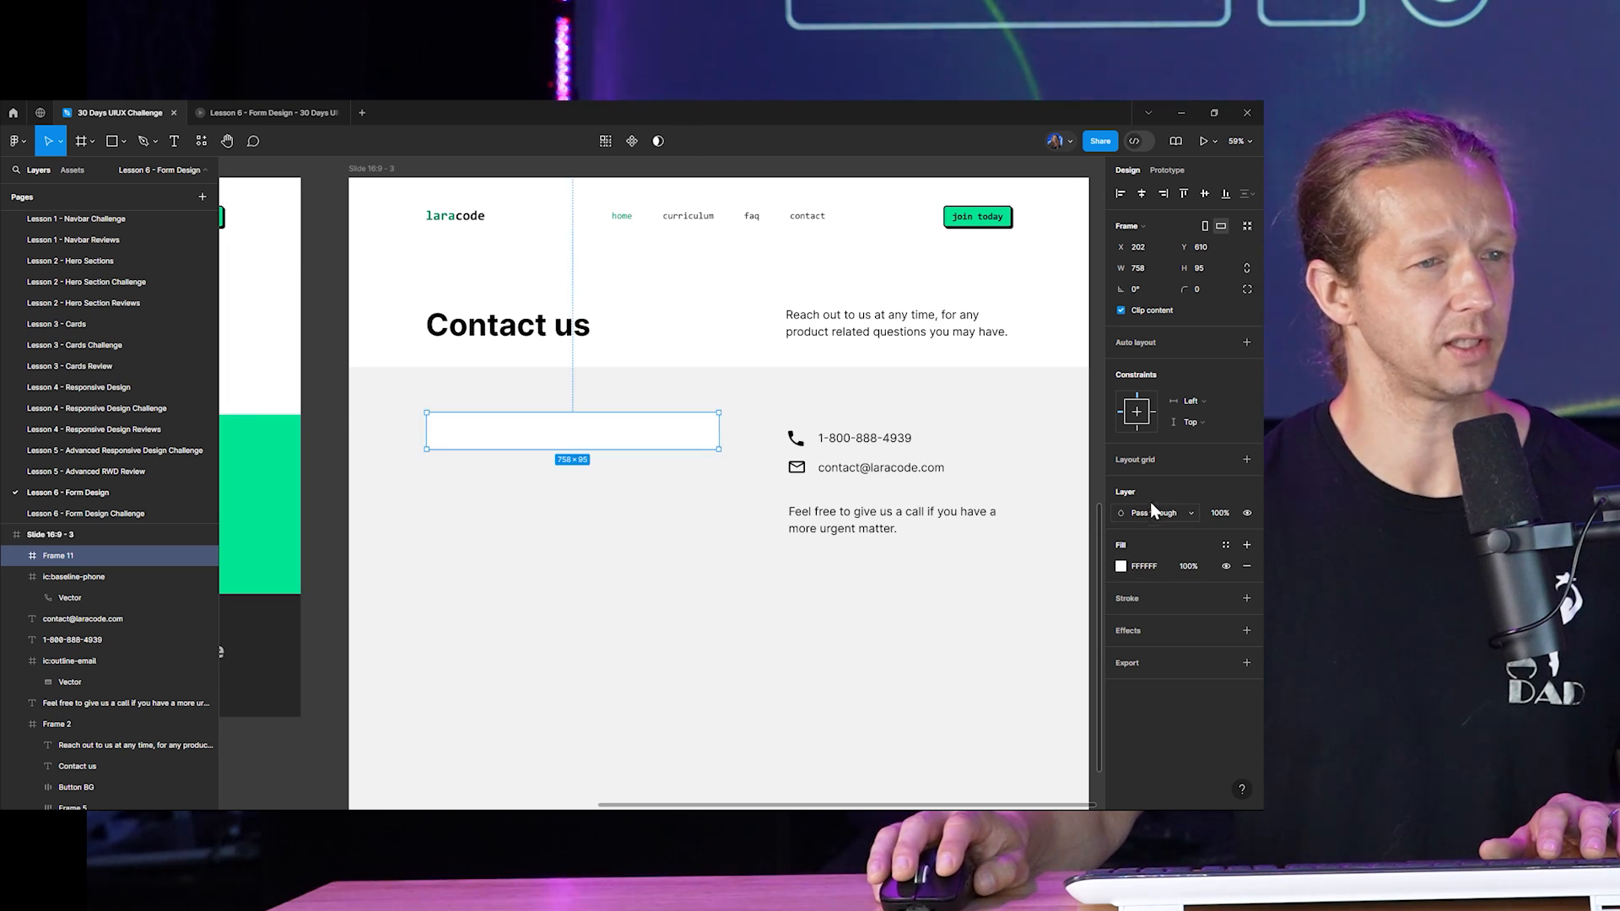
Set the white field frame's corner radius to 4 and compare it with the join today button's corners.
left_click_drag(1187, 289, 1207, 292)
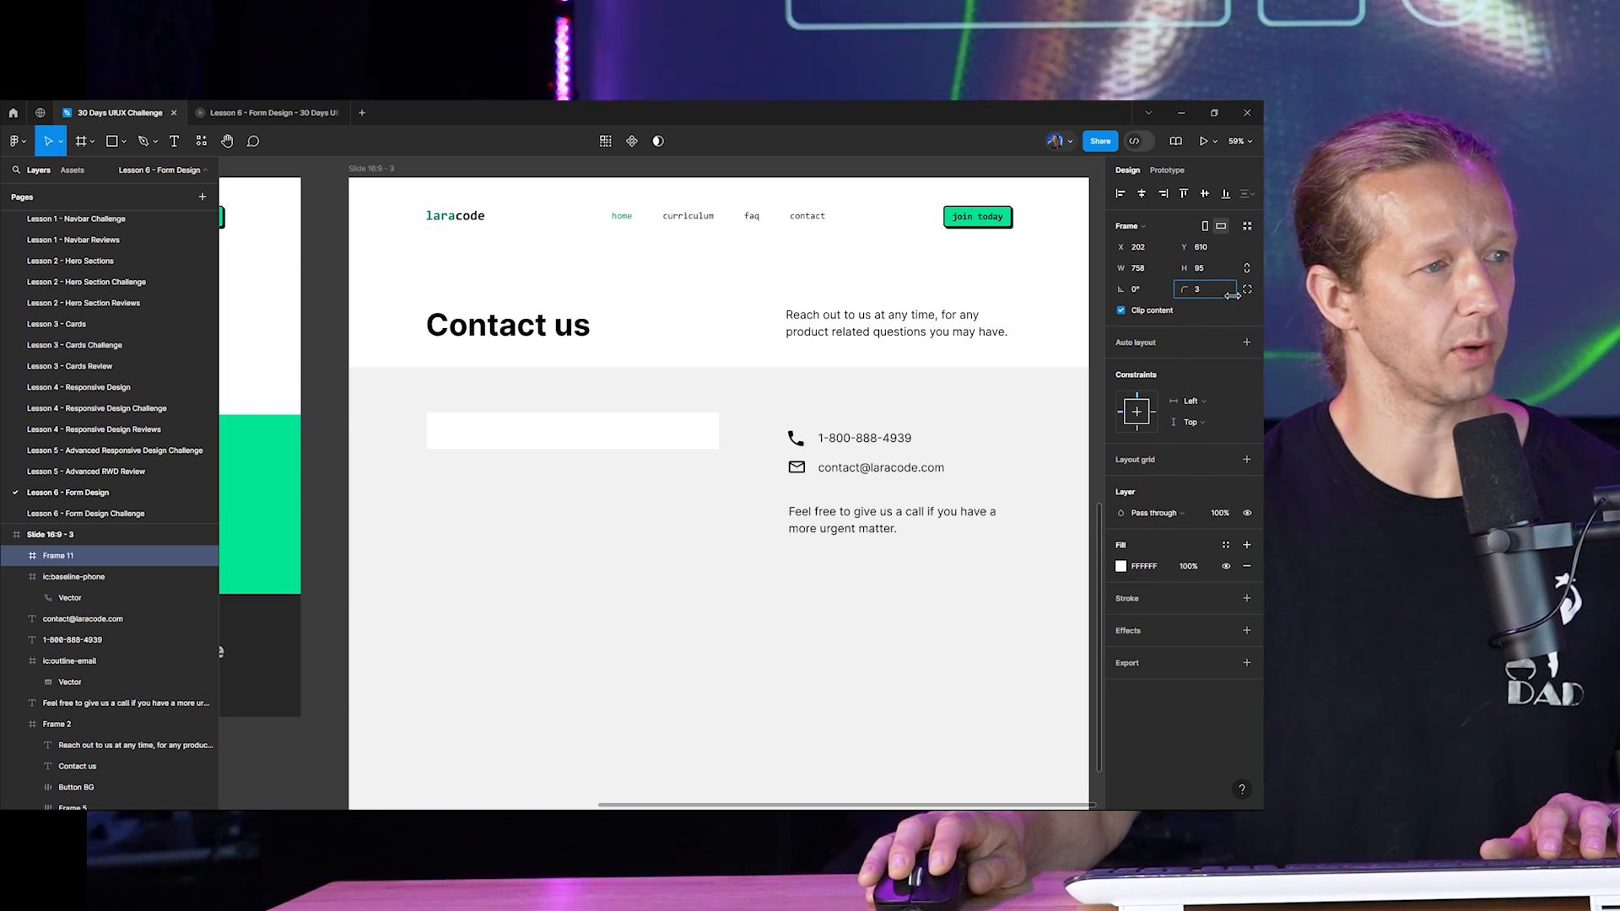
scroll(1004, 224, "up", 10)
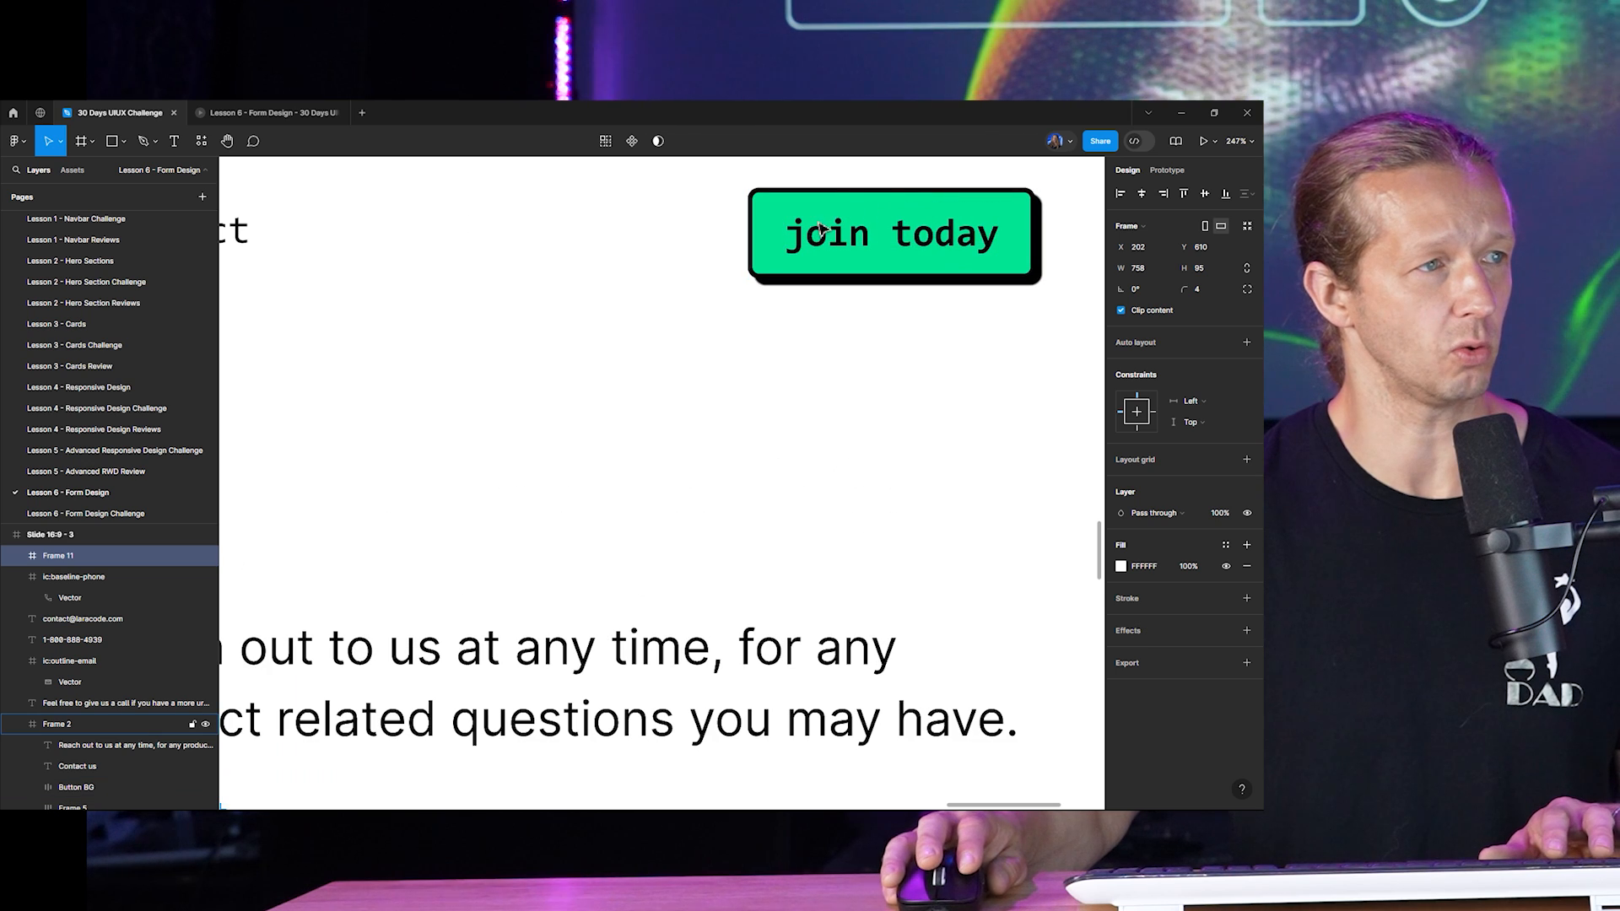
scroll(768, 253, "down", 8)
scroll(618, 428, "up", 5)
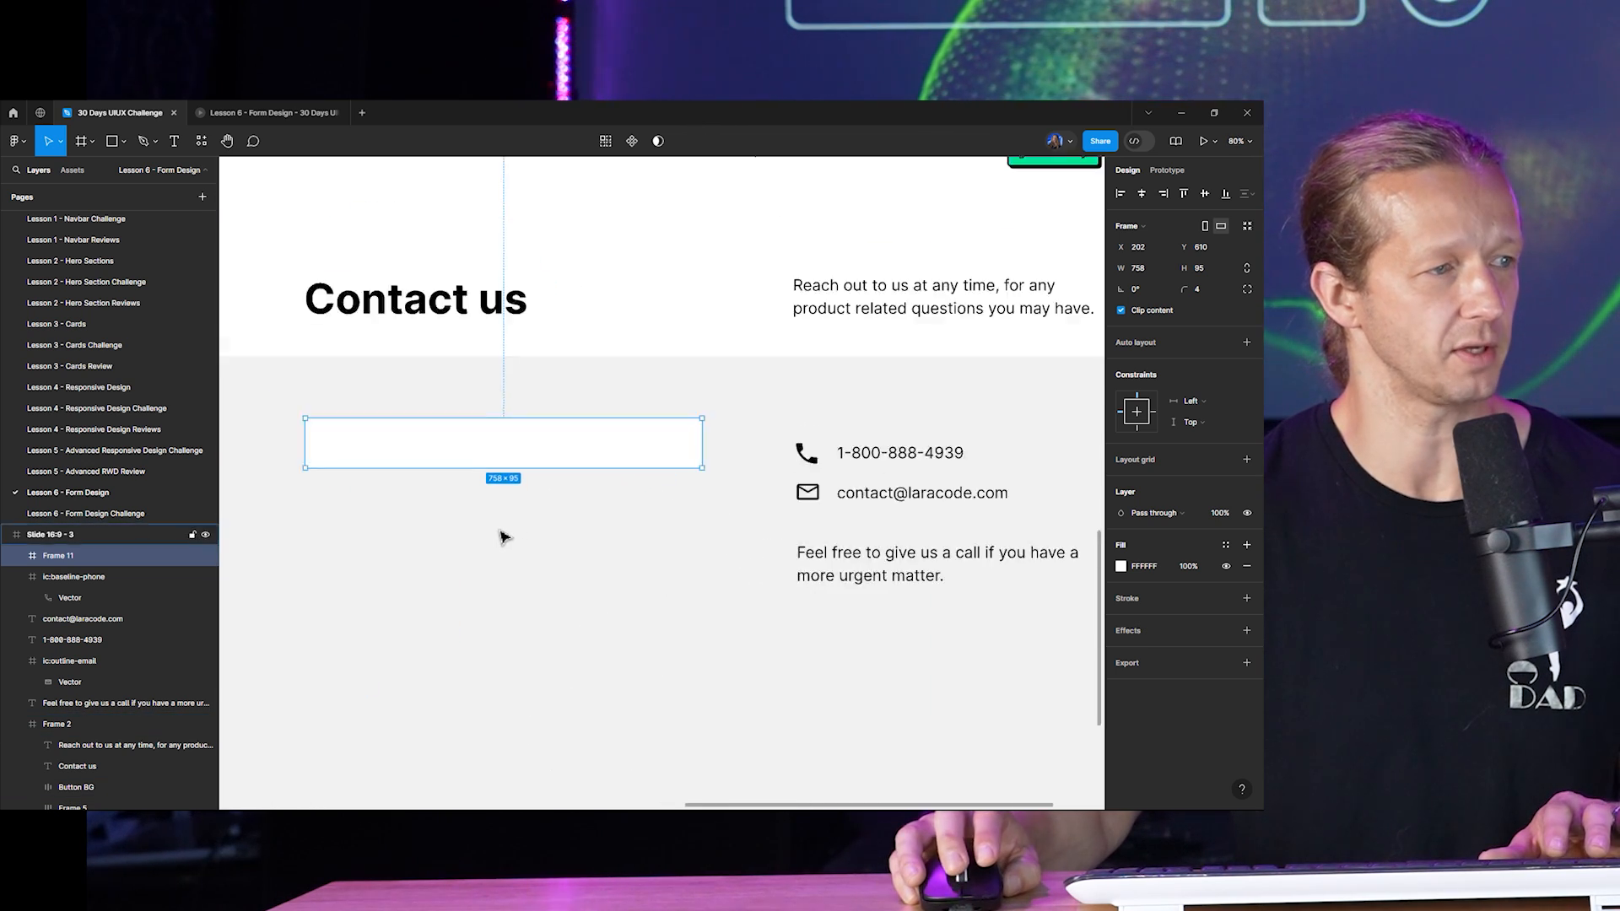
Increase the white field frame's height to 106.
scroll(527, 517, "down", 3)
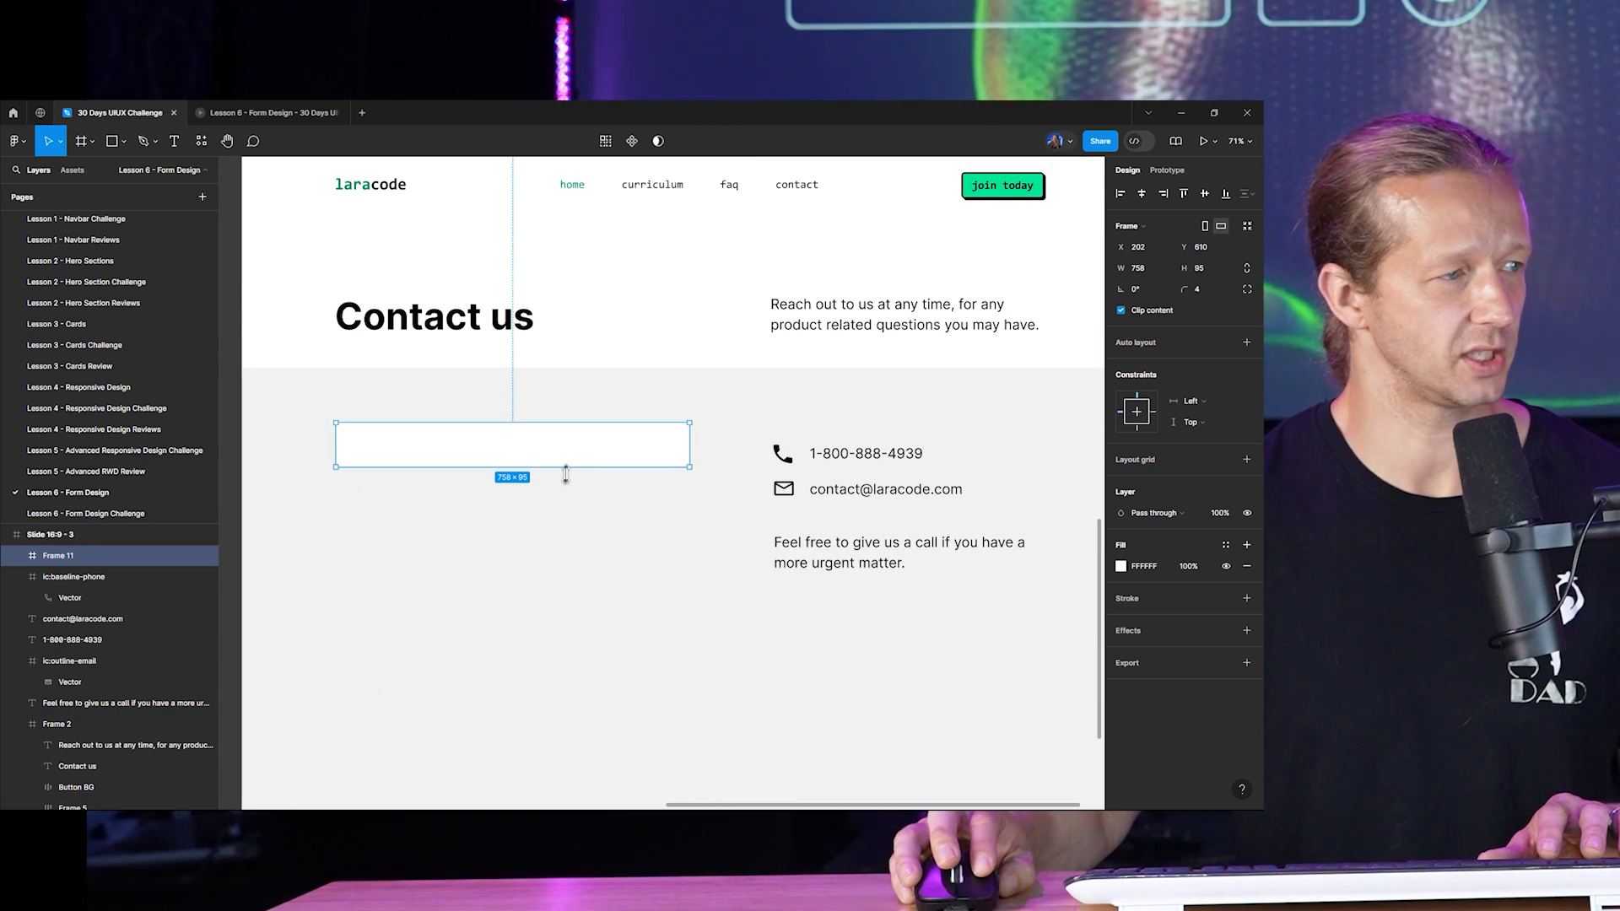
left_click_drag(565, 474, 563, 480)
scroll(639, 499, "down", 3)
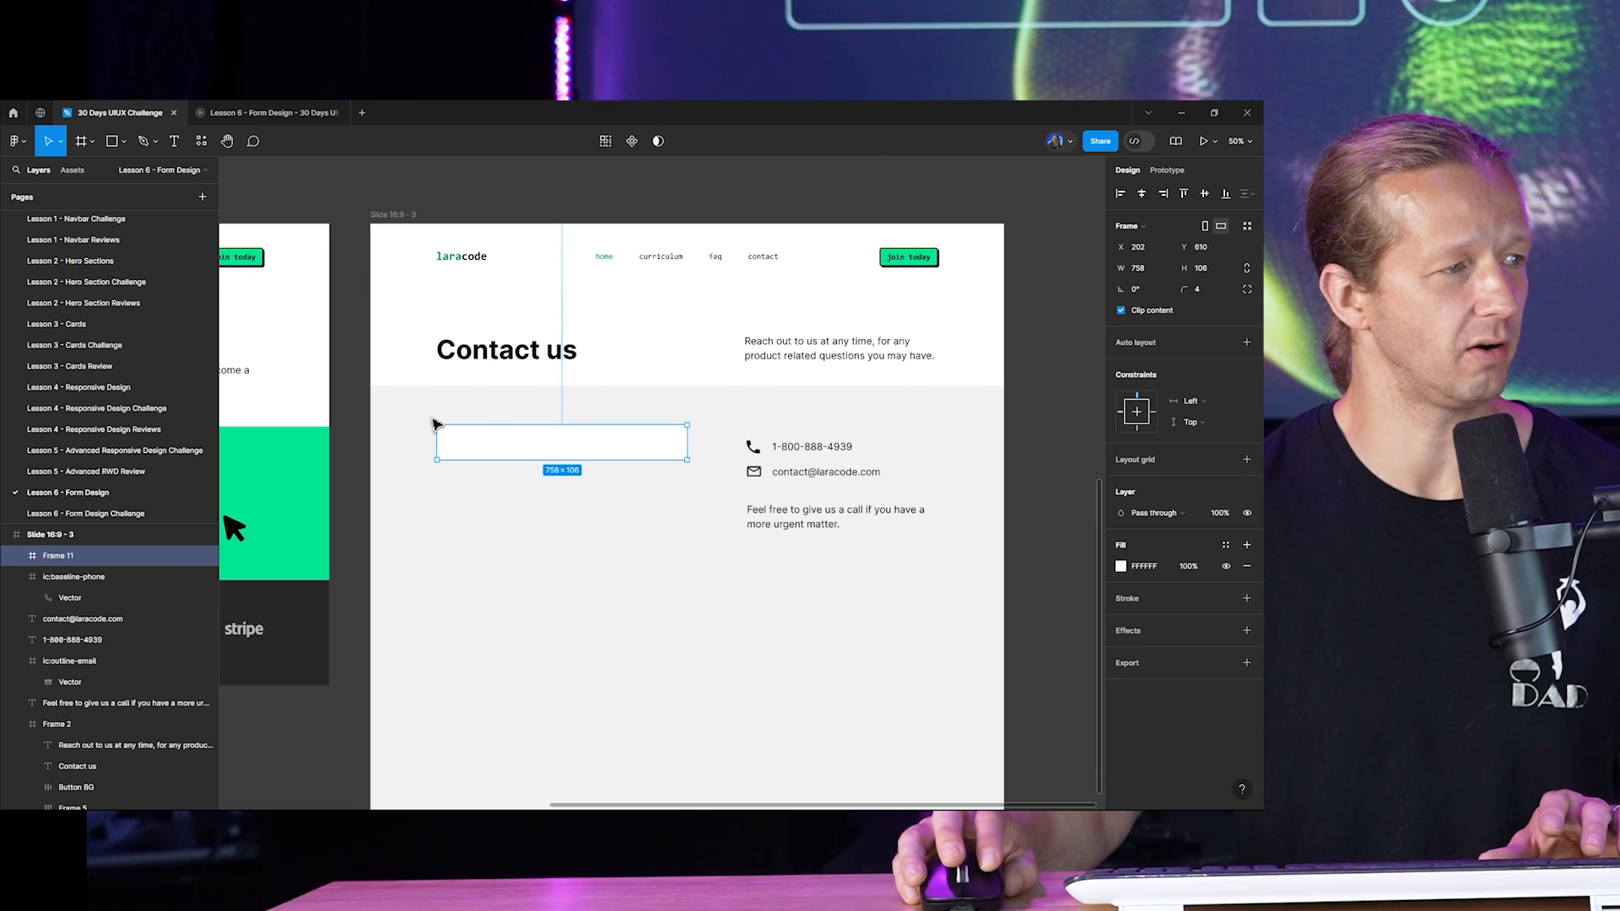
scroll(510, 503, "up", 5)
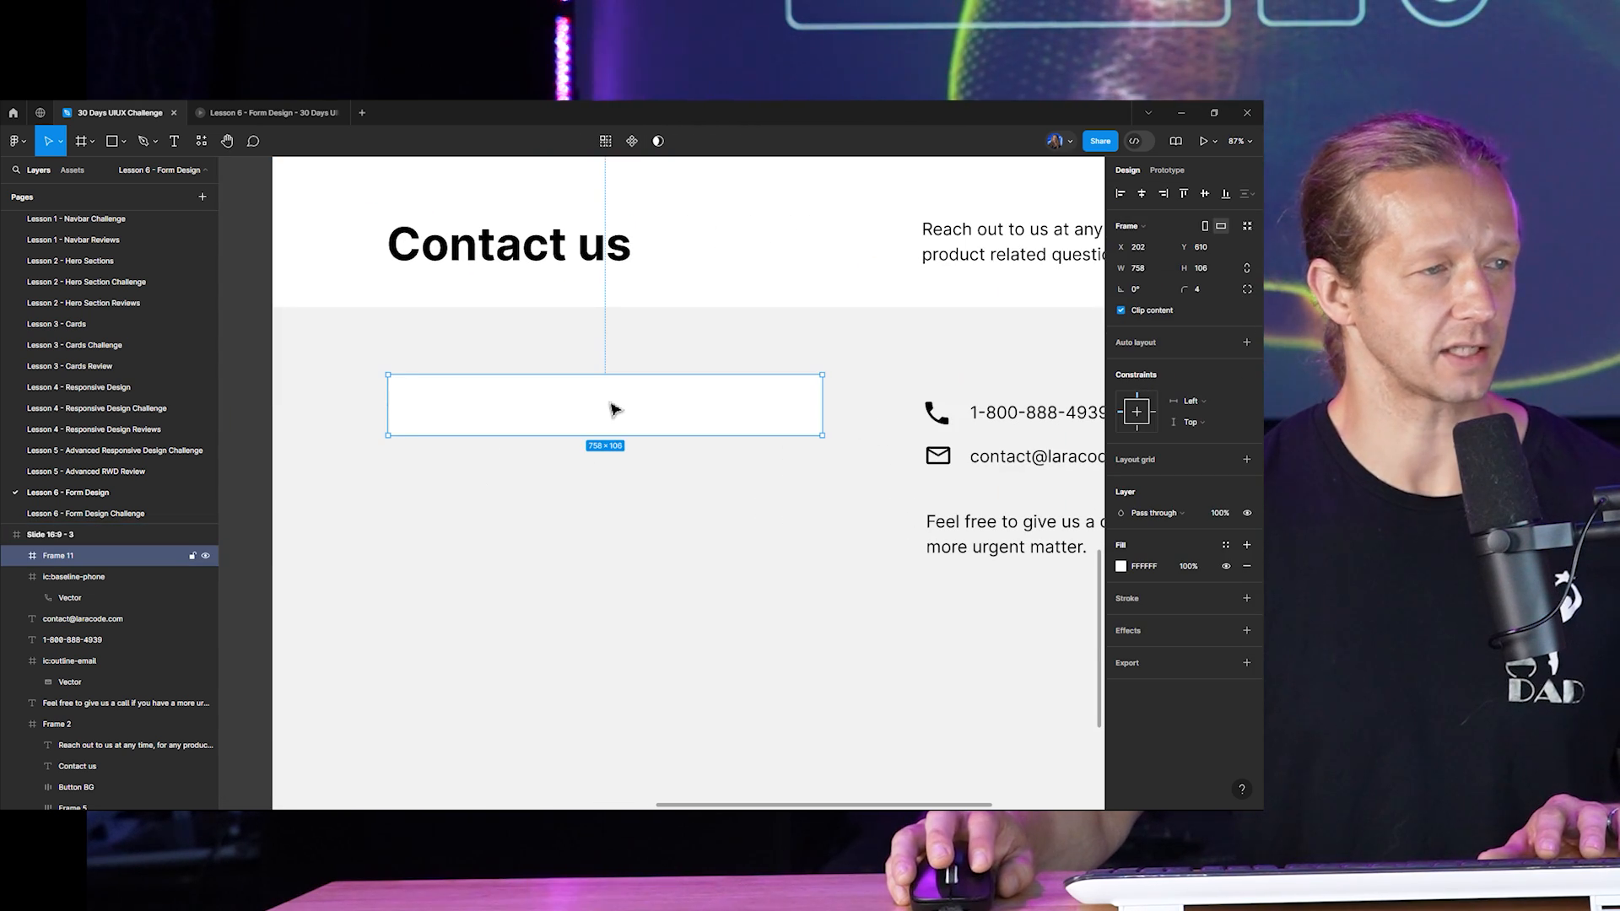
left_click(666, 477)
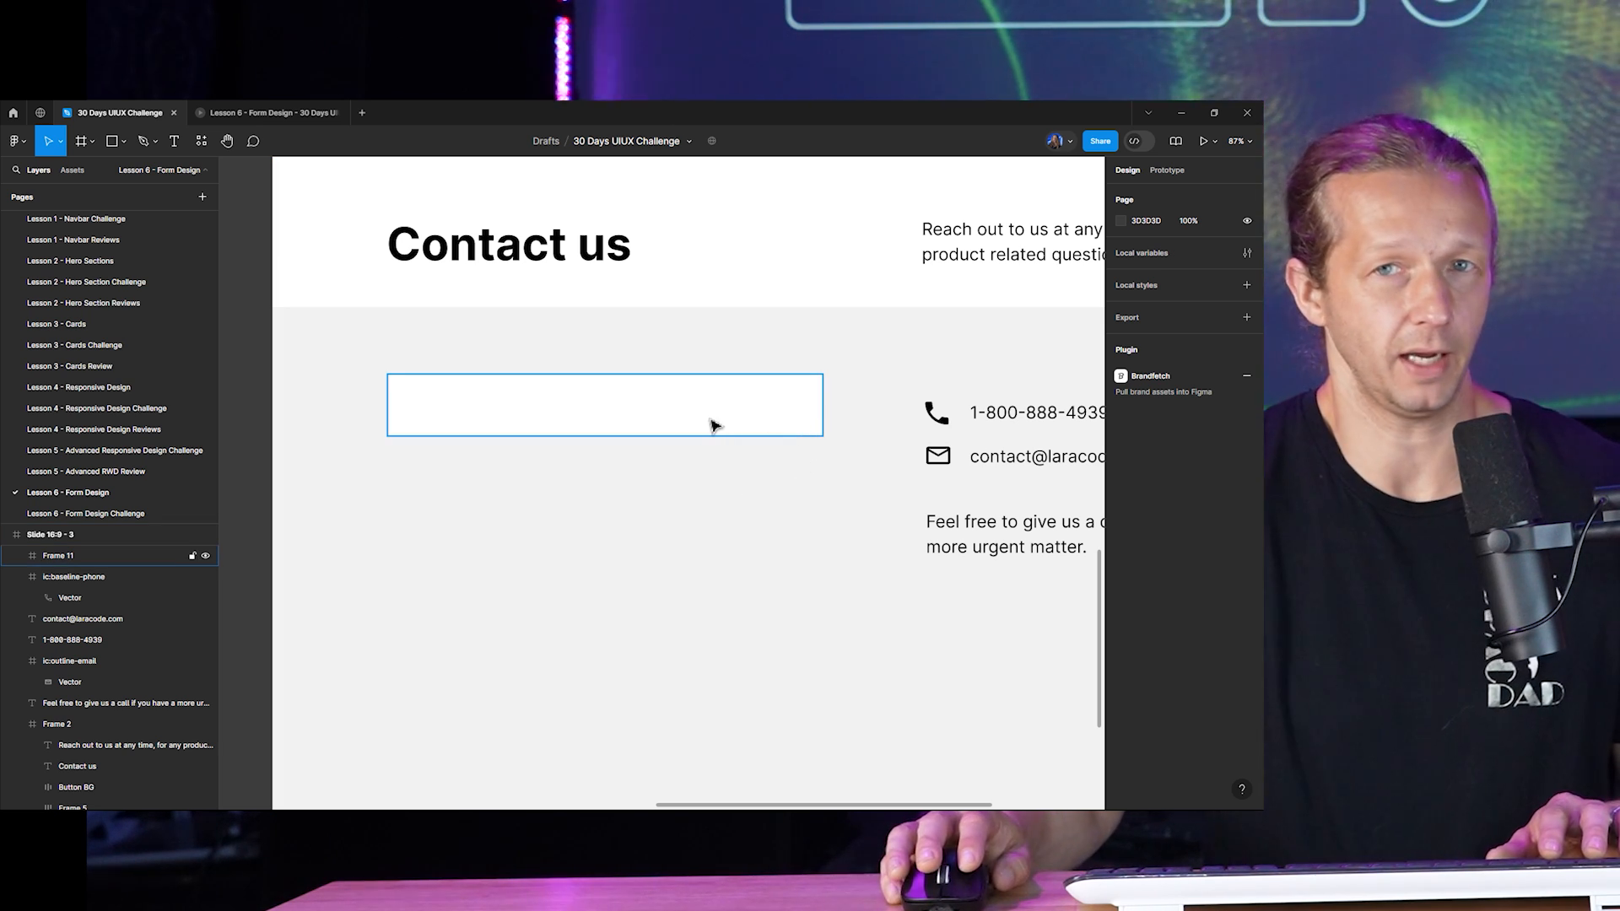
scroll(773, 504, "down", 5)
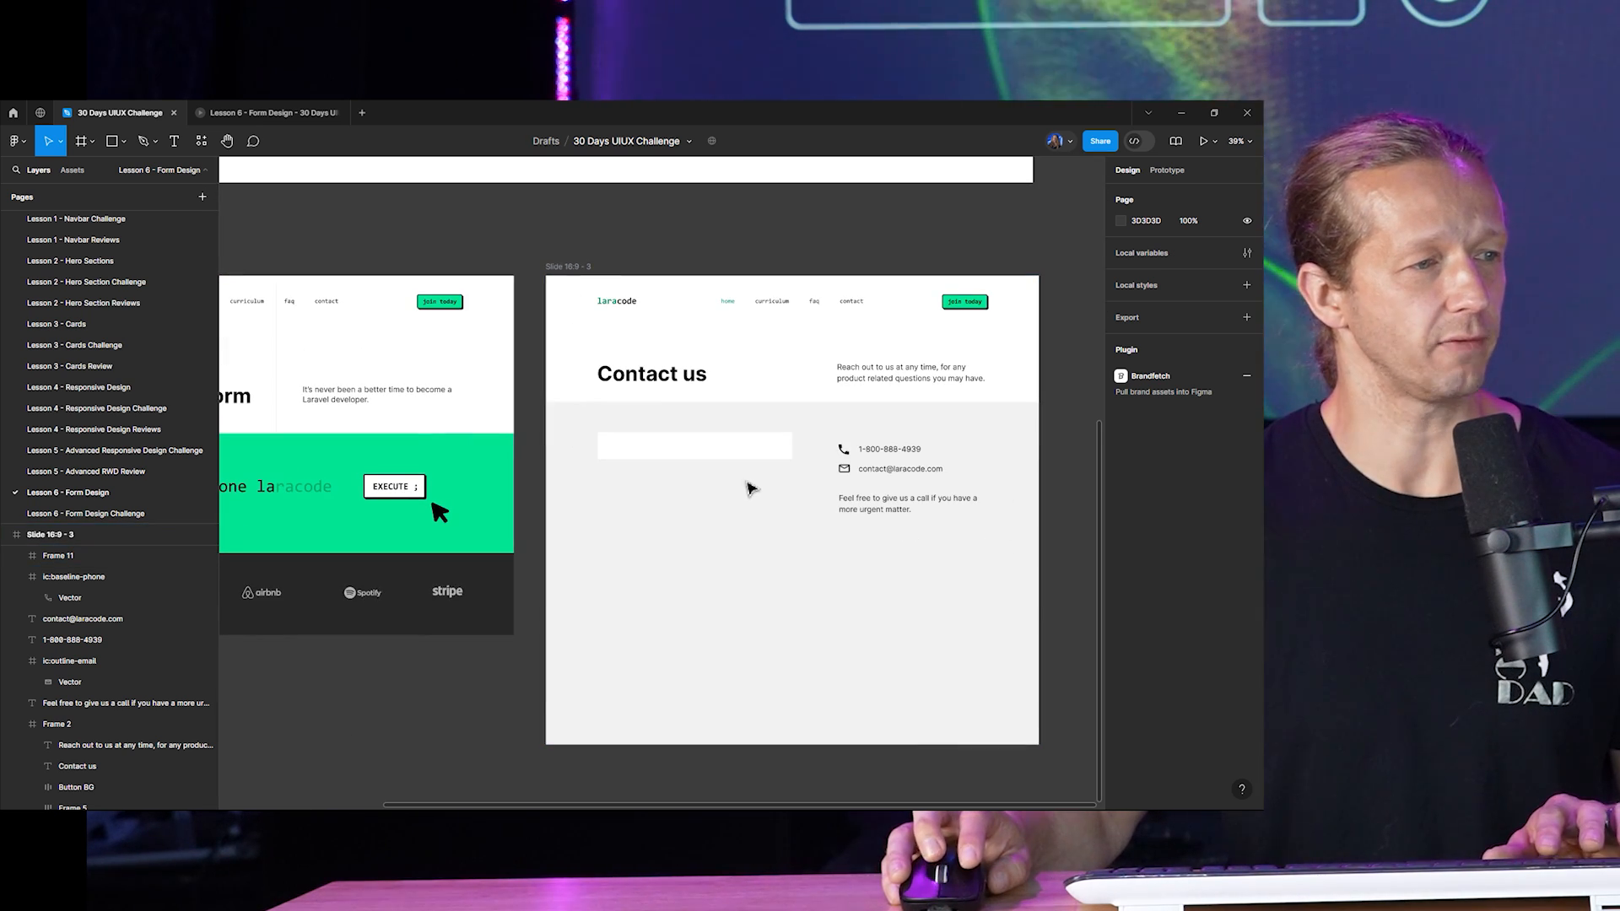
scroll(750, 487, "up", 5)
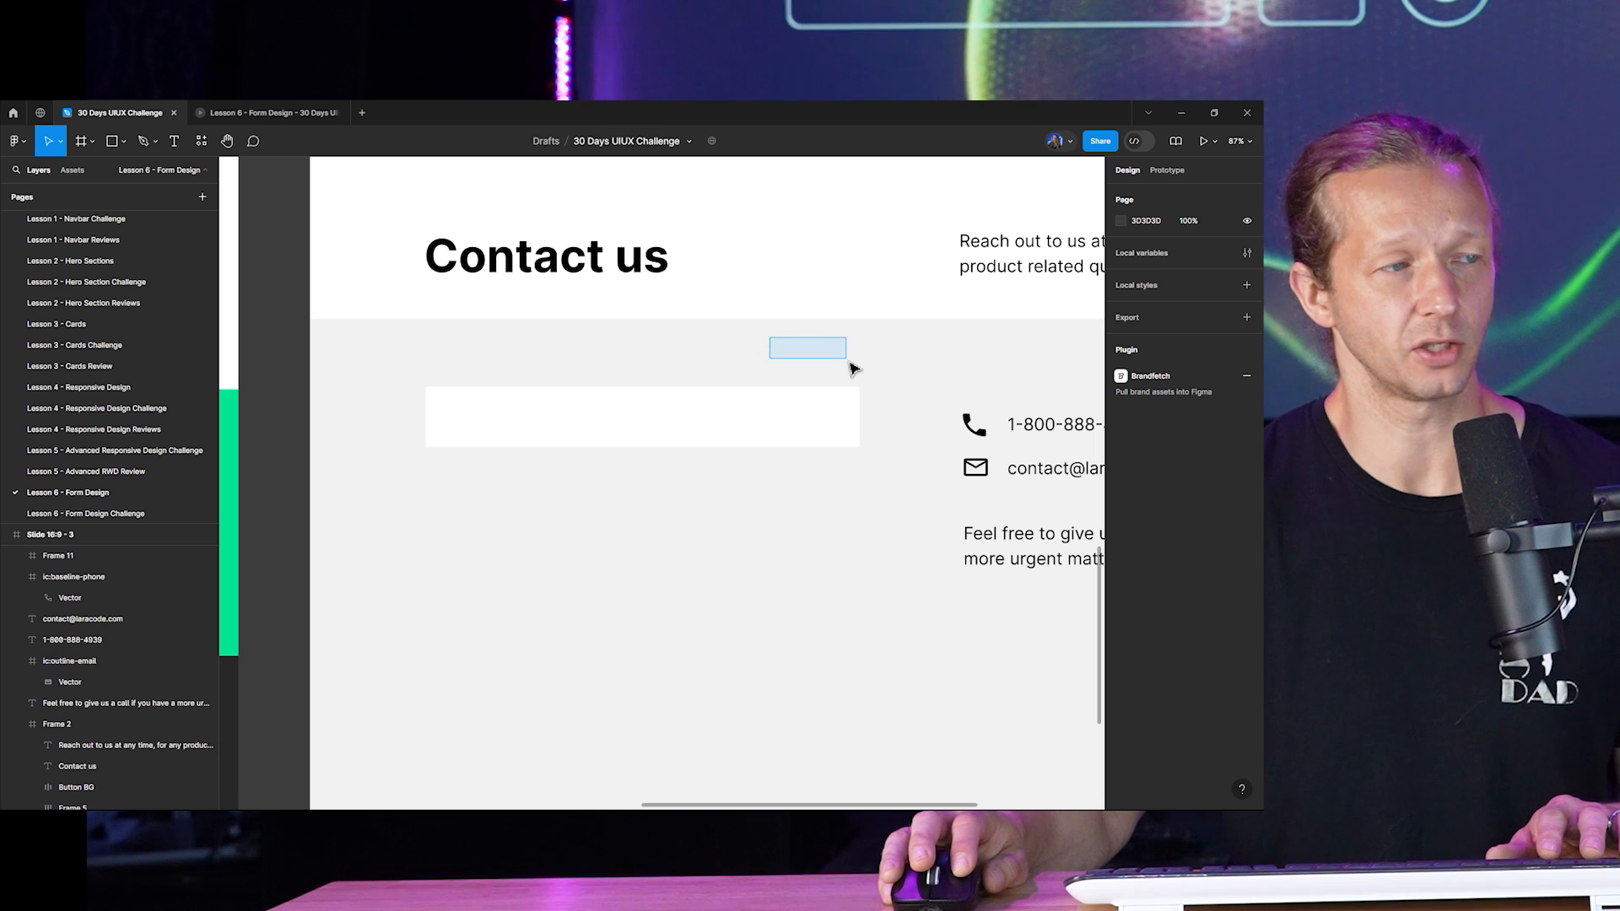
left_click_drag(850, 363, 849, 365)
left_click(782, 419)
left_click(828, 352)
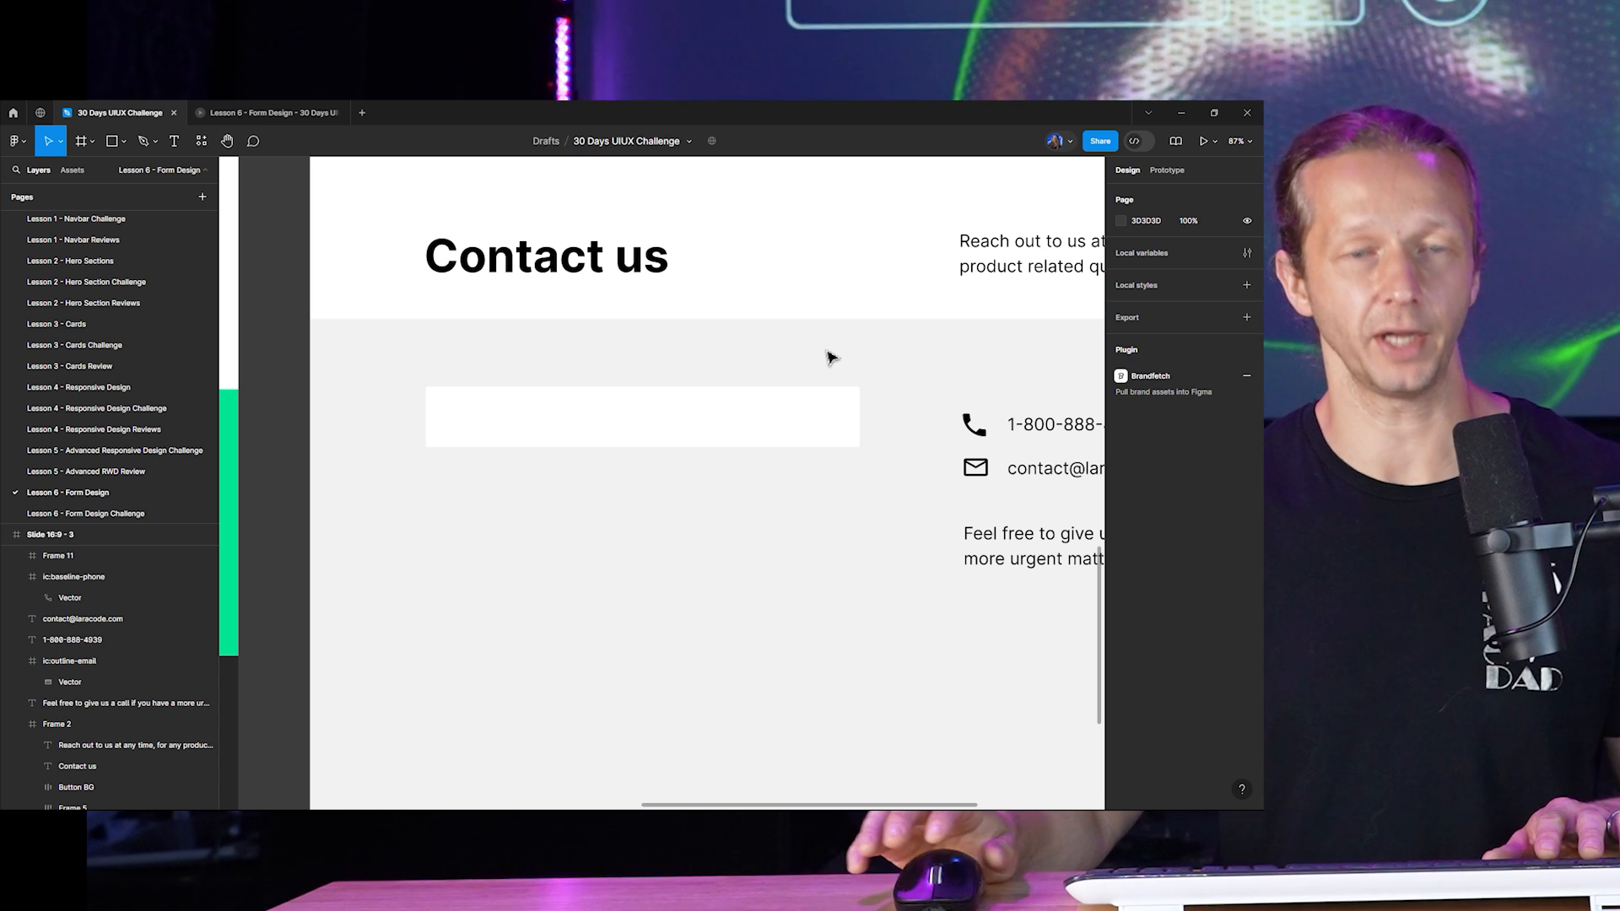
Add a 1-pixel inside stroke to the white field frame and colour it grey 565656.
left_click(778, 422)
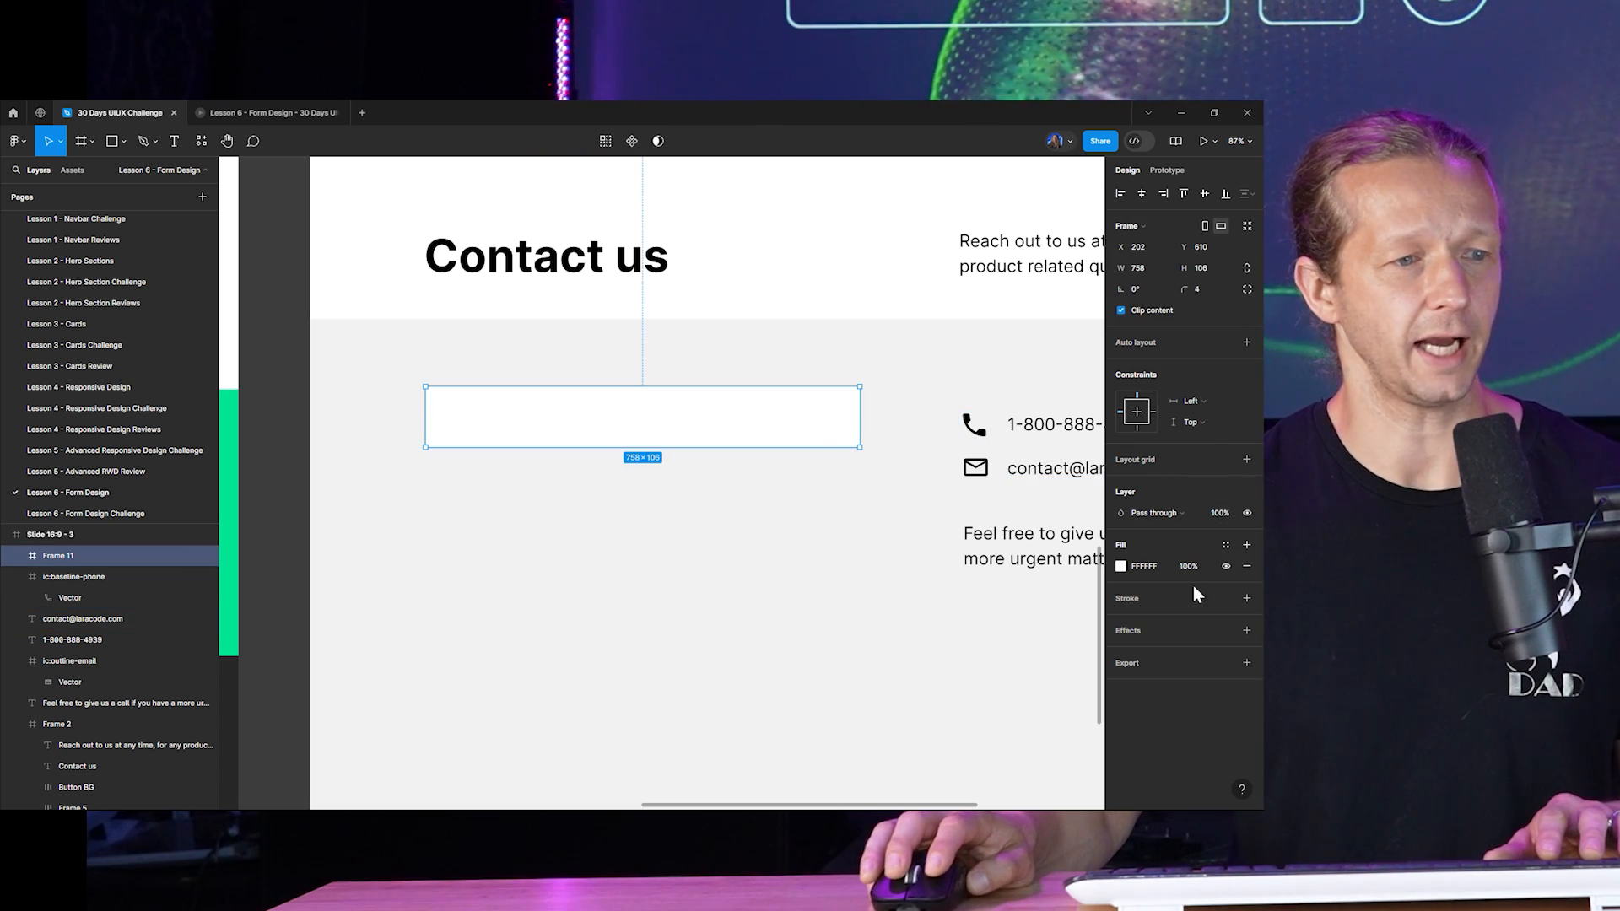
left_click(1246, 598)
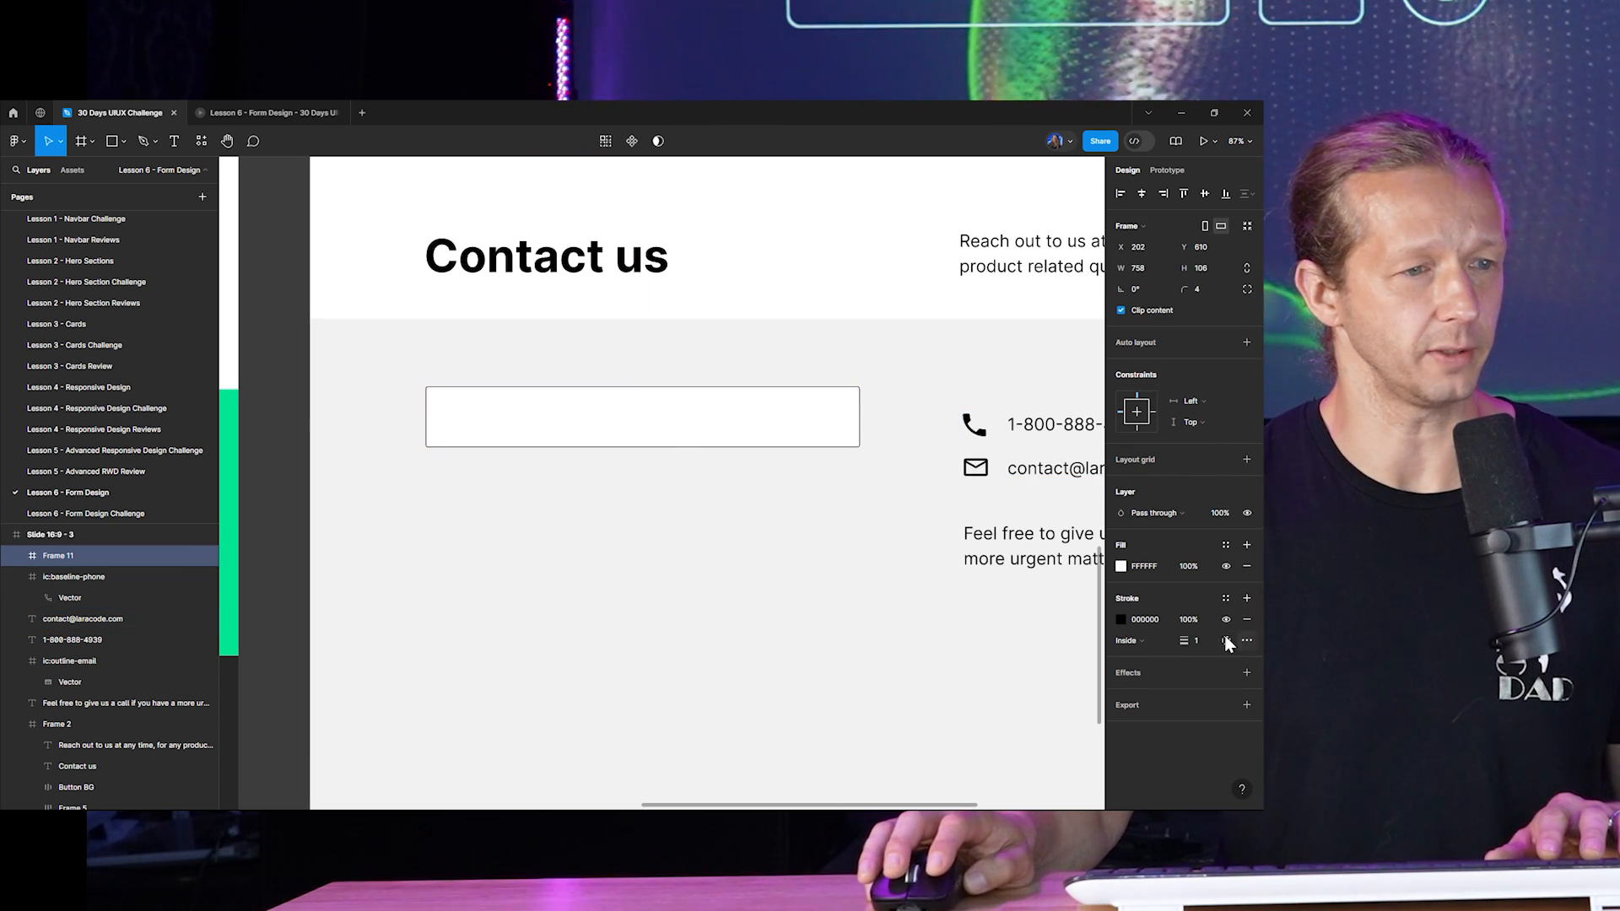
left_click(1121, 619)
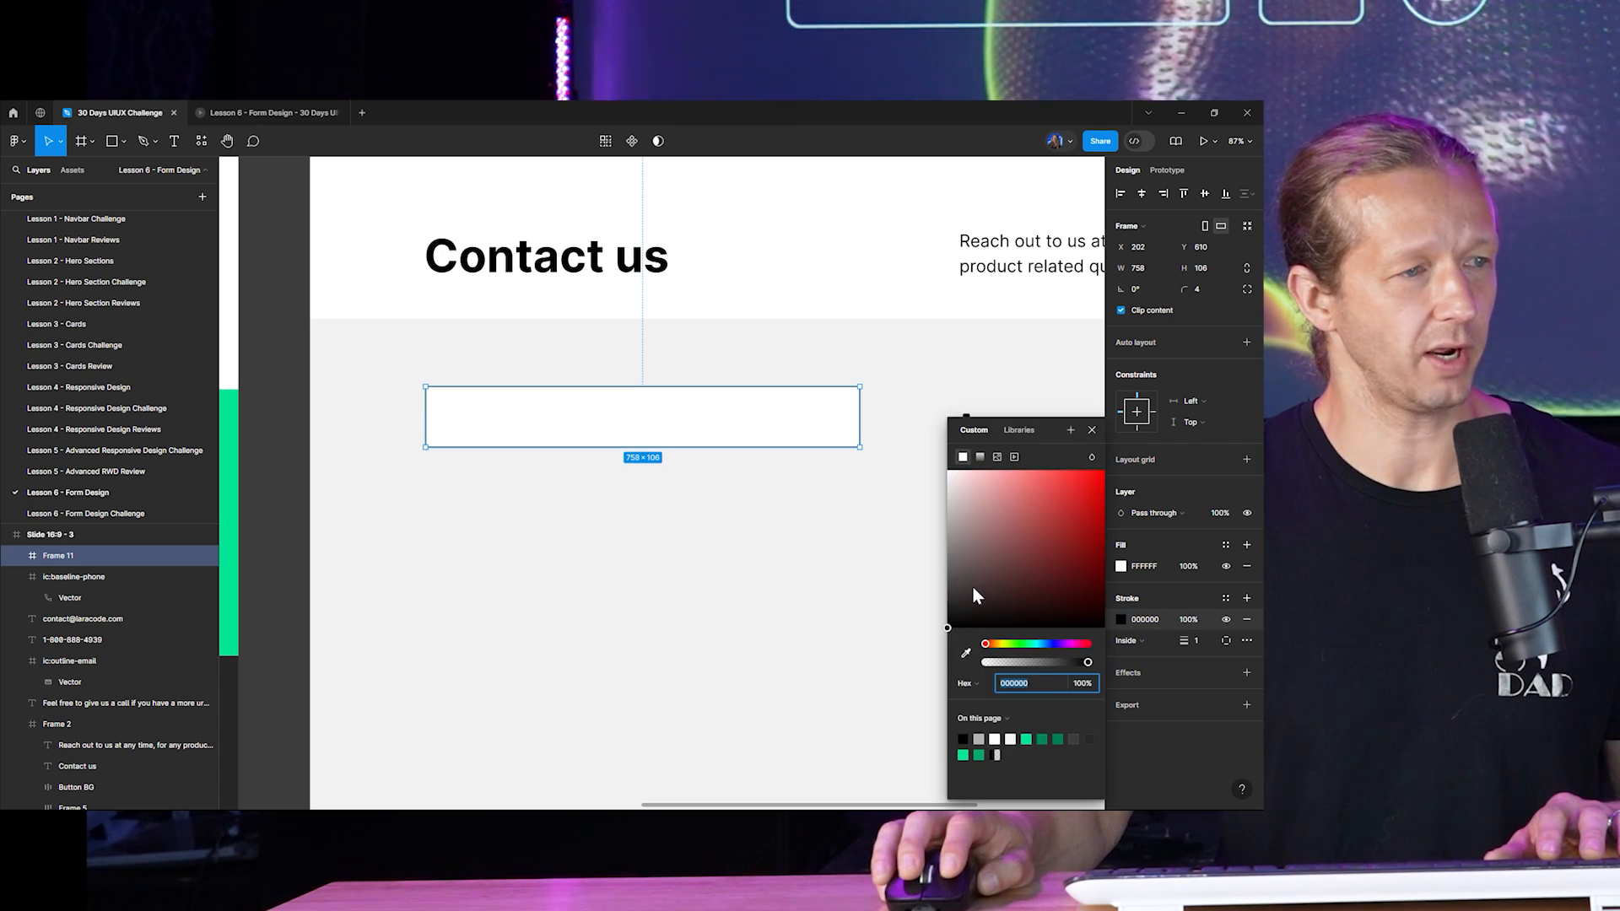
left_click_drag(974, 588, 896, 584)
left_click(772, 495)
scroll(776, 493, "down", 5)
scroll(780, 499, "up", 3)
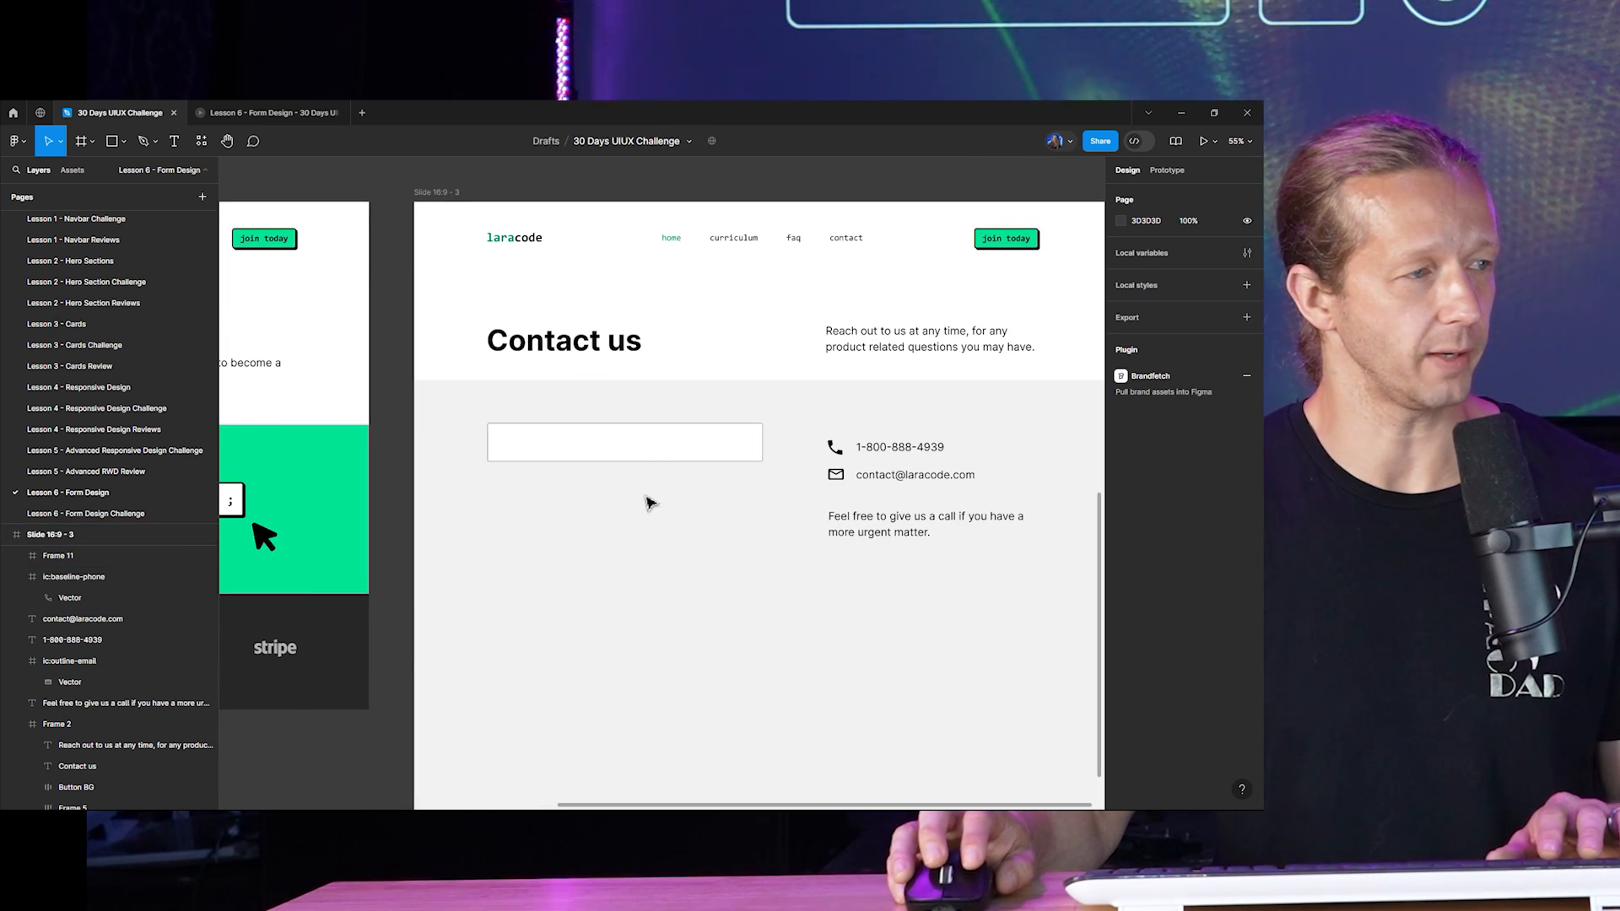
Try a 2-pixel stroke width on the white field frame.
left_click(629, 461)
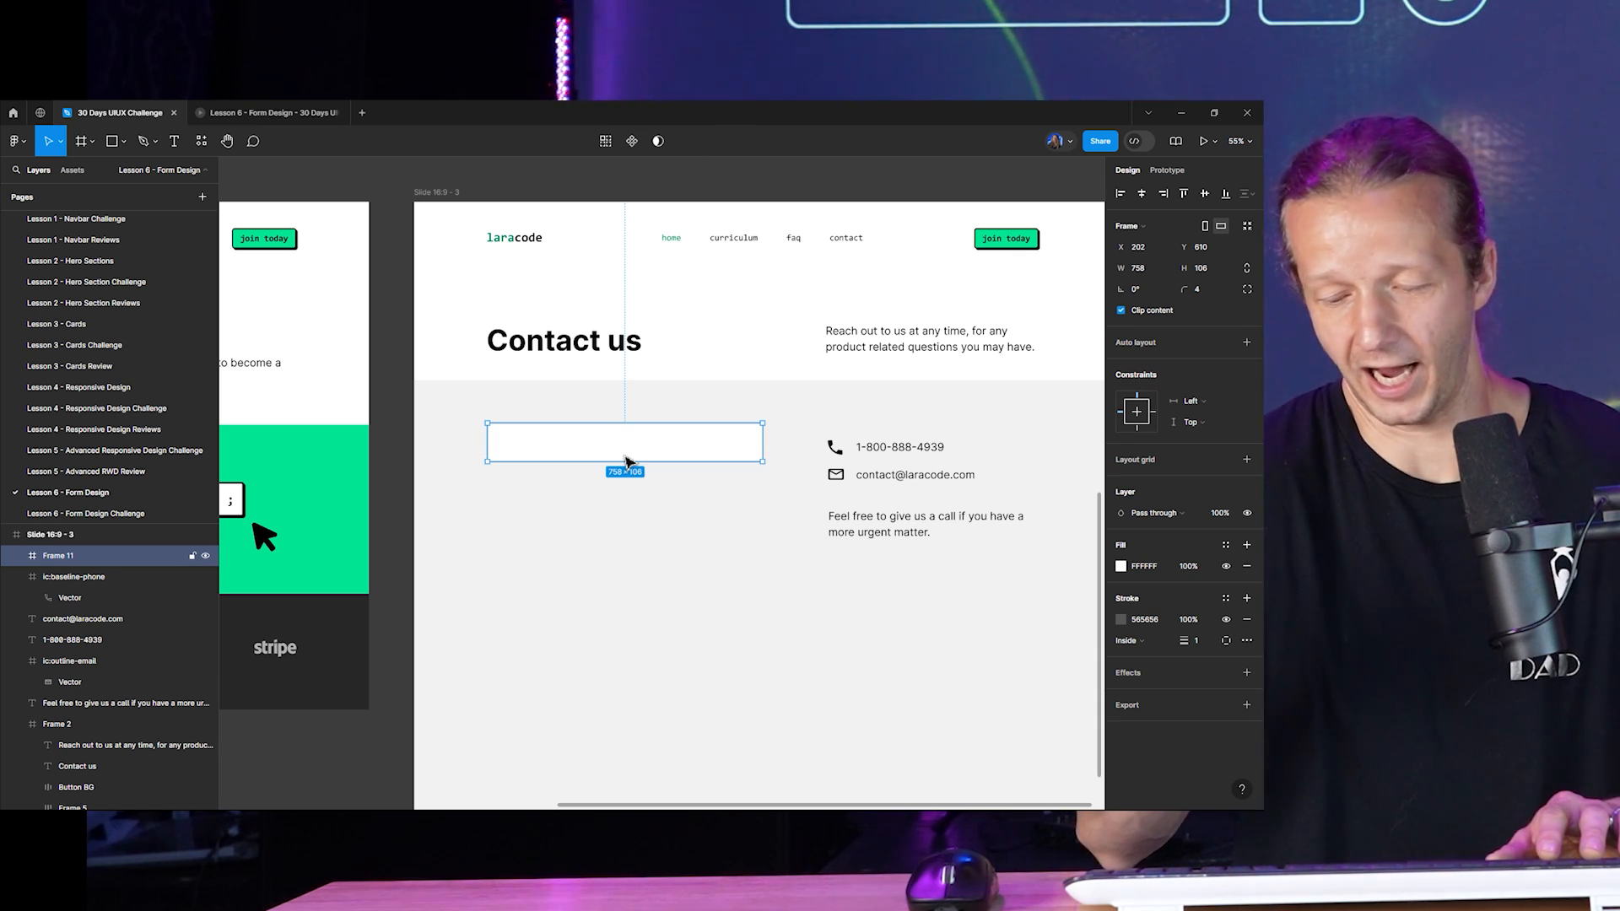
left_click(645, 524)
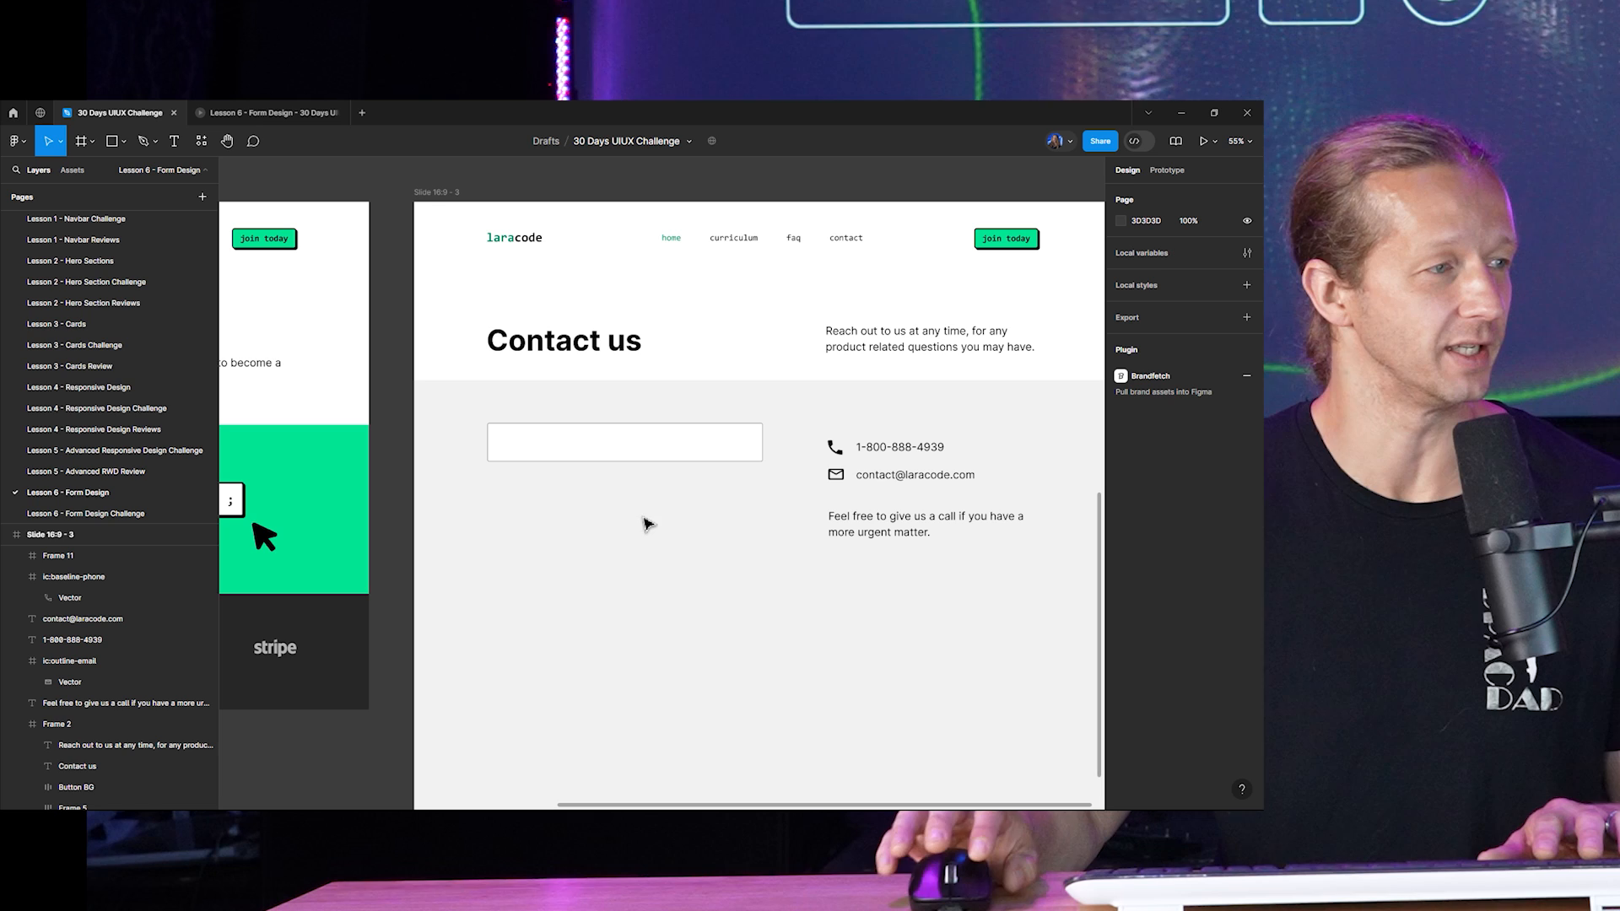
left_click(643, 444)
left_click(1191, 640)
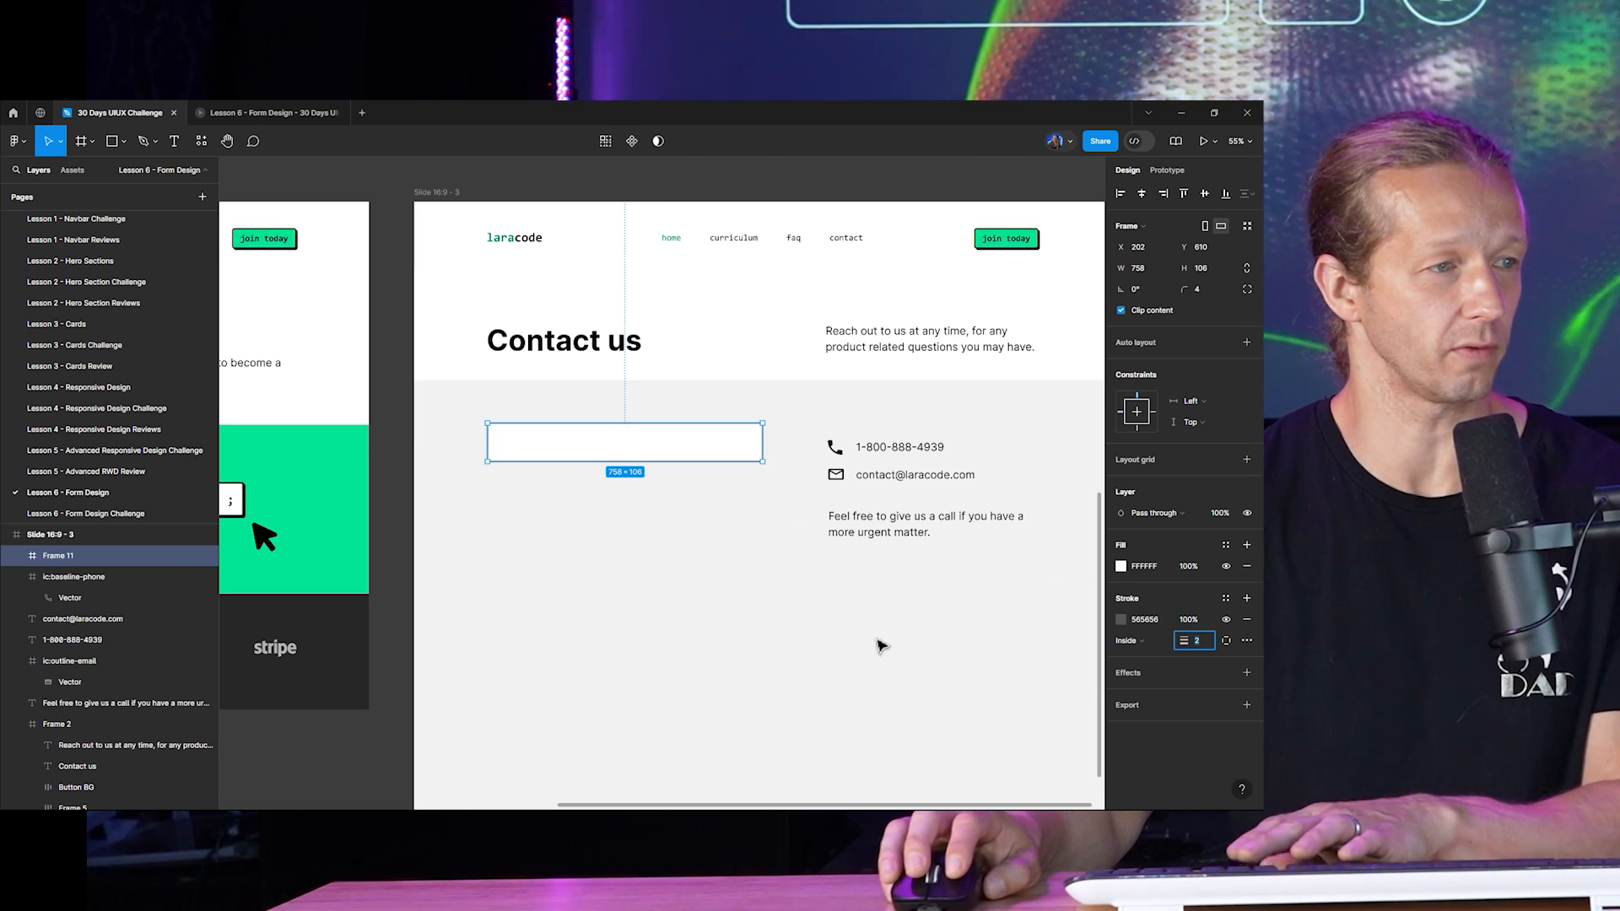
left_click(658, 547)
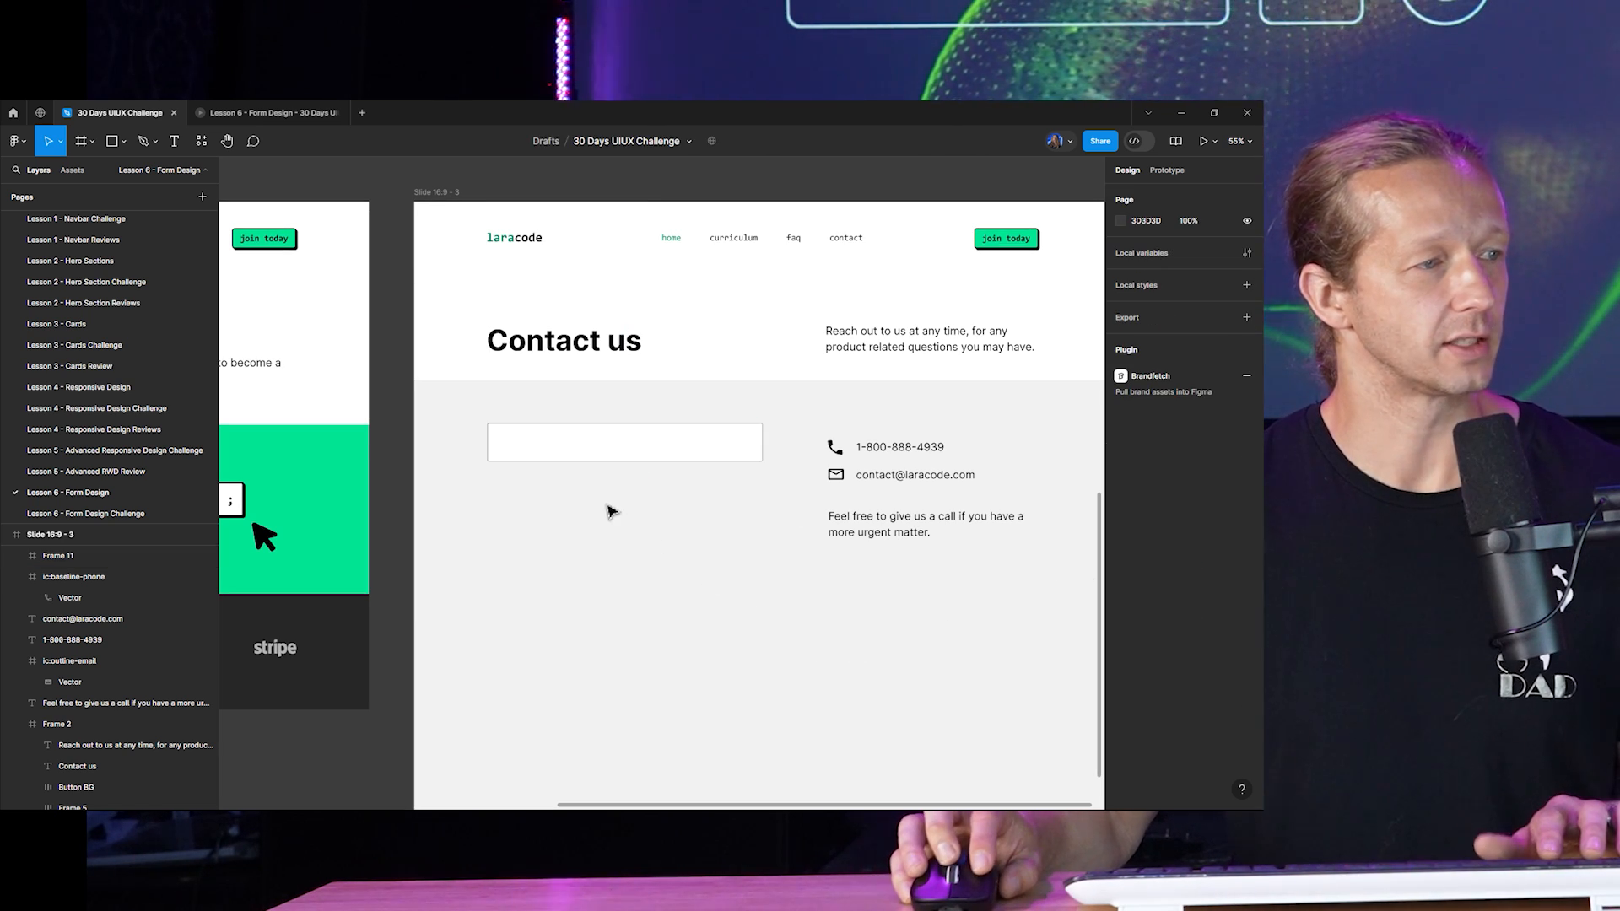
Move the white field frame straight down to leave room above it for a label.
scroll(517, 441, "up", 4, "ctrl")
scroll(525, 449, "down", 4, "ctrl")
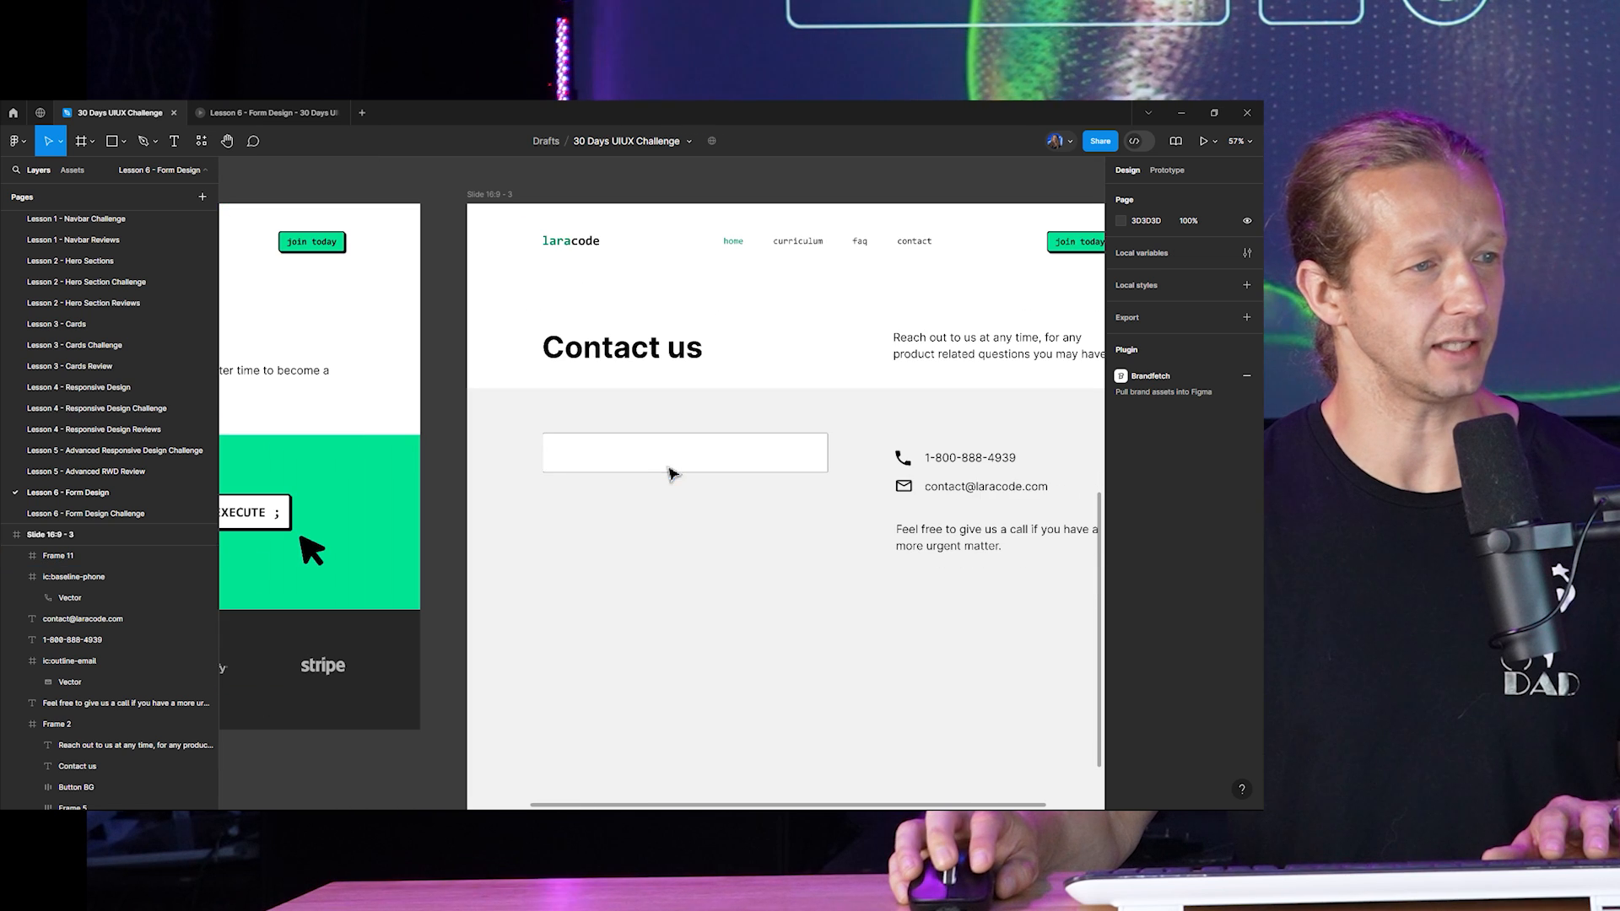
scroll(588, 460, "up", 1, "ctrl")
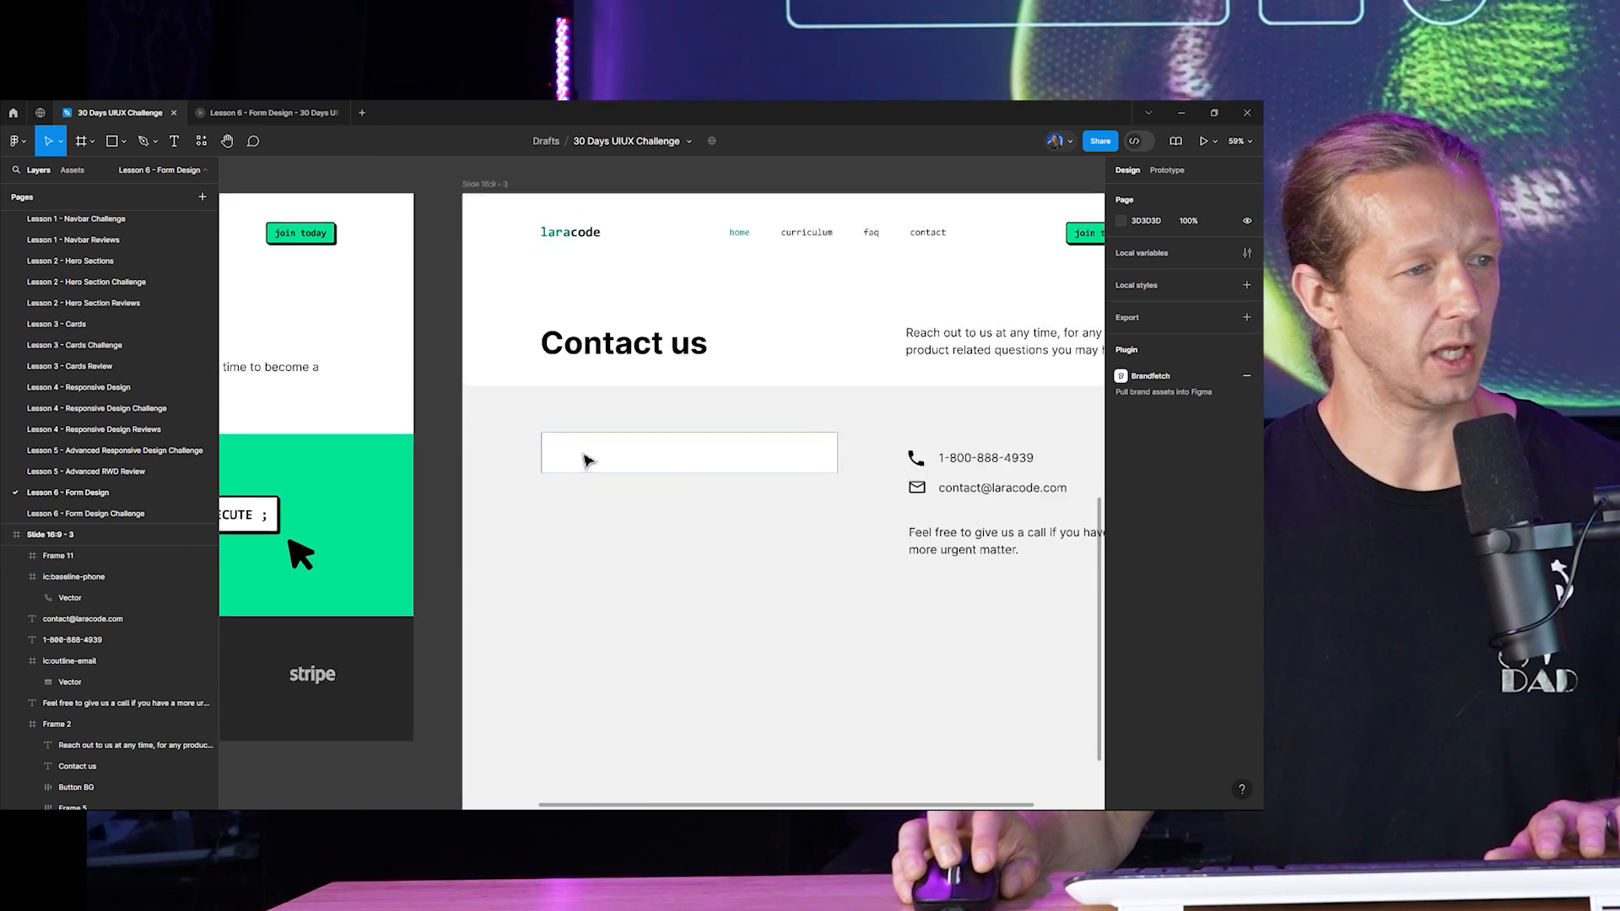
scroll(588, 459, "up", 5, "ctrl")
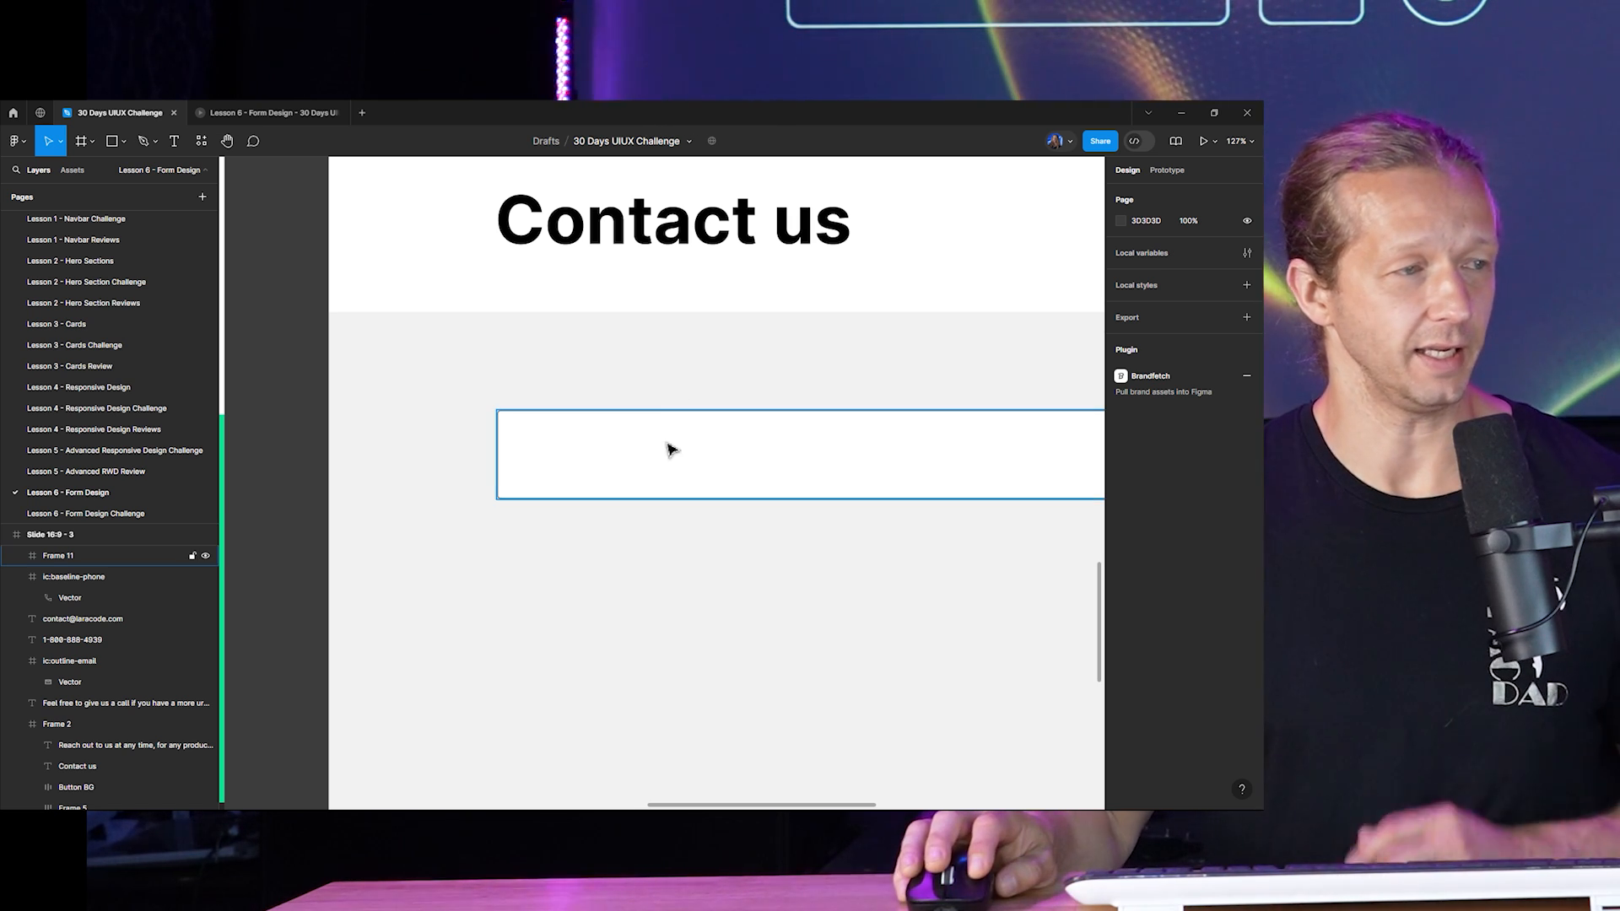
left_click_drag(667, 451, 641, 478)
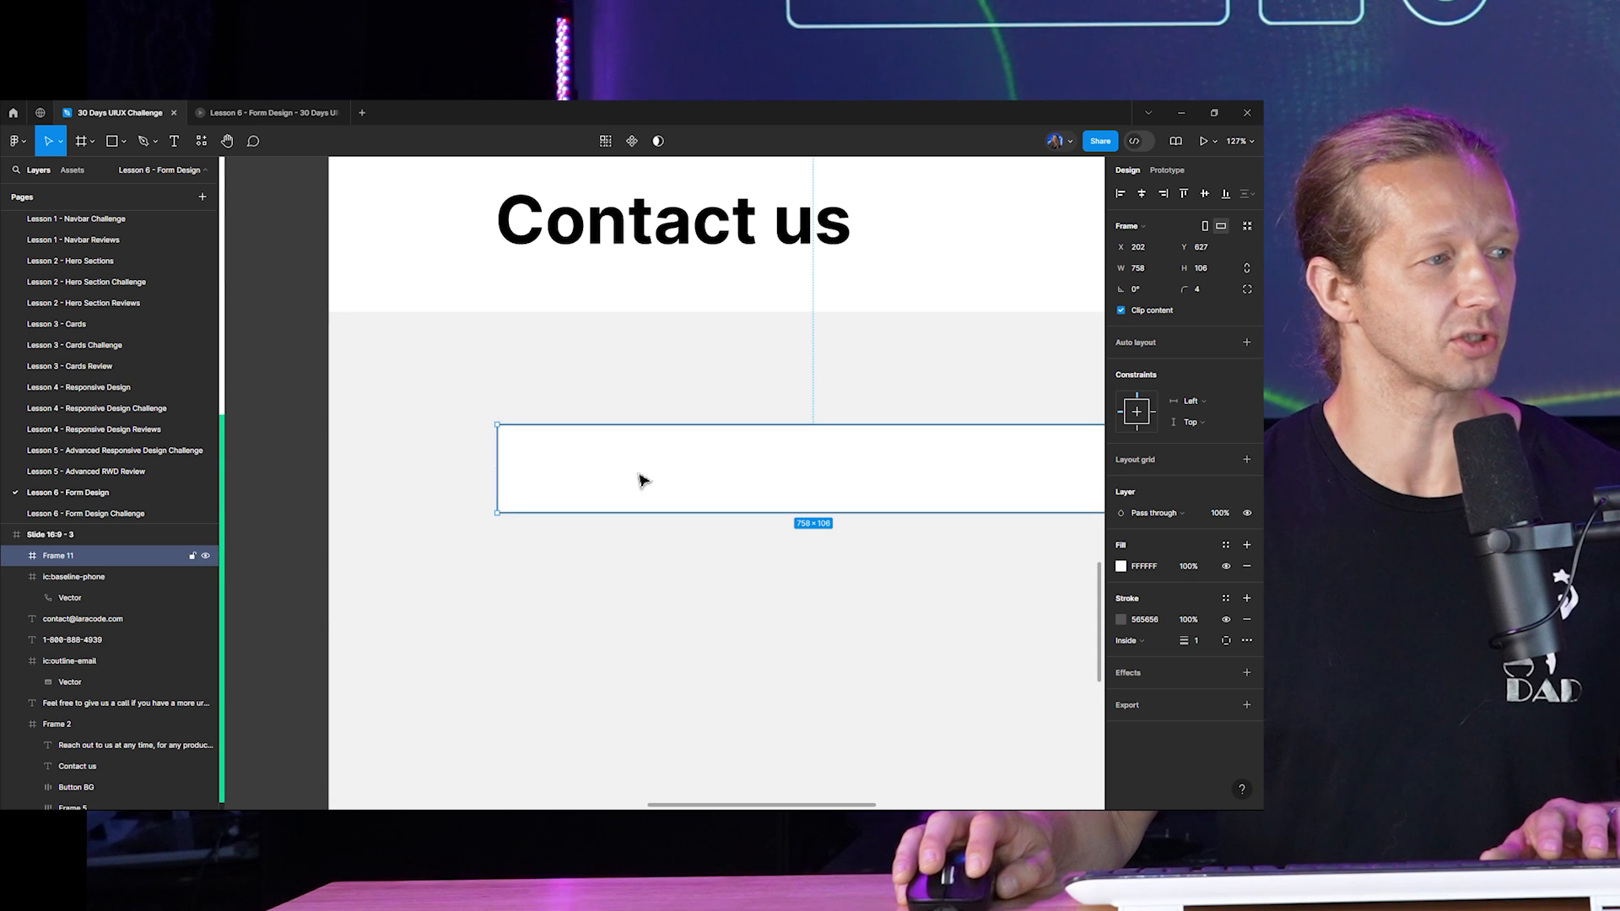
left_click(622, 568)
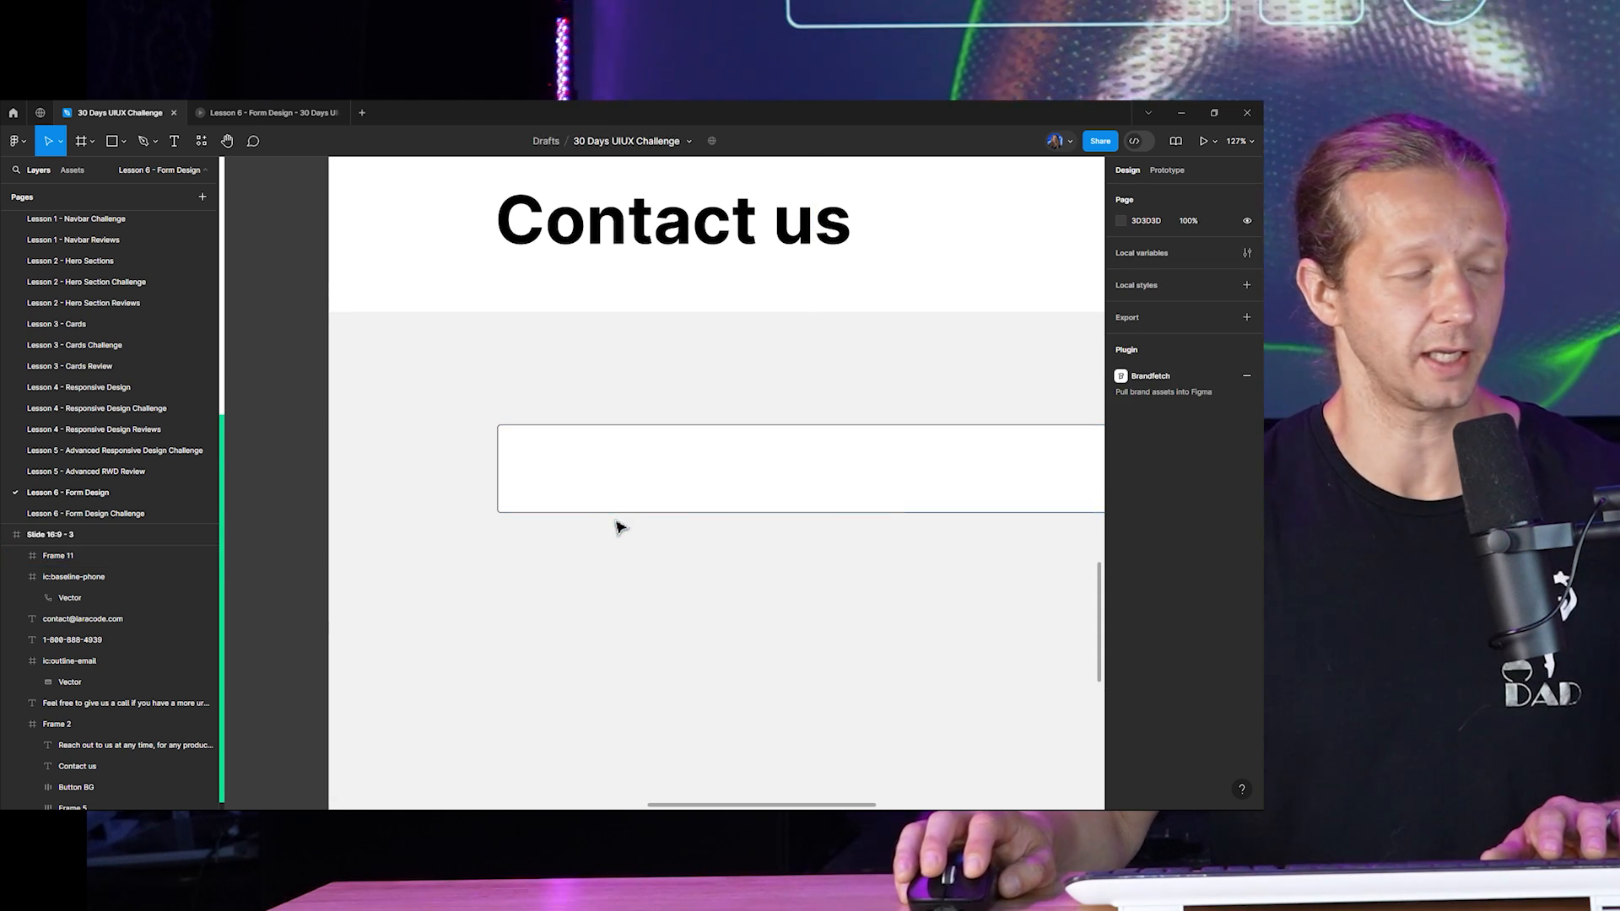
left_click(609, 467)
left_click_drag(609, 467, 608, 492)
left_click(585, 412)
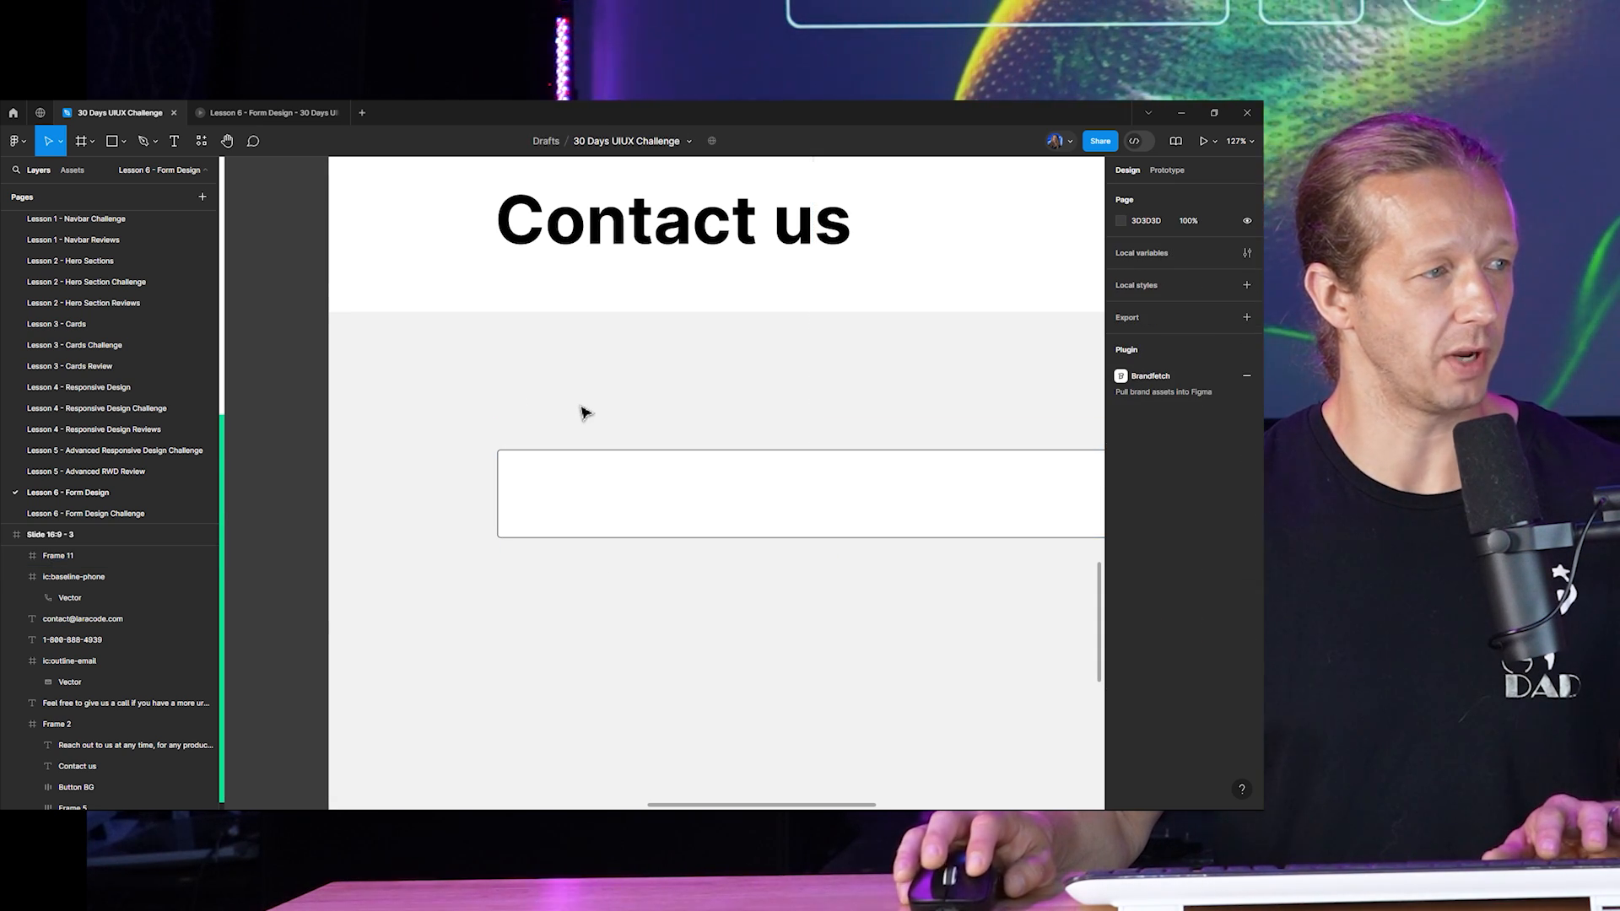
Add a text label reading "Name" just above the white field frame.
scroll(585, 412, "down", 5)
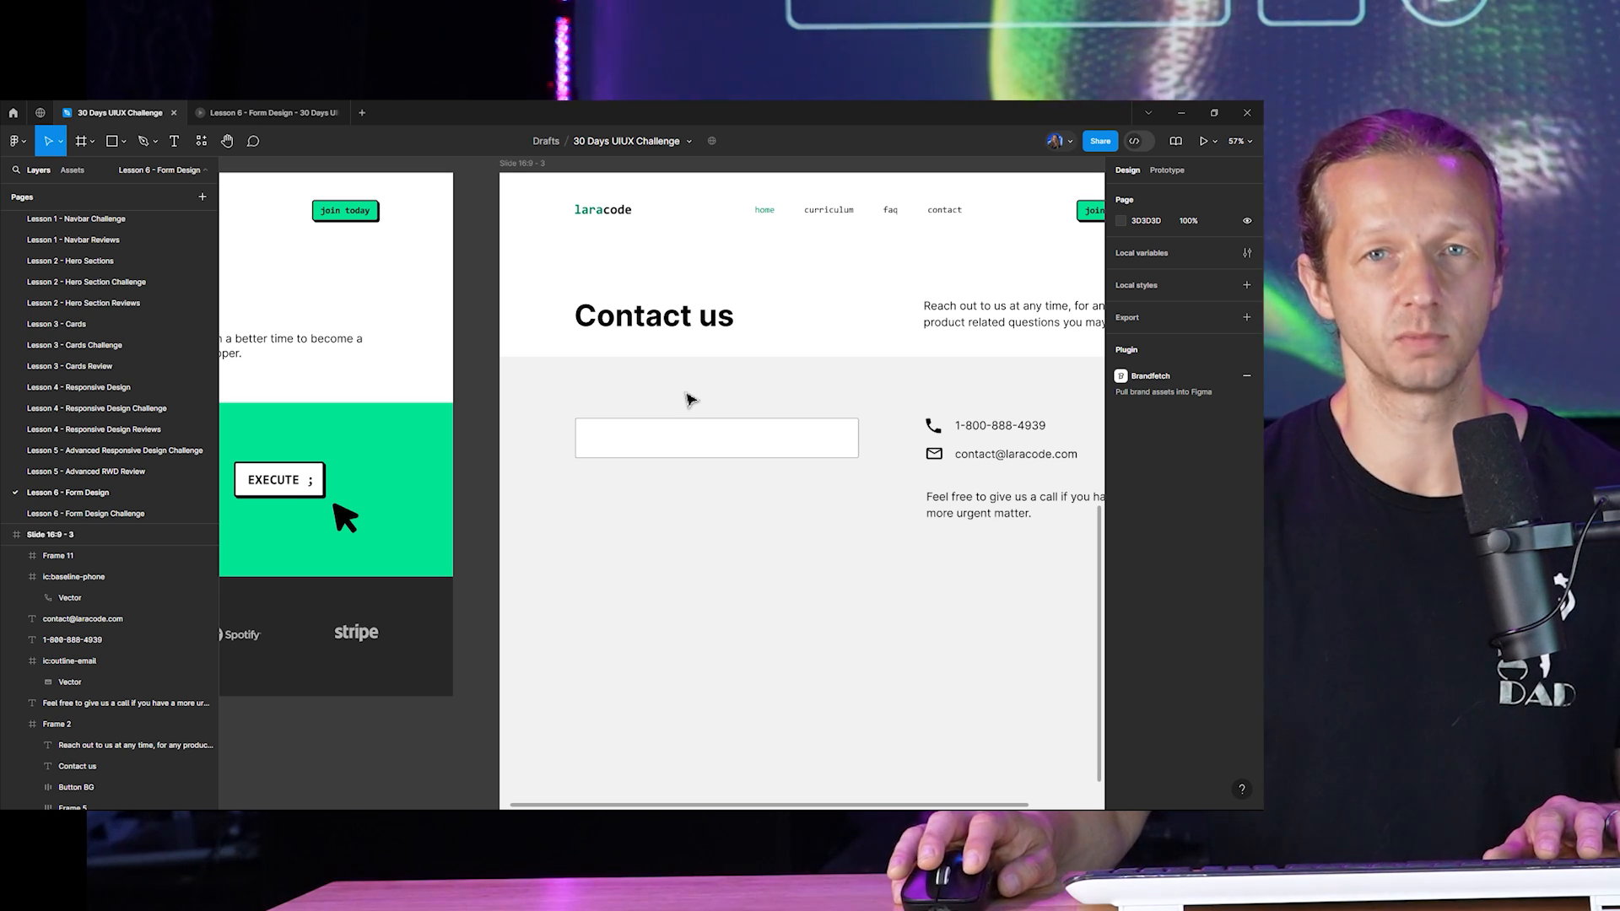
scroll(564, 413, "up", 3)
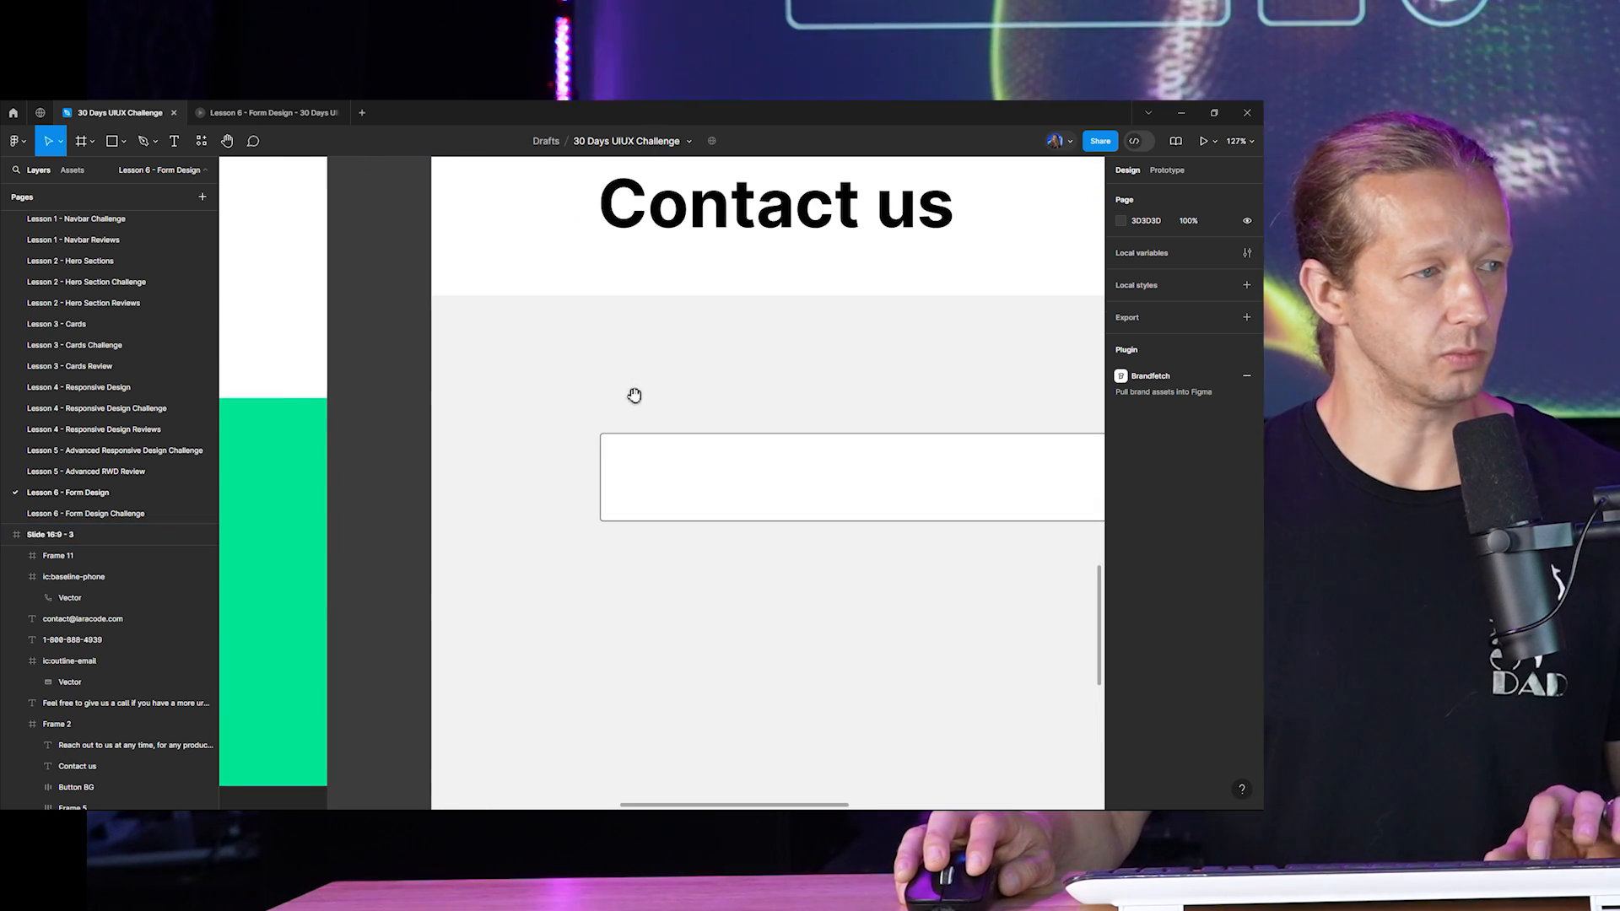
scroll(632, 390, "up", 2)
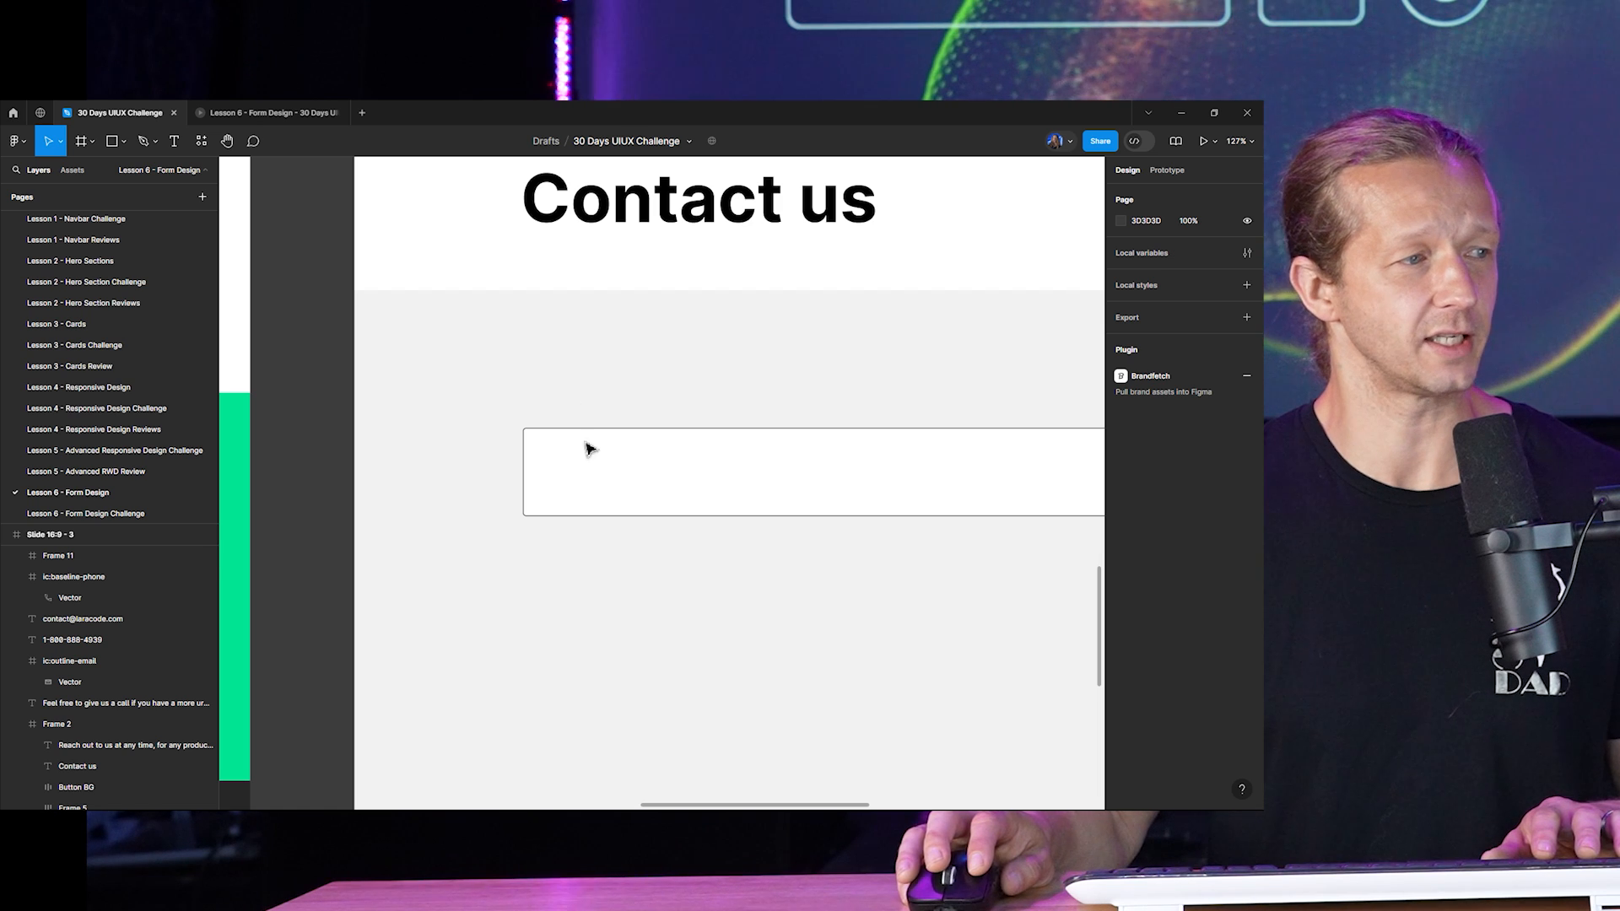
scroll(590, 448, "down", 2)
left_click(773, 463)
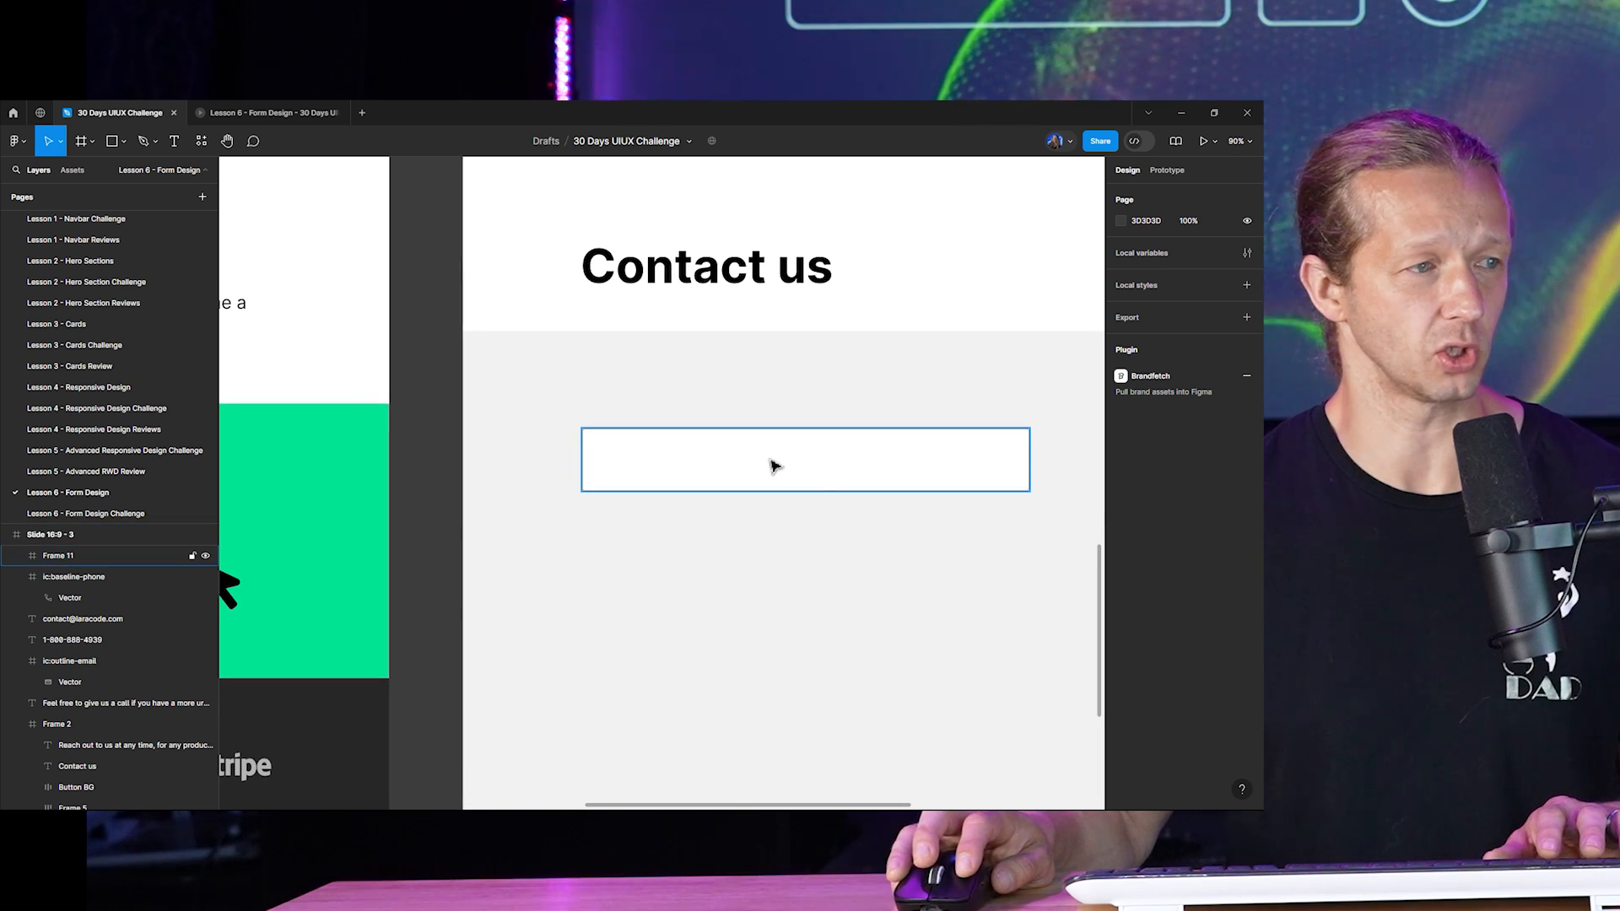
left_click(623, 405)
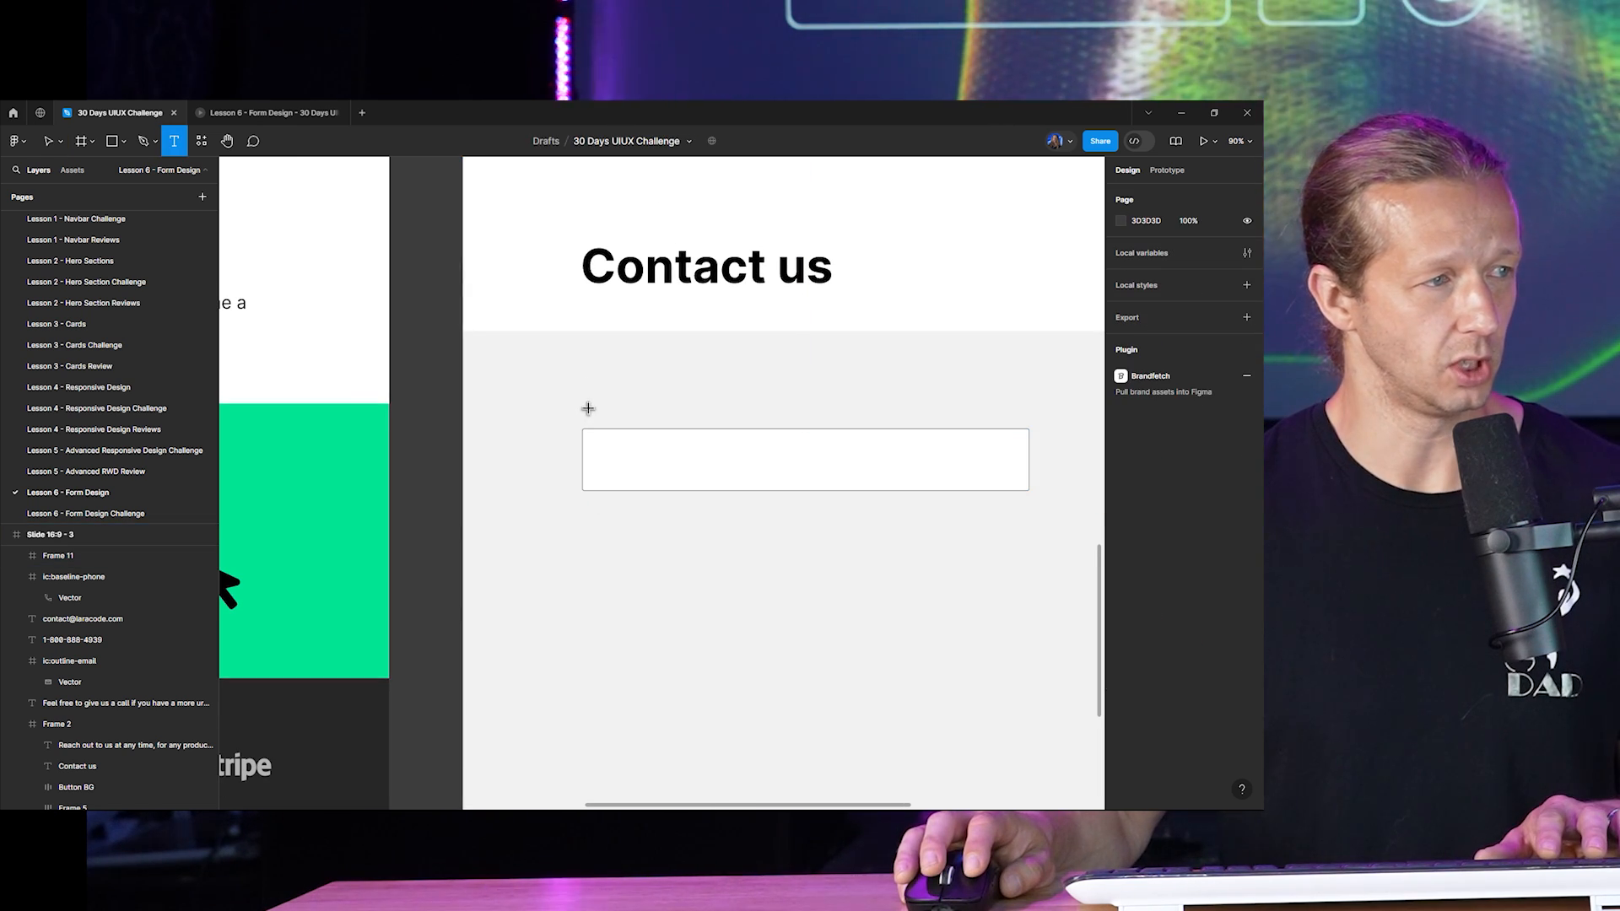
left_click(588, 408)
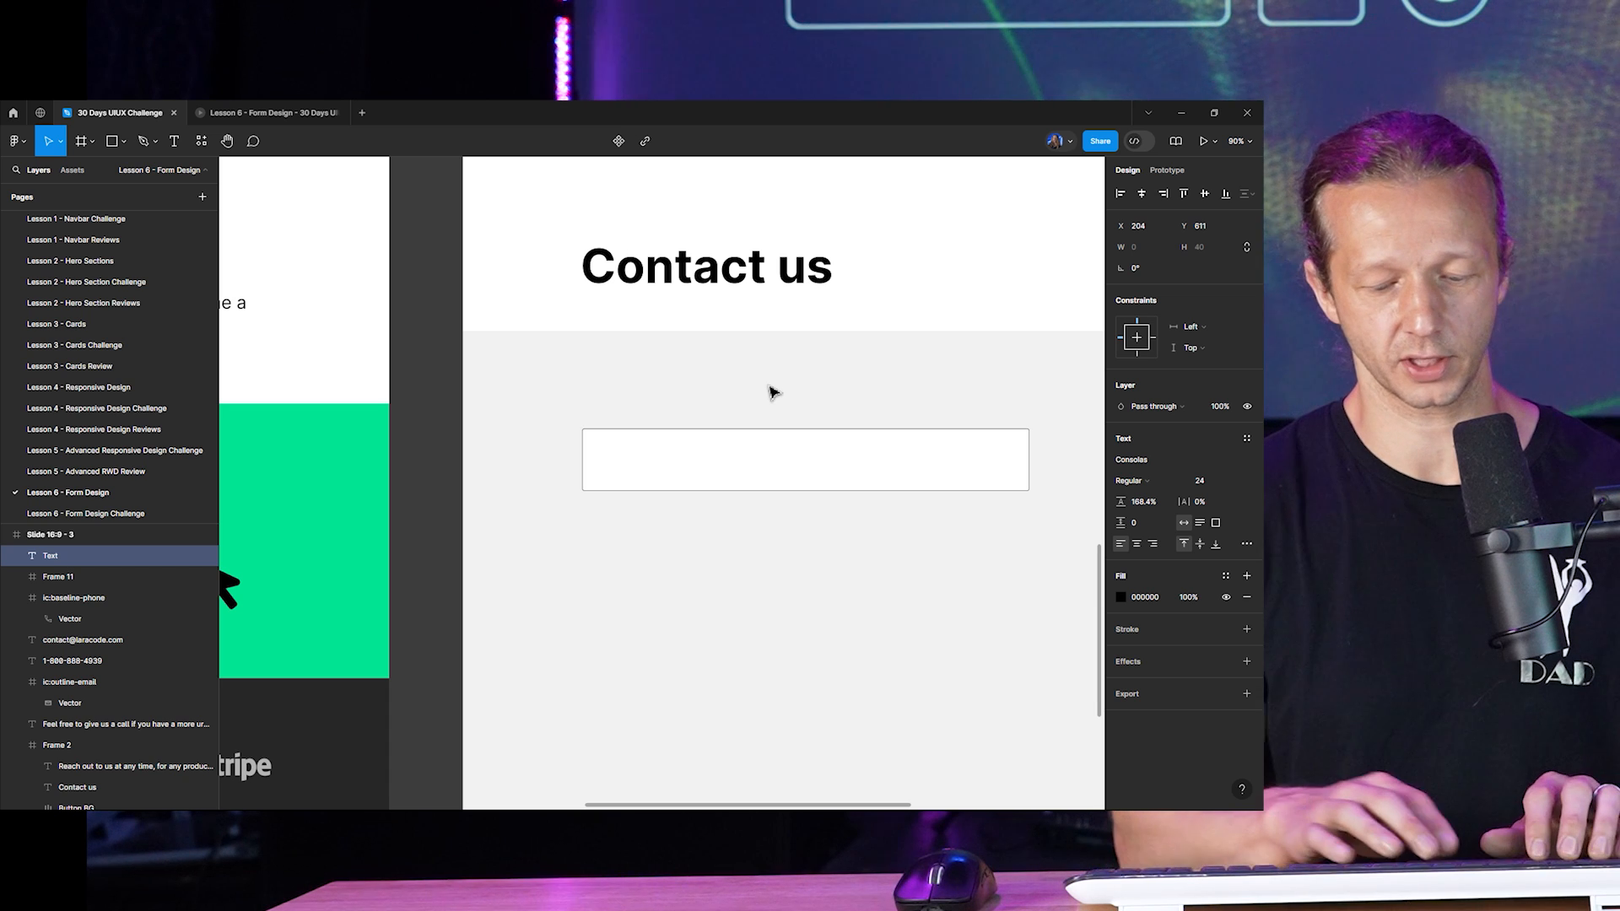
type("Name")
key("Escape")
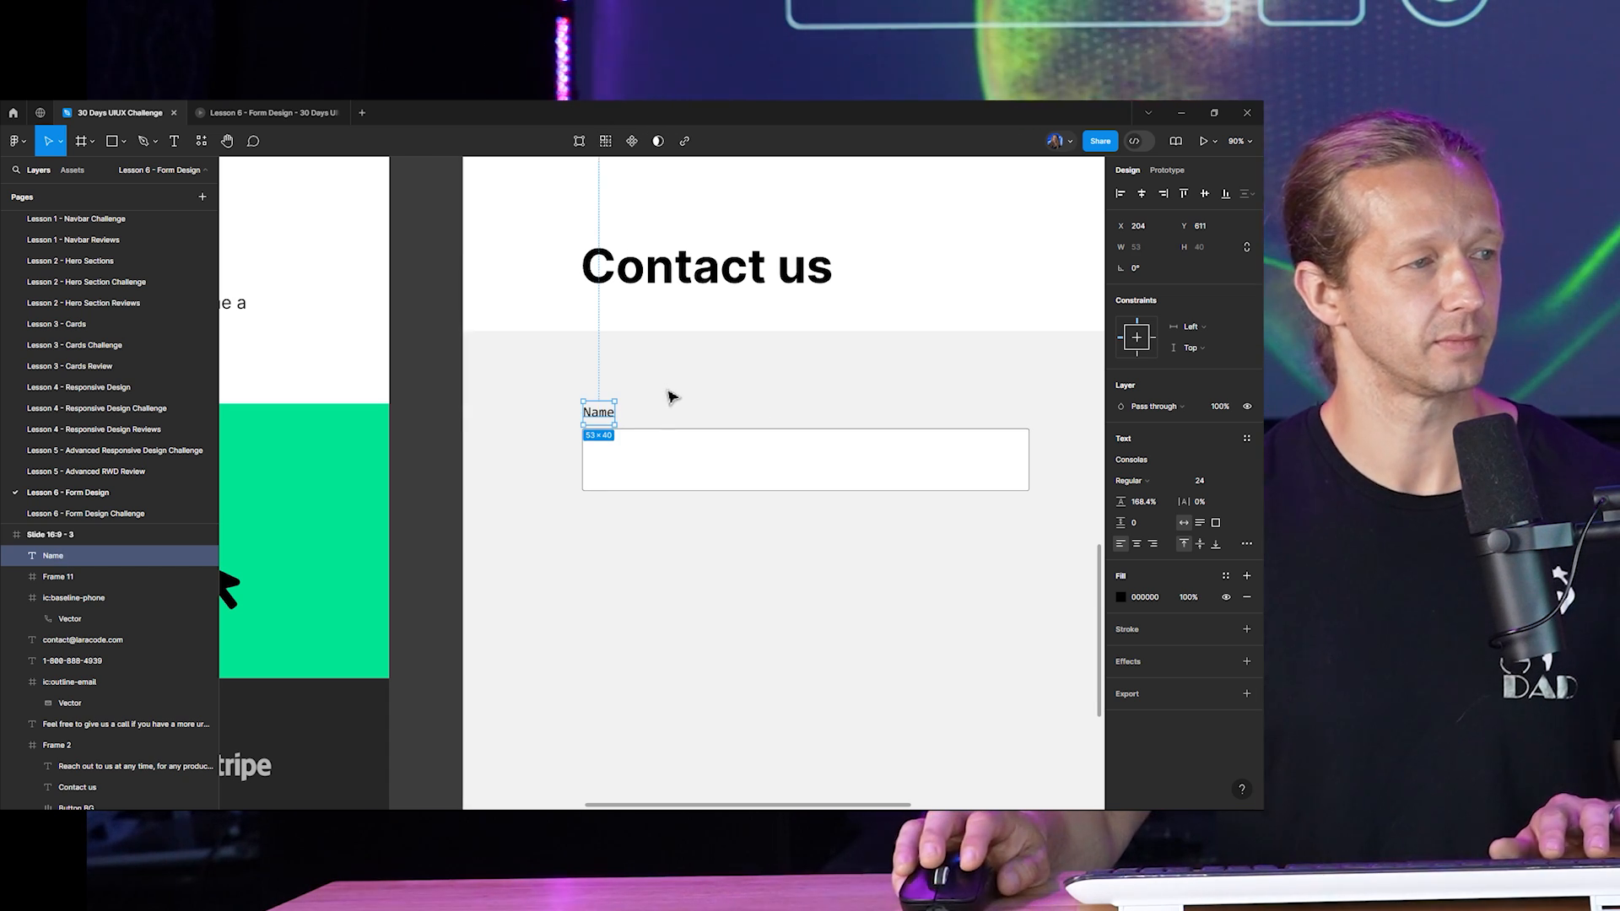
Align the Name label with the field's left edge at X 202 and set its weight to Bold.
left_click(422, 438)
left_click(602, 420)
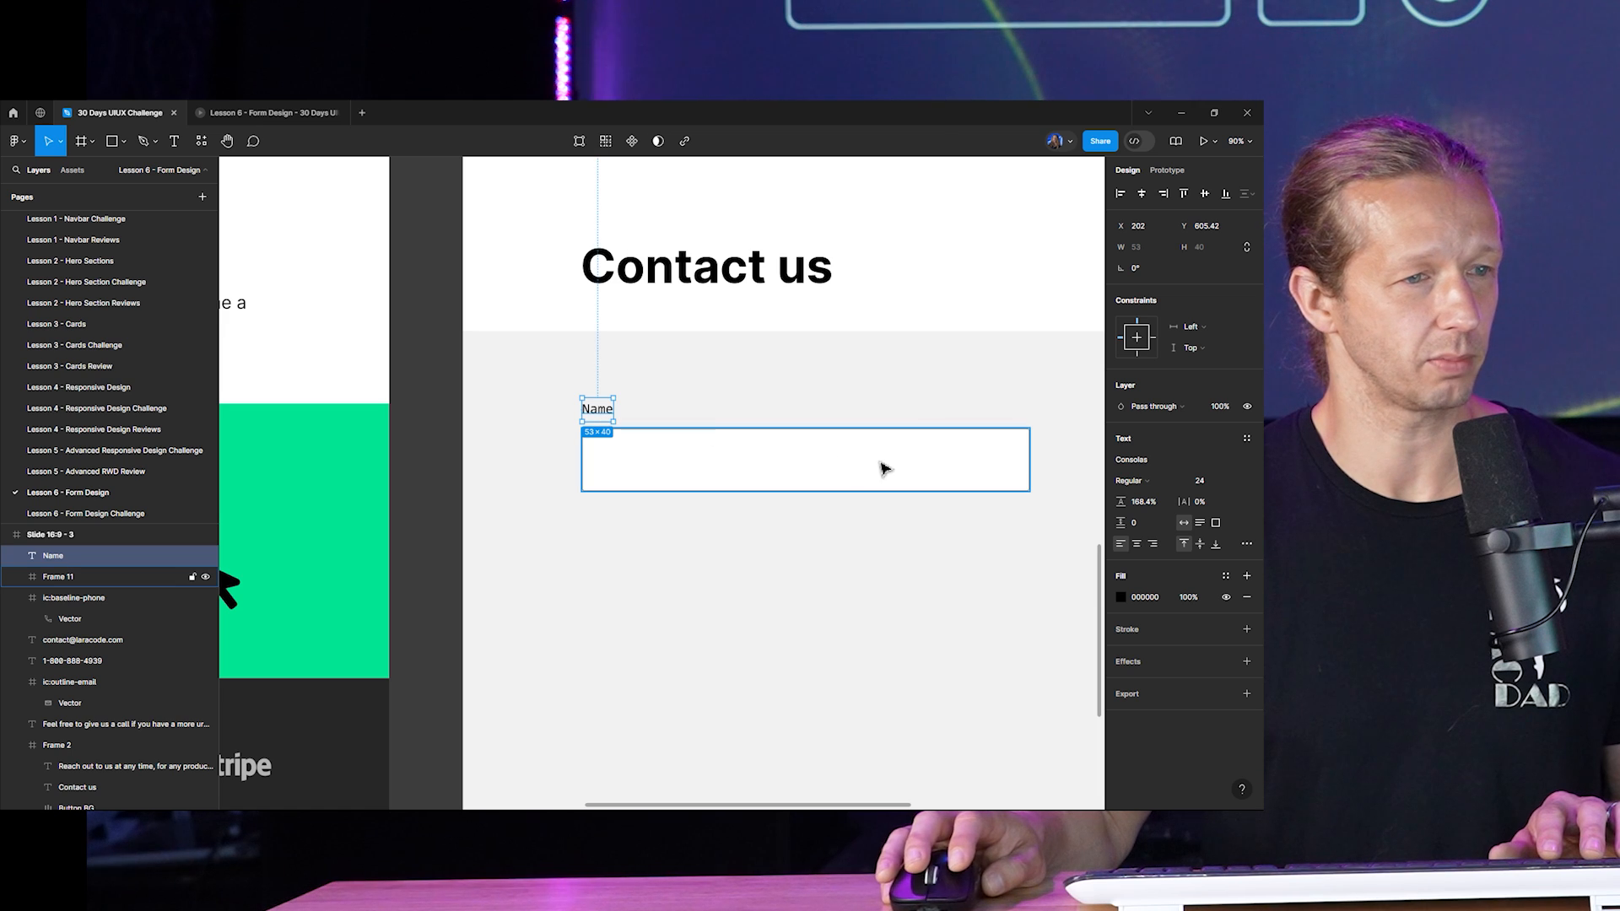
left_click(1128, 480)
left_click(1149, 501)
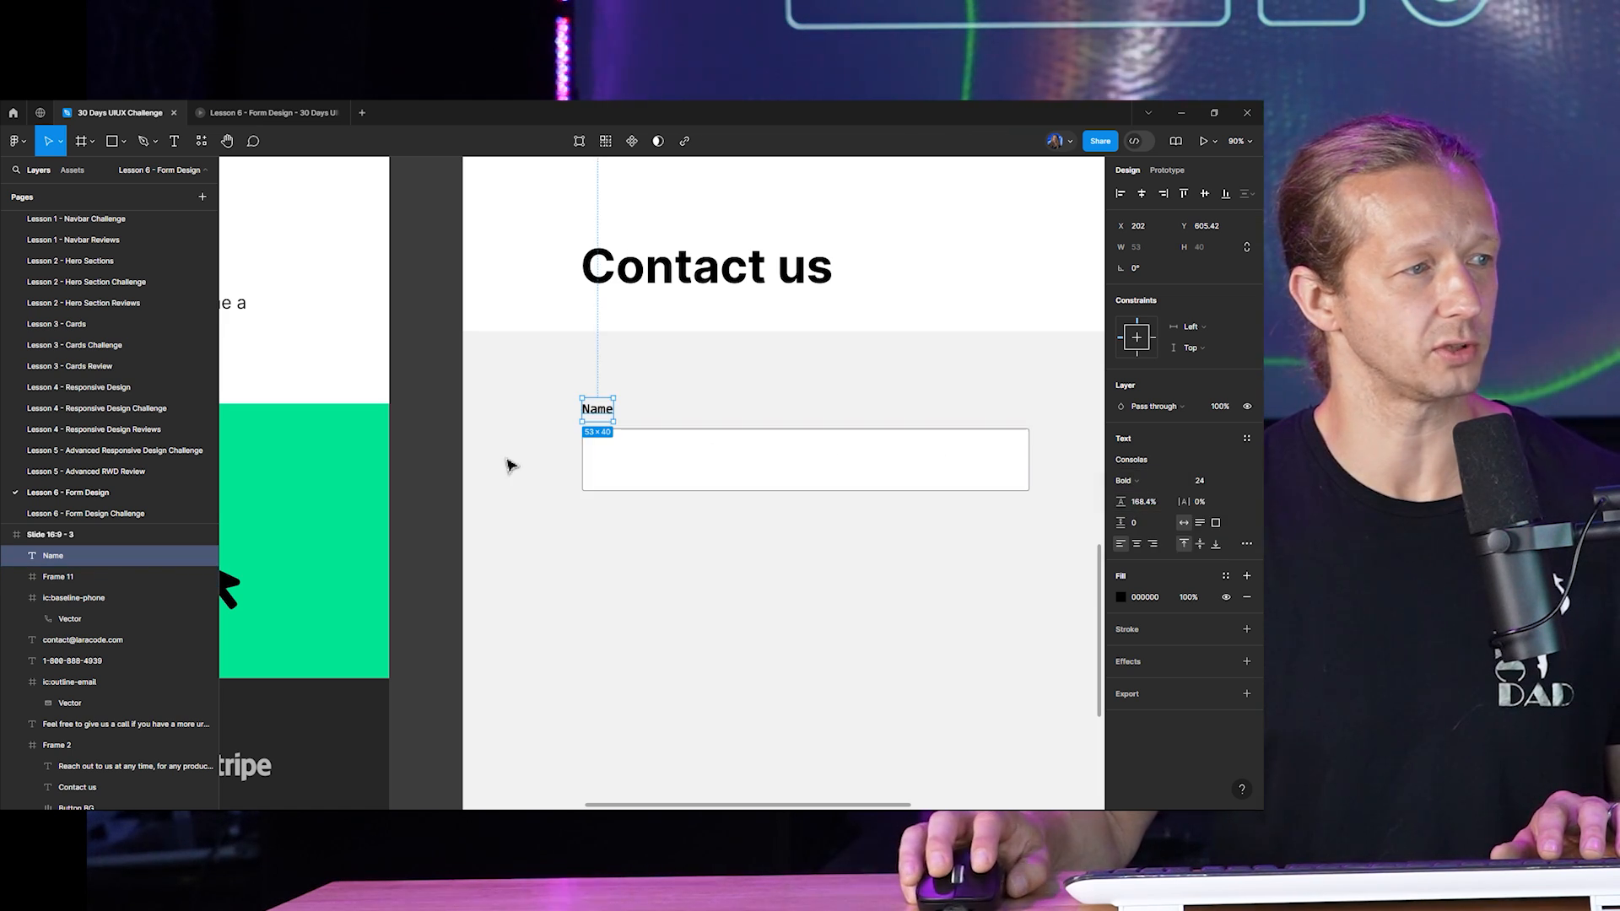
left_click(440, 438)
Increase the Name label's font size to 35 and move it up to Y 591, clear of the field.
scroll(440, 437, "down", 3)
left_click(540, 419)
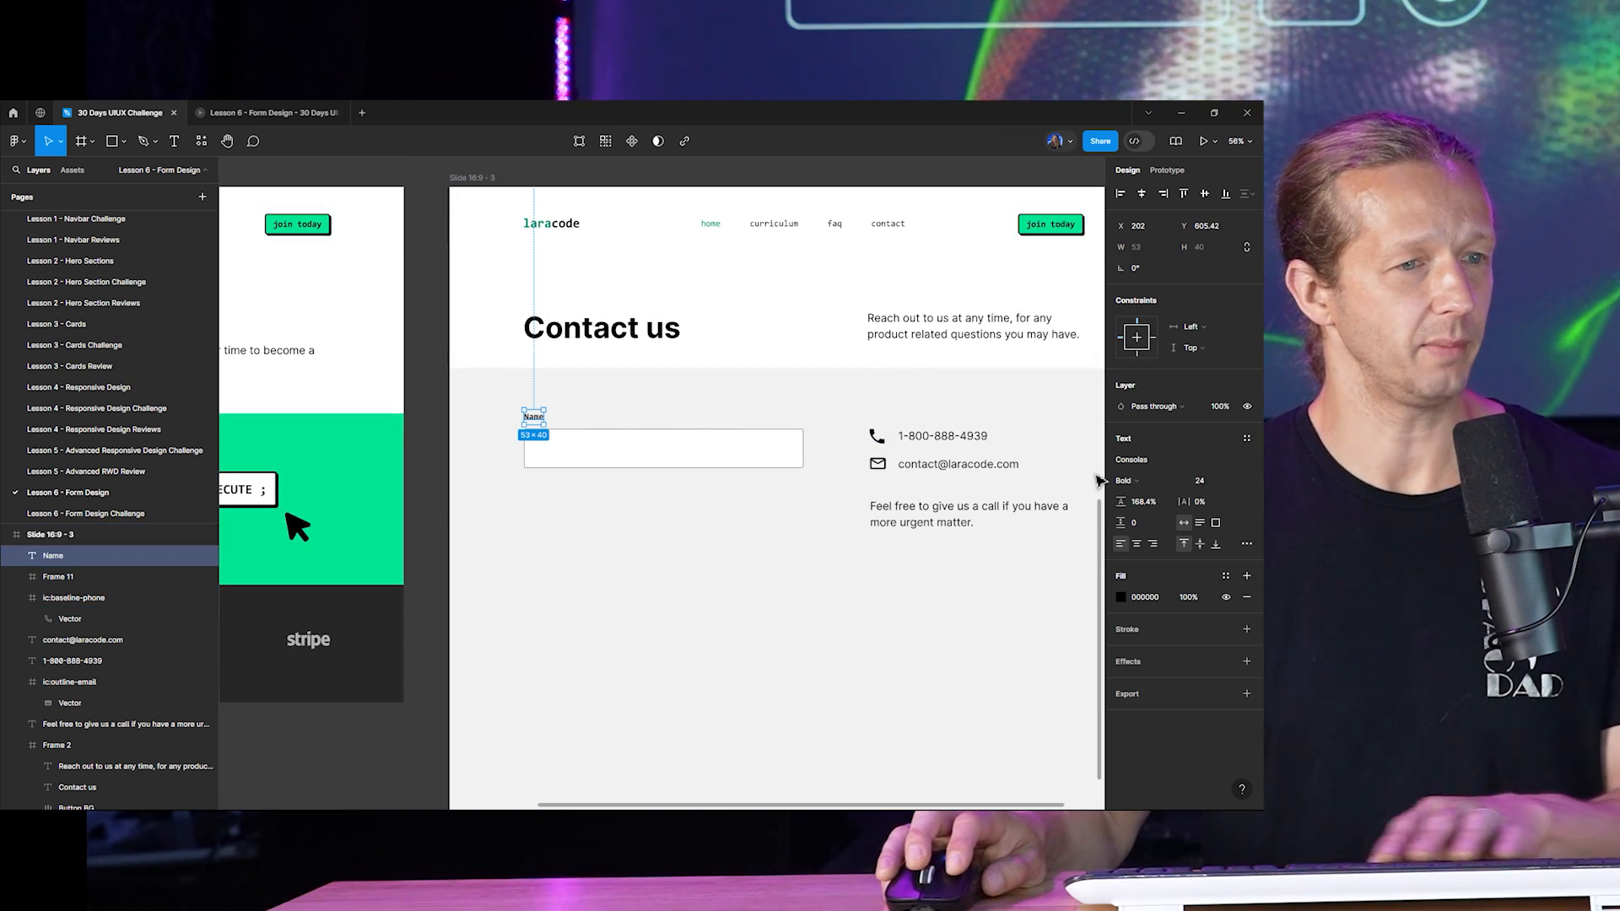
left_click(1200, 480)
type("31")
key("Return")
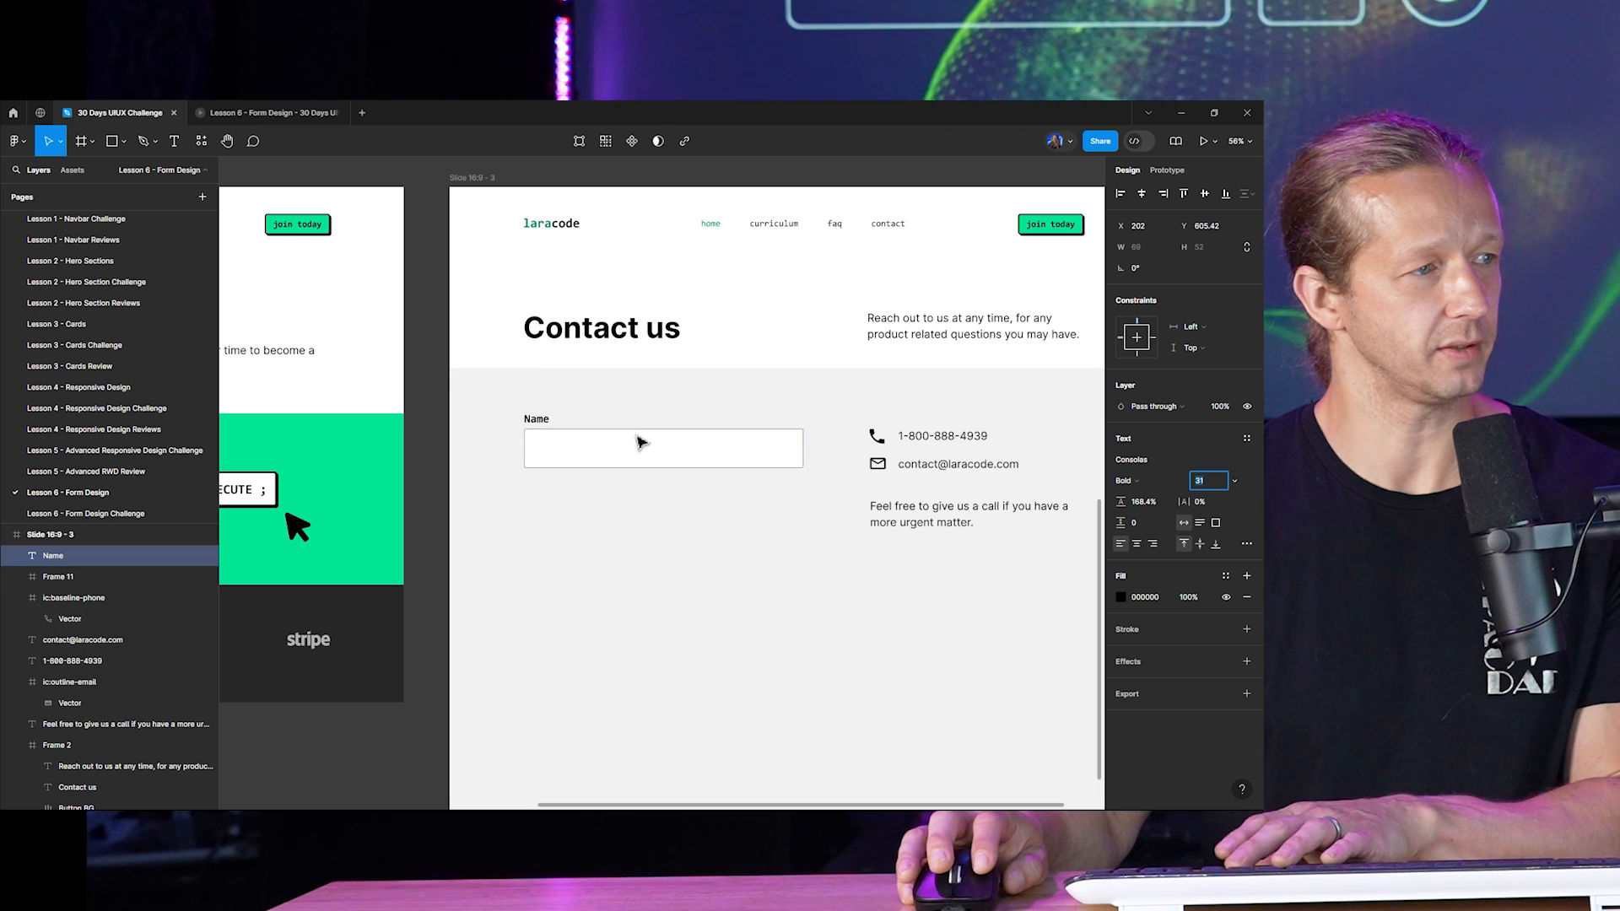
type("35")
key("Return")
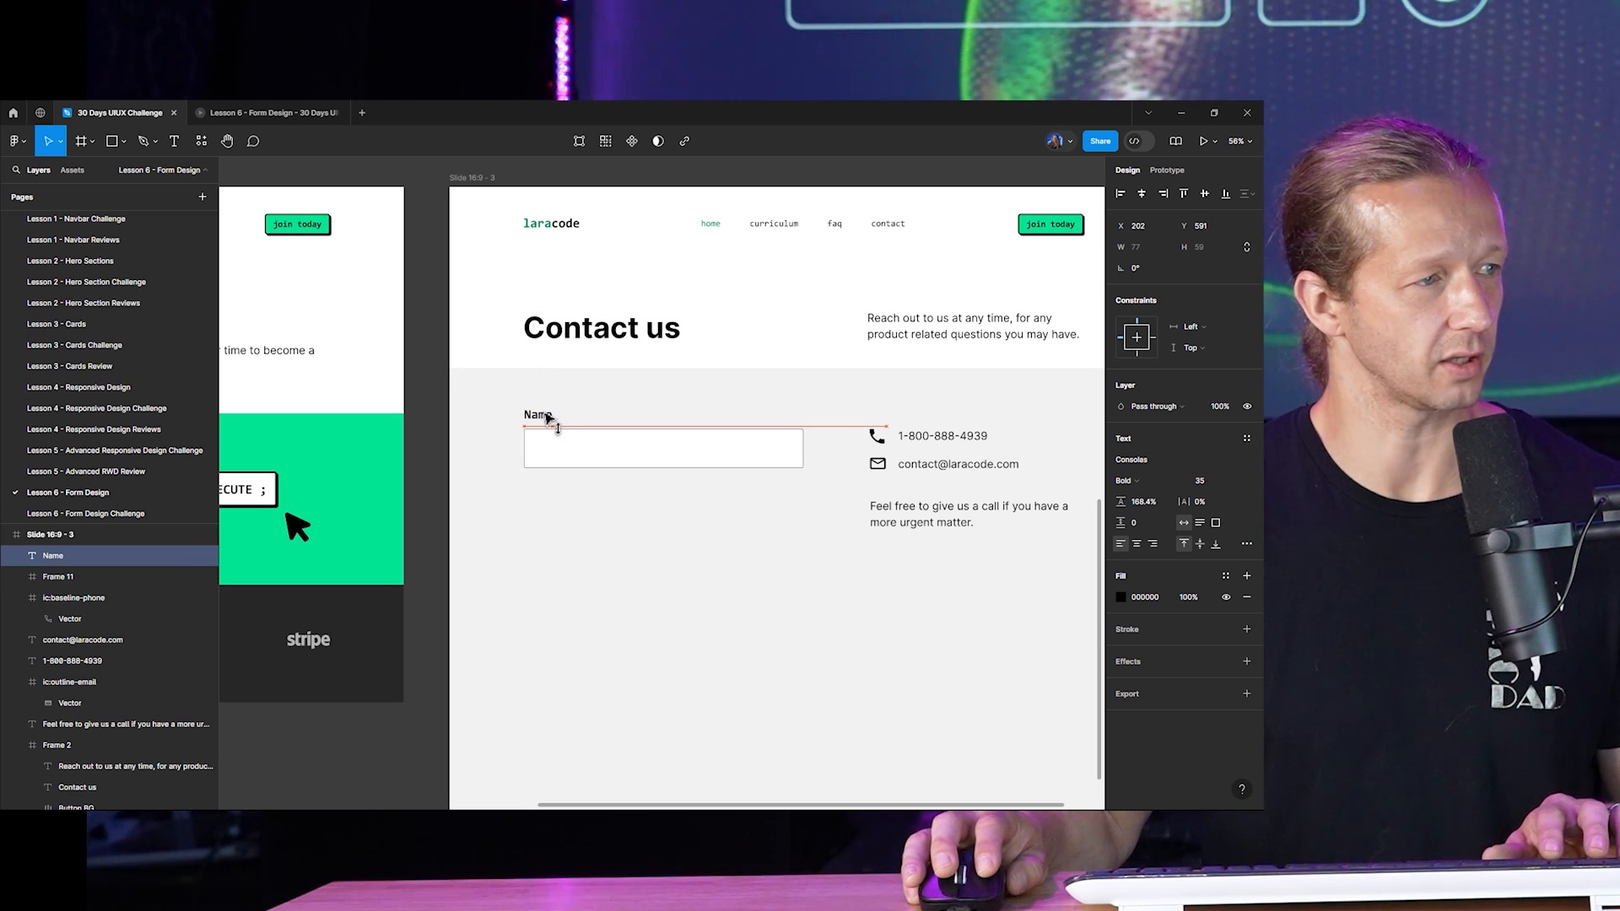
Move the Name label and the field frame down together so the label sits at about Y 612.
left_click(621, 448, "shift")
left_click_drag(654, 459, 655, 466)
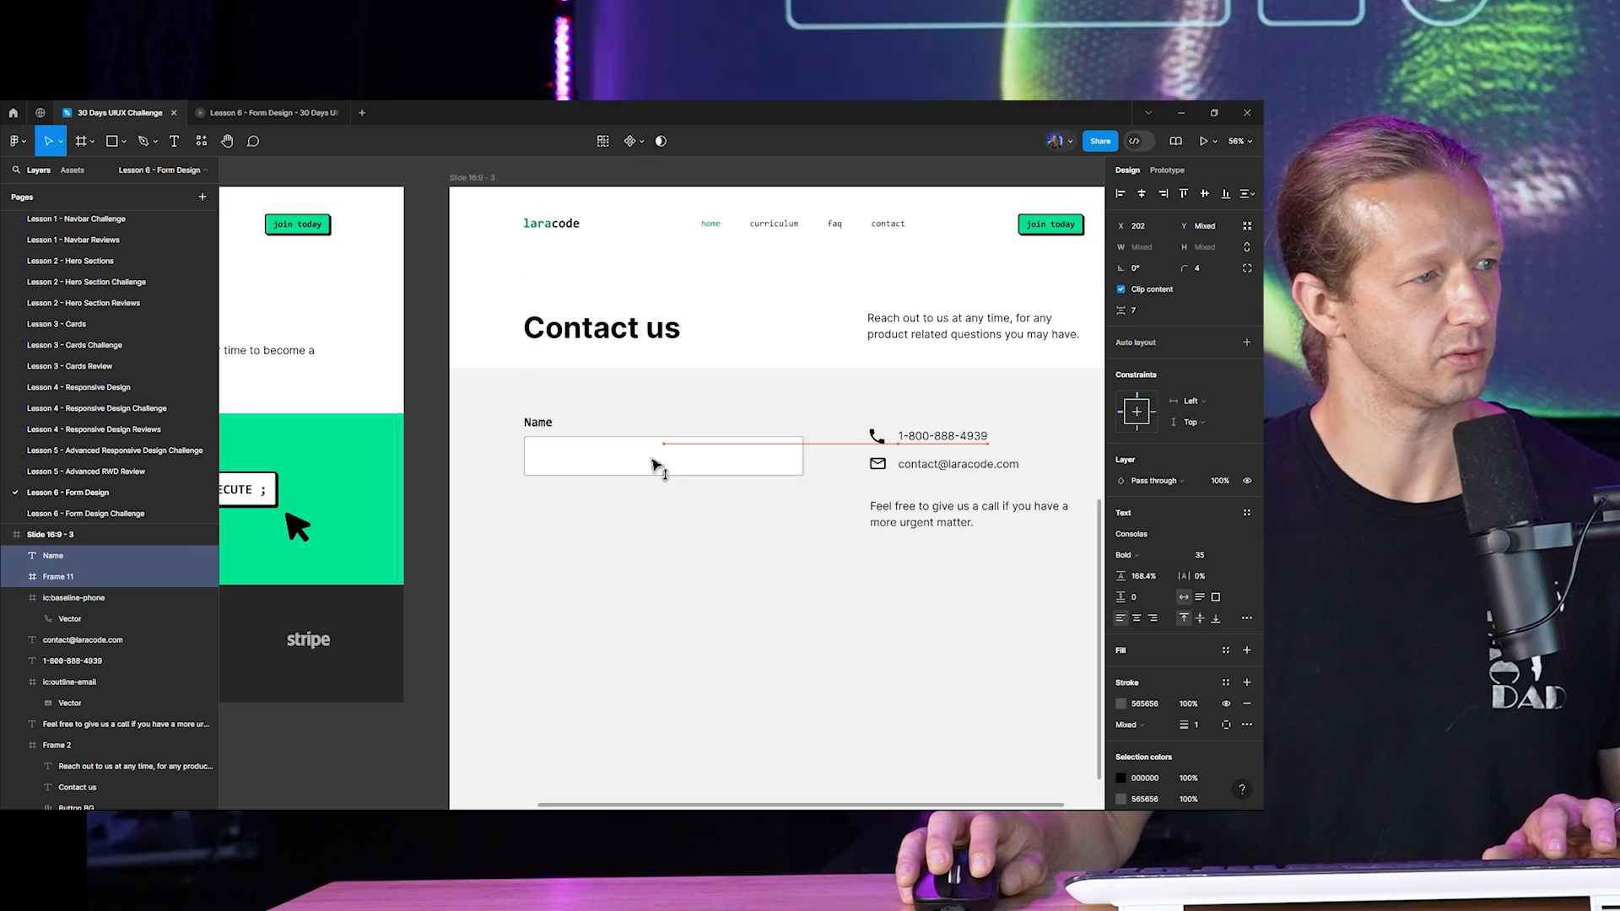
left_click(471, 434)
Try the Name label in Regular weight, compare it with the page, and set it back to Bold.
scroll(595, 468, "up", 3)
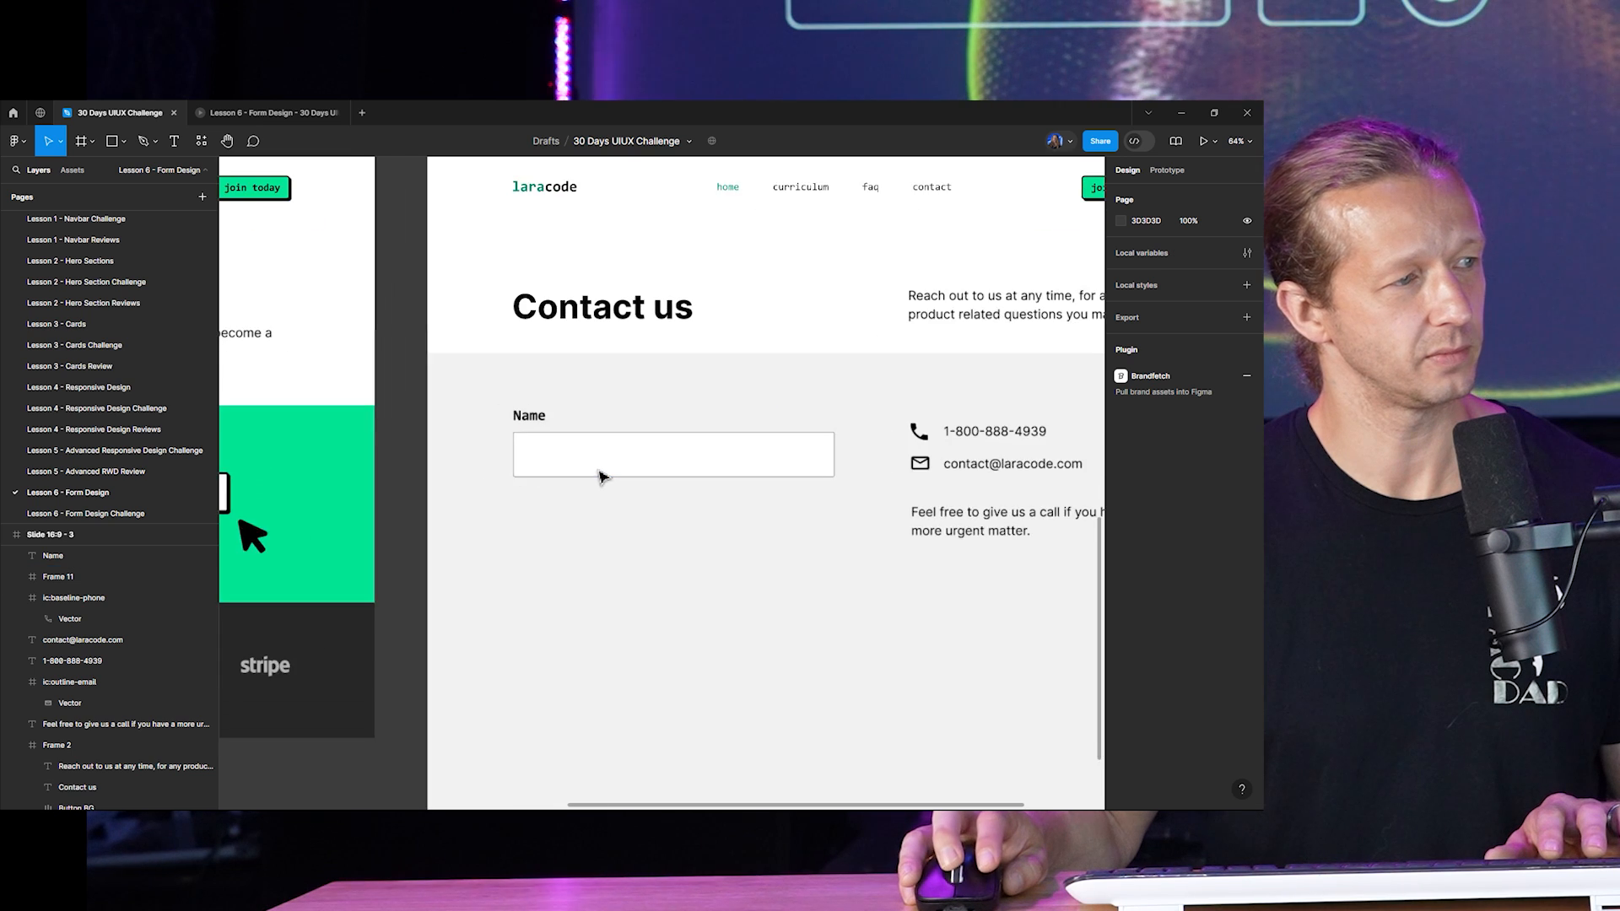
left_click(521, 409)
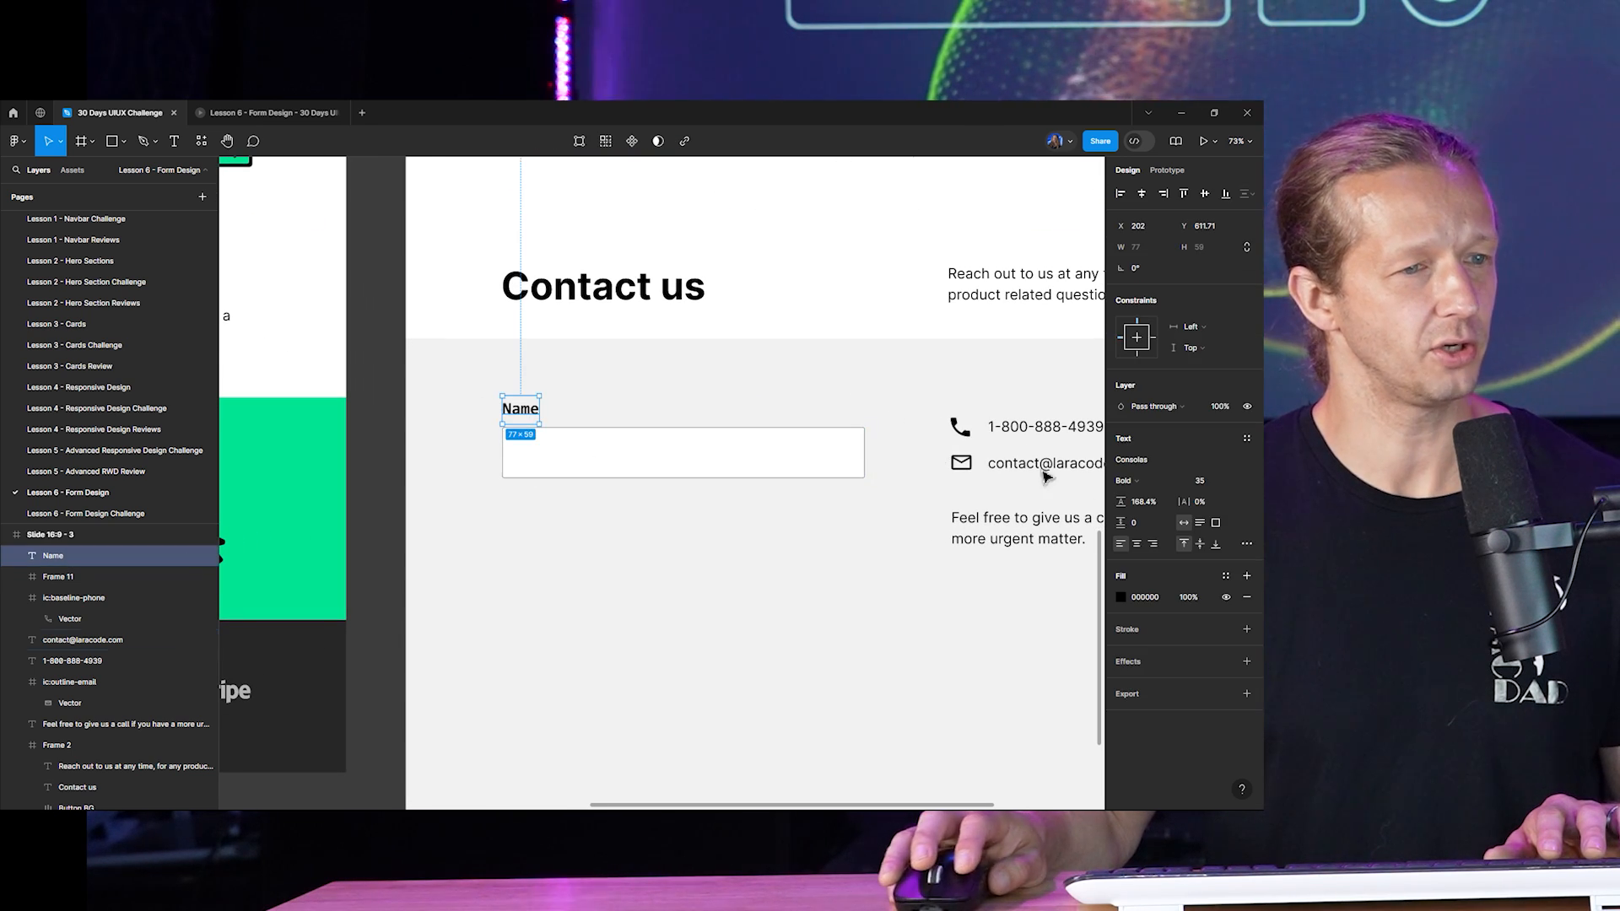
left_click(1144, 480)
left_click(1130, 464)
left_click(397, 391)
scroll(394, 426, "down", 5)
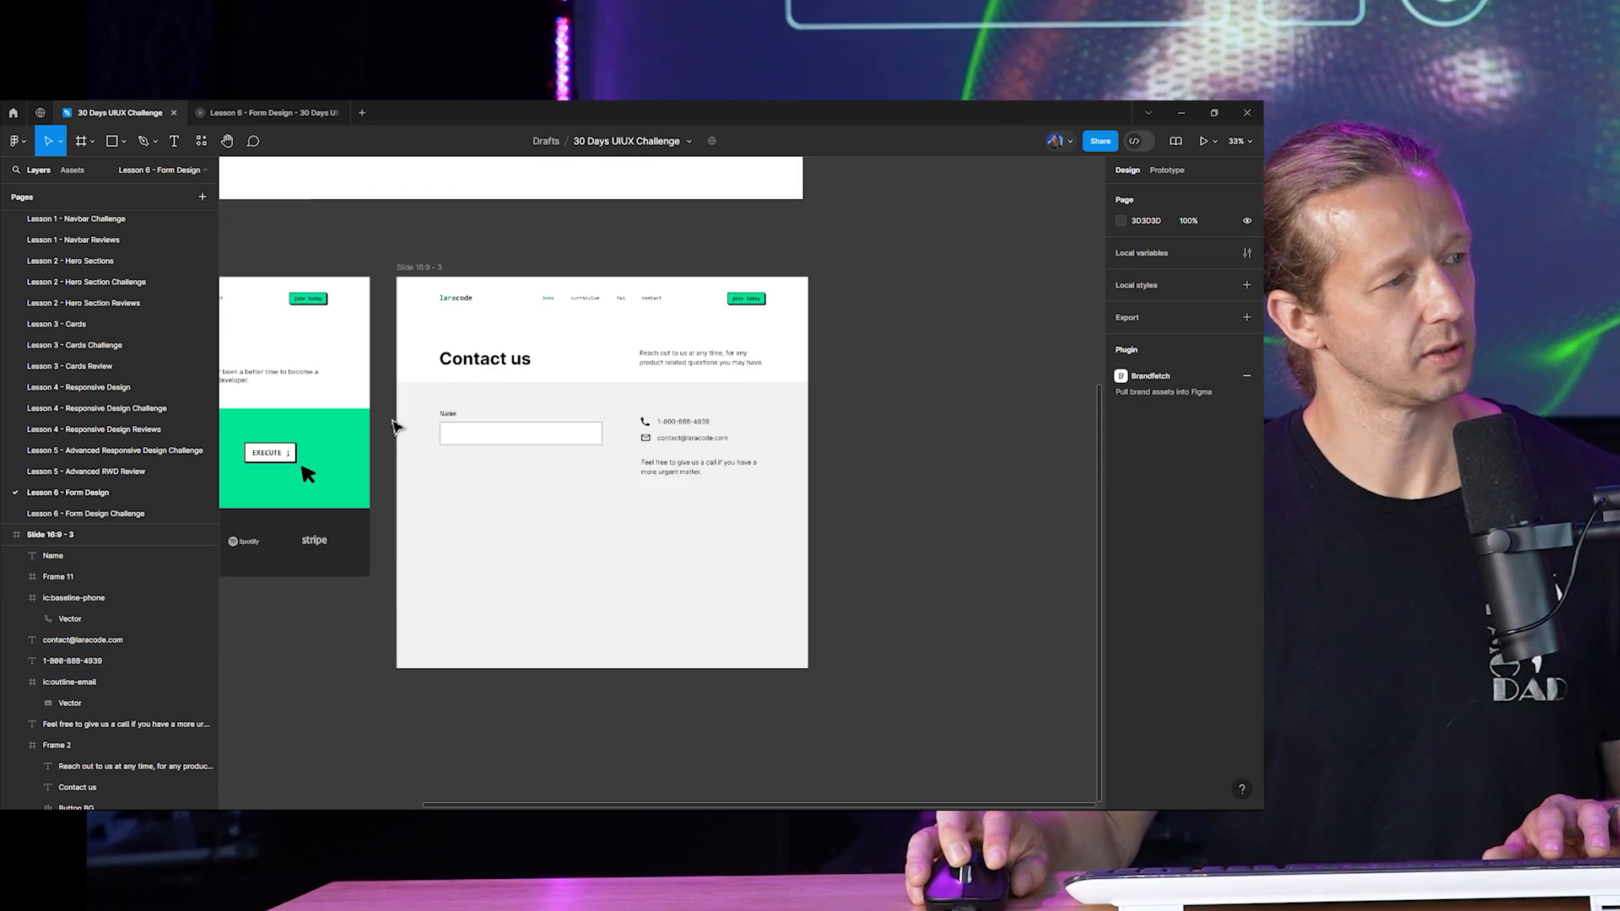
scroll(463, 435, "up", 4)
left_click_drag(531, 452, 591, 456)
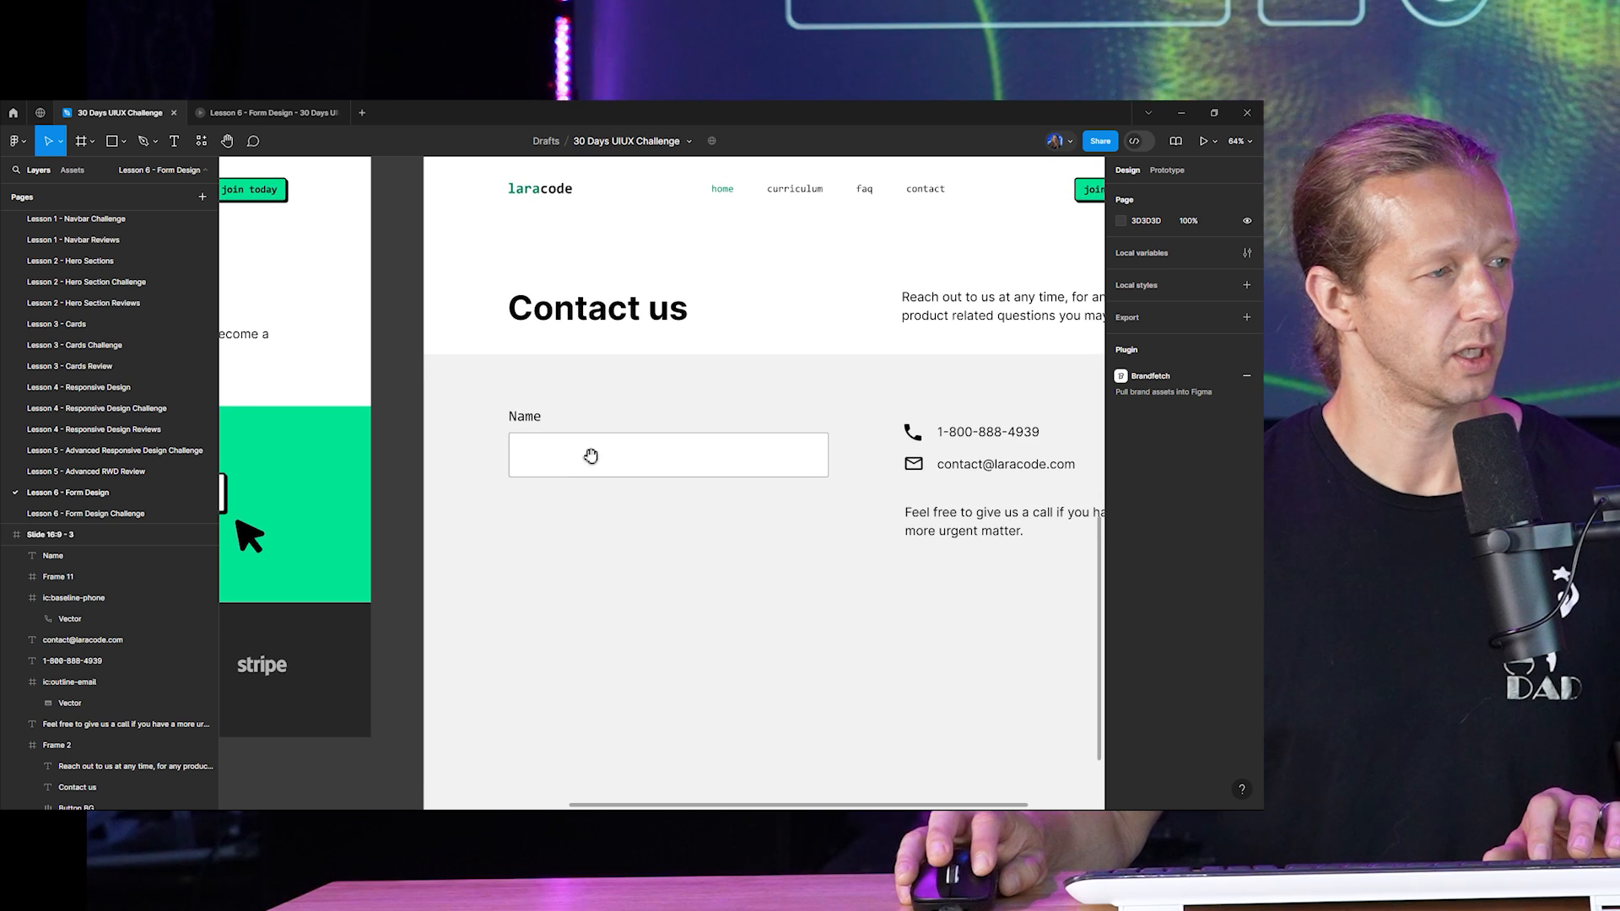
scroll(556, 450, "up", 3)
left_click(521, 413)
left_click(1145, 488)
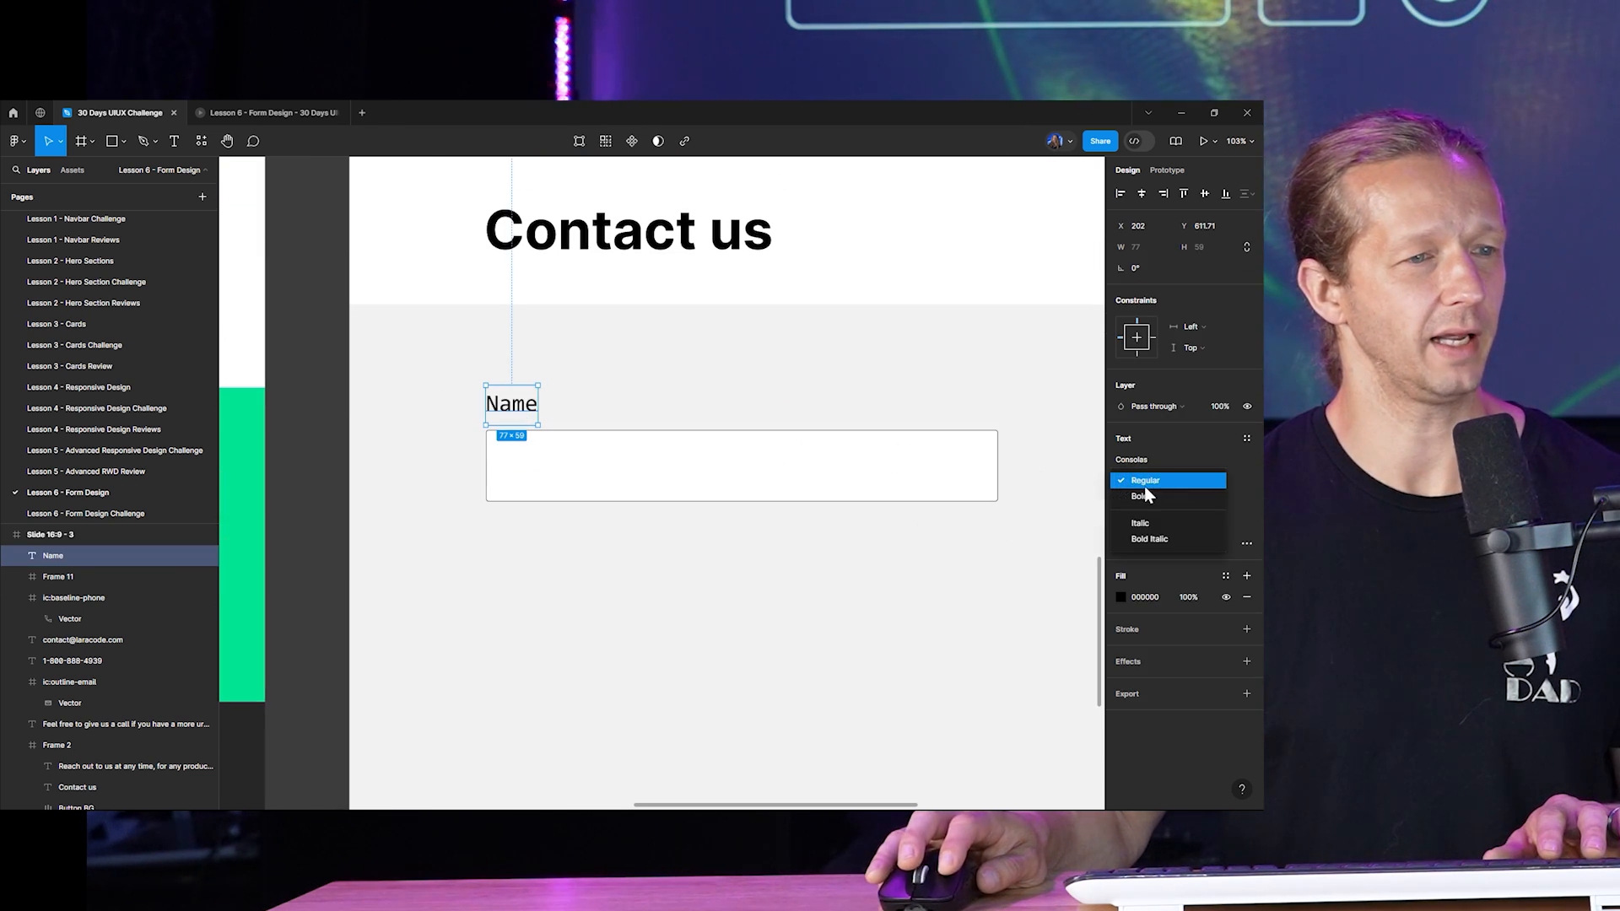
left_click(1141, 496)
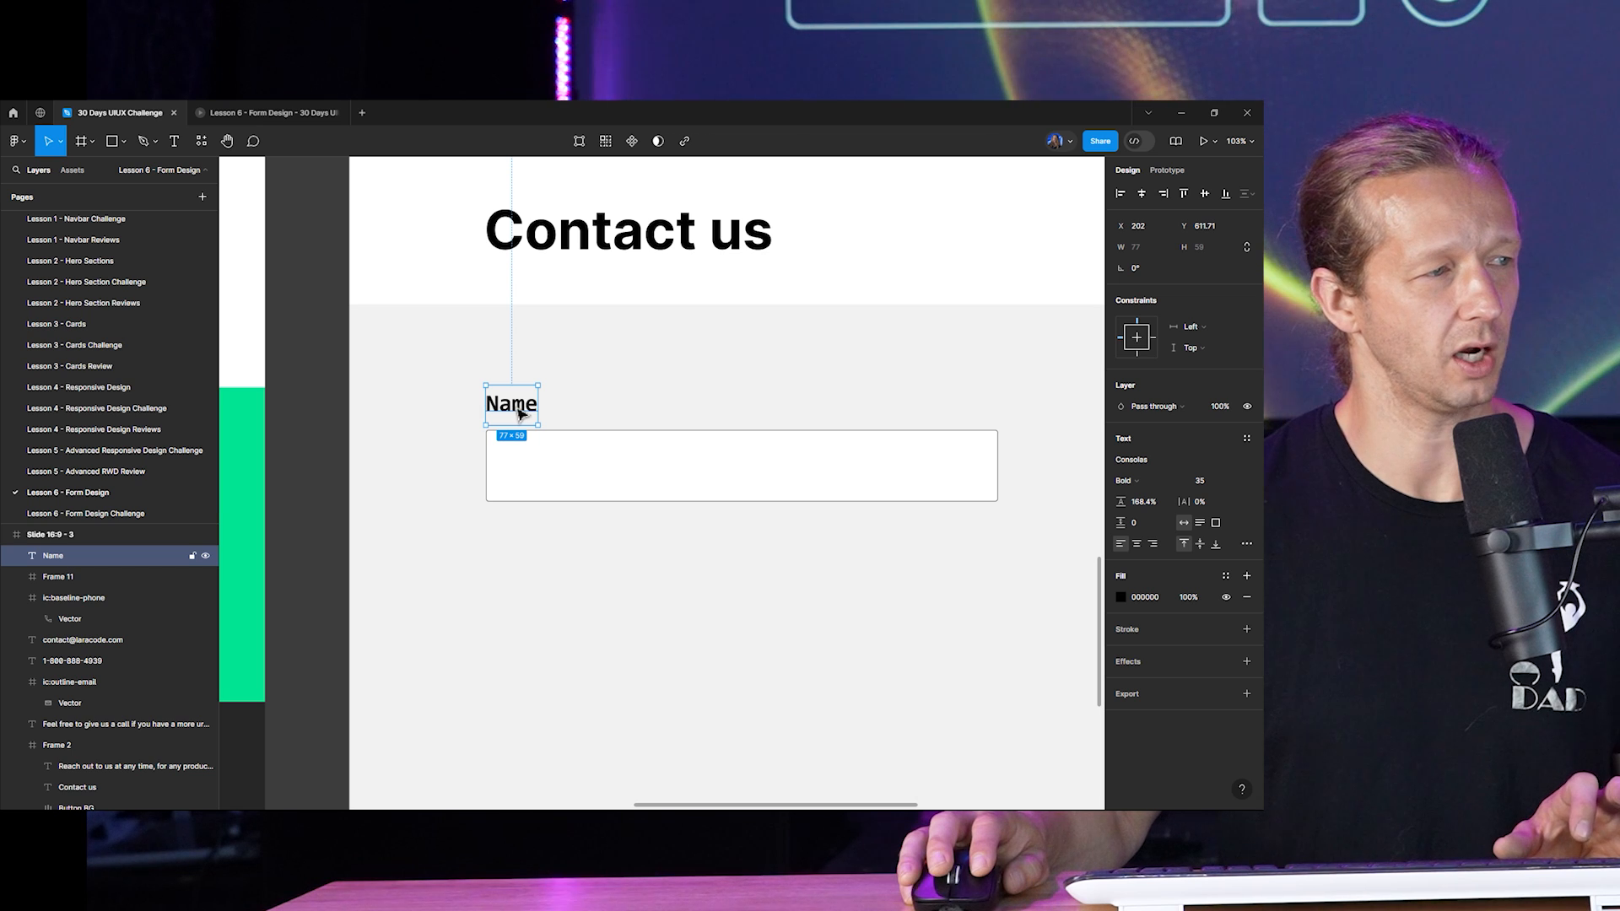
Duplicate the Name label into the field frame at about X 35, Y 24 and replace its text with a sample full name.
left_click_drag(521, 412, 544, 474)
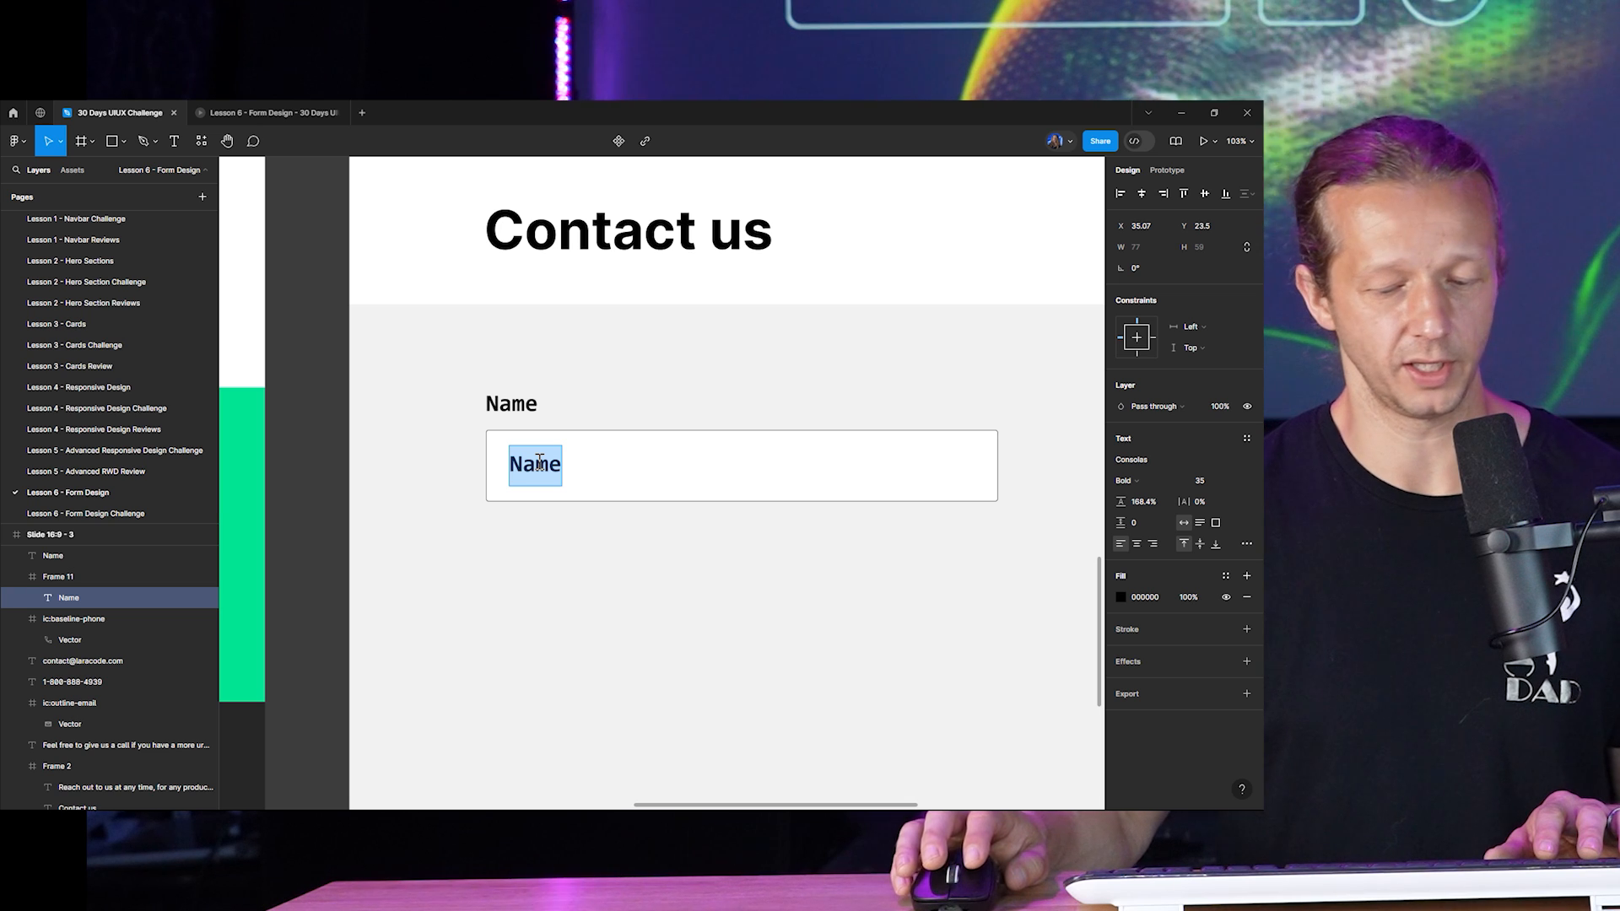
type("John ")
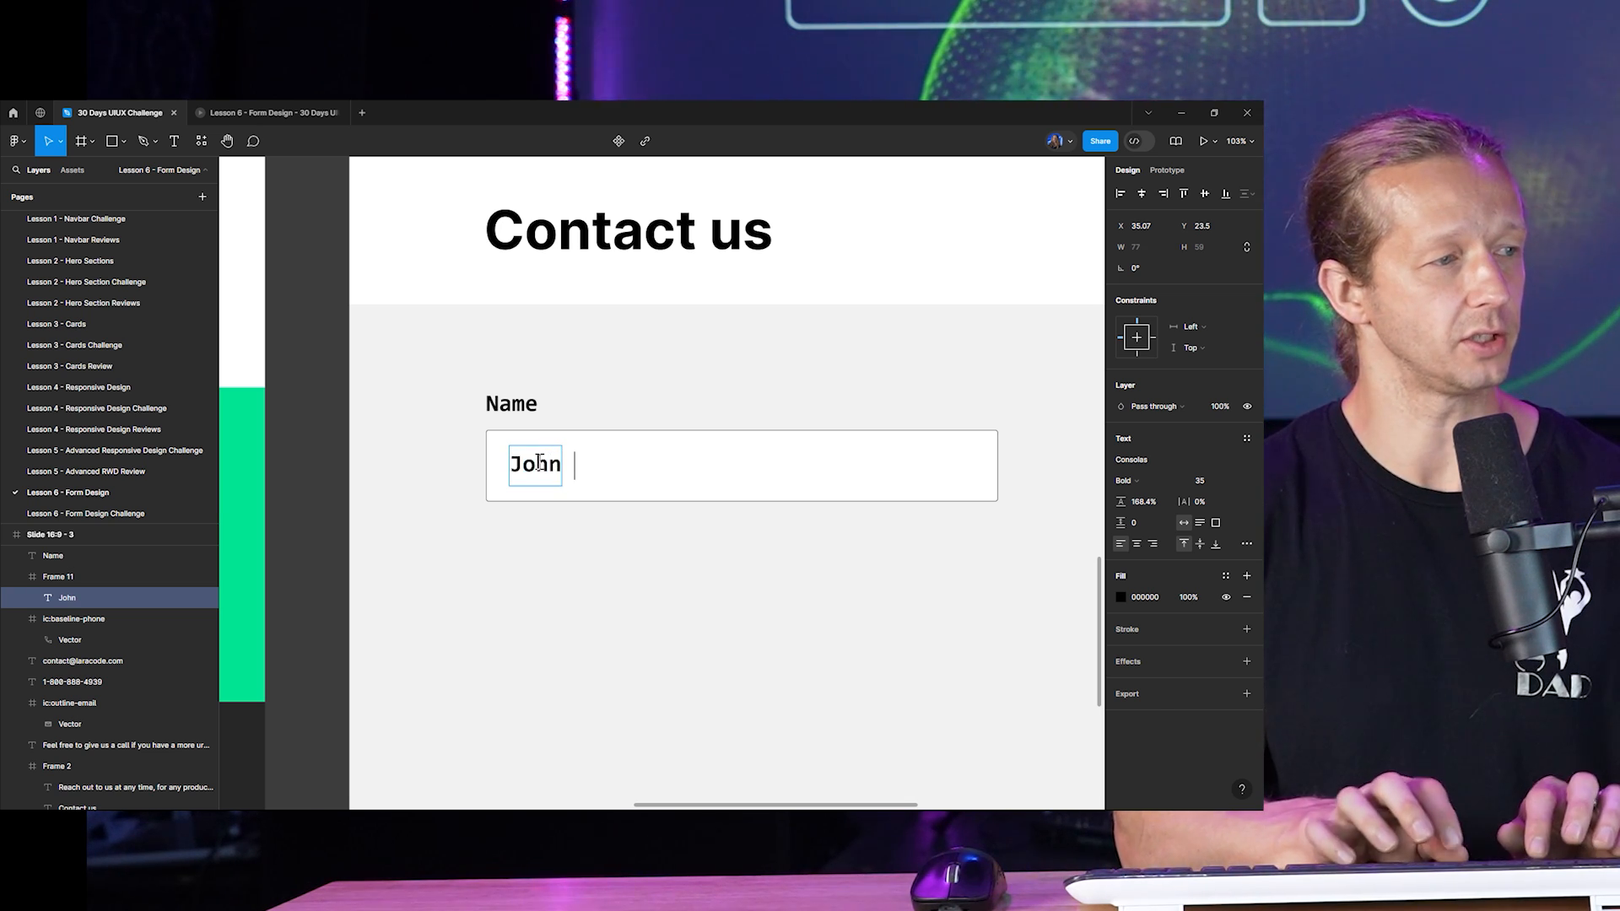
type("Doe")
key("Escape")
left_click(466, 481)
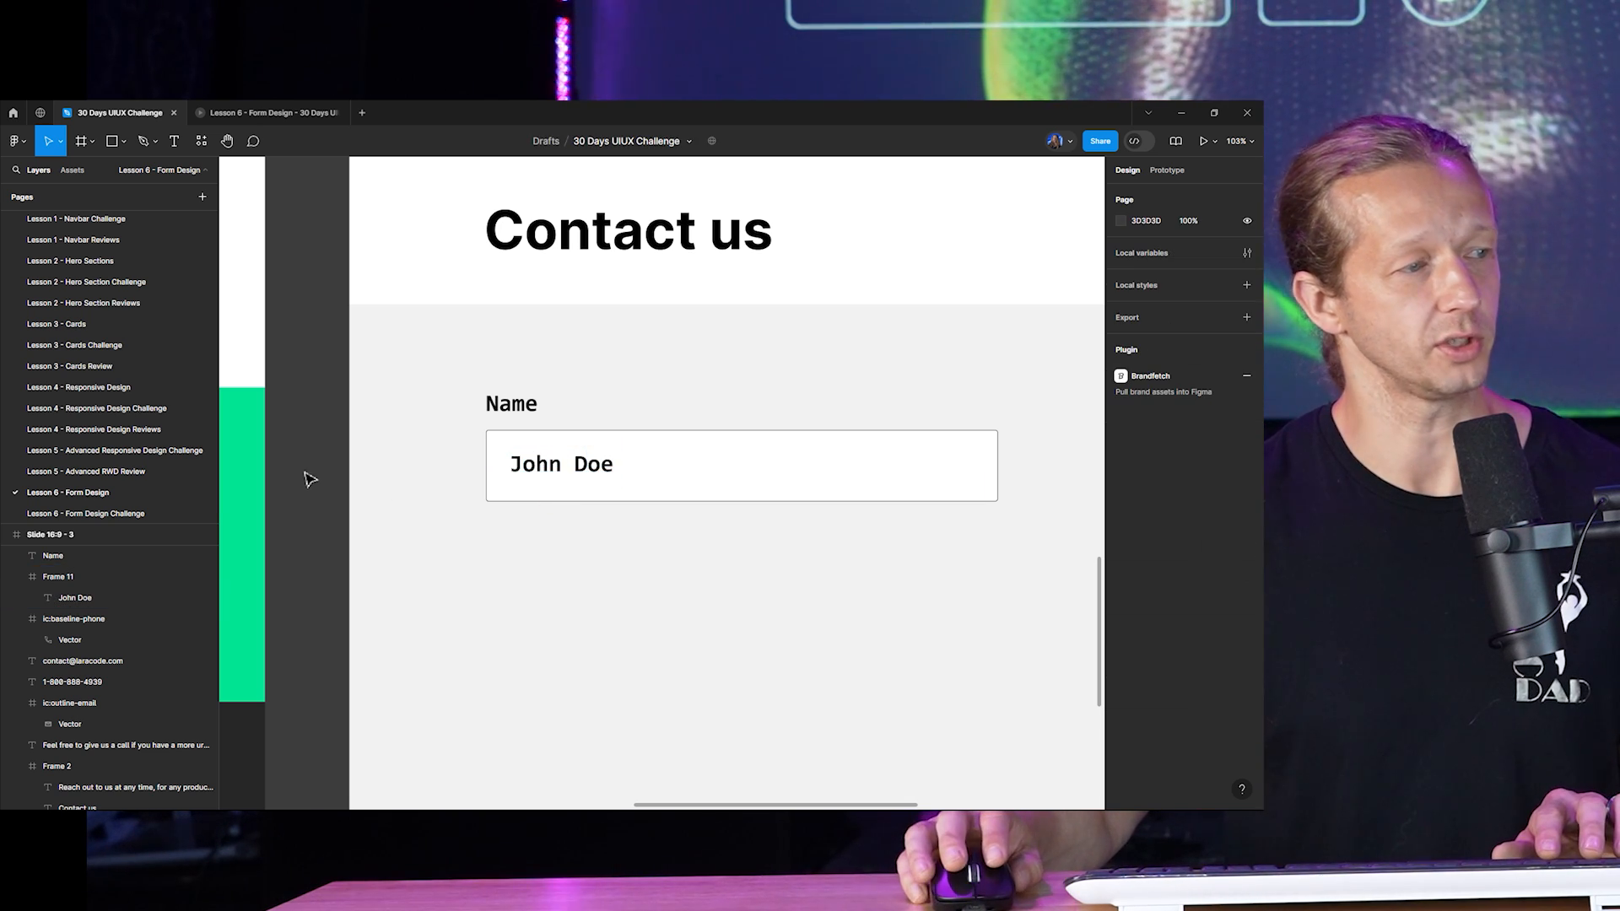
Set the sample name text inside the field to Regular weight and font size 33.
double_click(571, 478)
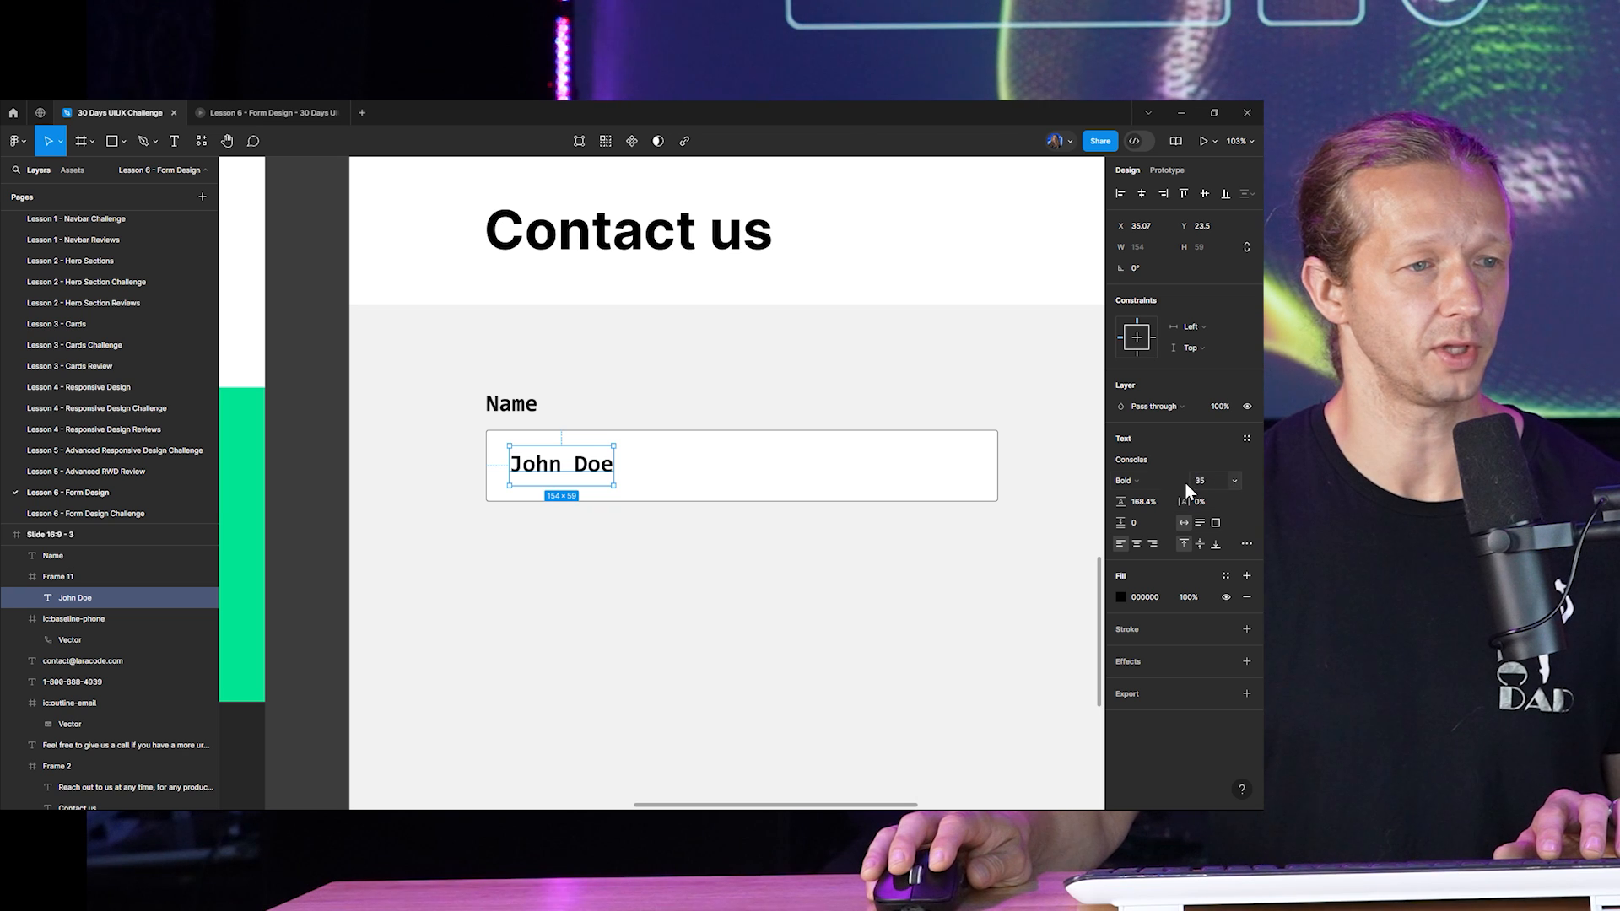
left_click(1143, 466)
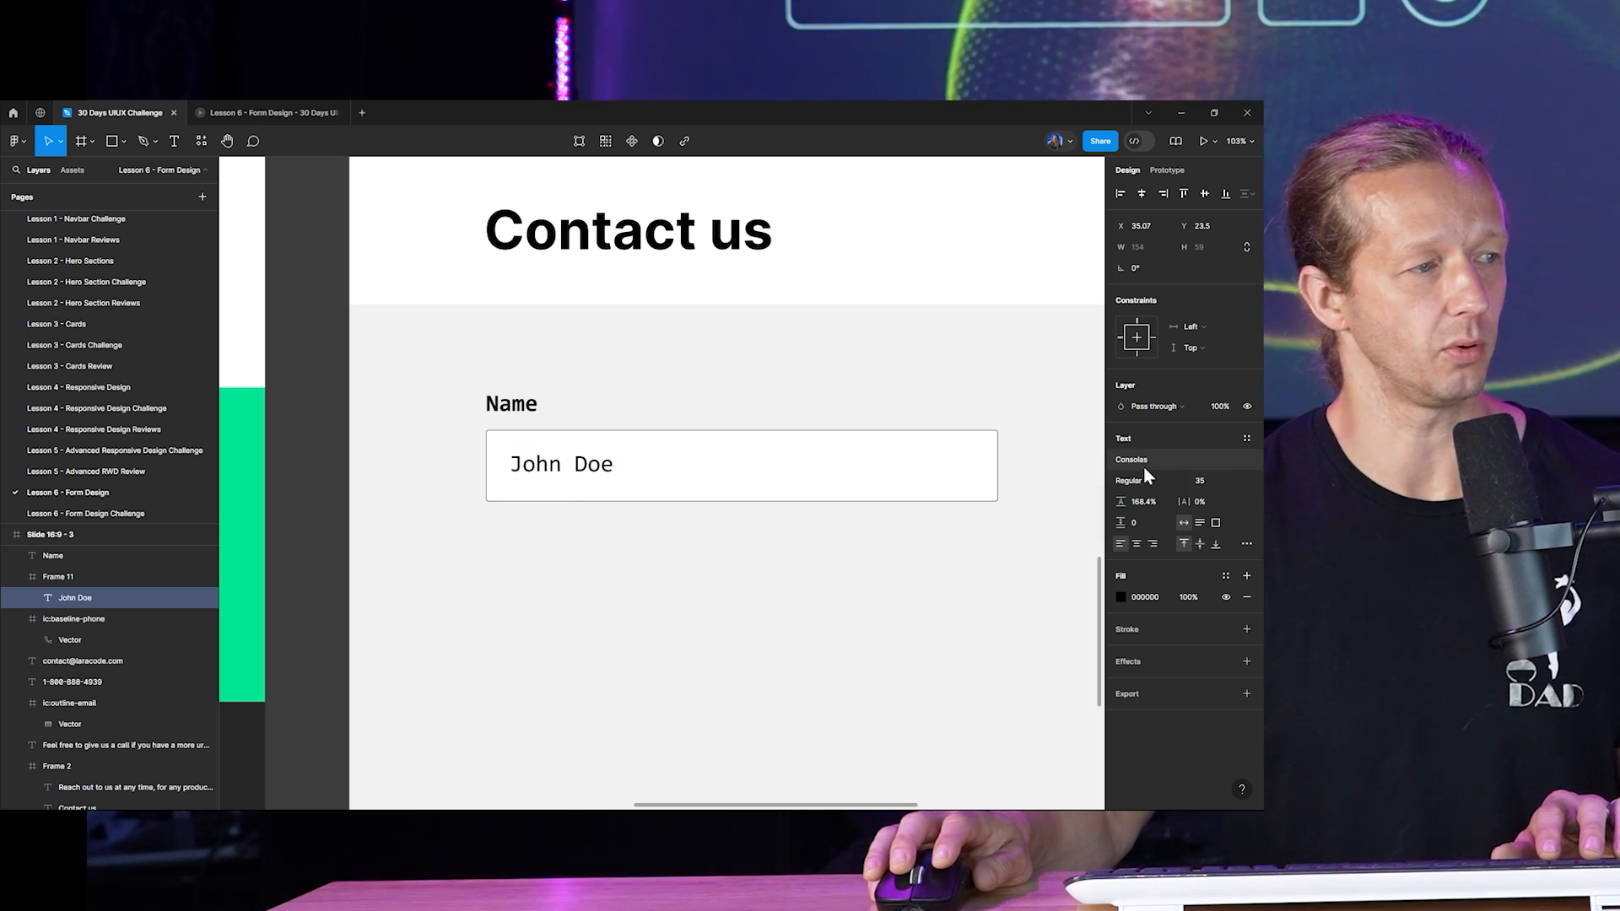
left_click(1208, 482)
type("30")
key("Return")
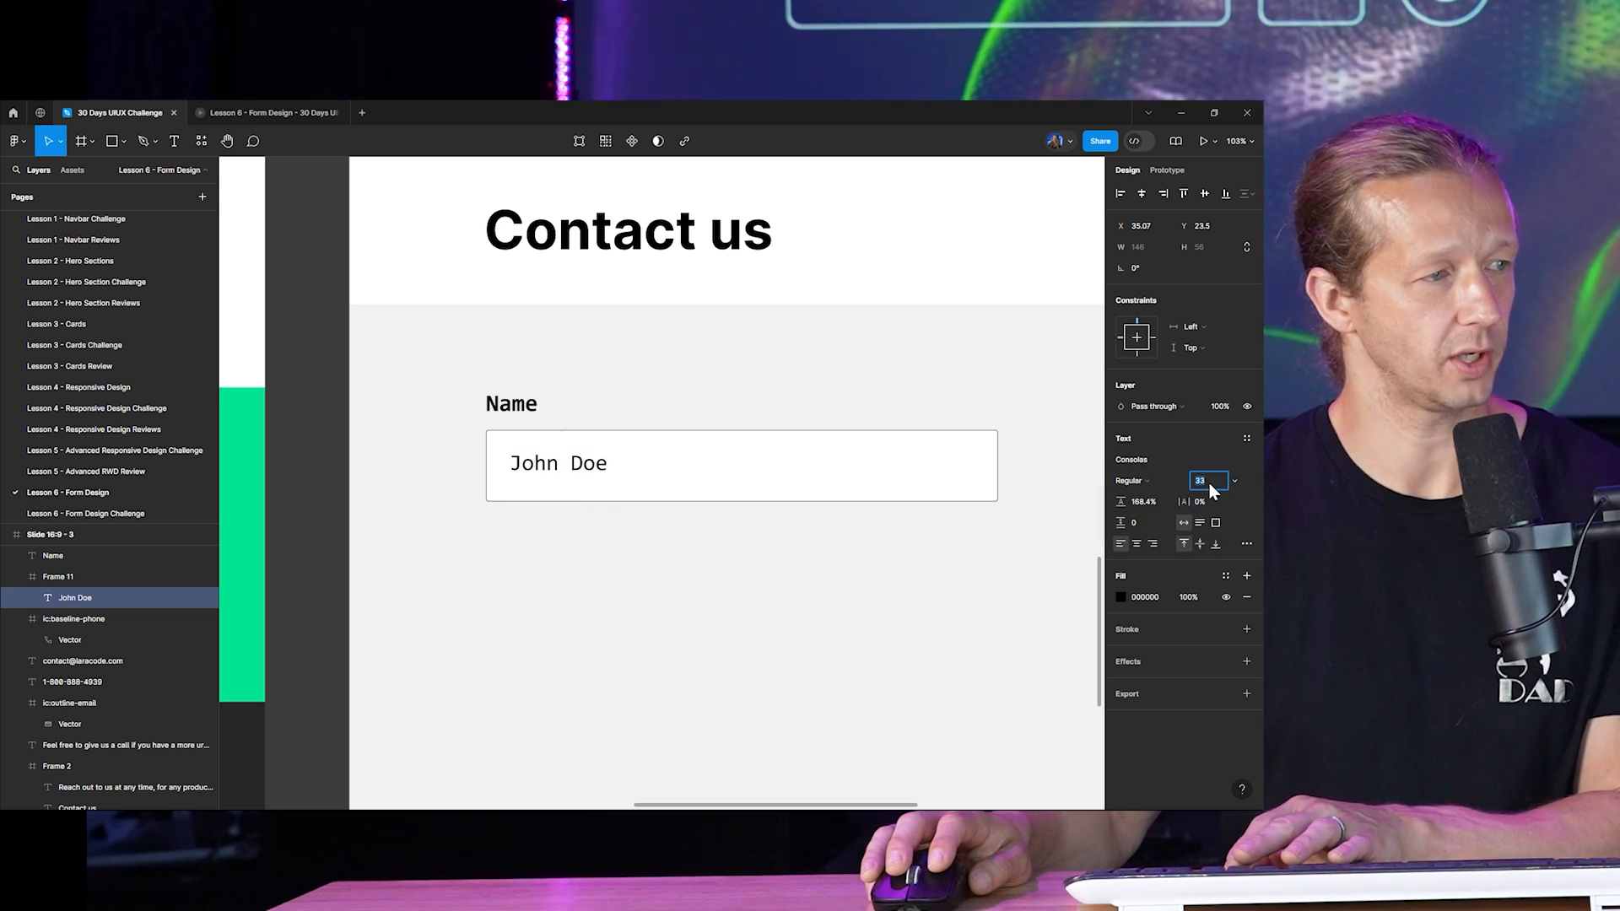
Set the sample name text to font size 28 and move it down to the vertical middle of the field.
key("Down")
key("Down")
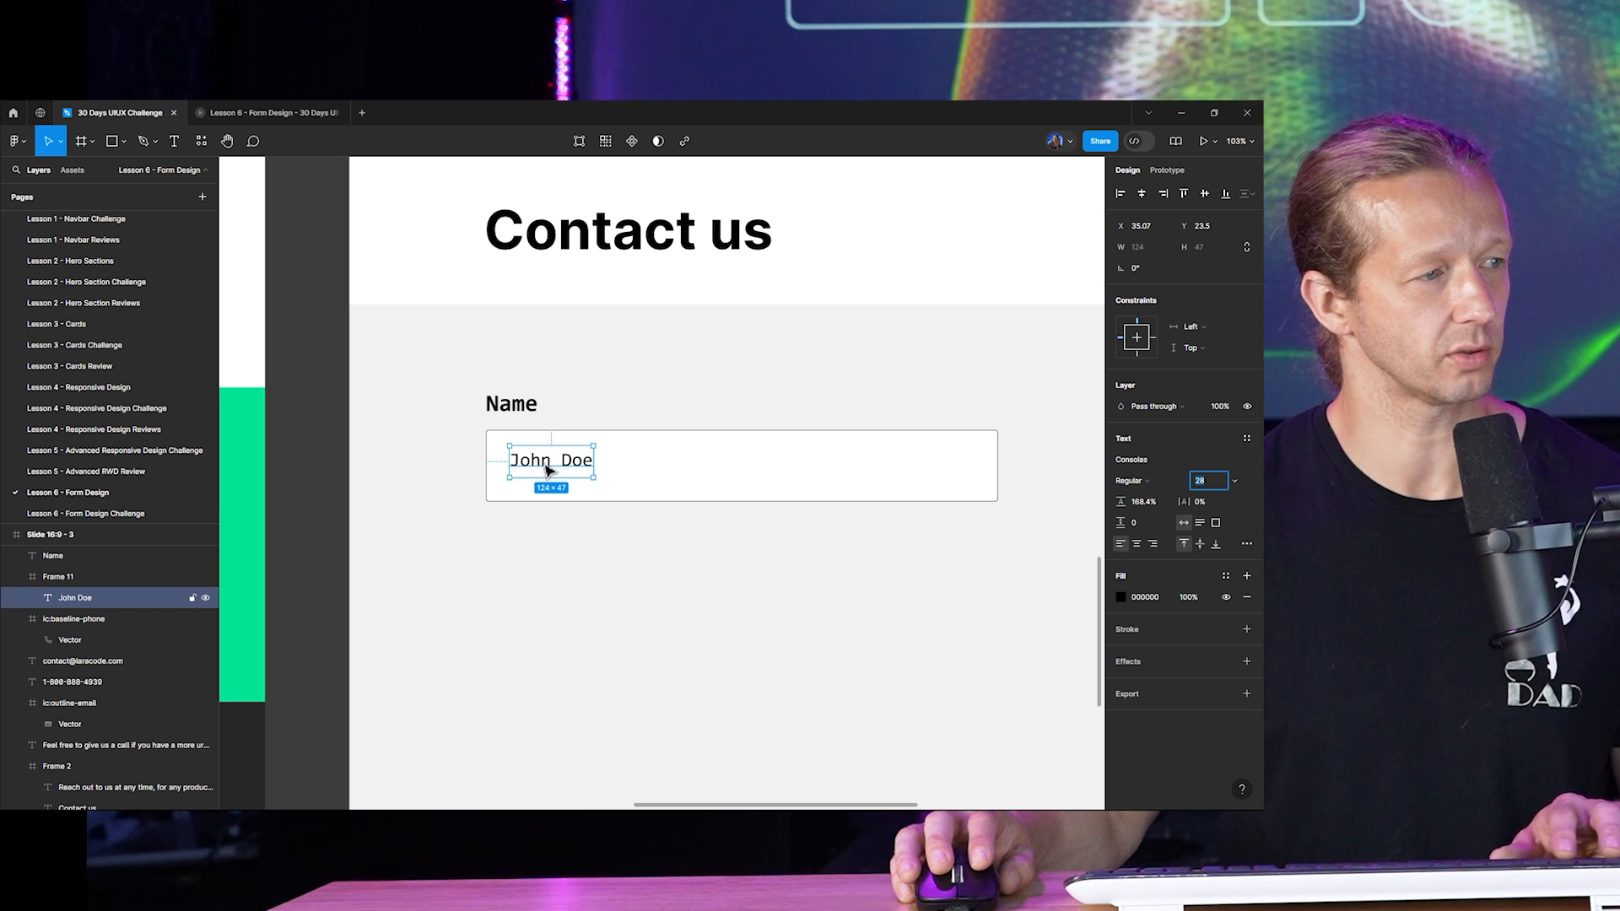
left_click_drag(545, 469, 545, 474)
left_click(437, 473)
scroll(437, 474, "down", 5)
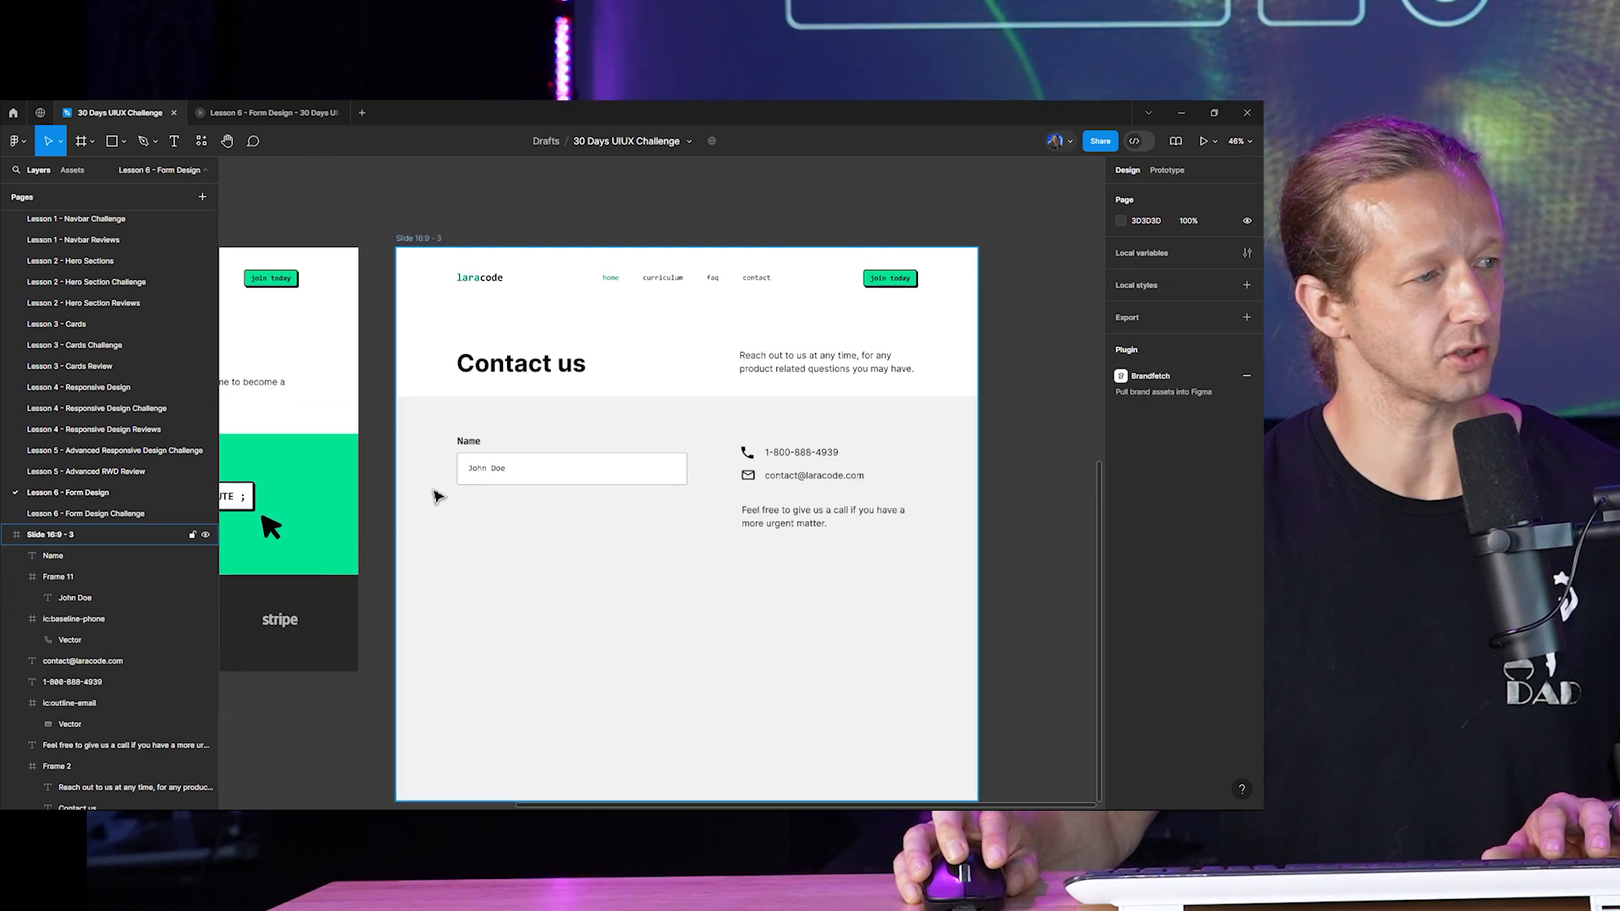
scroll(505, 495, "up", 4)
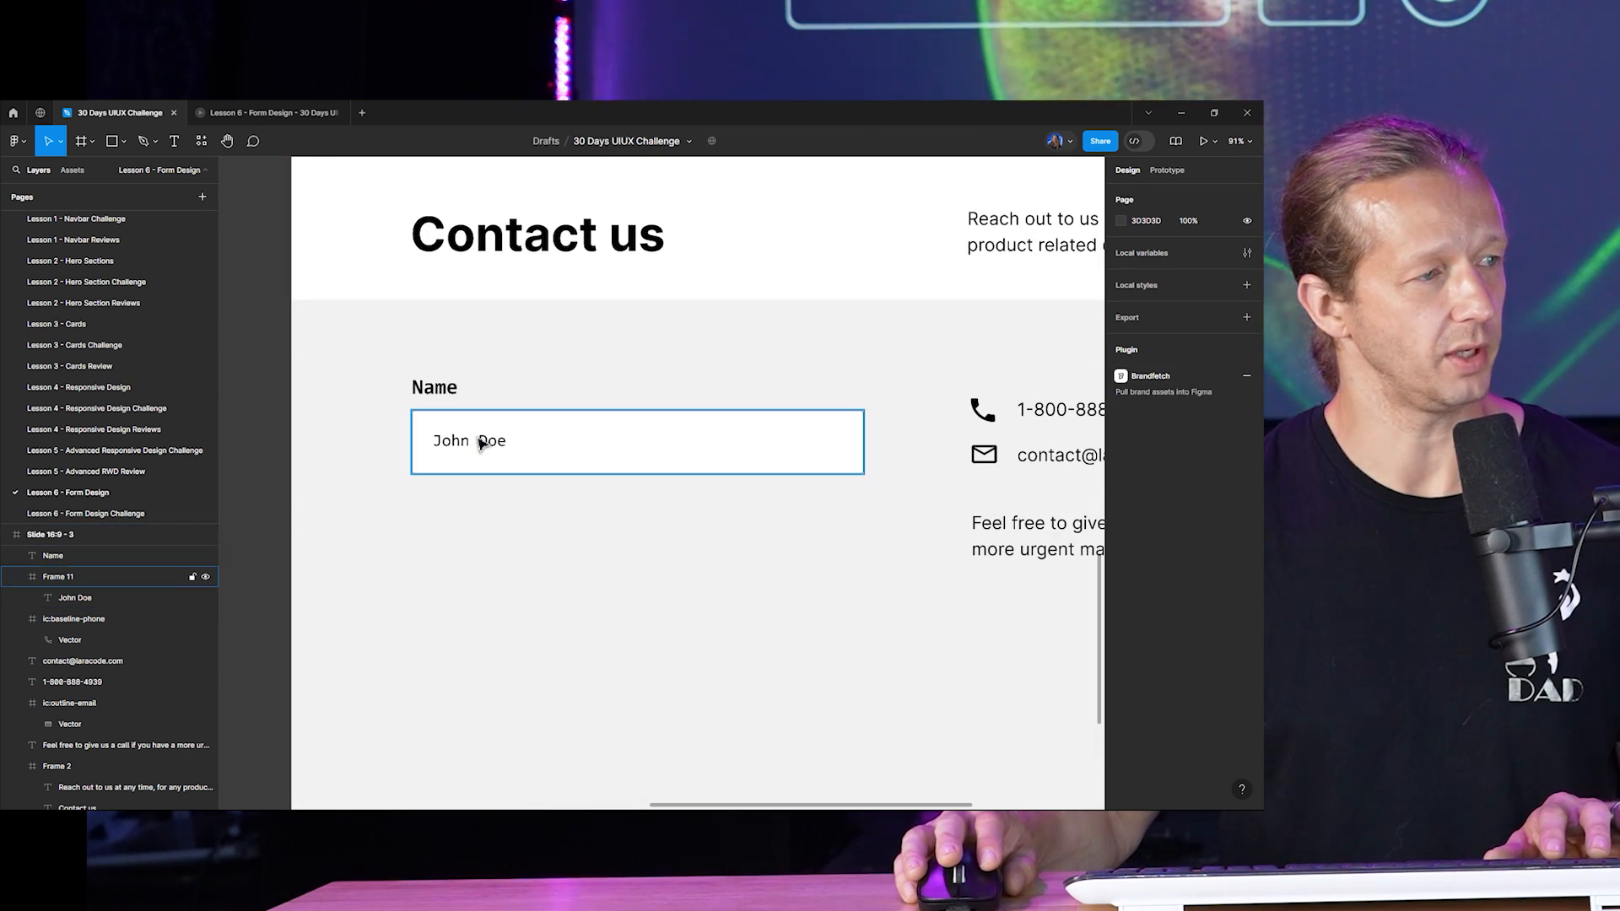
left_click(481, 452)
left_click(506, 371)
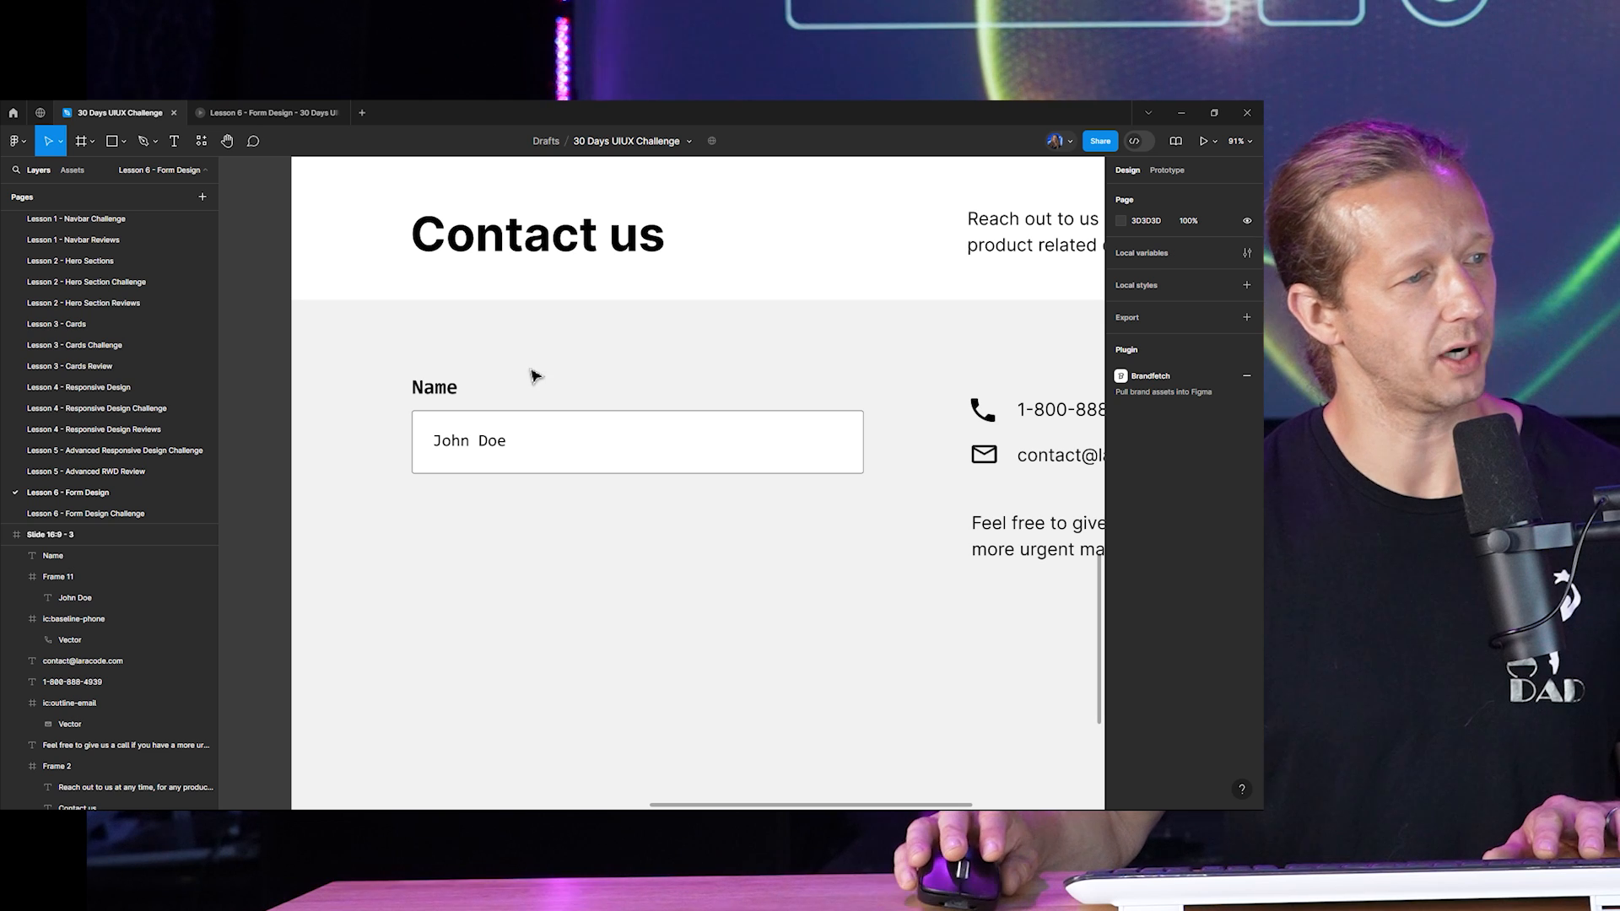
scroll(557, 372, "down", 2)
scroll(561, 354, "down", 2)
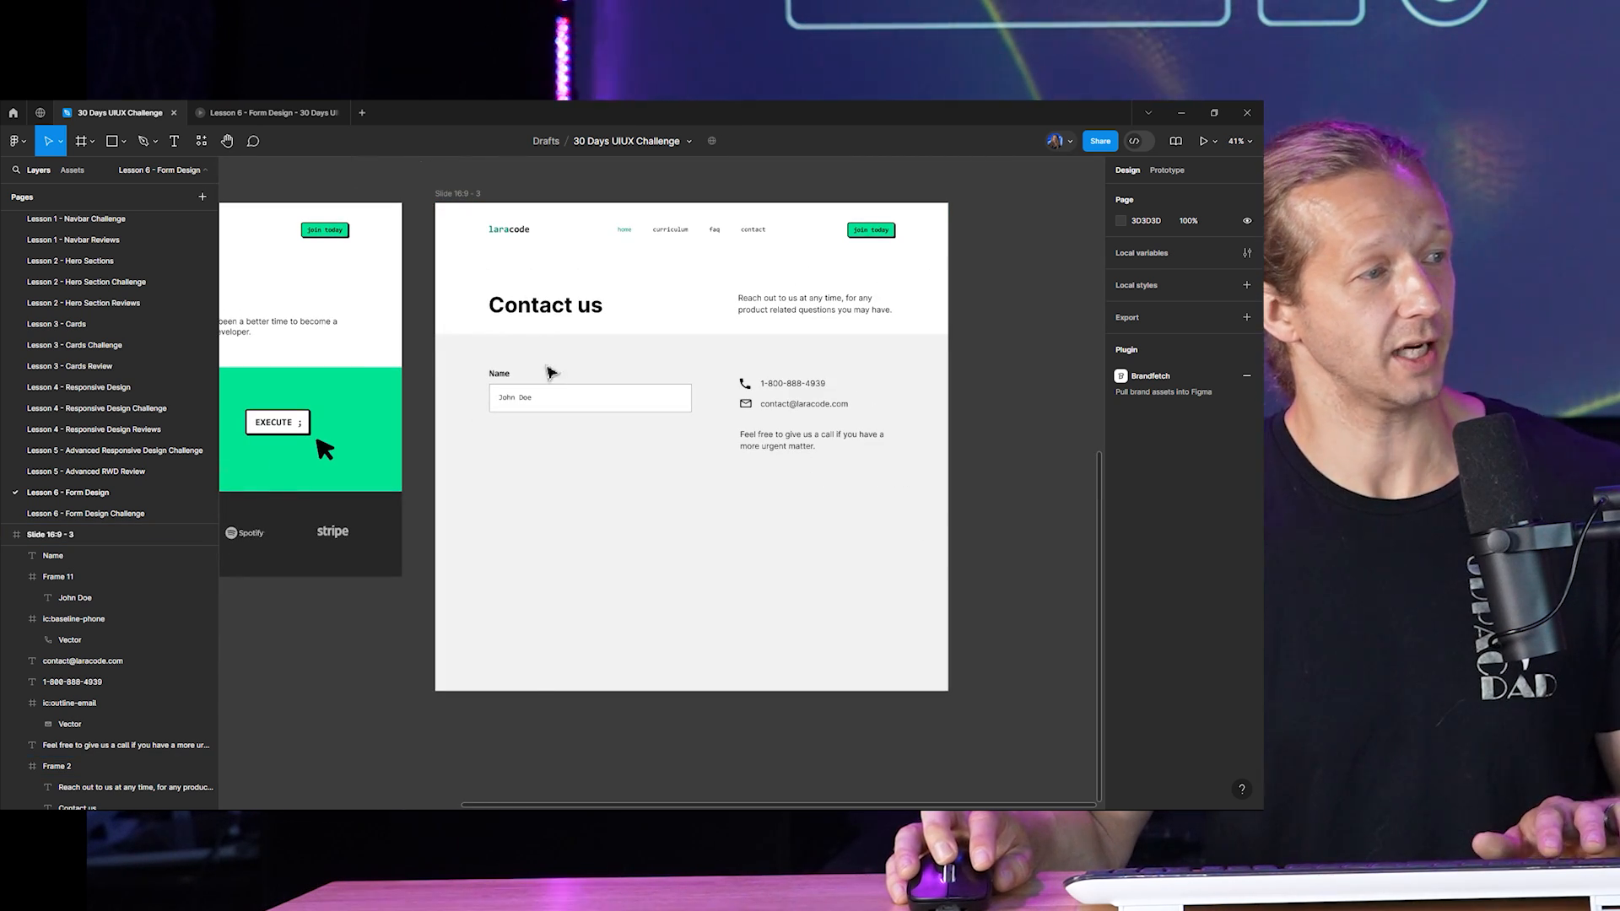
Add auto layout to the Name field frame and align its content to the left and vertically centred.
scroll(523, 367, "up", 3)
scroll(506, 380, "up", 4)
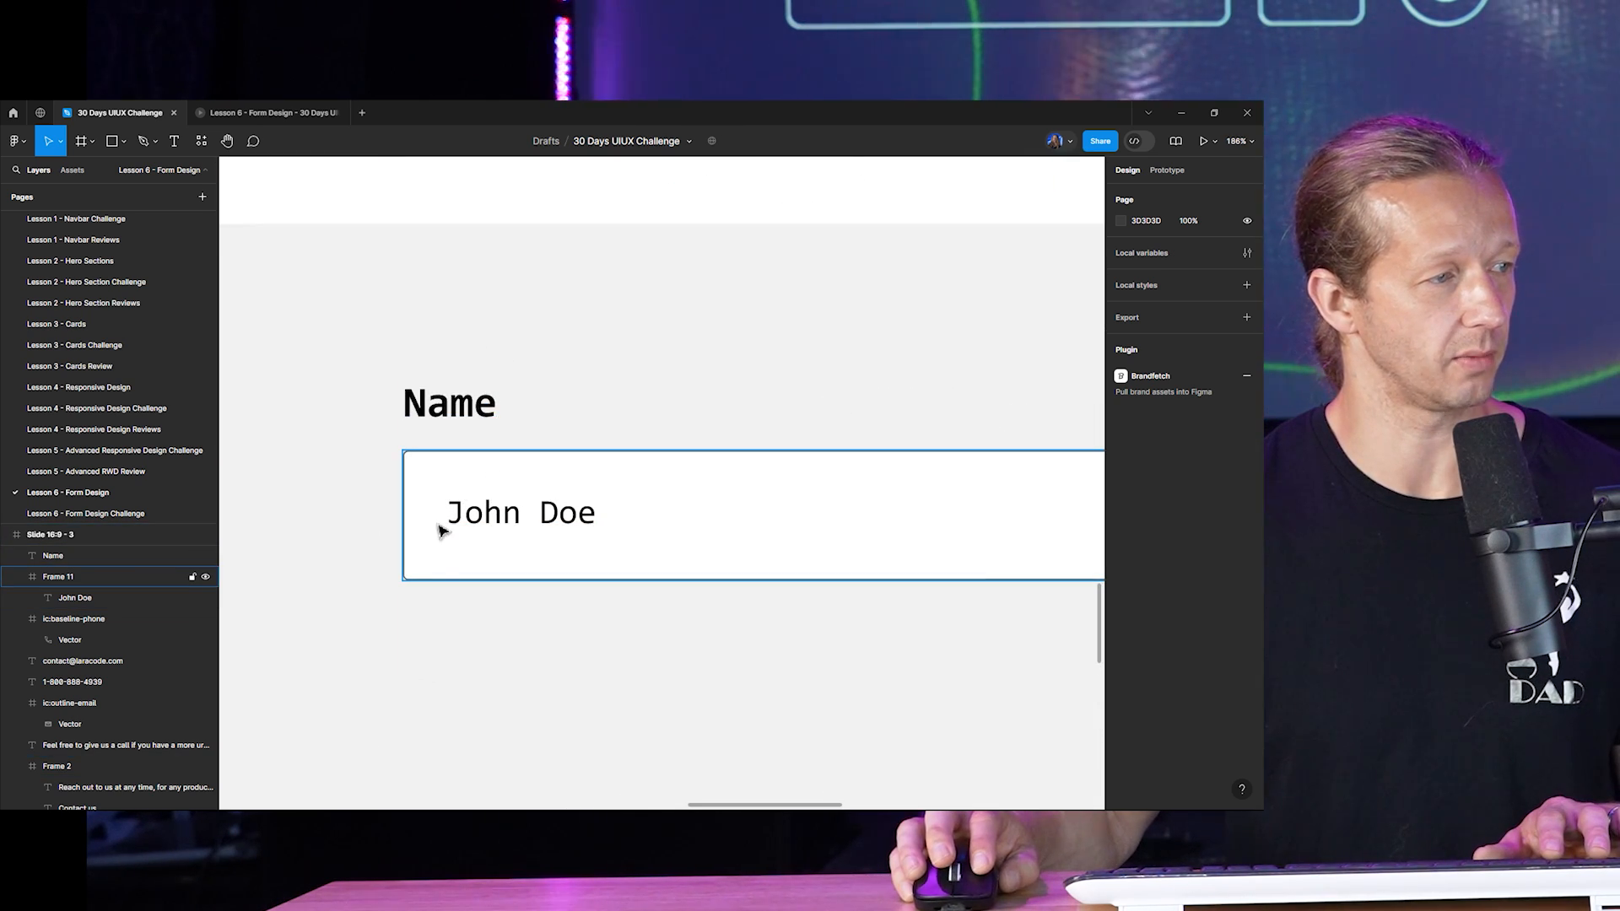
left_click(535, 516)
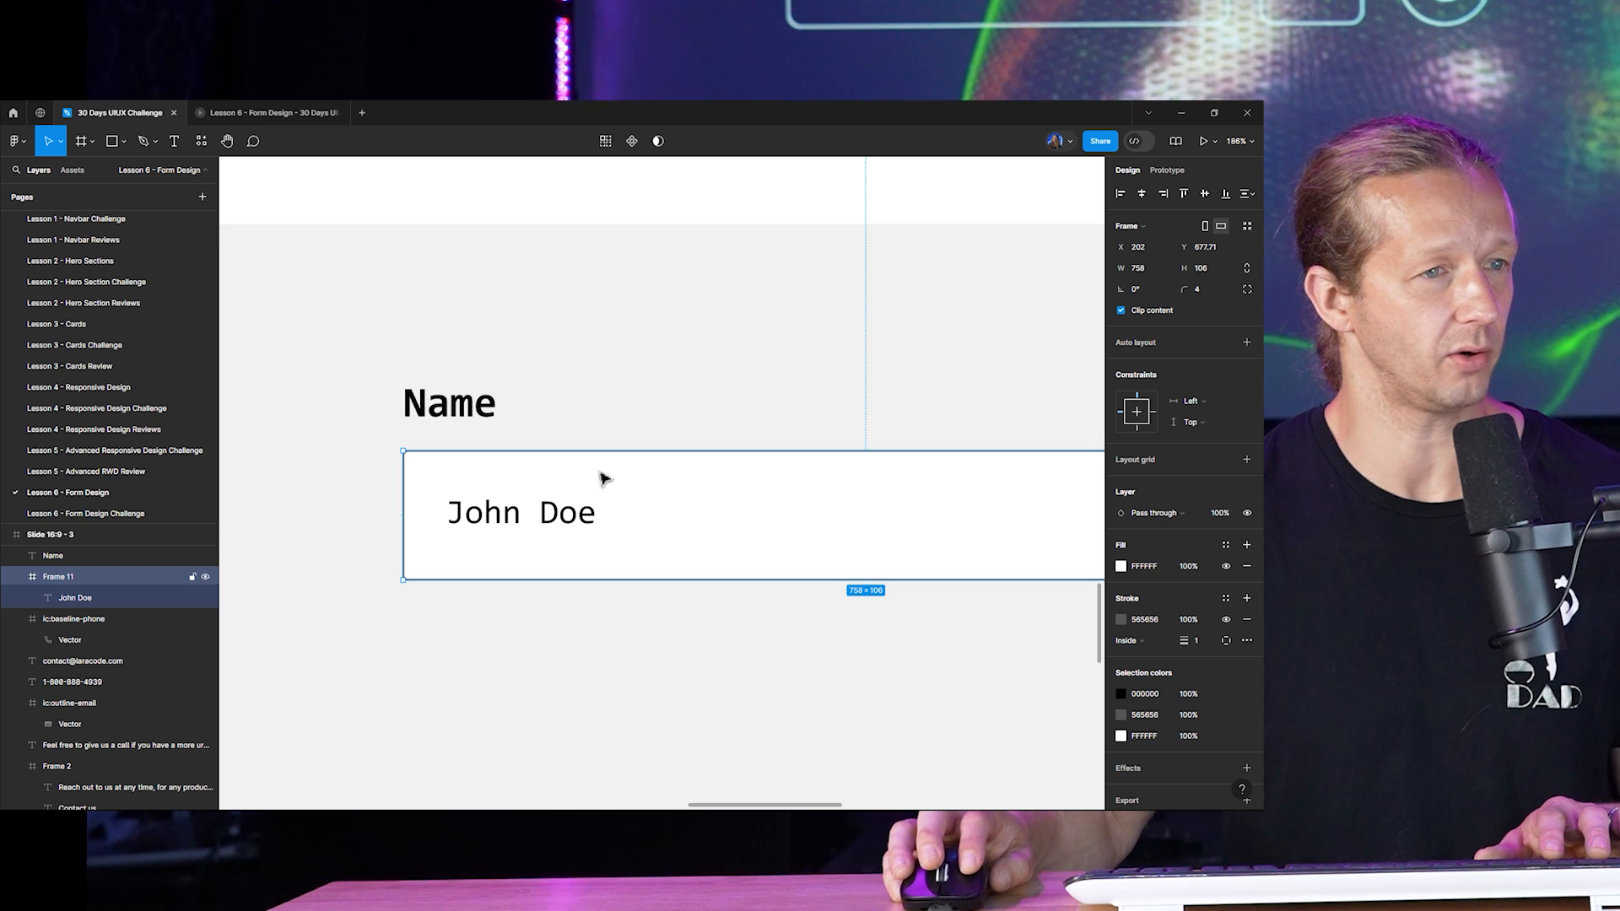
left_click(1246, 345)
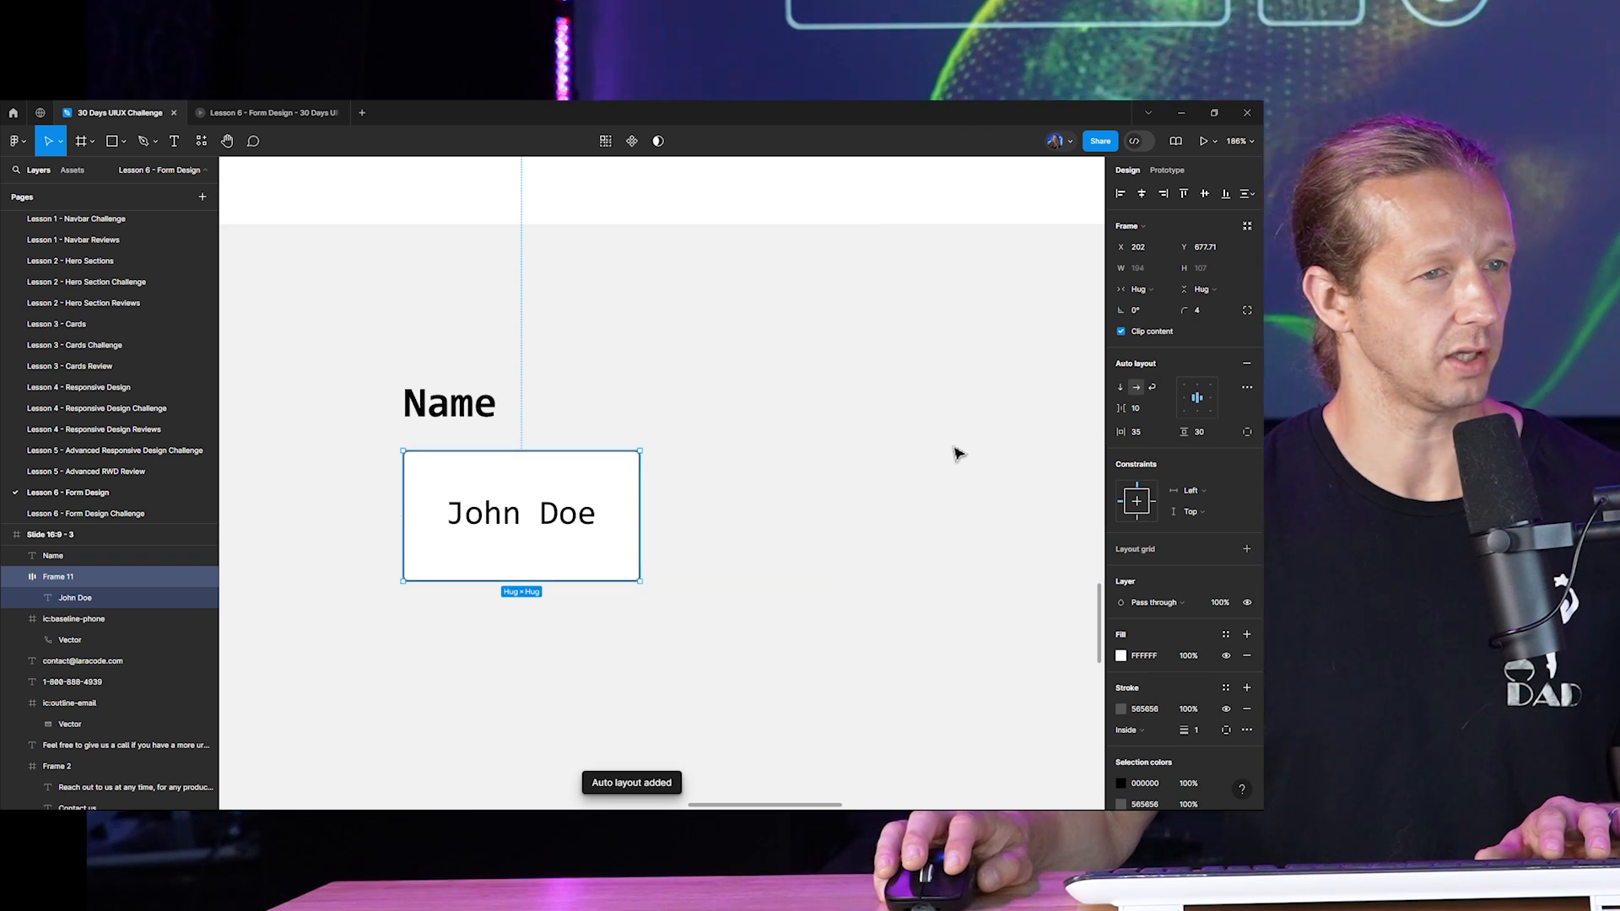
scroll(898, 453, "down", 2)
scroll(809, 506, "up", 3)
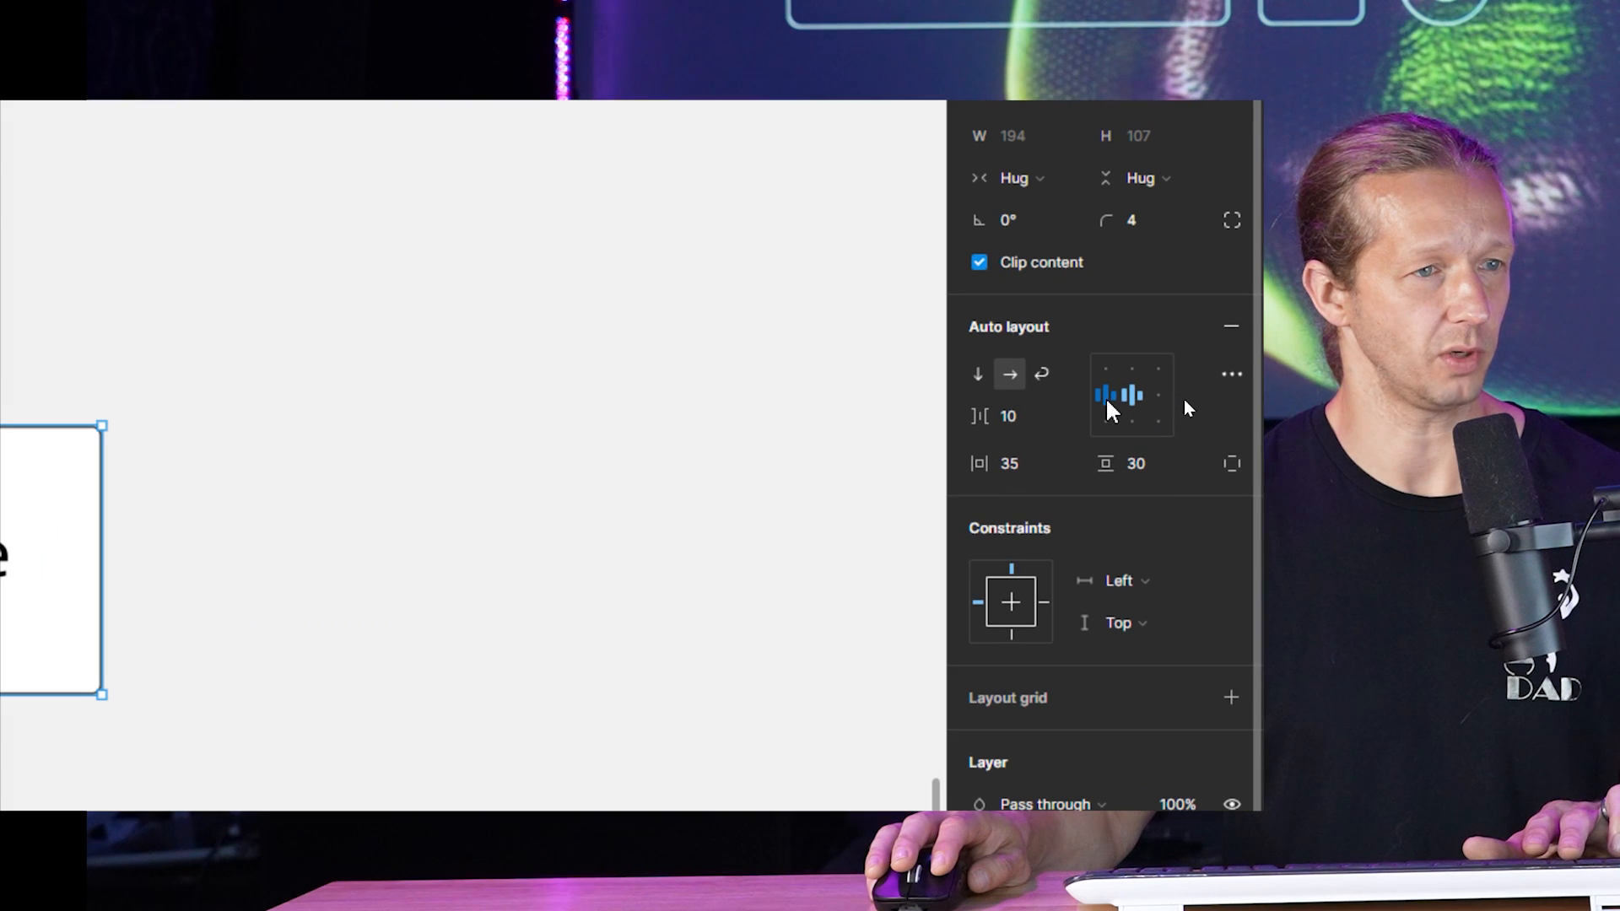
left_click(1106, 405)
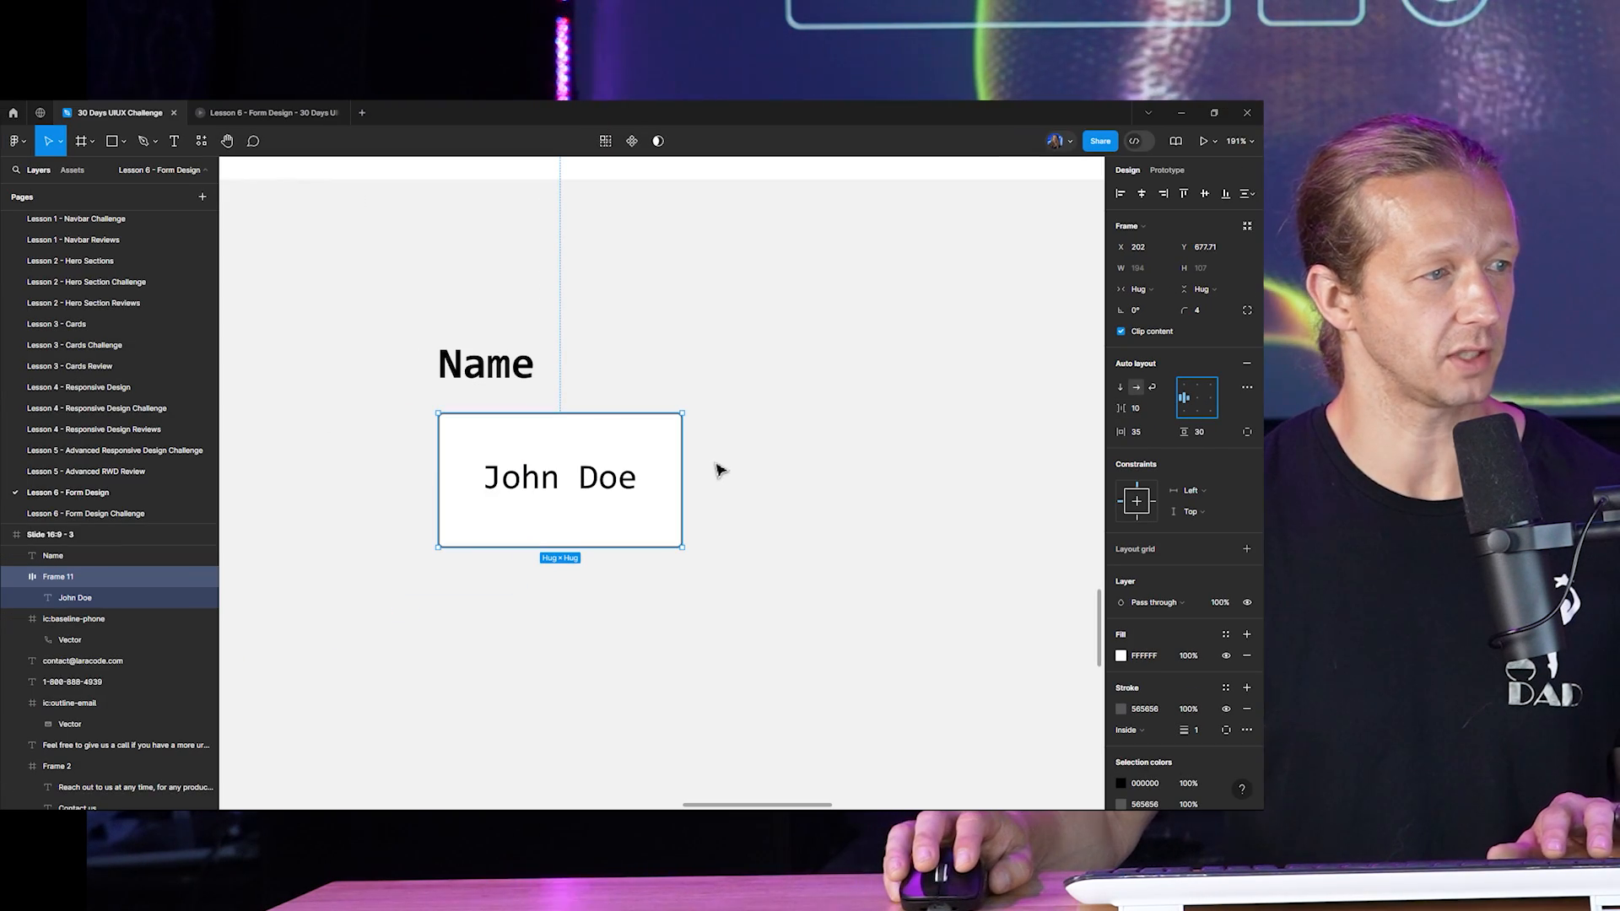
Widen the Name field frame to about 745.
left_click_drag(689, 482, 1012, 460)
scroll(1013, 460, "down", 5)
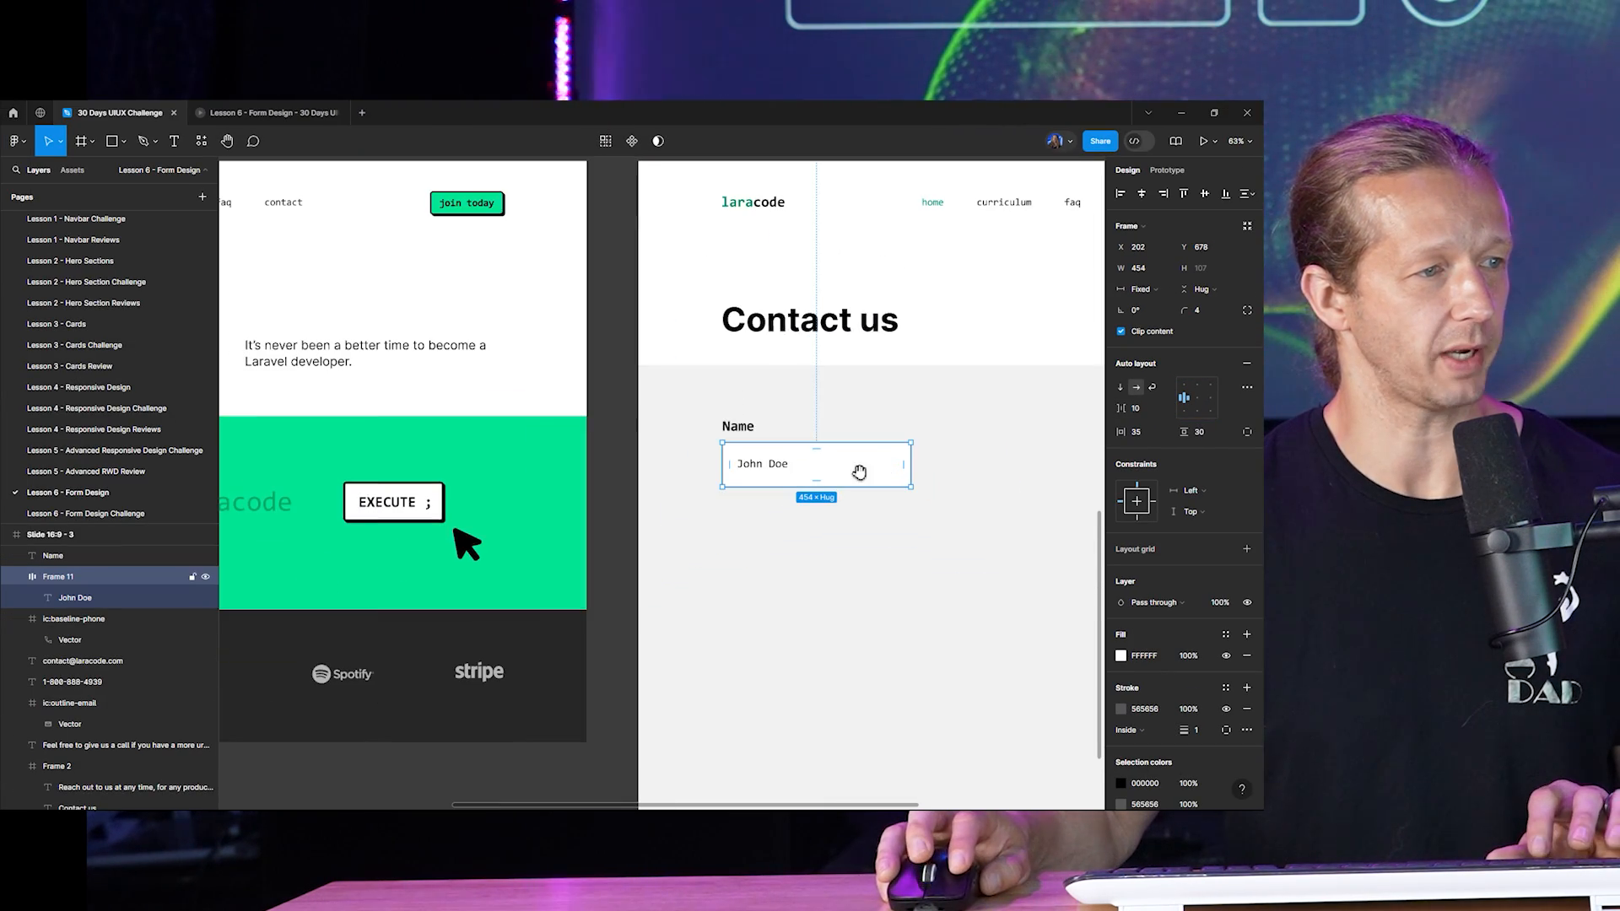
left_click_drag(713, 486, 832, 484)
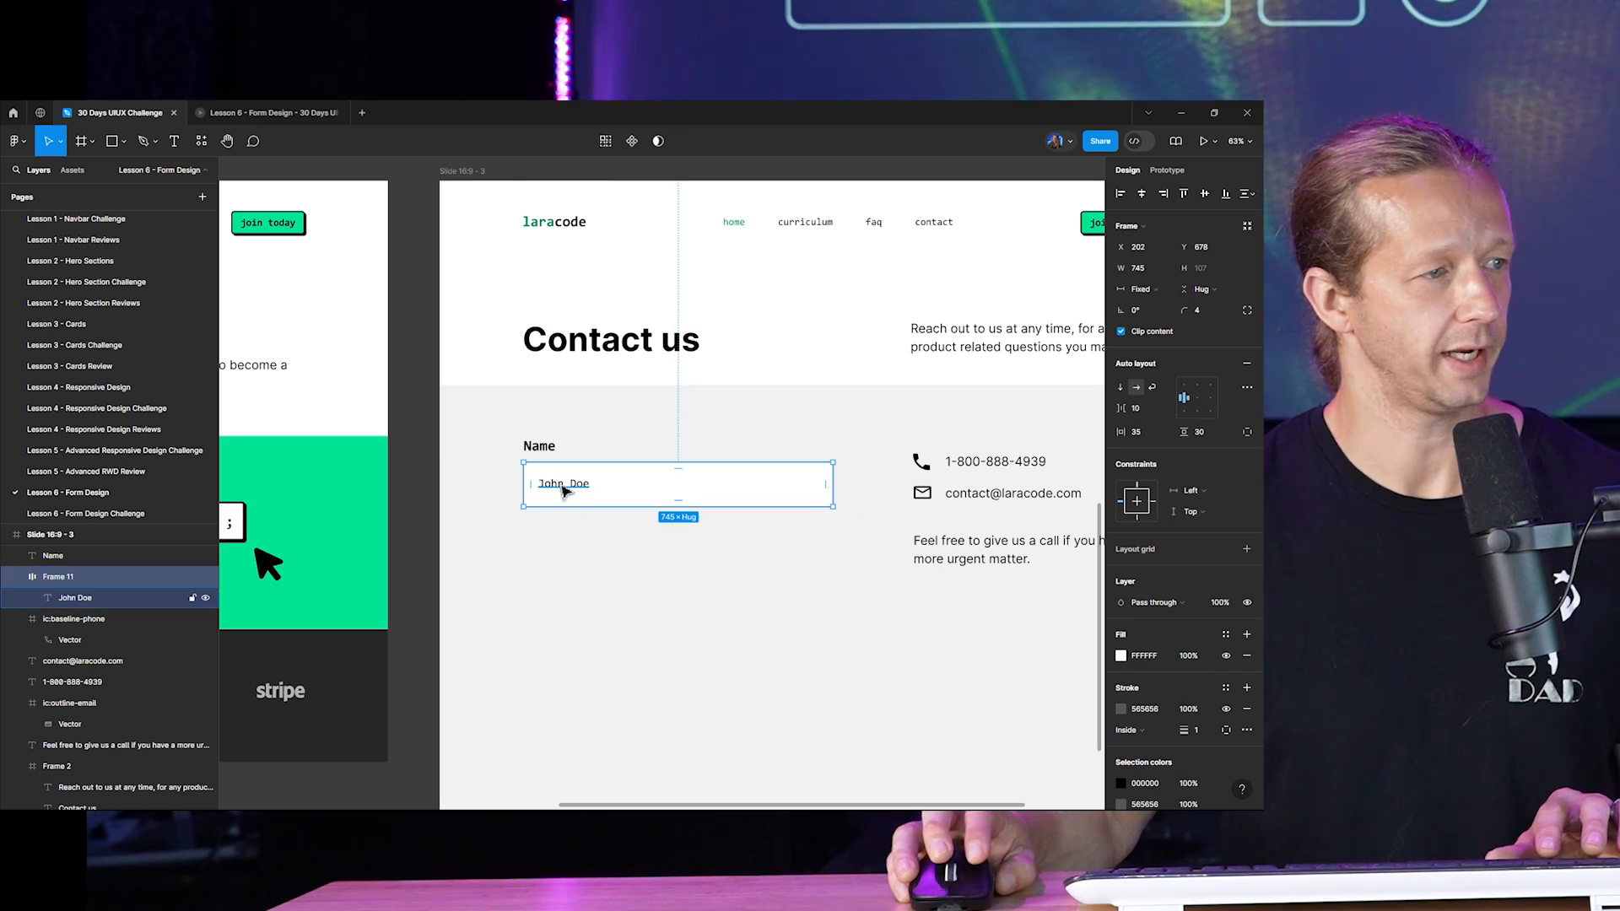
Align the sample name text to the middle of its text box and reduce the box height to about 36.7.
scroll(562, 489, "up", 5)
left_click(588, 499)
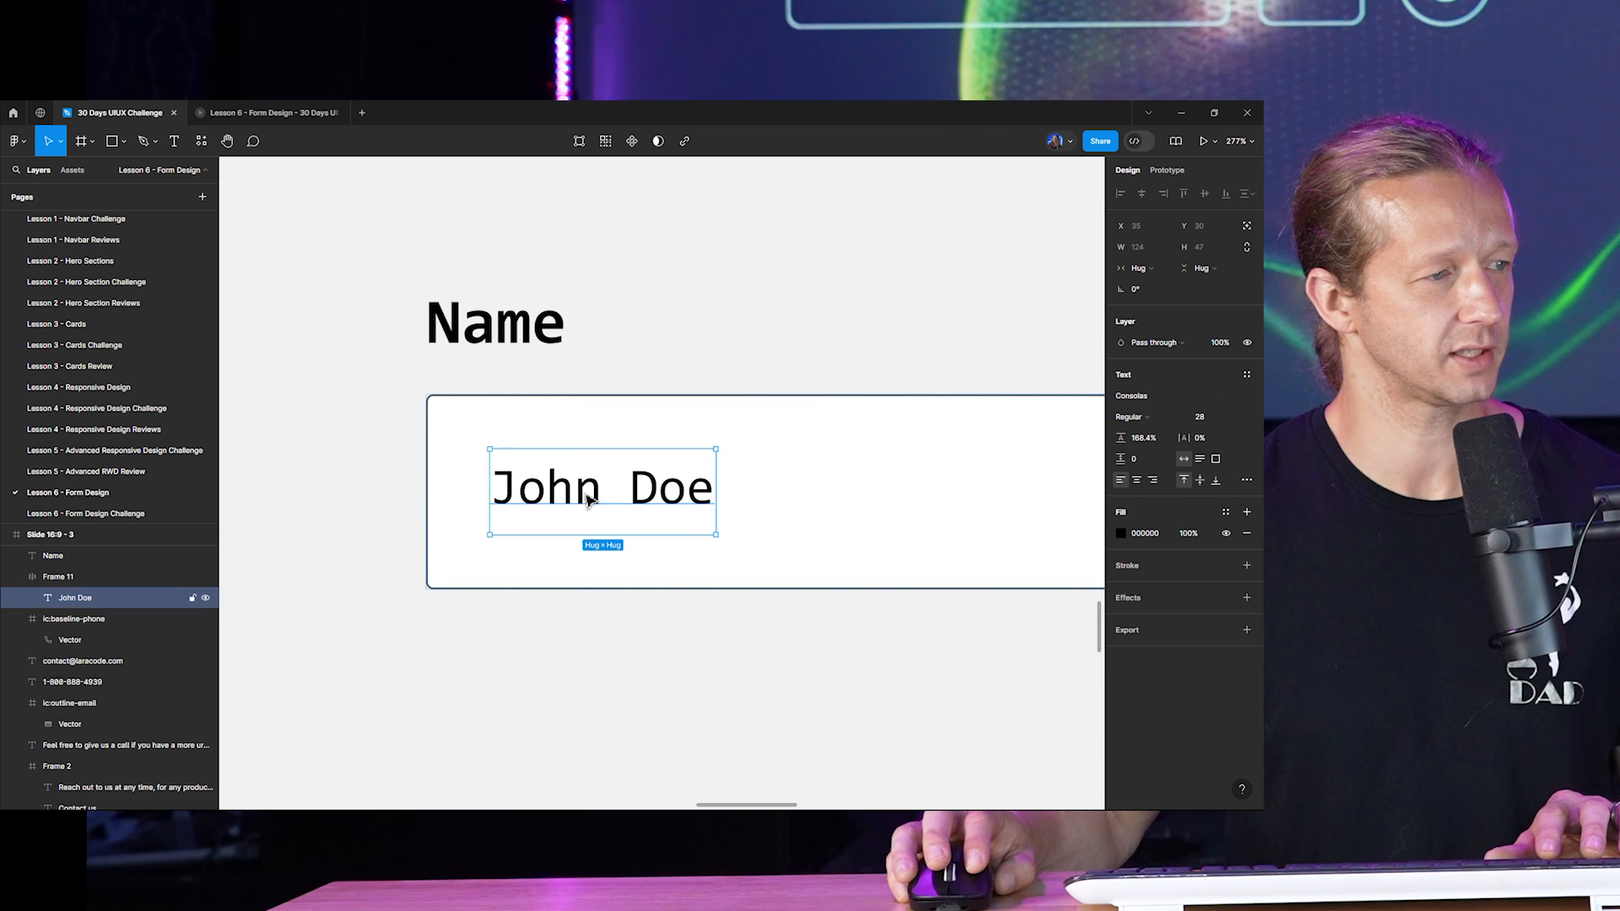
left_click(1198, 478)
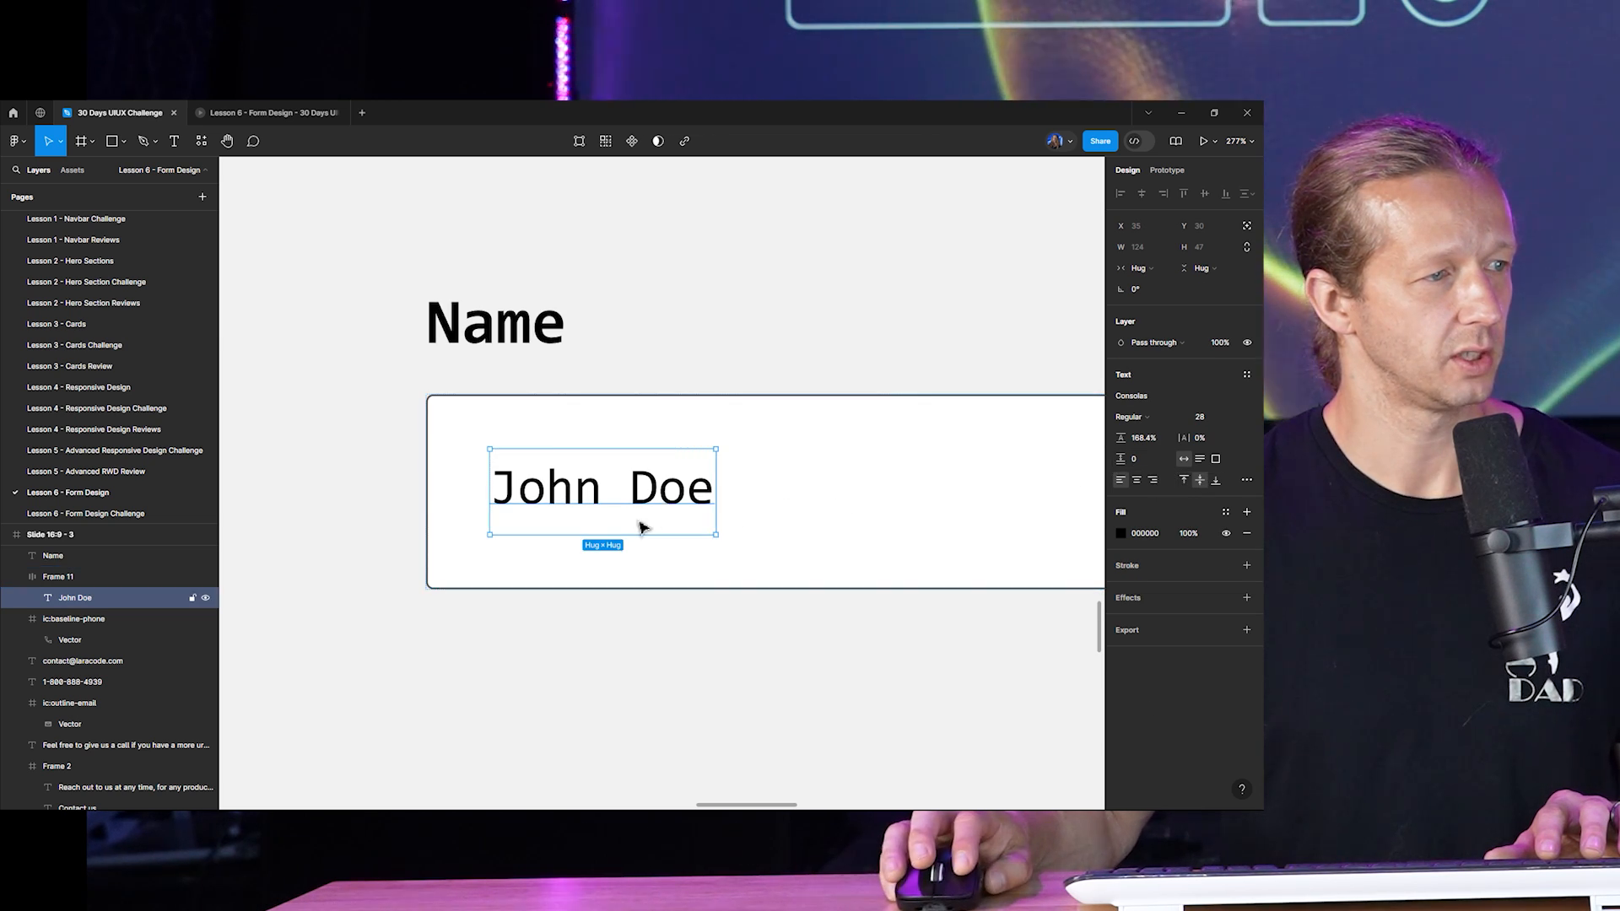
left_click_drag(637, 533, 628, 529)
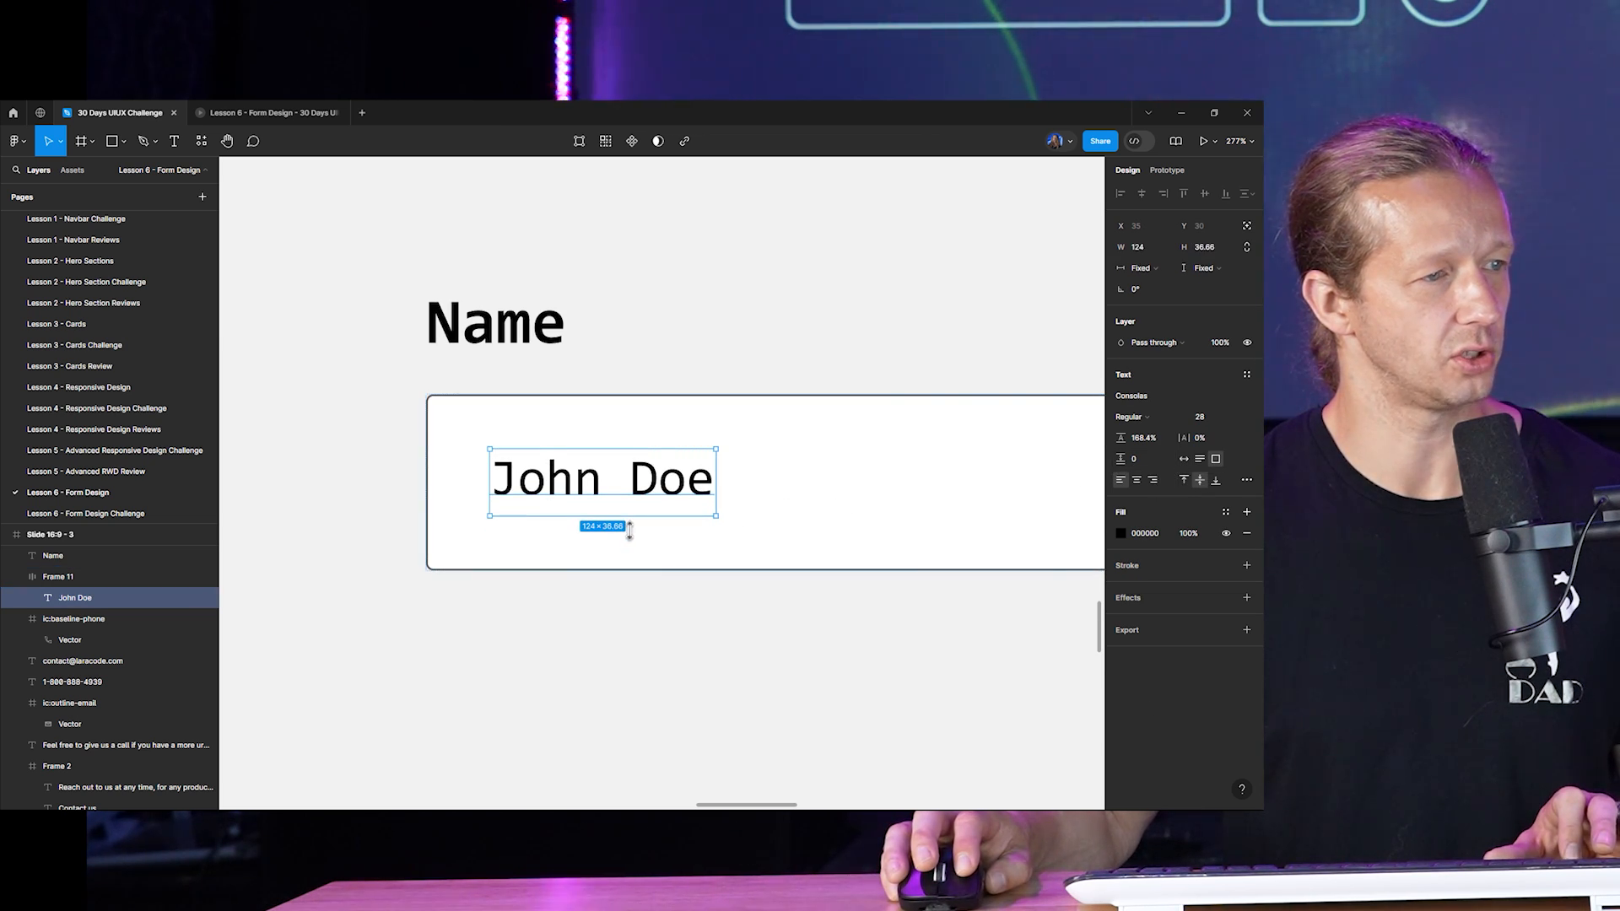
Try a top padding of 36 on the Name field frame, undo it, and set the bottom padding to 25.
left_click(768, 447)
scroll(773, 416, "down", 3)
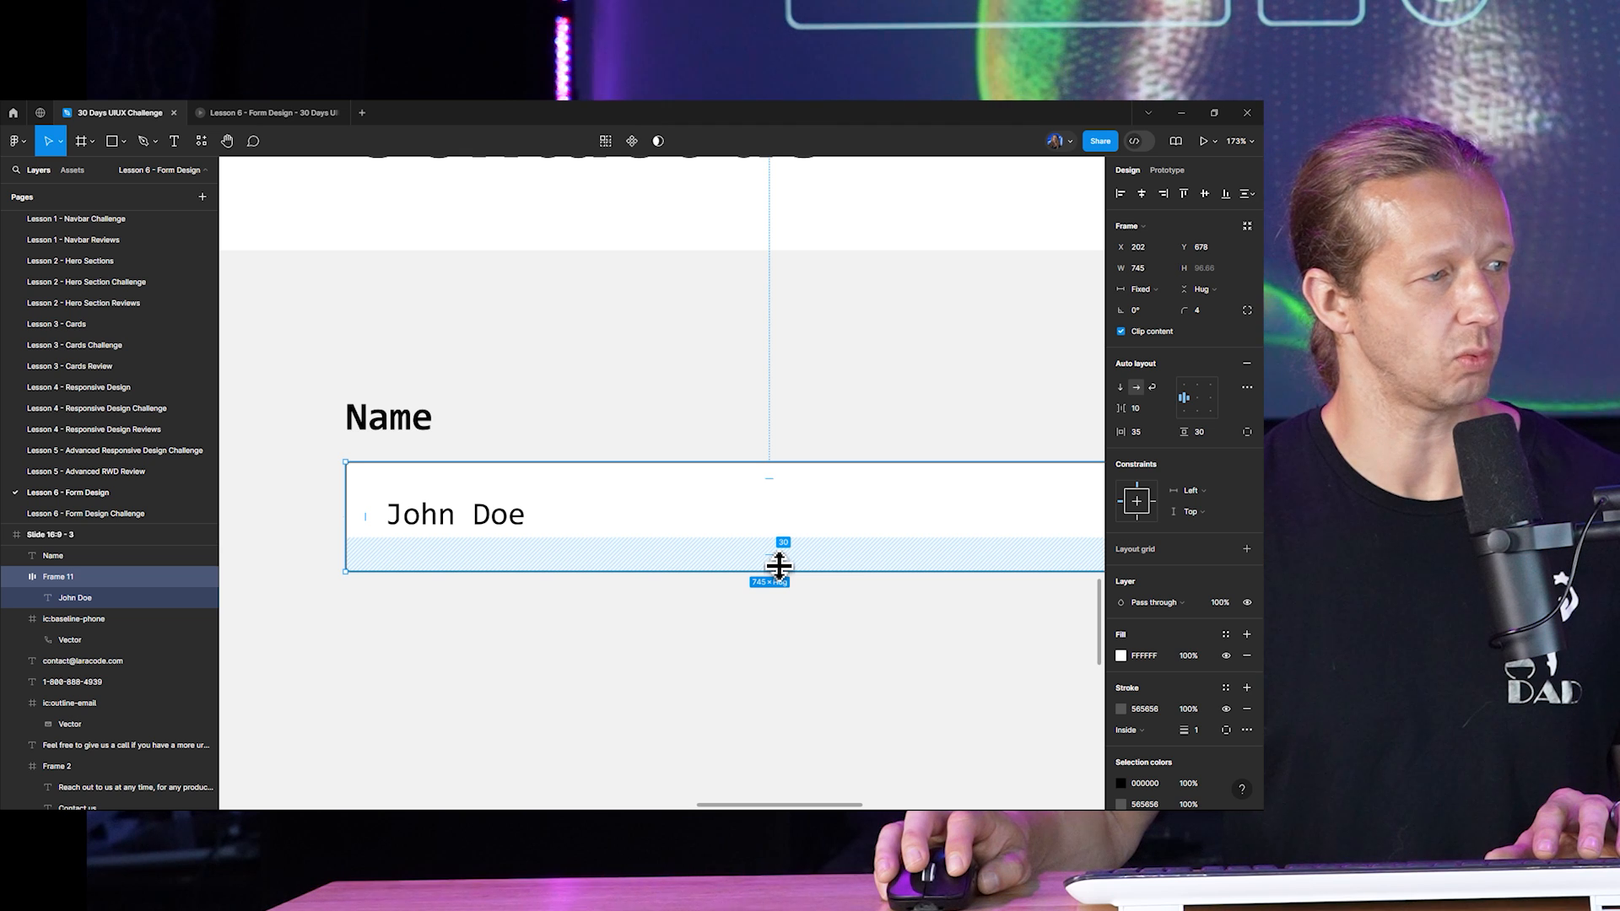
left_click_drag(779, 480, 779, 497)
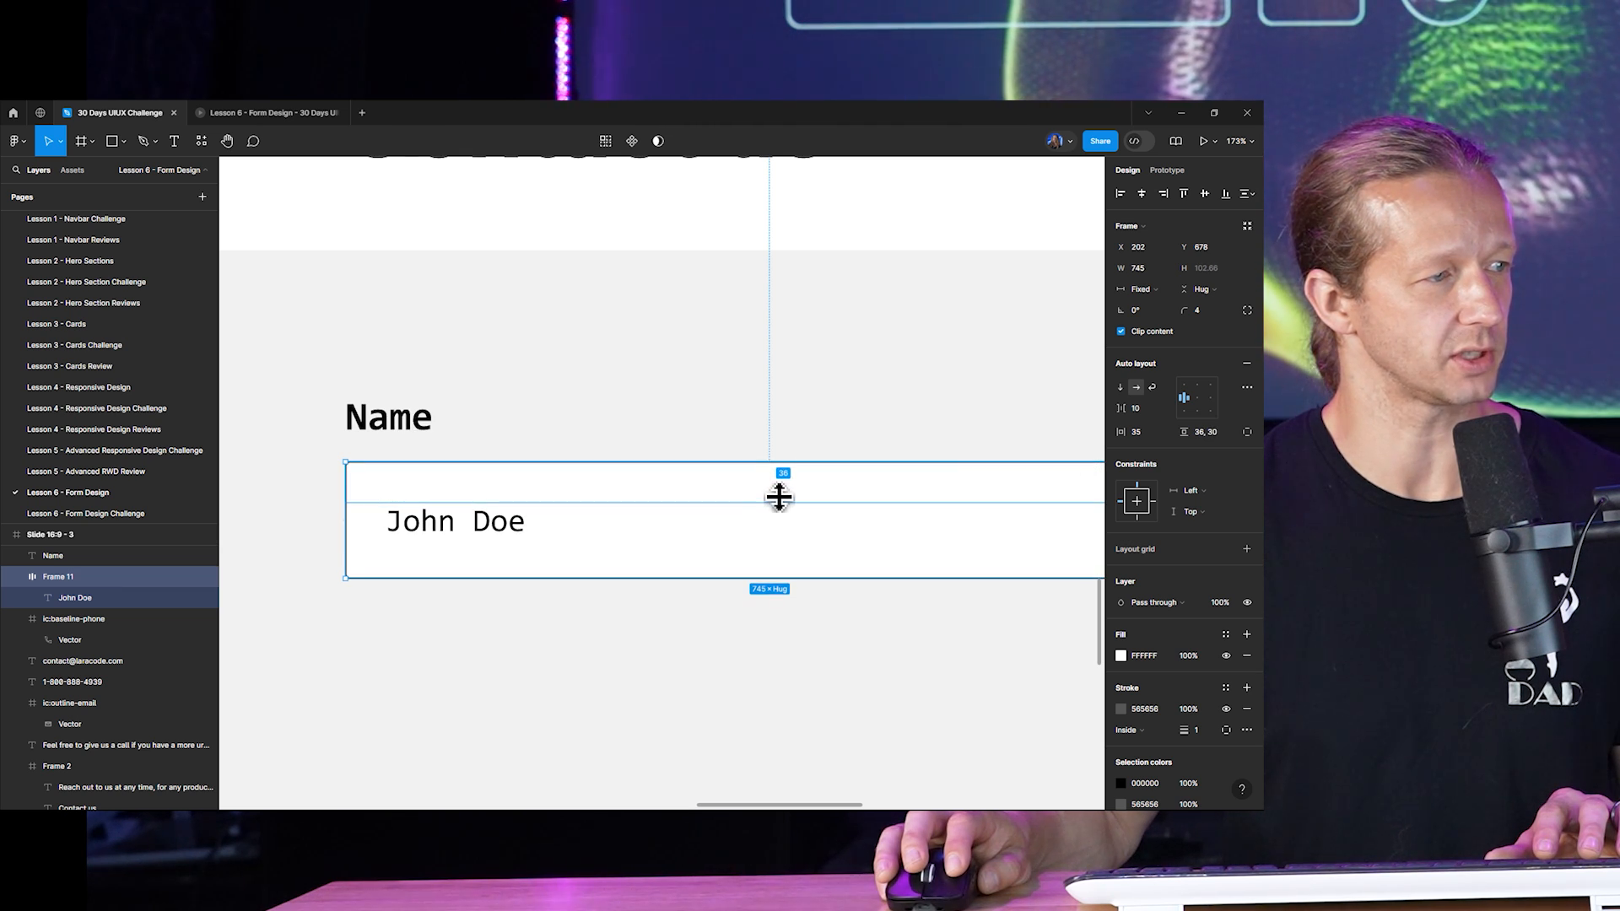
key("ctrl+z")
left_click_drag(778, 560, 783, 556)
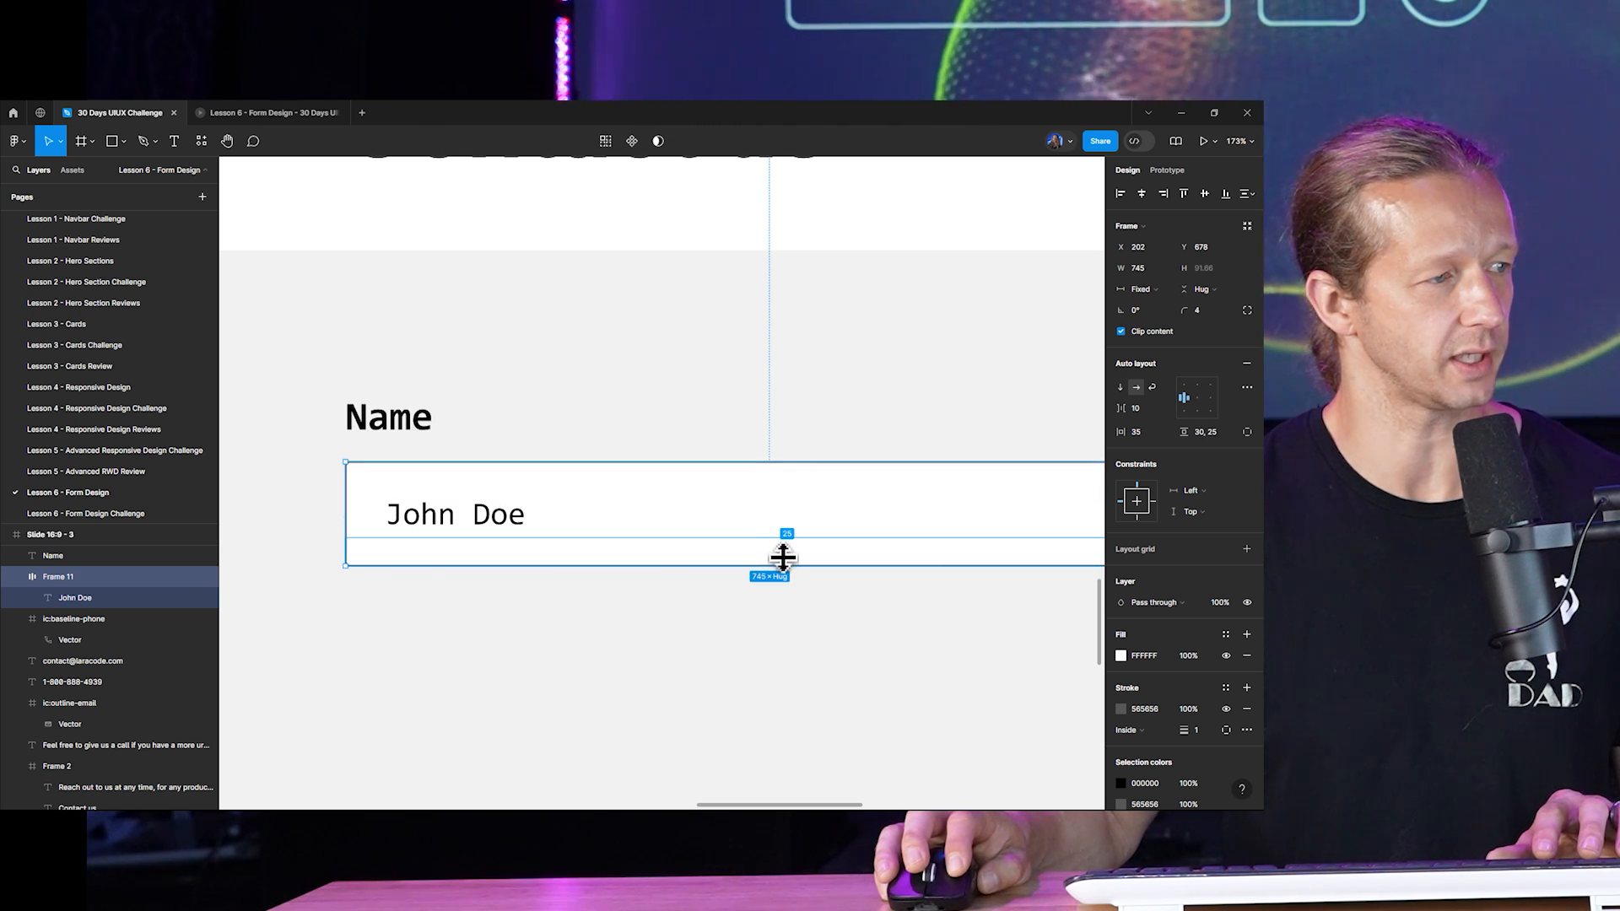
left_click(658, 408)
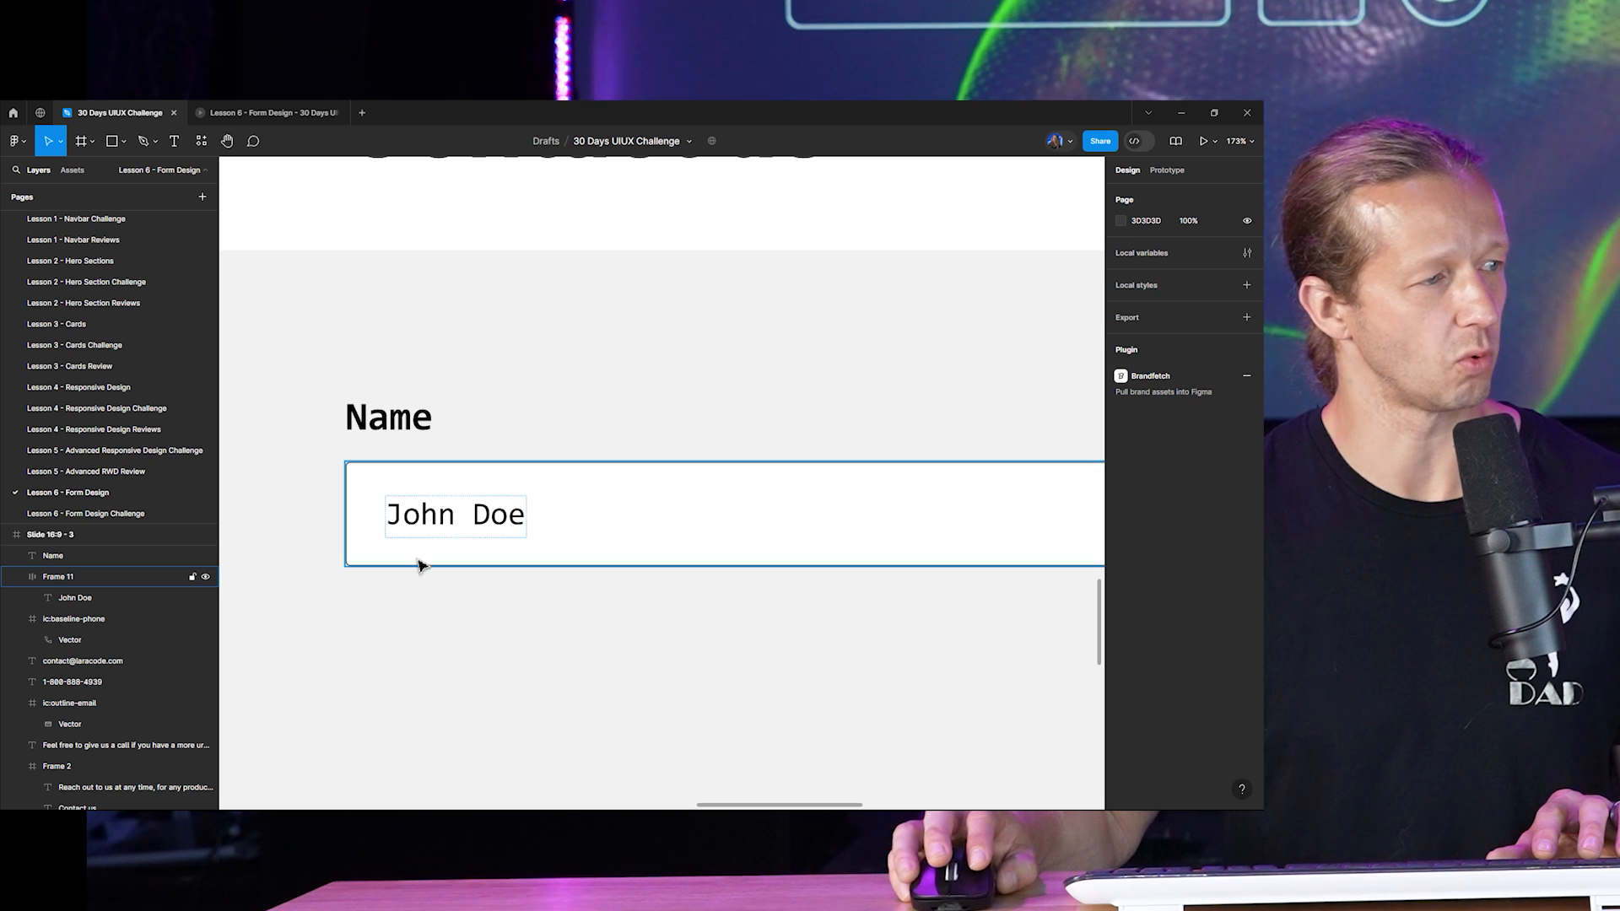
Examine the Name field within the whole Contact us page and the empty space directly below the field.
scroll(644, 507, "down", 5)
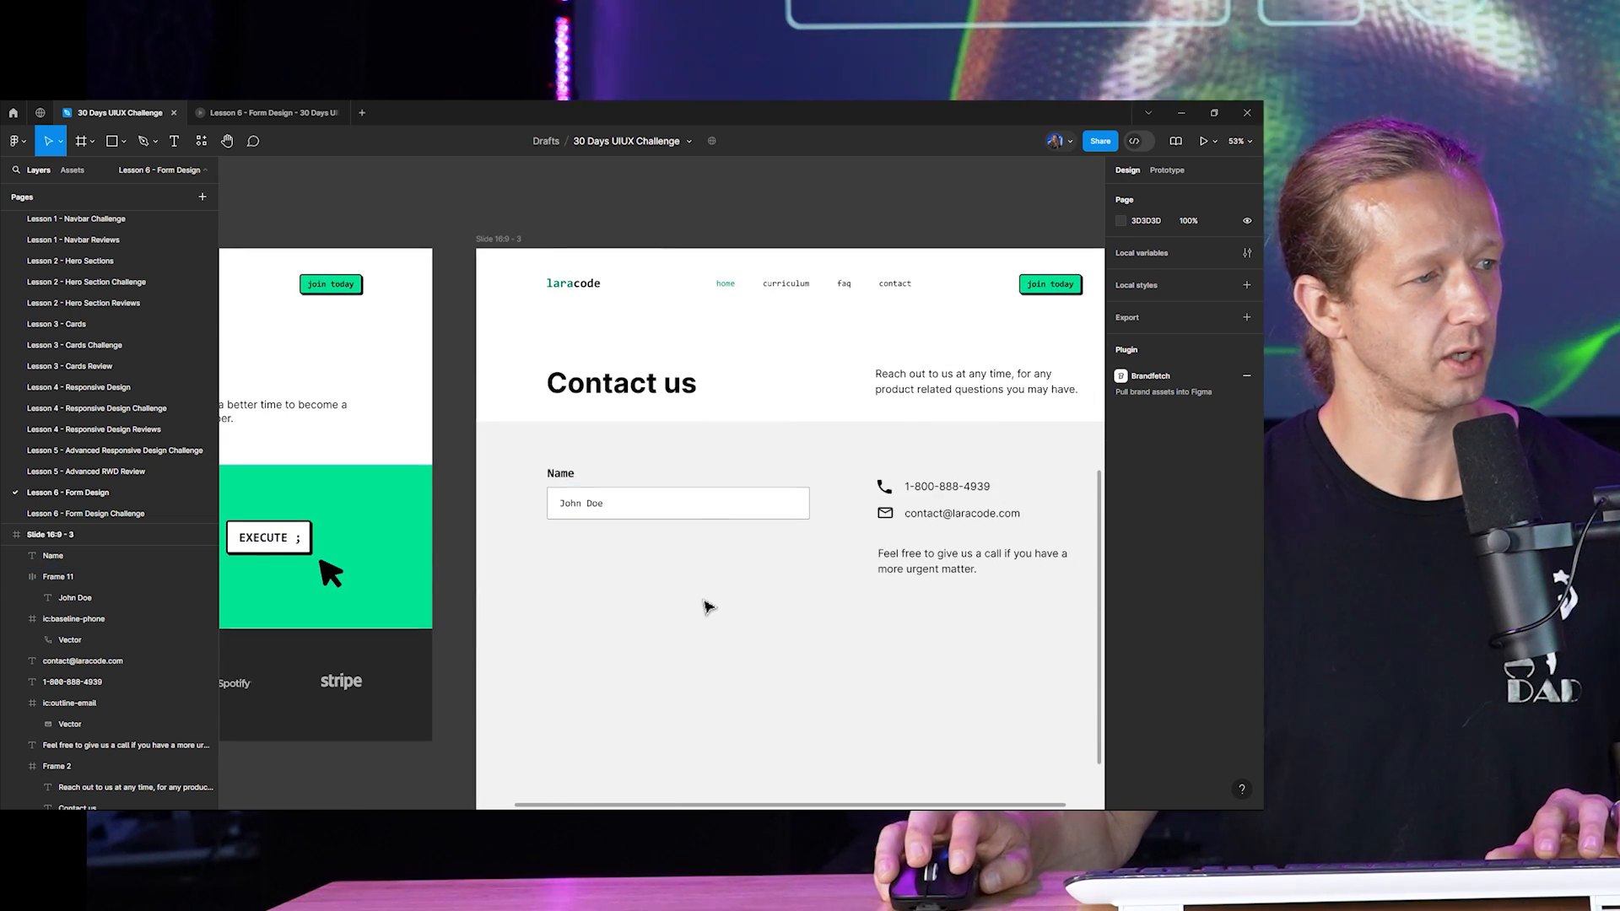
scroll(708, 604, "down", 2)
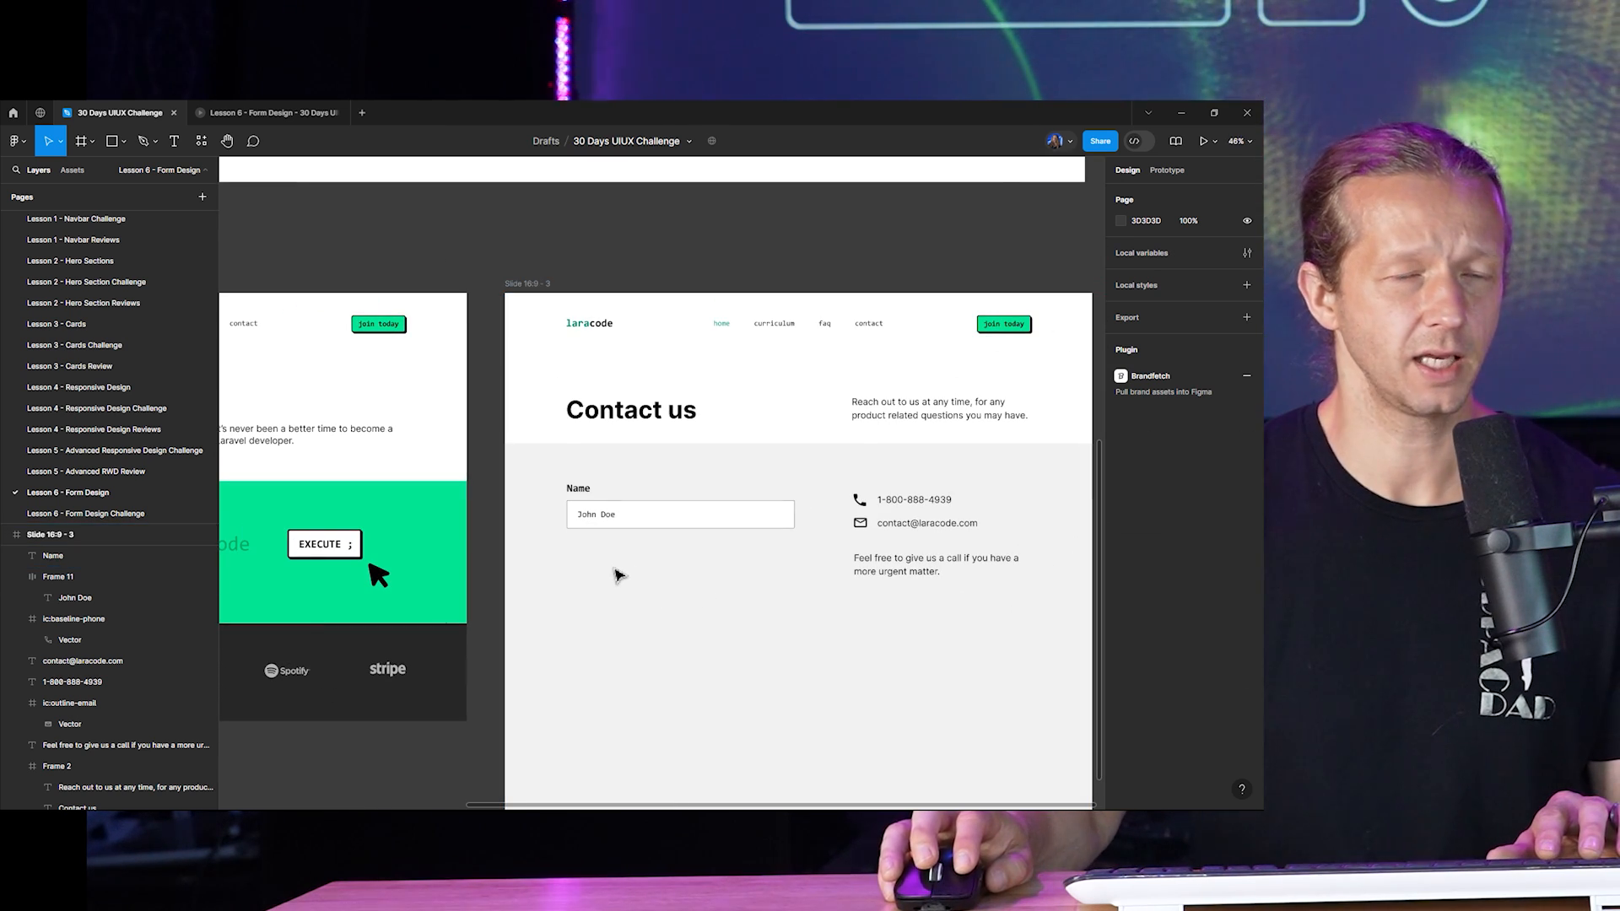
scroll(597, 564, "up", 5)
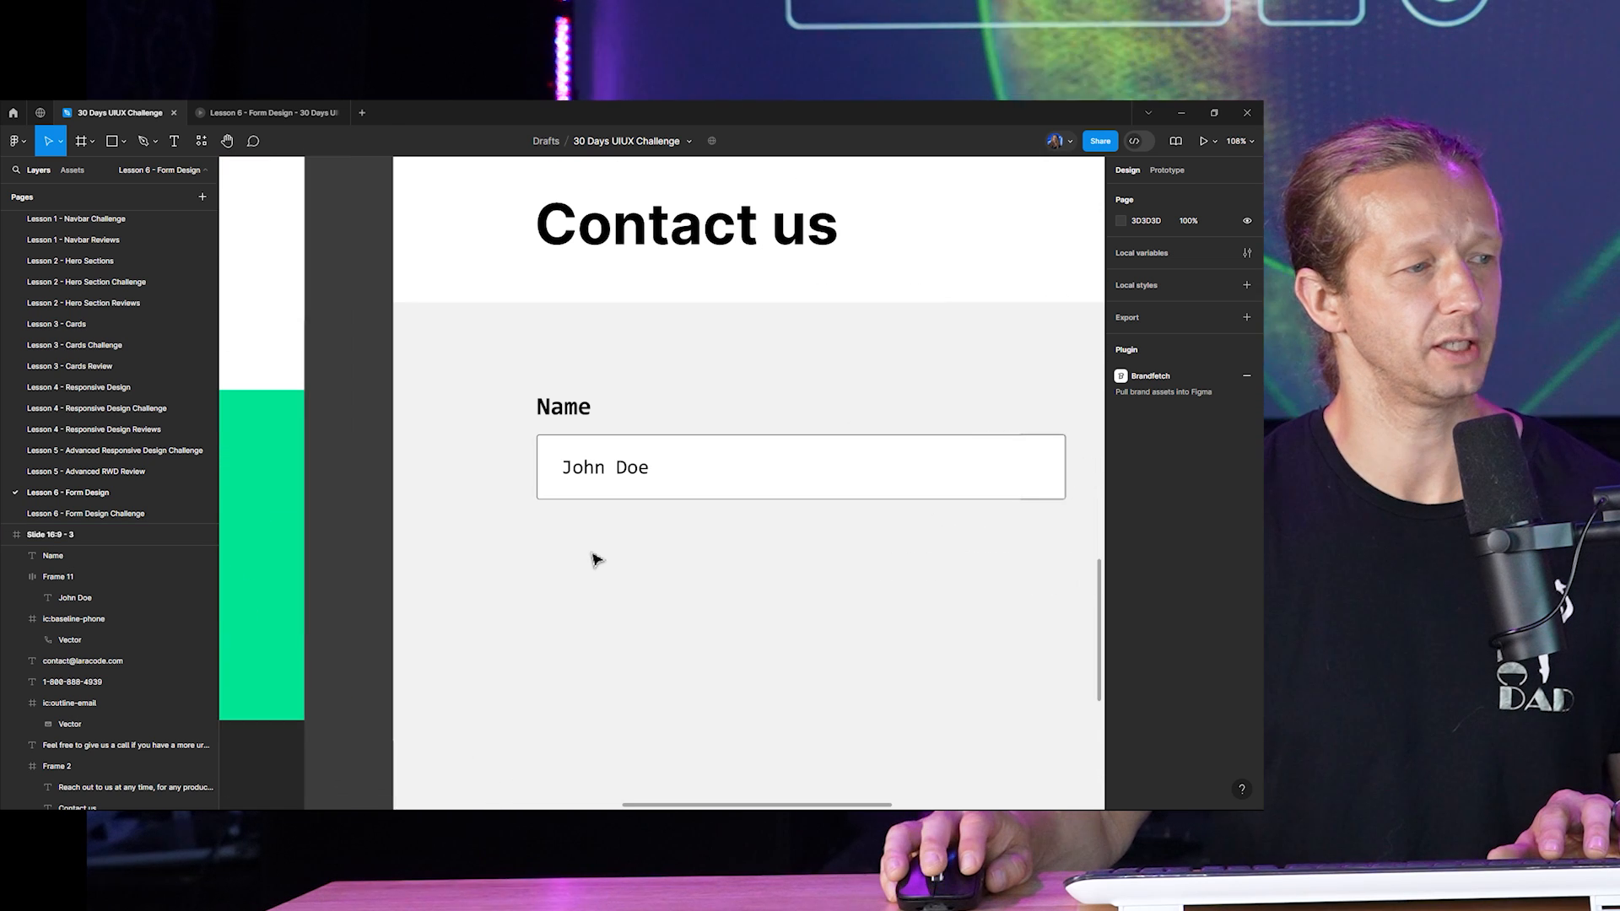
left_click(596, 477)
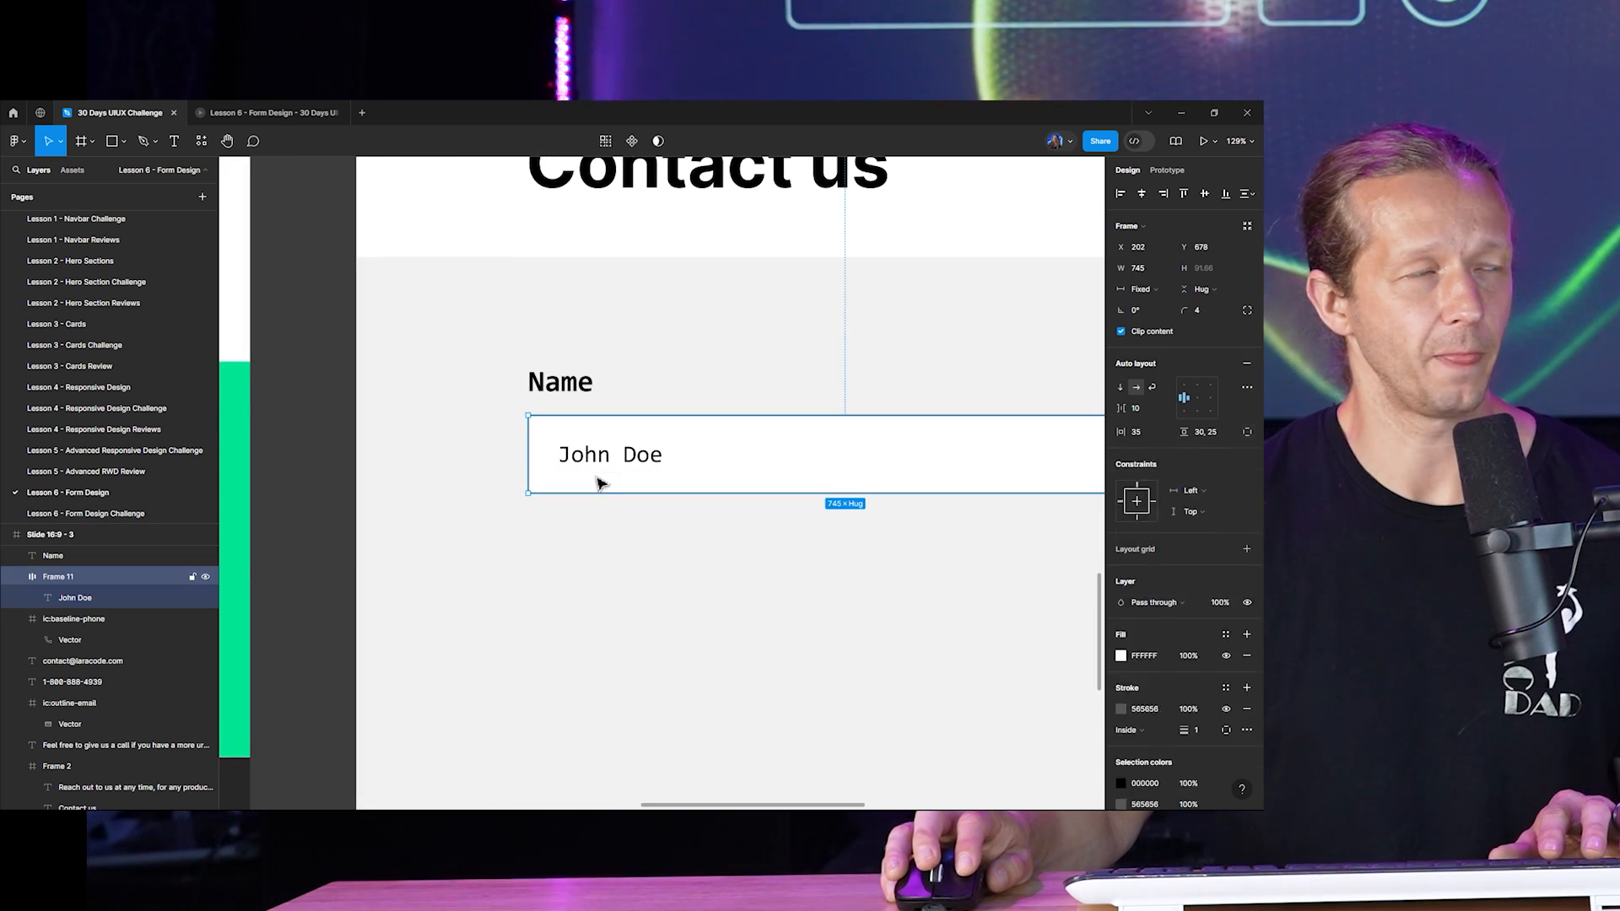
left_click(641, 559)
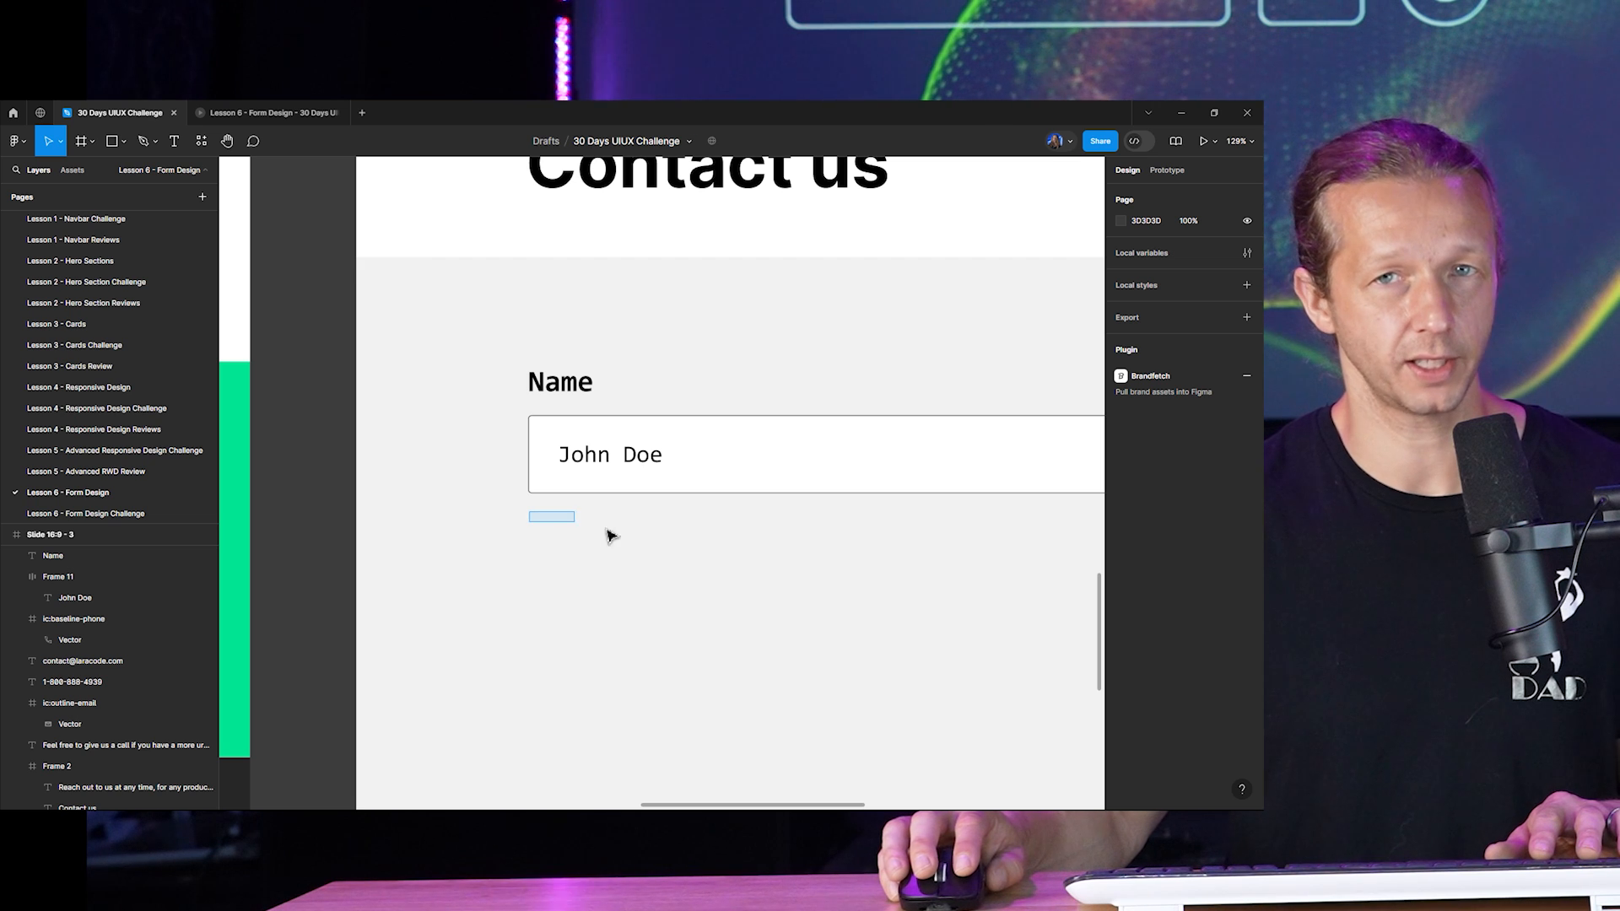
left_click_drag(607, 529, 909, 557)
left_click(838, 491)
left_click(896, 550)
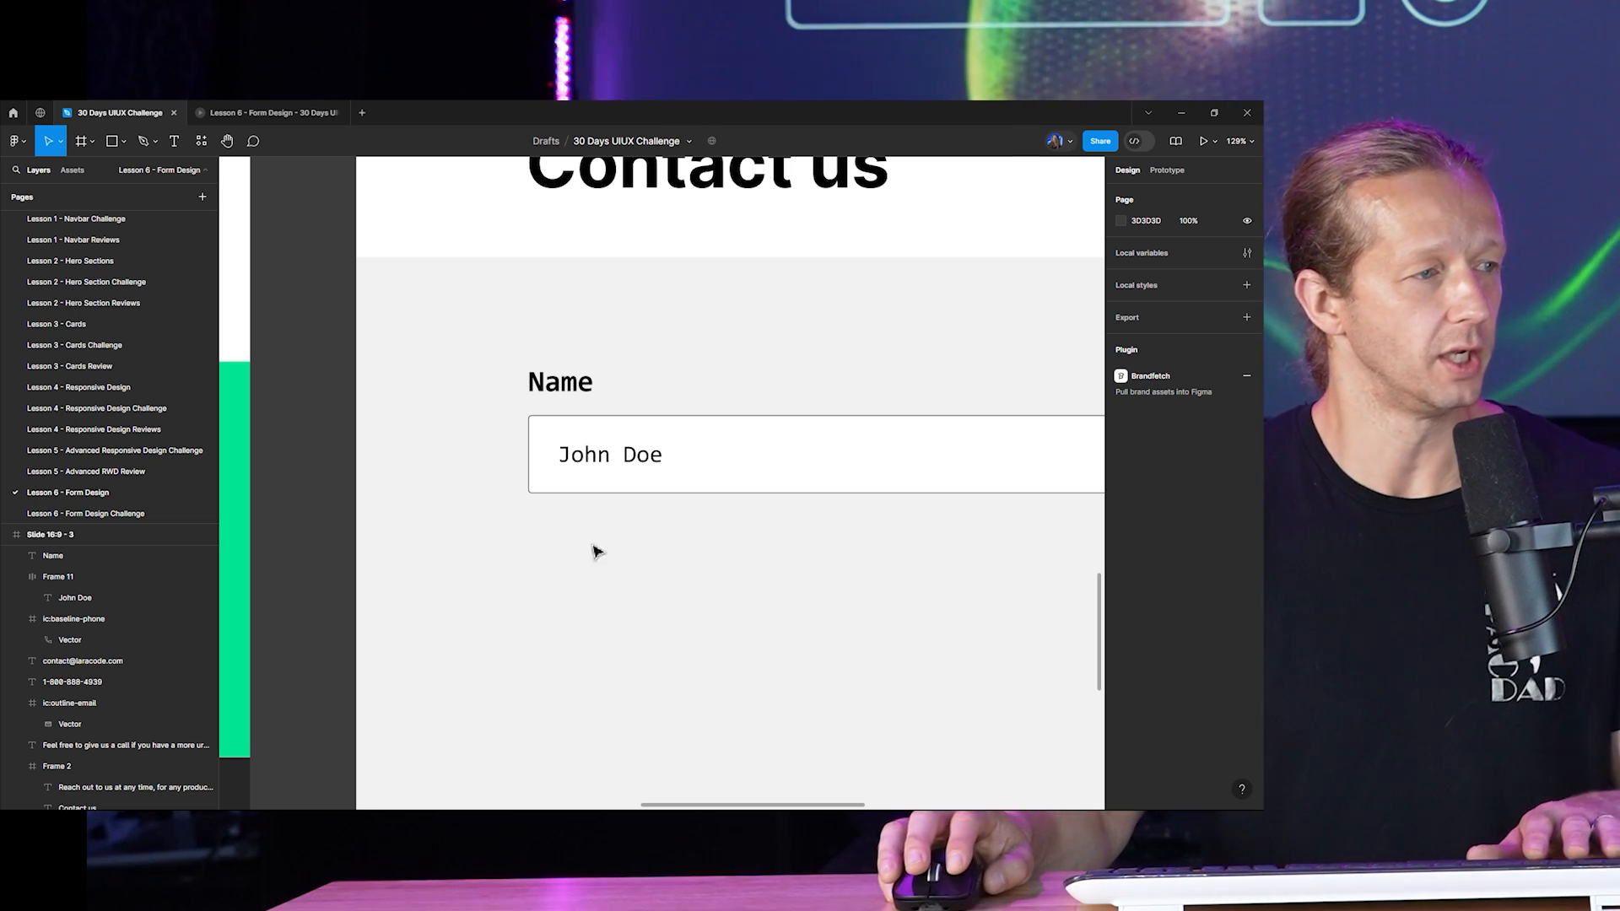
Add the text "Sorry, this field is required." below the Name field and place it at about X 203, Y 791.
key("t")
left_click(533, 522)
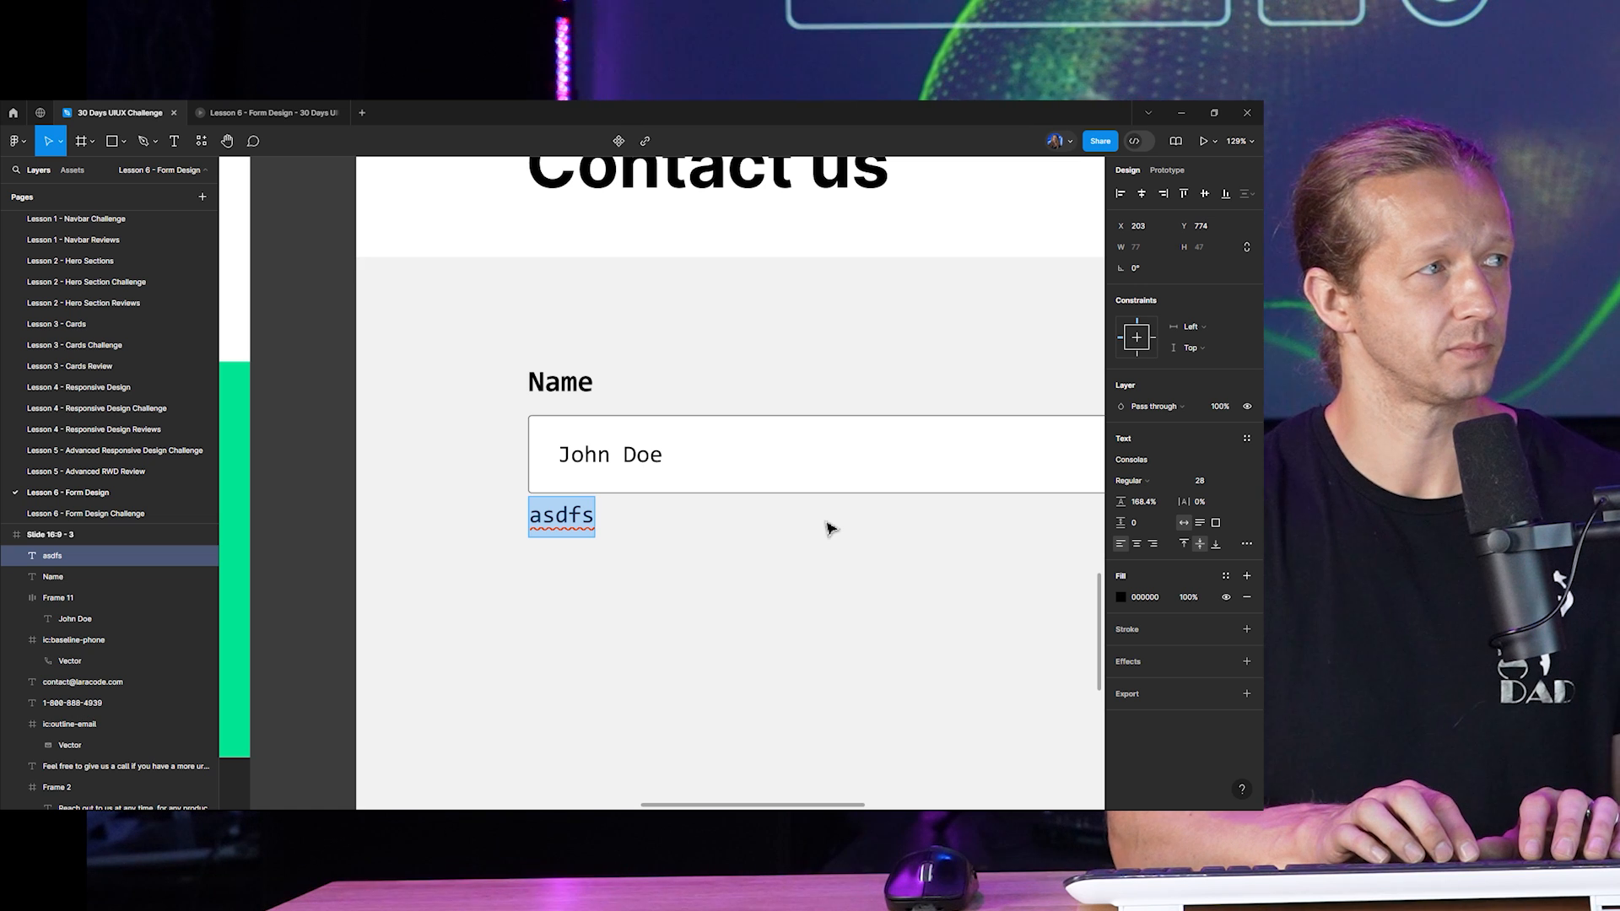
type("Sorry,")
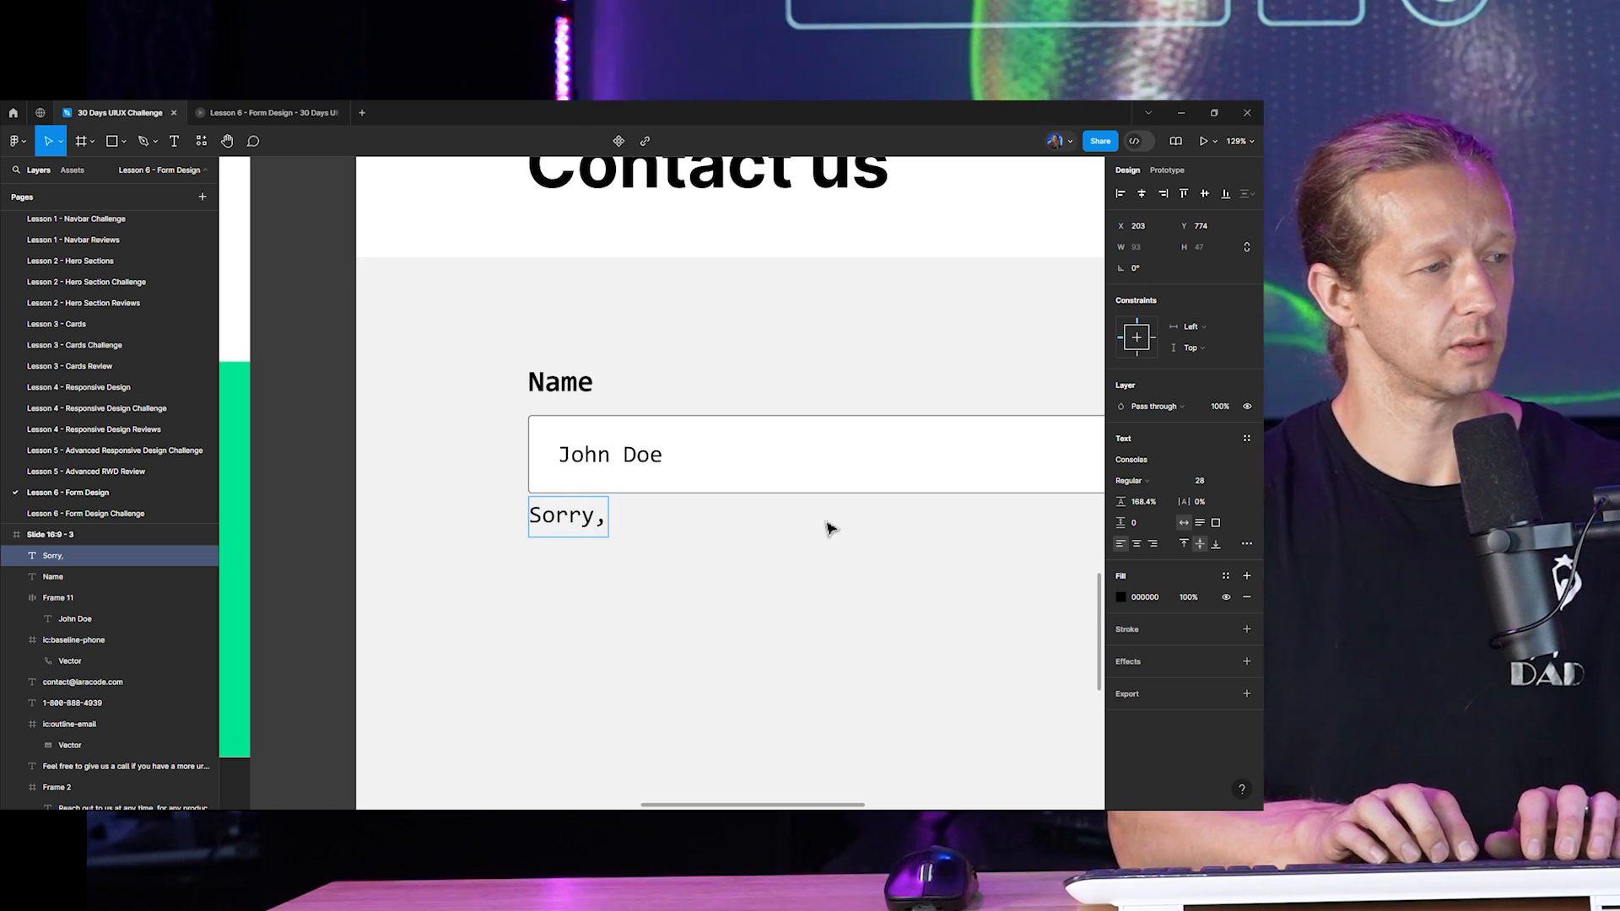
type(" this field is")
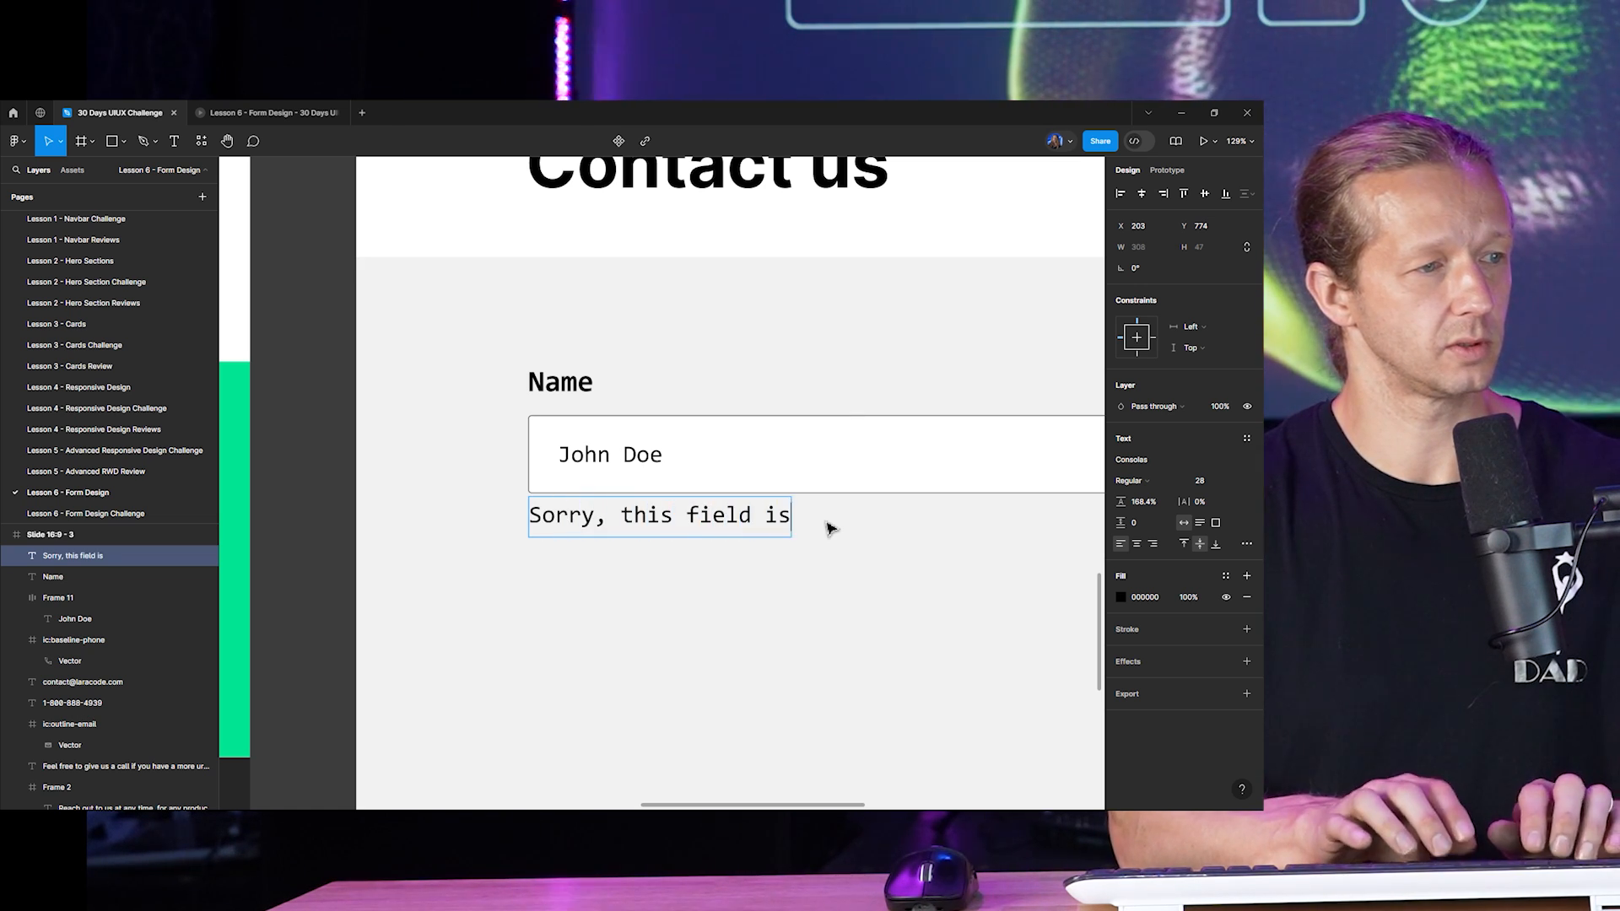
type(" required.")
key("Escape")
left_click_drag(828, 528, 828, 542)
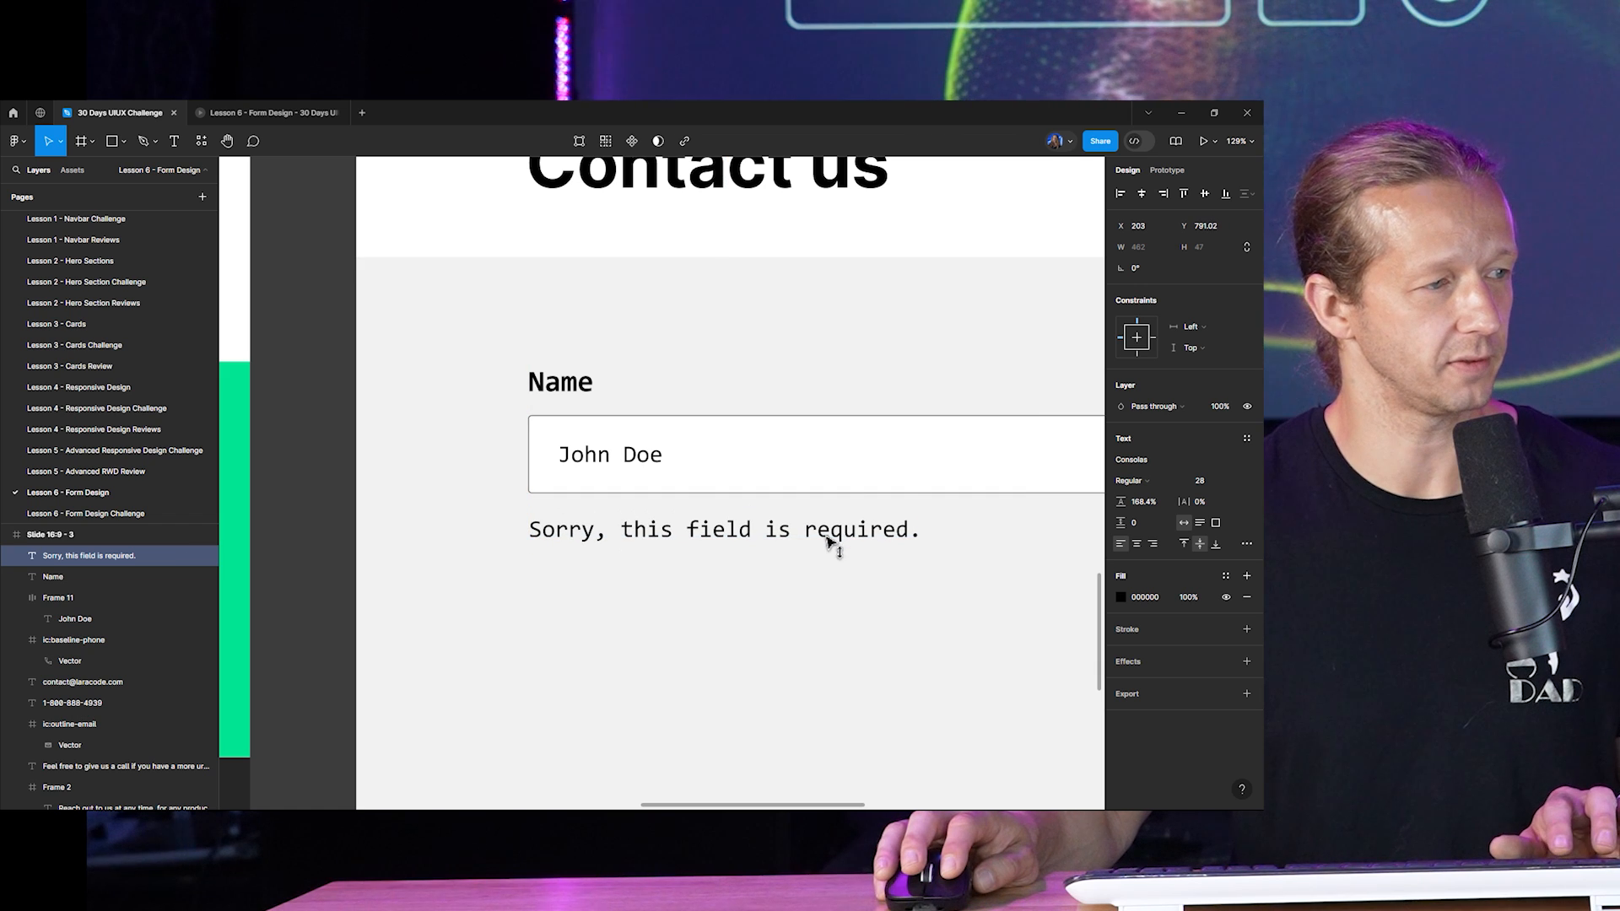
Set the error message to font size 18 and move it up closer to the field, at about Y 785.
left_click(1219, 481)
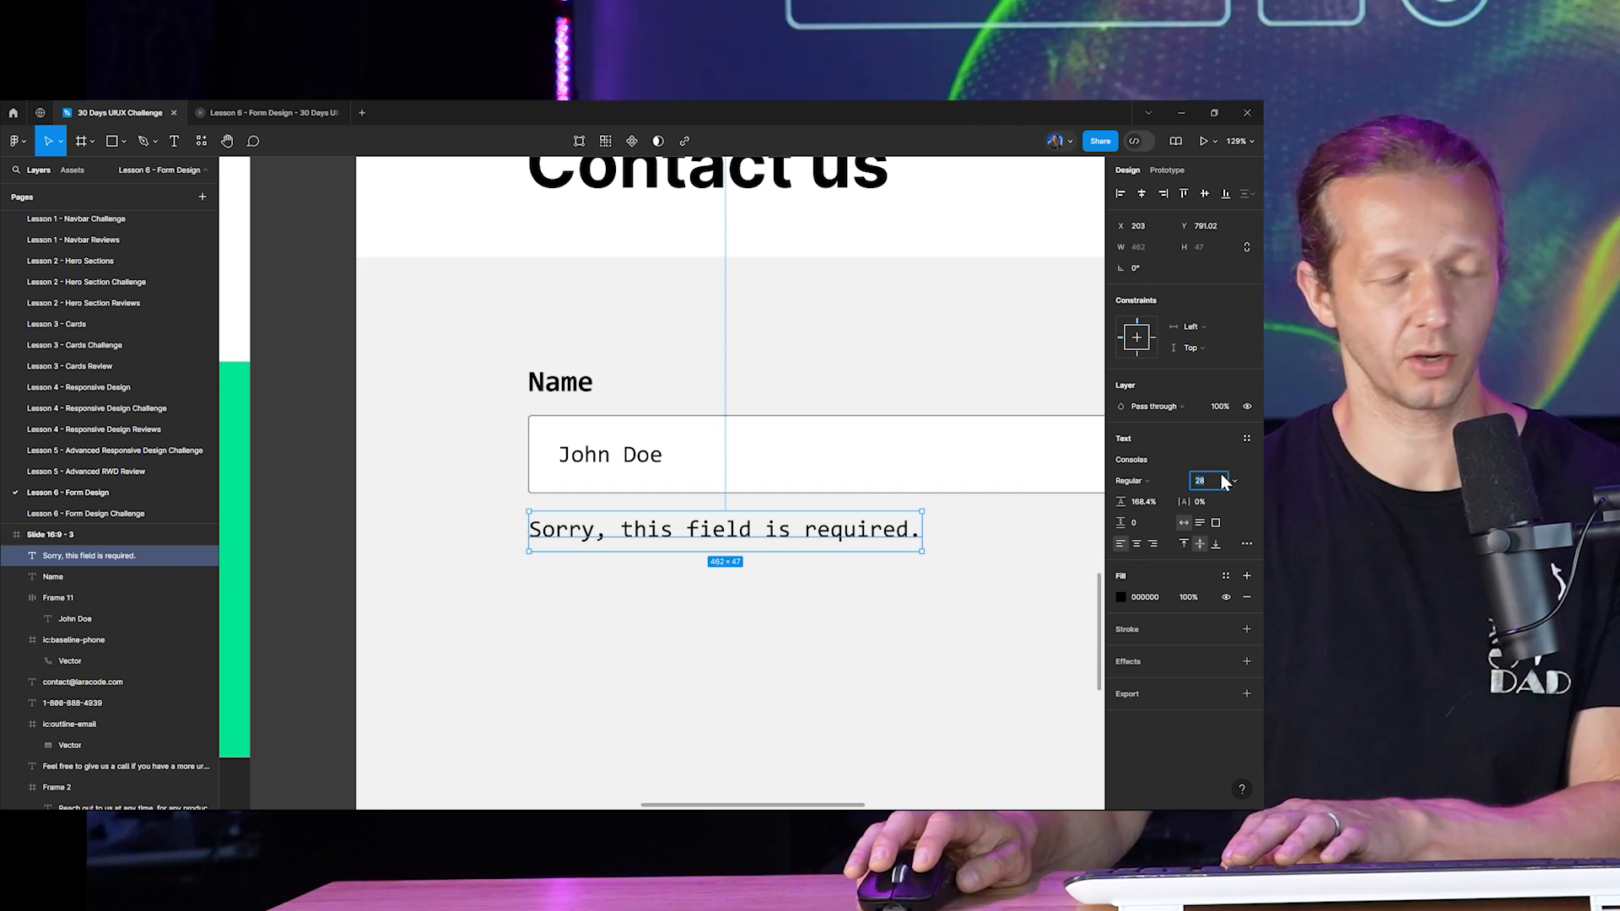
key("Down")
key("Down")
key("Down")
key("Down")
key("Down")
key("Down")
key("Down")
key("Down")
key("Down")
key("Down")
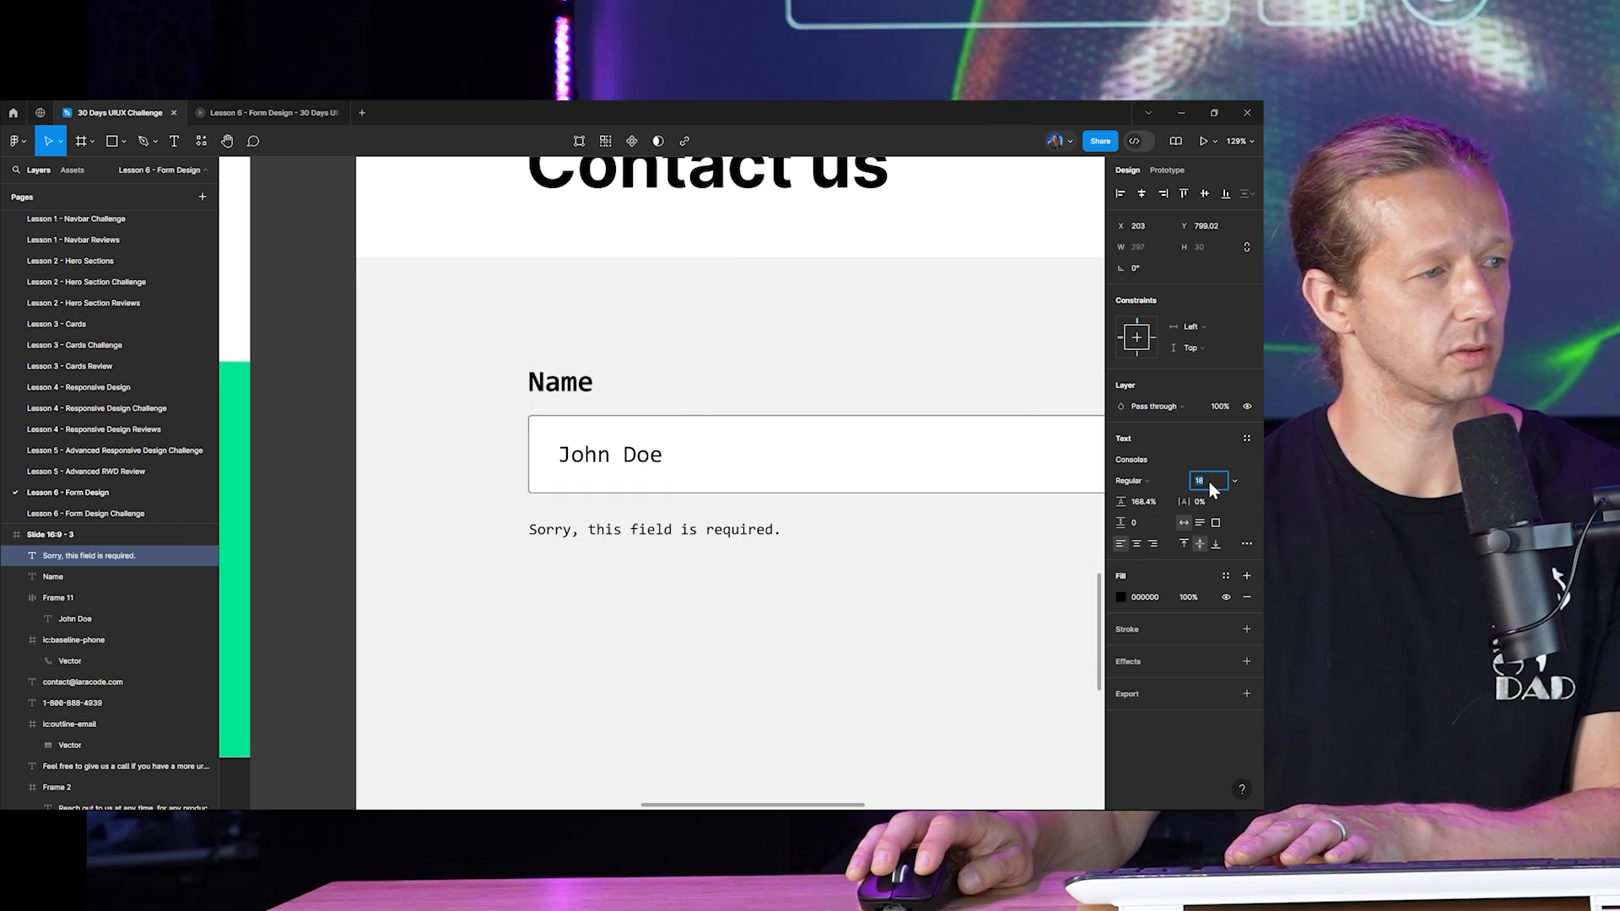
left_click_drag(614, 540, 613, 532)
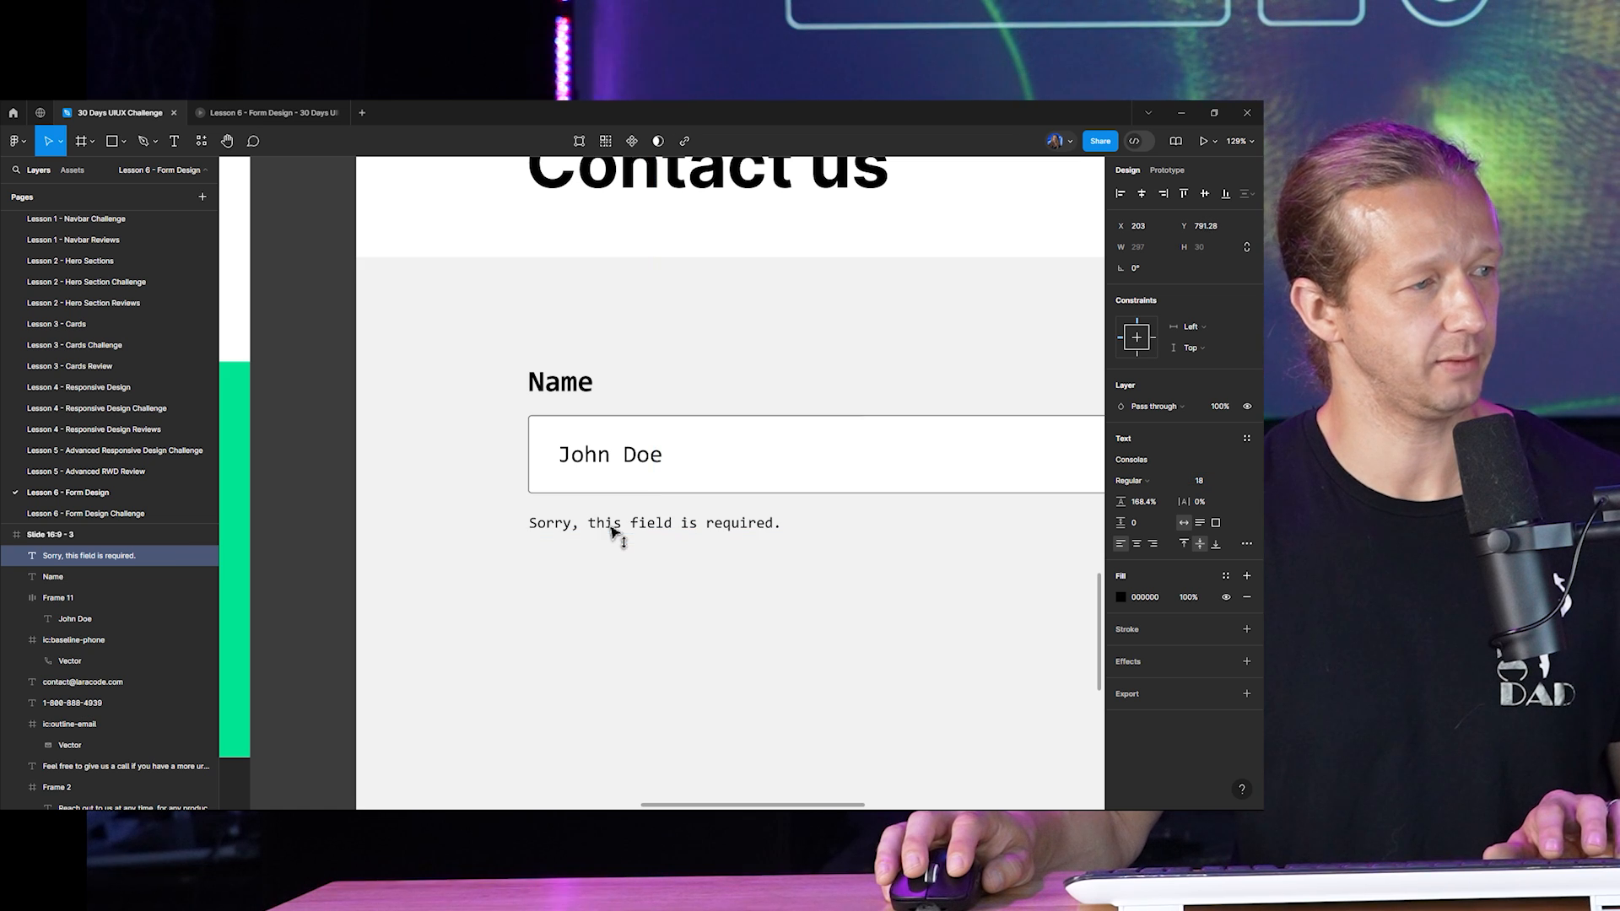
Colour the error message red with FF0000 and soften the fill to the muted red E05858.
left_click(1120, 596)
type("ff0000")
key("Return")
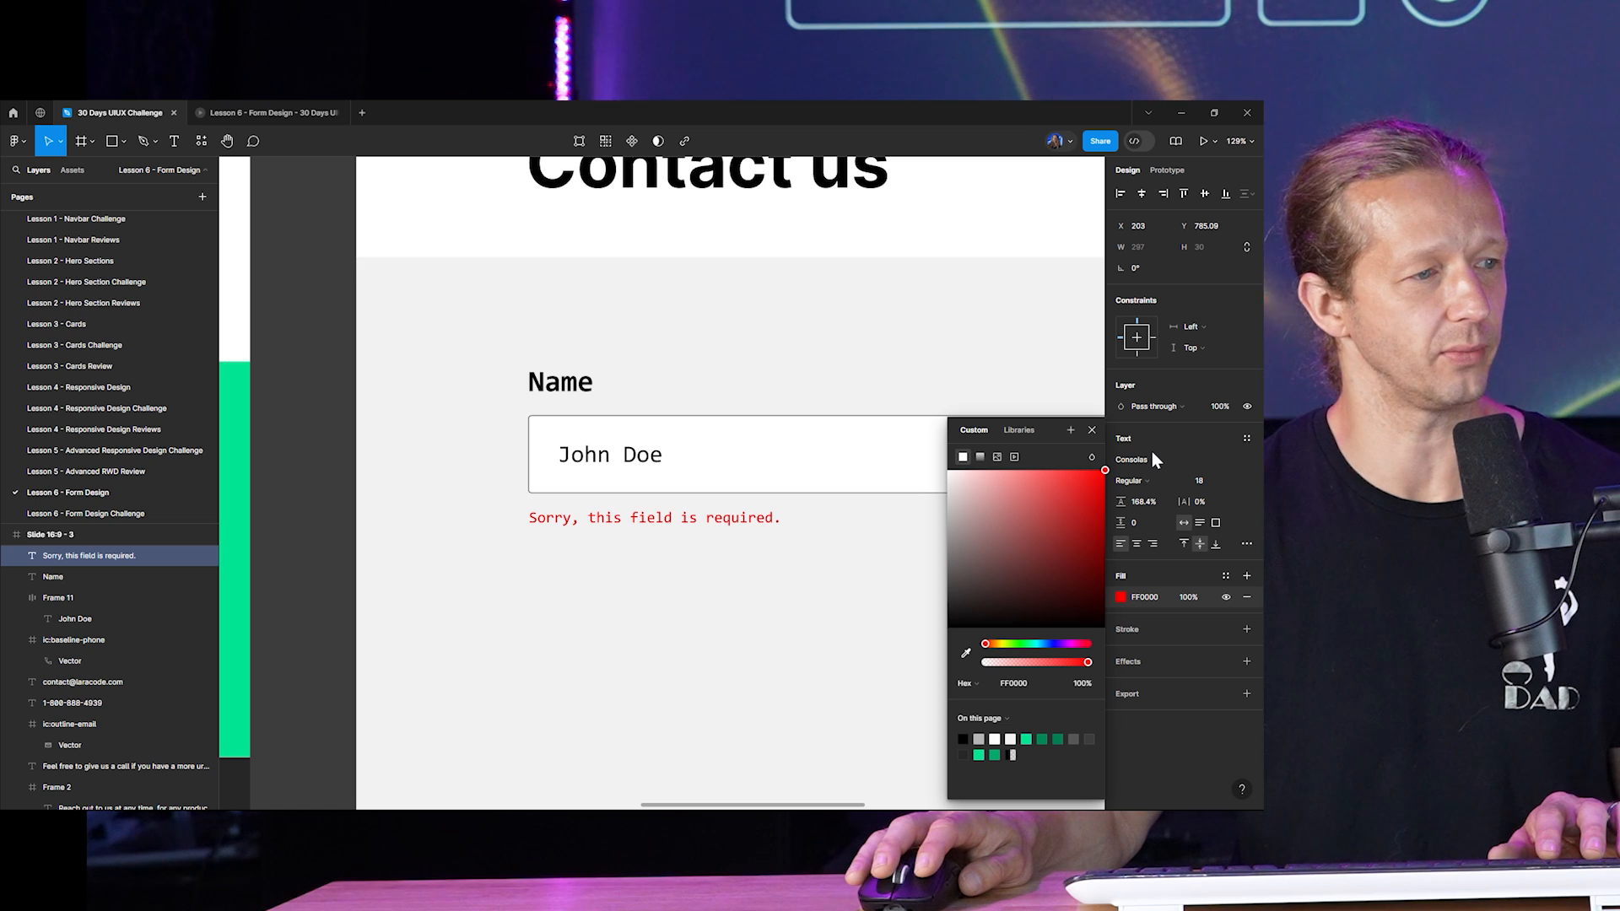
mouse_move(1016, 486)
left_mouse_down()
mouse_move(1036, 458)
mouse_move(1042, 491)
left_mouse_up()
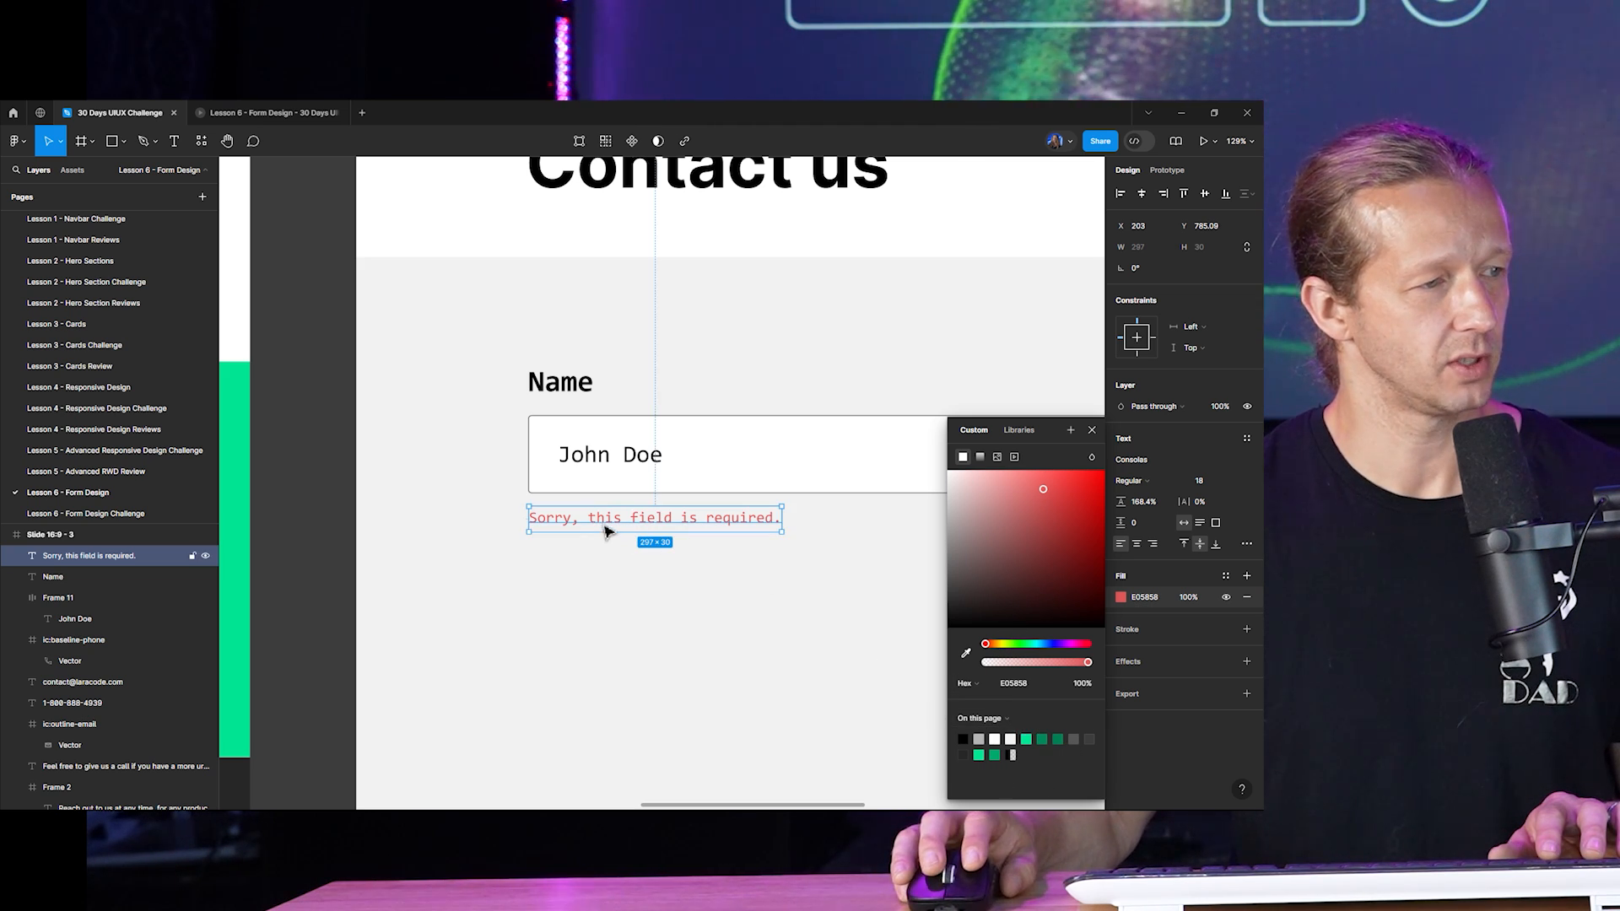
left_click(485, 525)
scroll(452, 484, "down", 5)
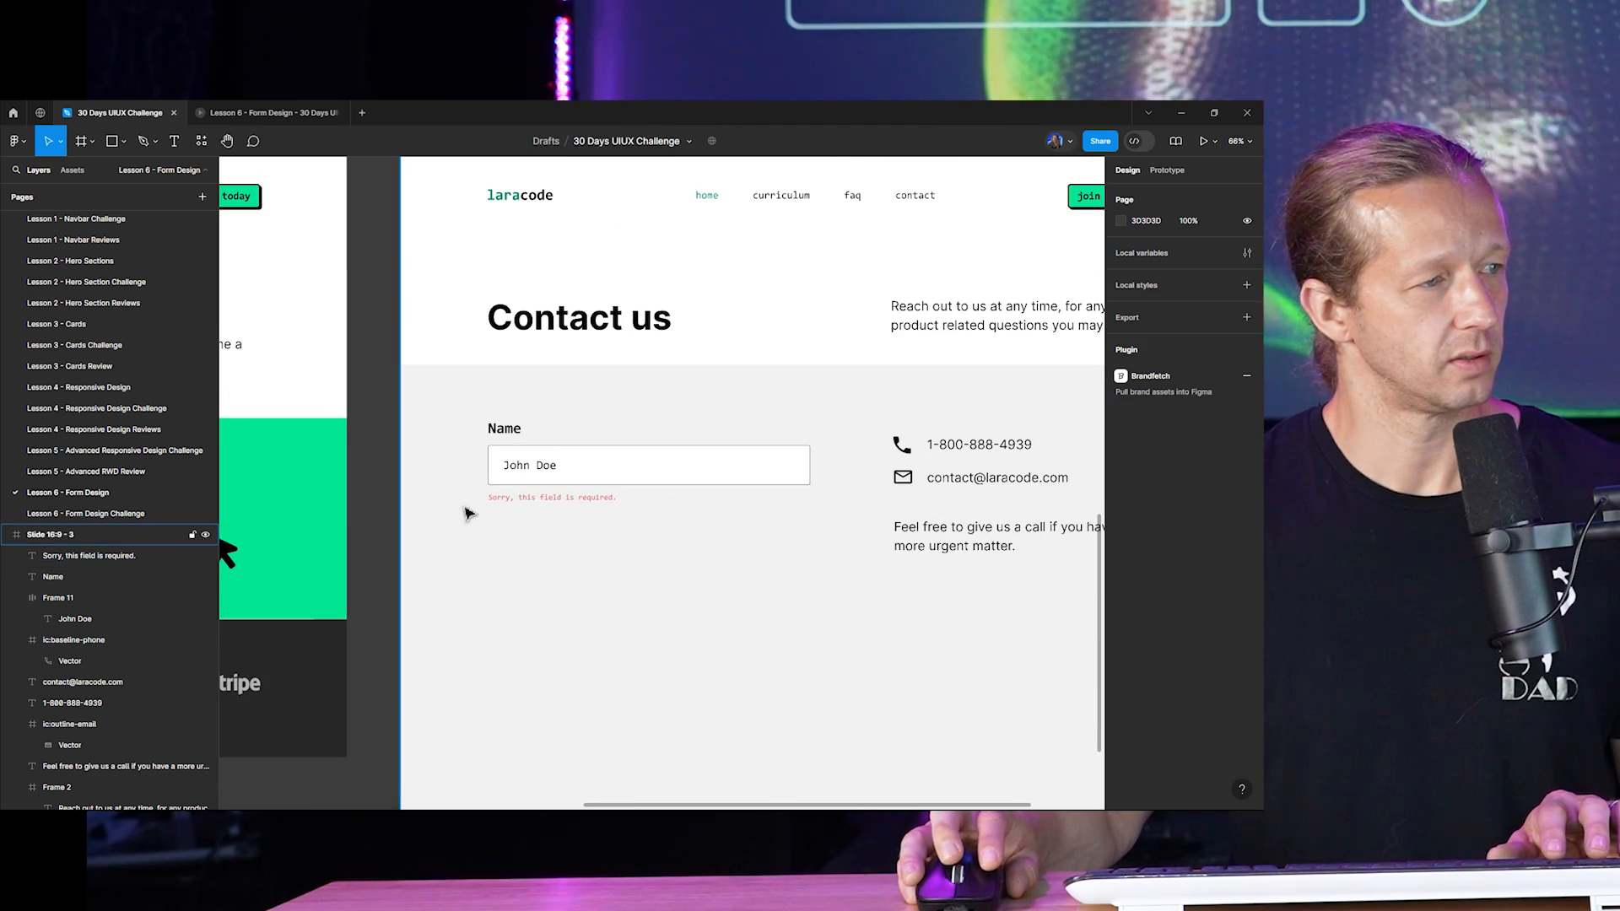
Enlarge the red error message below the Name field to font size 22 and make it bold.
left_click(565, 504)
left_click(1208, 481)
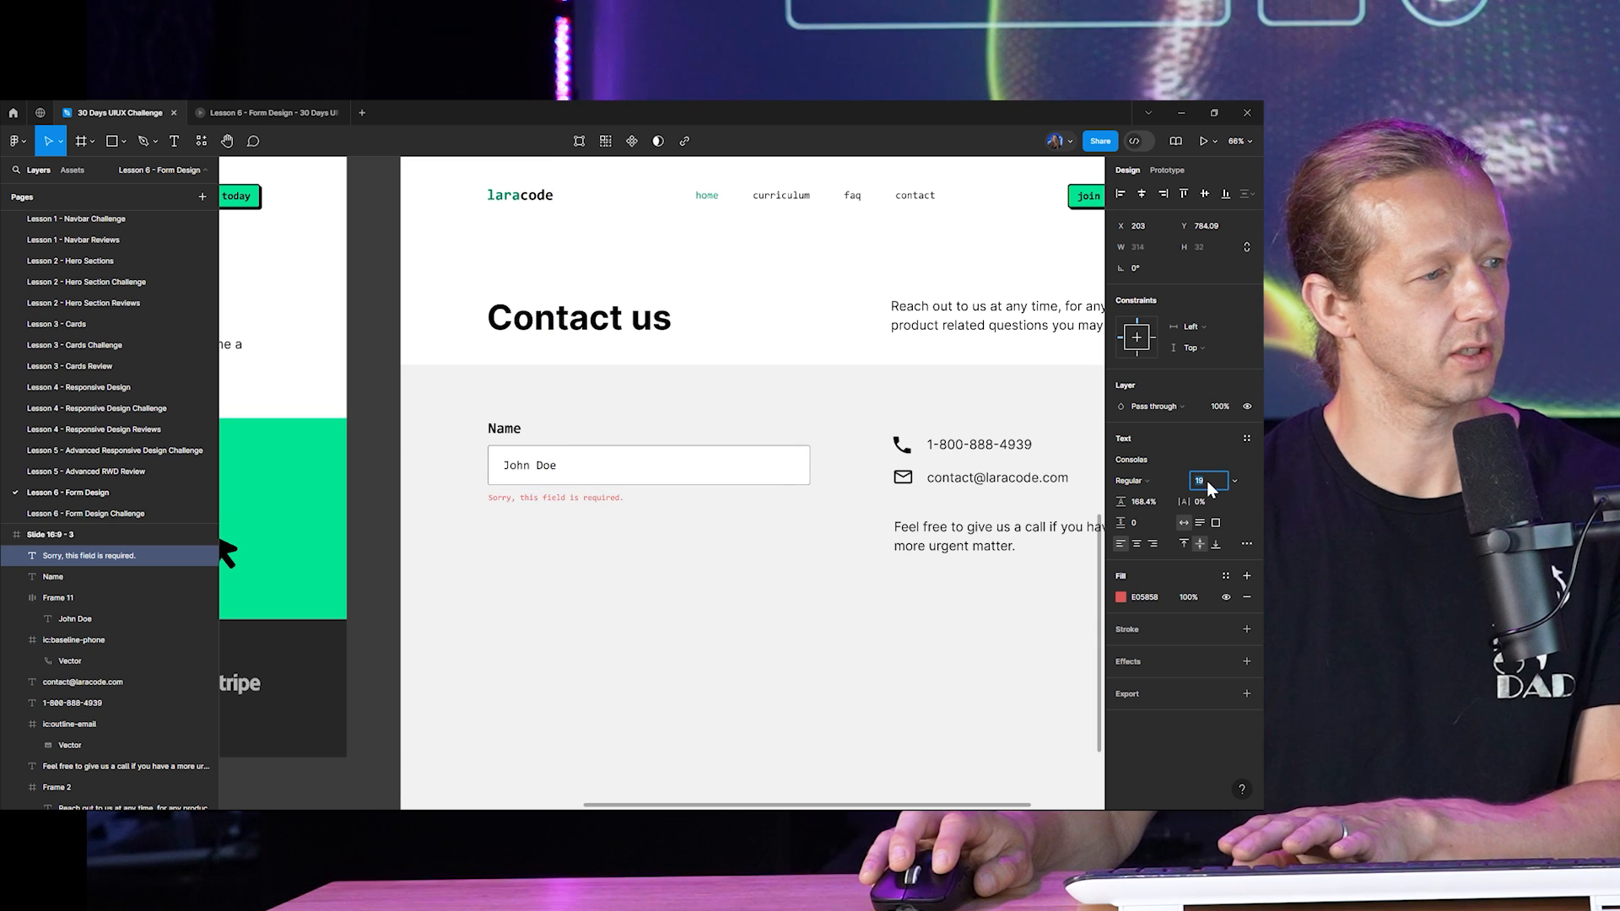
left_click(662, 582)
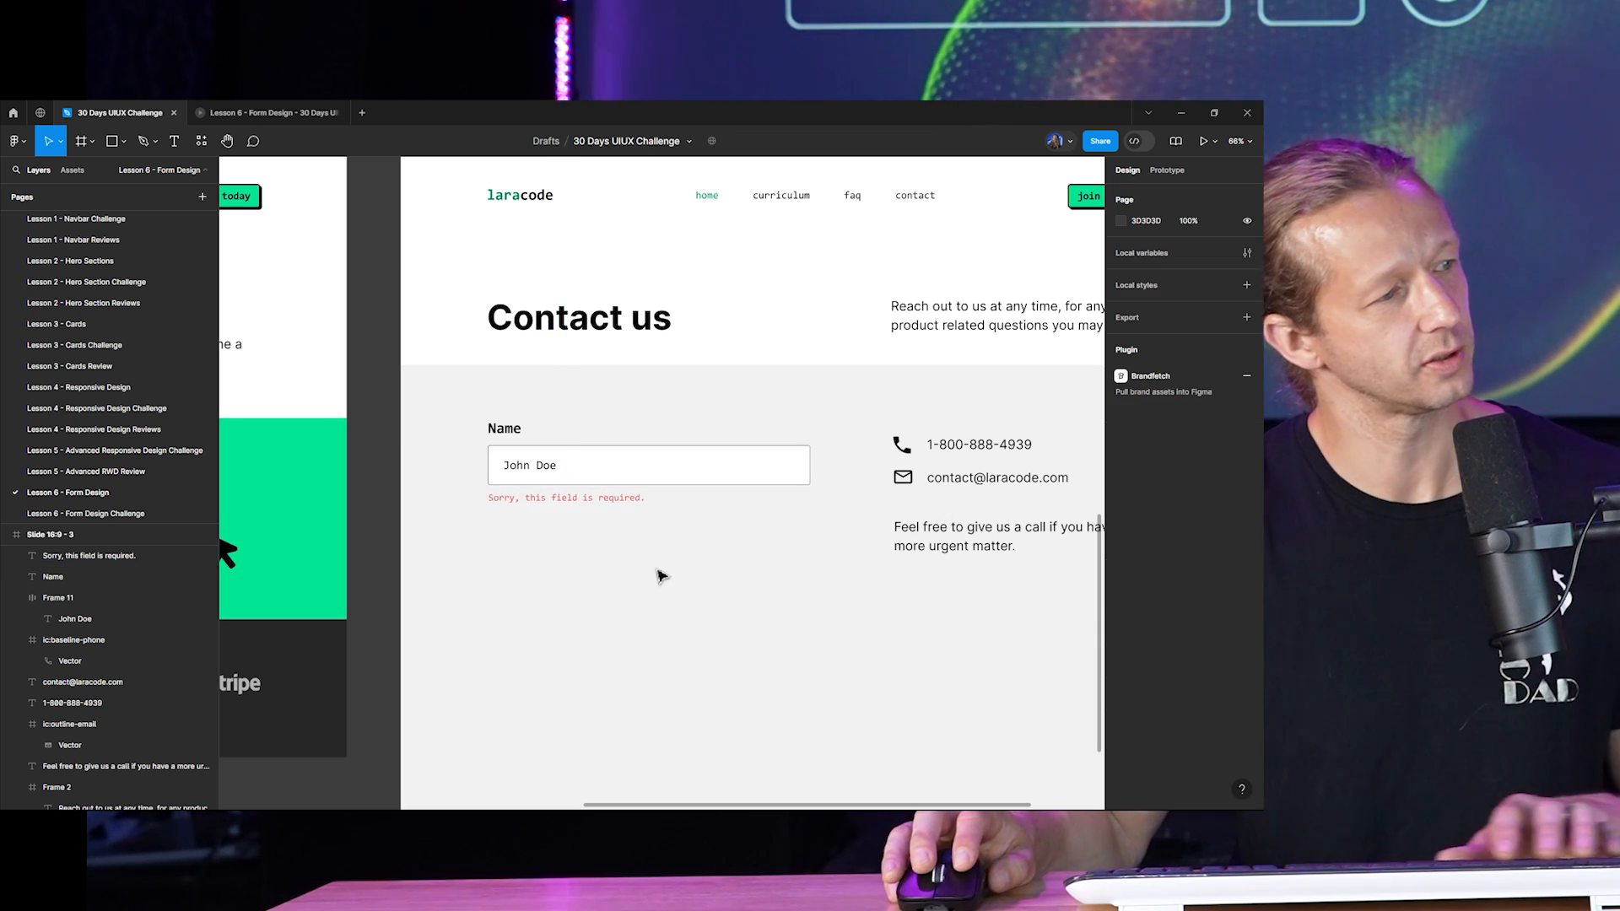
left_click(582, 503)
left_click(1146, 481)
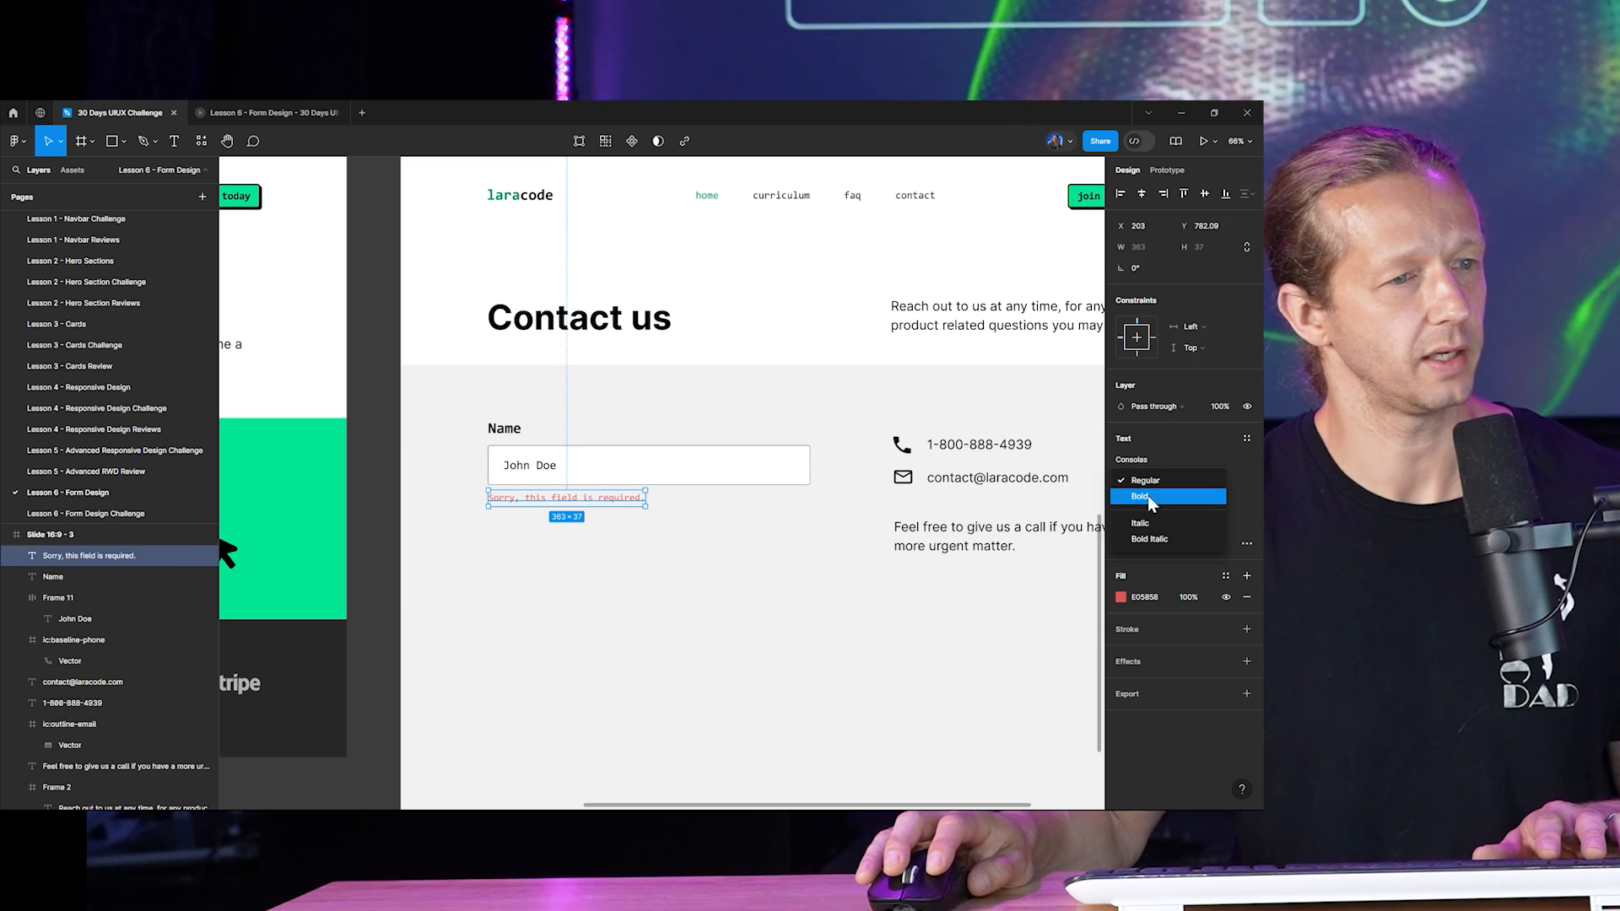
left_click(788, 568)
left_click(611, 574)
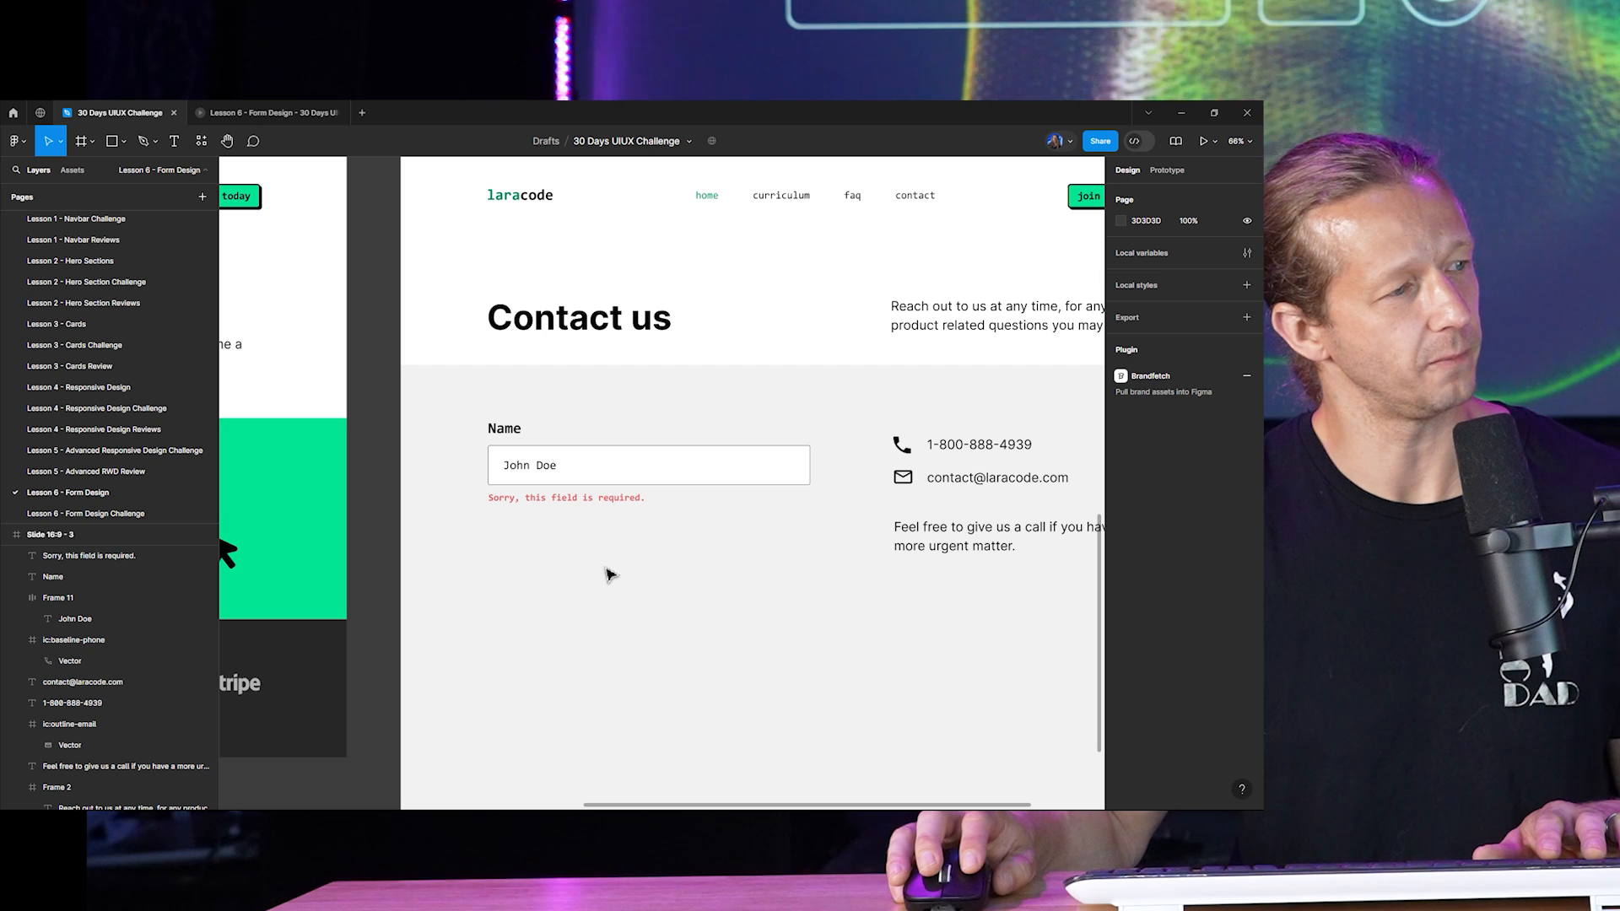
Compare the bold error message with the Name label and the text around it on the Contact us page.
scroll(610, 574, "down", 5)
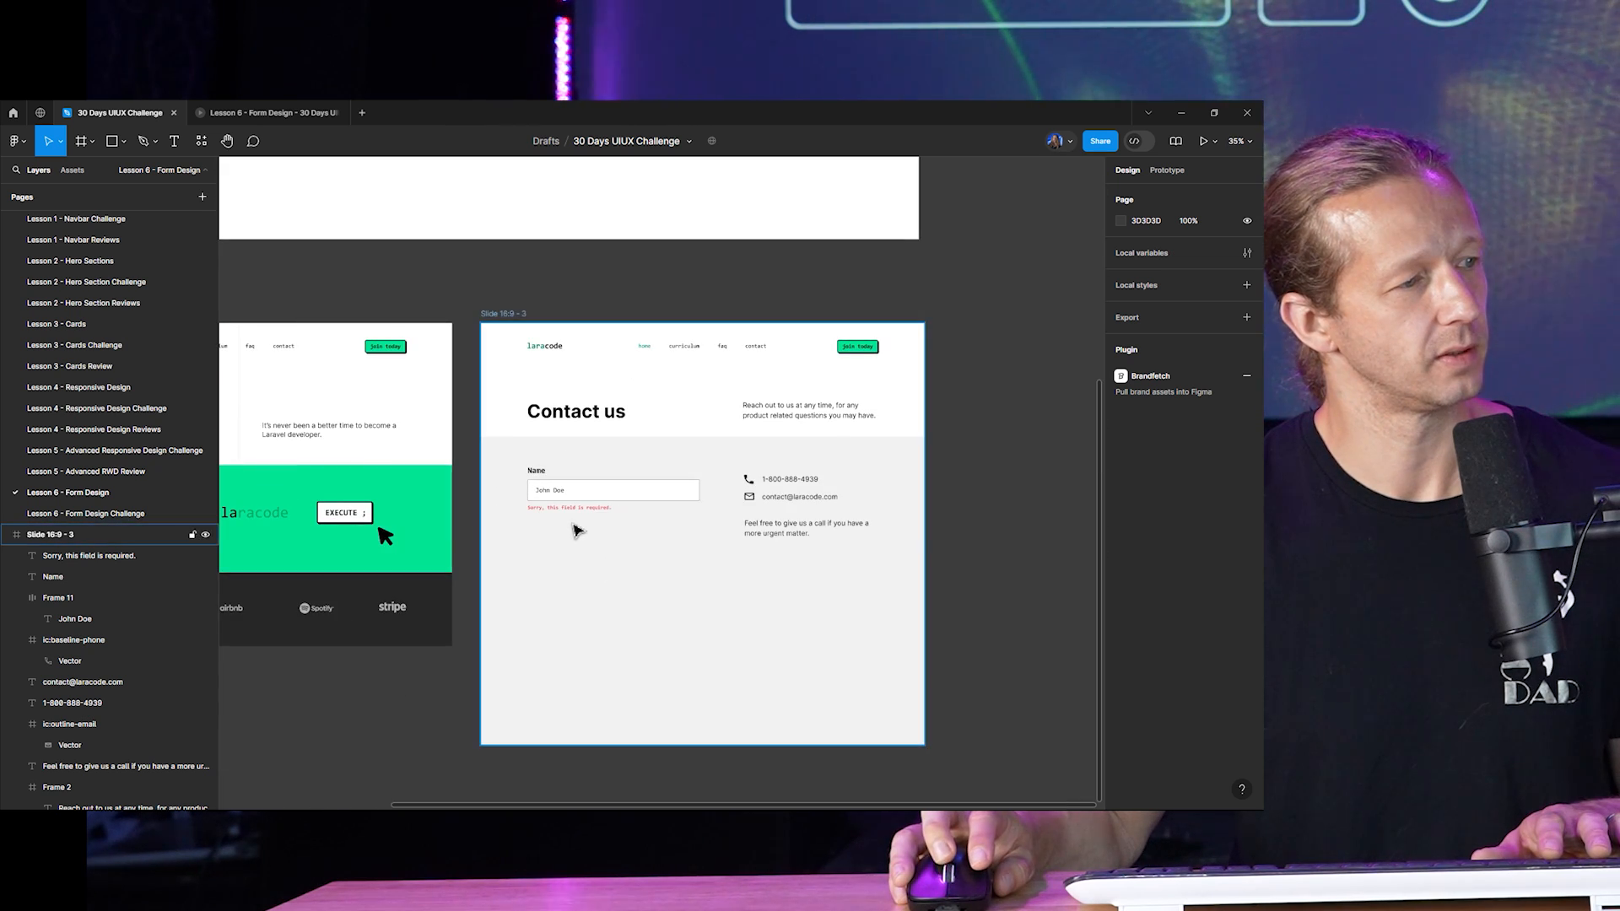
scroll(576, 529, "up", 5)
left_click(571, 506)
scroll(637, 484, "down", 1)
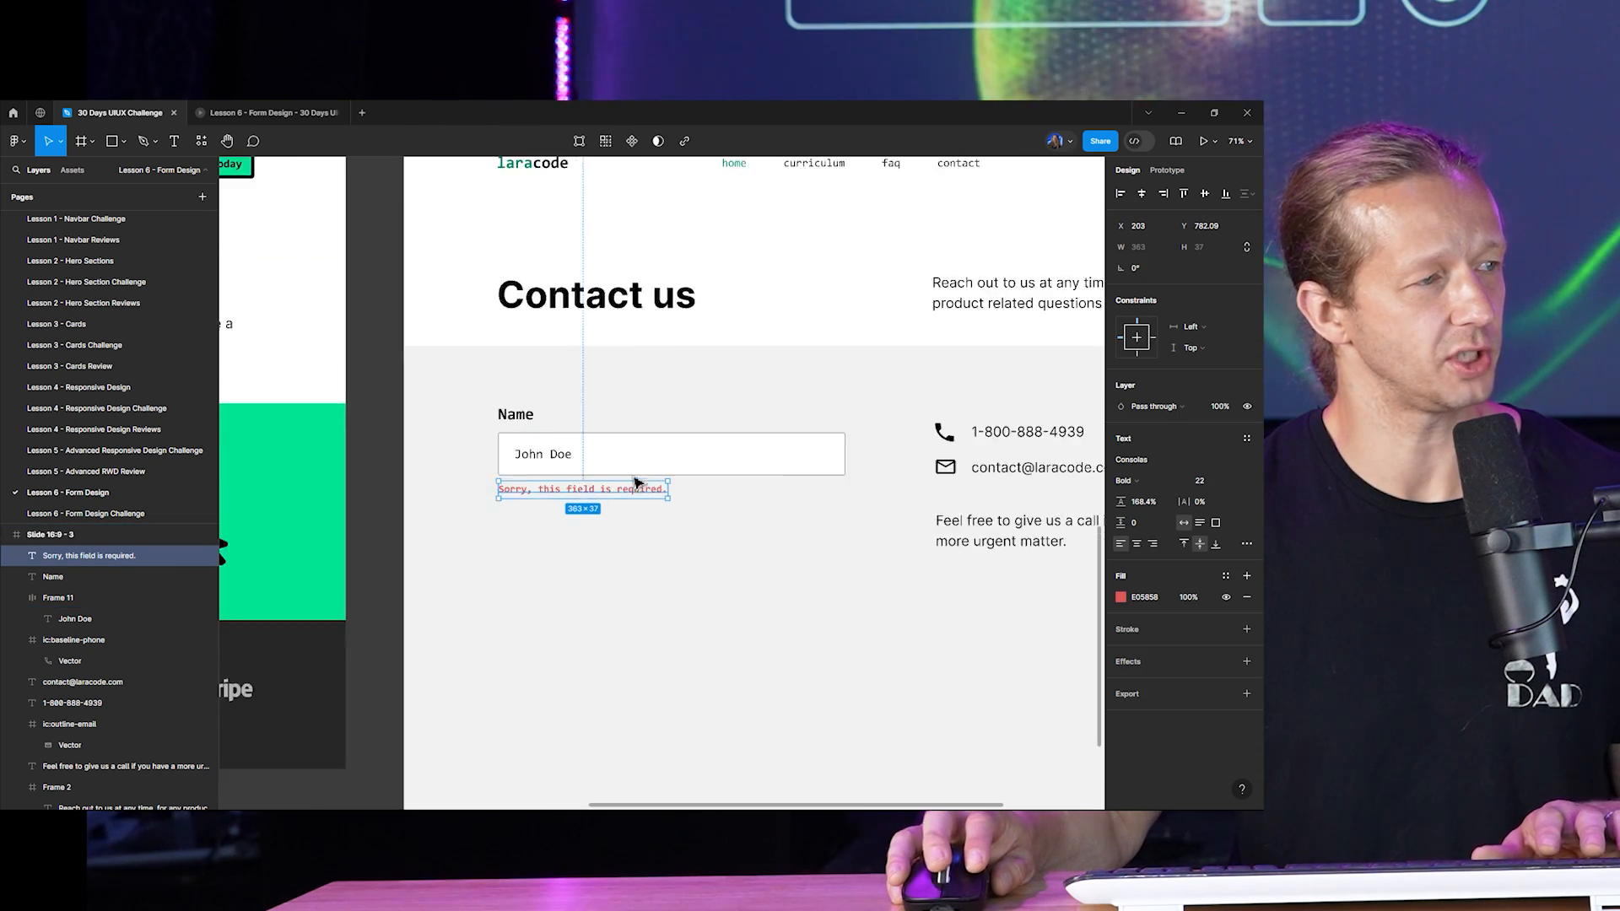
scroll(636, 483, "down", 2)
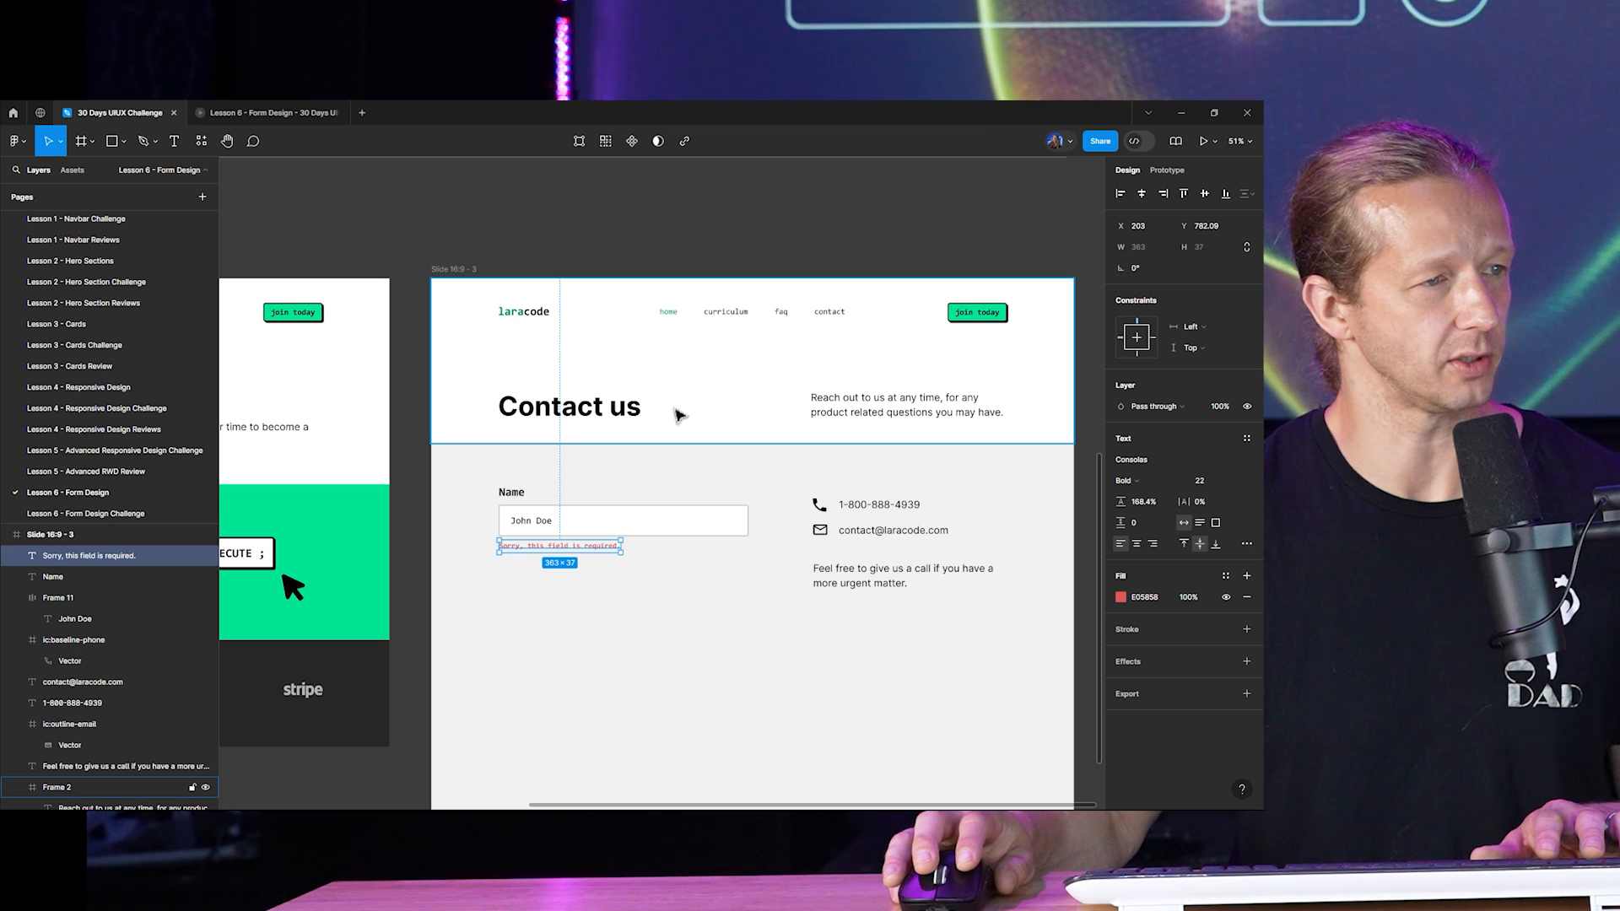
left_click(881, 411)
left_click(517, 494)
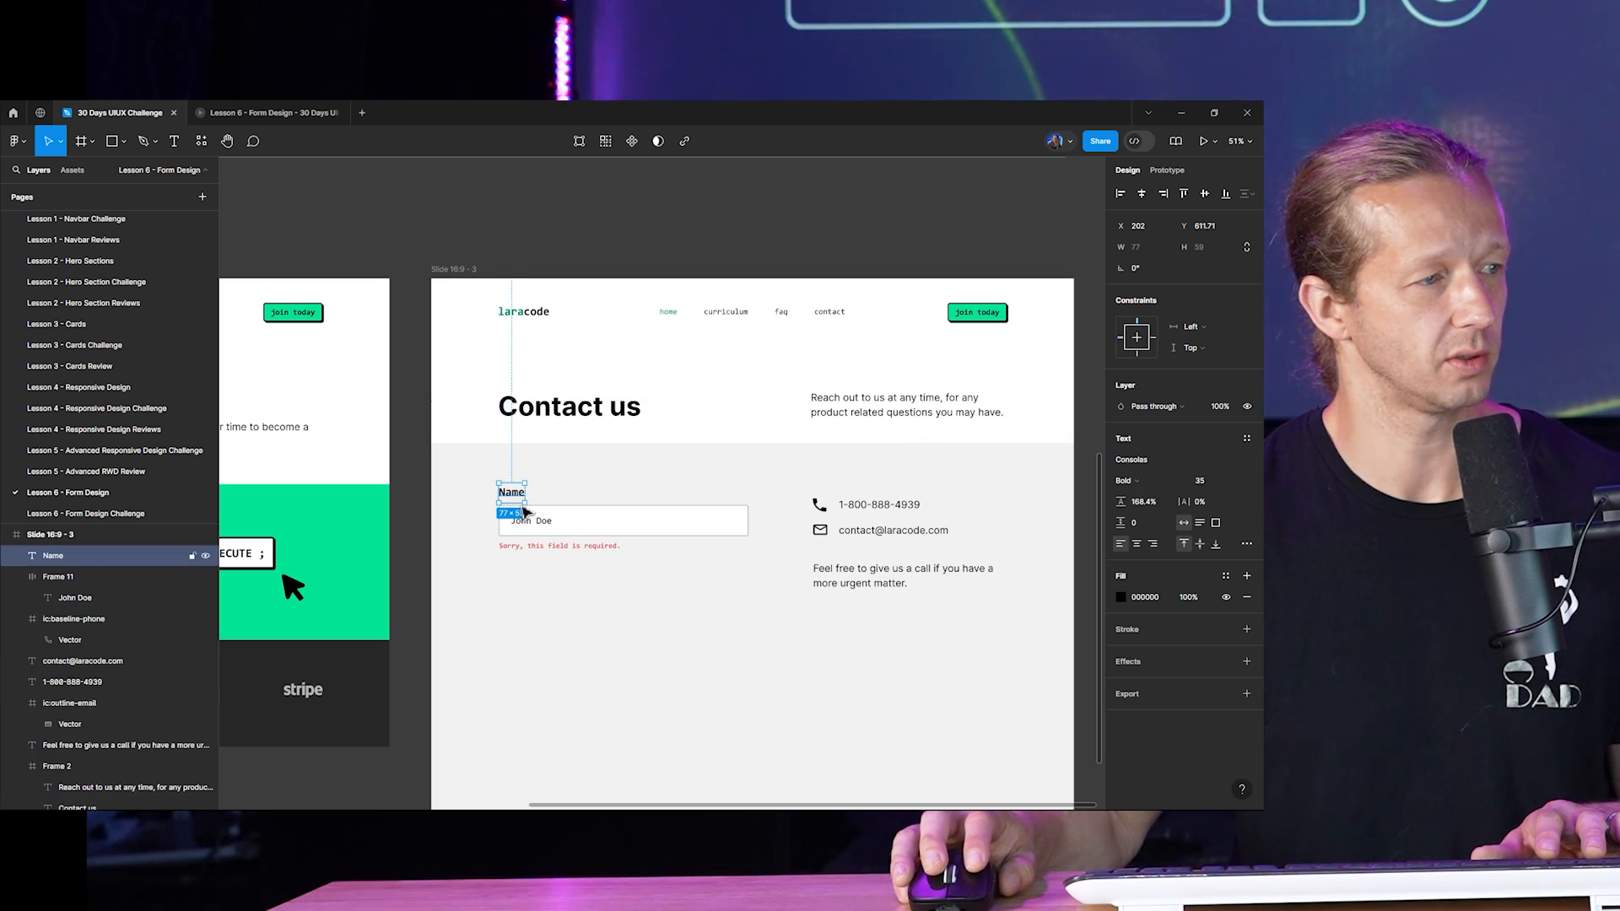
key("Escape")
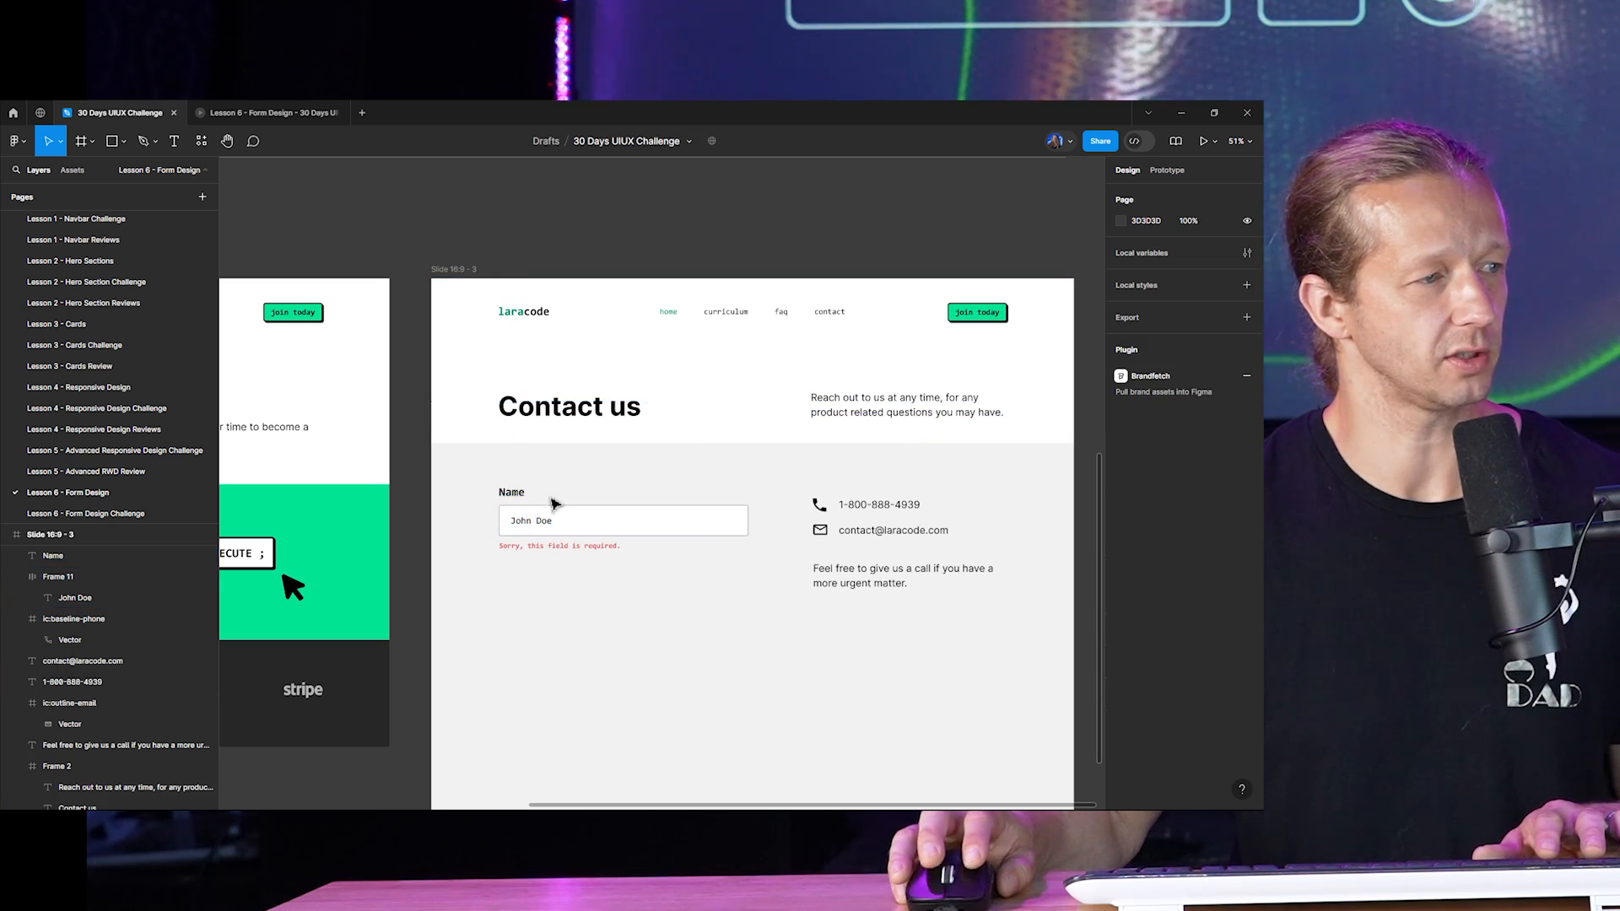
Change the font of both the Name label and the error message to Inter.
scroll(537, 511, "up", 5)
left_click(503, 489)
left_click(530, 595, "shift")
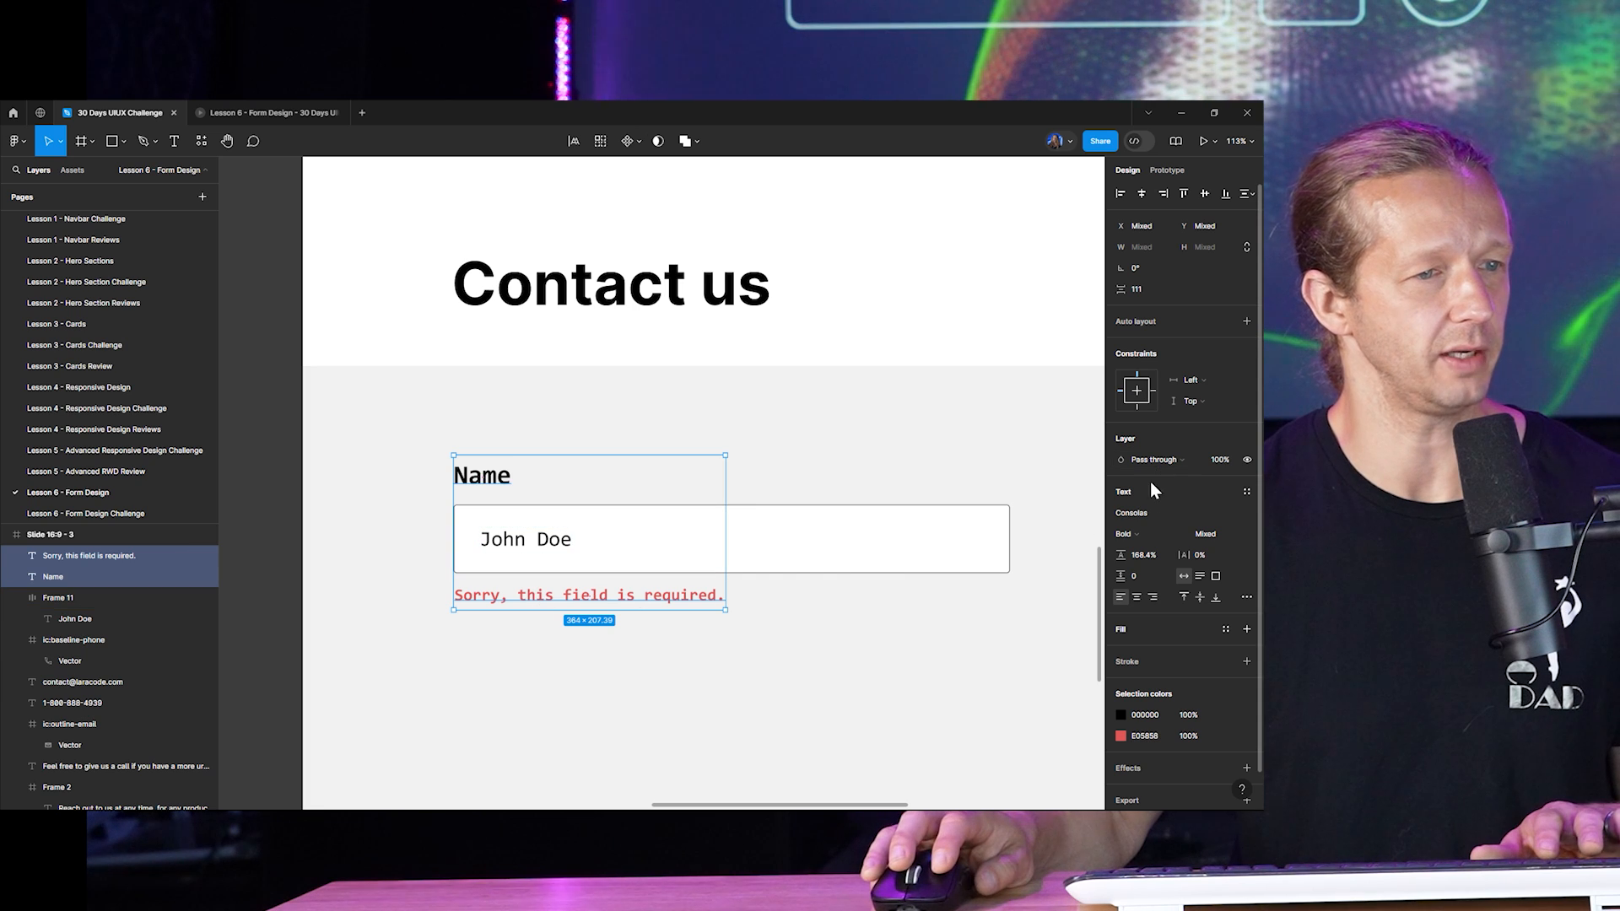
left_click(1142, 512)
type("Inter")
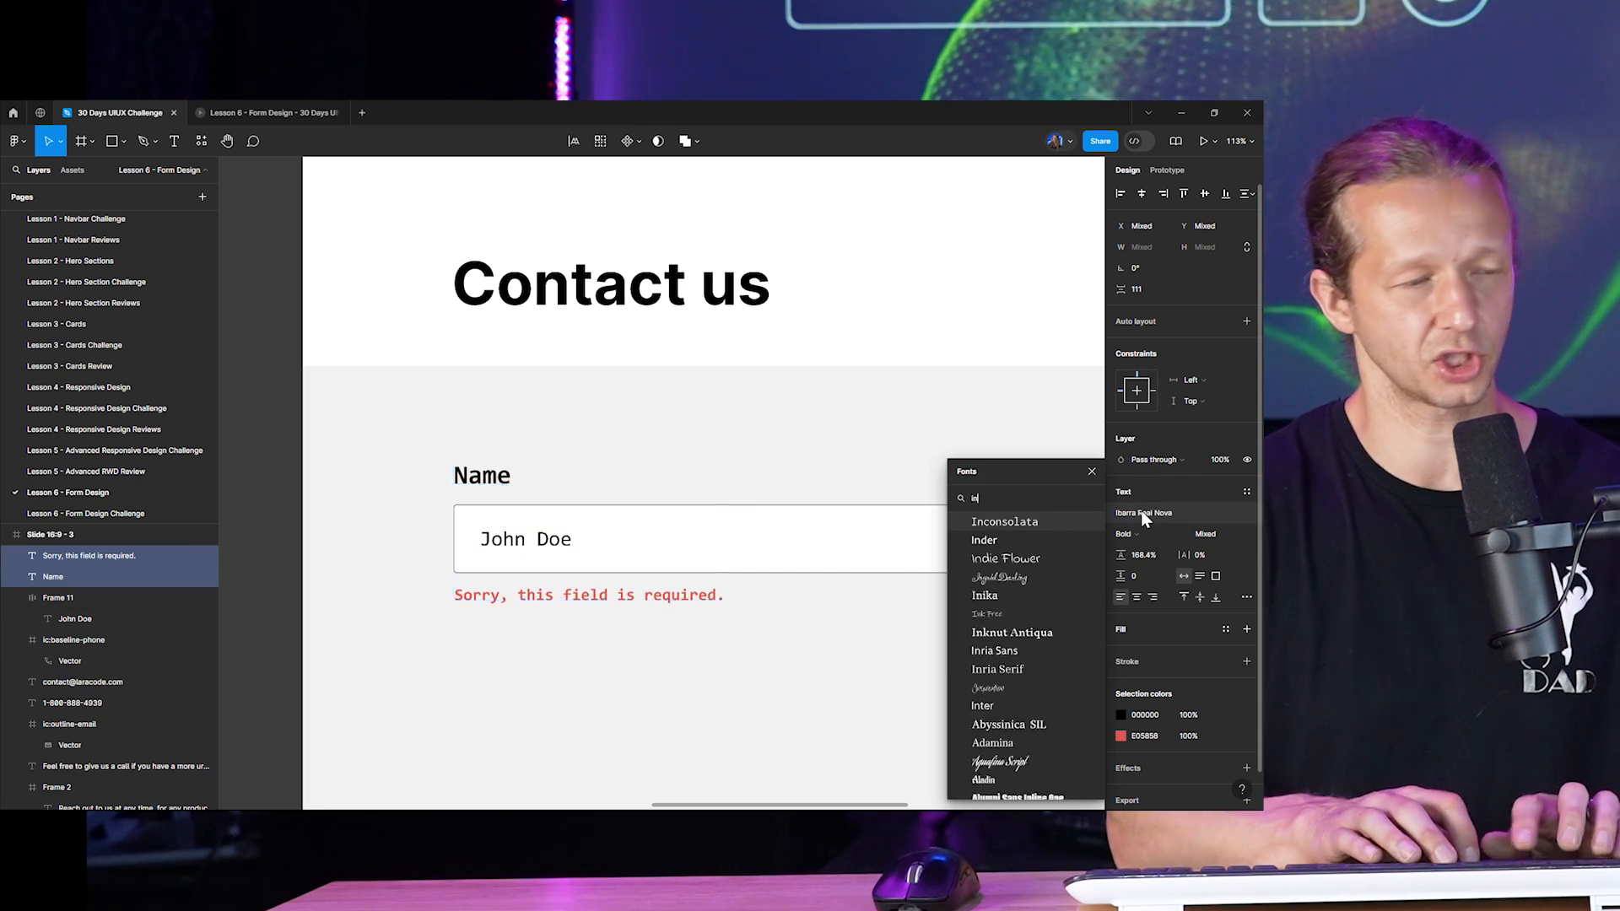
key("Return")
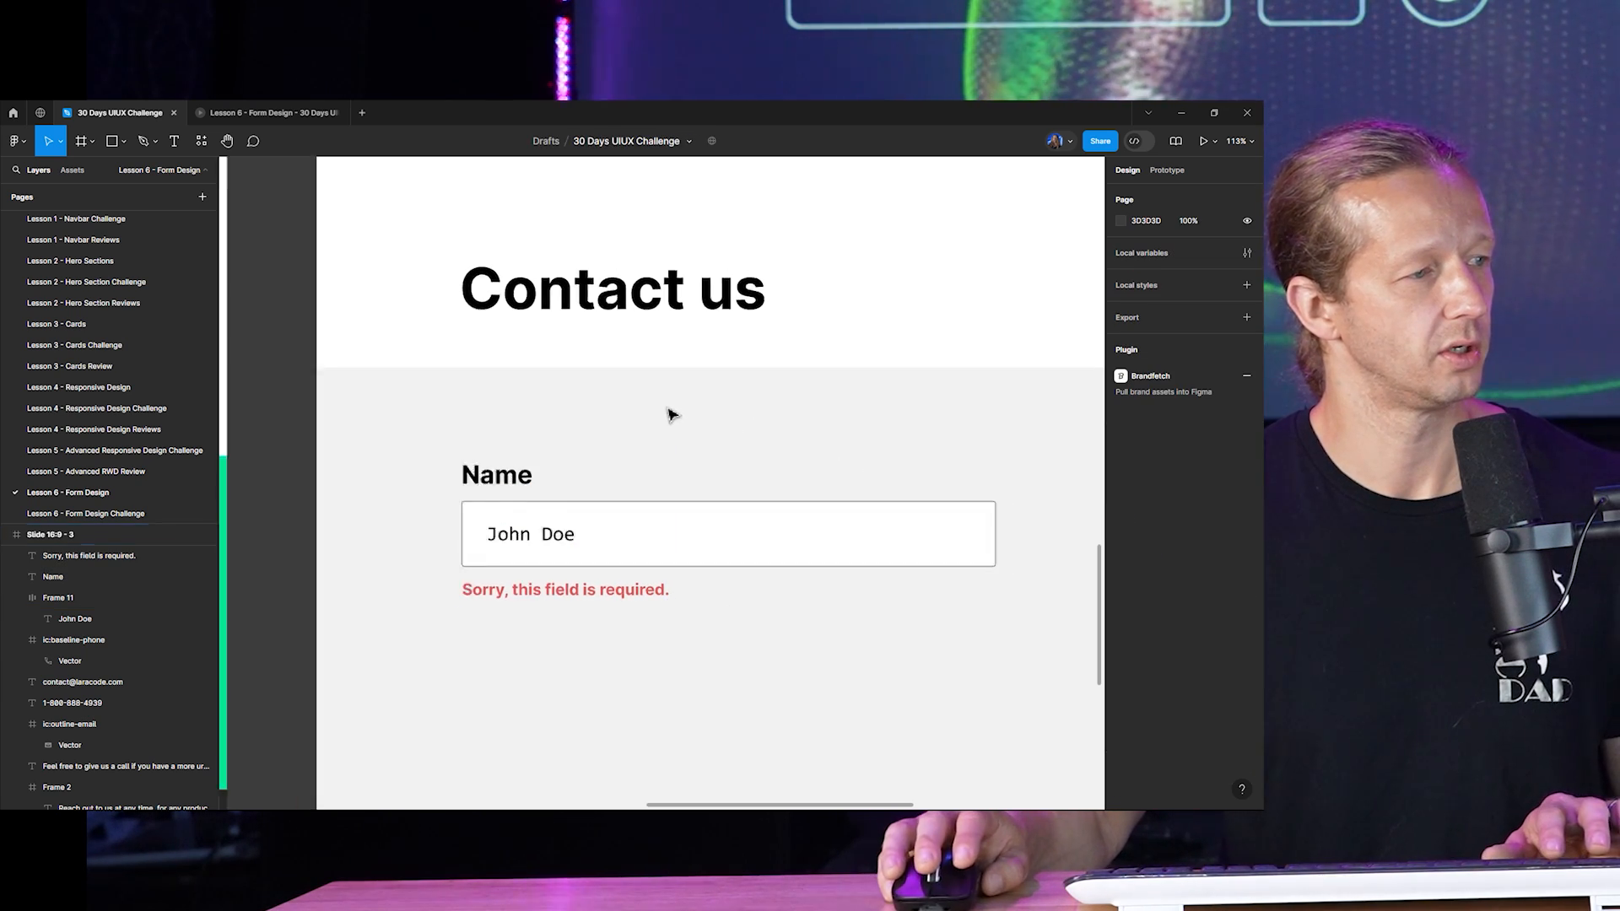
Examine the Inter label and error message against the sample text inside the field, up close and within the whole page.
scroll(687, 408, "down", 5)
scroll(532, 437, "up", 5)
scroll(532, 437, "up", 3)
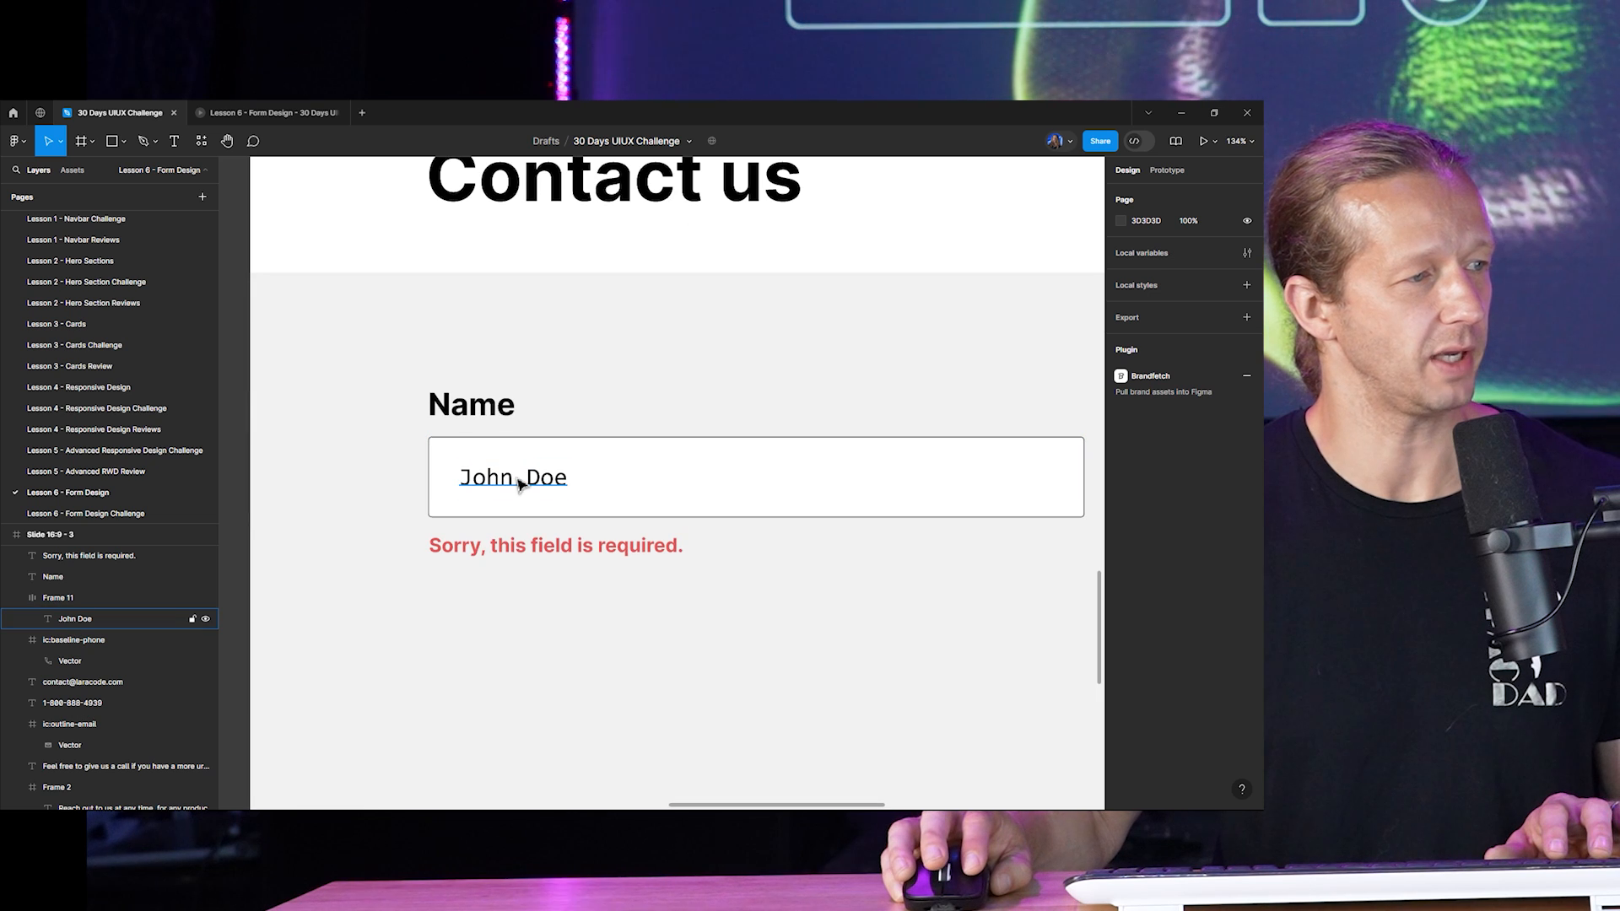
double_click(522, 484)
left_click(644, 397)
scroll(624, 417, "down", 4)
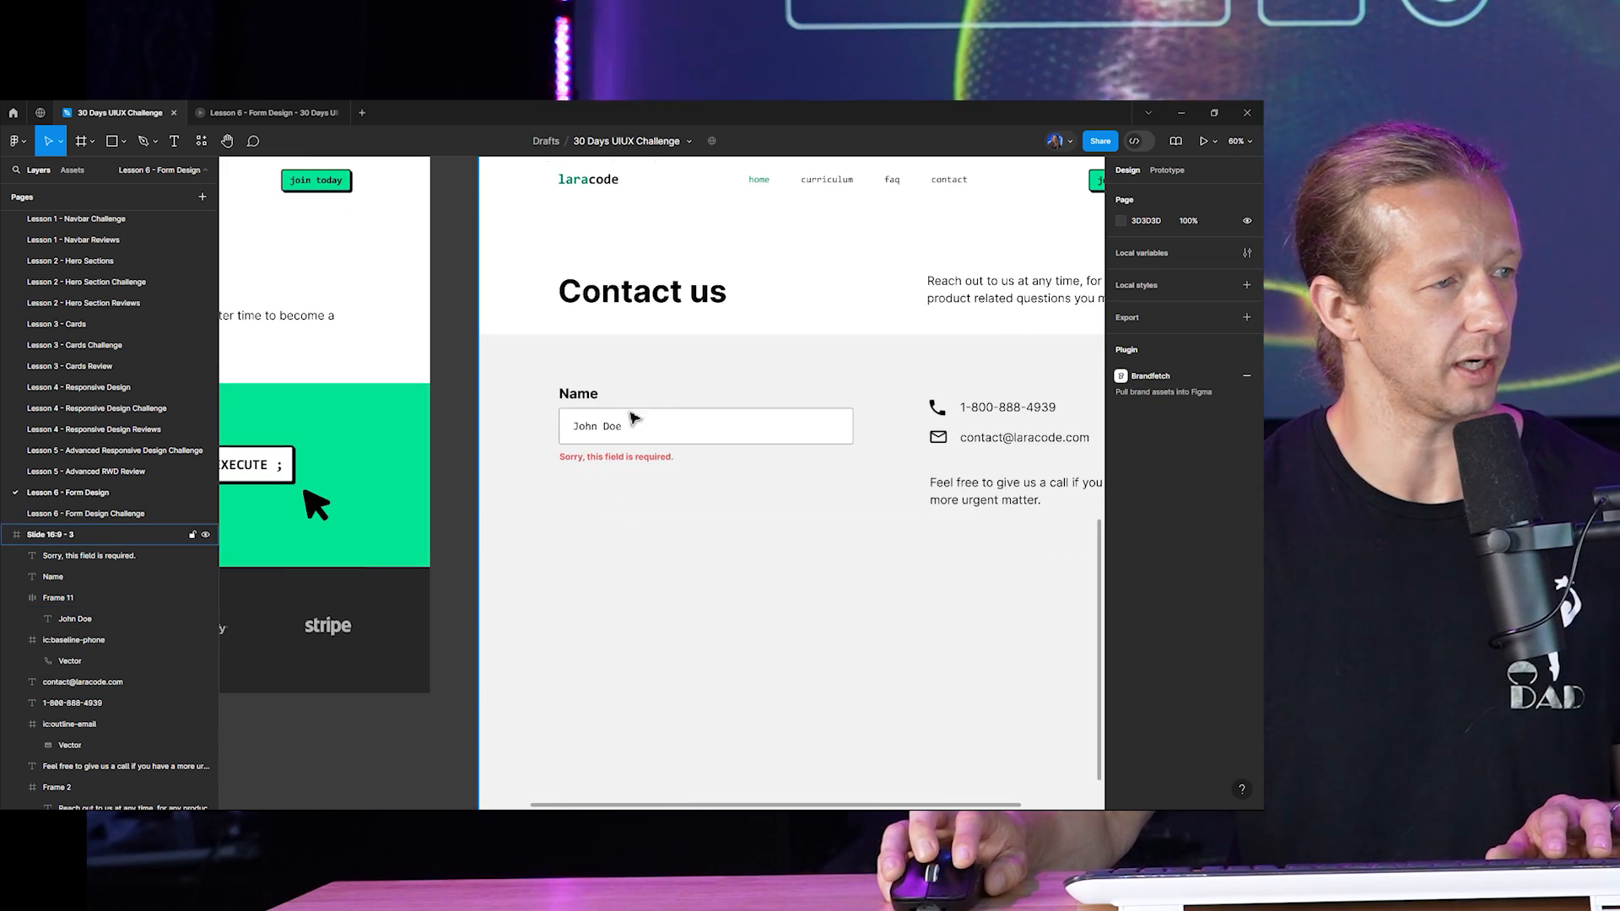
scroll(722, 460, "down", 2)
scroll(591, 489, "up", 3)
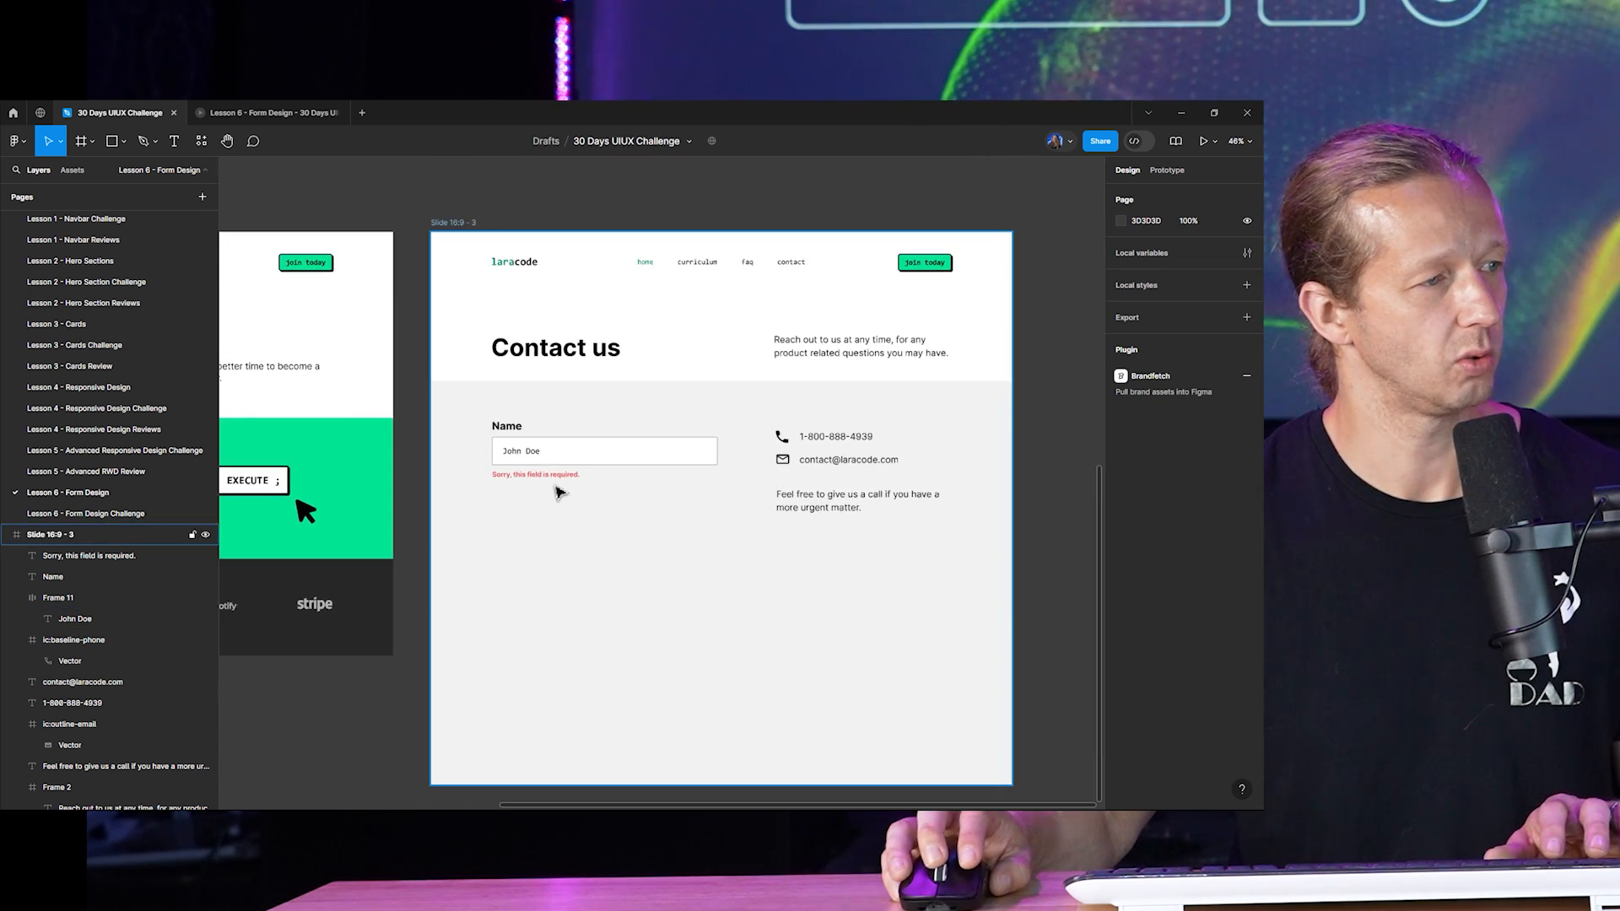
double_click(519, 447)
left_click(639, 384)
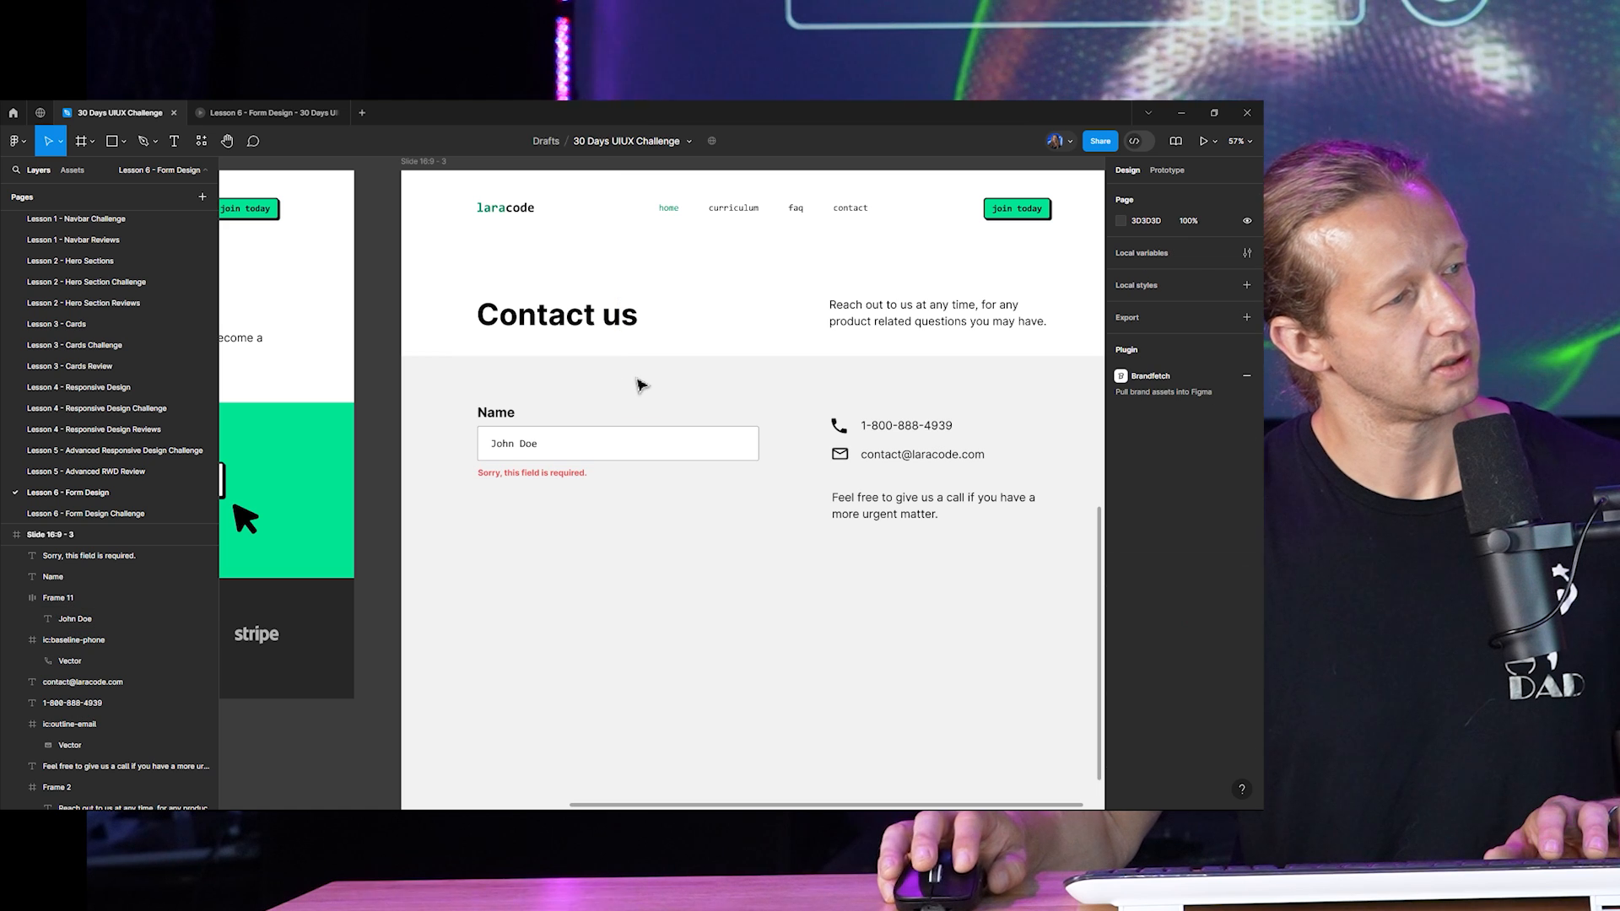
Check the input box's inner padding and nudge the error message slightly down, away from the box.
left_click(626, 445)
scroll(535, 454, "up", 5)
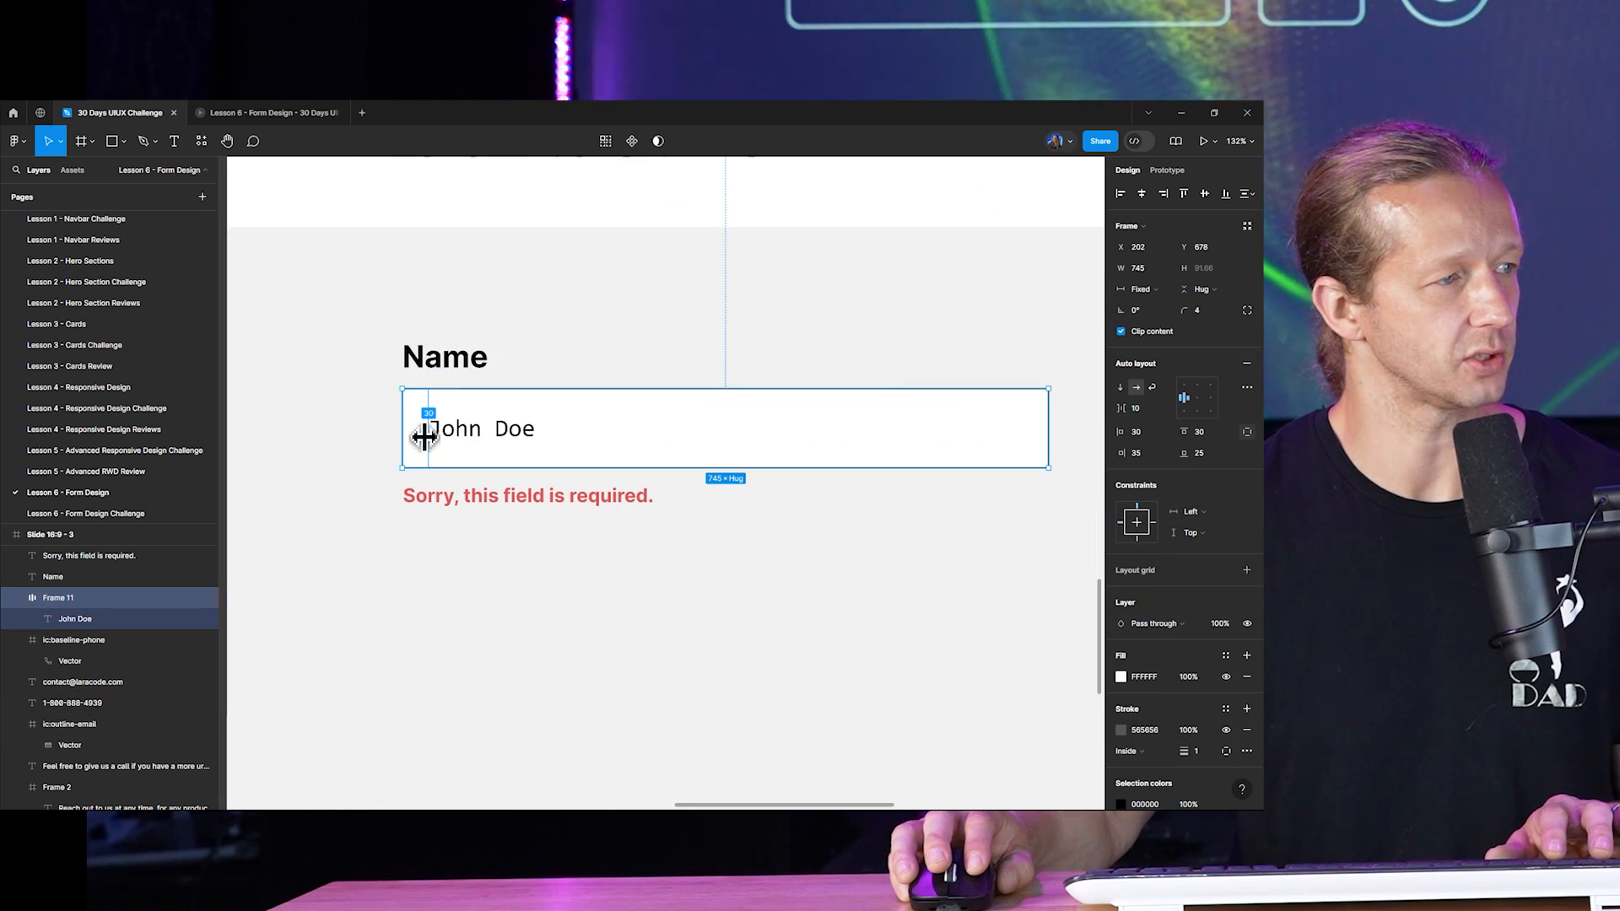
left_click(492, 332)
scroll(604, 351, "down", 5)
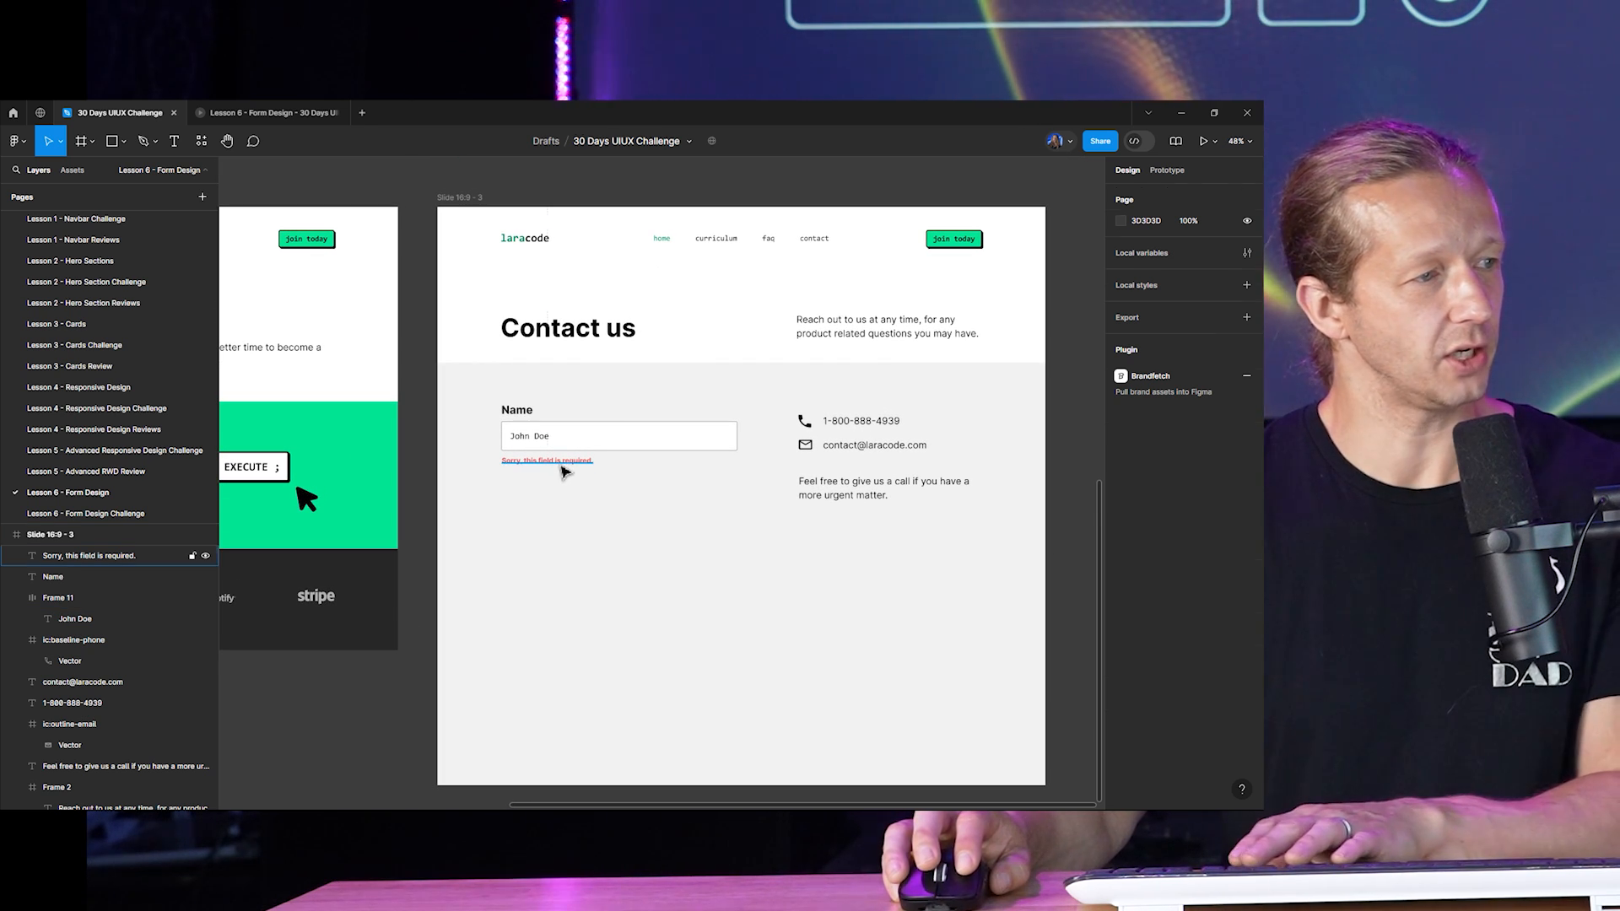
left_click(562, 469)
left_click(641, 499)
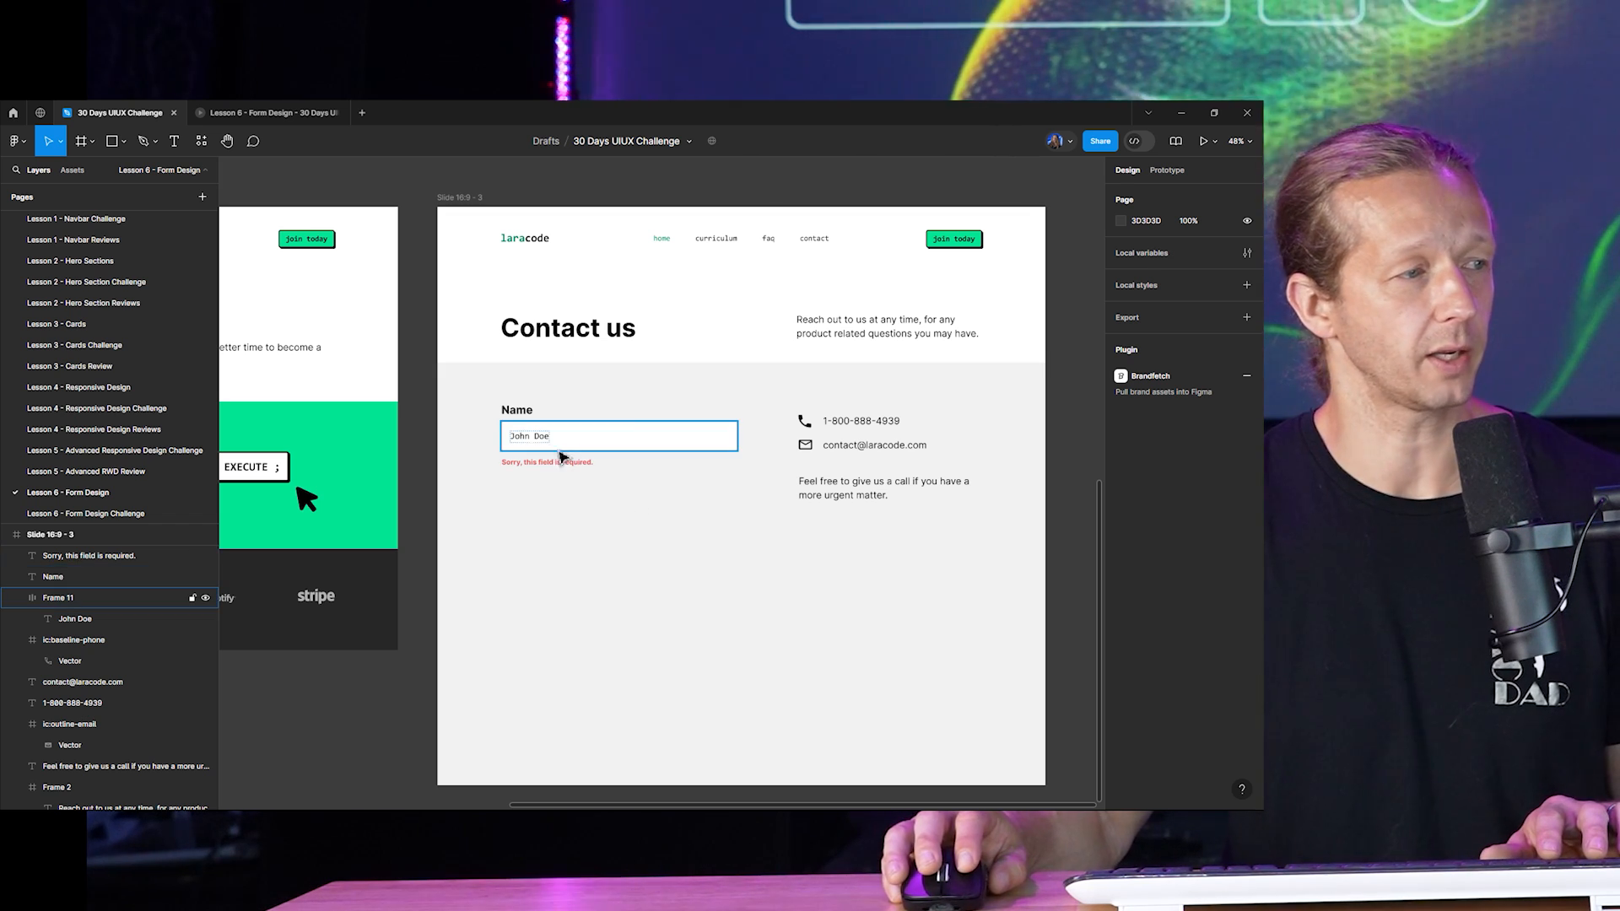
Combine the Name label, input box and error message in one vertical auto layout and try an item spacing of 24.
scroll(506, 431, "up", 5)
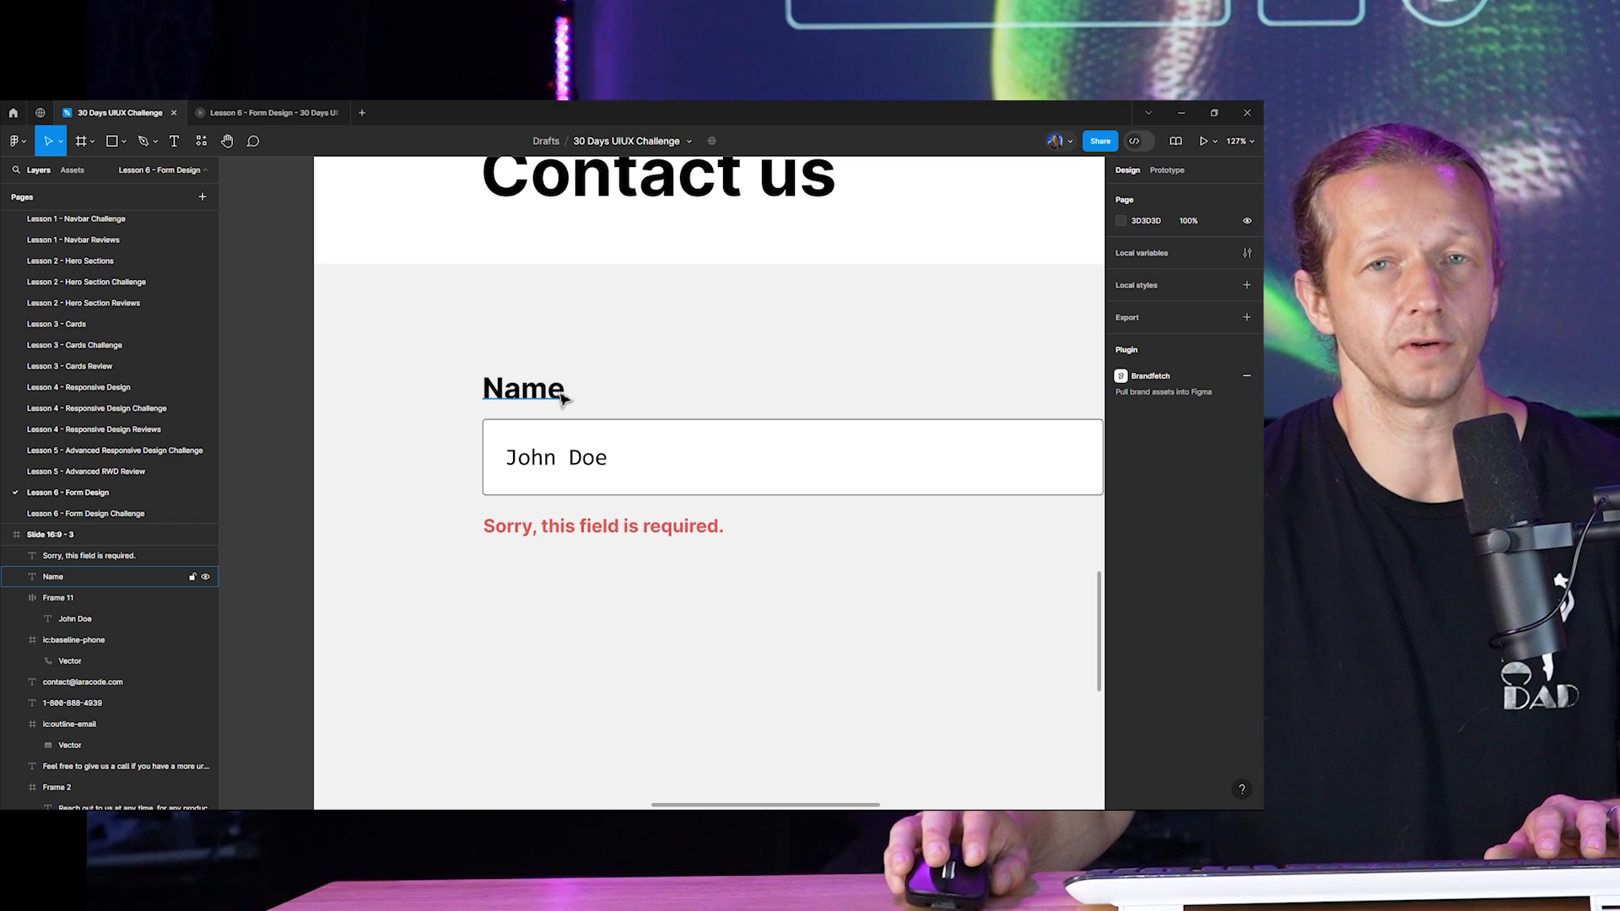
scroll(561, 398, "down", 5)
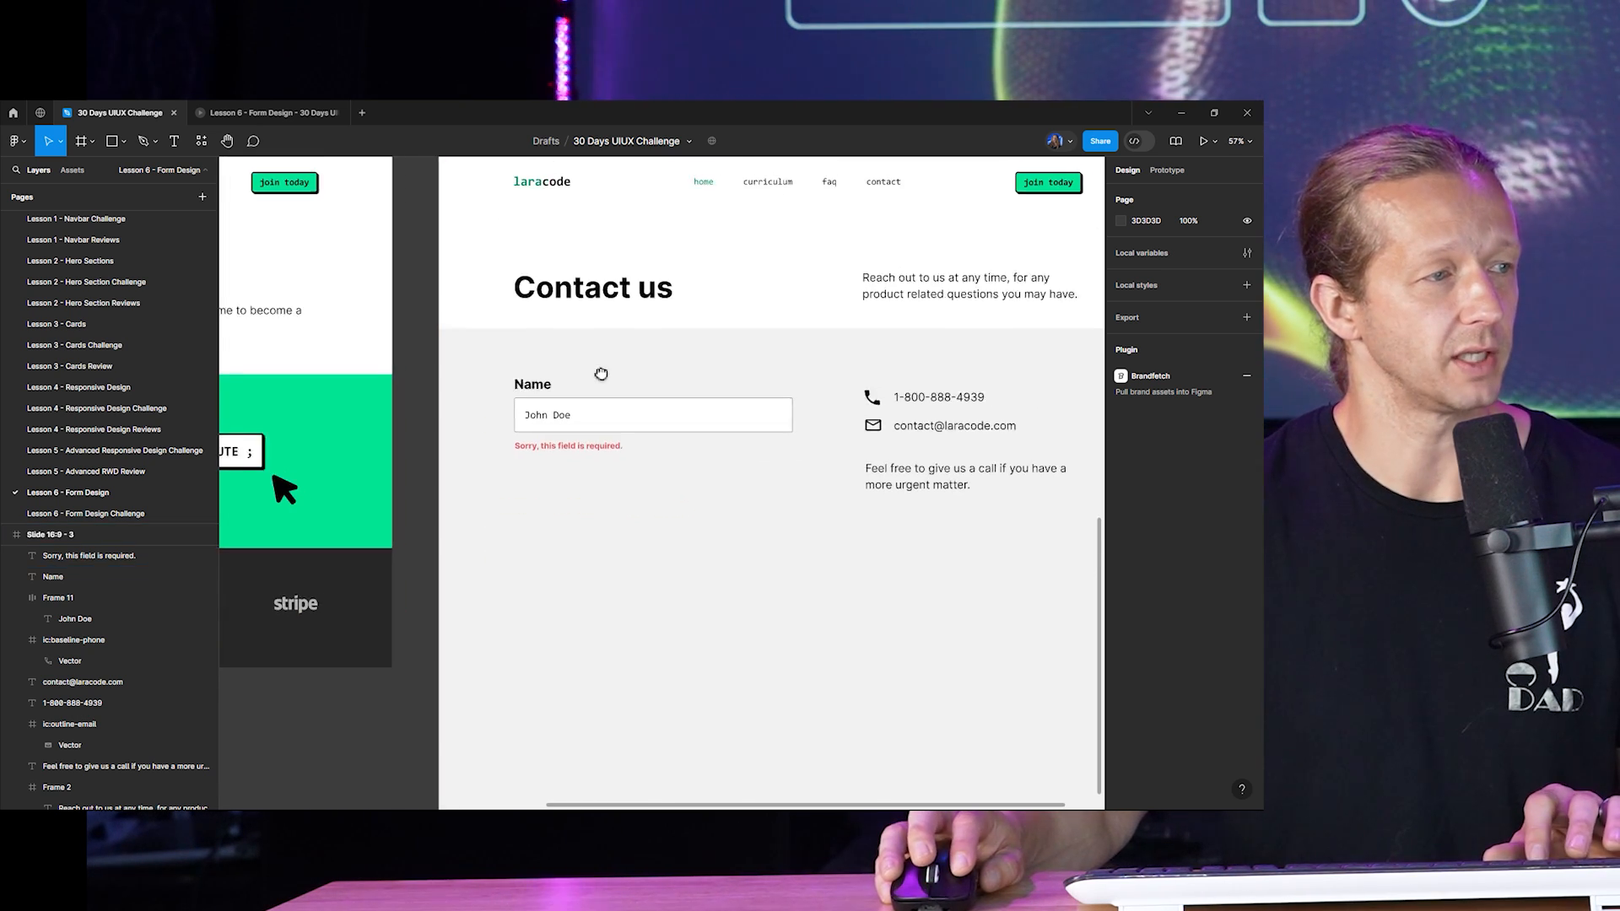
scroll(591, 380, "up", 3)
left_click_drag(412, 389, 839, 537)
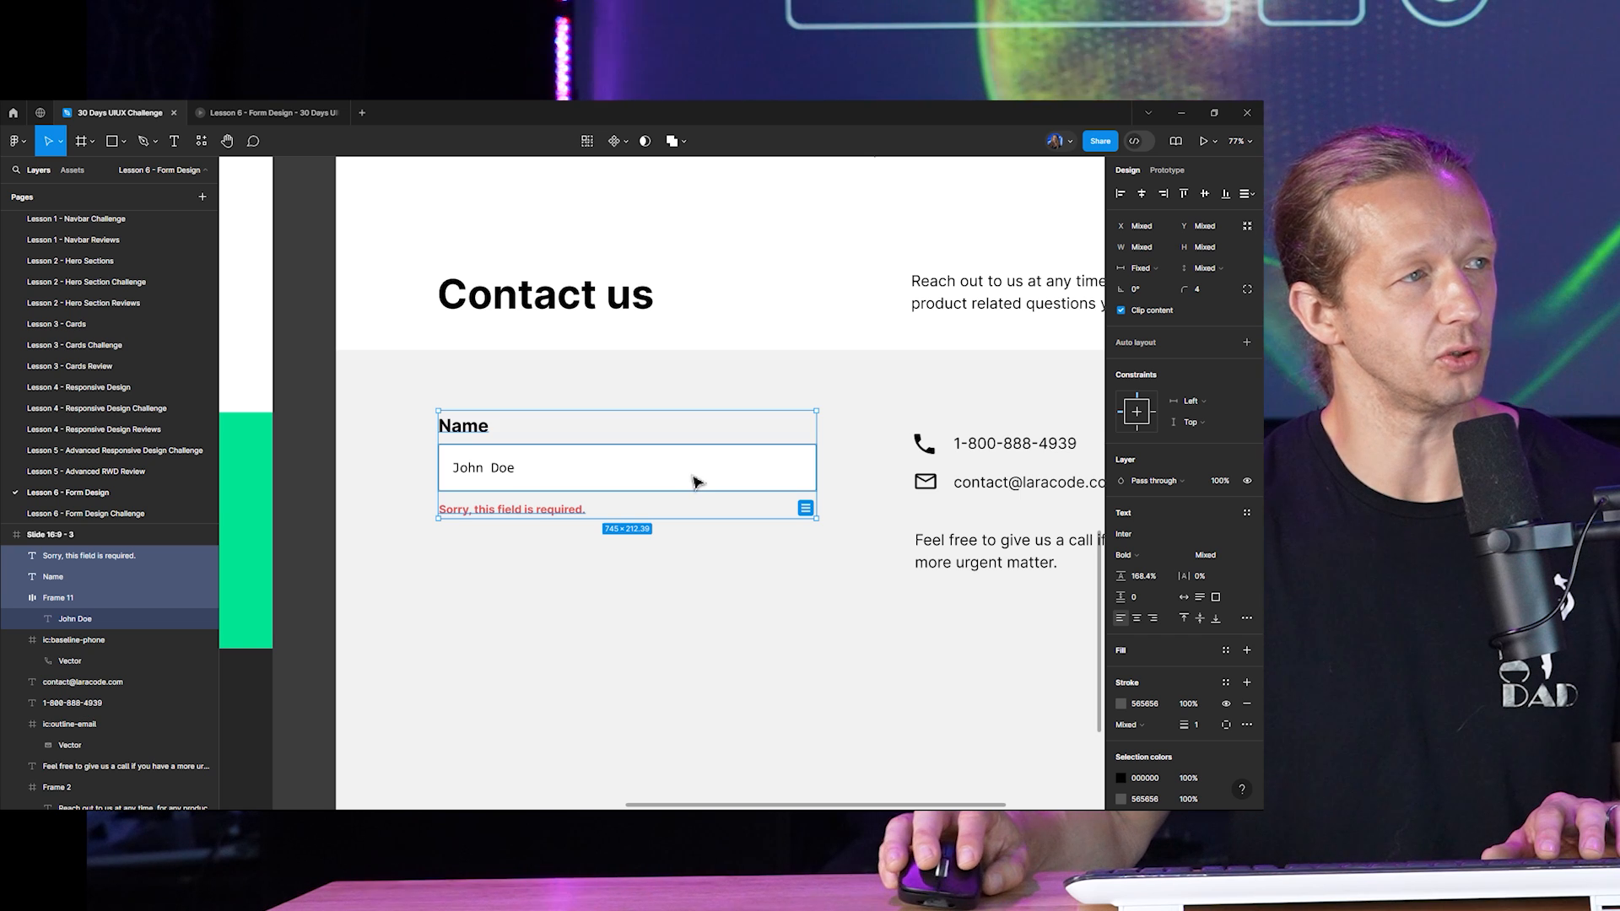
left_click(1244, 343)
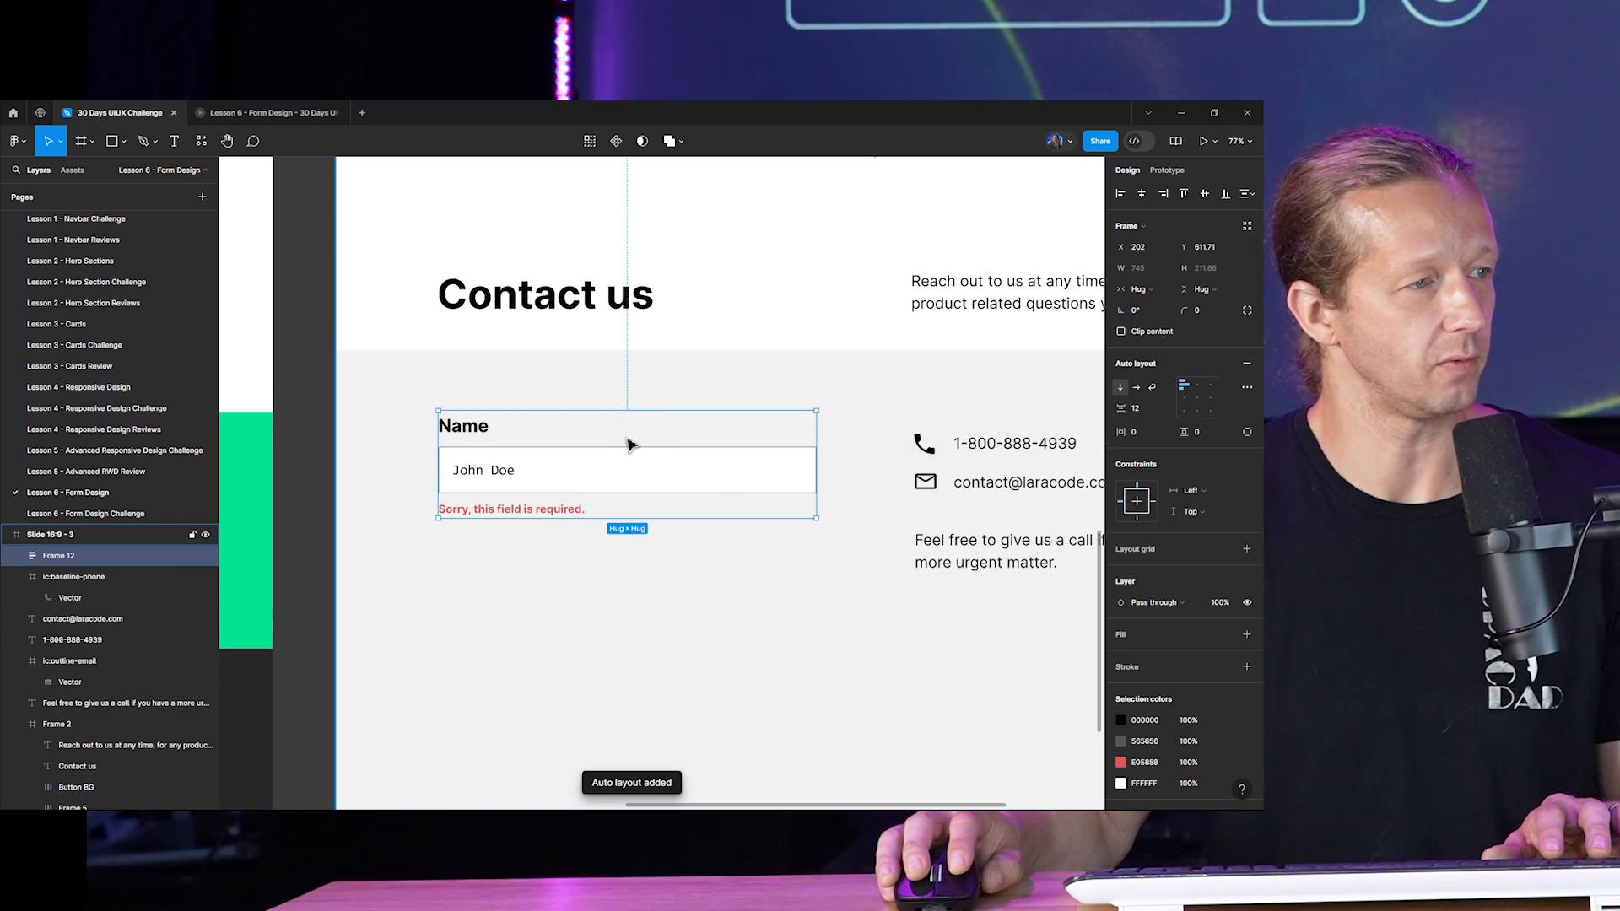
left_click(634, 600)
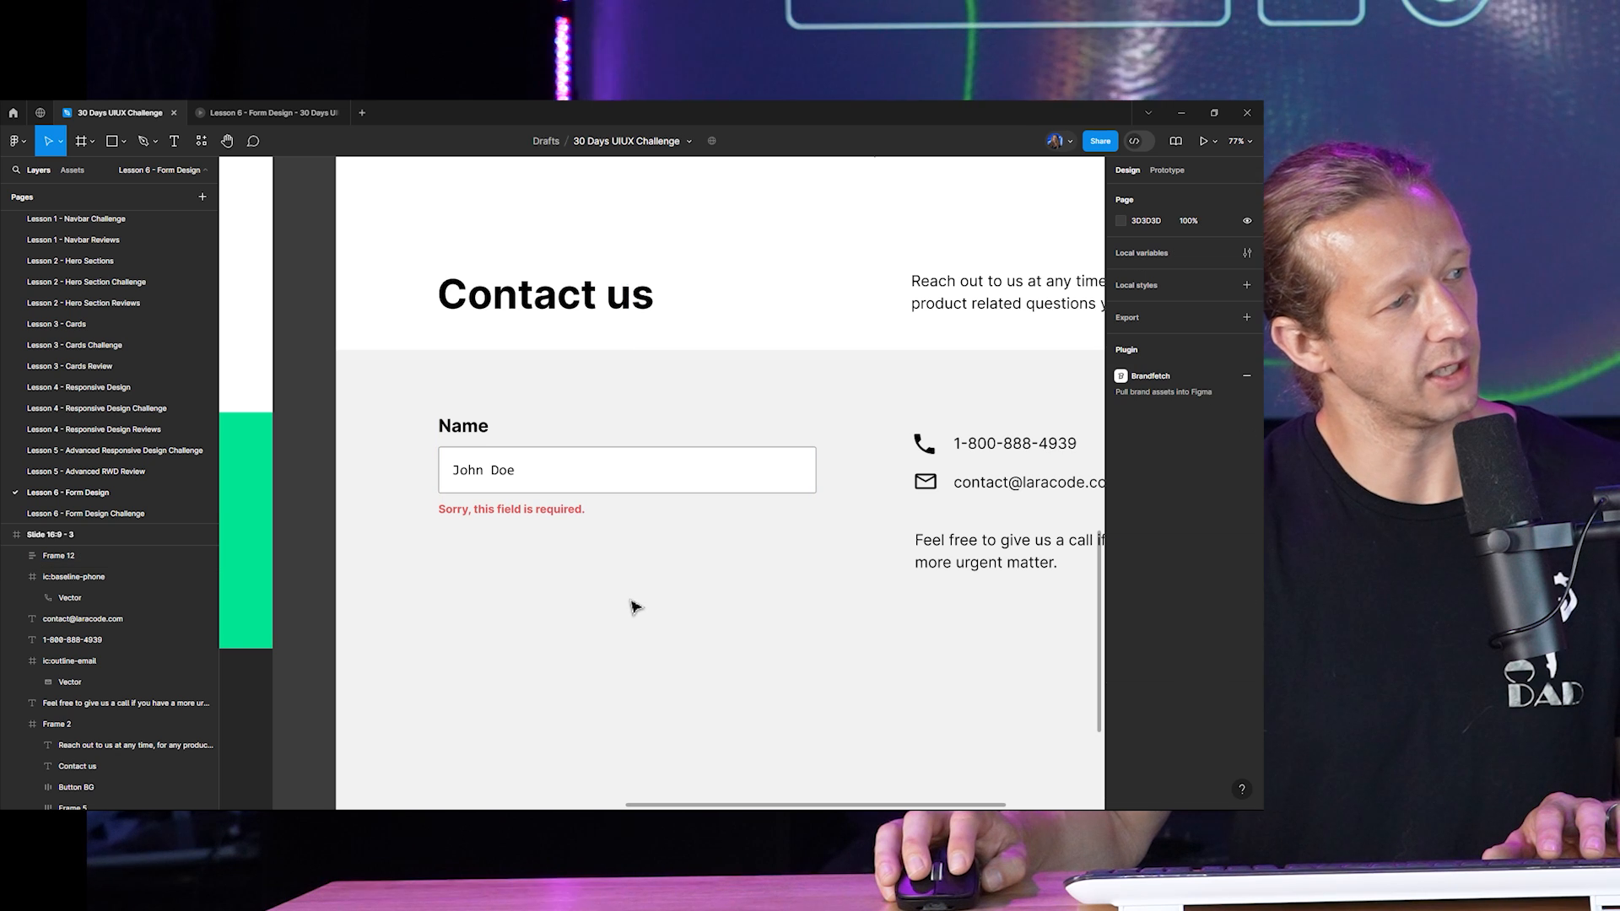
left_click(662, 479)
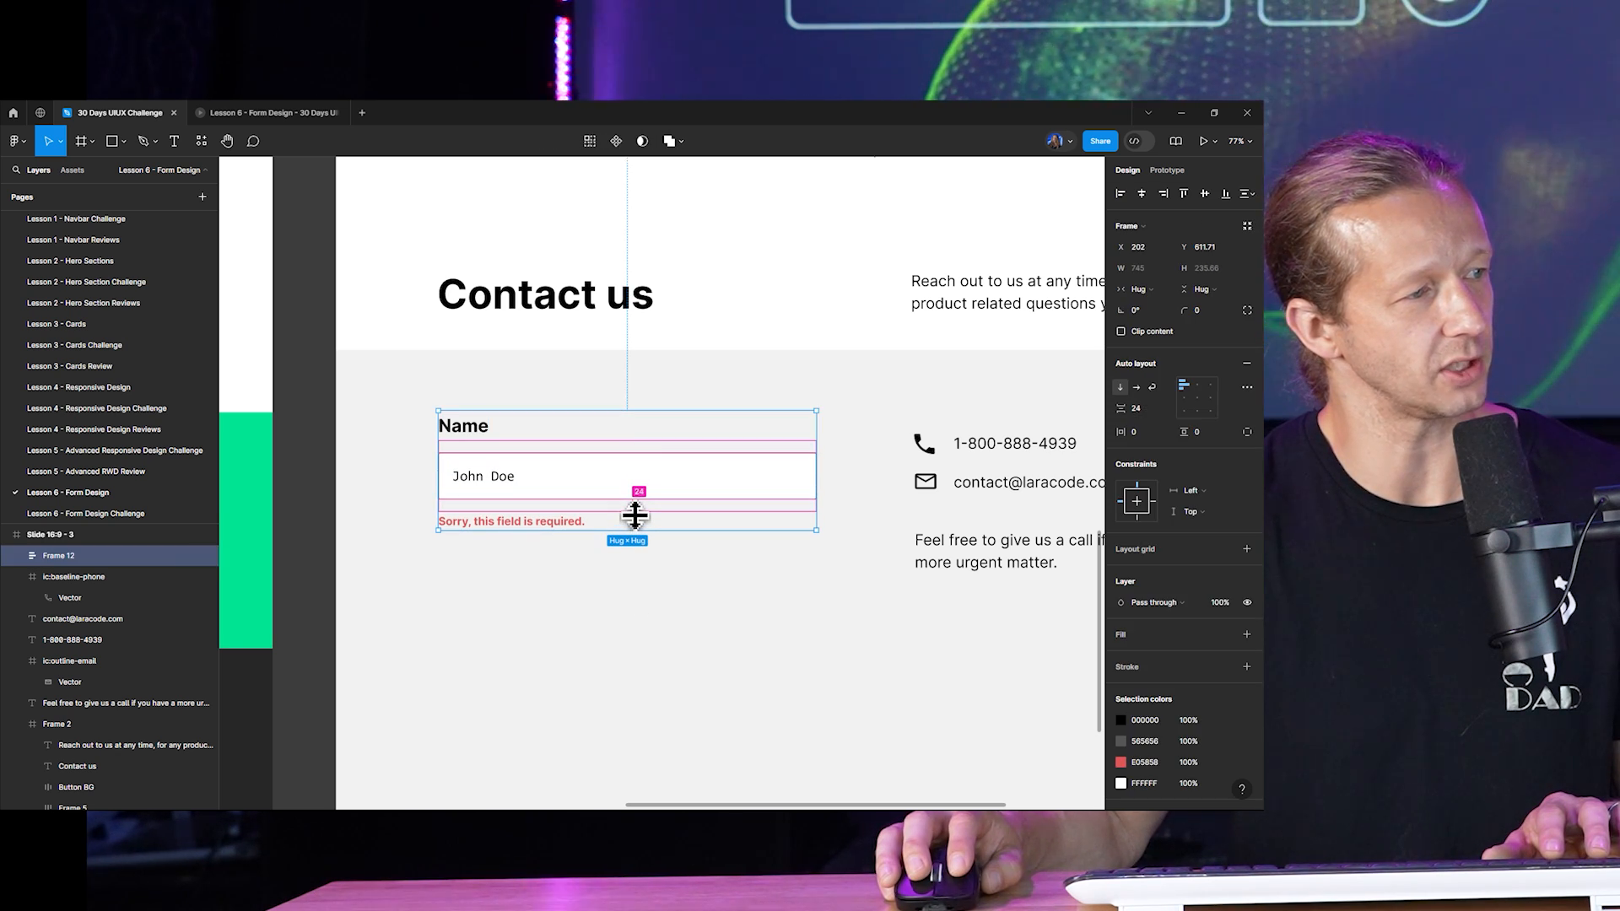
left_click(689, 598)
Turn the complete Name field group into a component and add a second variant to it.
left_click(662, 474)
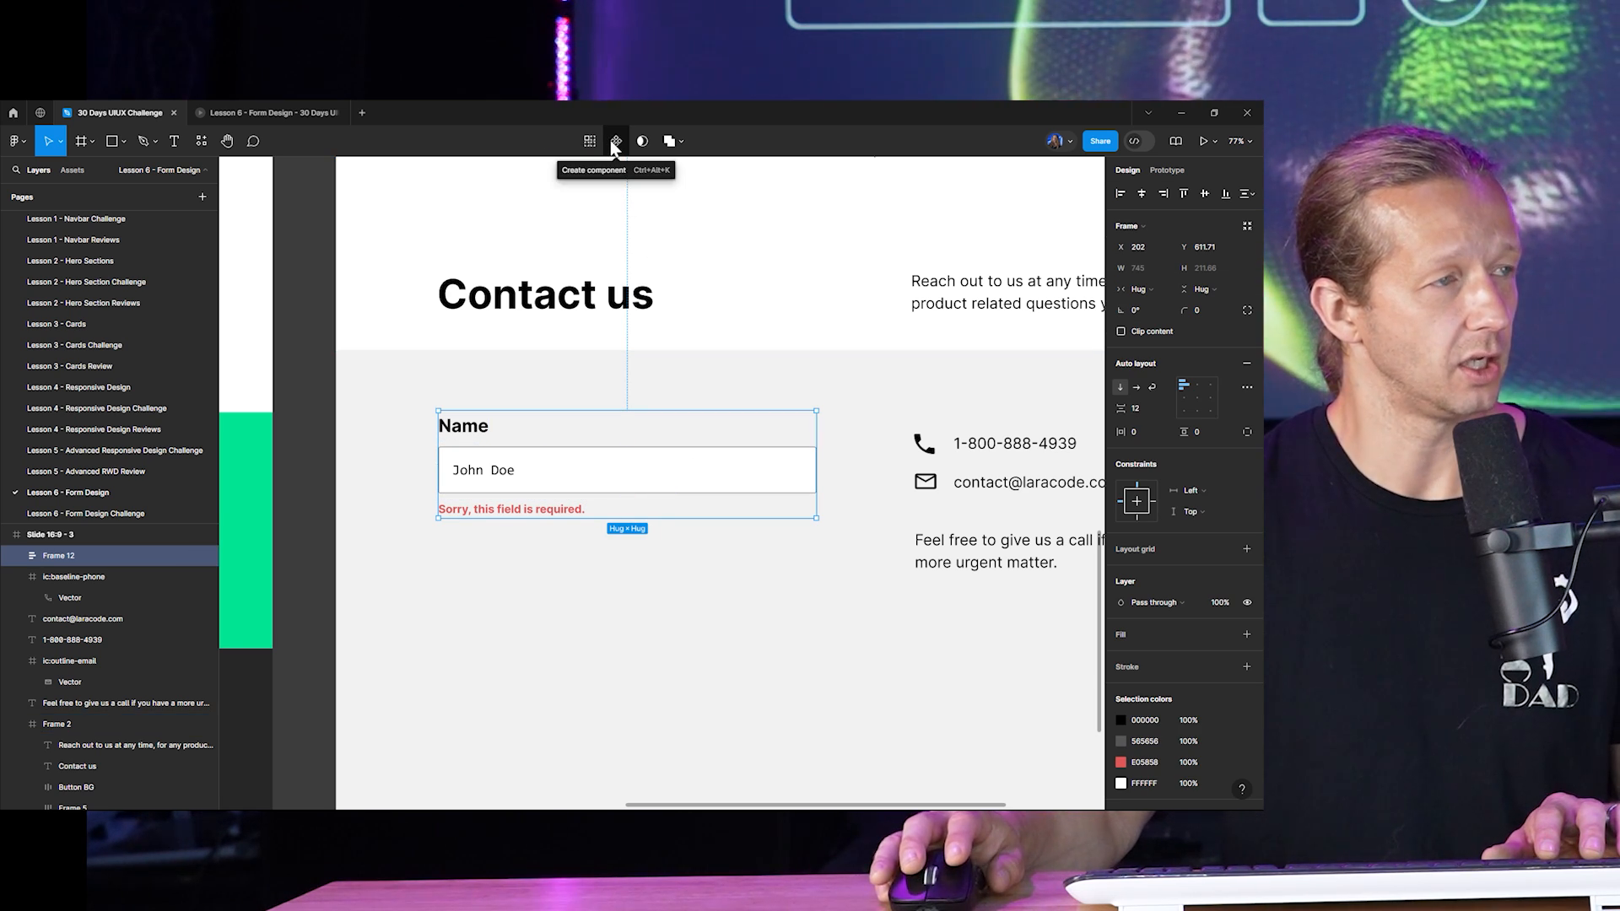
left_click(615, 141)
scroll(586, 333, "down", 5)
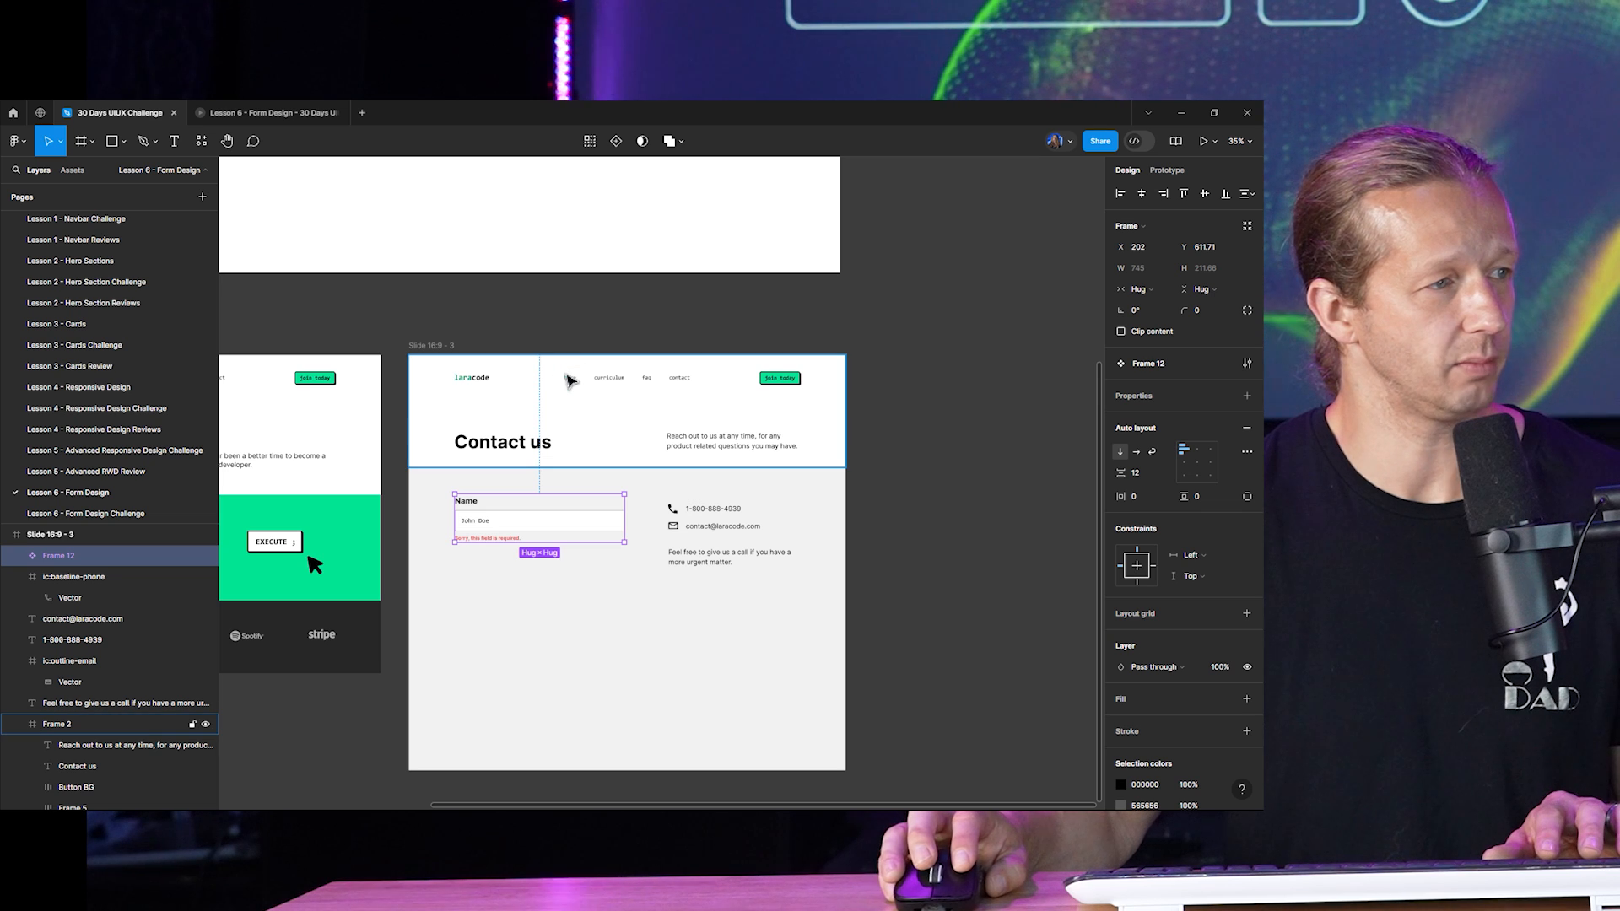
left_click(619, 147)
left_click(591, 467)
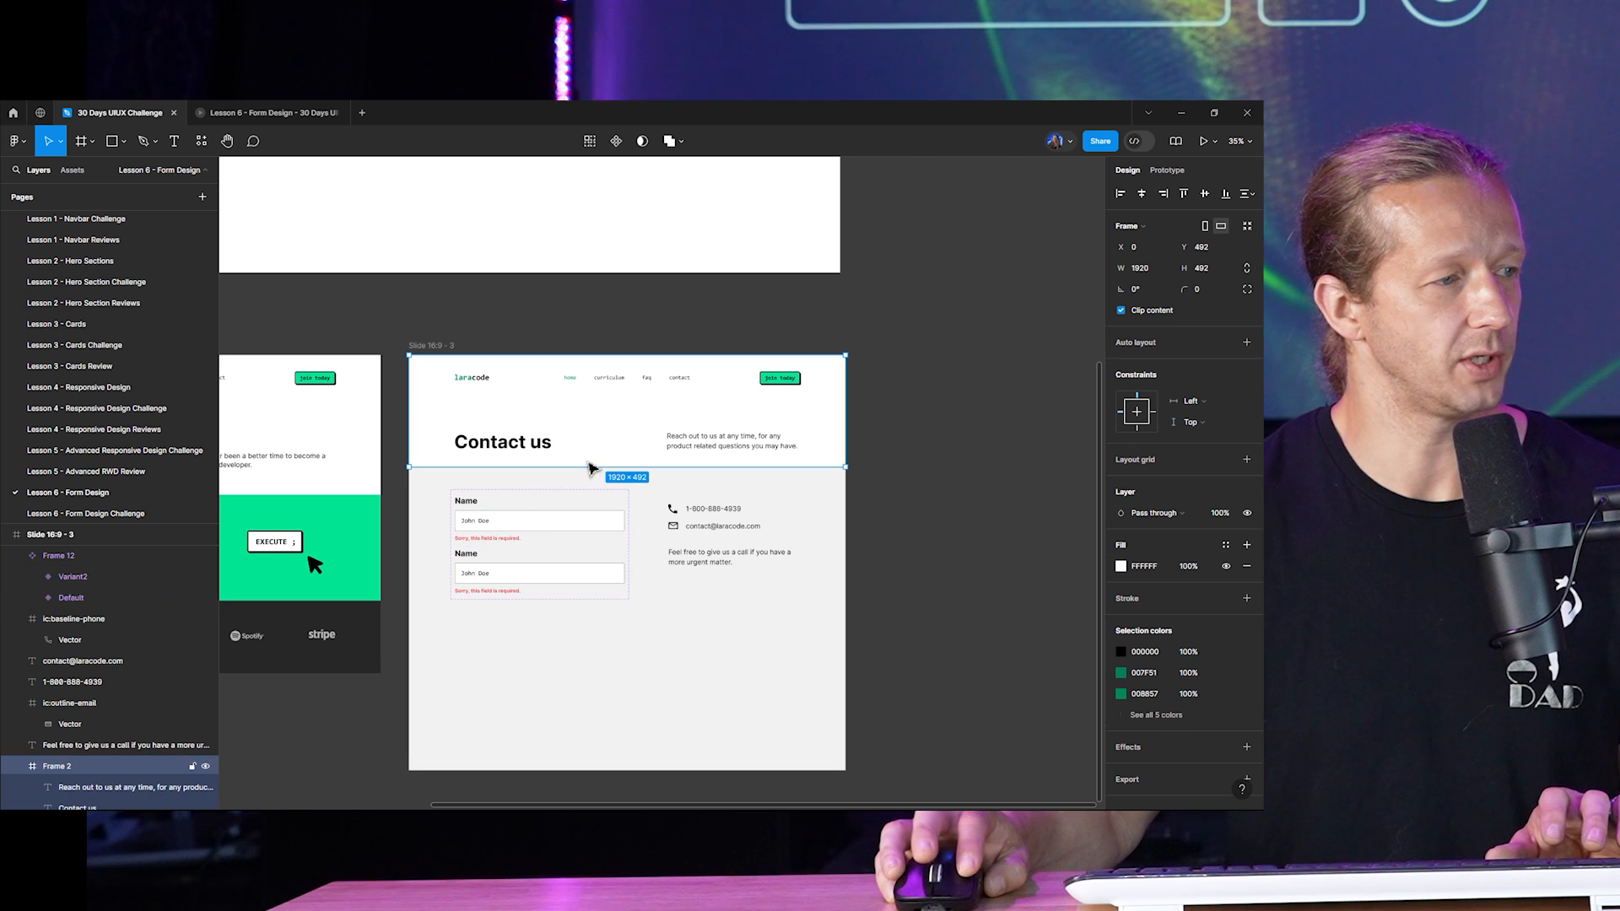
scroll(543, 544, "up", 5)
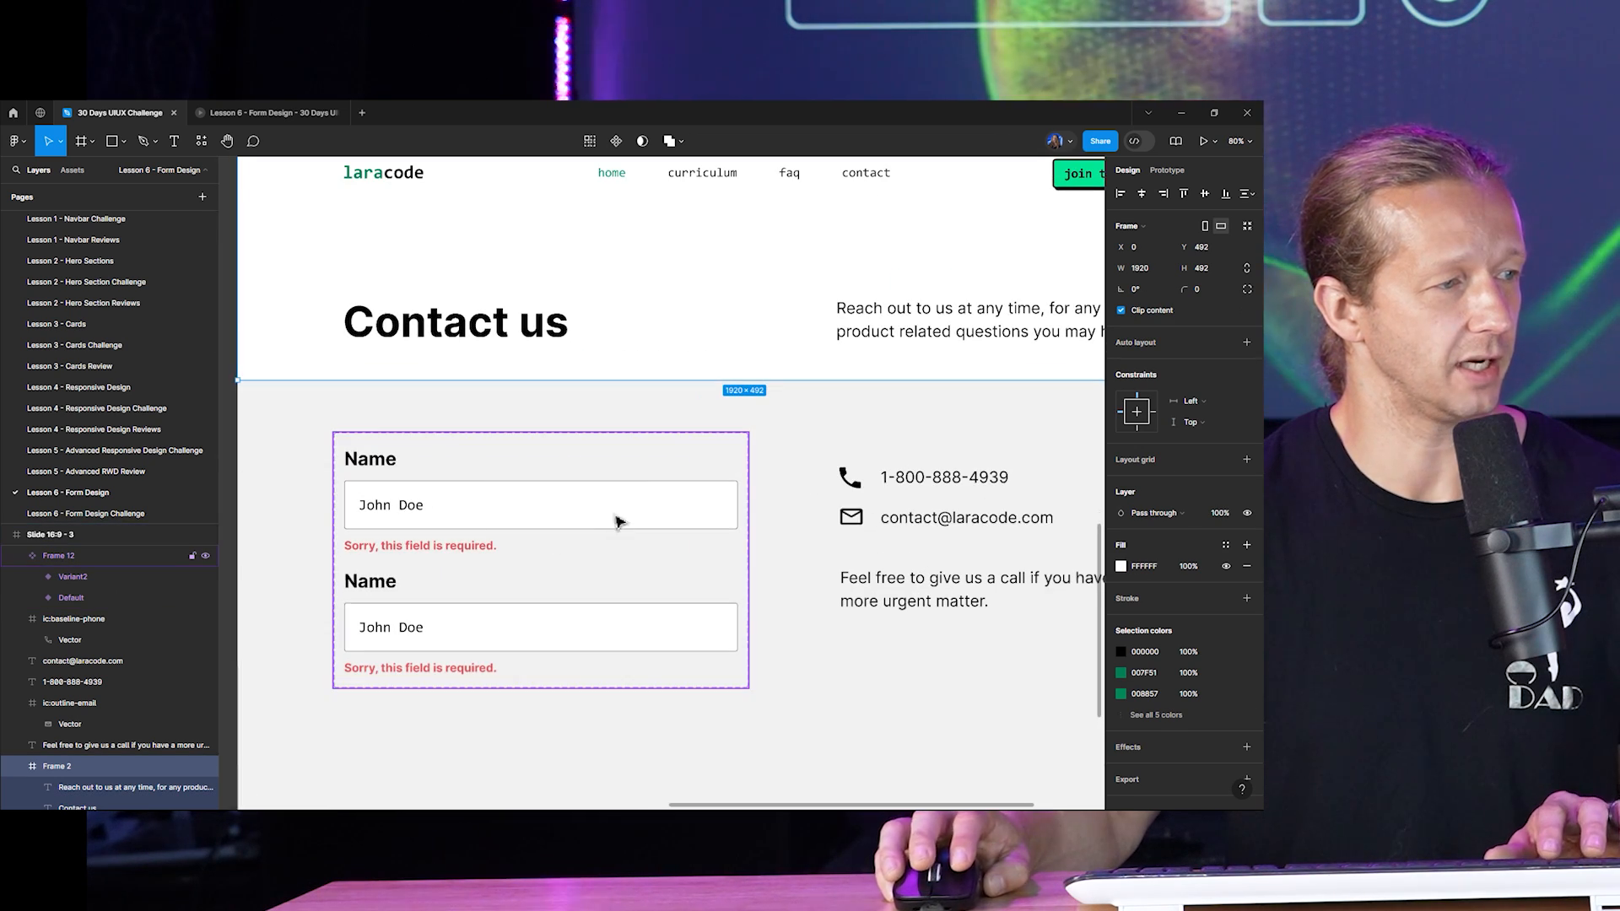
Move the two-variant field component set off the Contact us page into the white Frame 10 above.
left_click(824, 460)
scroll(776, 447, "down", 5)
left_click_drag(776, 450, 555, 355)
scroll(647, 426, "down", 1)
scroll(648, 426, "up", 2)
left_click(730, 379)
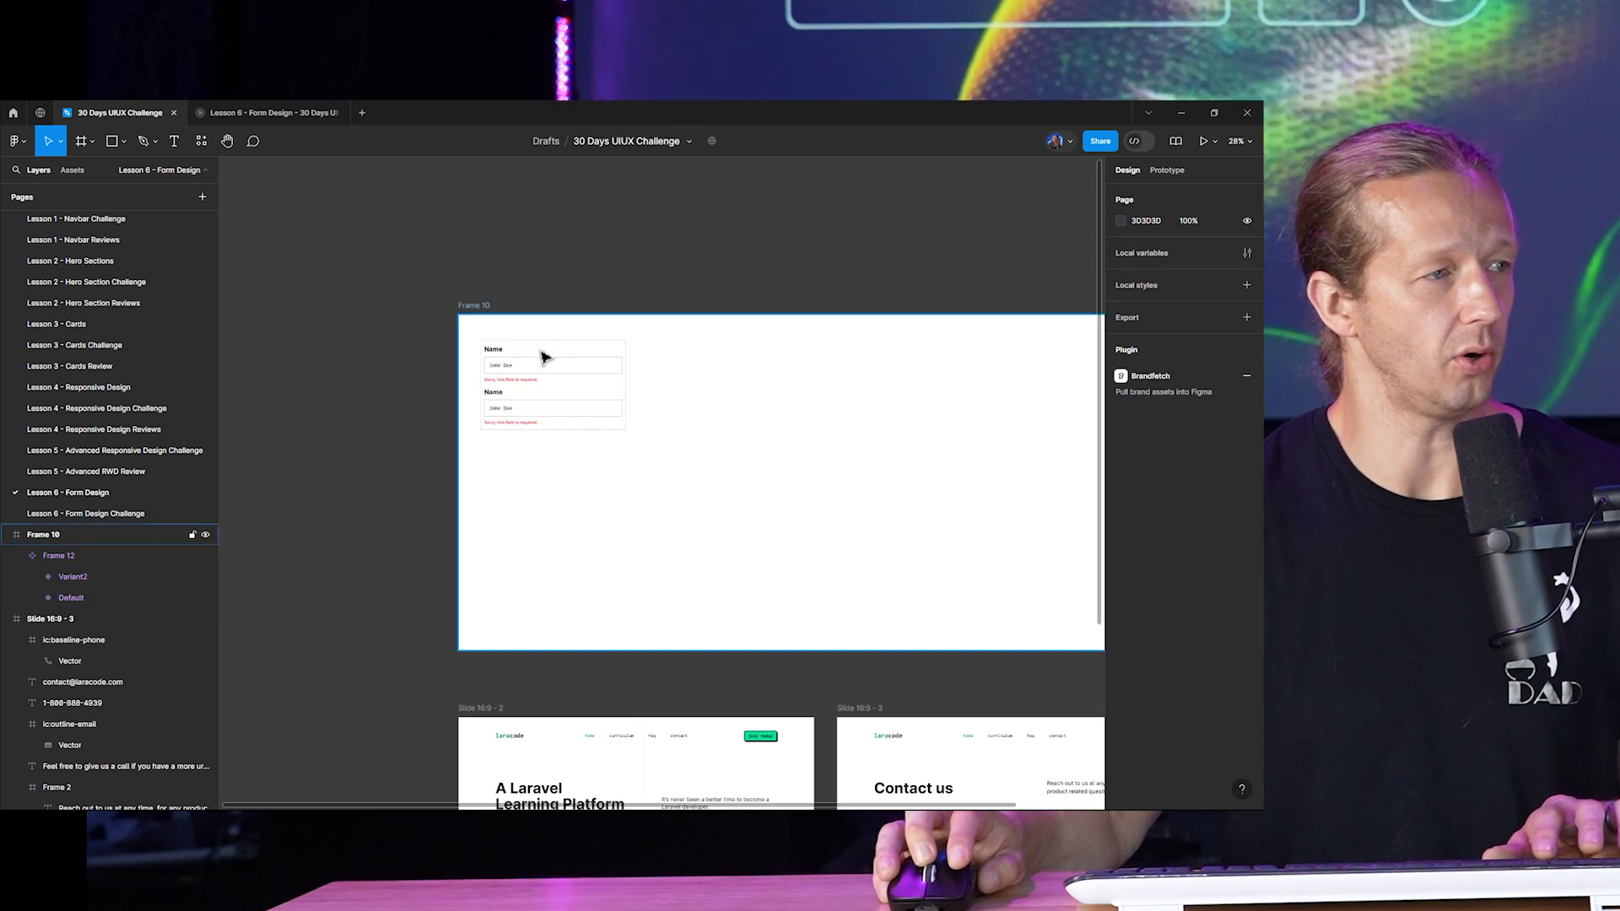
Rename the variant property of the Name field component set to state.
scroll(540, 362, "up", 5)
left_click_drag(704, 413, 713, 417)
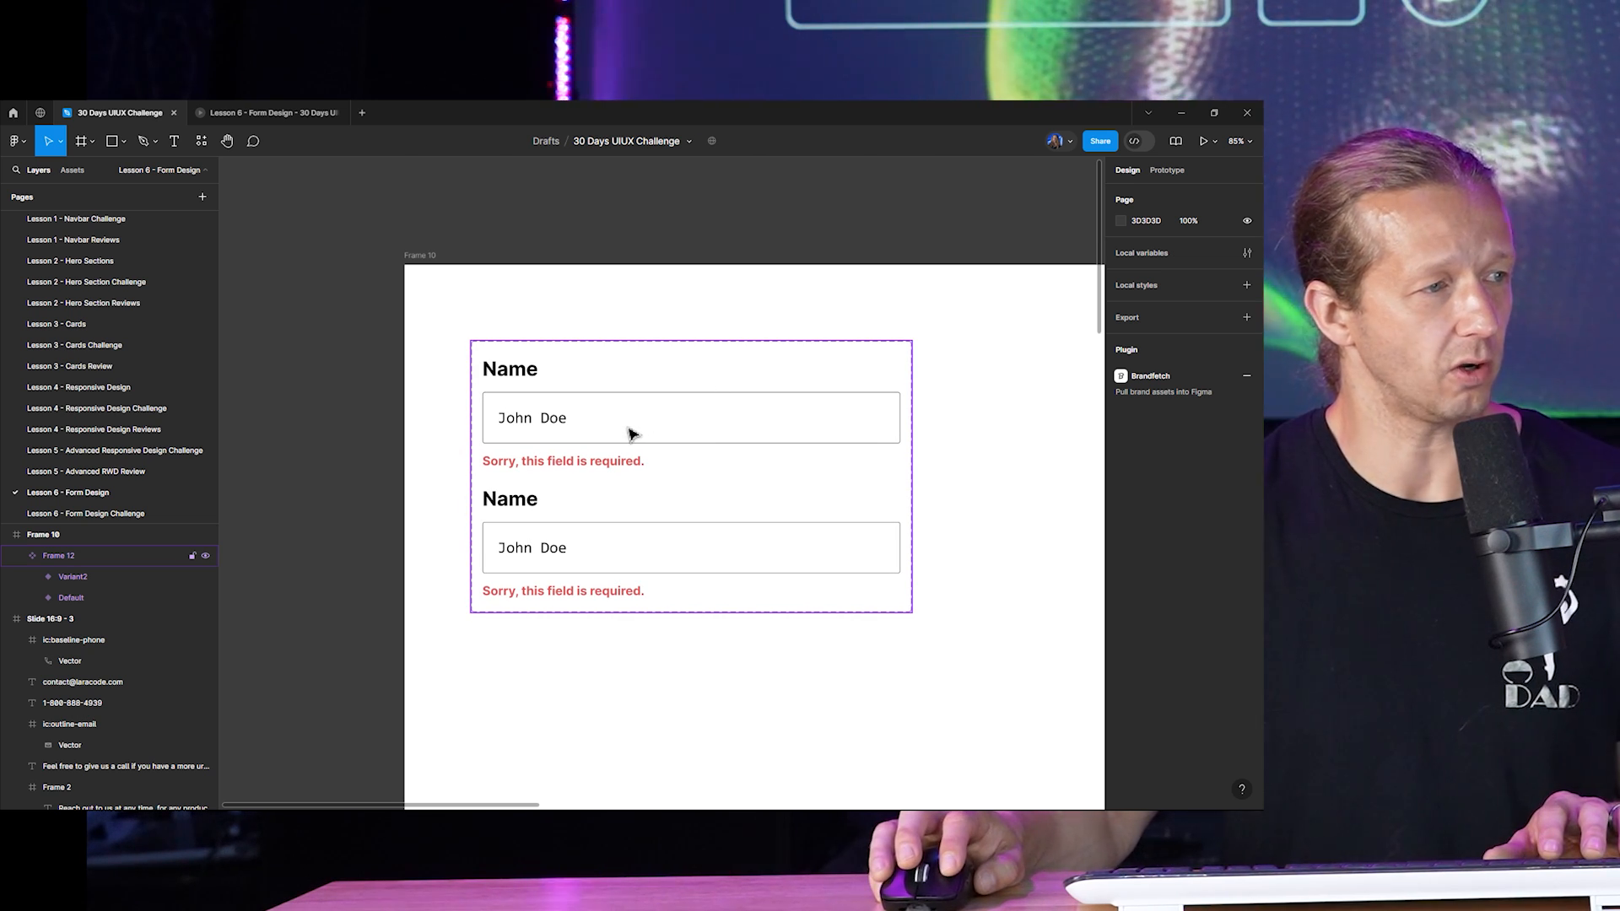
left_click(629, 386)
left_click(716, 389)
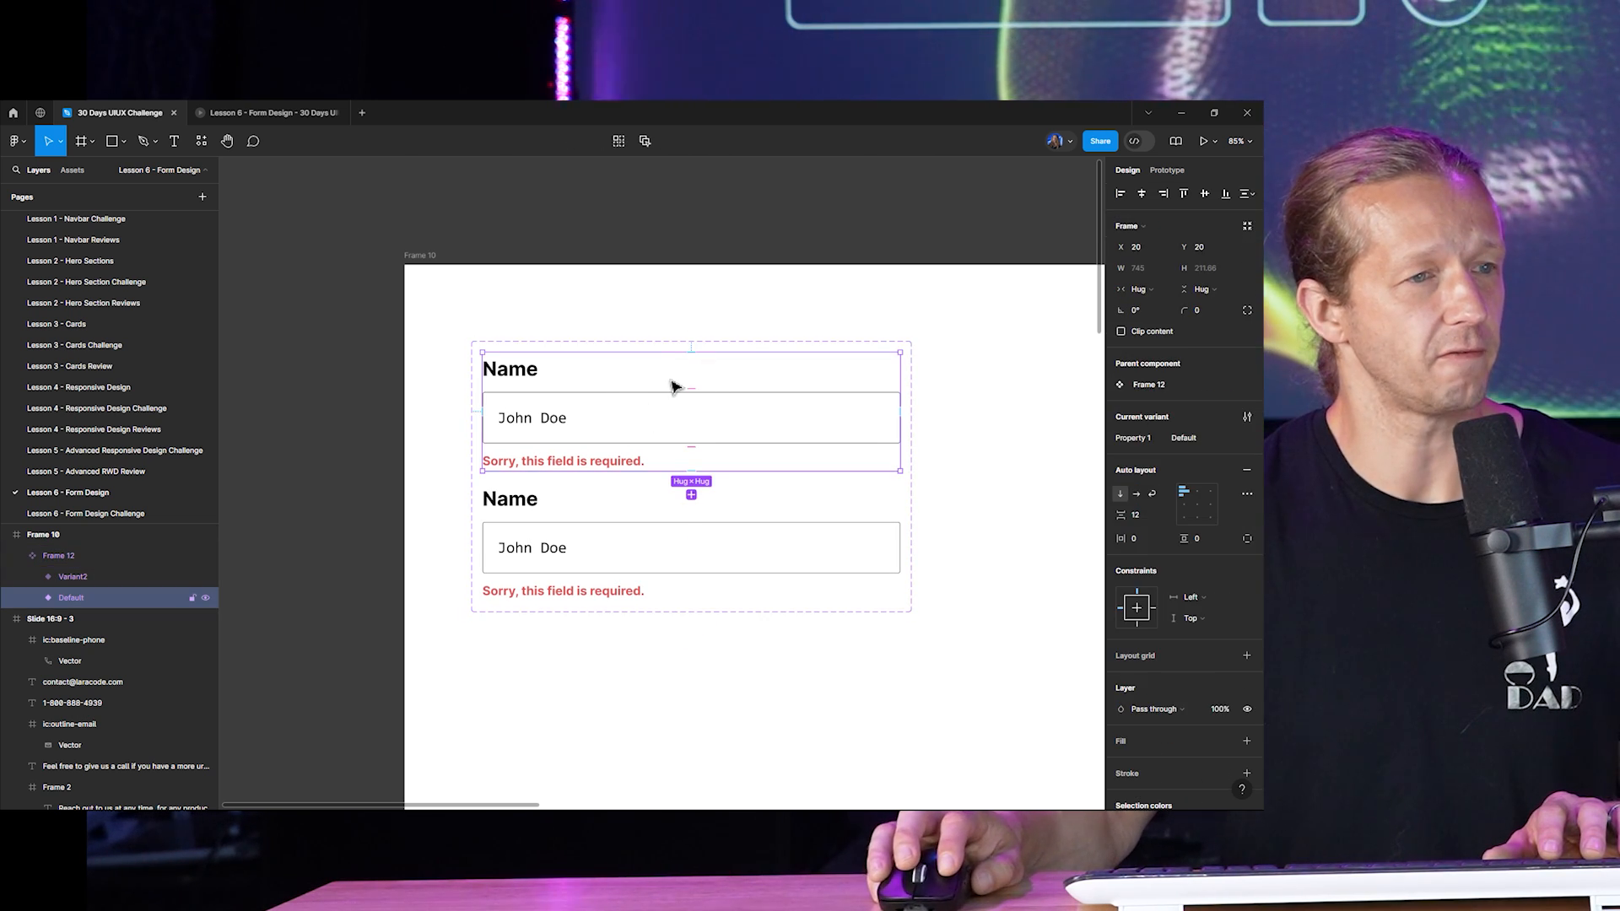
left_click(843, 321)
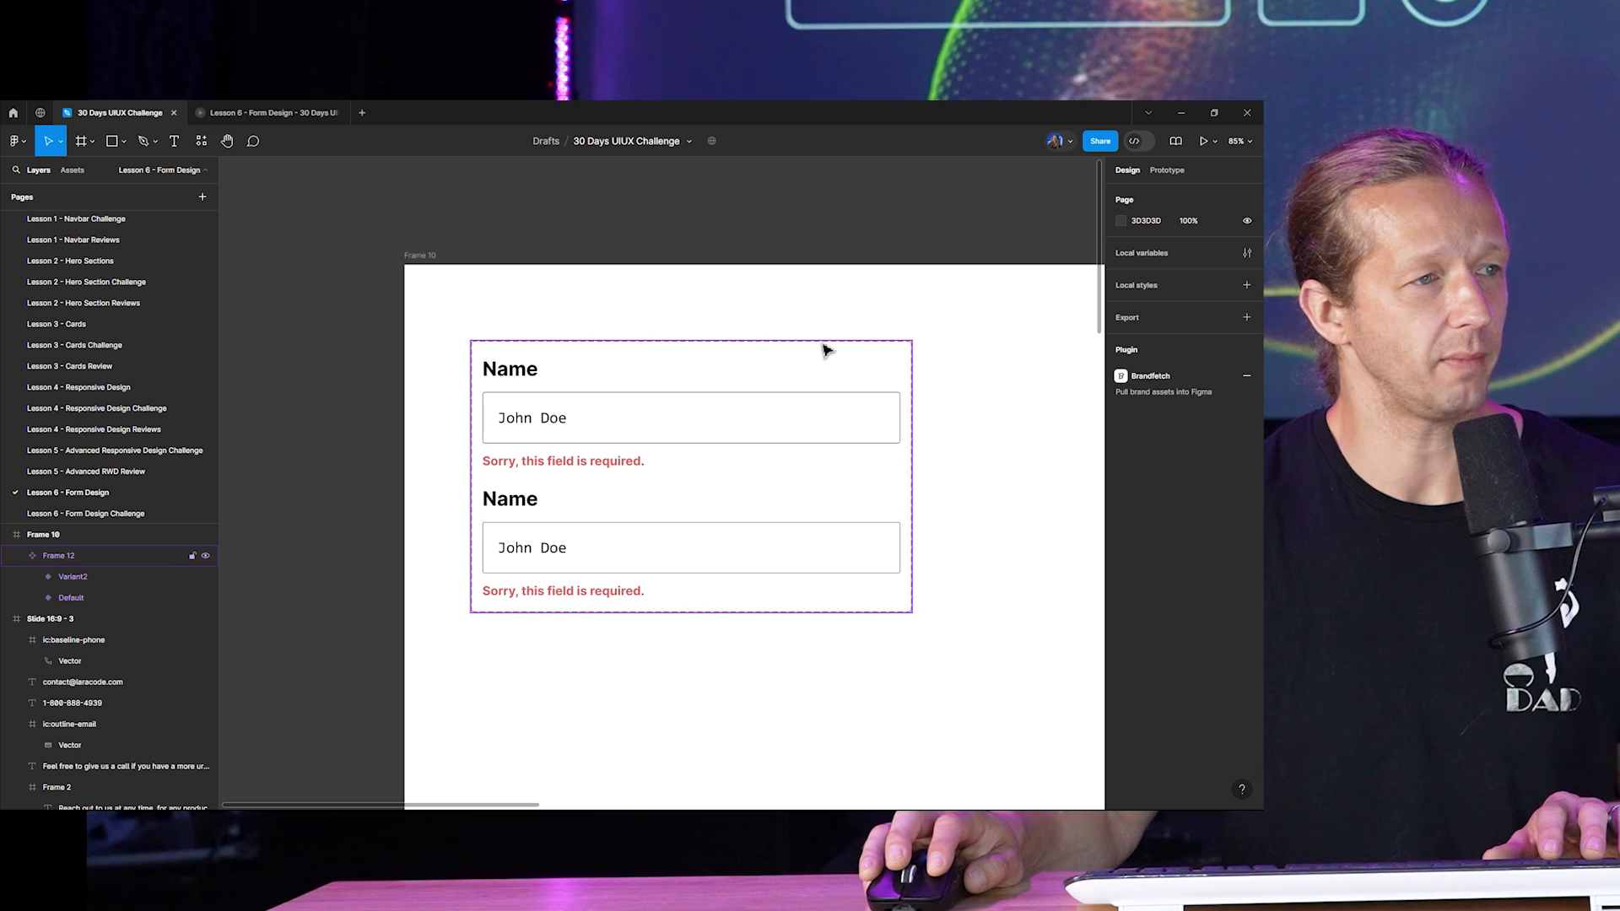
left_click(733, 344)
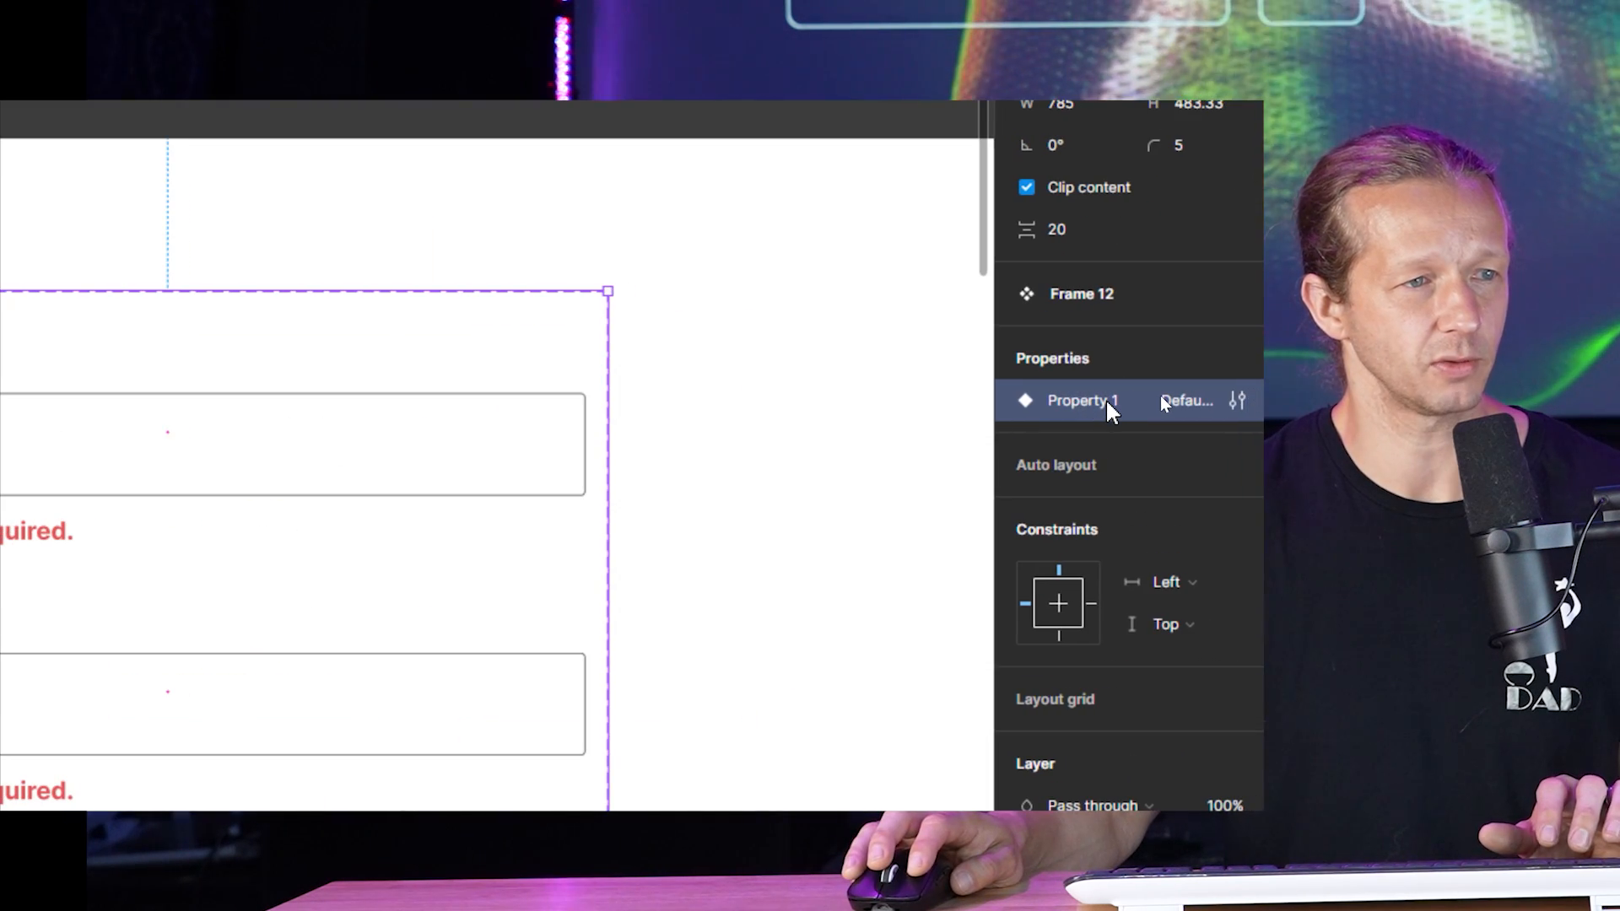
double_click(1105, 402)
type("state")
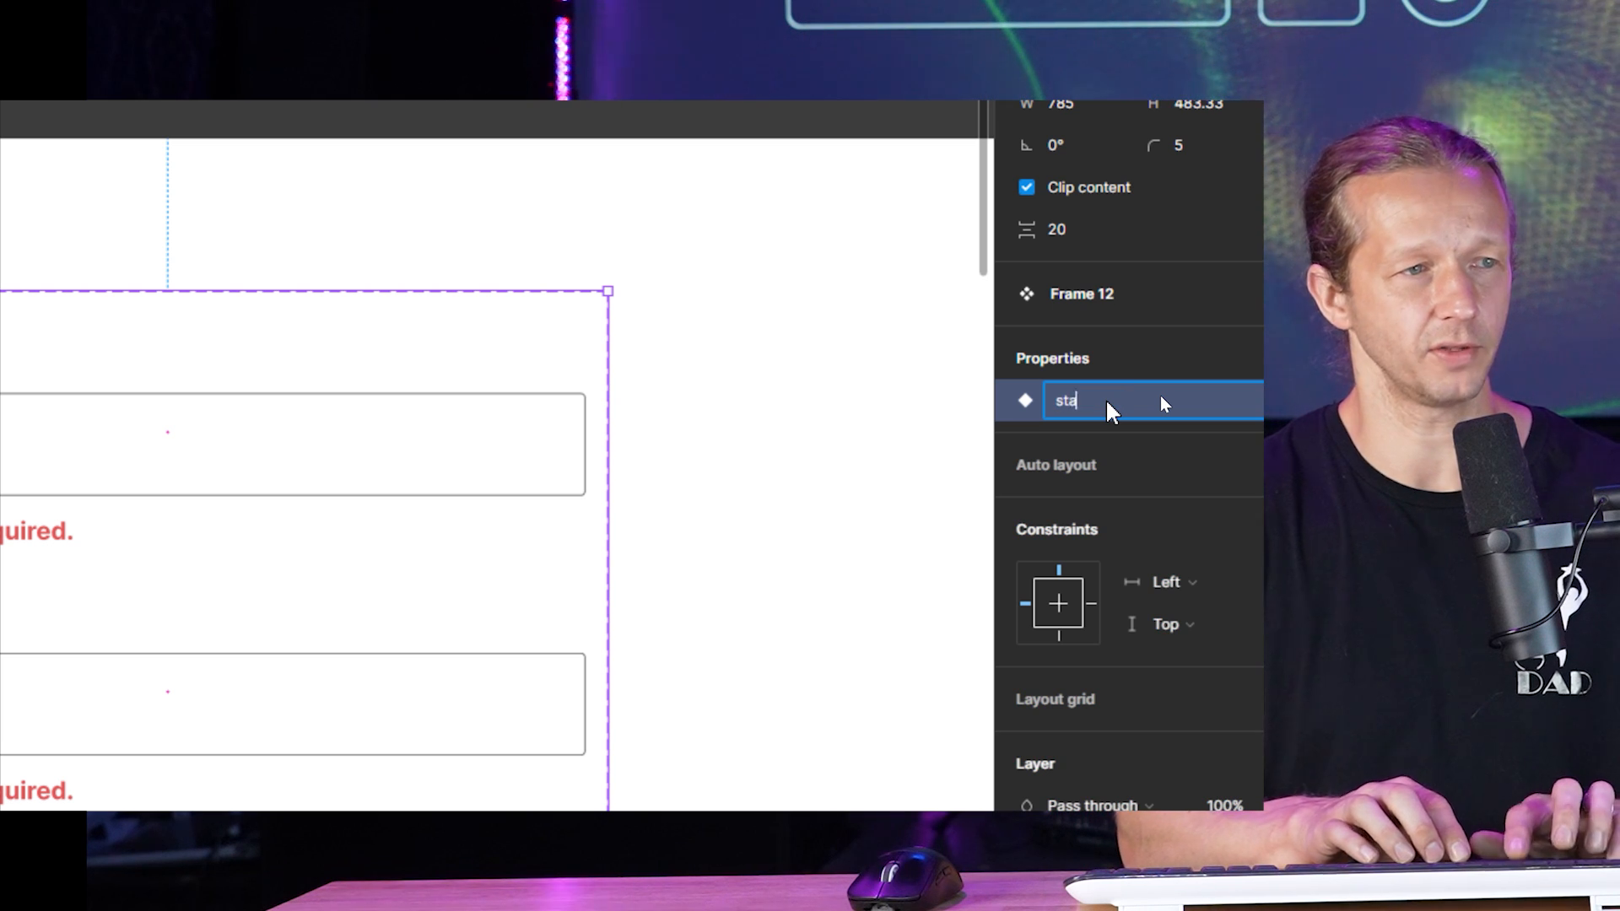
key("Return")
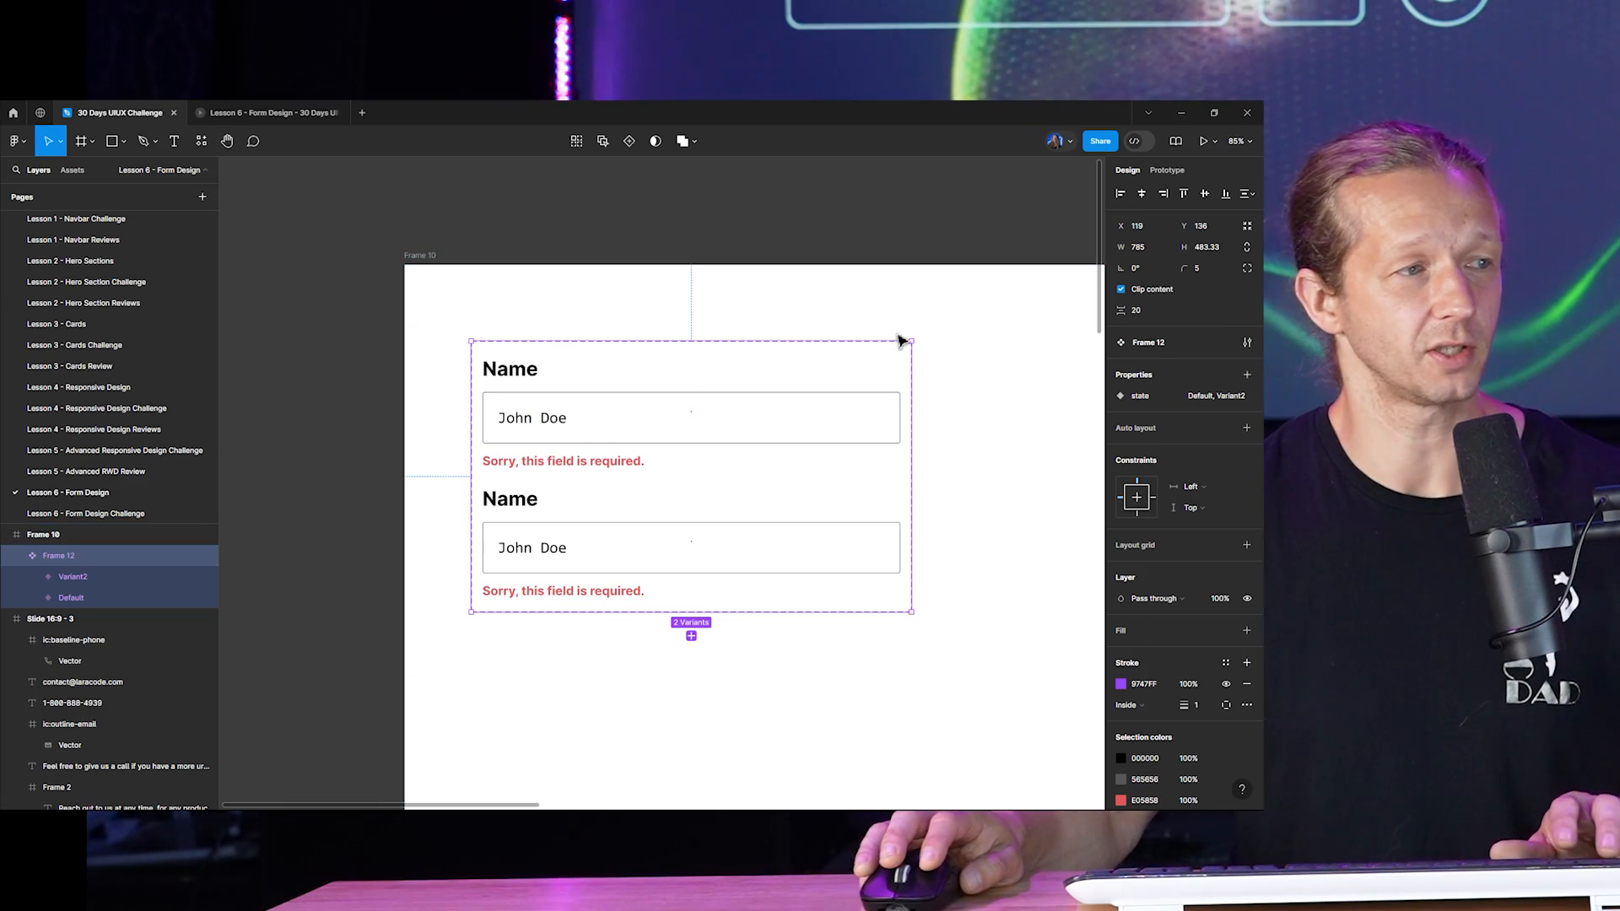
key("Escape")
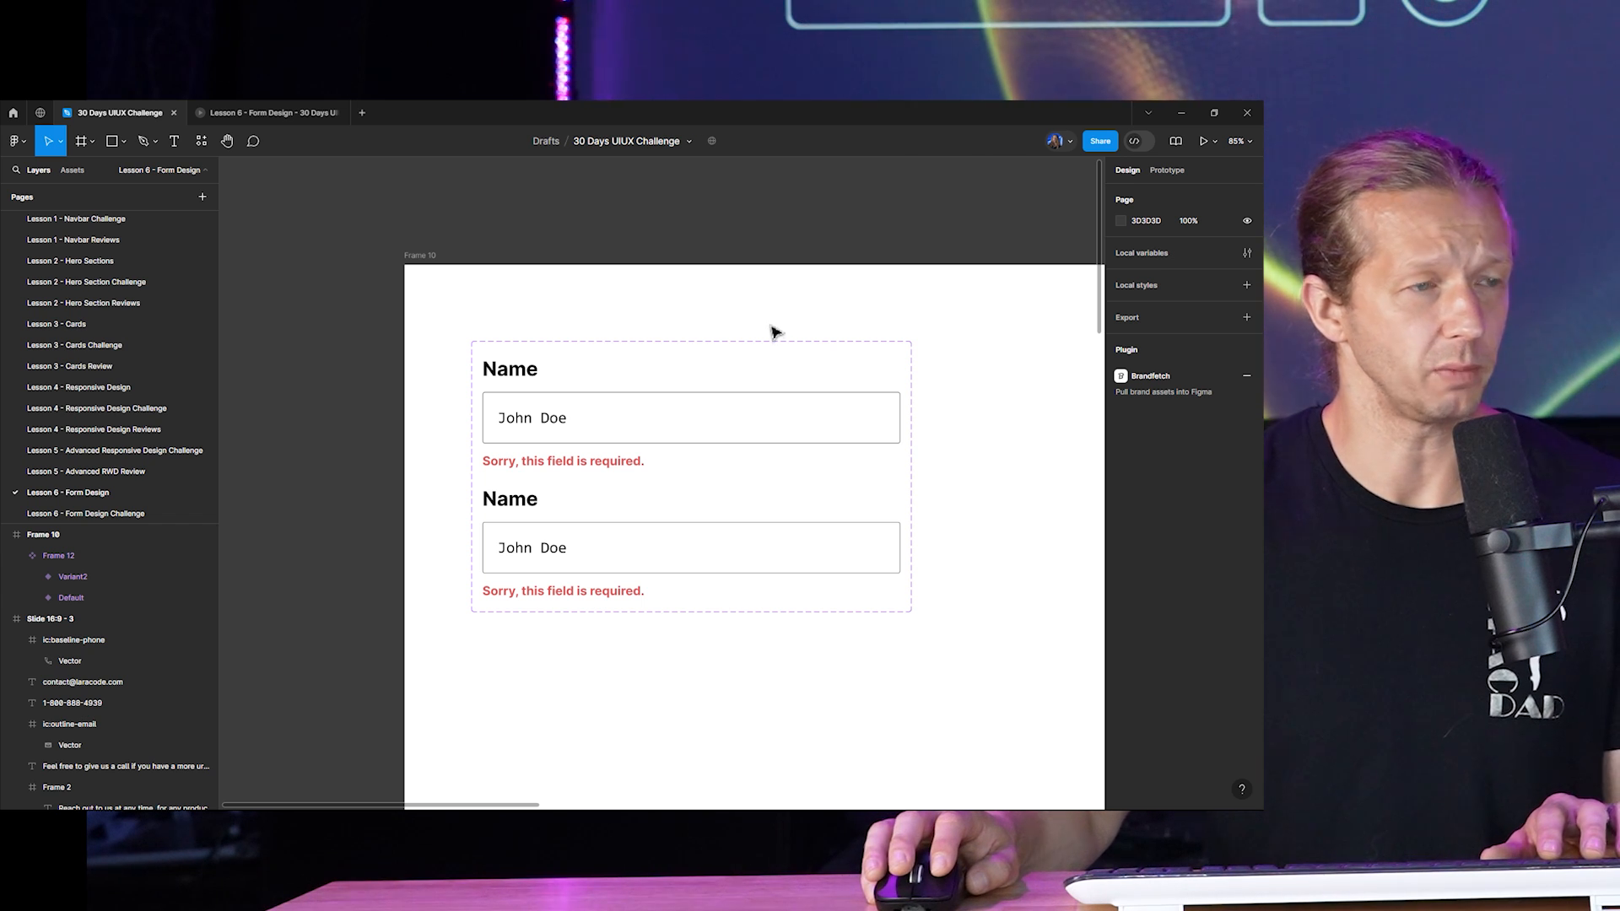
Hide the red error message layer in the Default variant of the Name field.
left_click(784, 362)
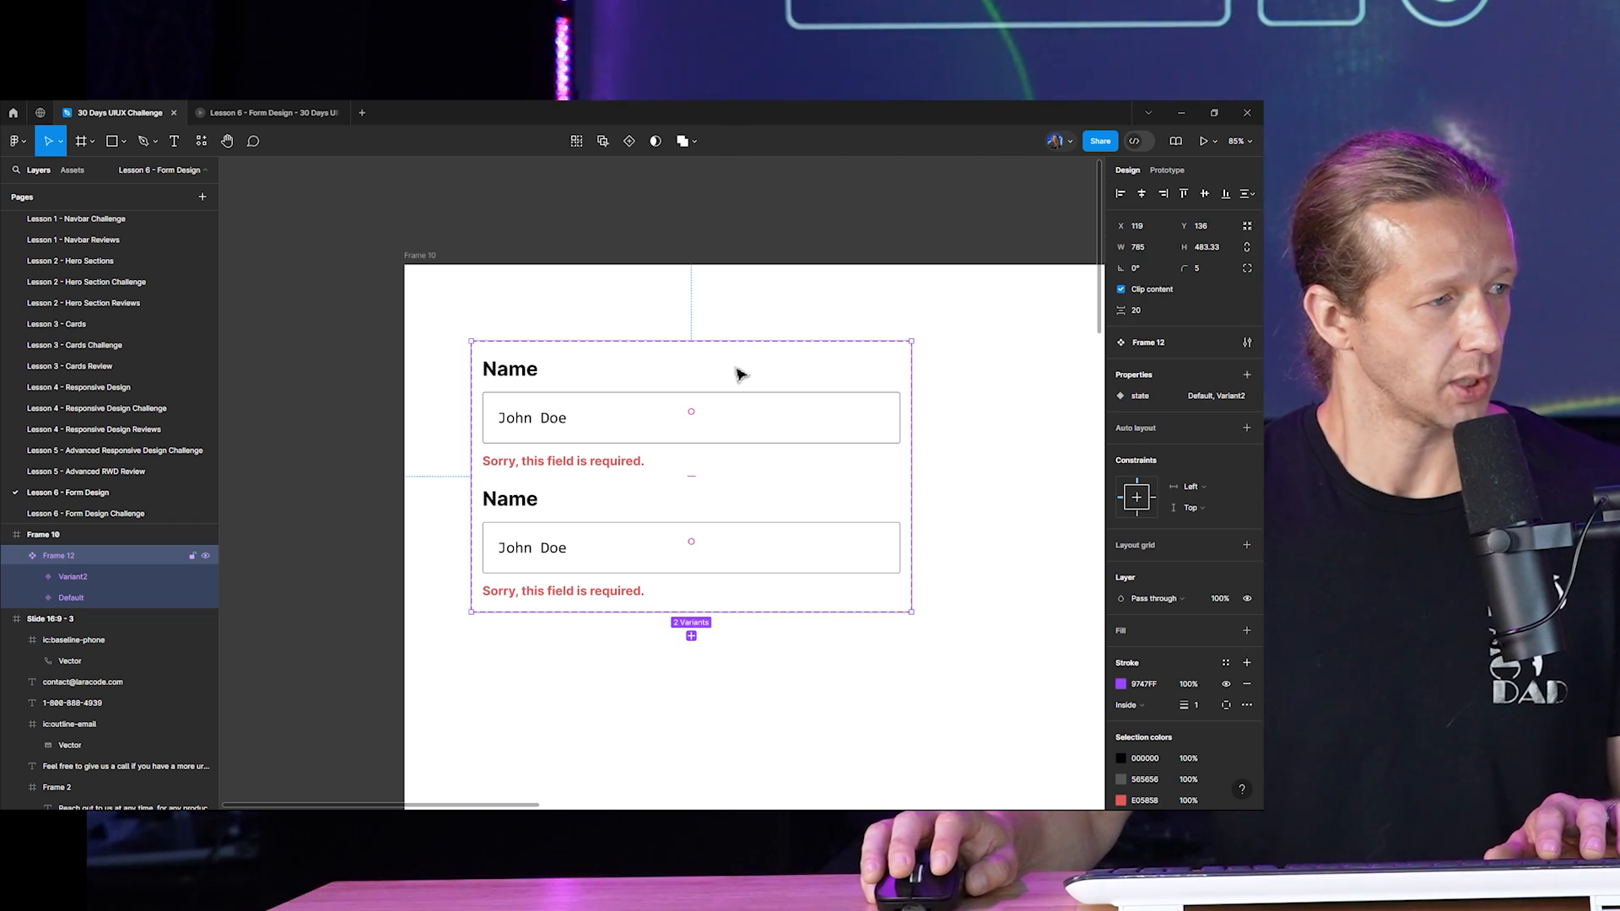
left_click(579, 318)
left_click(612, 470)
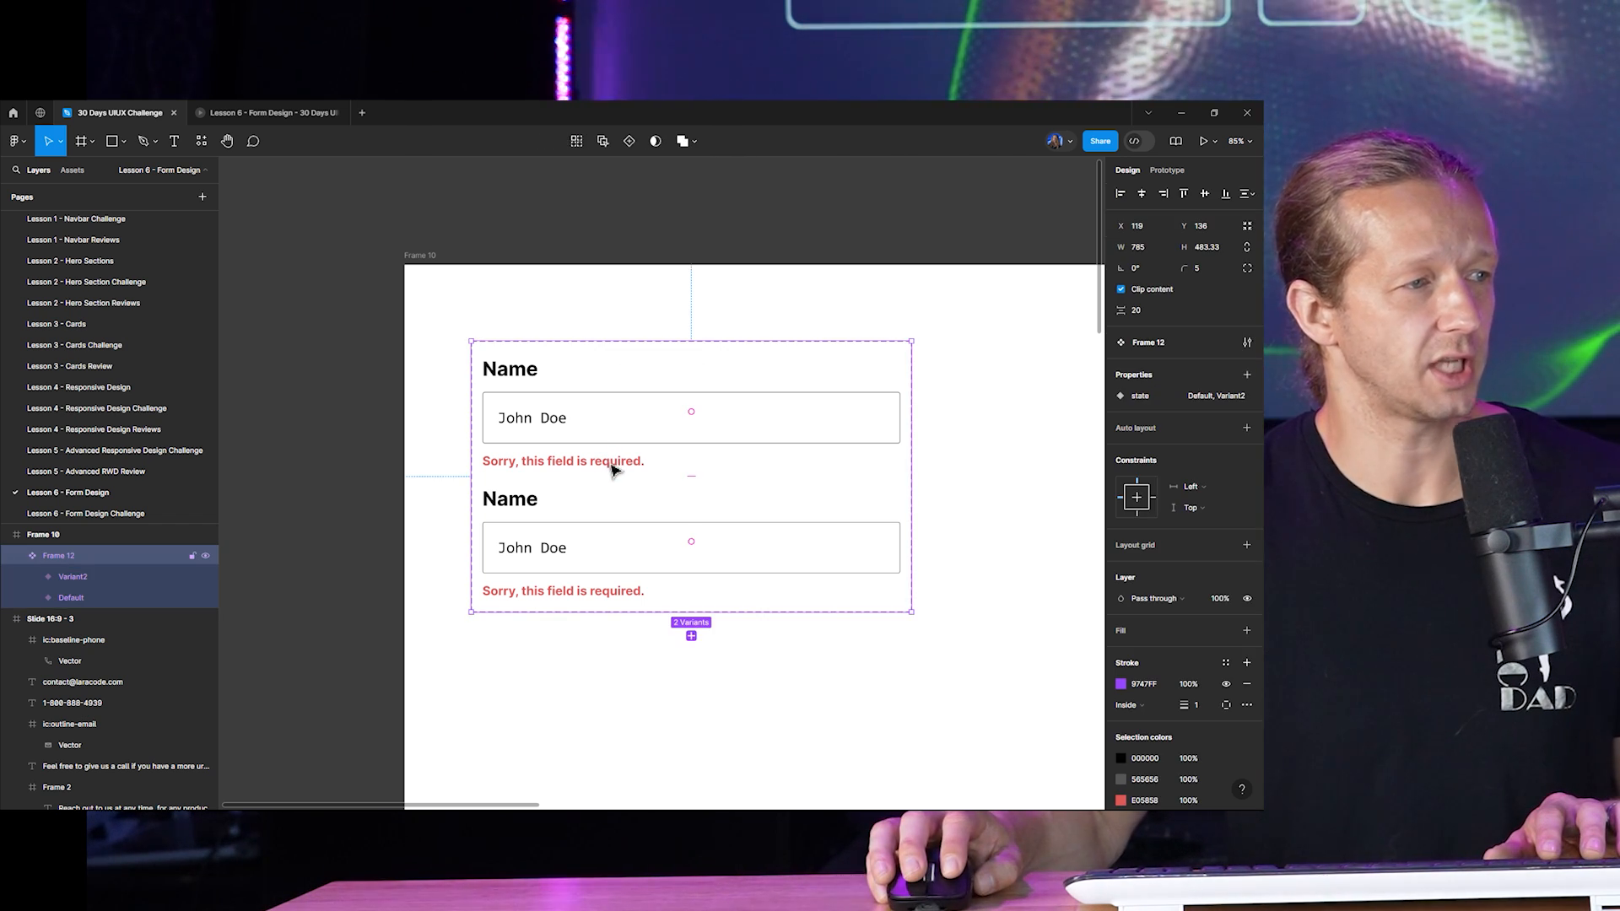
left_click(612, 470)
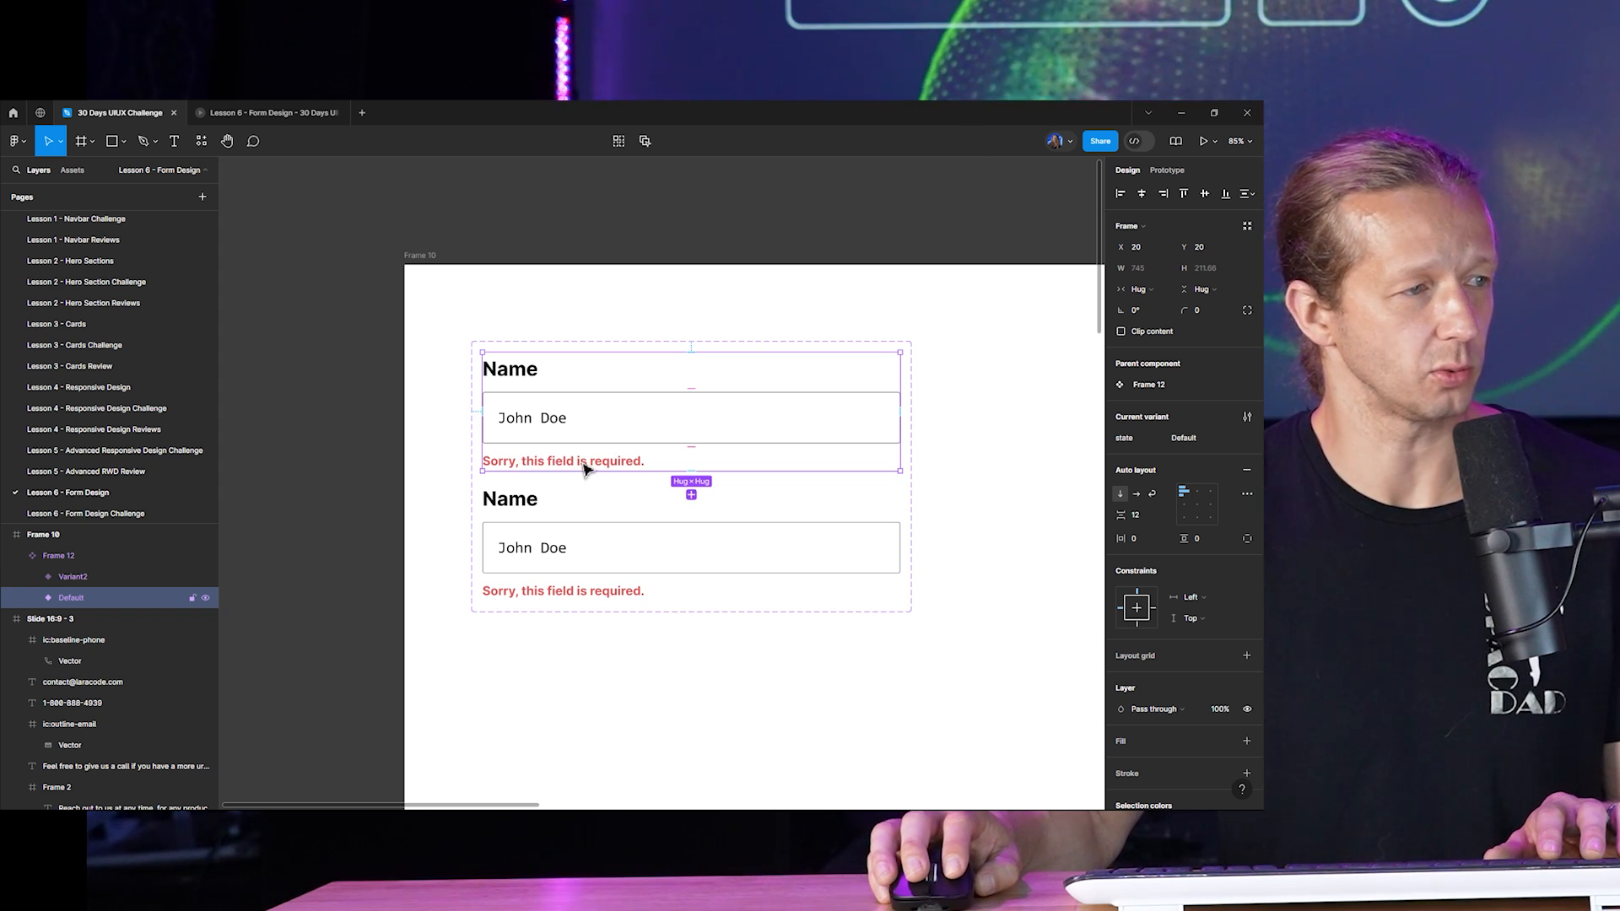
left_click(588, 467)
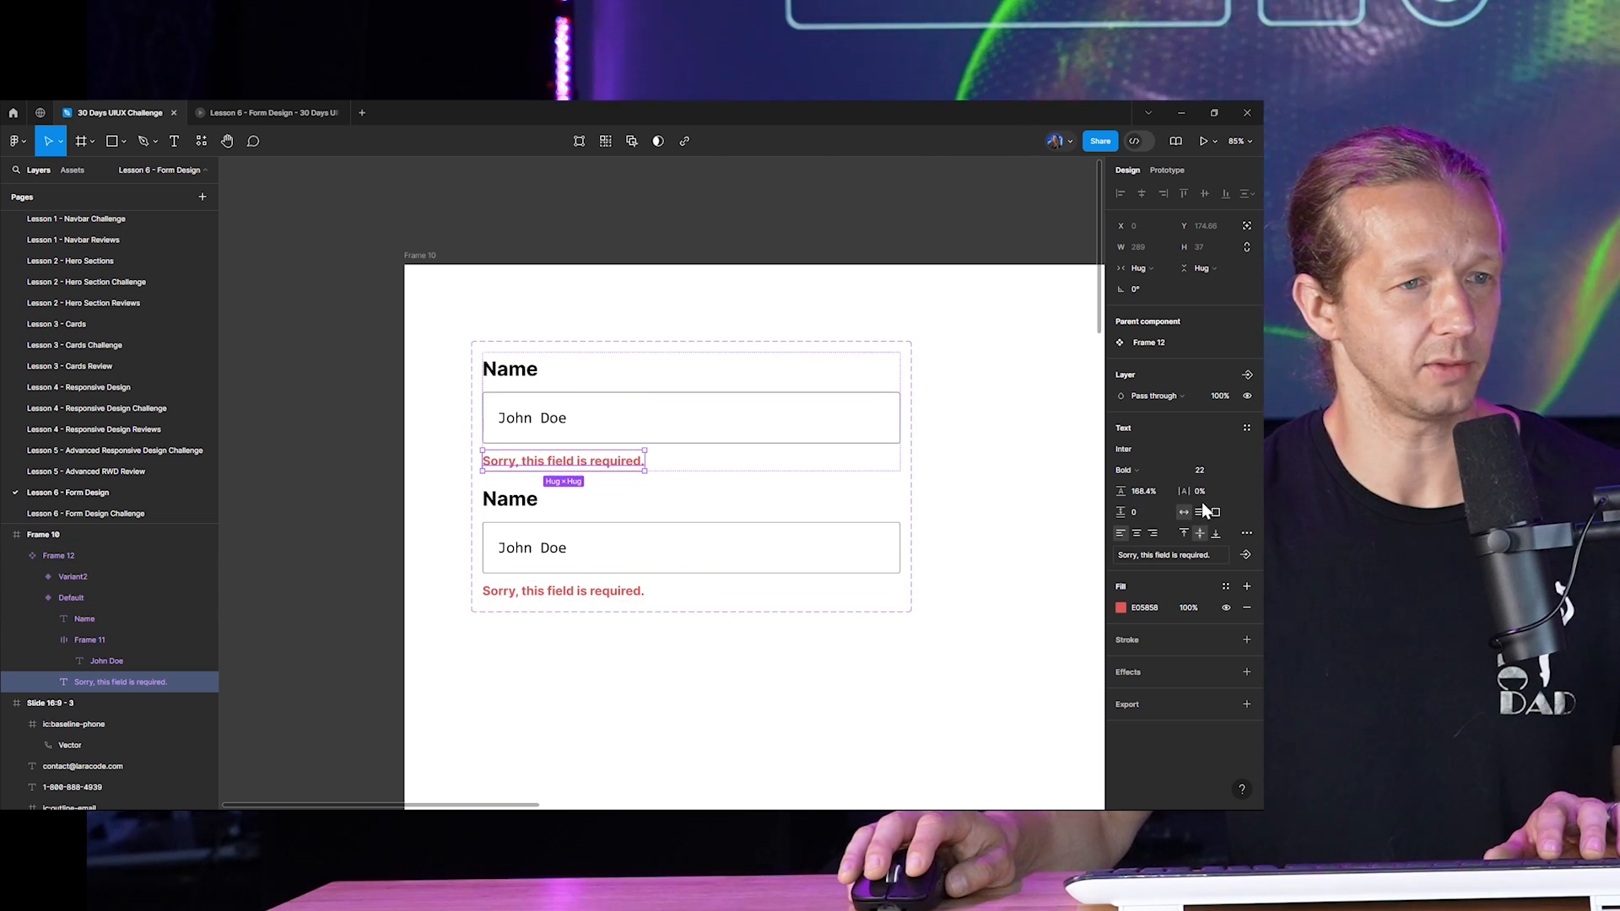
left_click(1226, 607)
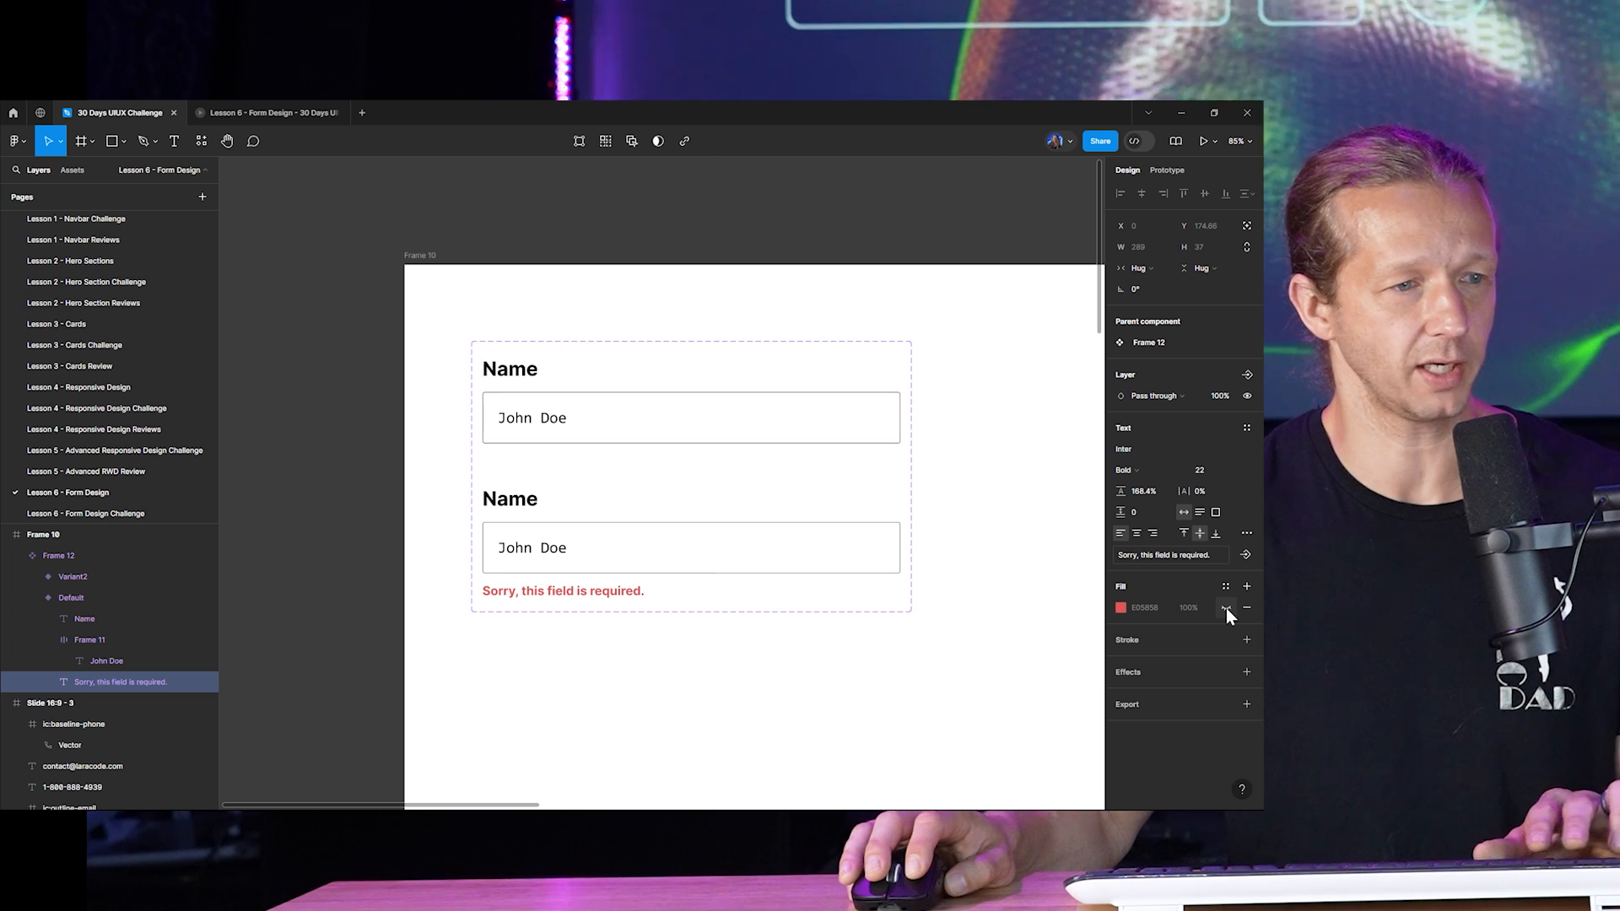
left_click(1226, 608)
left_click(1226, 607)
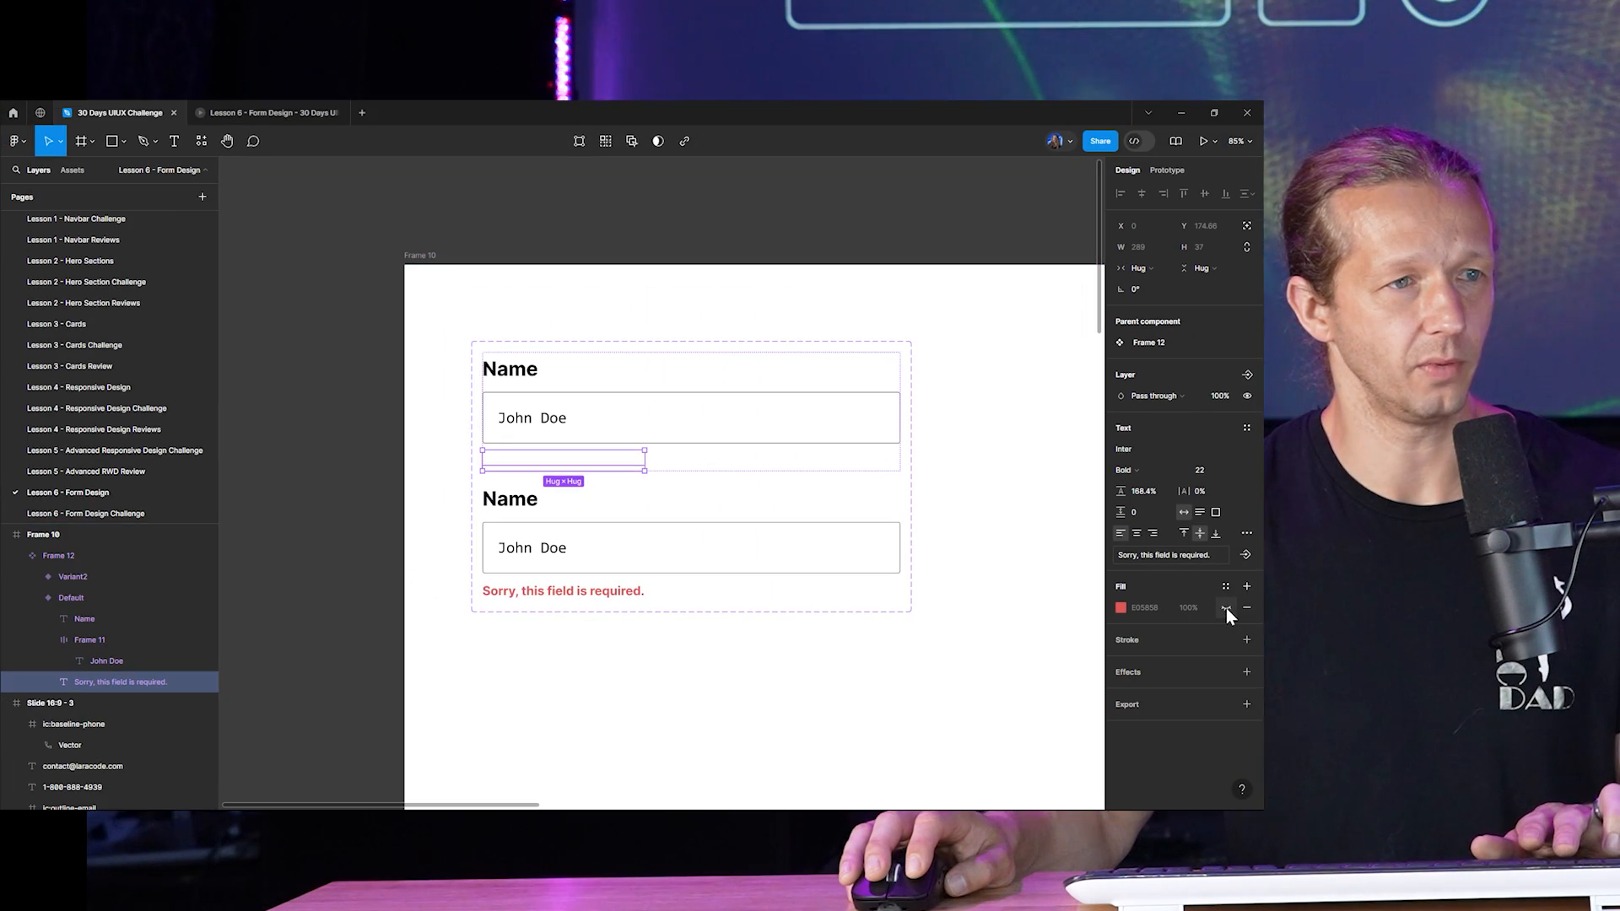
left_click(1188, 607)
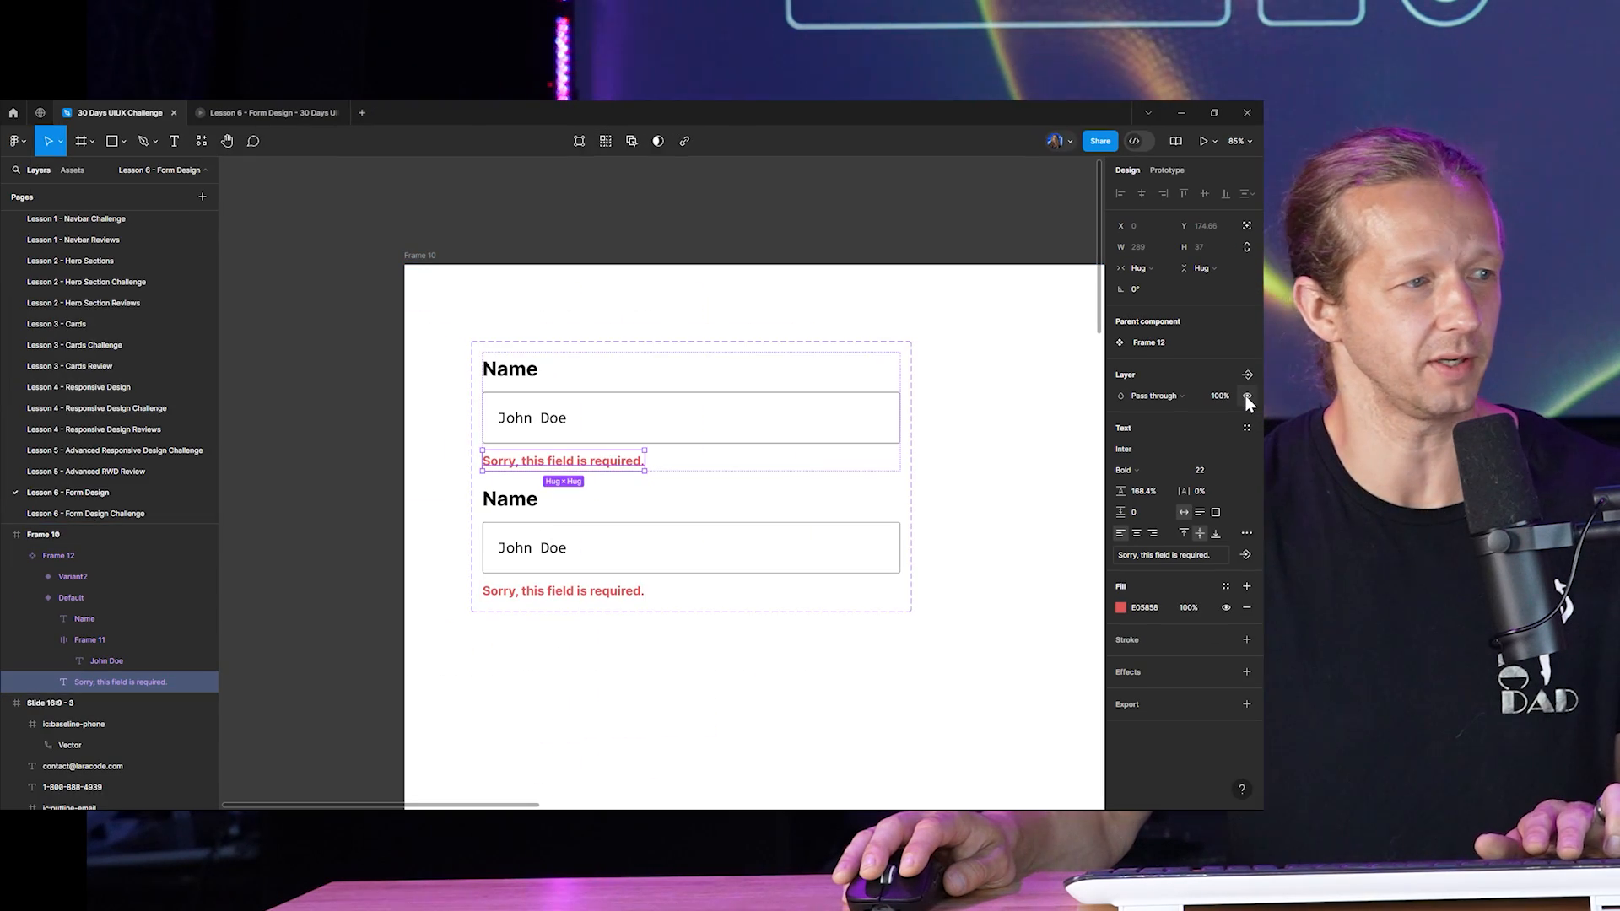
left_click(1242, 395)
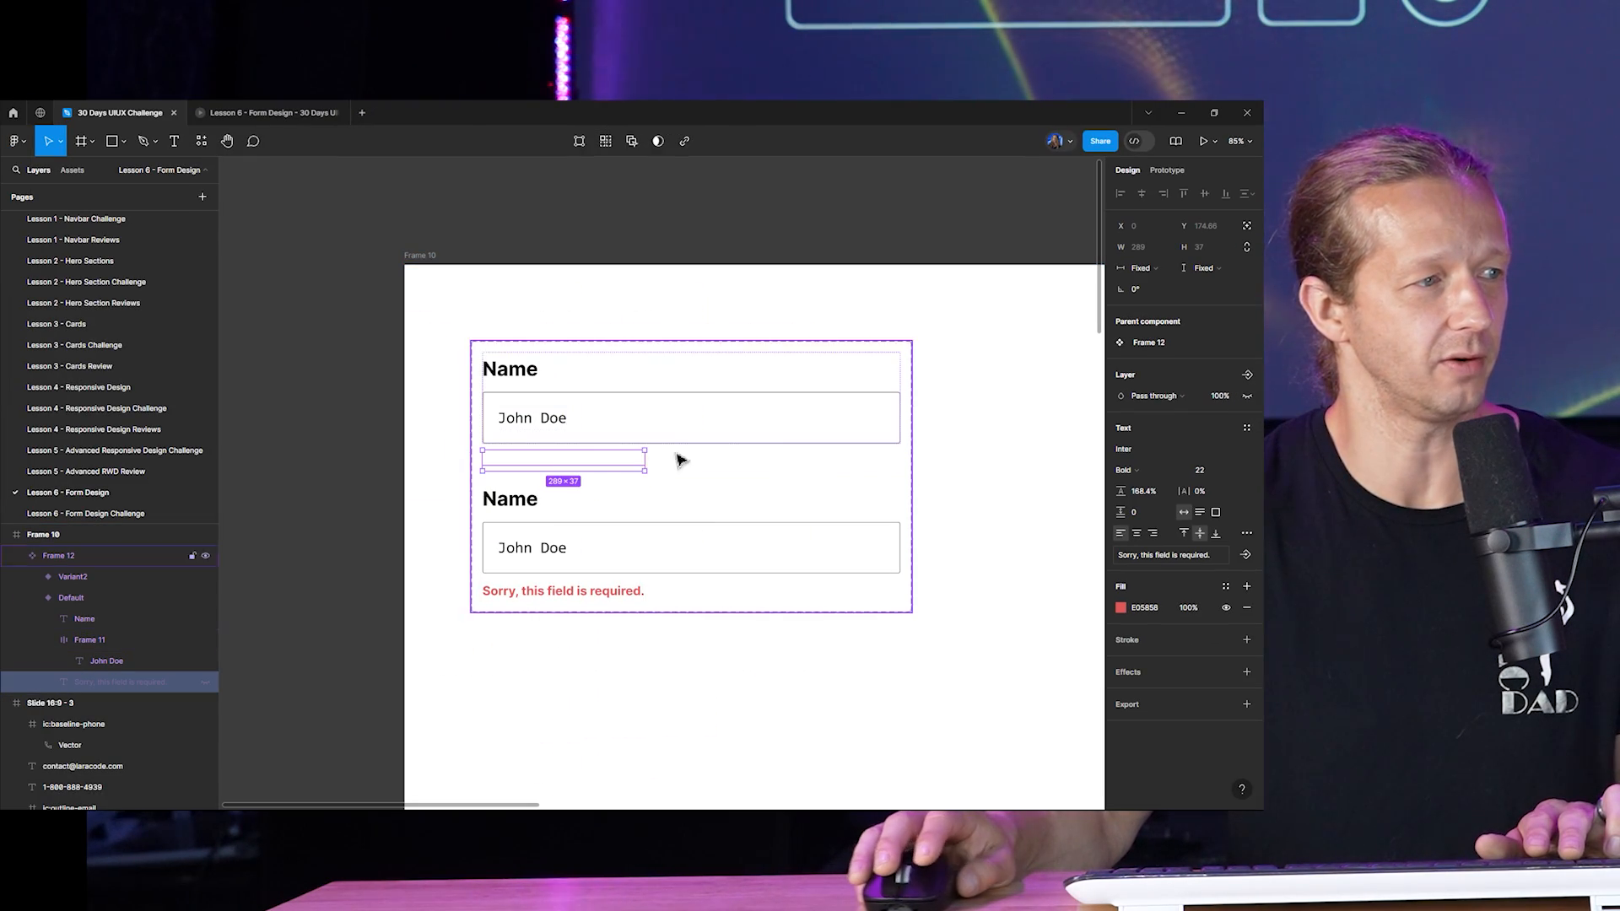
Hide the error message layer in the second variant of the Name field as well.
left_click(549, 588)
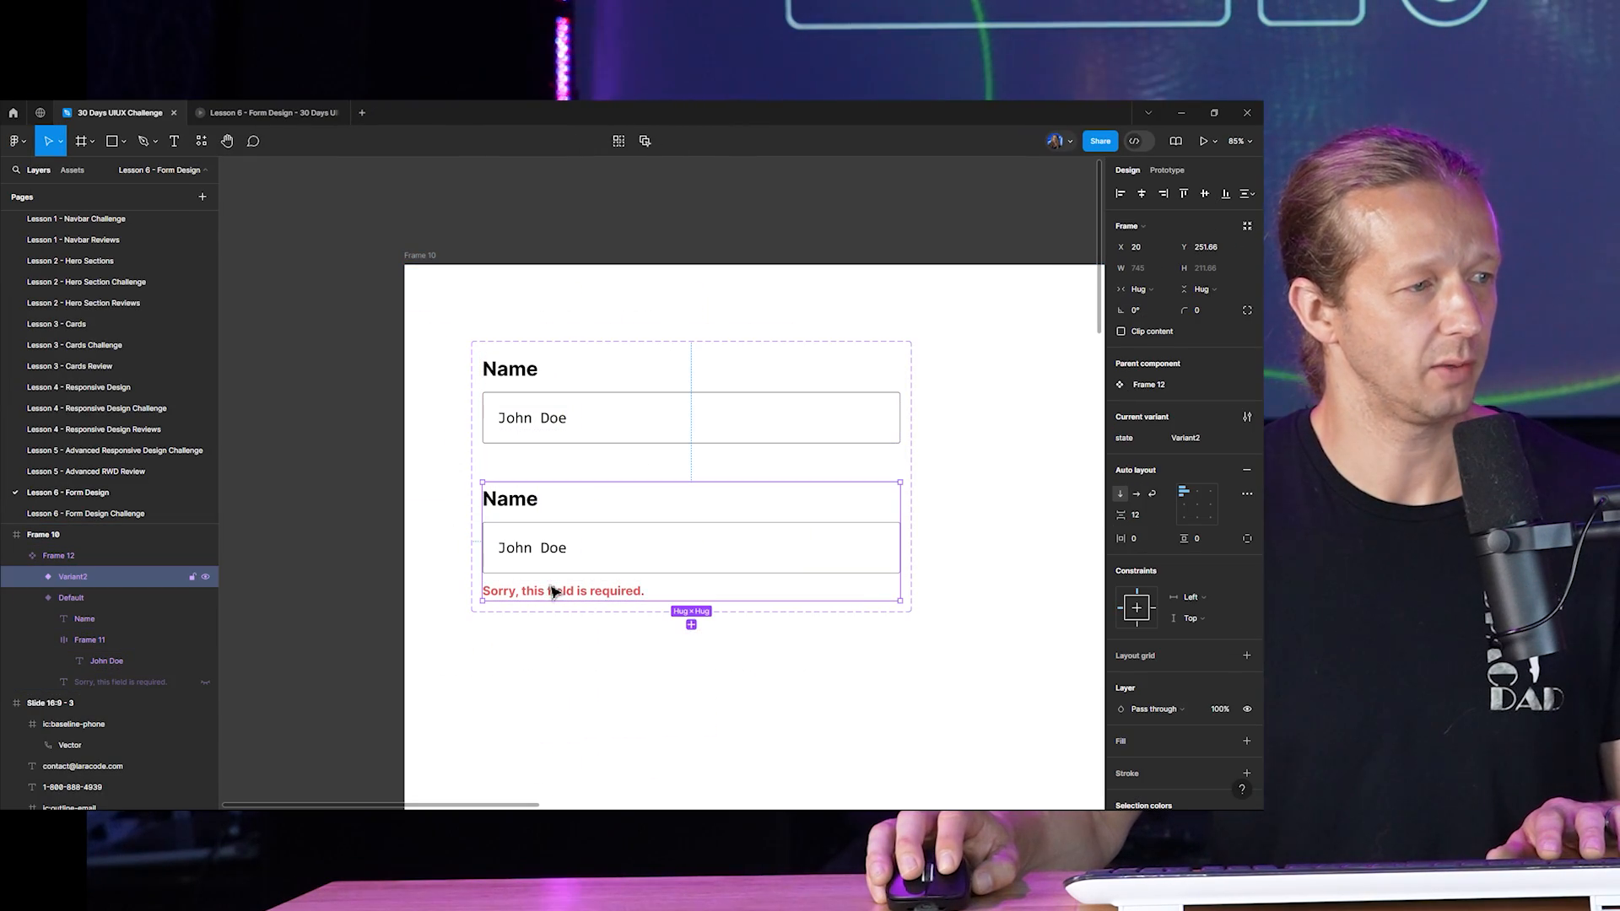
left_click(549, 588)
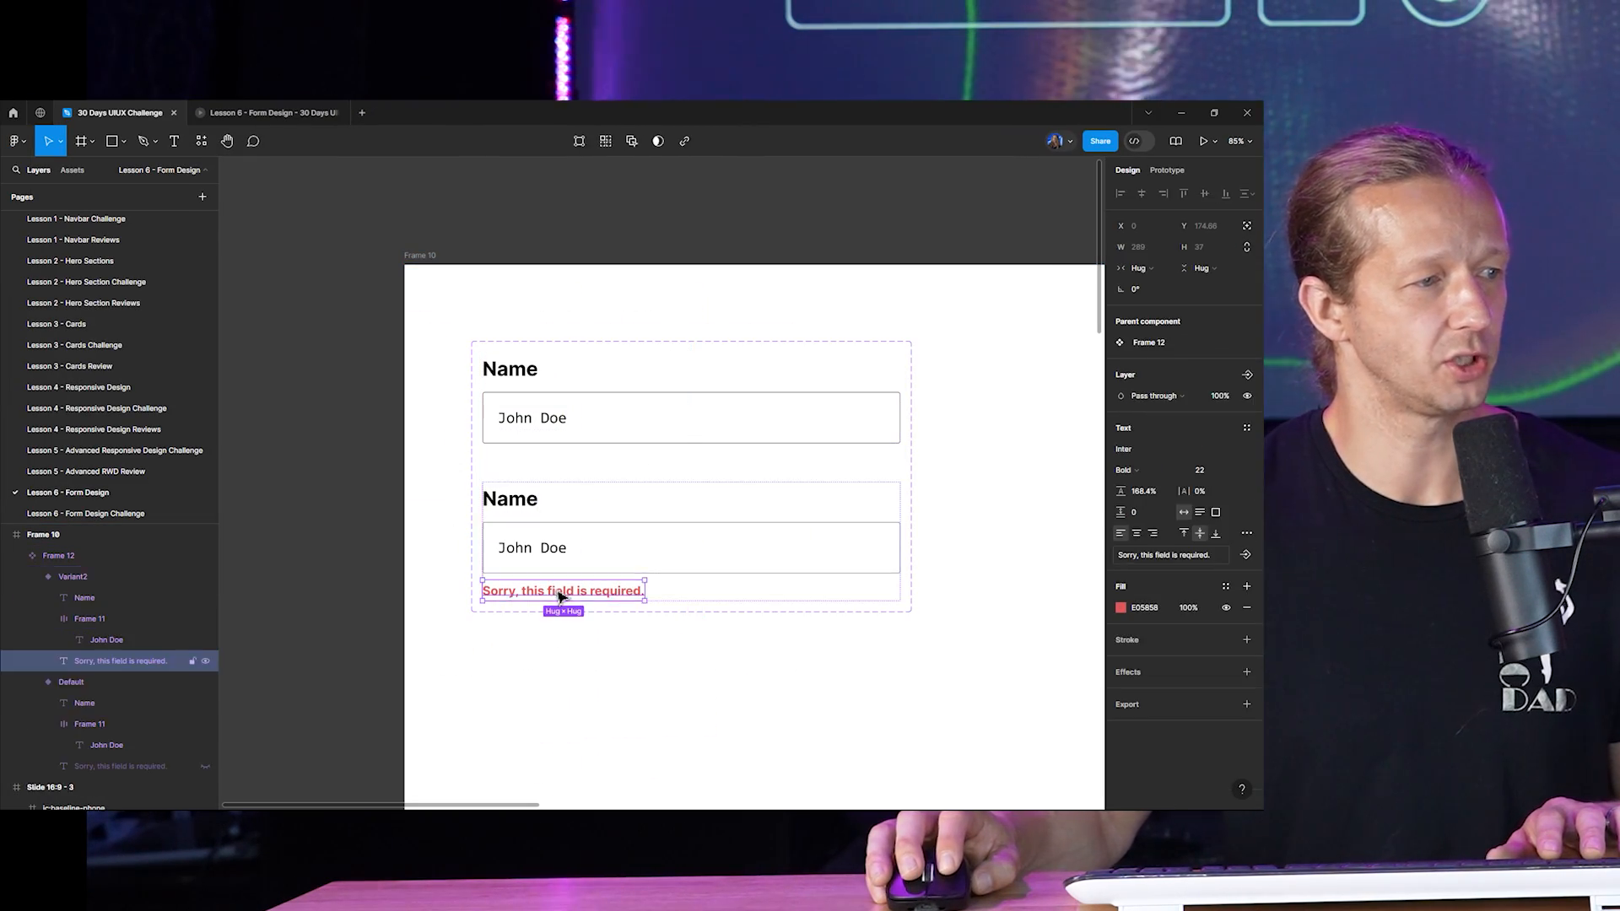
left_click(1246, 396)
Hide the placeholder text layer inside the Default variant's input box so the box is empty.
left_click(531, 423)
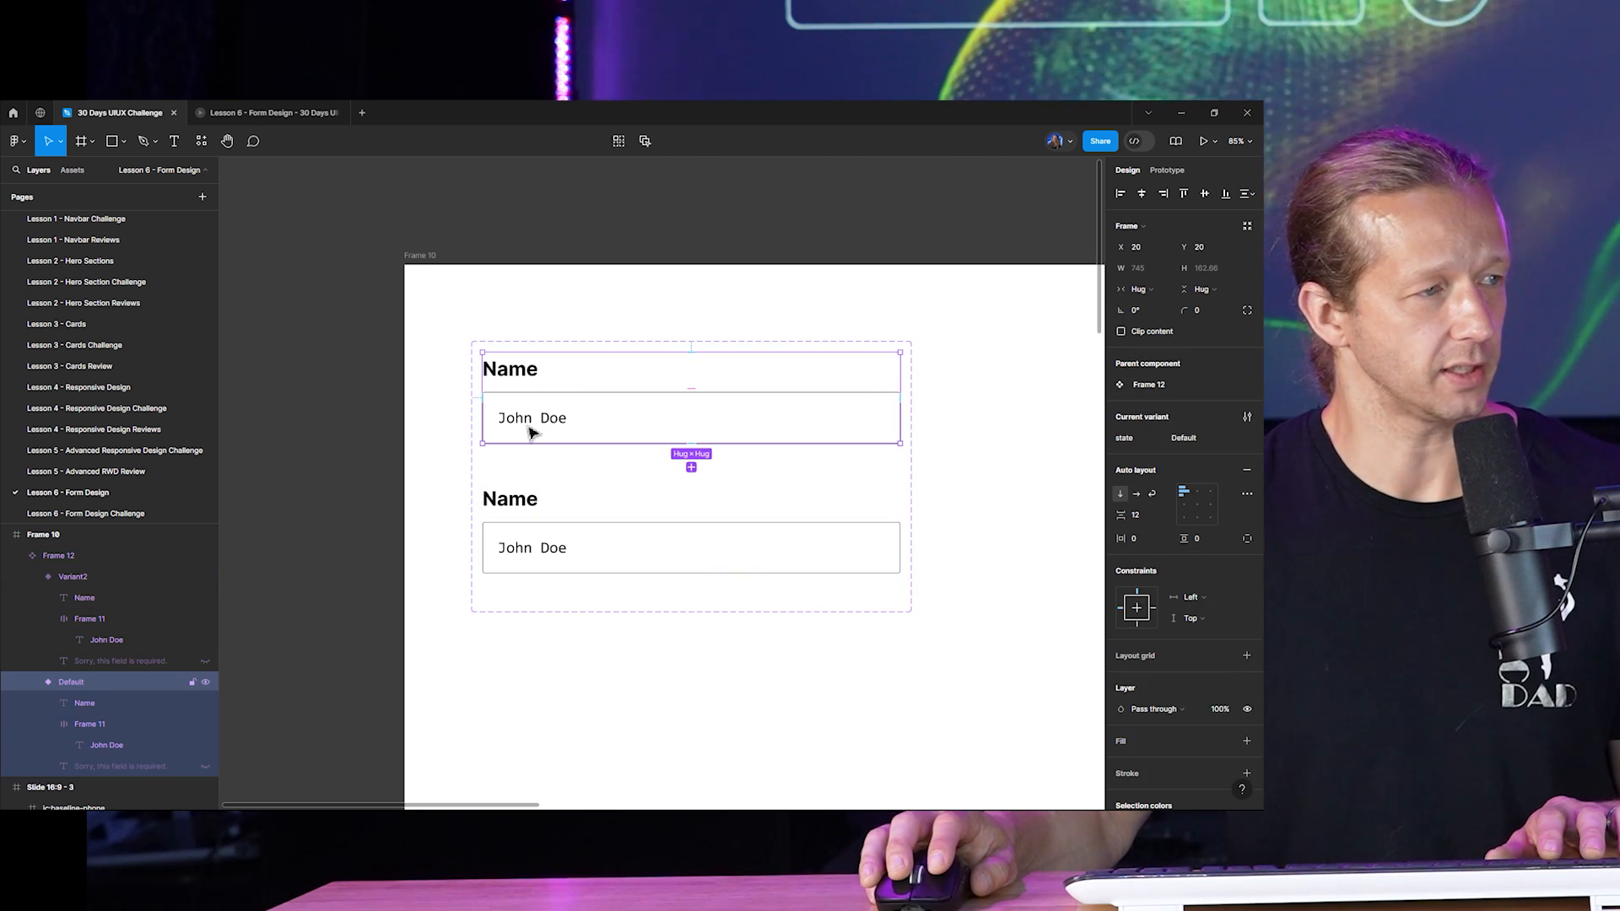
left_click(538, 428)
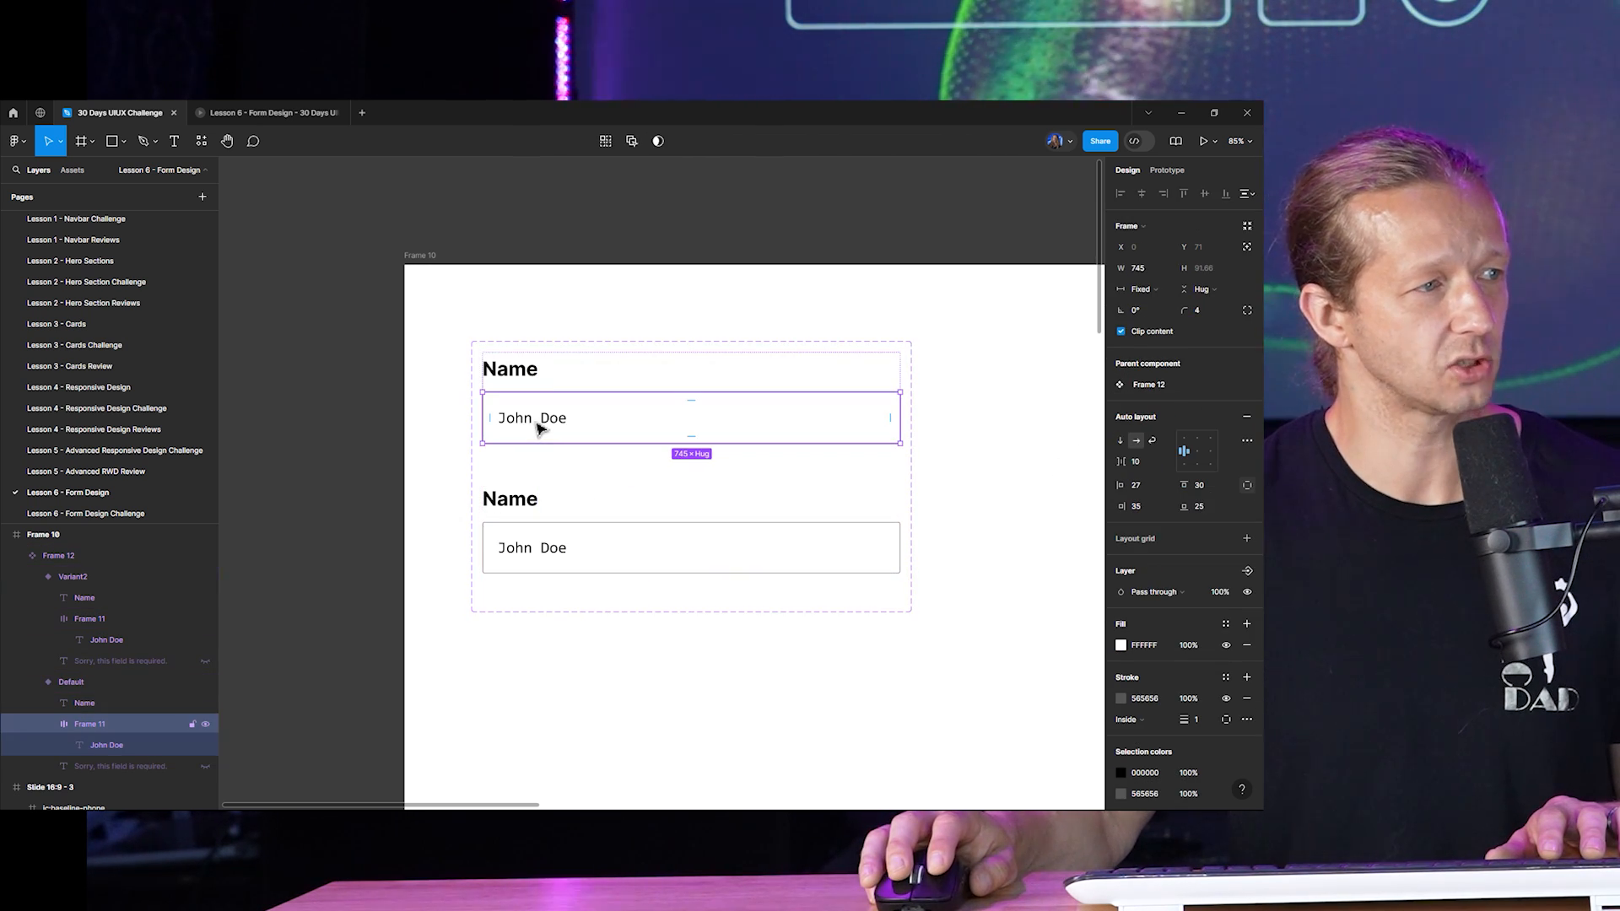
left_click(529, 419)
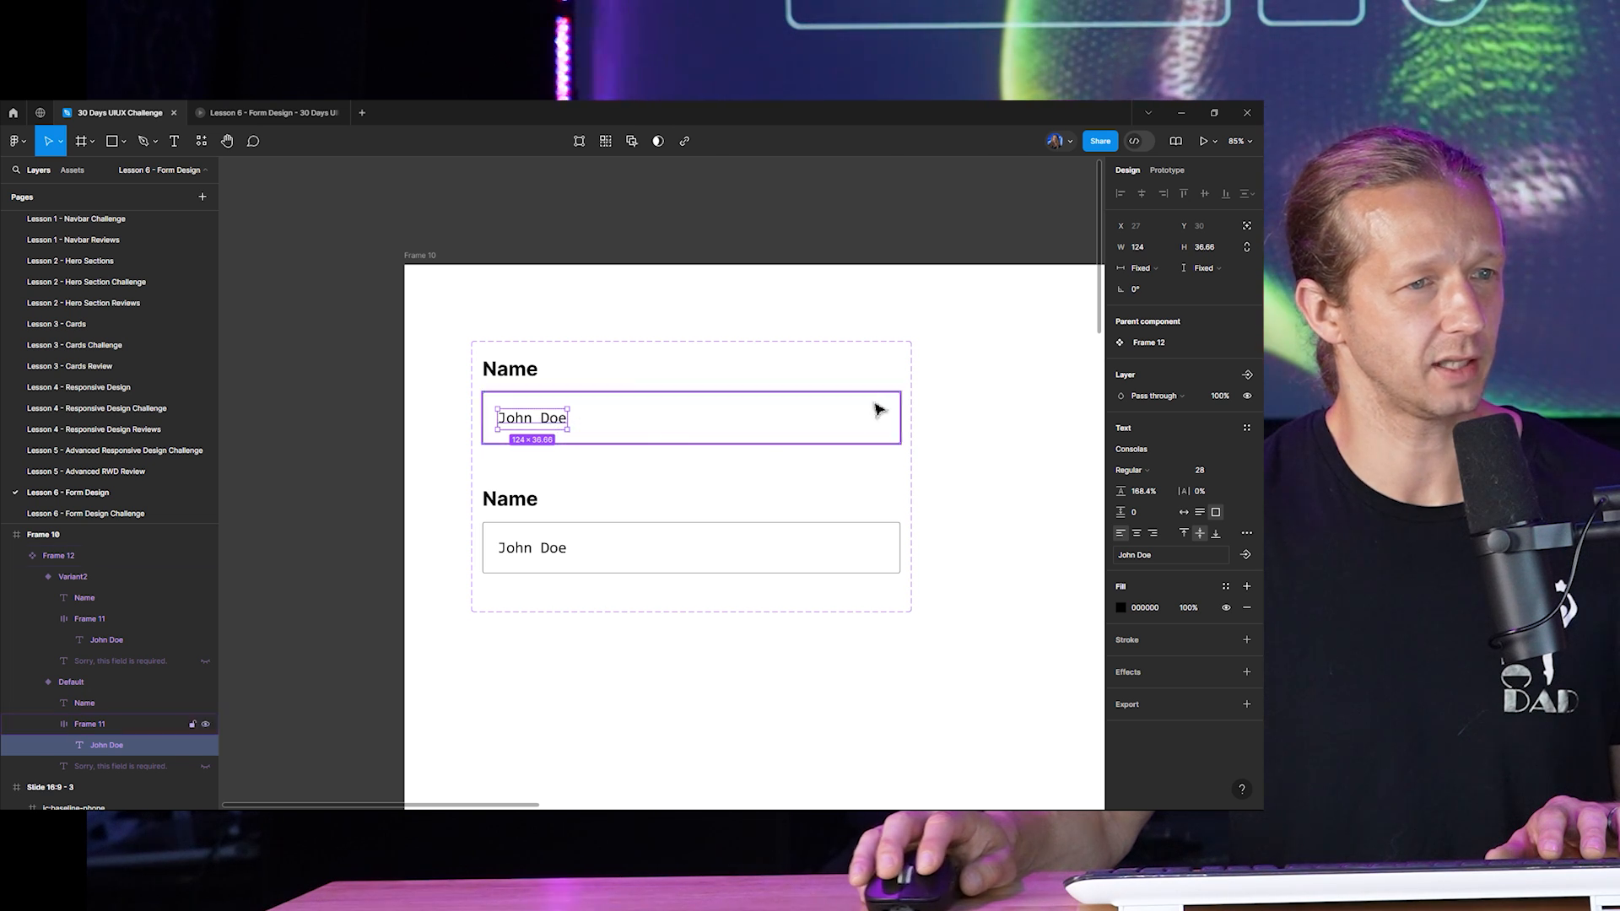
left_click(1247, 395)
left_click(362, 408)
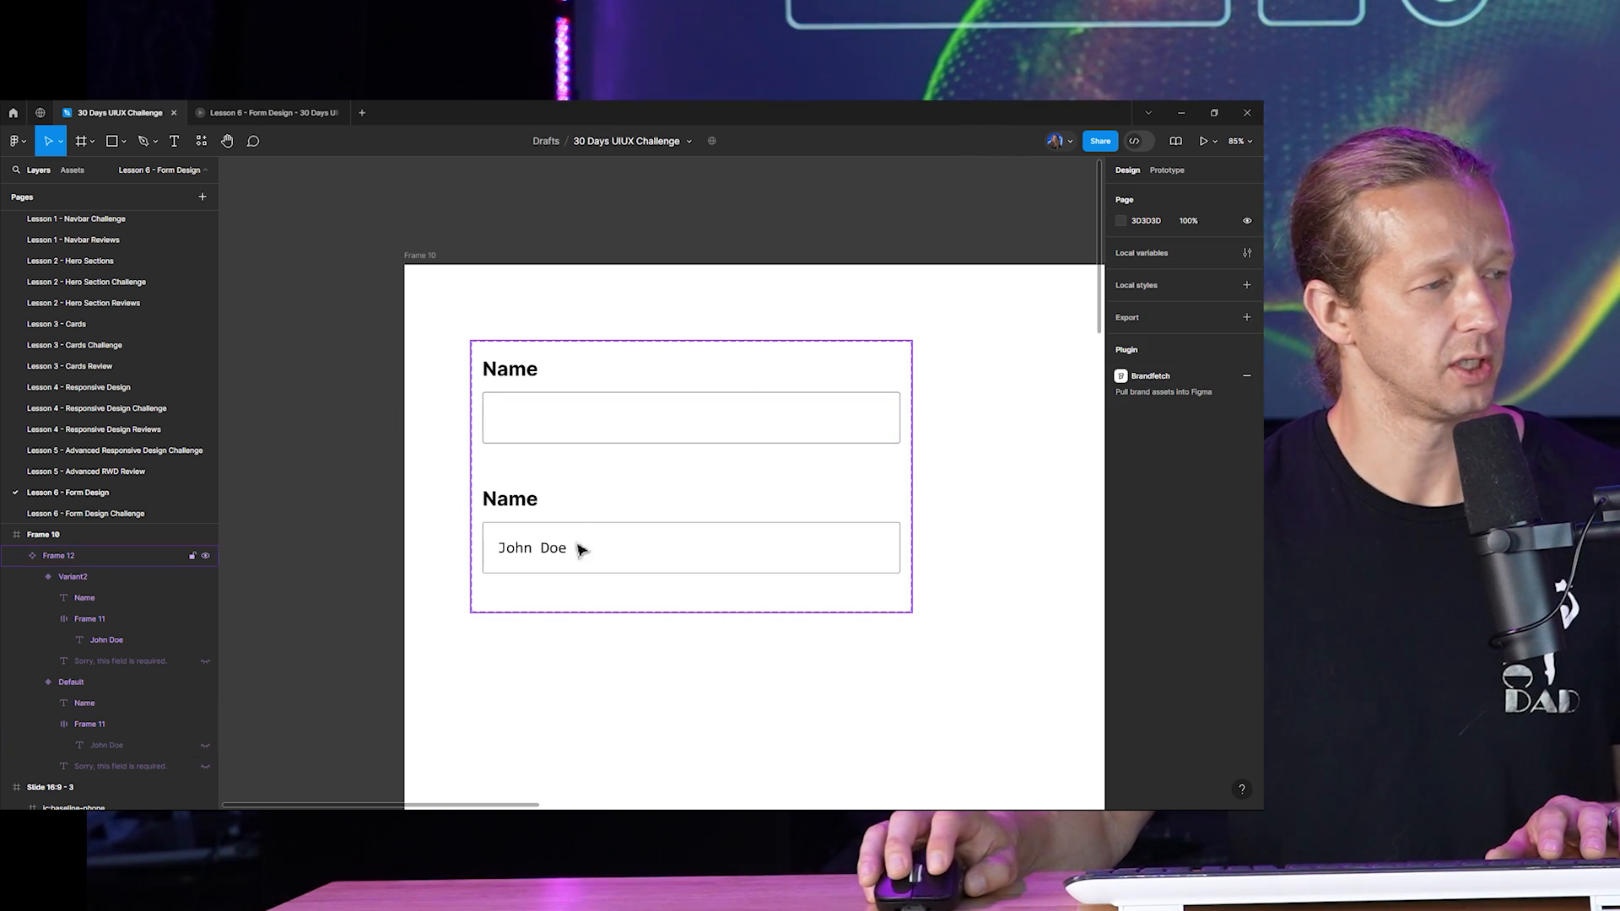
Set the second variant's state value to focus.
left_click(658, 538)
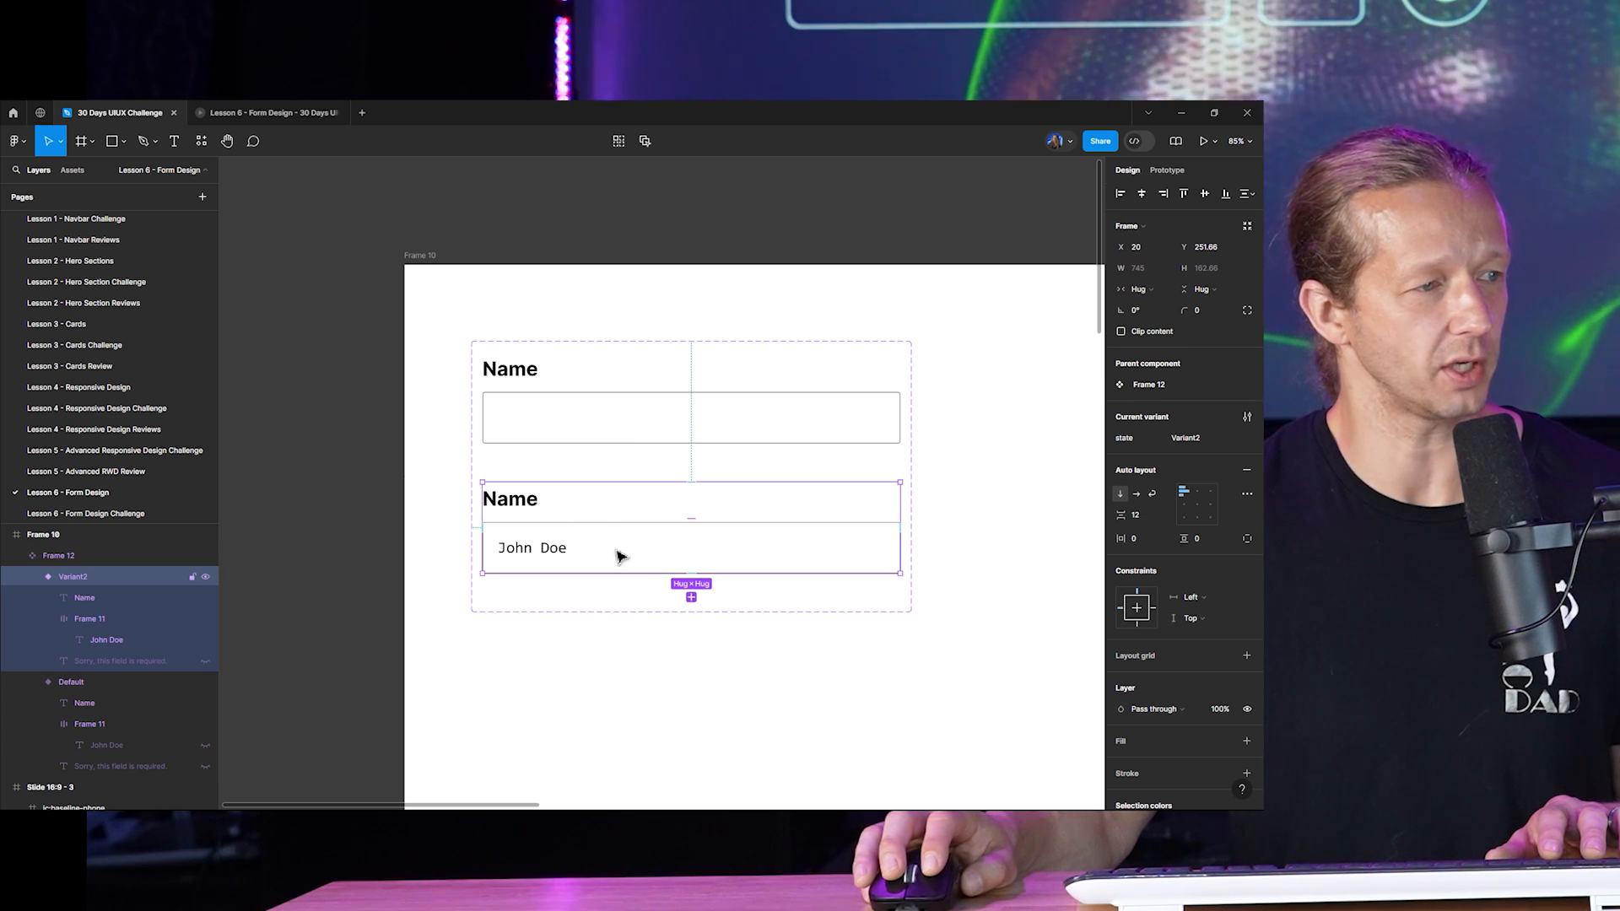
left_click(644, 422)
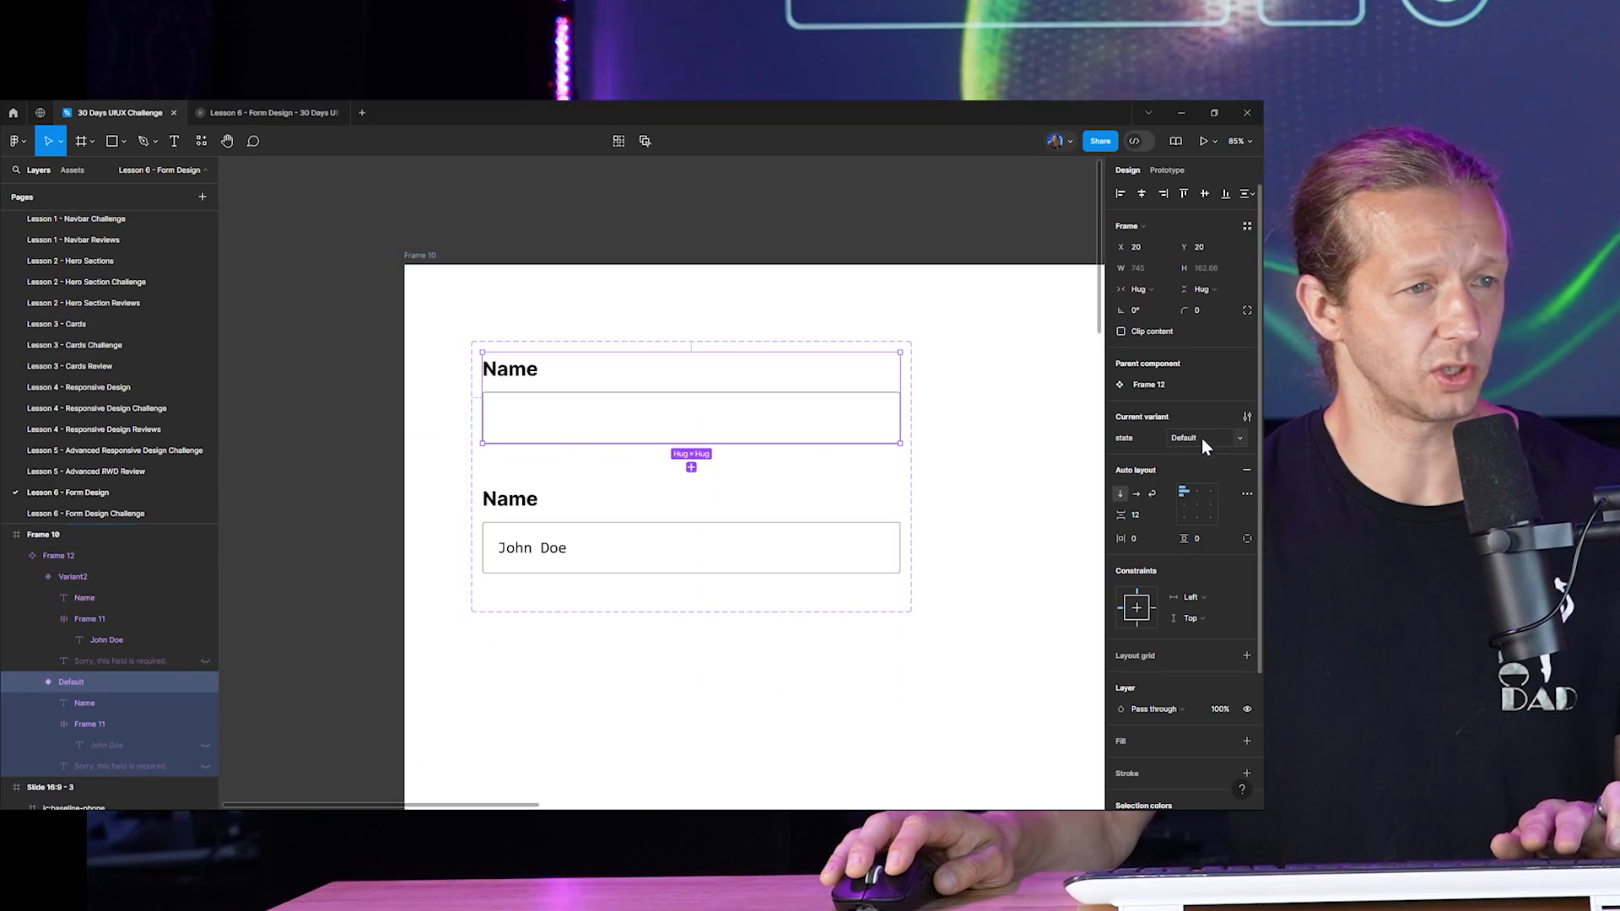
left_click(86, 631)
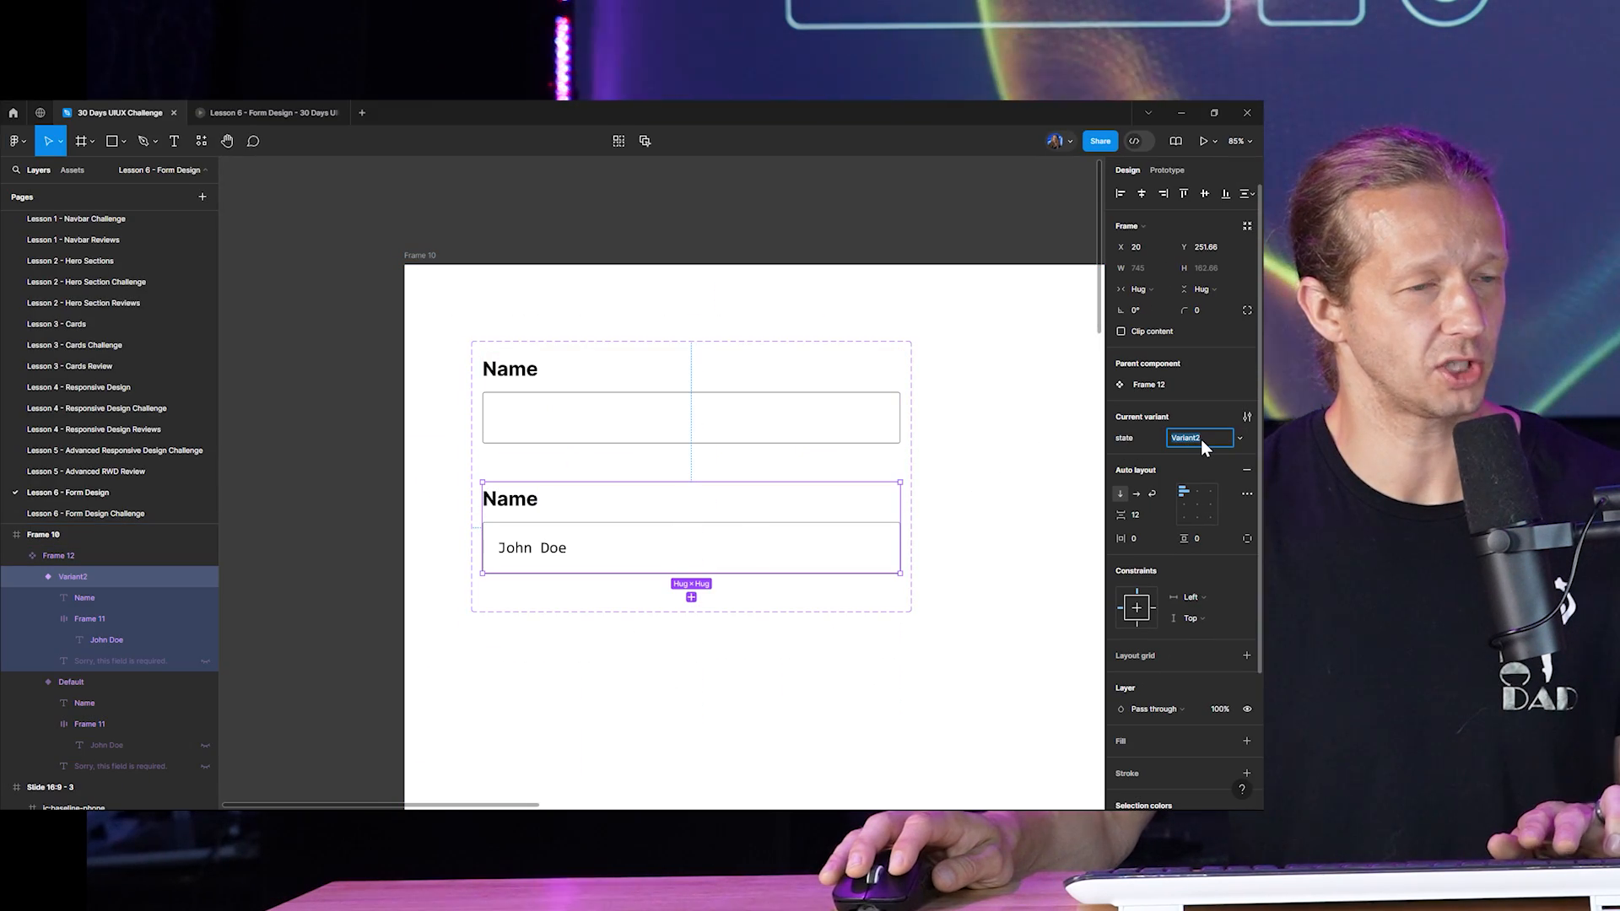
left_click(1201, 438)
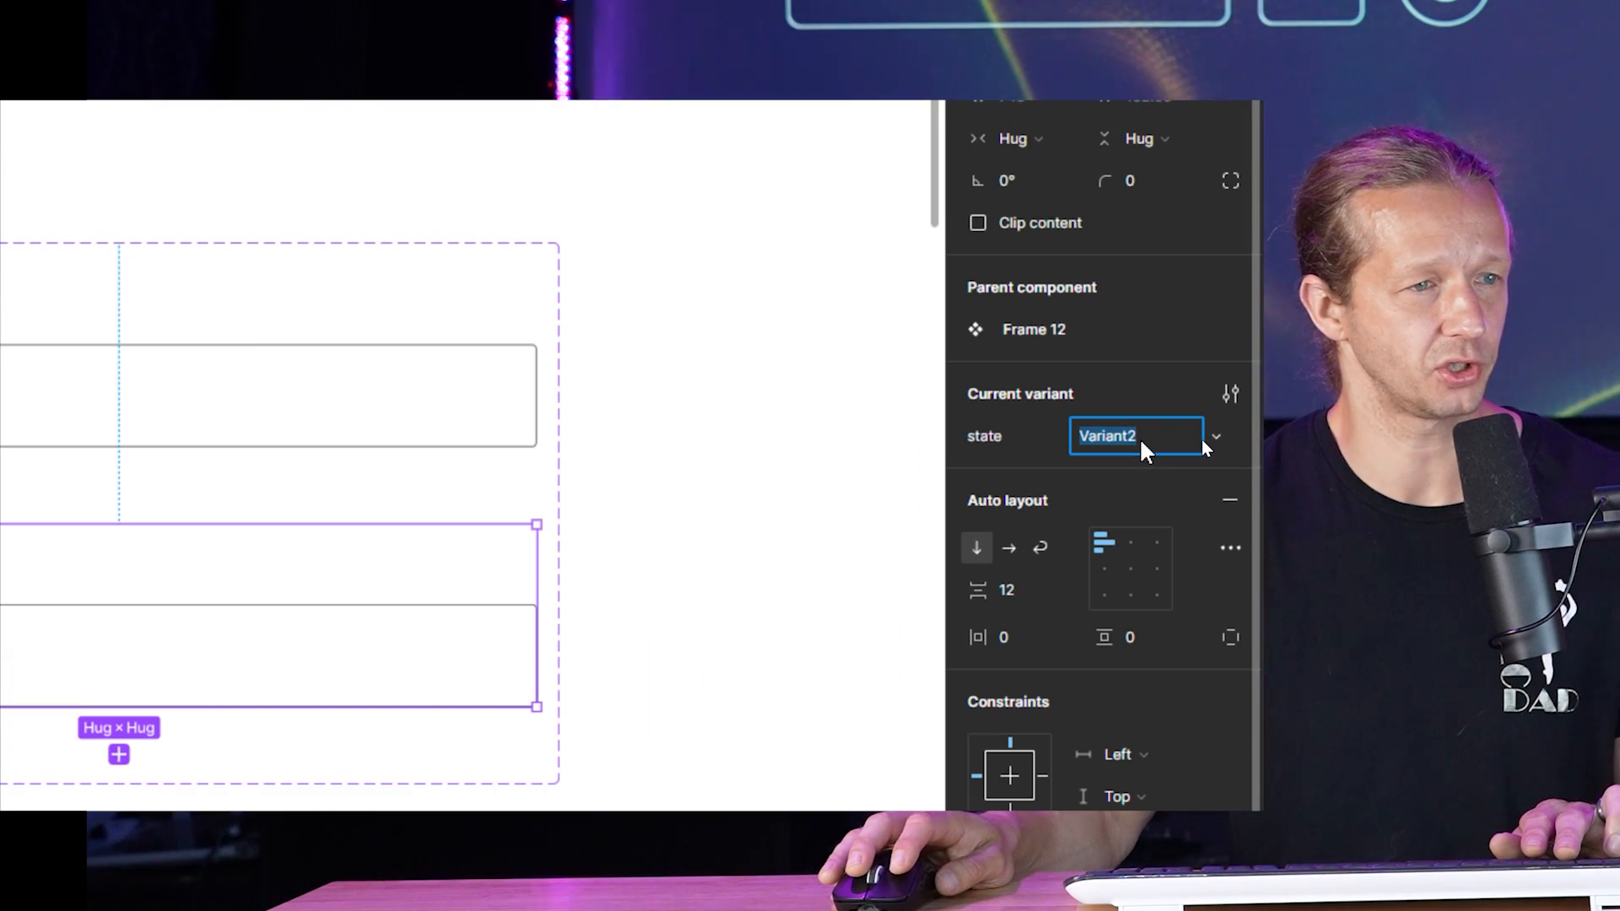
type("focus")
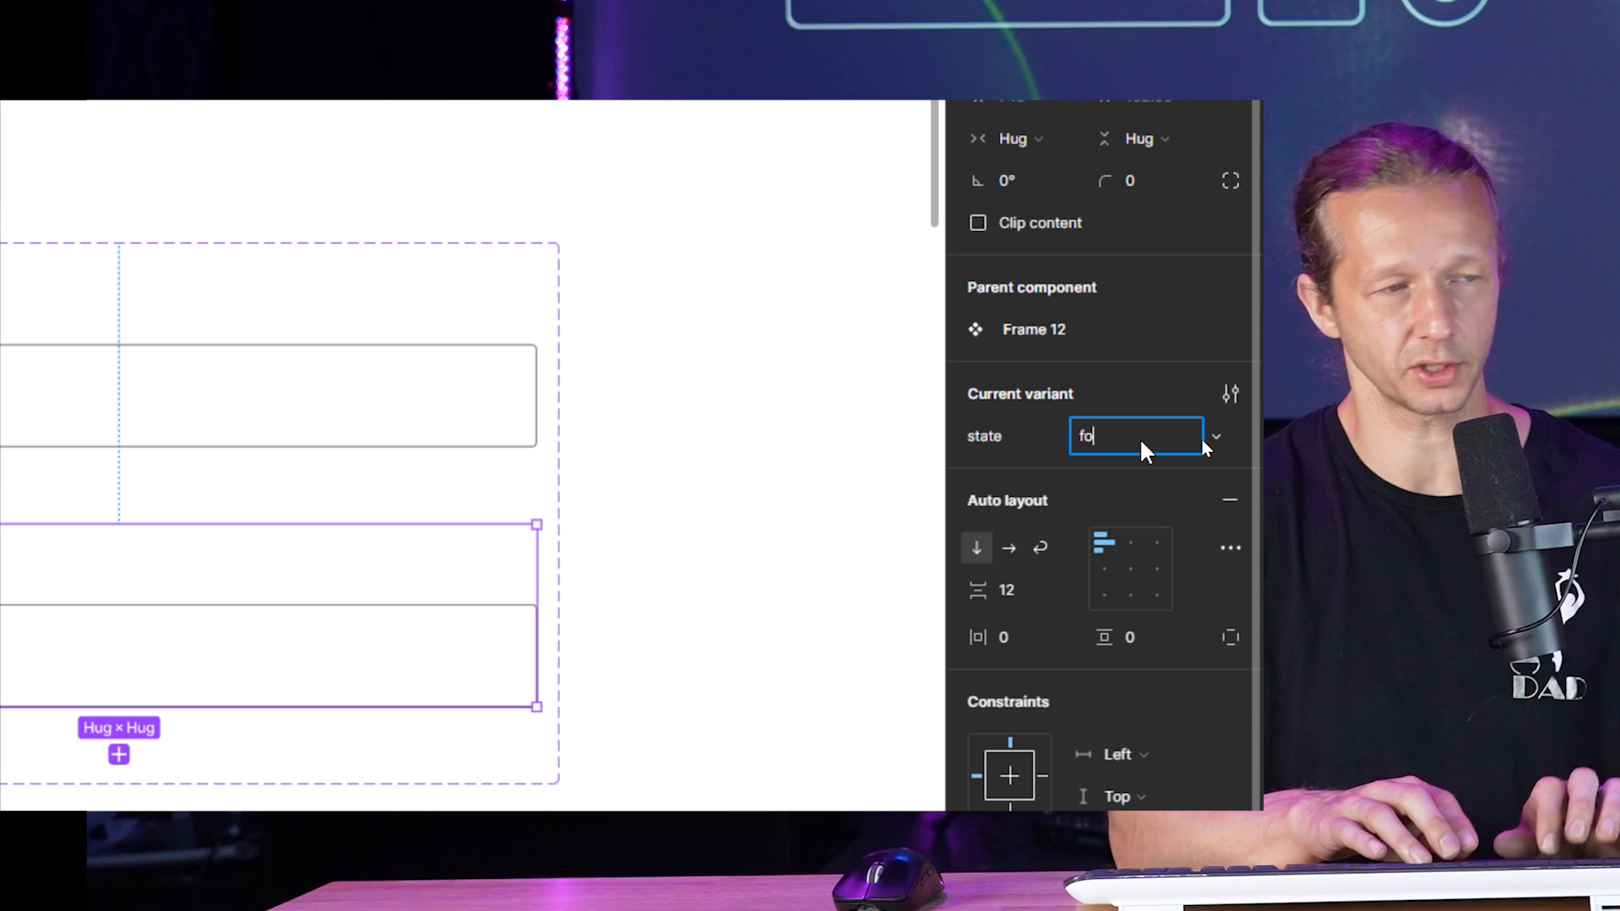
key("Return")
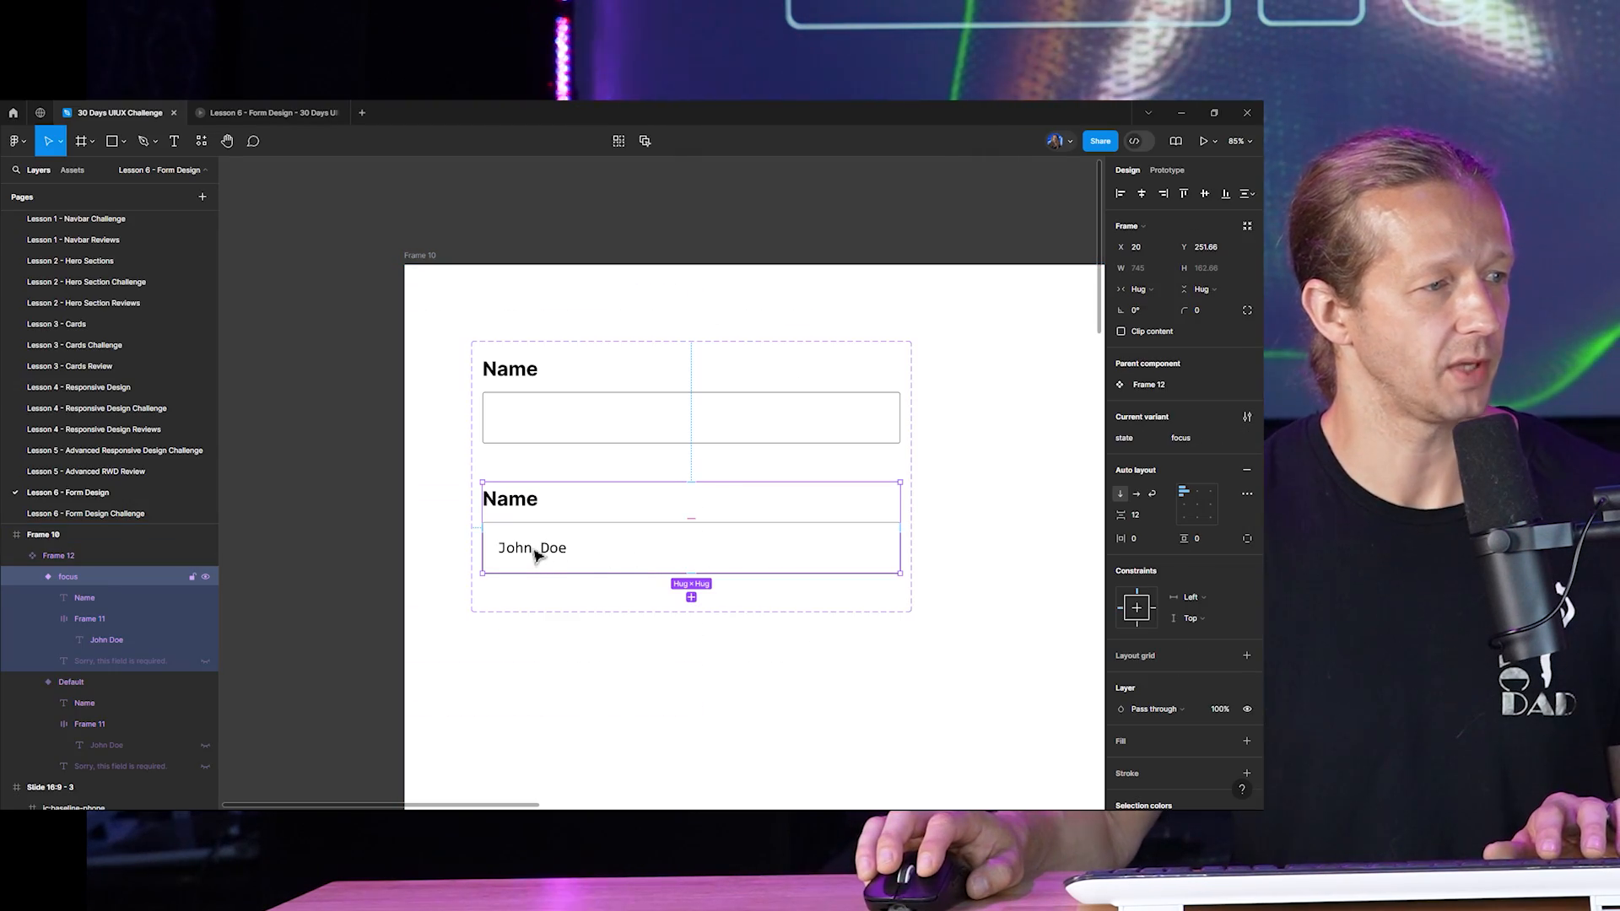
scroll(614, 551, "up", 5)
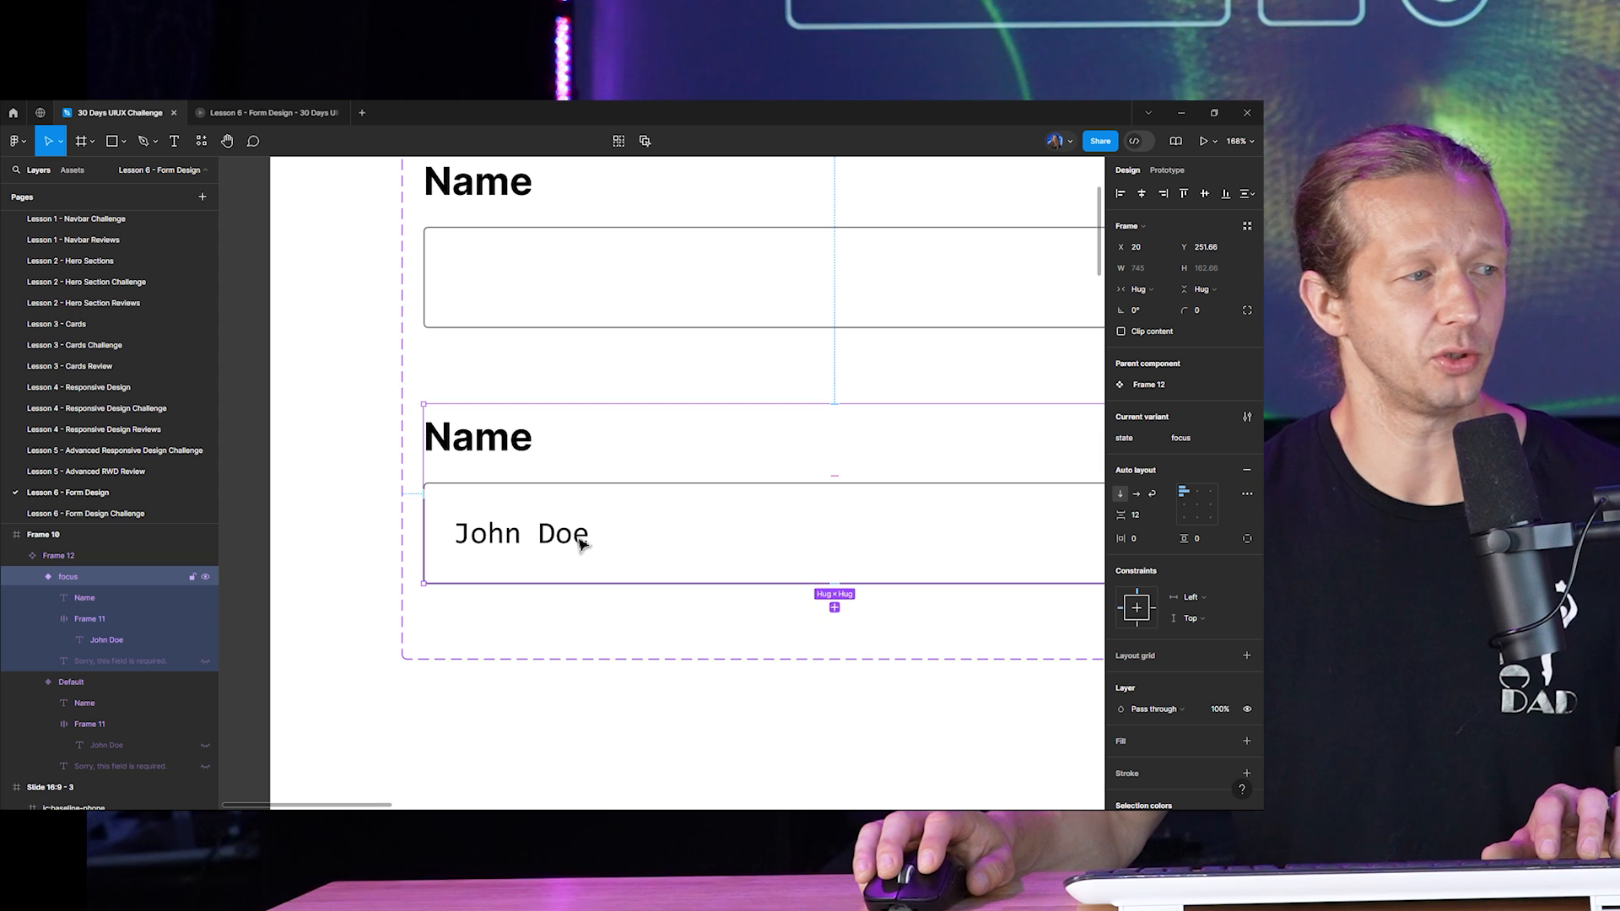
left_click(581, 544)
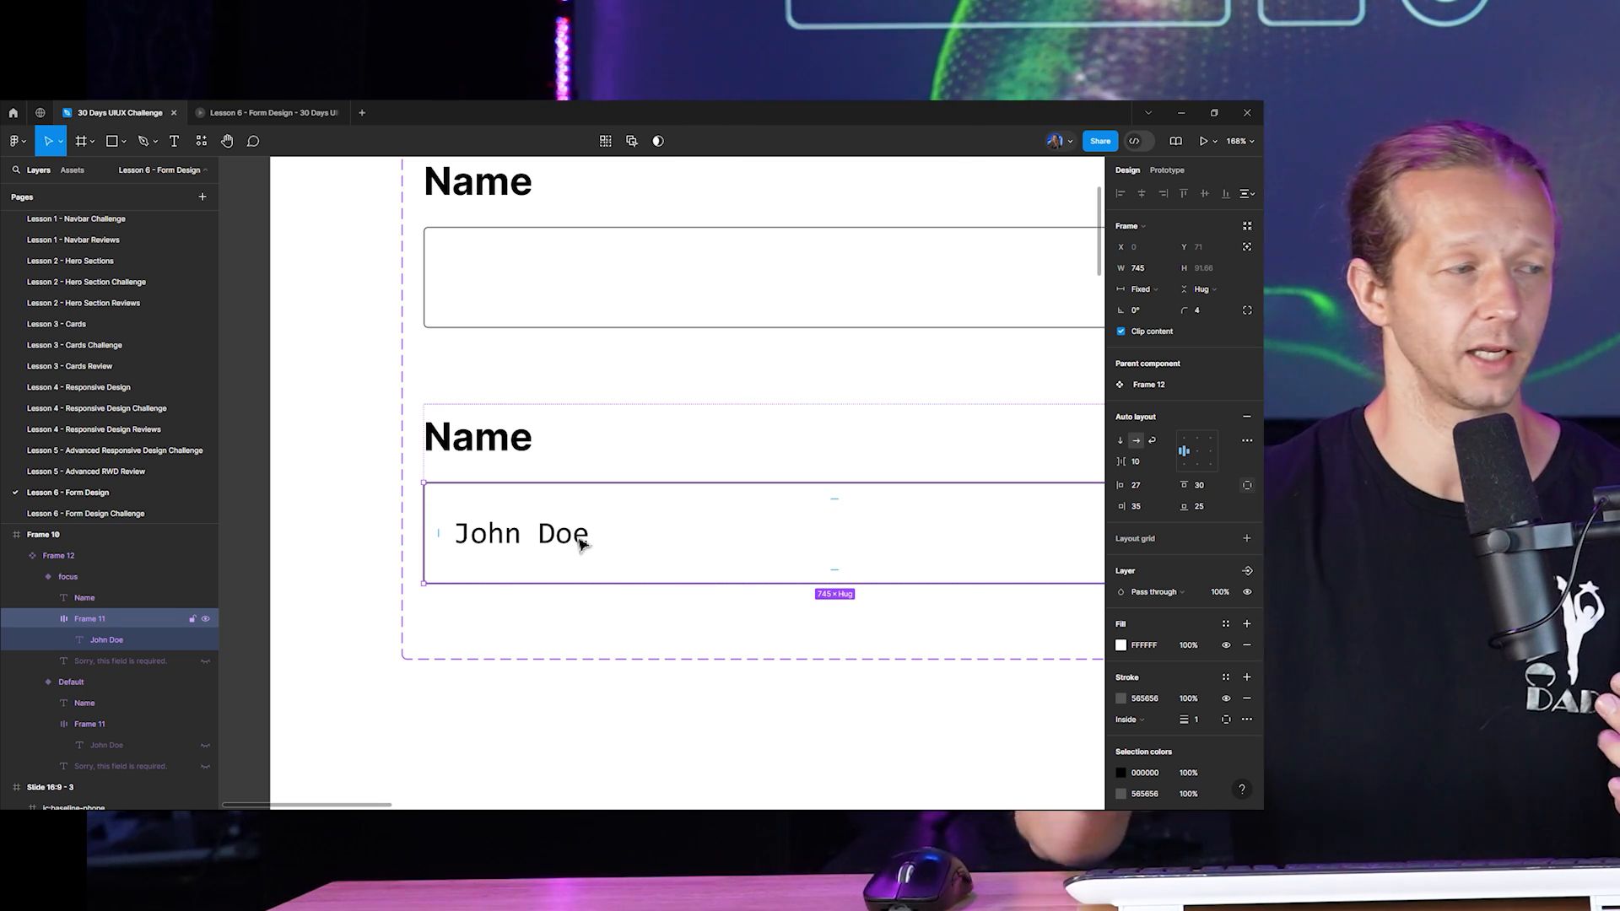
left_click(545, 540)
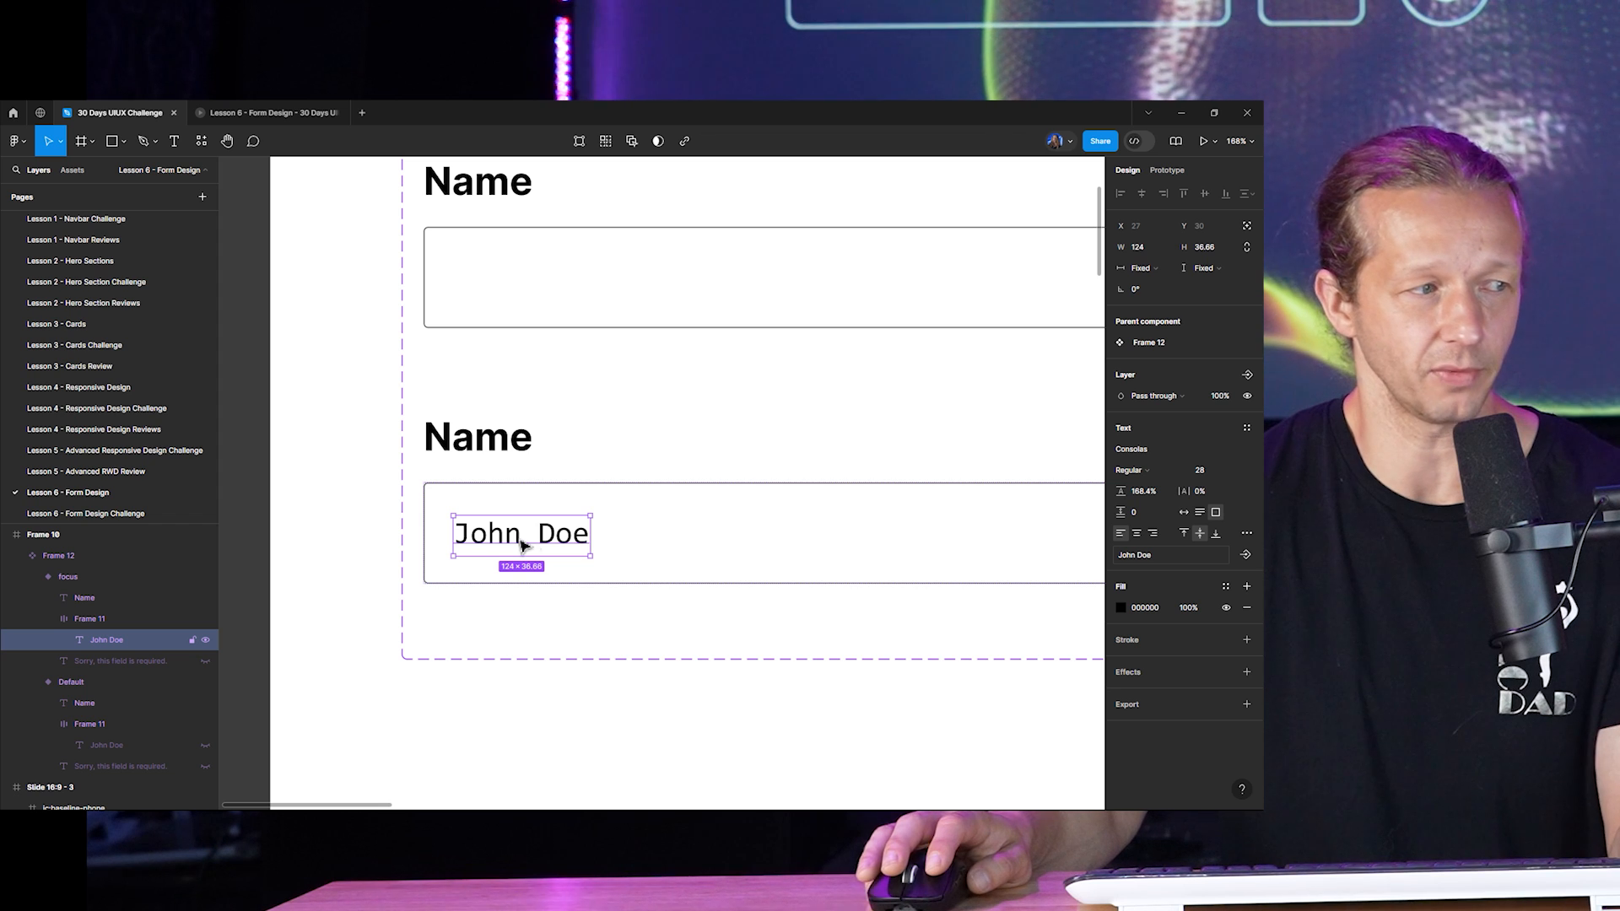
left_click(666, 545)
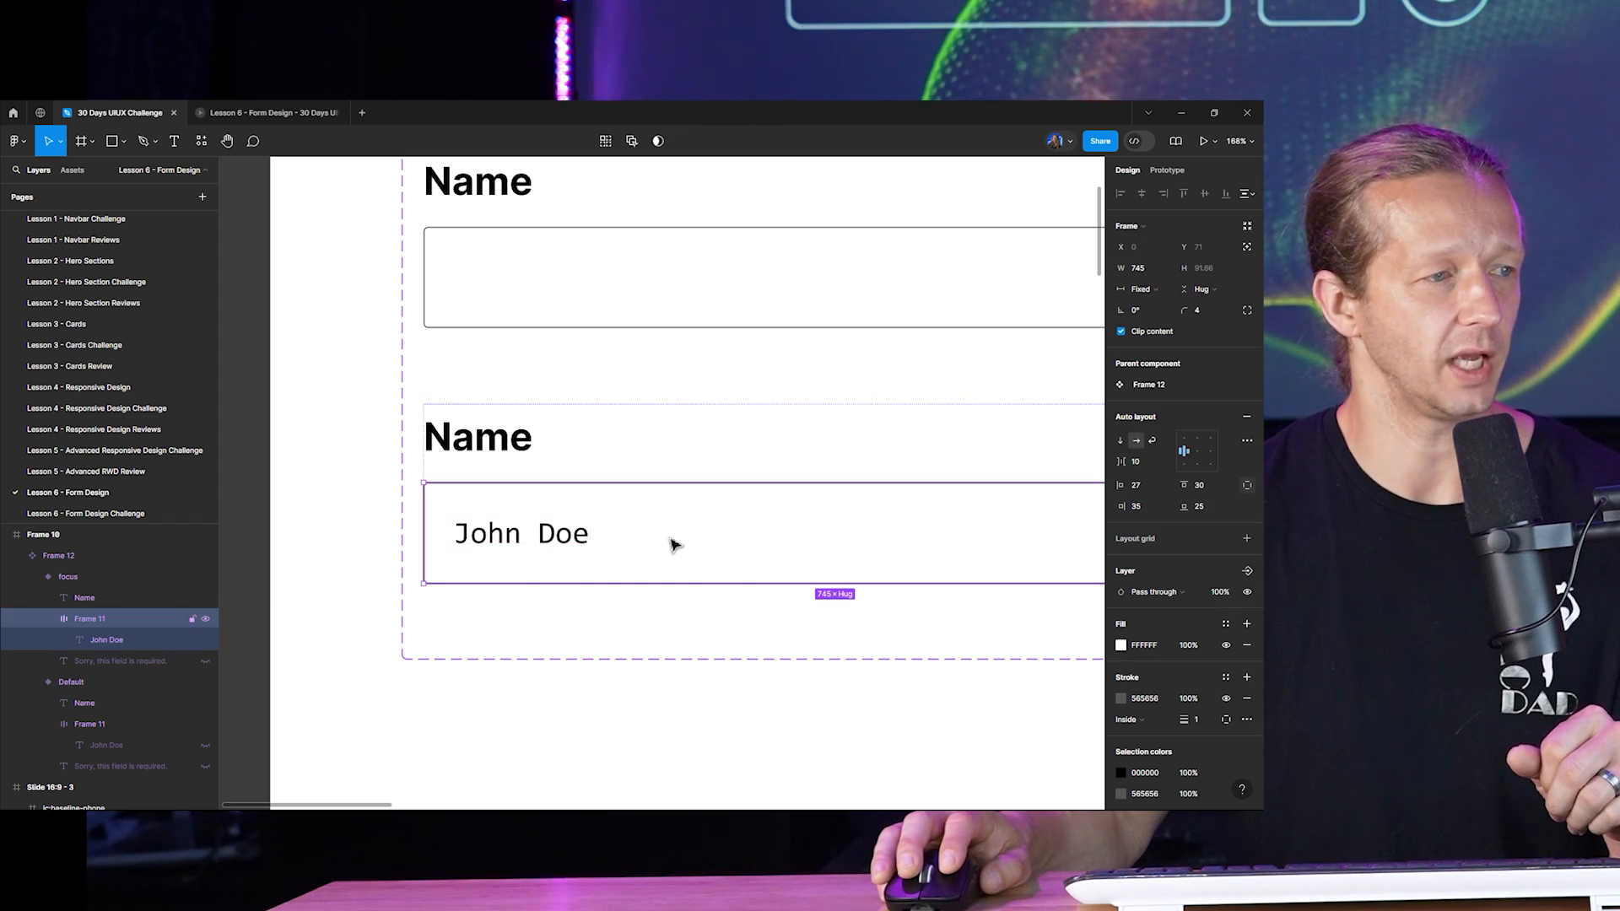
left_click(344, 472)
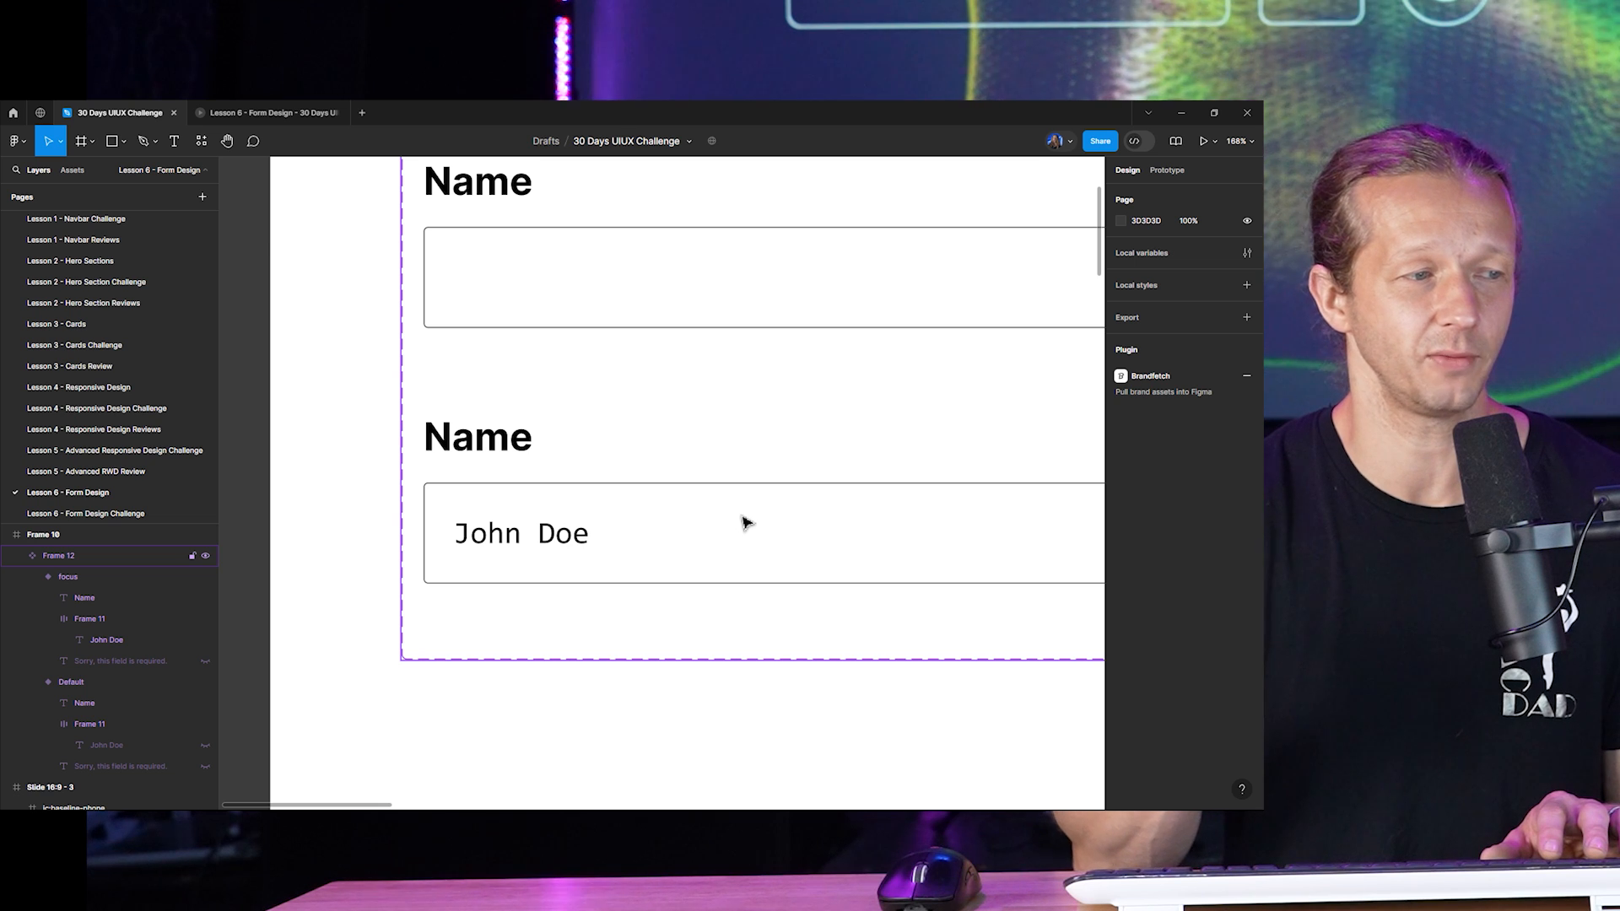
Thicken the stroke around the focus variant's input box, trying a weight of 2 and settling on 3.
scroll(744, 522, "down", 3)
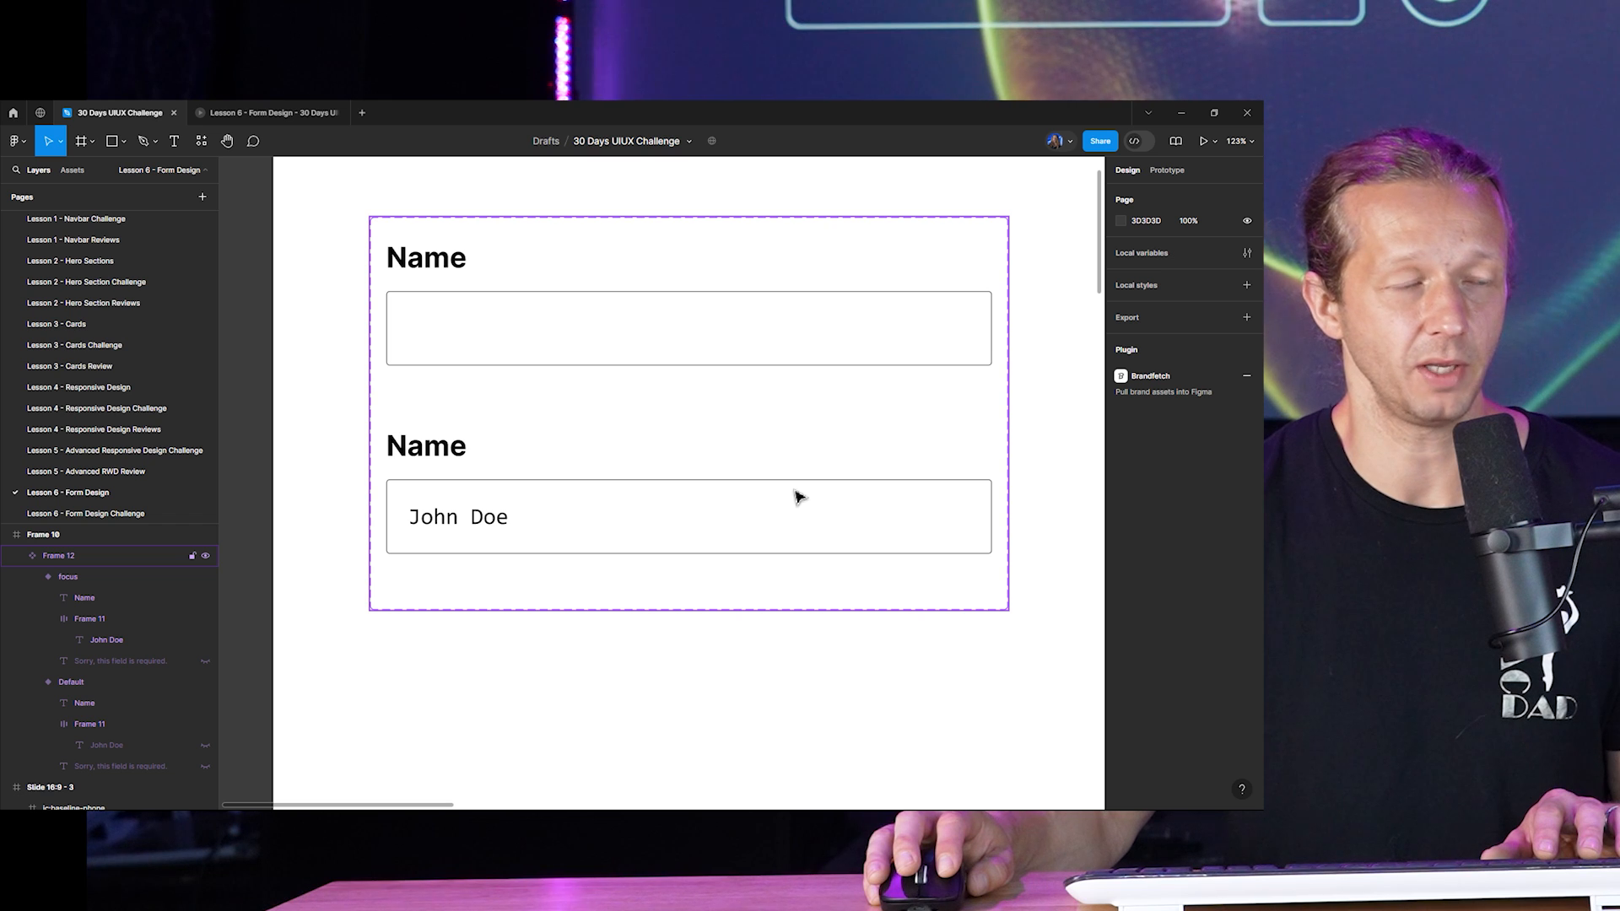
left_click(793, 495)
double_click(792, 495)
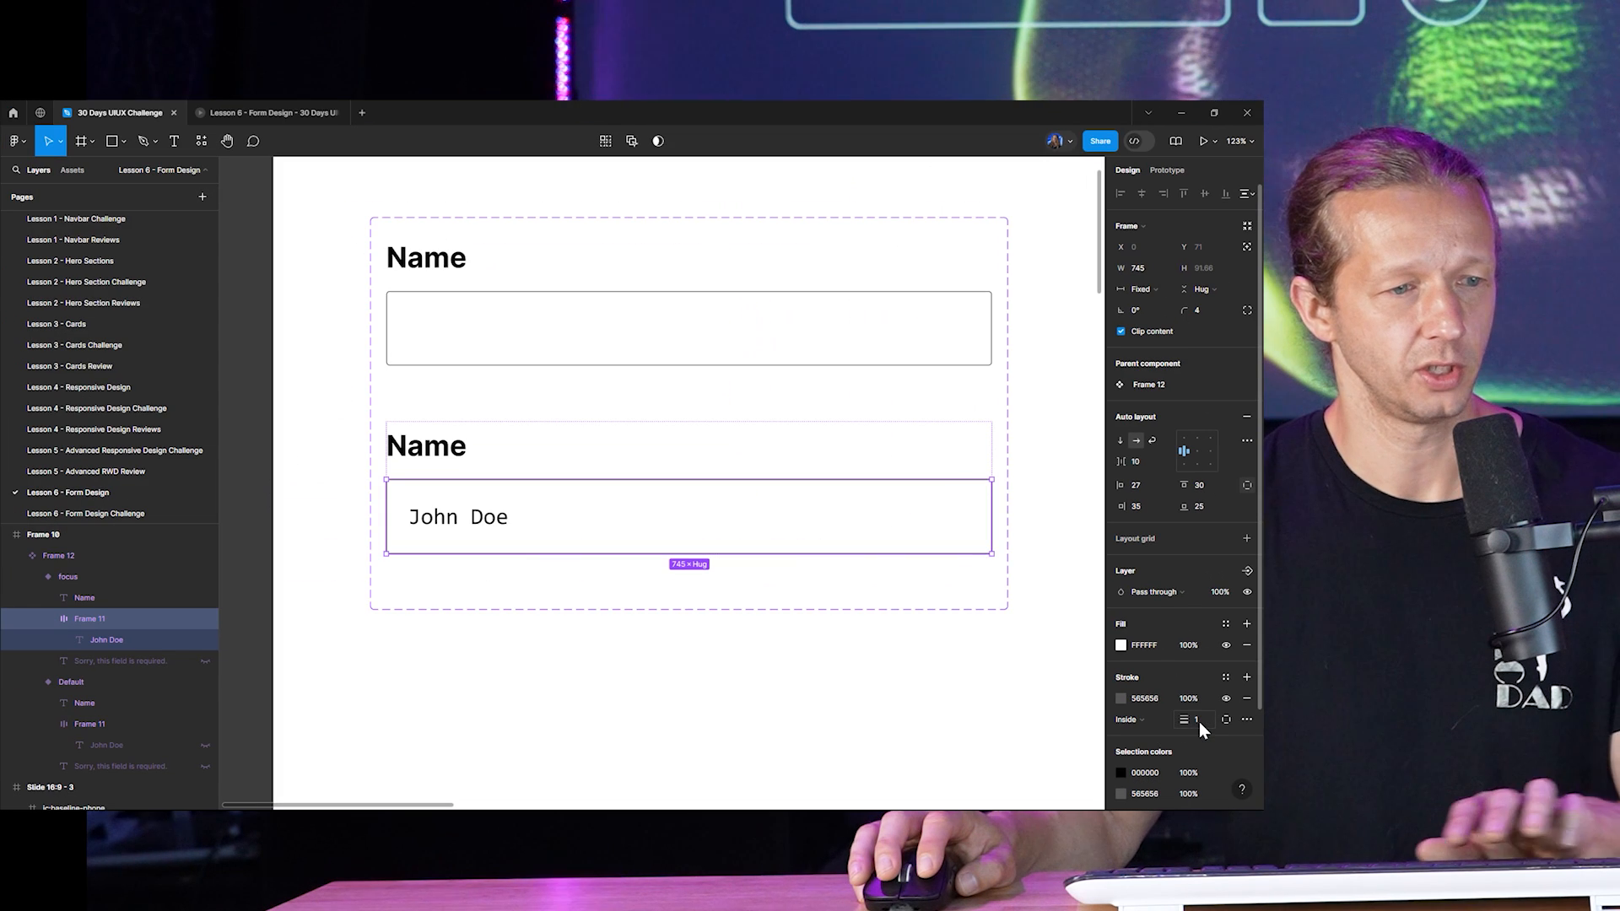
type("2")
key("Return")
type("3")
key("Return")
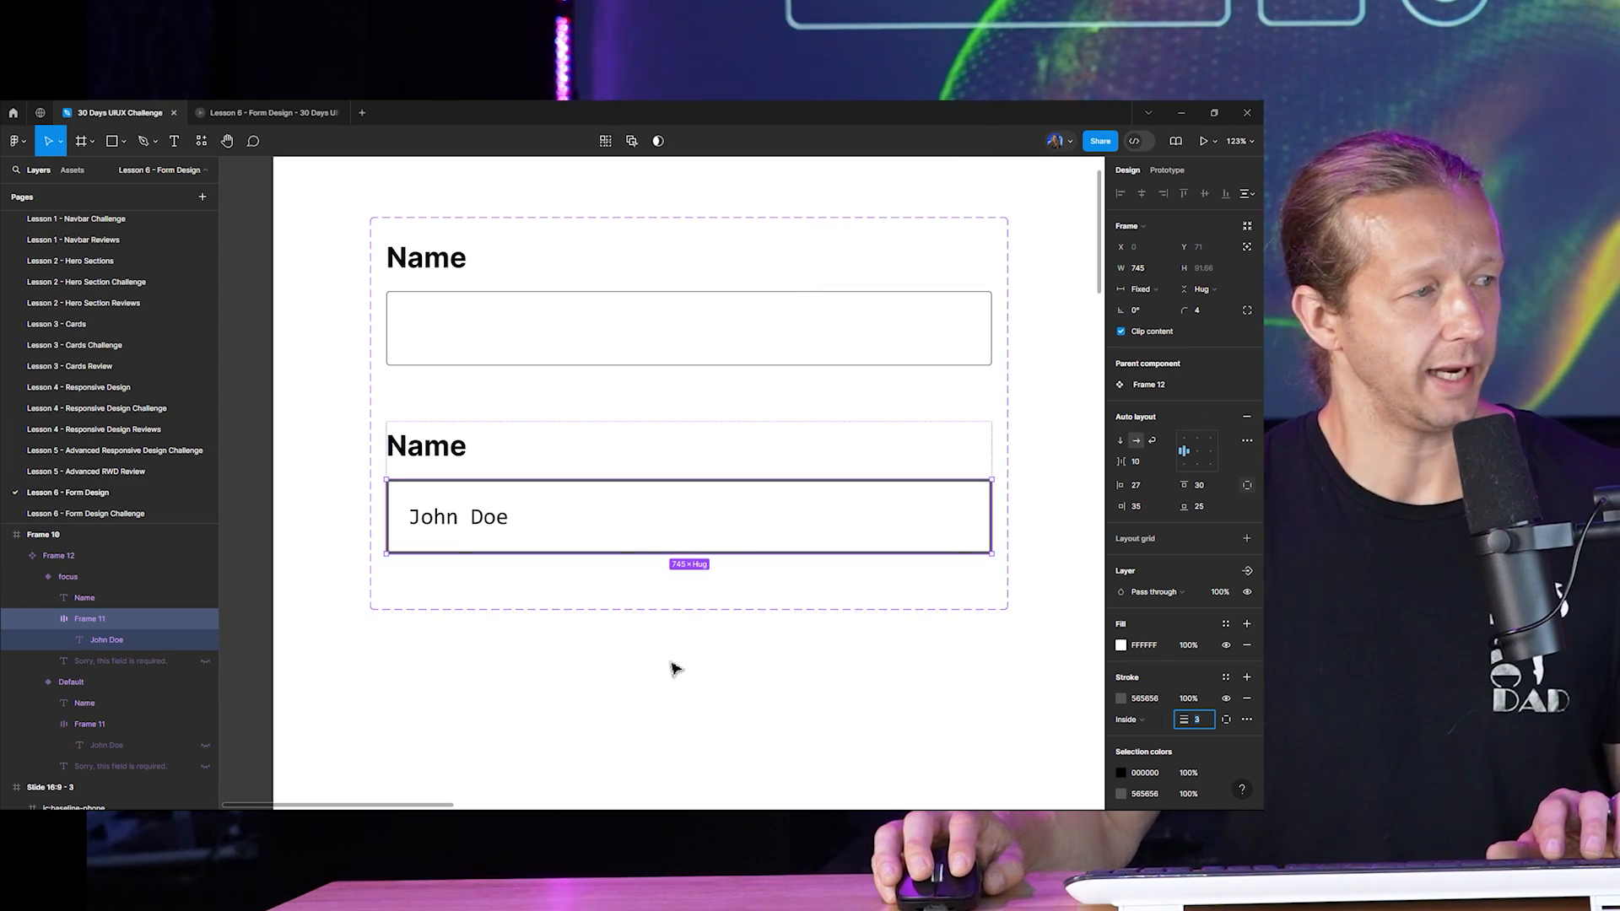
Add a third variant below the focus variant of the Name field component and set its state value to error.
left_click(643, 665)
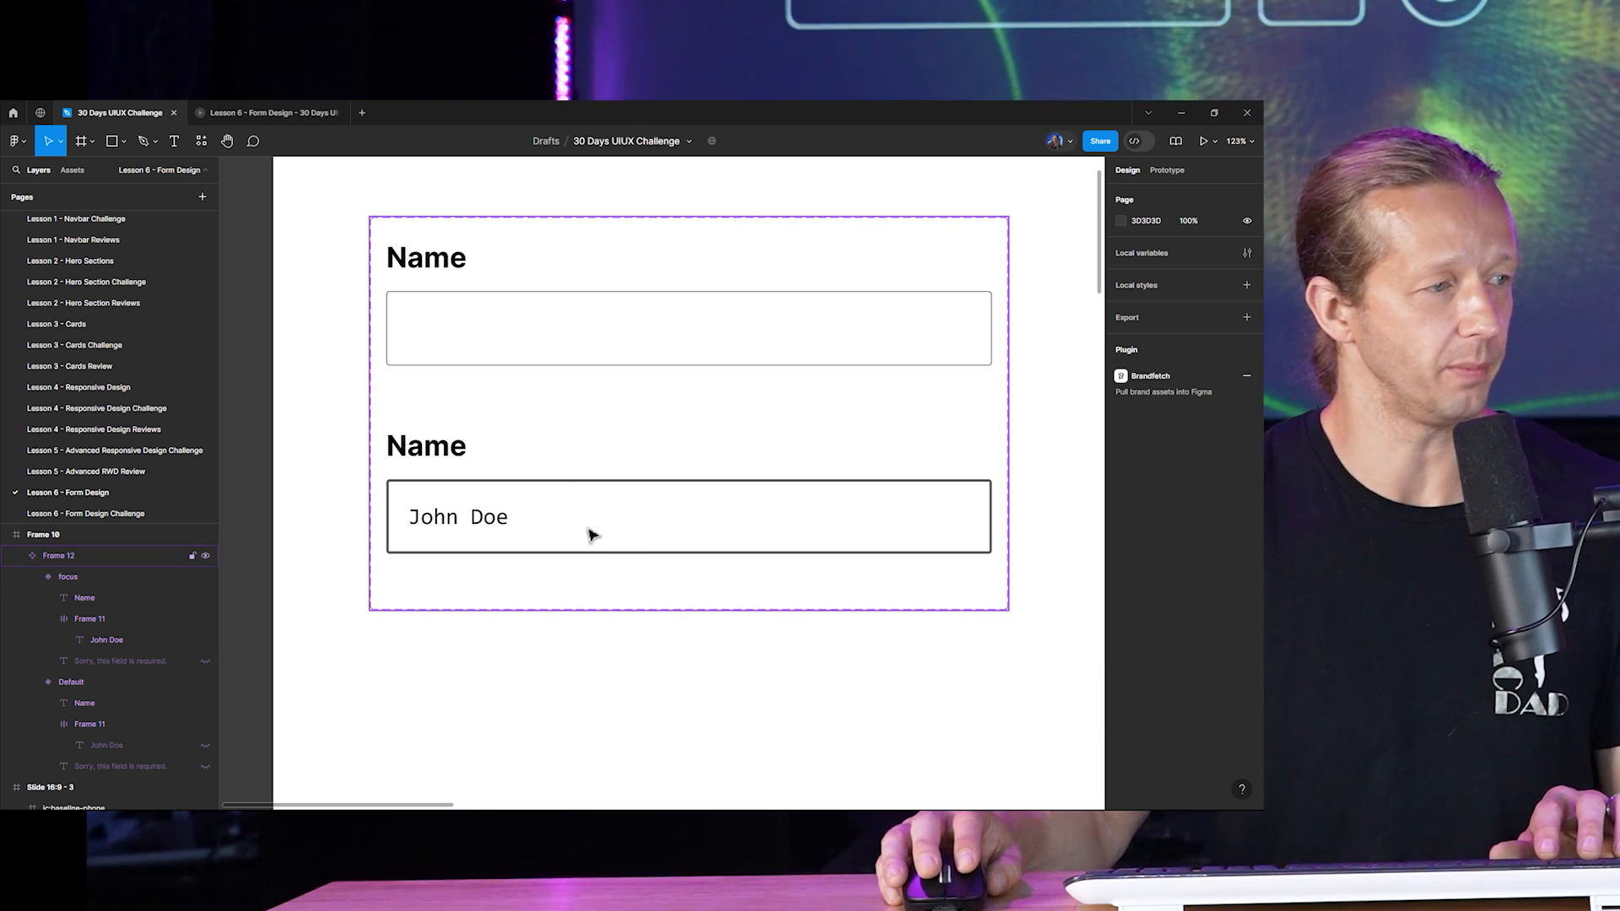
left_click(643, 534)
left_click(643, 534)
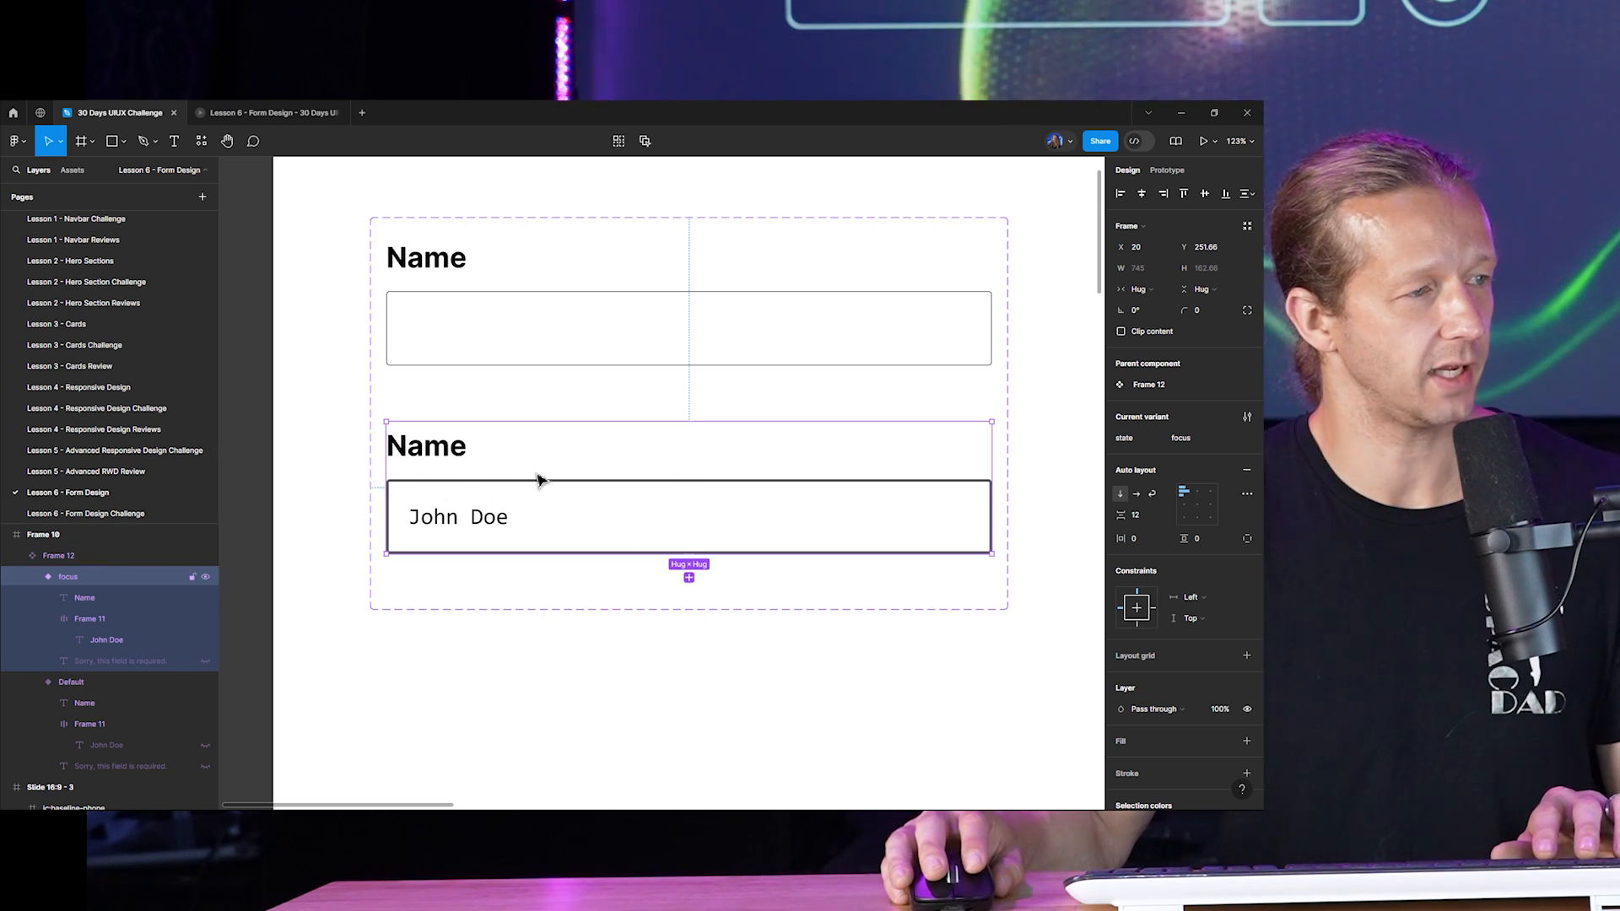
left_click(689, 578)
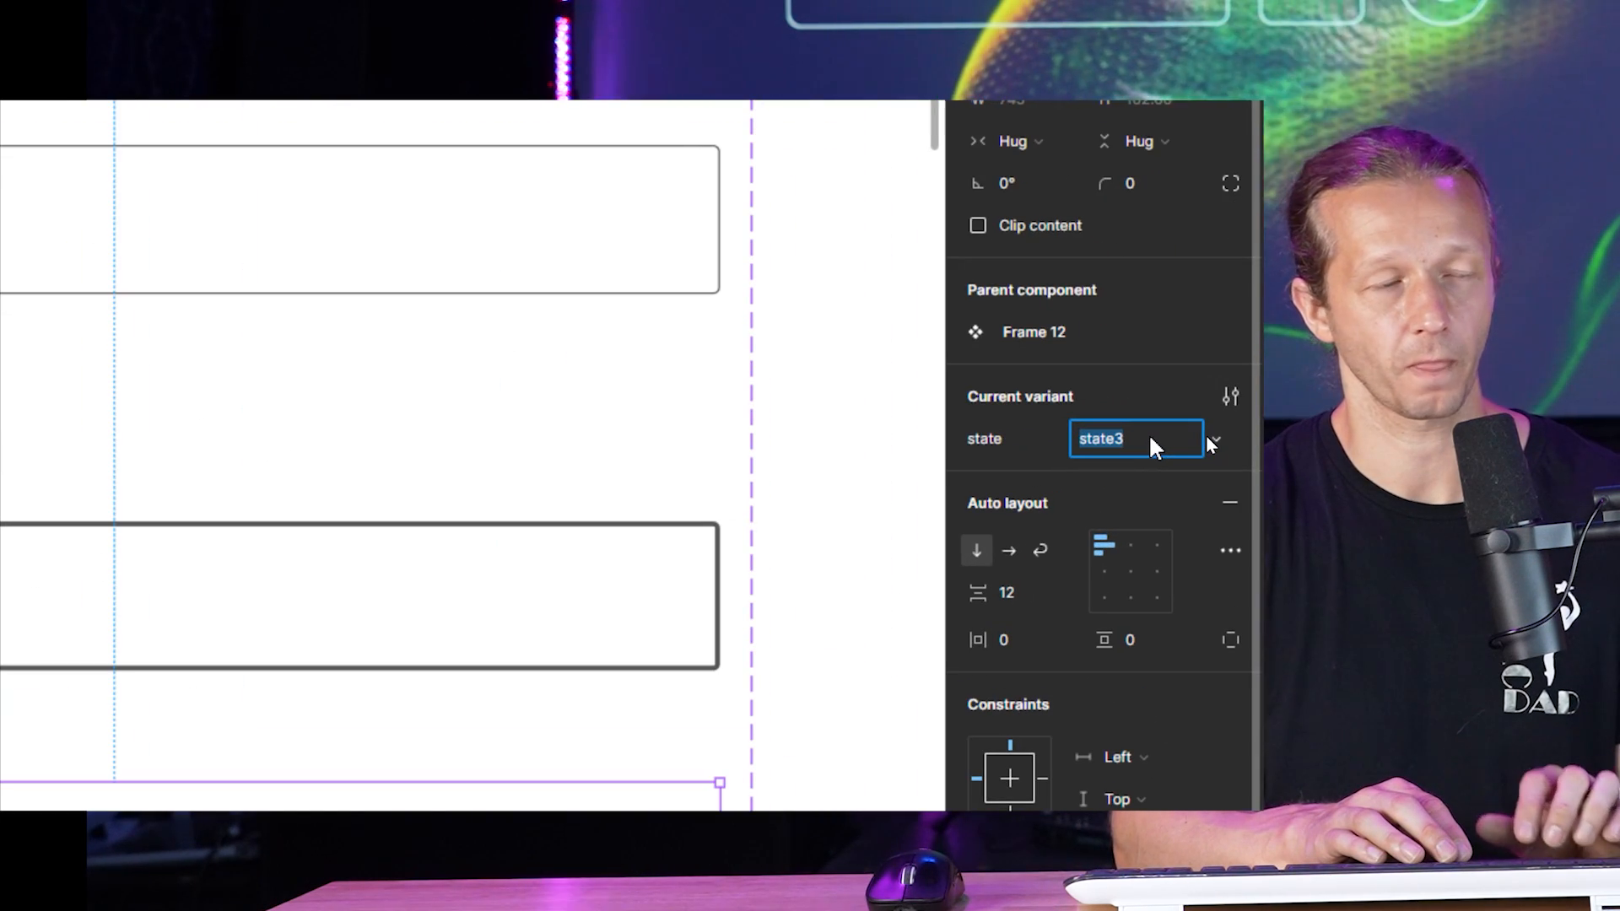
type("error")
key("Return")
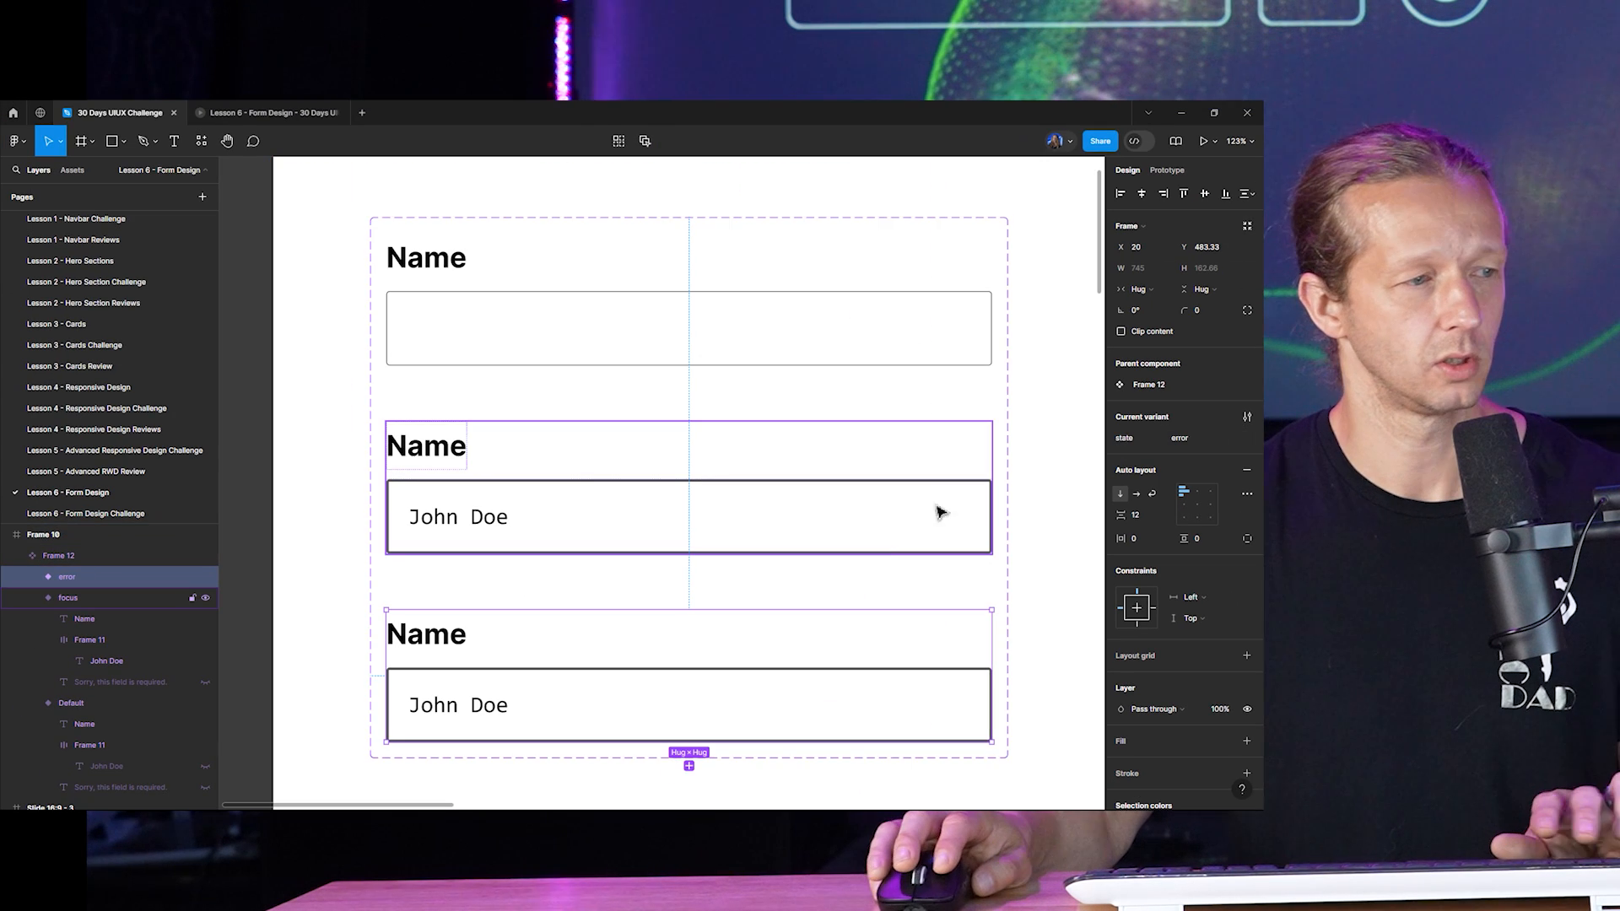
Make the hidden "Sorry, this field is required." text layer visible in the error variant.
scroll(717, 674, "down", 2)
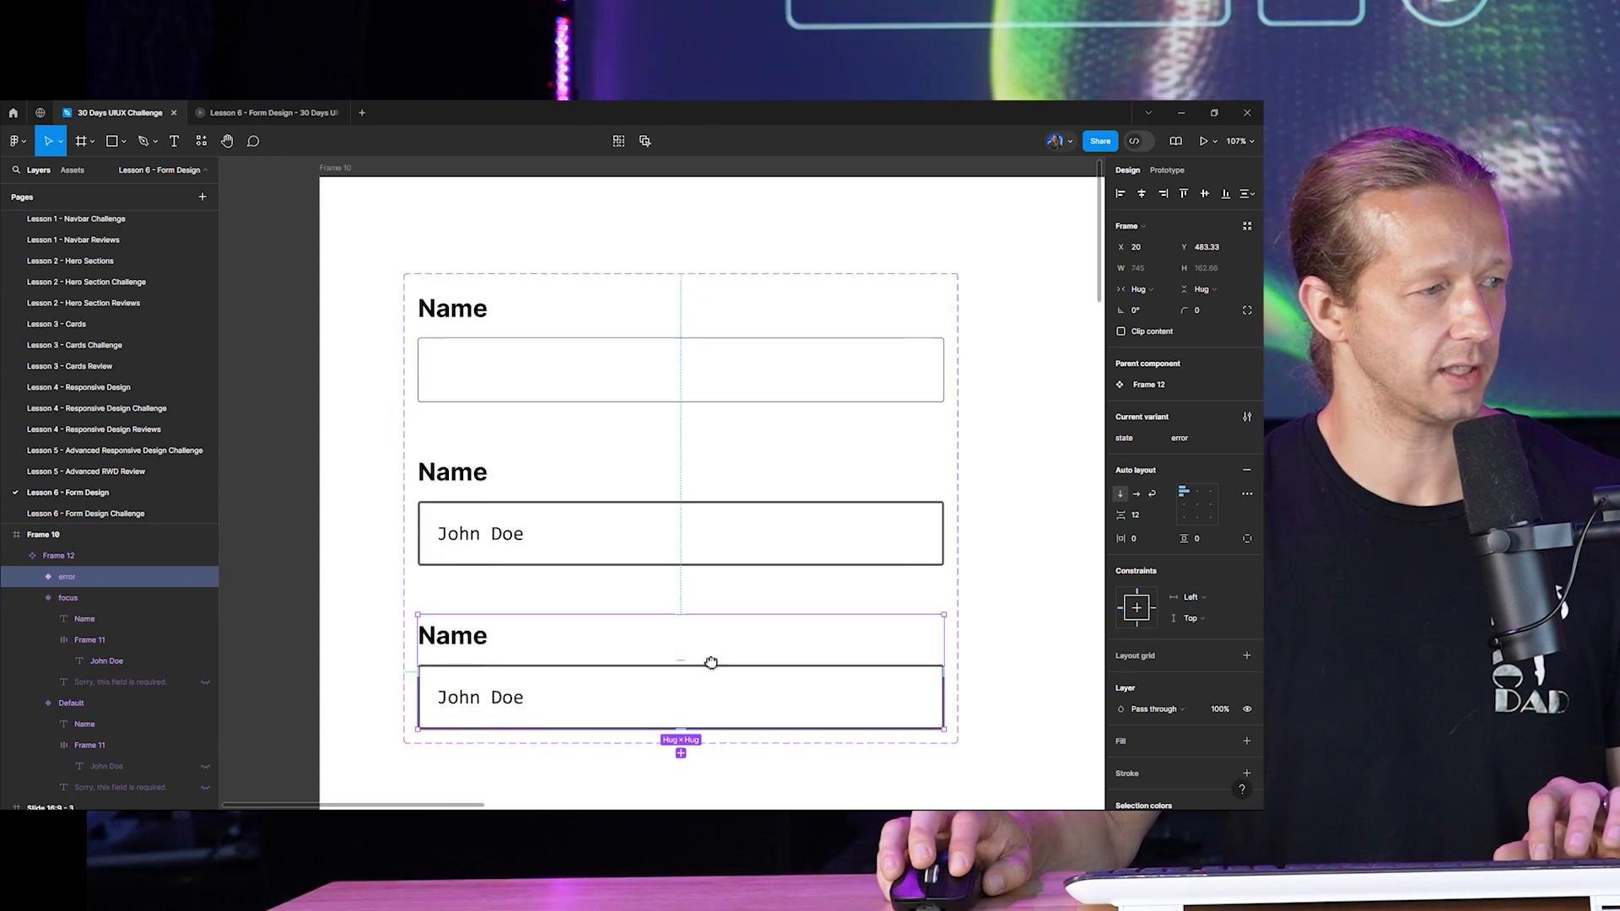
scroll(700, 616, "down", 2)
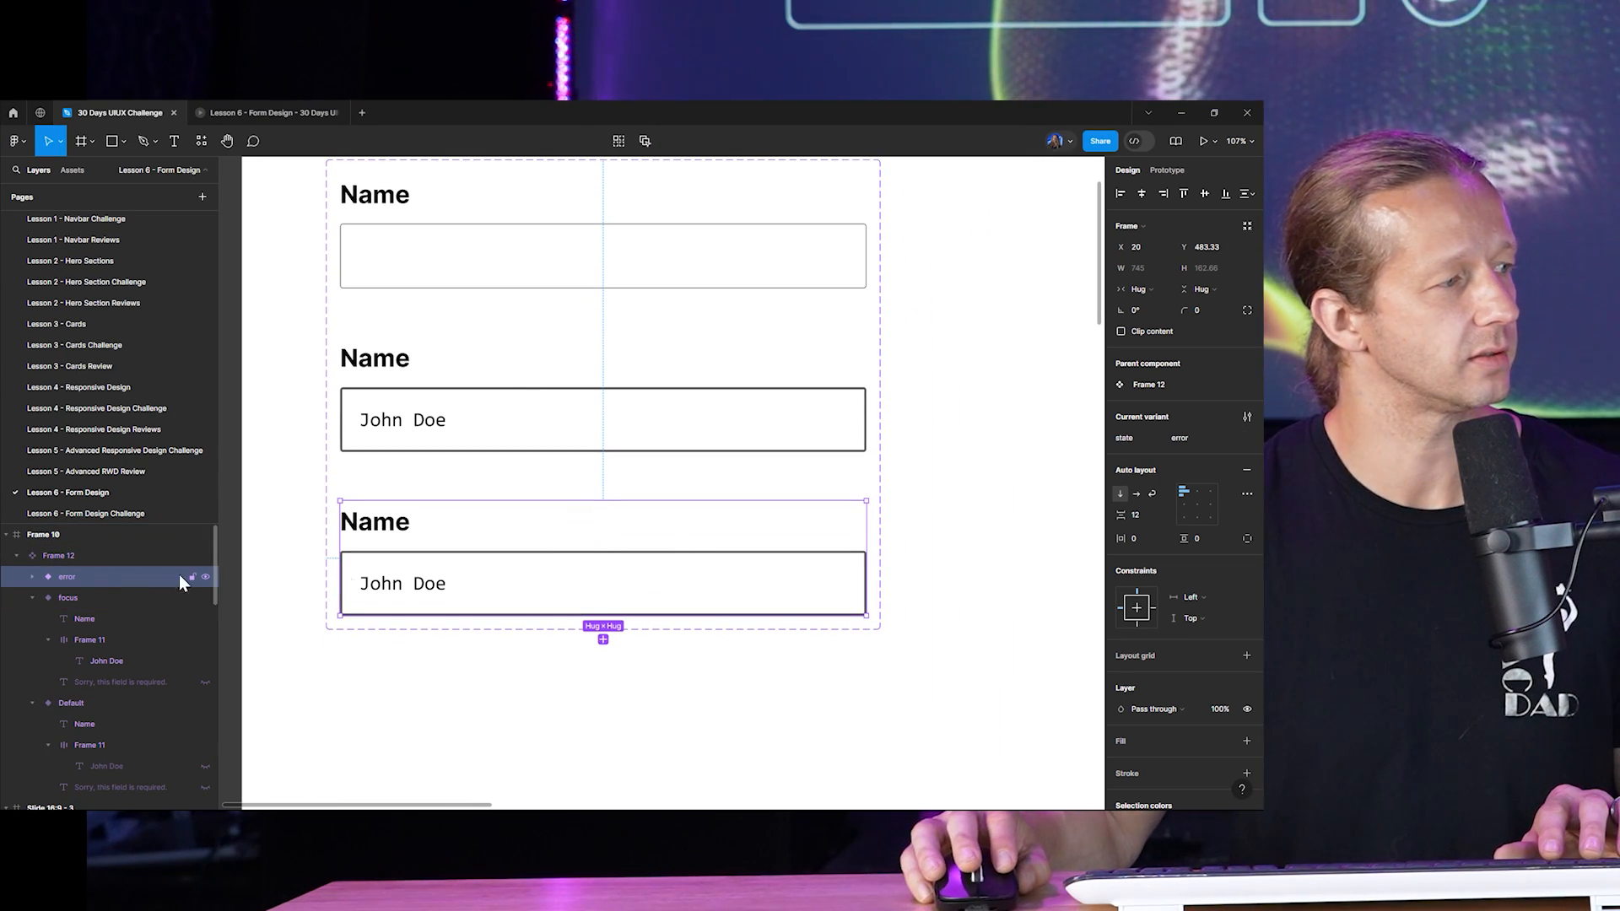
scroll(506, 595, "down", 3)
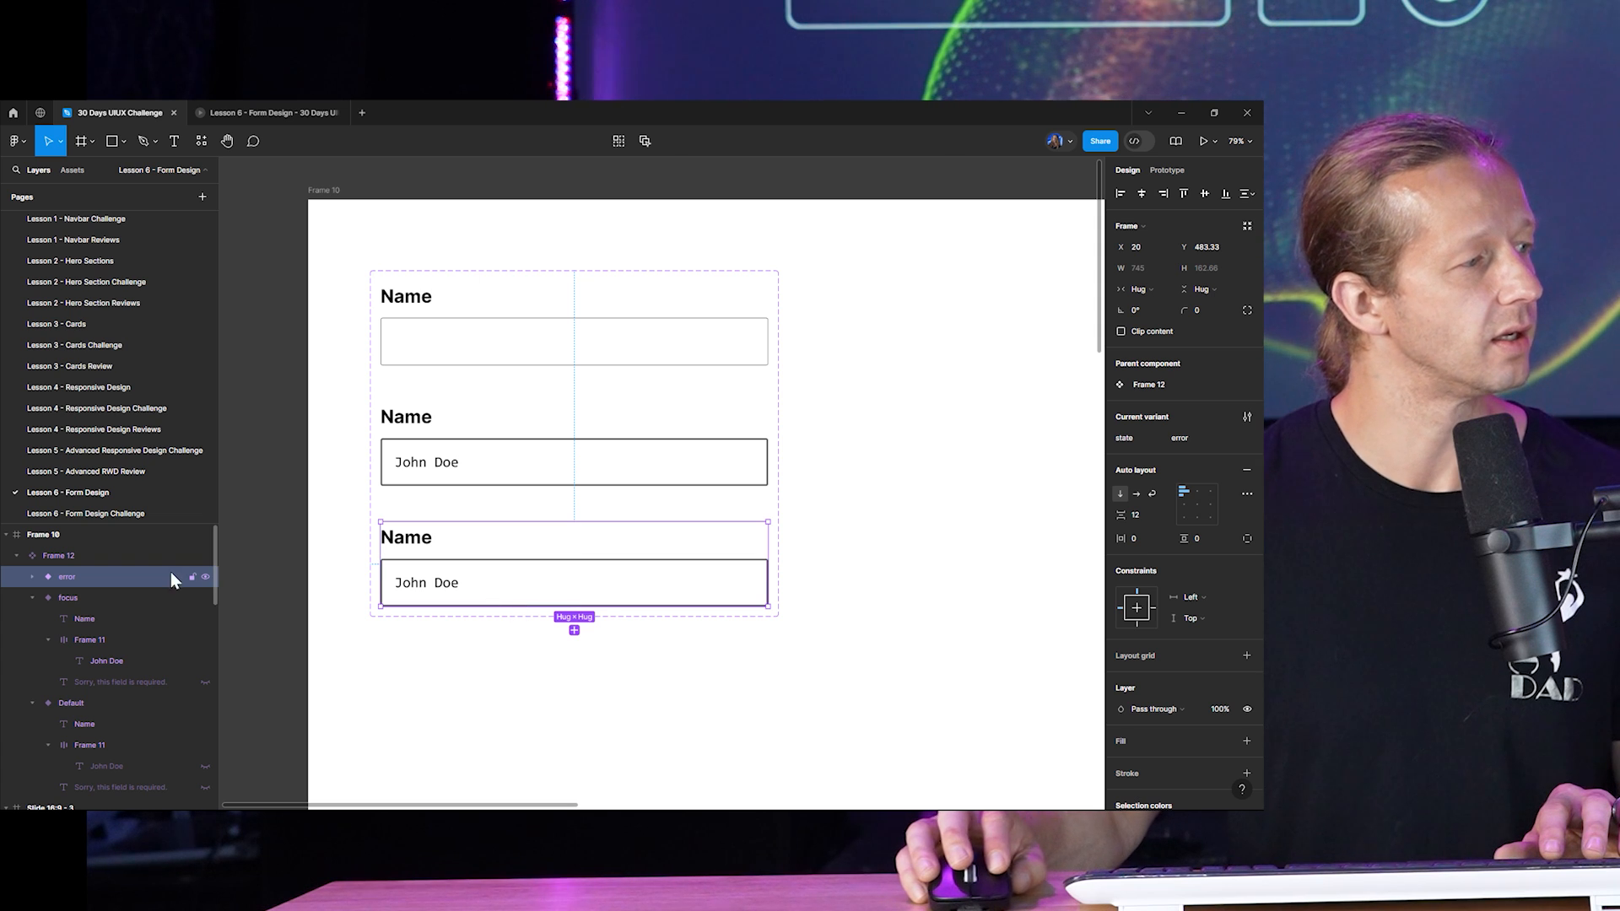
left_click(32, 576)
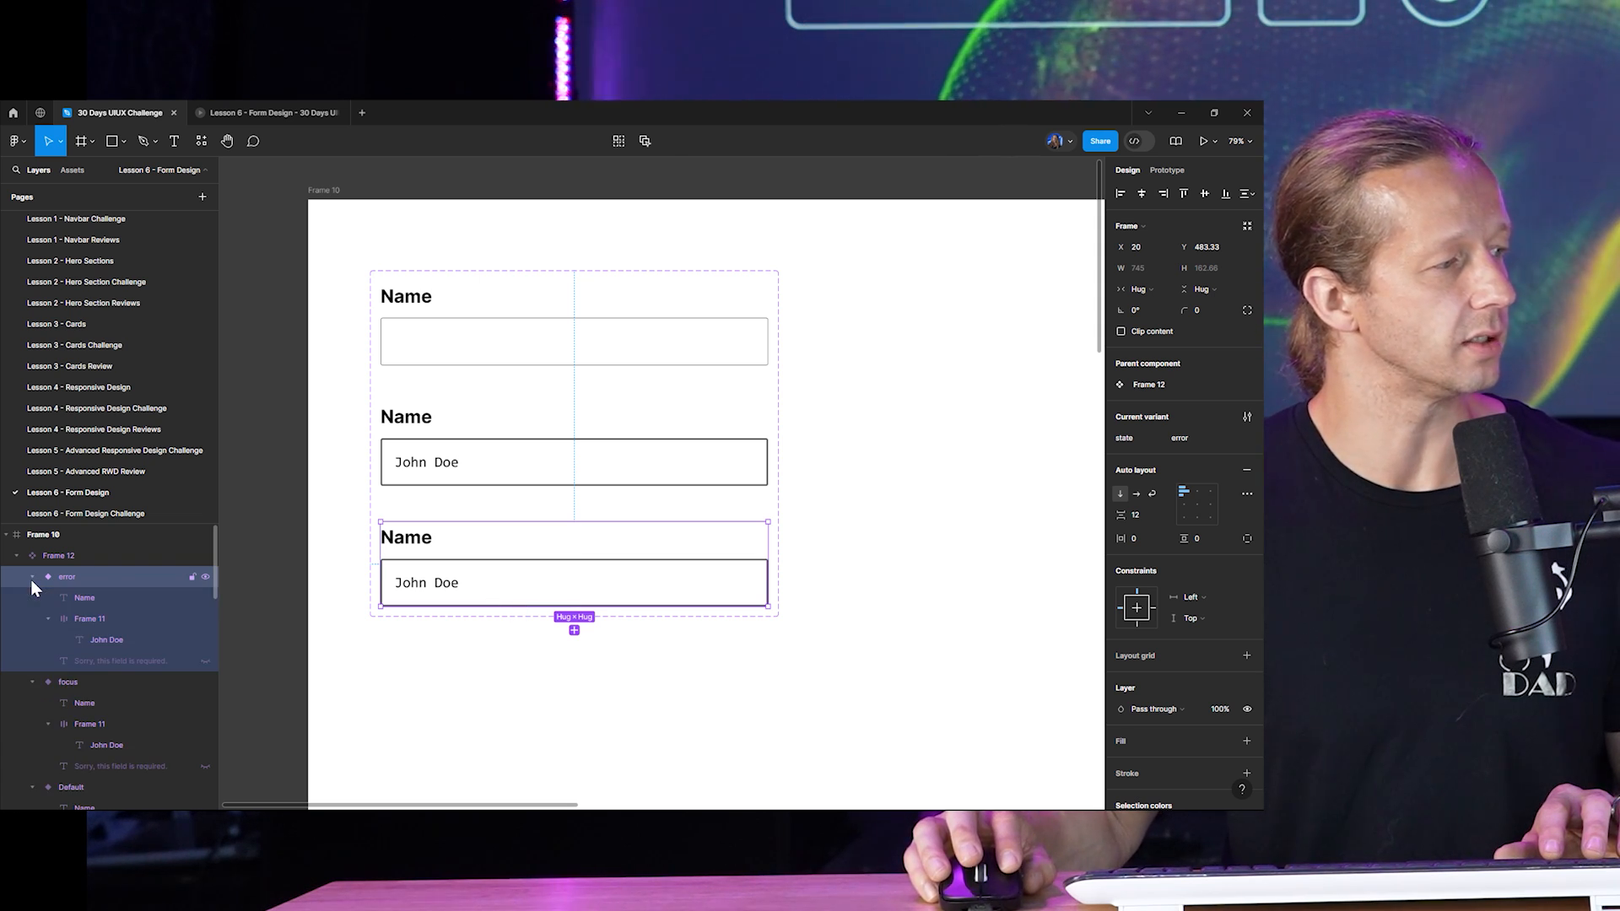
left_click(96, 660)
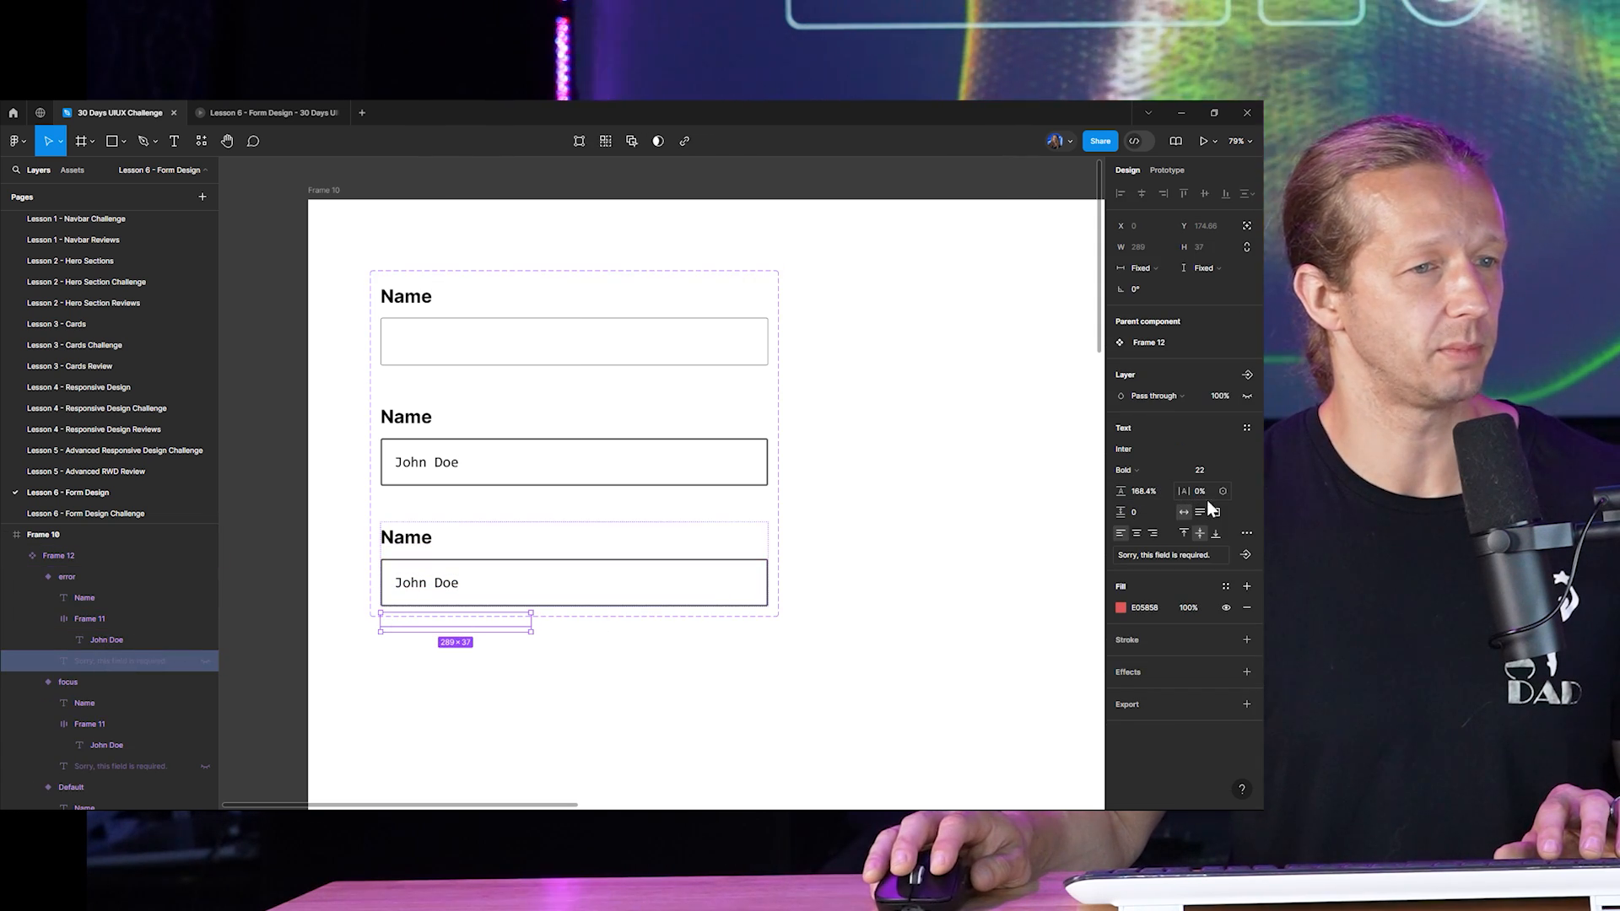
left_click(1247, 396)
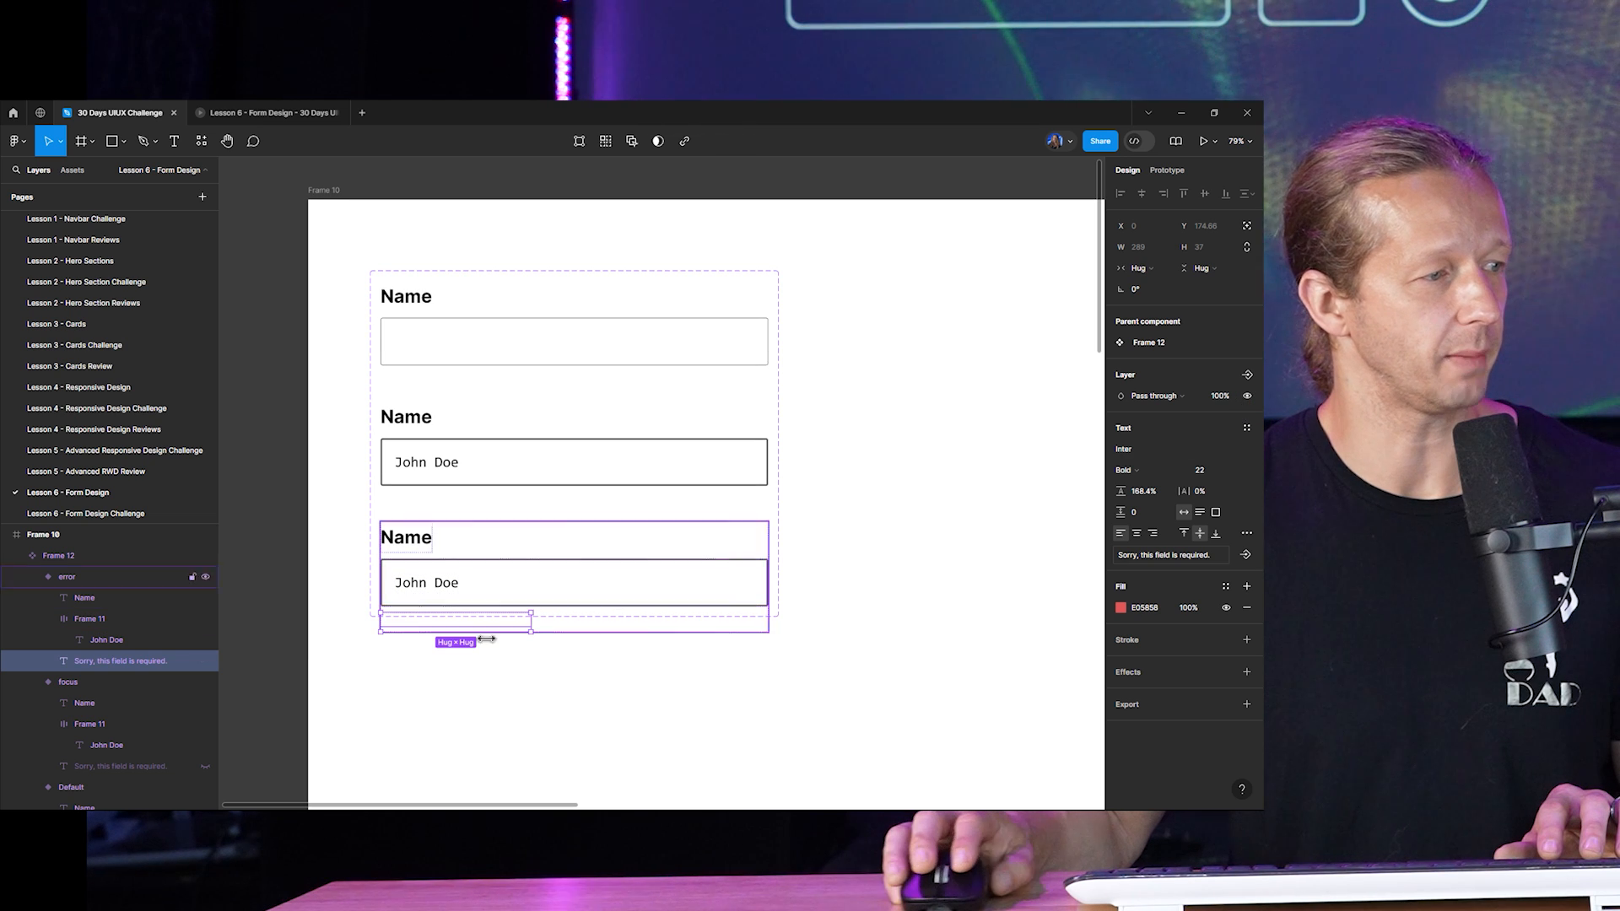
Extend the component set's frame downward so it encloses the error variant's message.
left_click(644, 622)
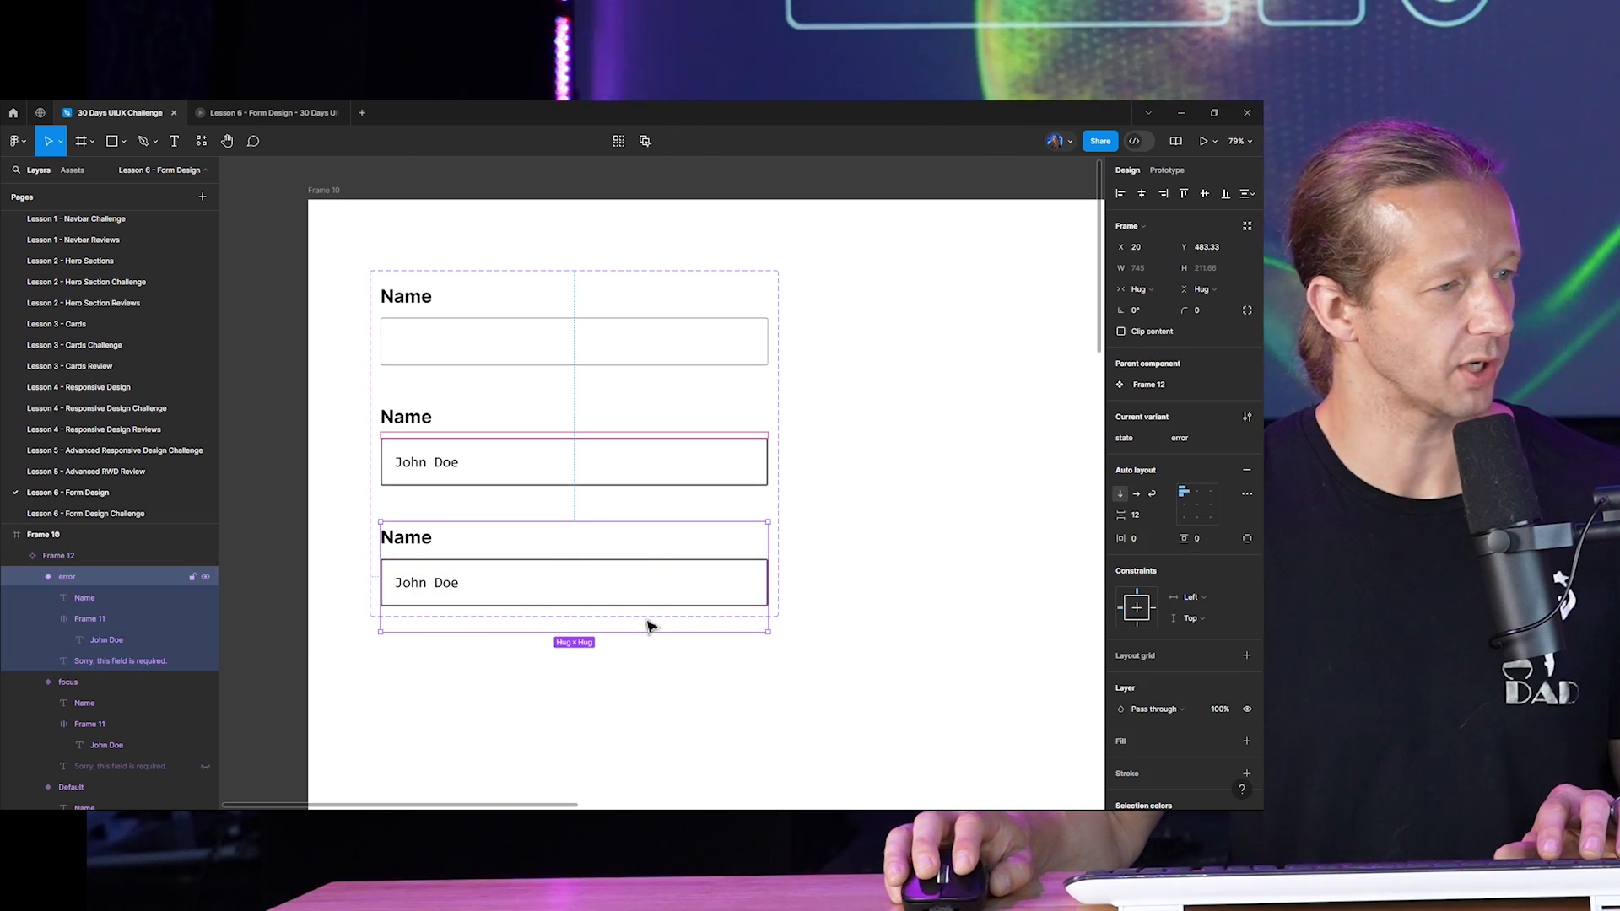
left_click(776, 616)
left_click_drag(769, 618, 770, 658)
left_click(438, 597)
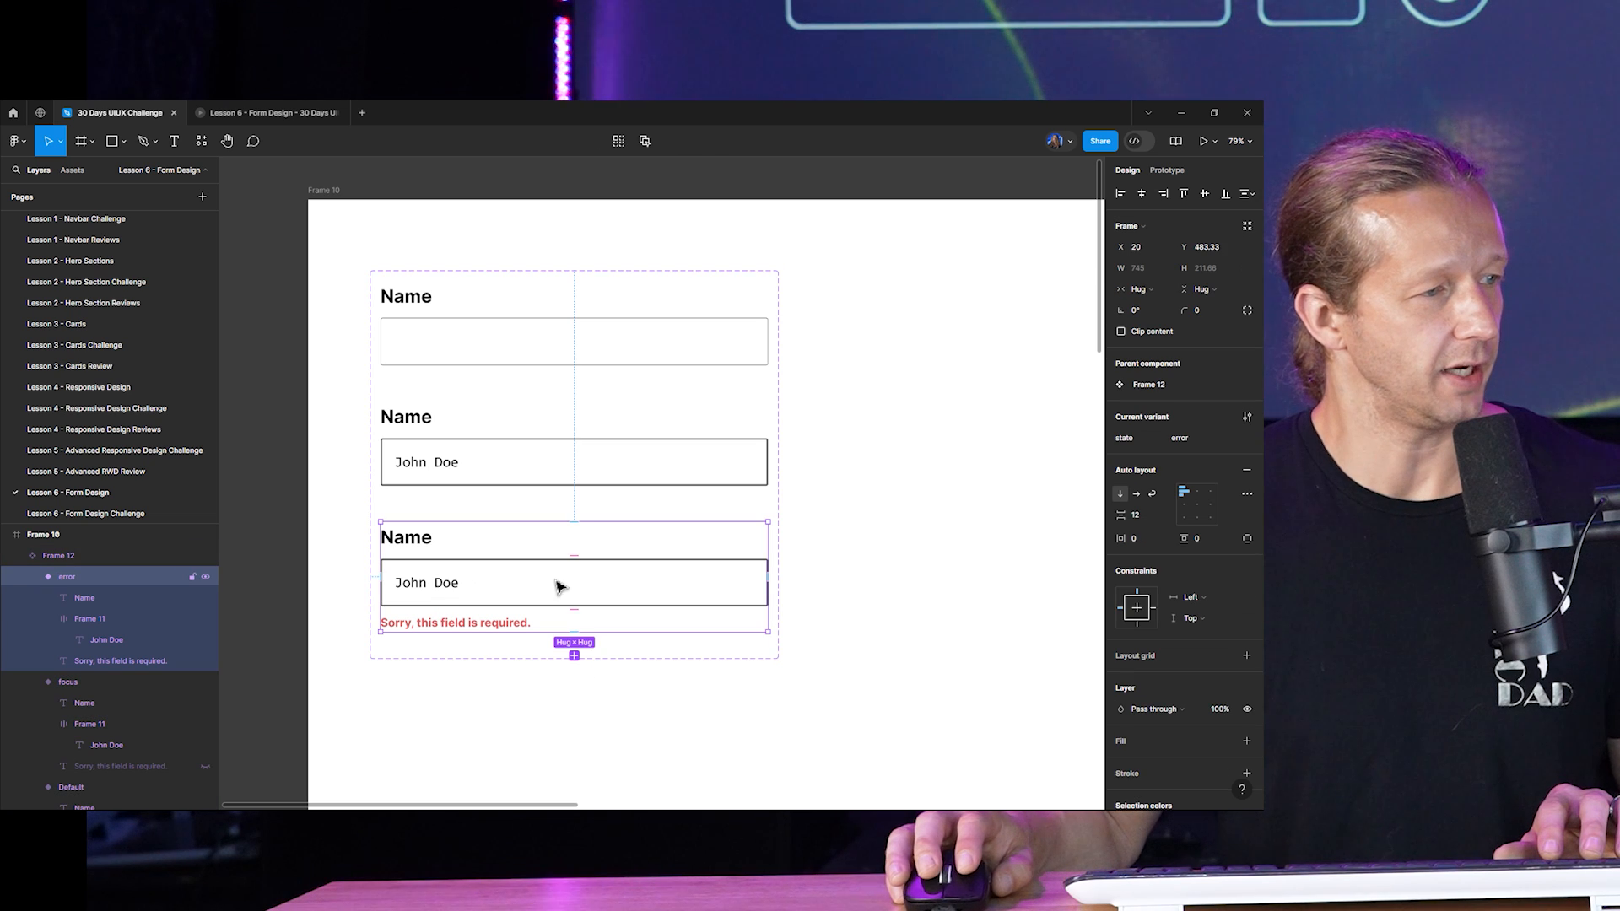
Recolor the stroke of the error variant's input box to the page's red, E05858.
left_click(560, 582)
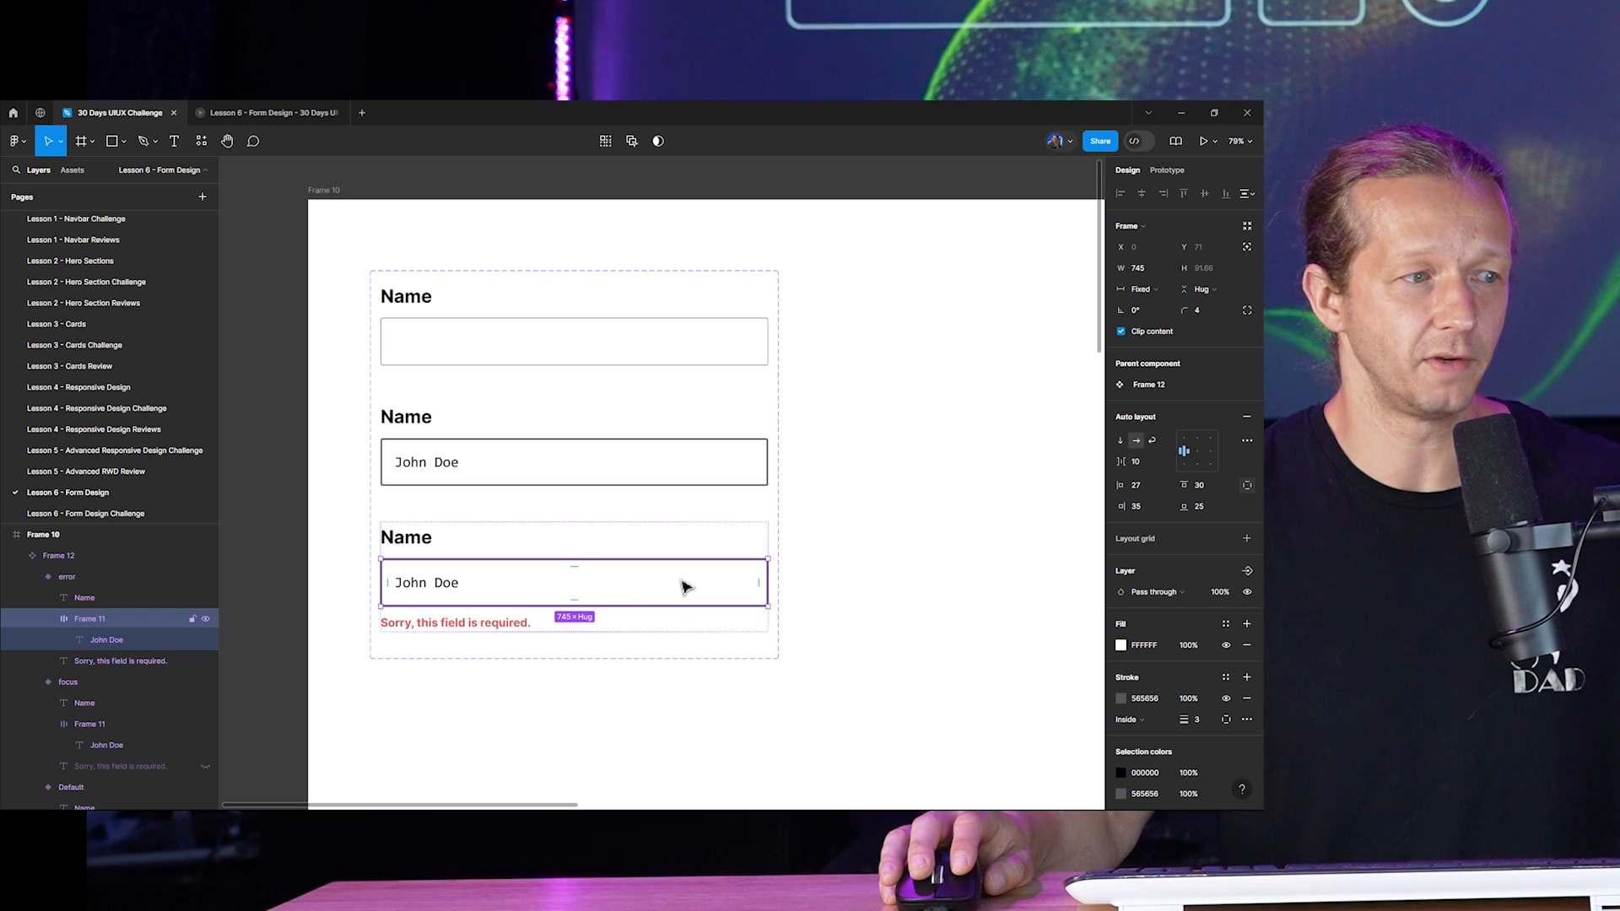
left_click(1121, 698)
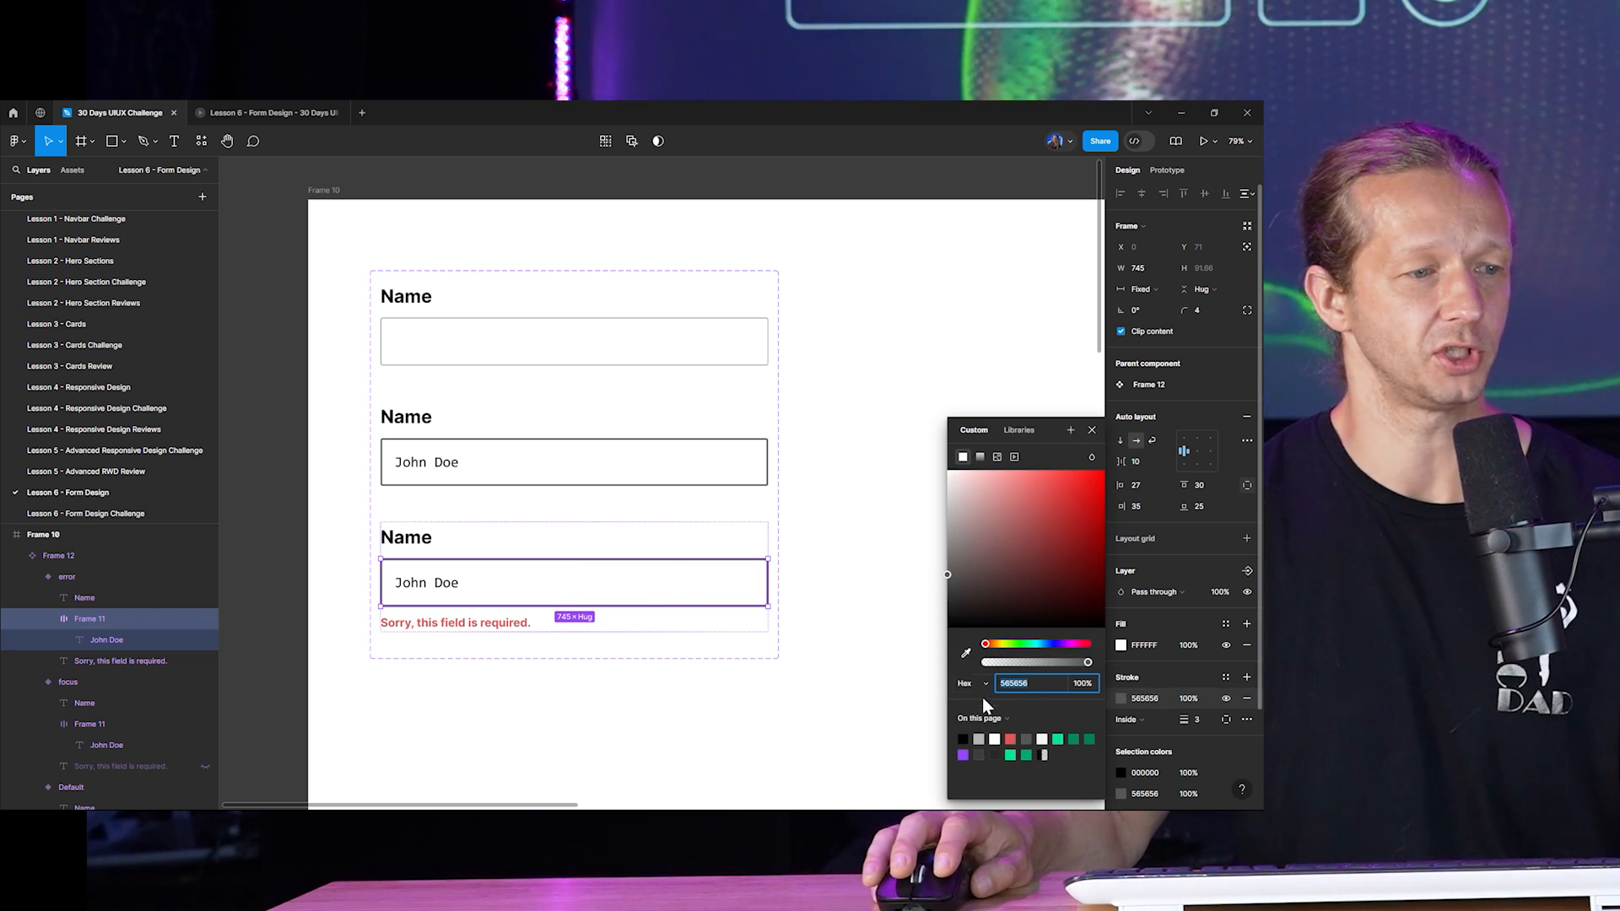
left_click(1012, 739)
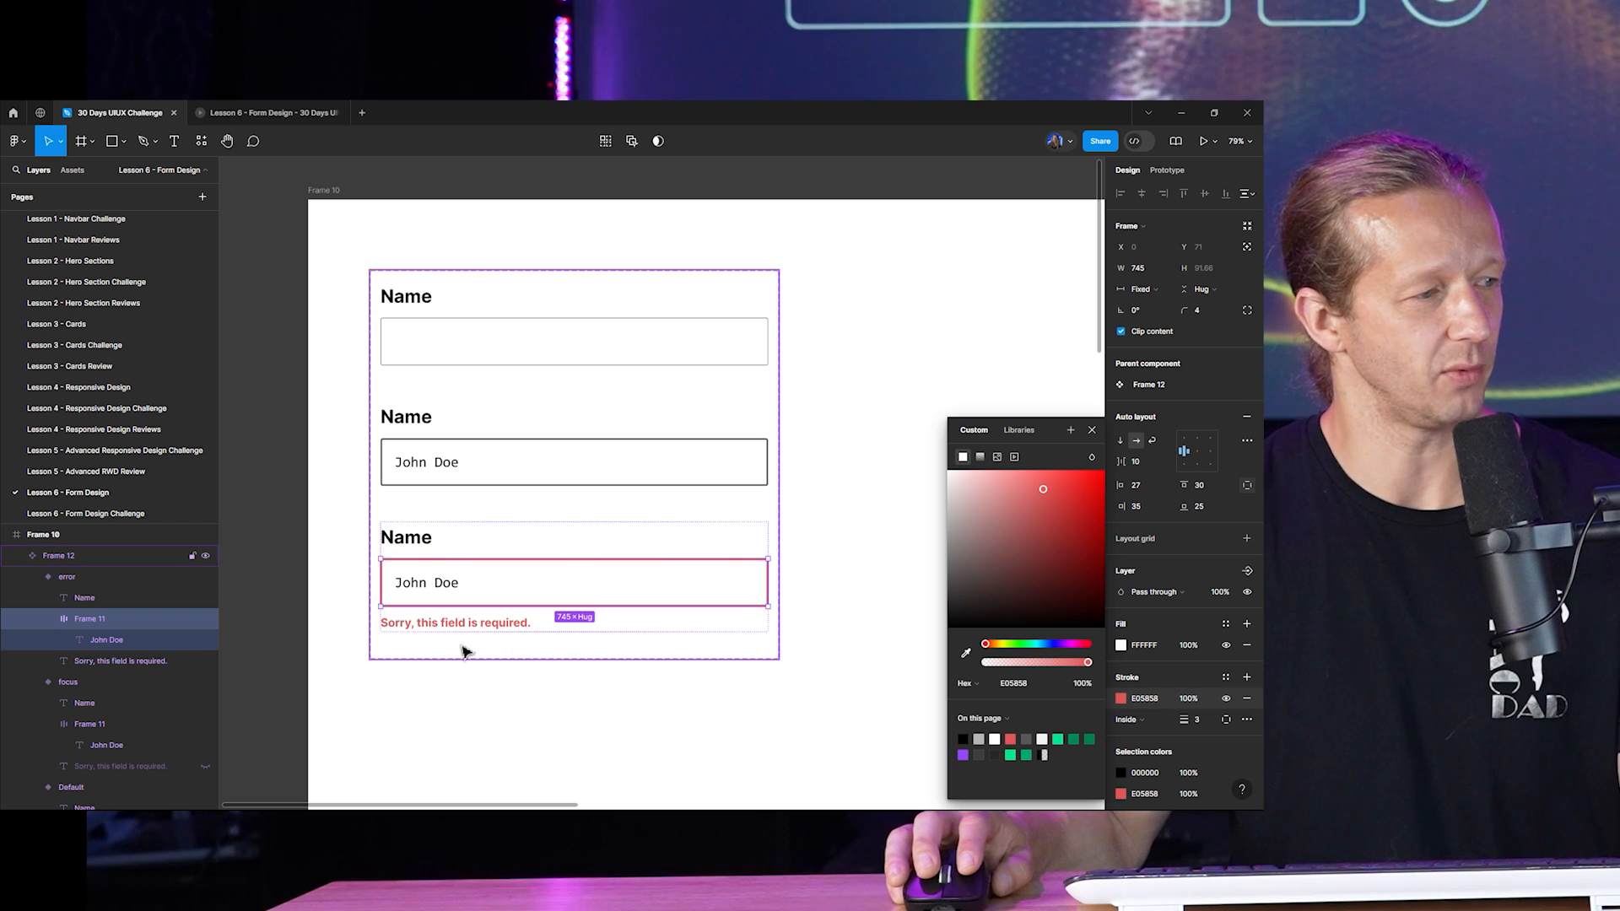
left_click(489, 715)
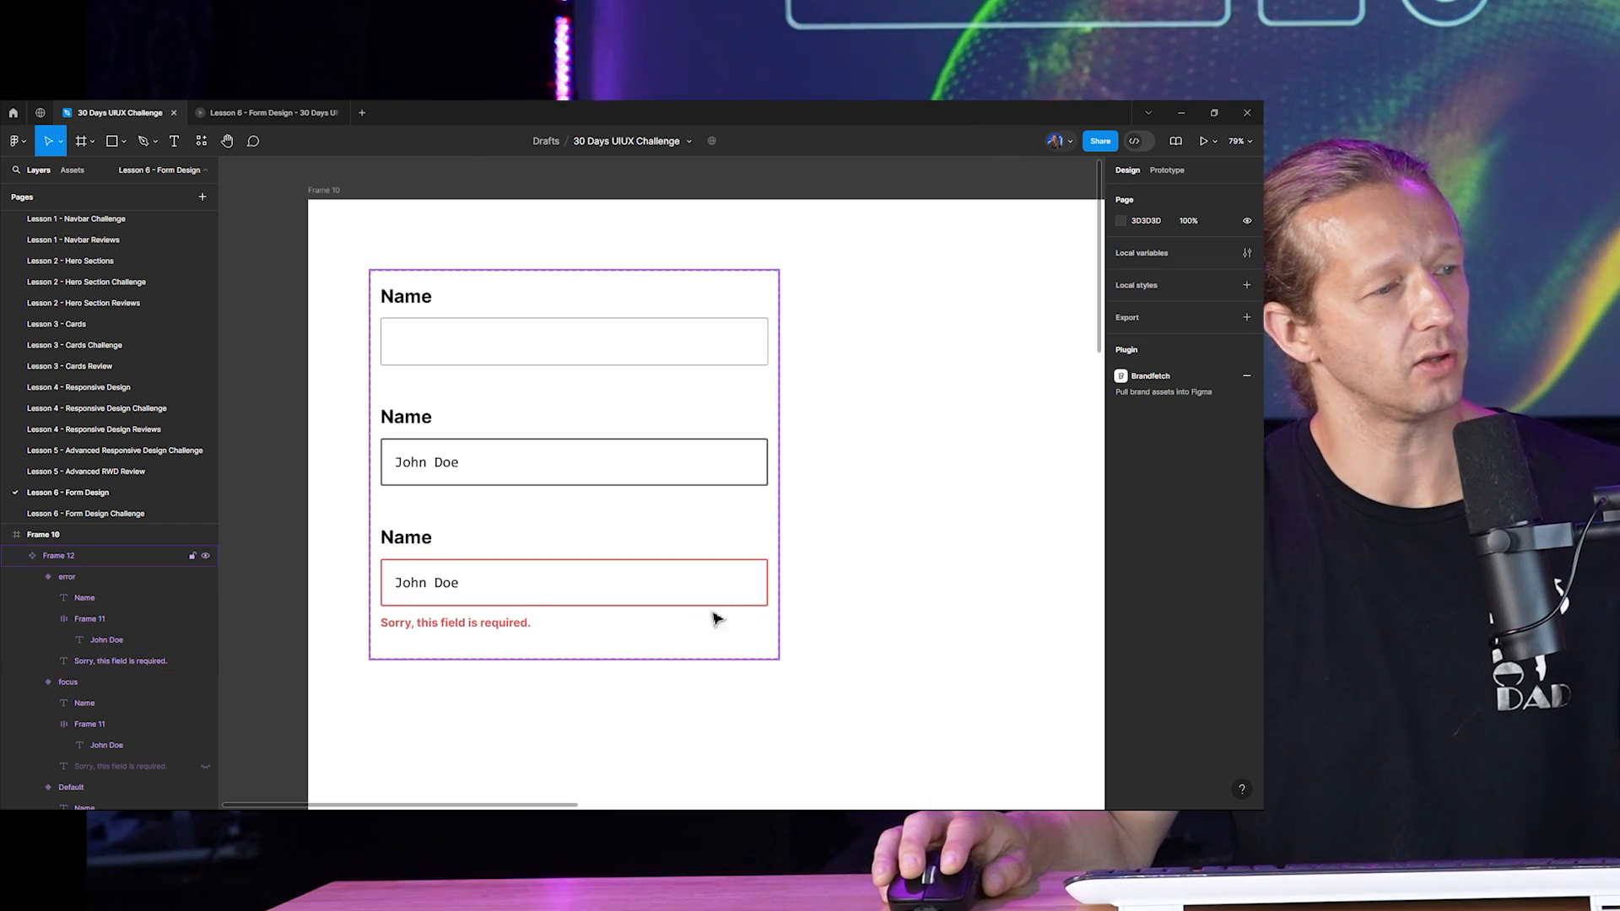
Change the fill of the error variant's Name label to the same red as its error message.
left_click(411, 565)
left_click(410, 565)
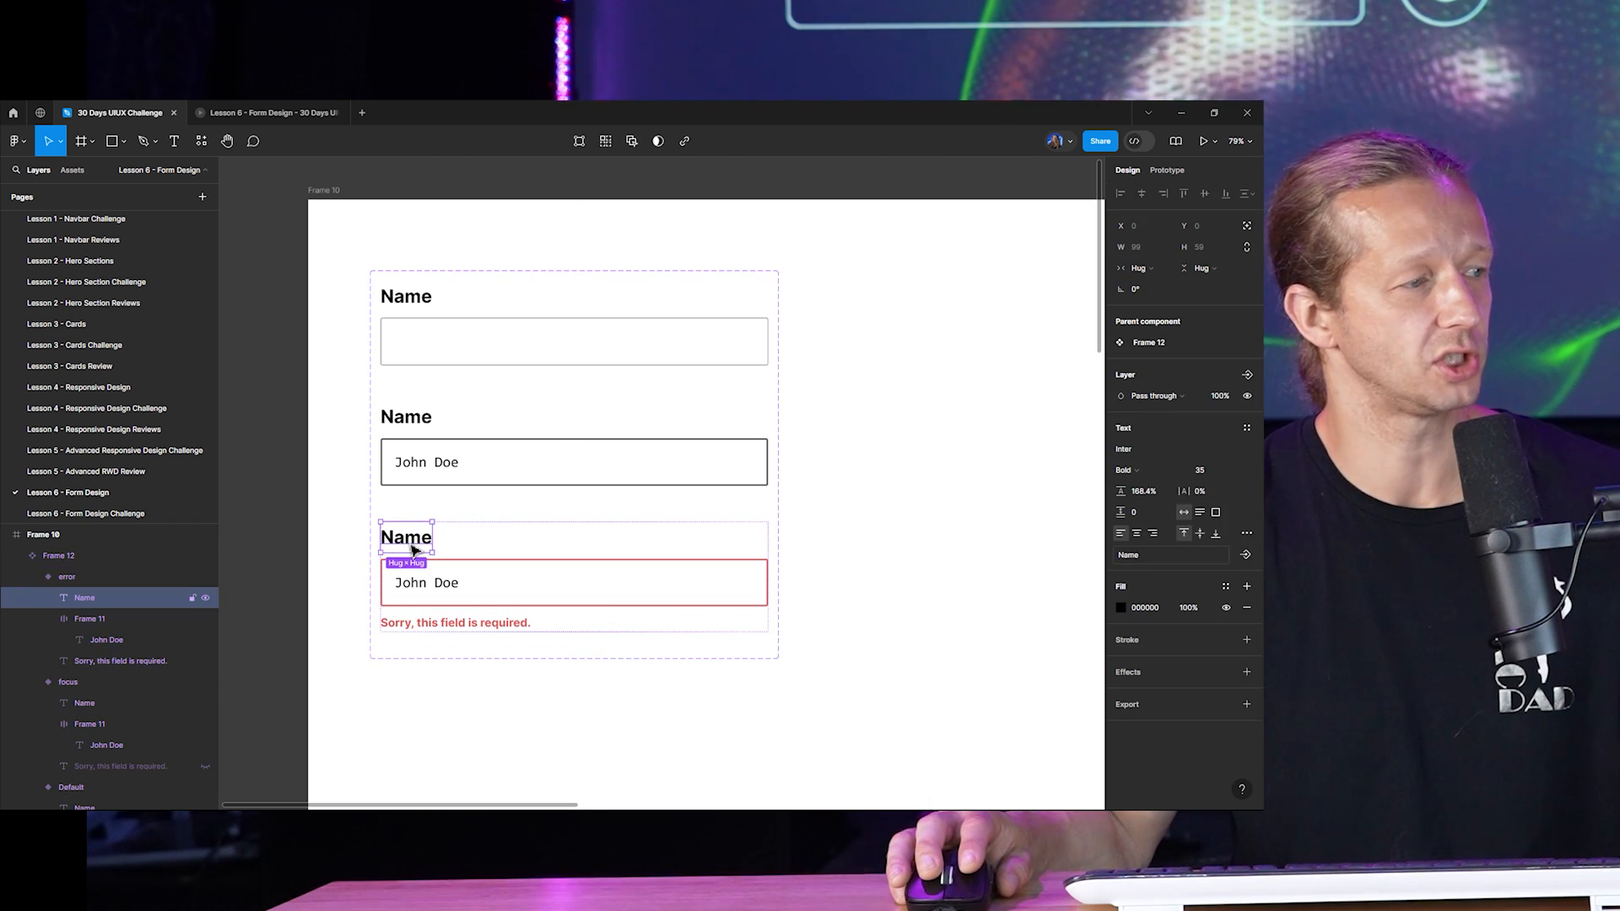
left_click(1120, 608)
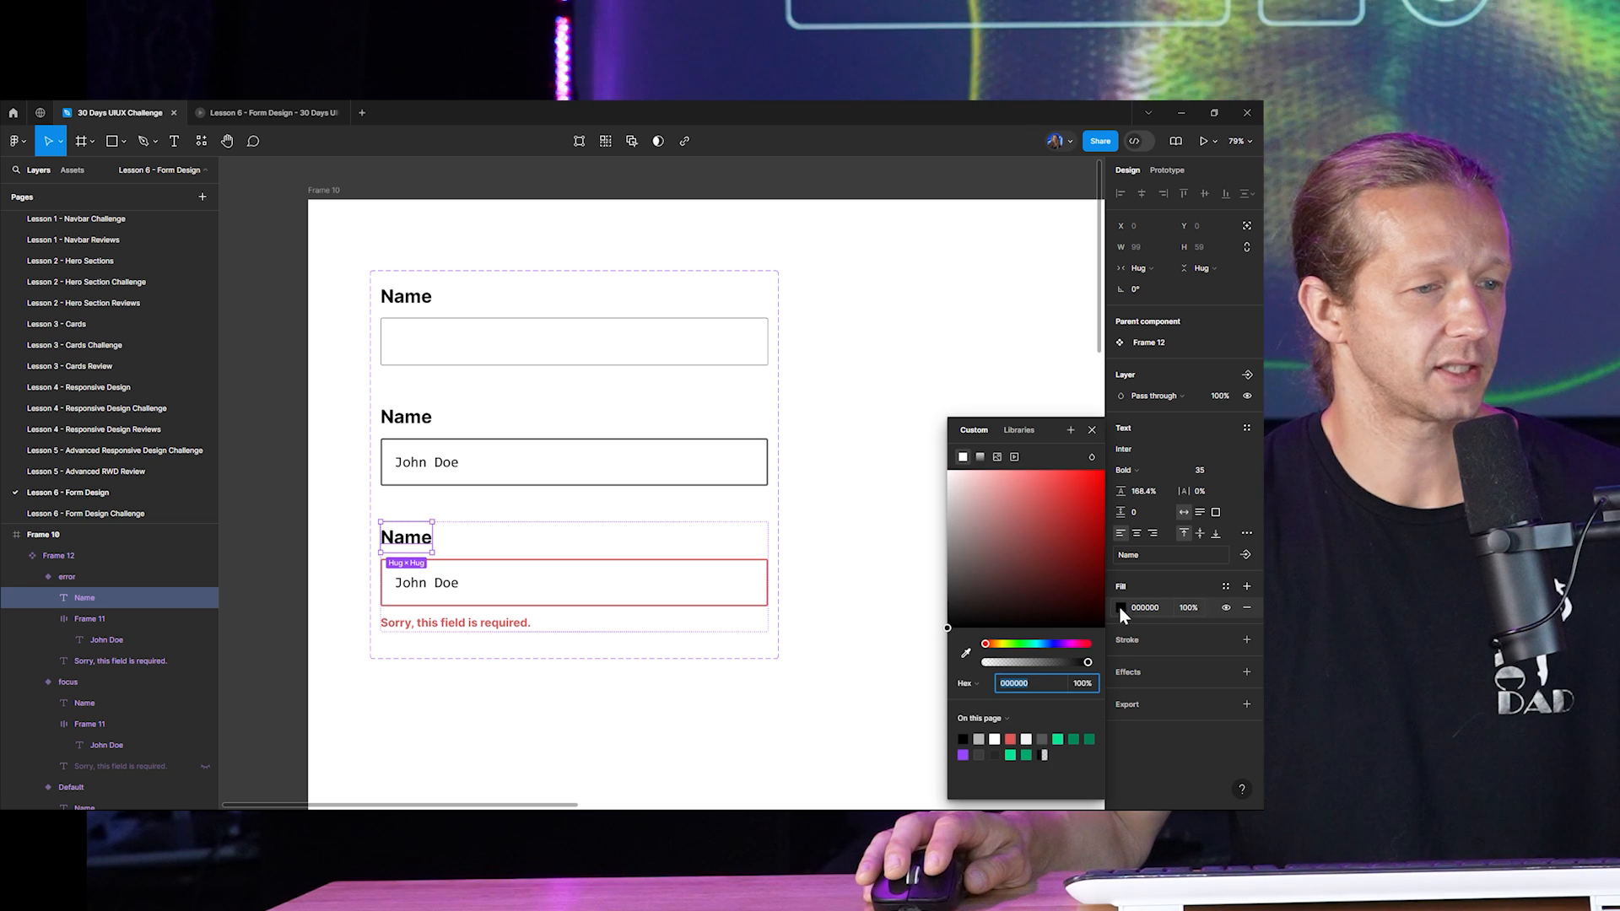
left_click(1008, 742)
left_click(702, 759)
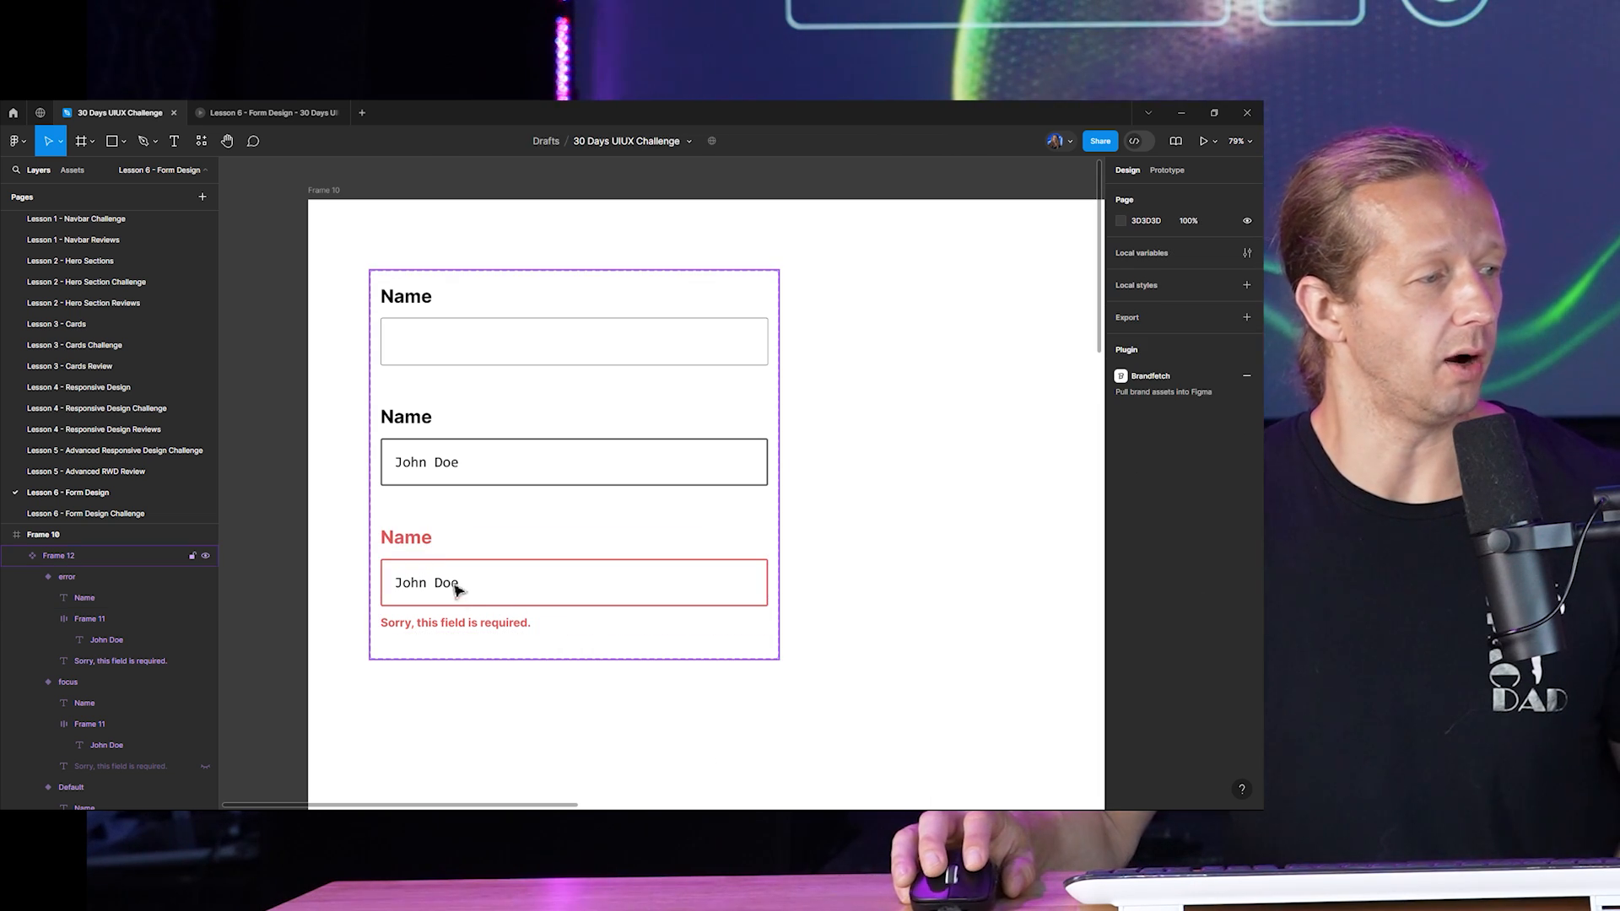
left_click(411, 550)
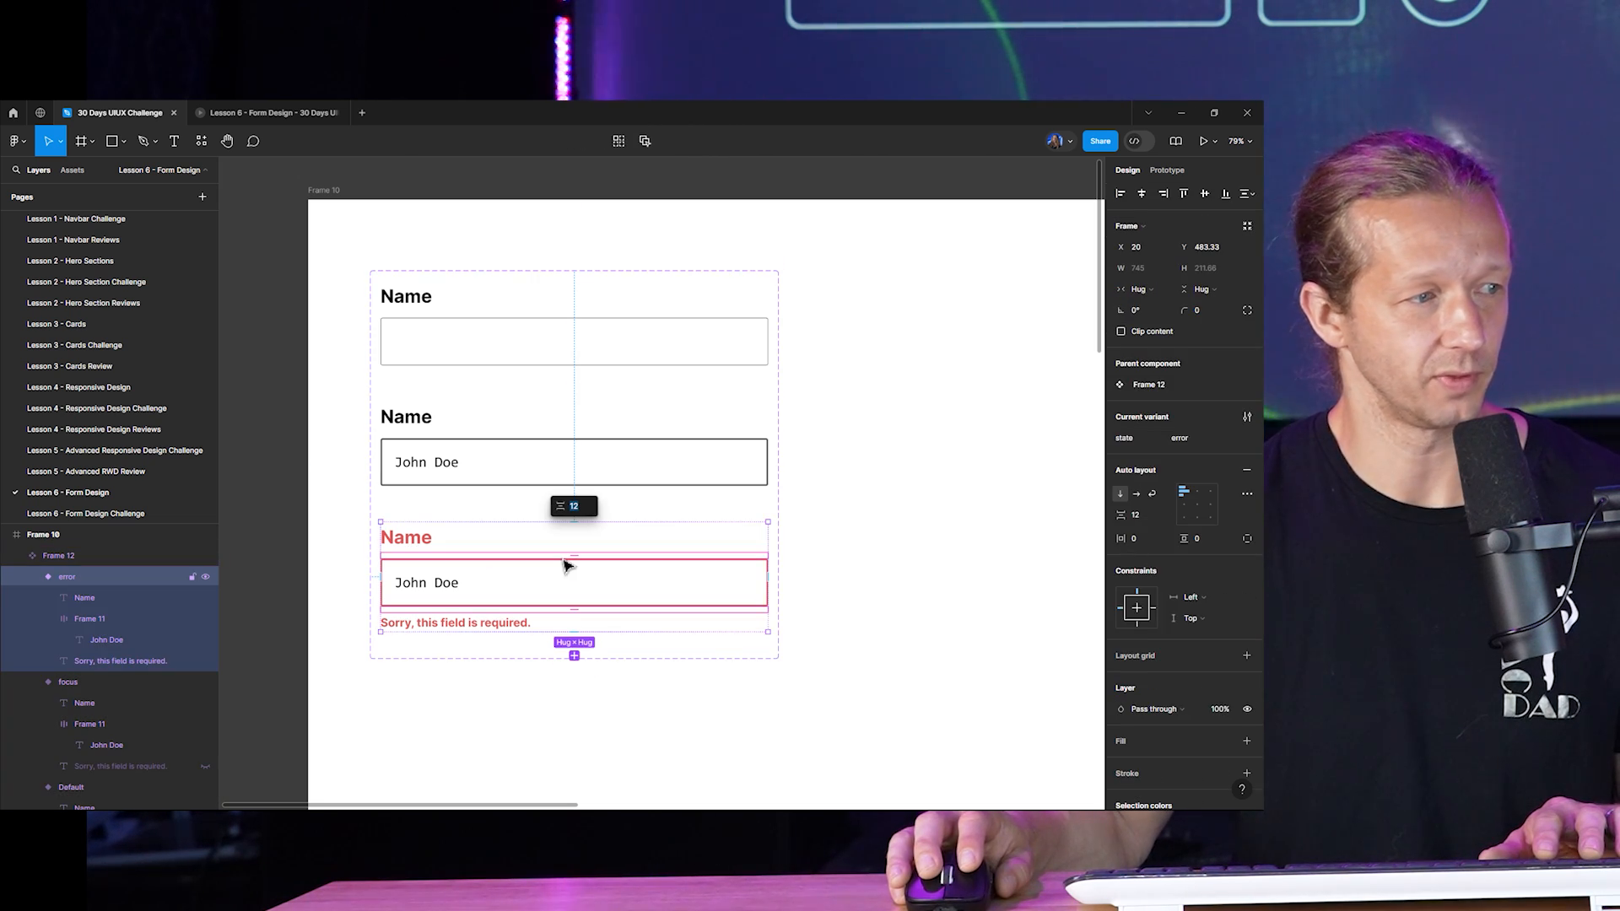
left_click(539, 701)
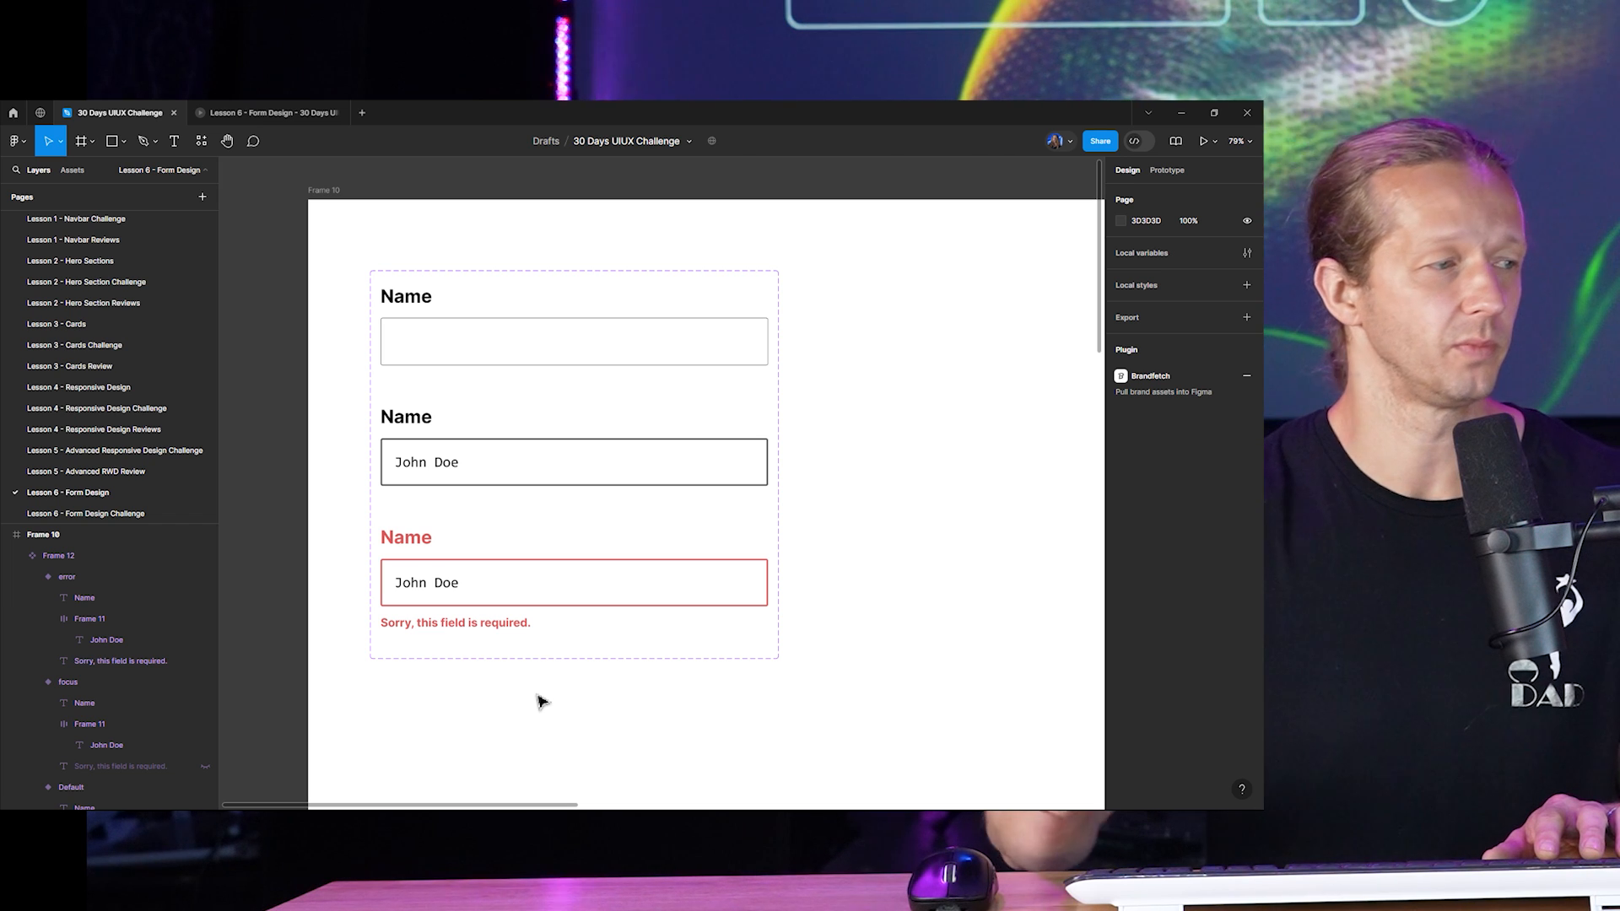
left_click(549, 607)
left_click(752, 571)
left_click(889, 531)
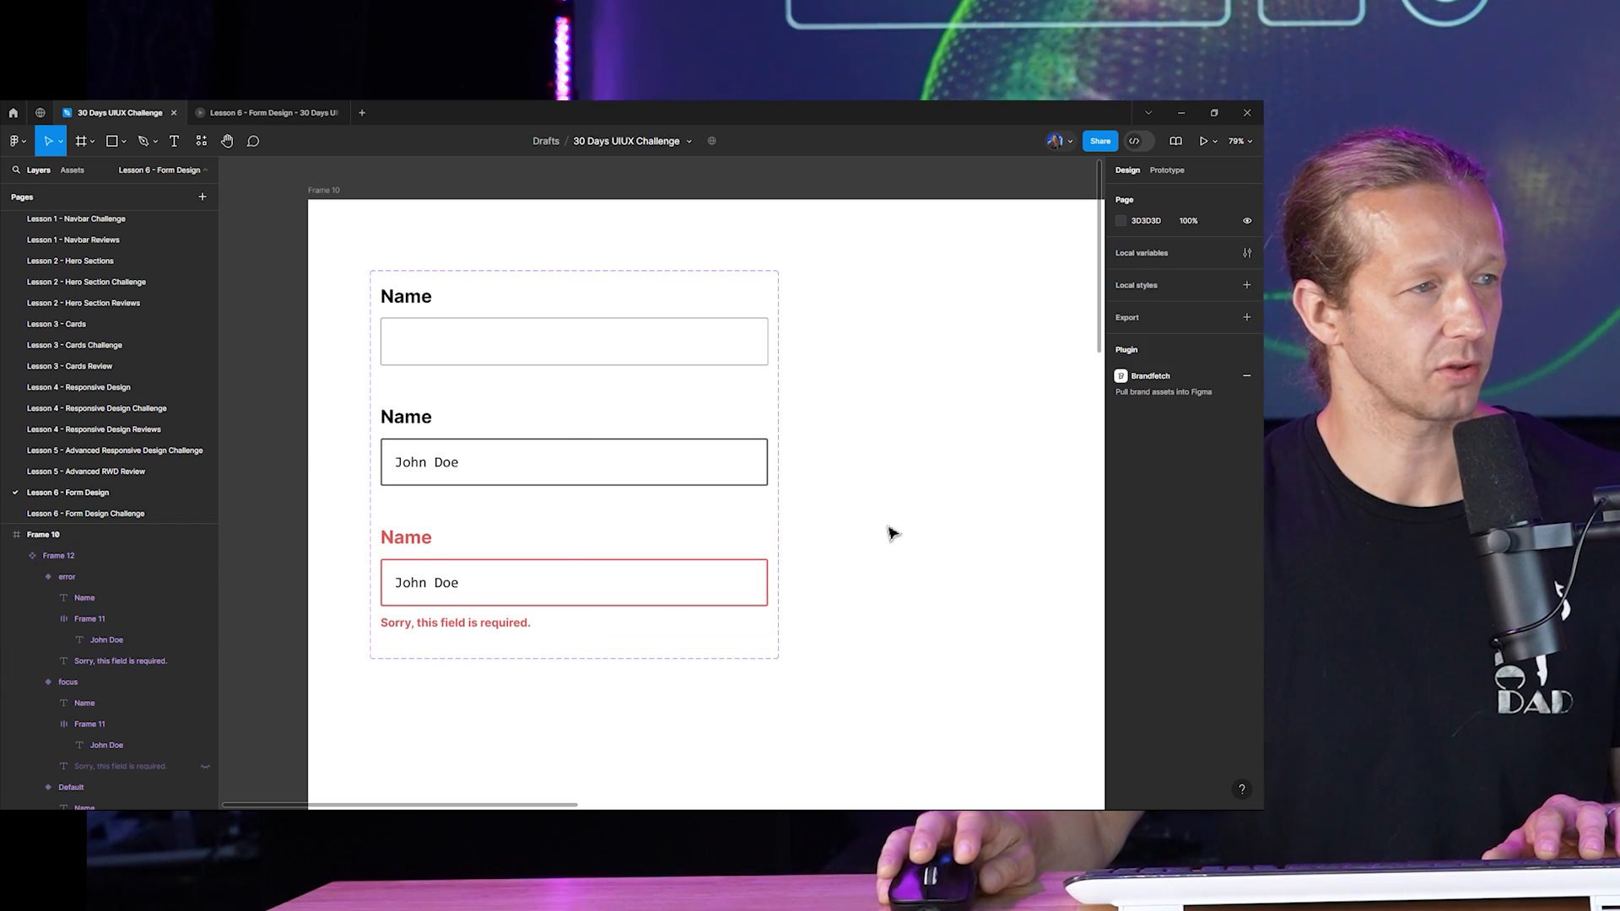
Place two Default instances of the Frame 12 field component, one beneath the other, in the grey area below the Contact us heading.
scroll(881, 529, "down", 1)
scroll(911, 542, "down", 2)
left_click_drag(911, 542, 579, 365)
scroll(712, 470, "down", 2)
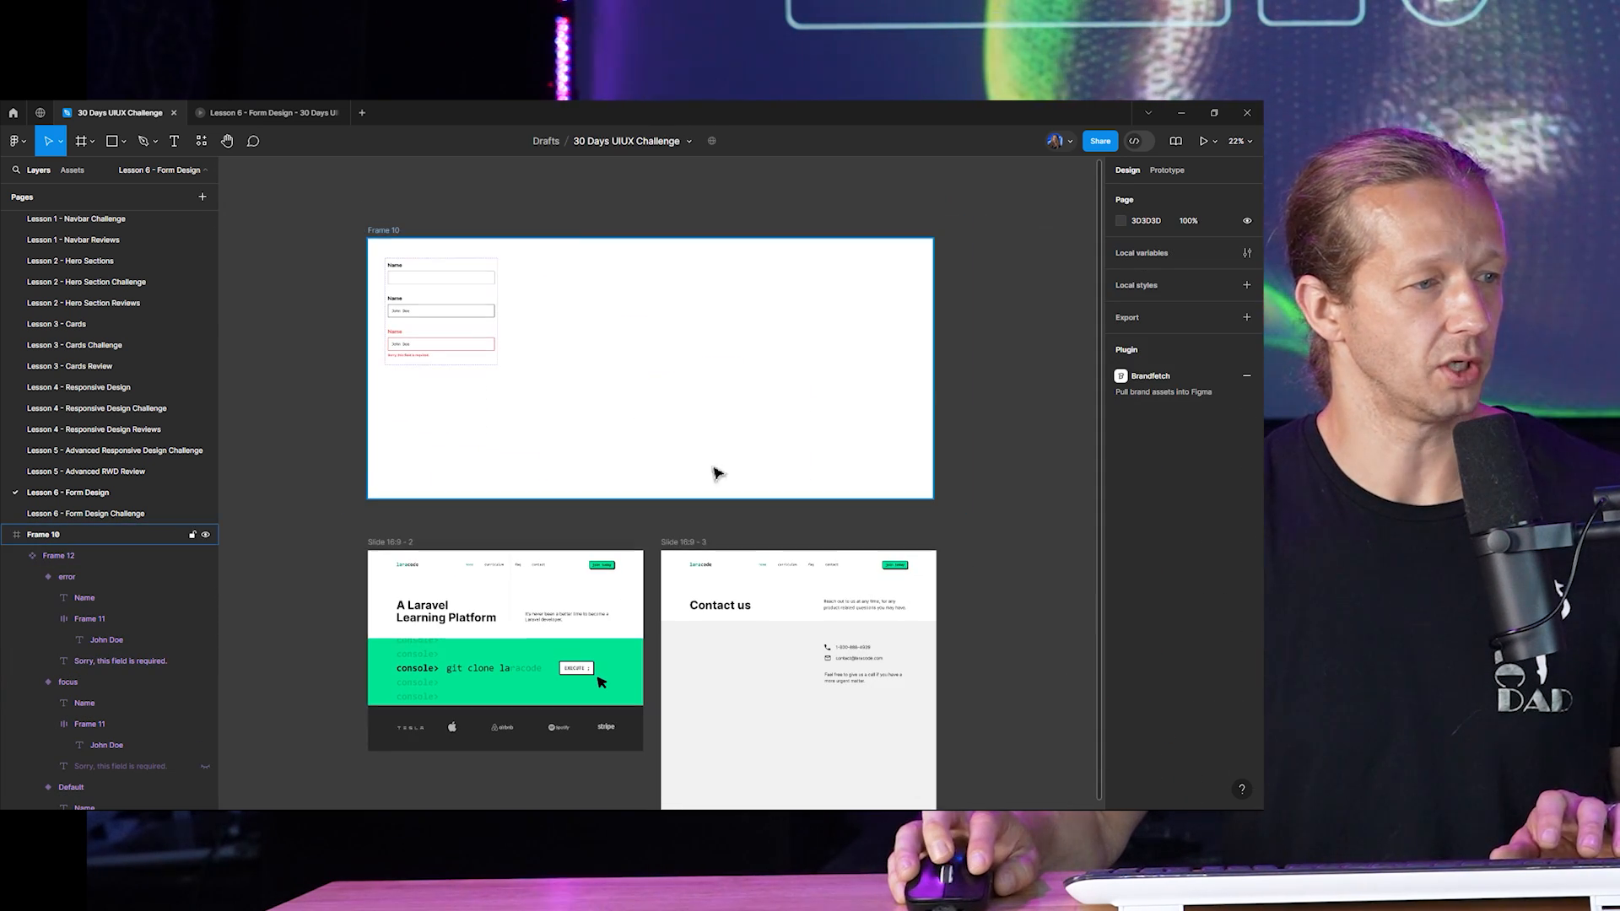
scroll(706, 496, "down", 2)
scroll(665, 531, "up", 4)
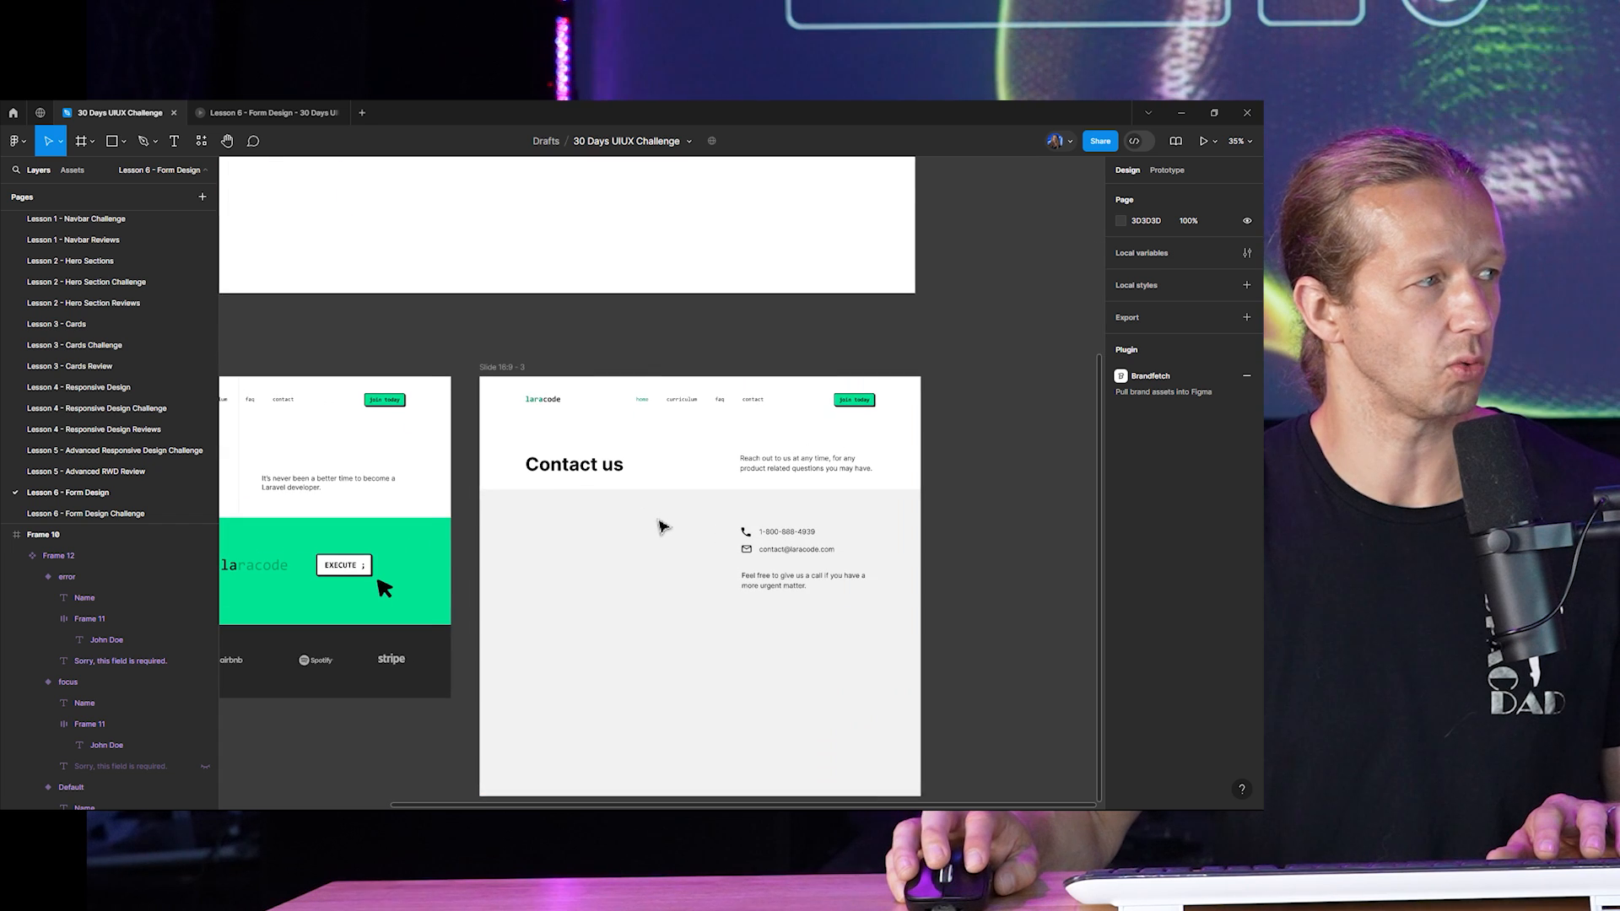
left_click(66, 171)
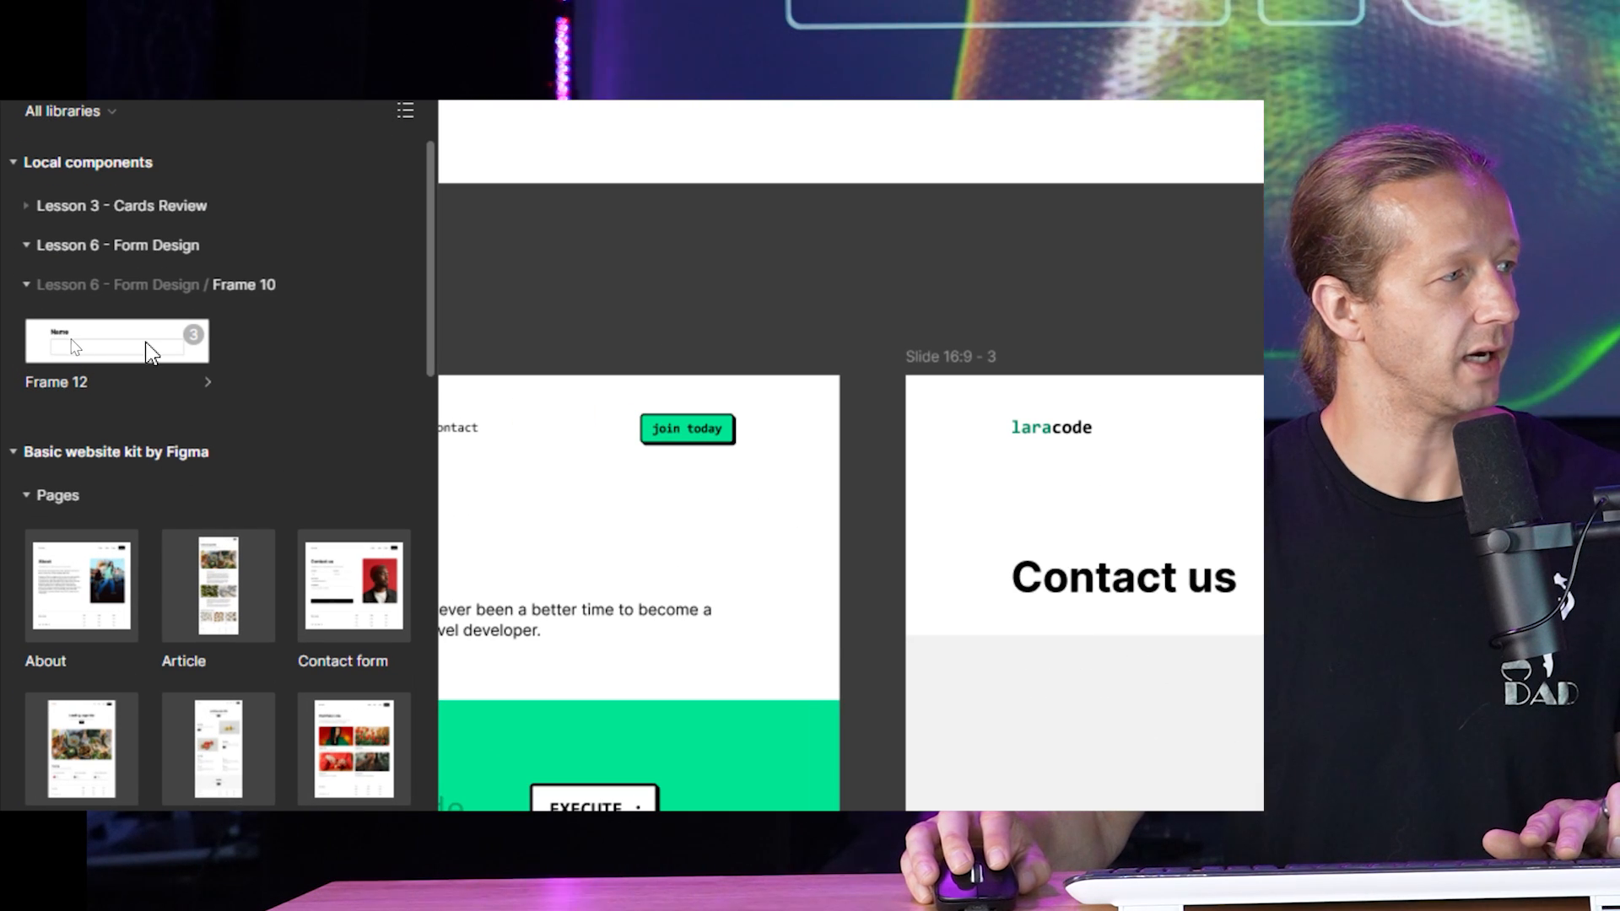
left_click_drag(148, 350, 1312, 725)
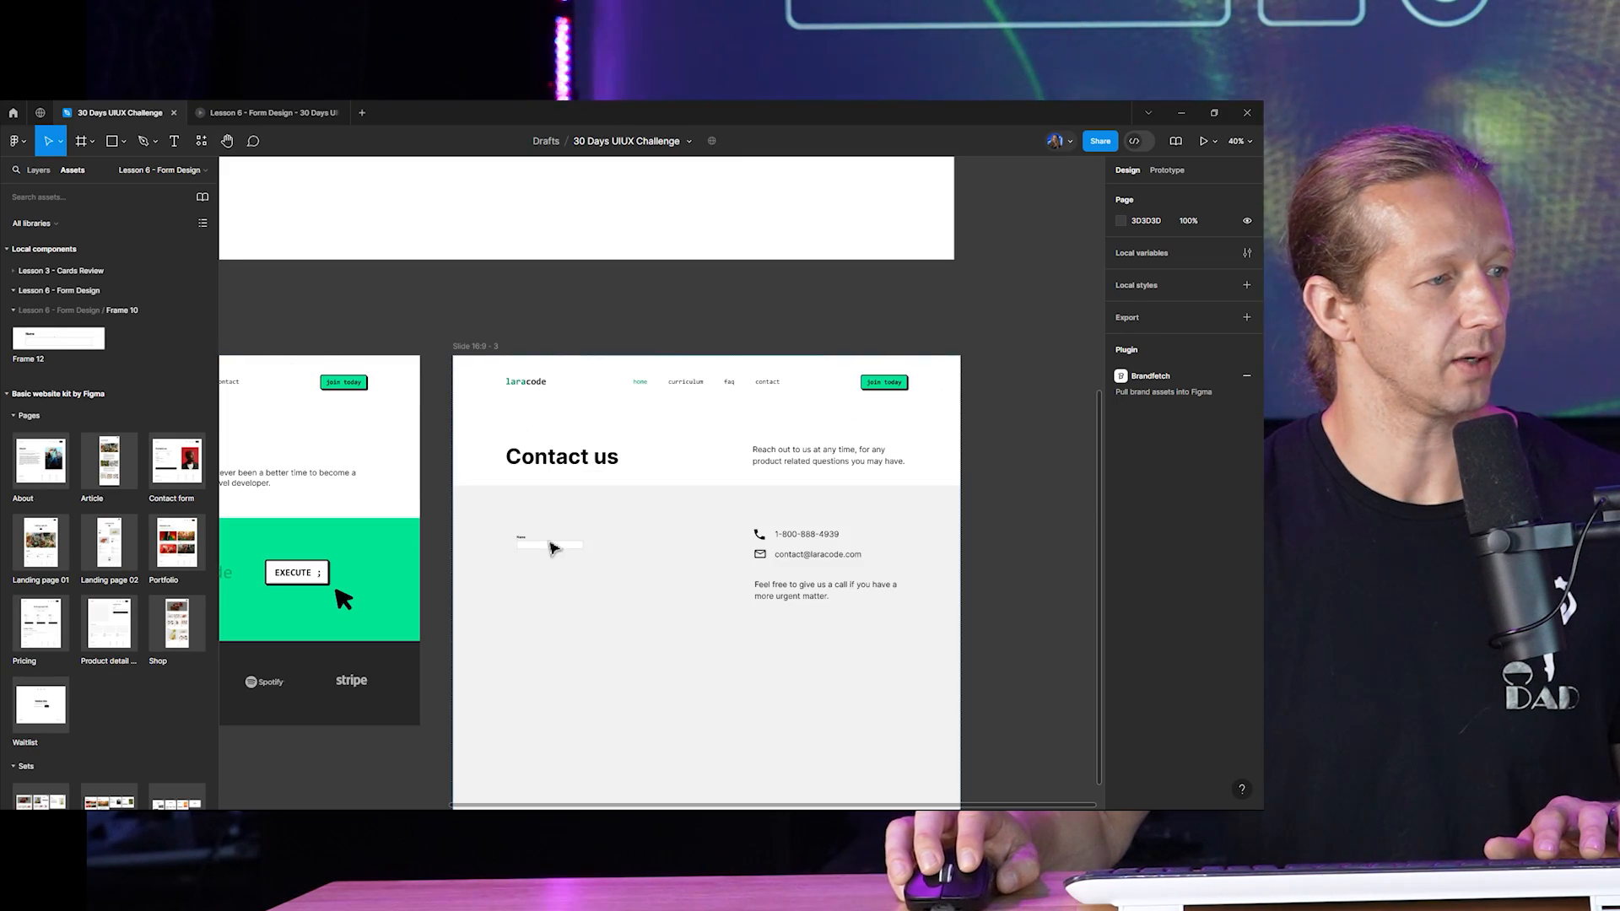
left_click_drag(552, 549, 644, 618)
scroll(644, 618, "up", 4)
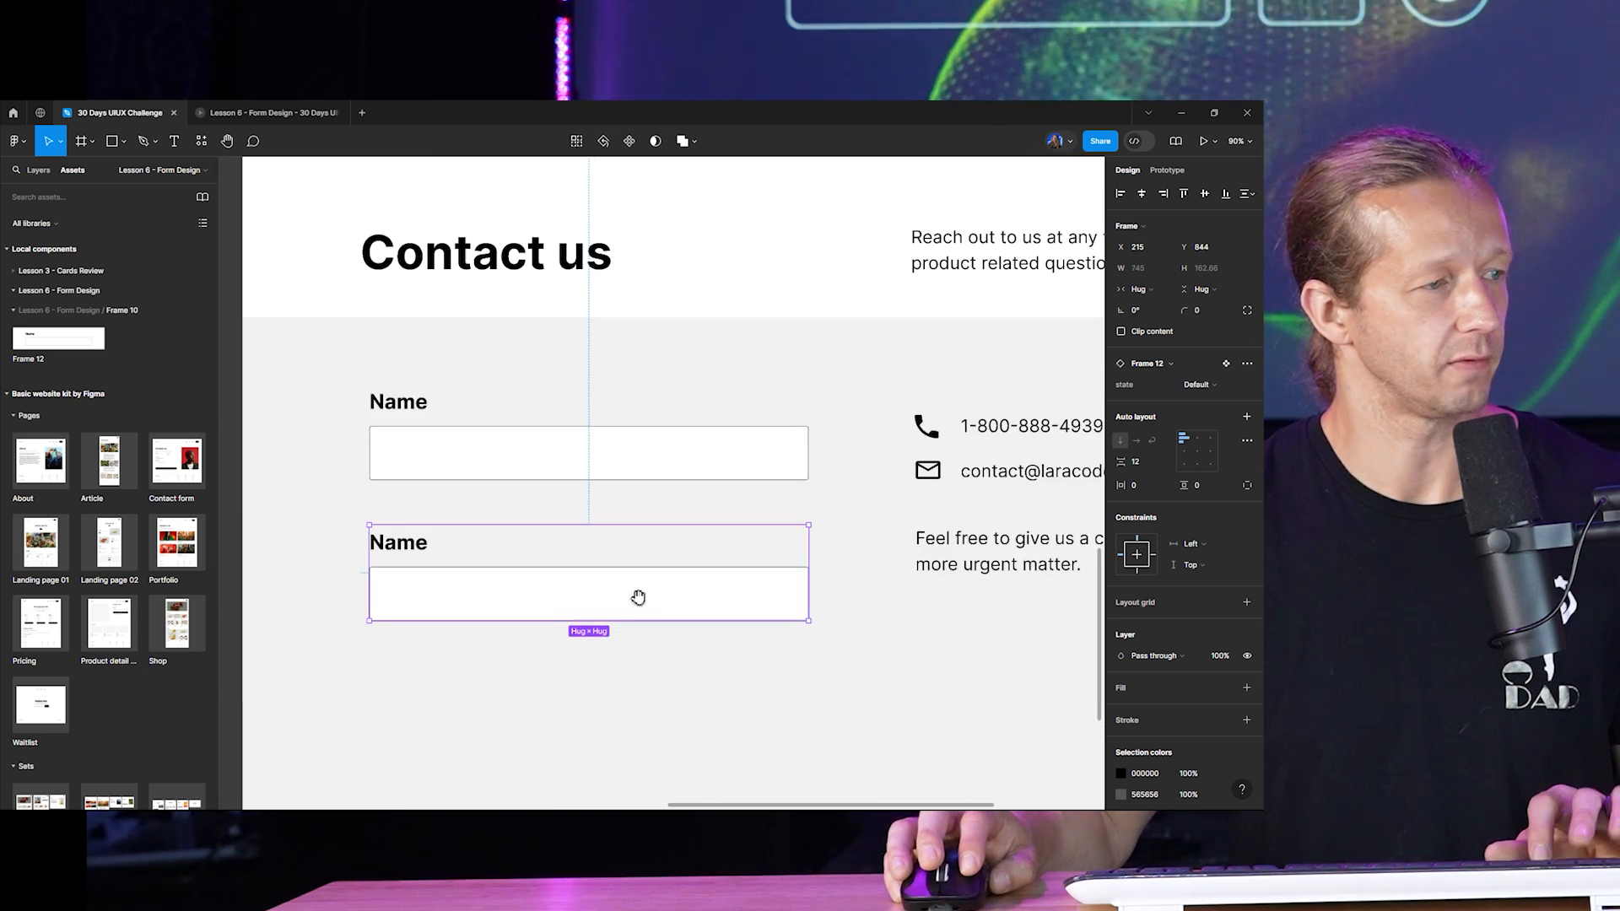
Change the label of the second field instance on the Contact us page to Email.
double_click(408, 529)
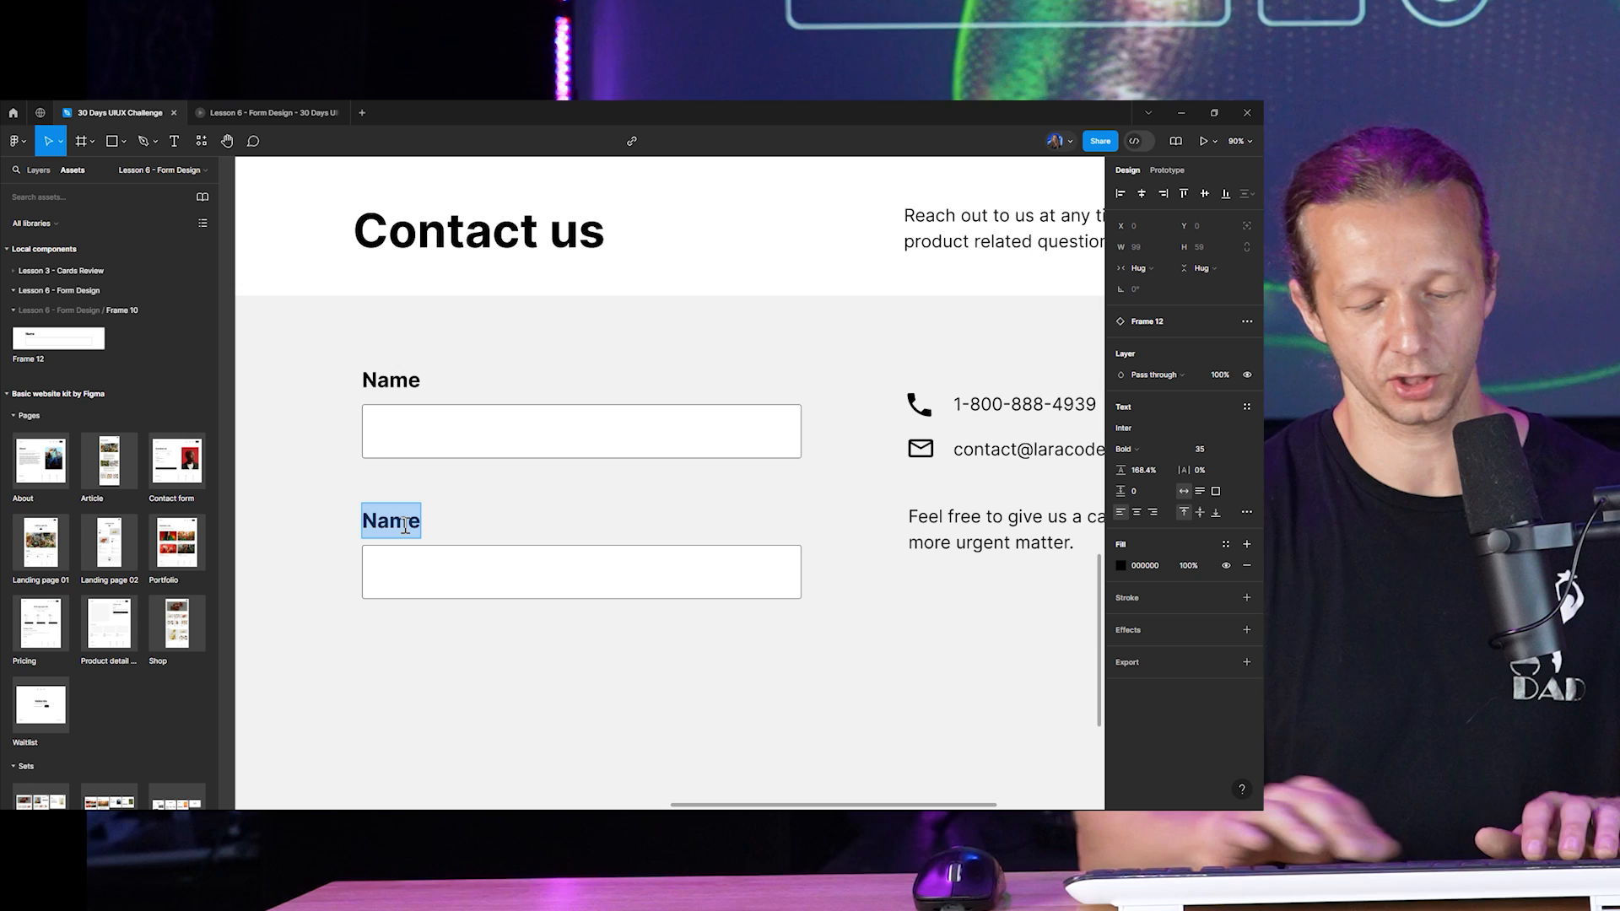
type("Email")
key("Escape")
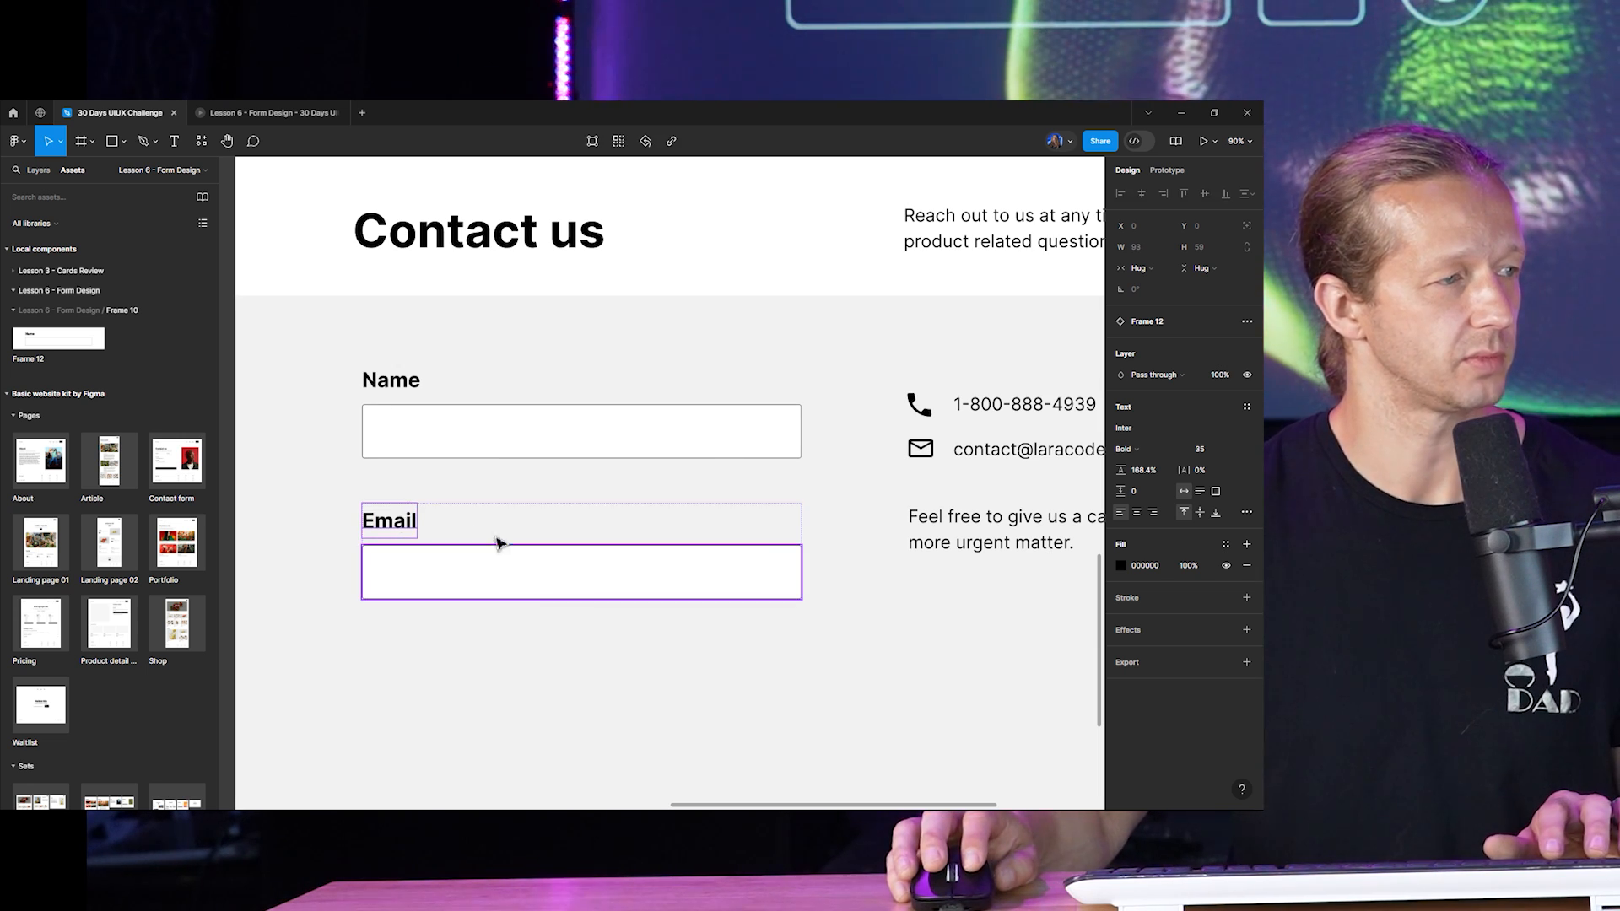
left_click(458, 477)
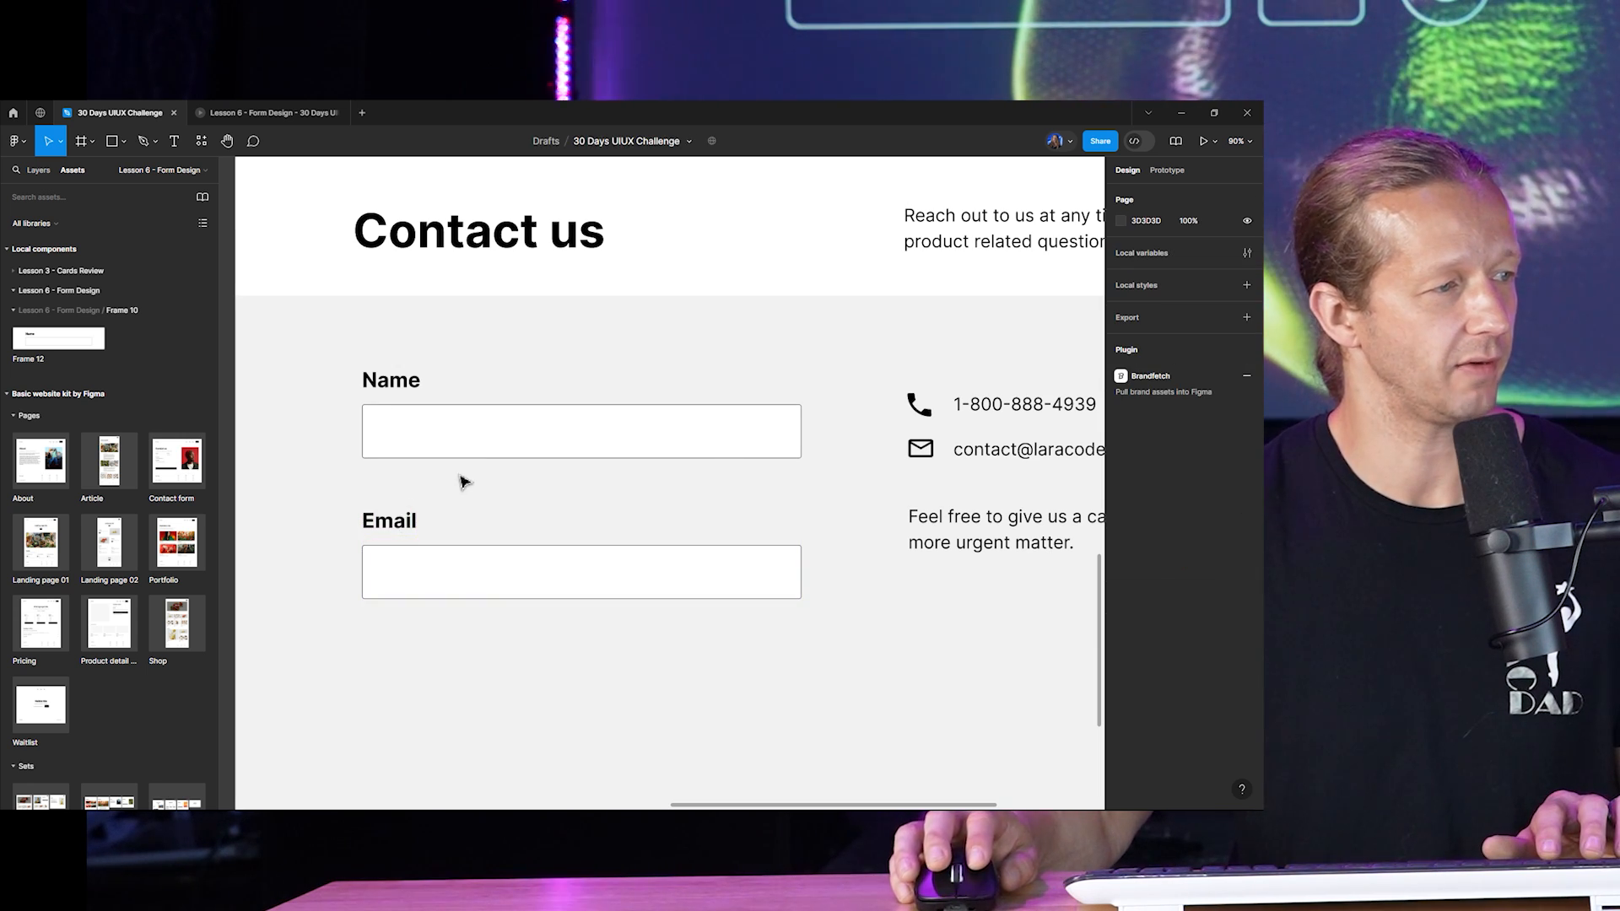
Combine the Name and Email fields into a vertical auto layout and slightly tighten the gap between them.
left_click(517, 435)
left_click(549, 565, "shift")
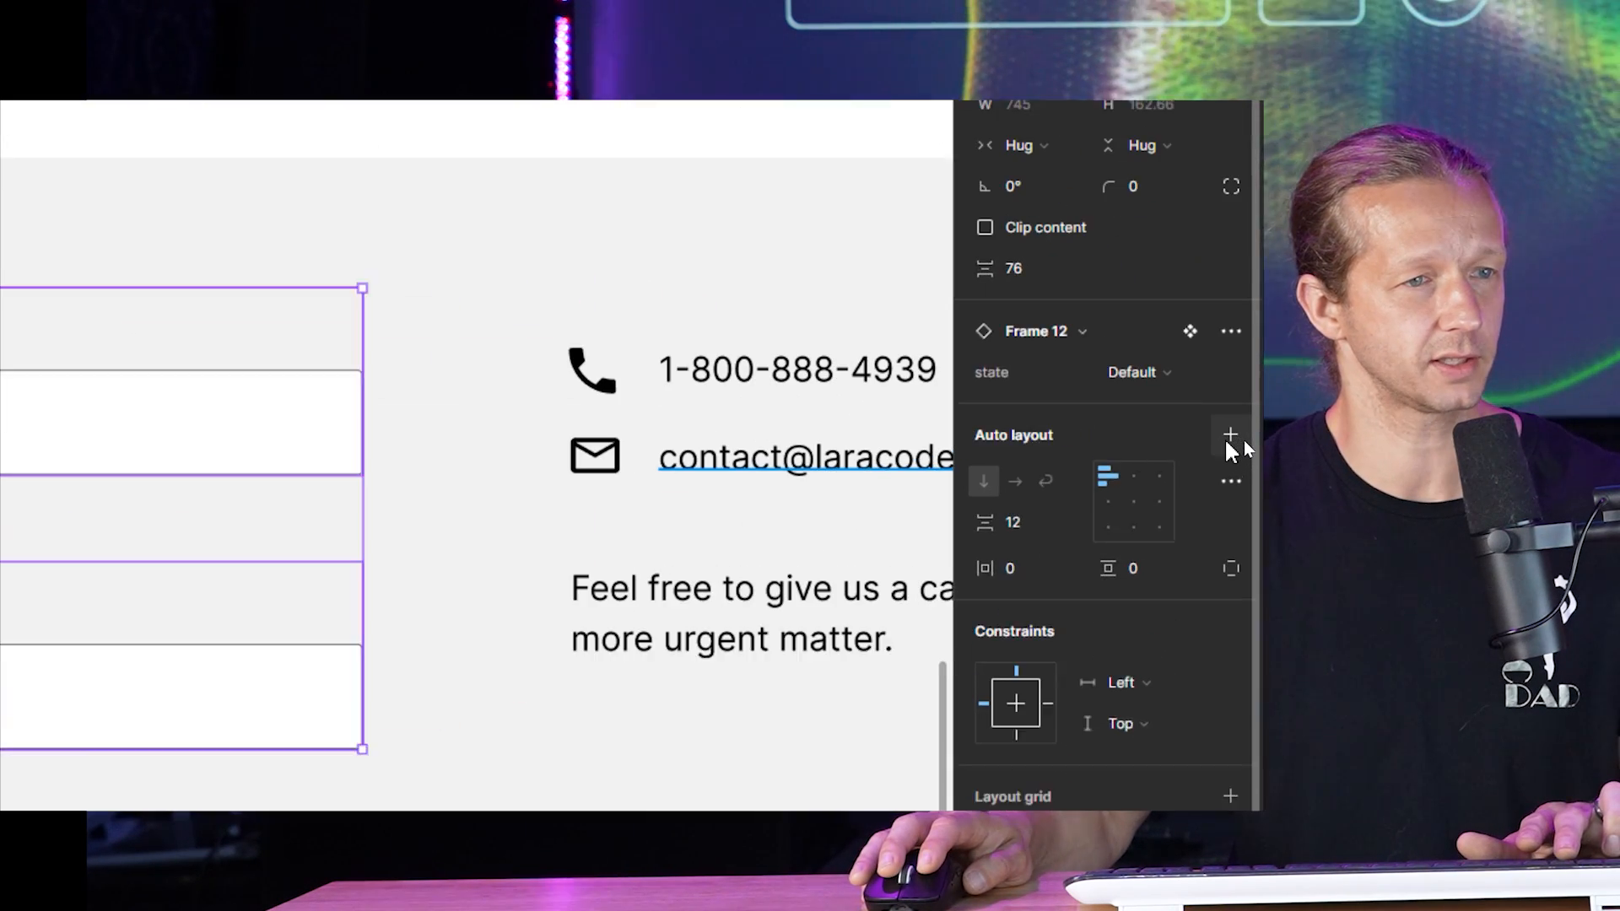
left_click(1227, 441)
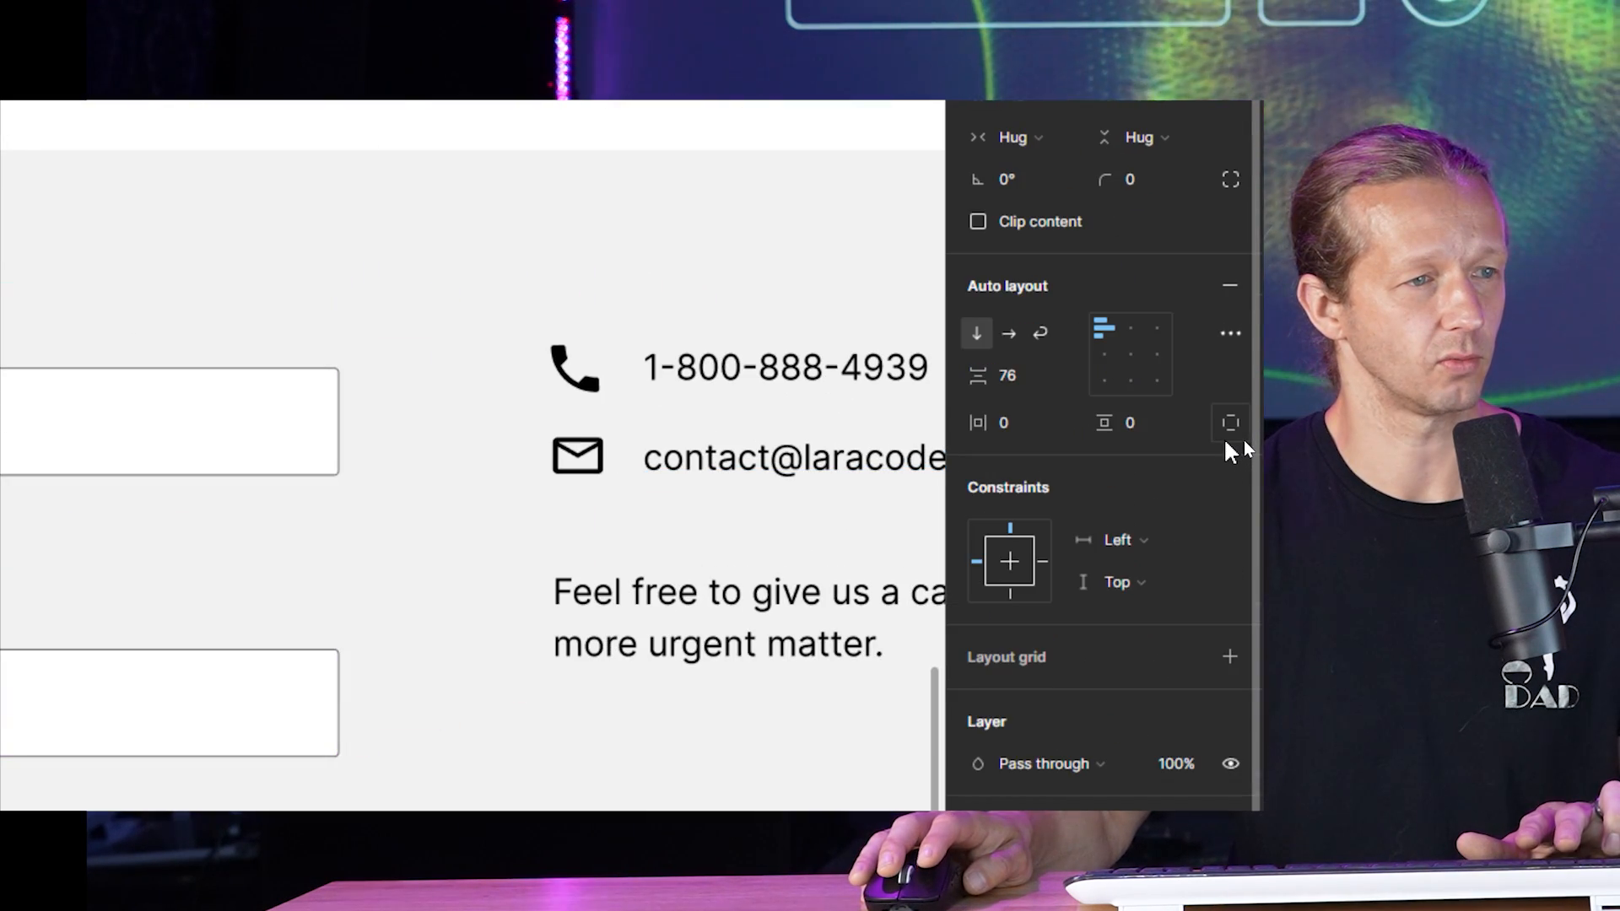
left_click_drag(589, 493, 597, 483)
left_click(336, 489)
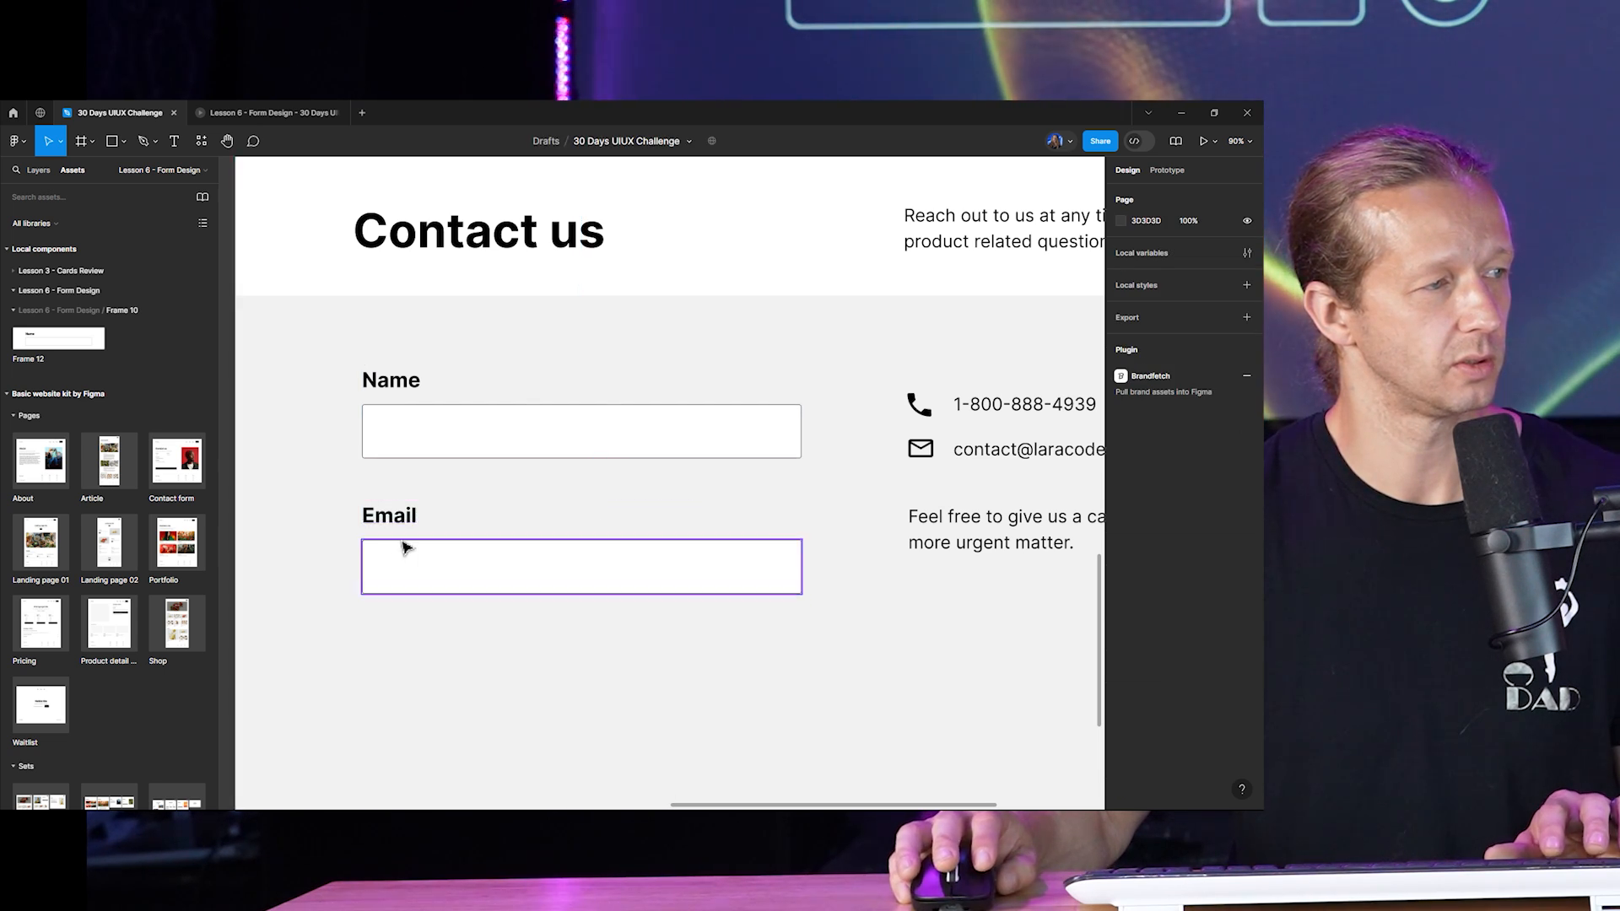
Inspect the stacked Name and Email fields on the Contact us page.
scroll(433, 553, "down", 5)
scroll(513, 560, "up", 5)
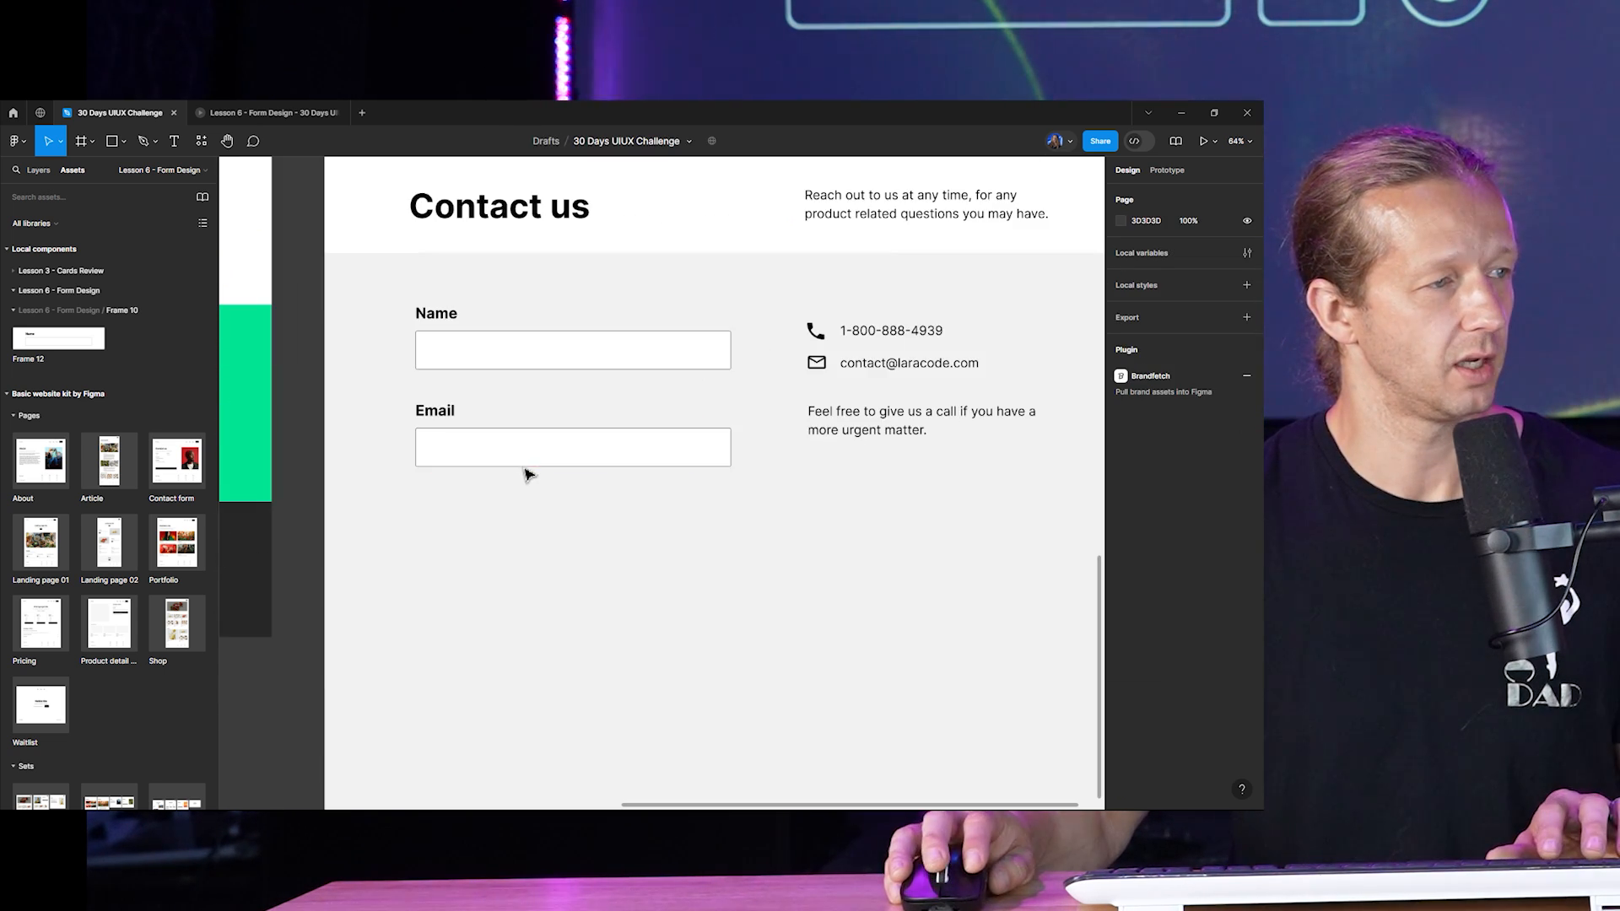
left_click(501, 427)
left_click(502, 426)
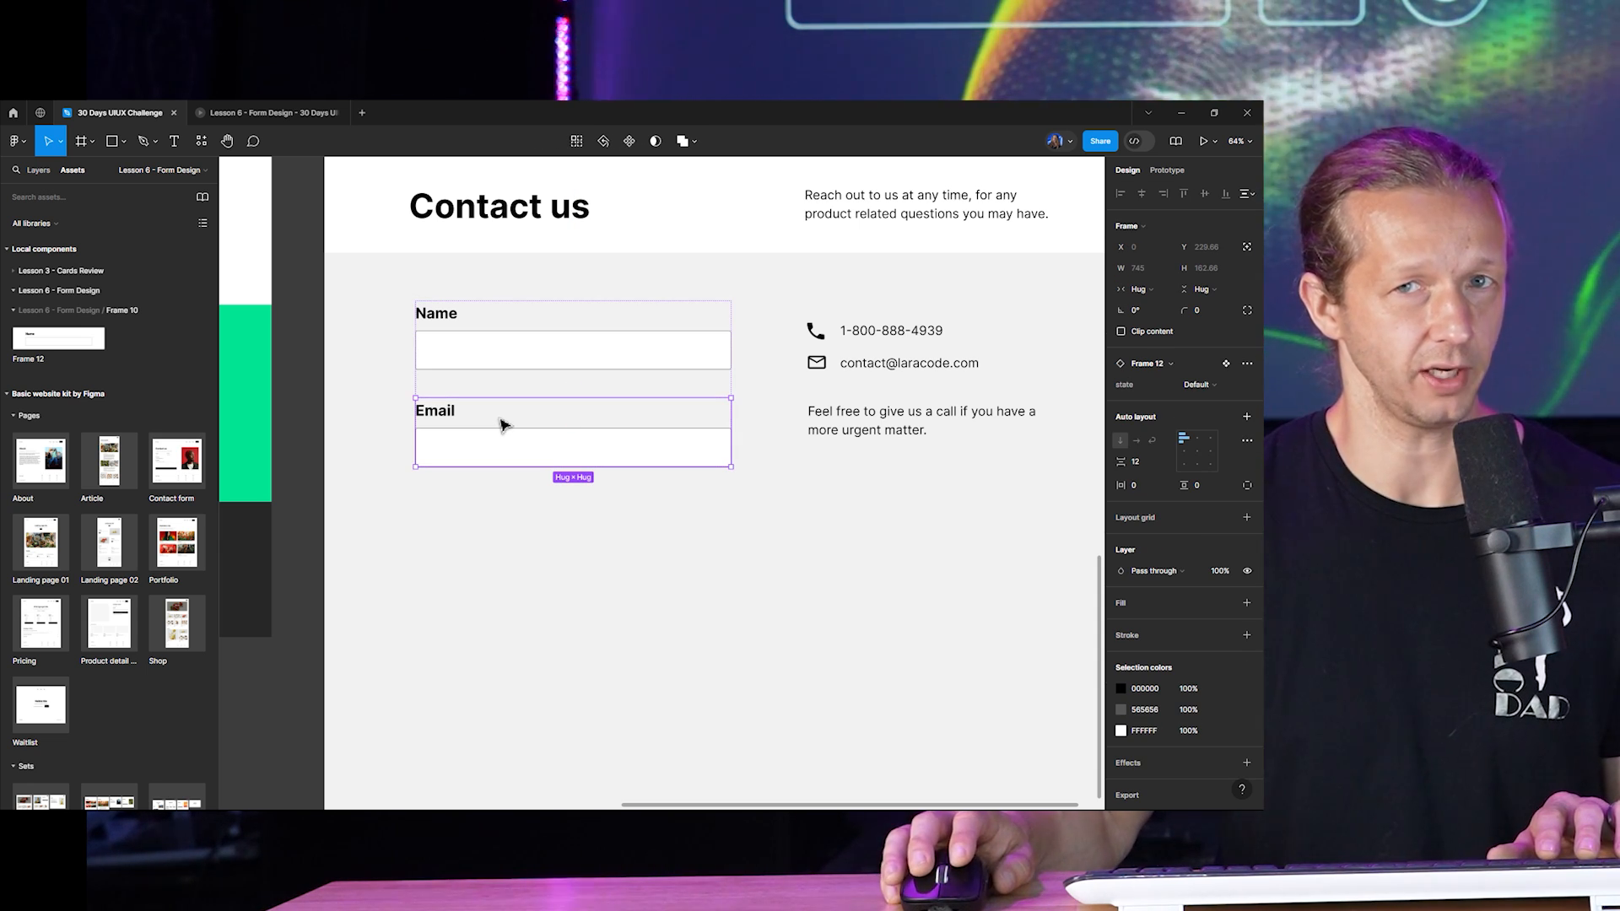
left_click(564, 542)
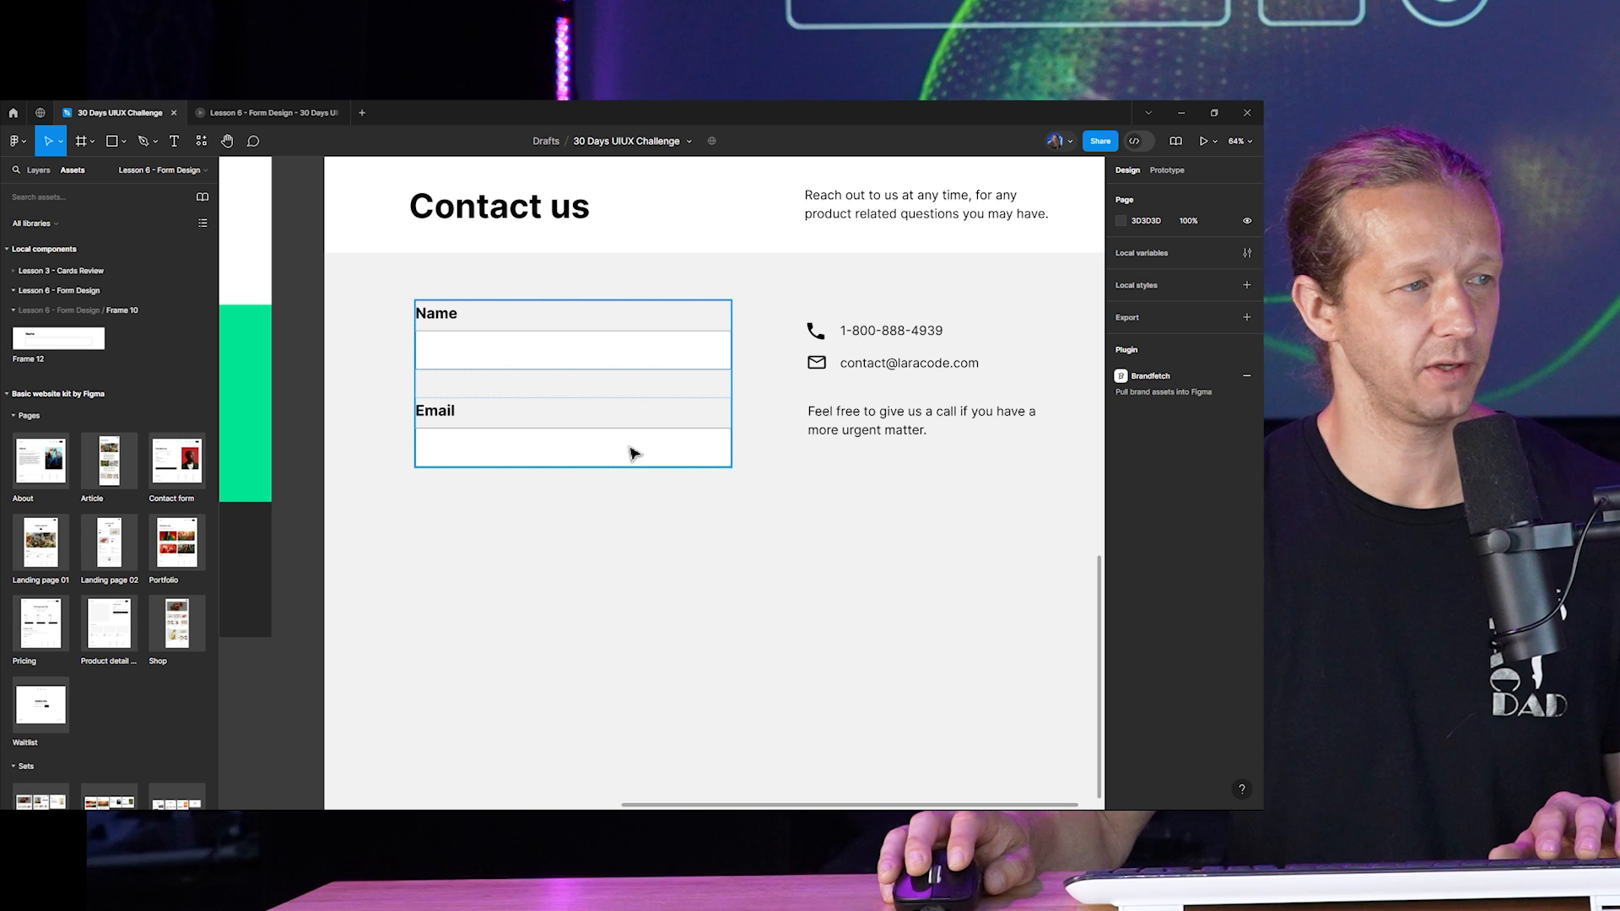
scroll(521, 353, "up", 5, "ctrl")
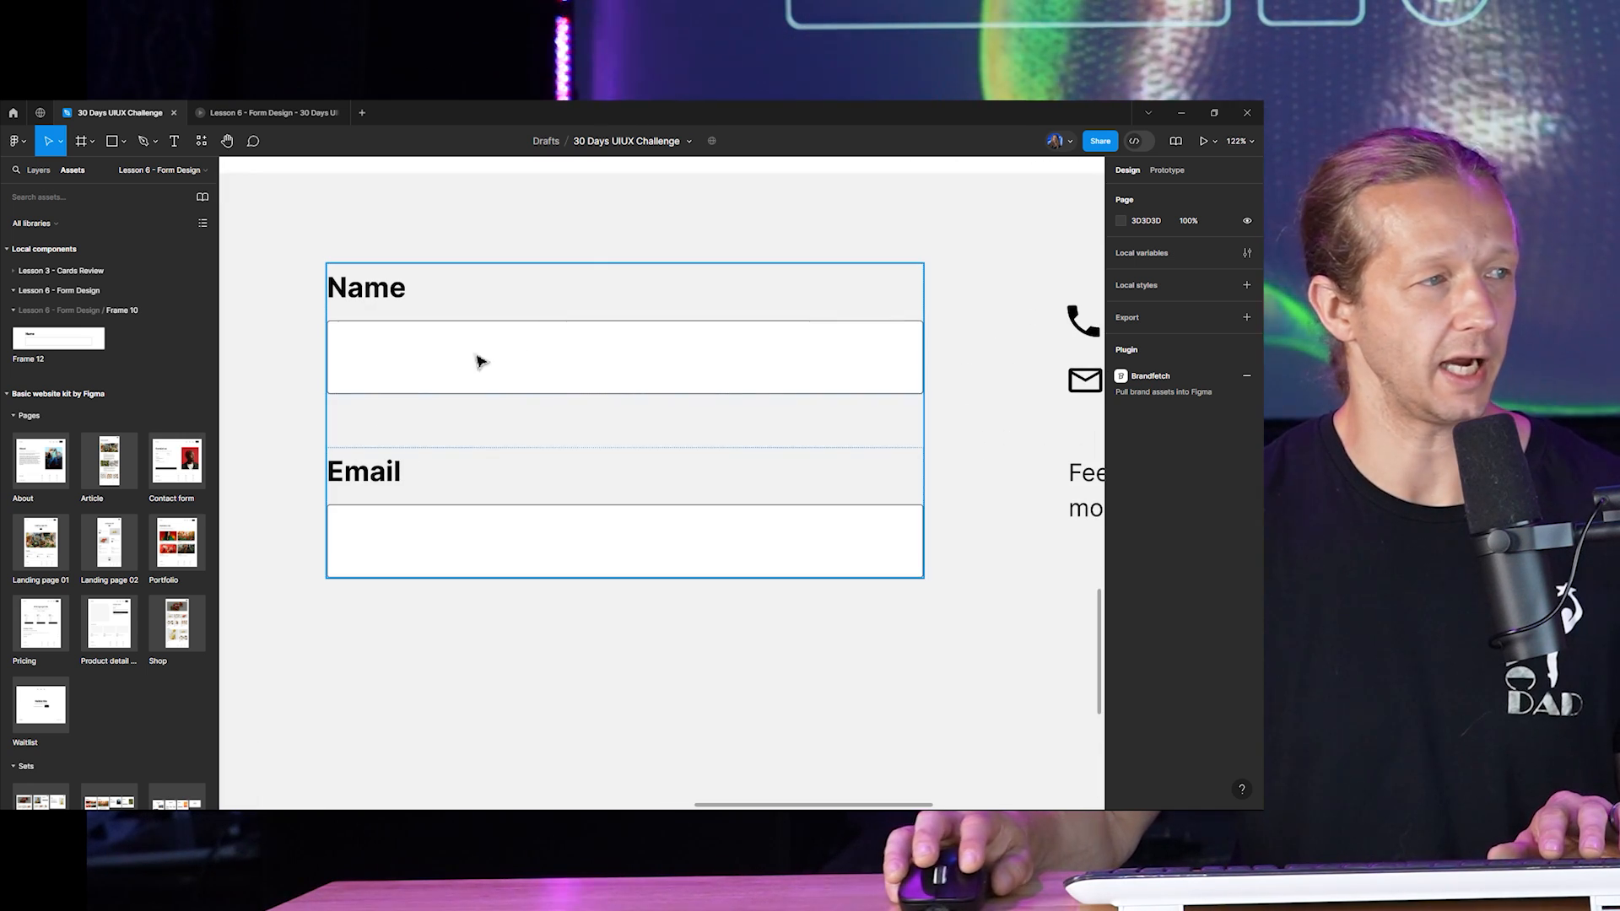
scroll(667, 464, "down", 5, "ctrl")
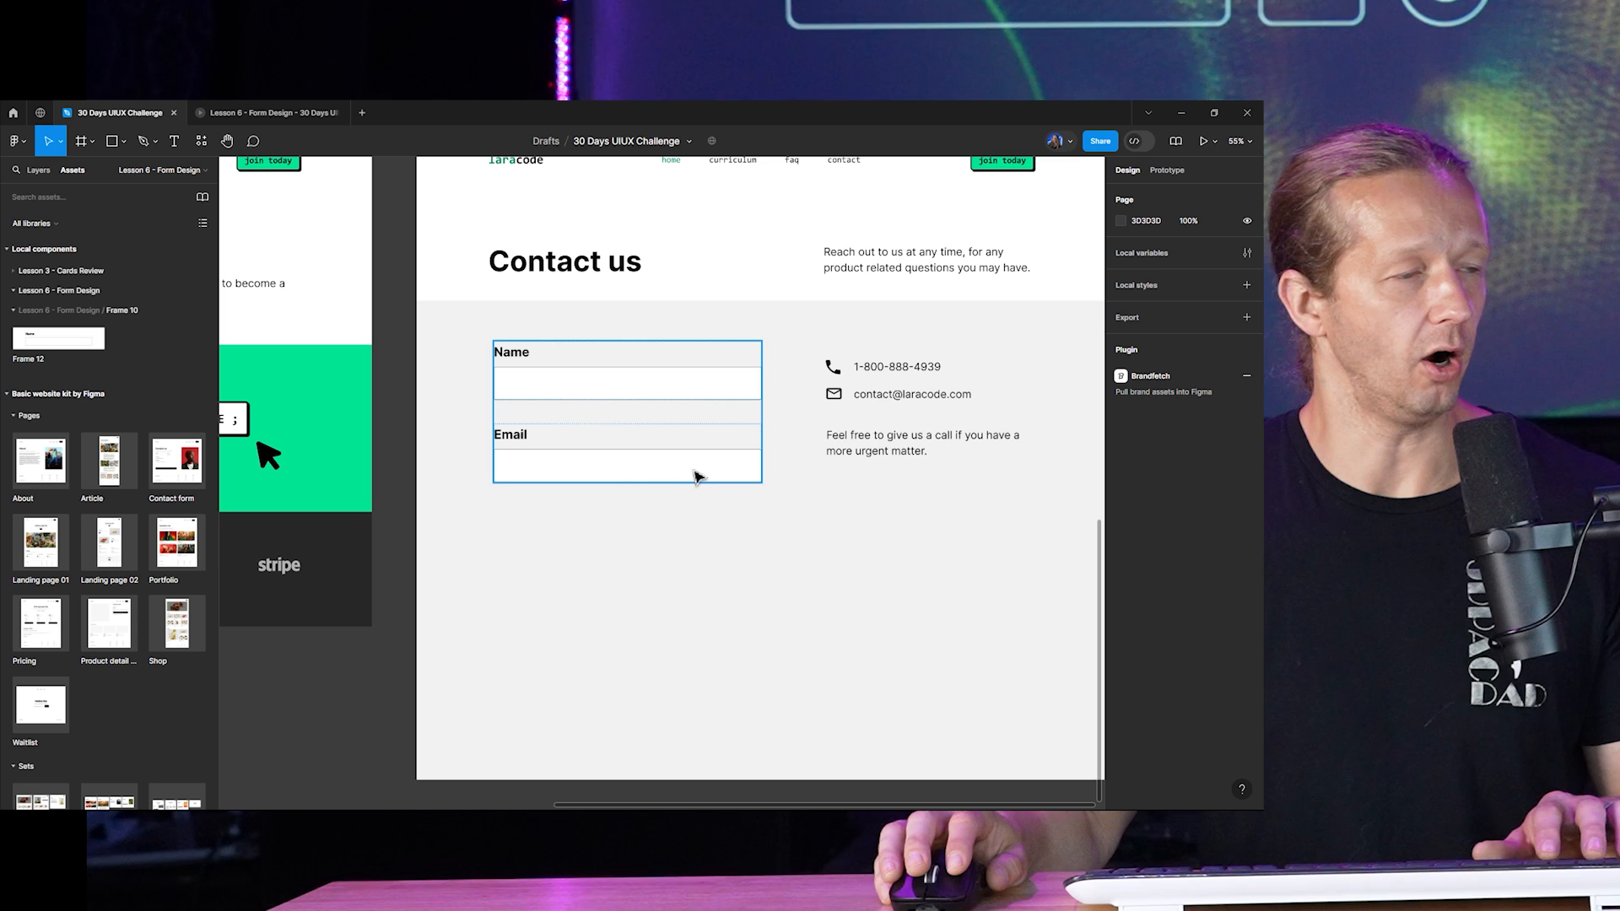
Examine the Default, focus and error variants of the field component in Frame 10.
scroll(664, 472, "down", 5)
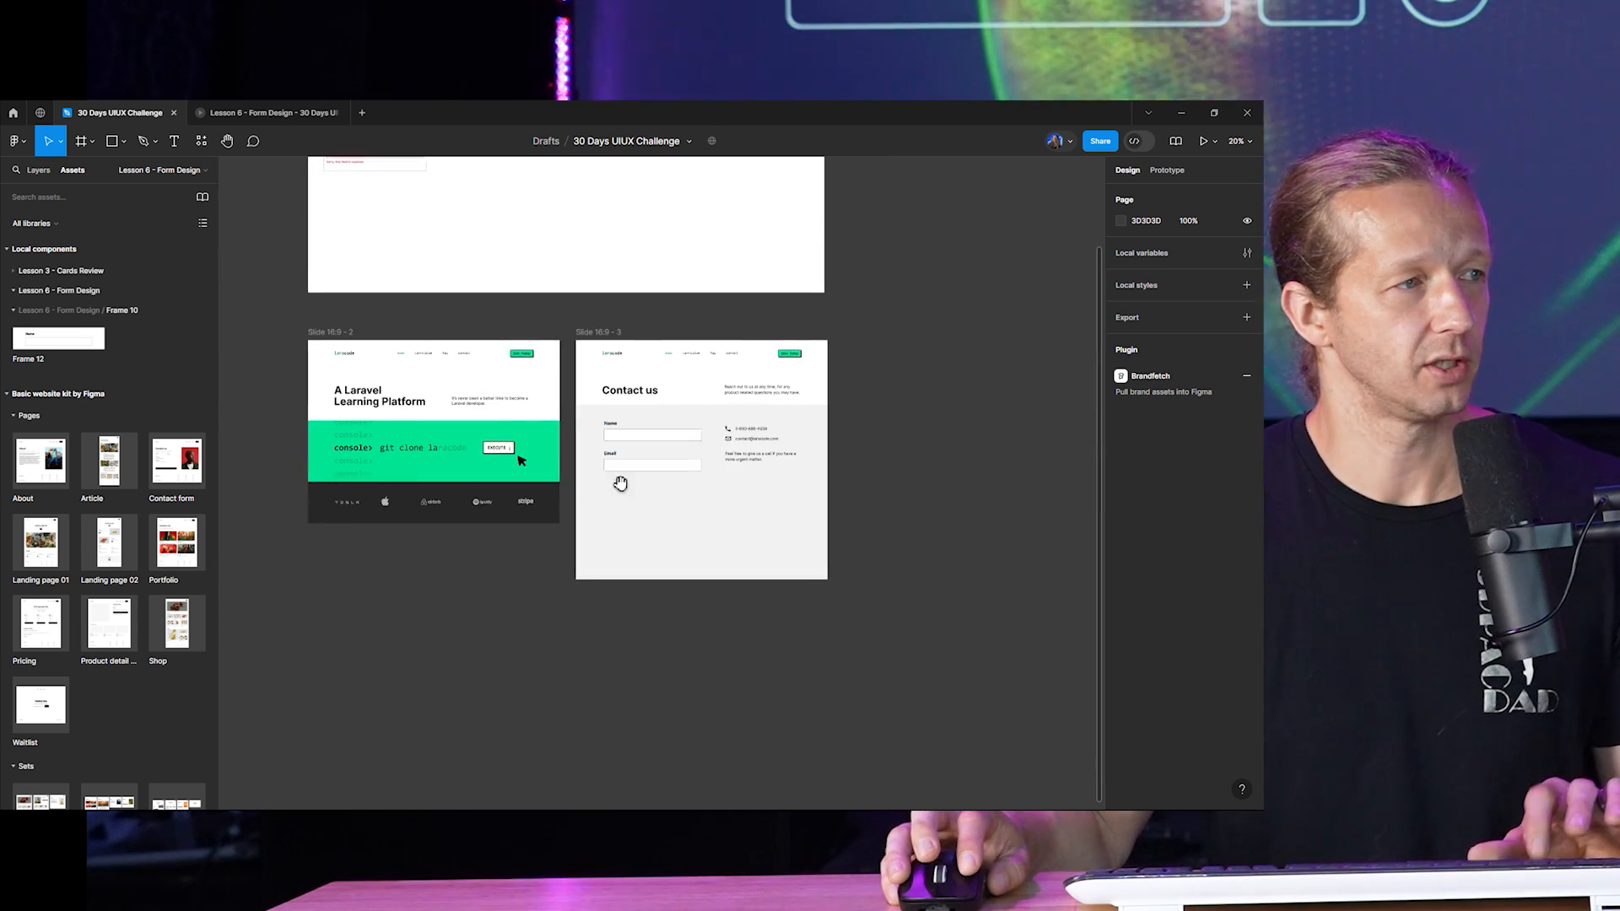
scroll(618, 481, "up", 5)
scroll(462, 219, "up", 3)
scroll(475, 233, "up", 4)
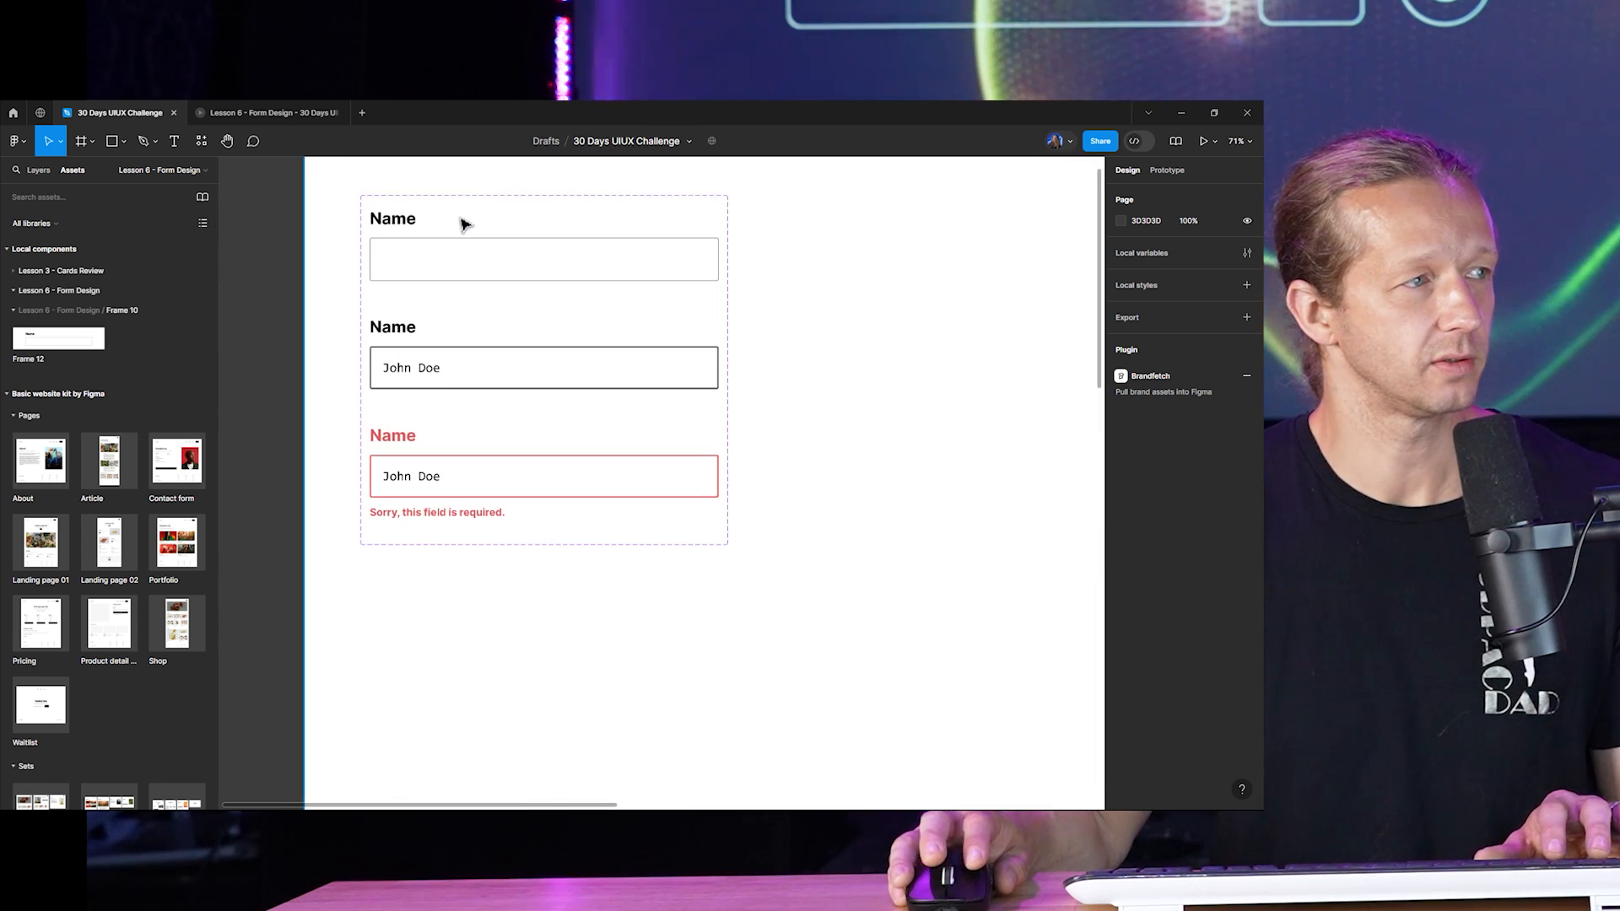
scroll(488, 337, "down", 5)
scroll(723, 433, "up", 3)
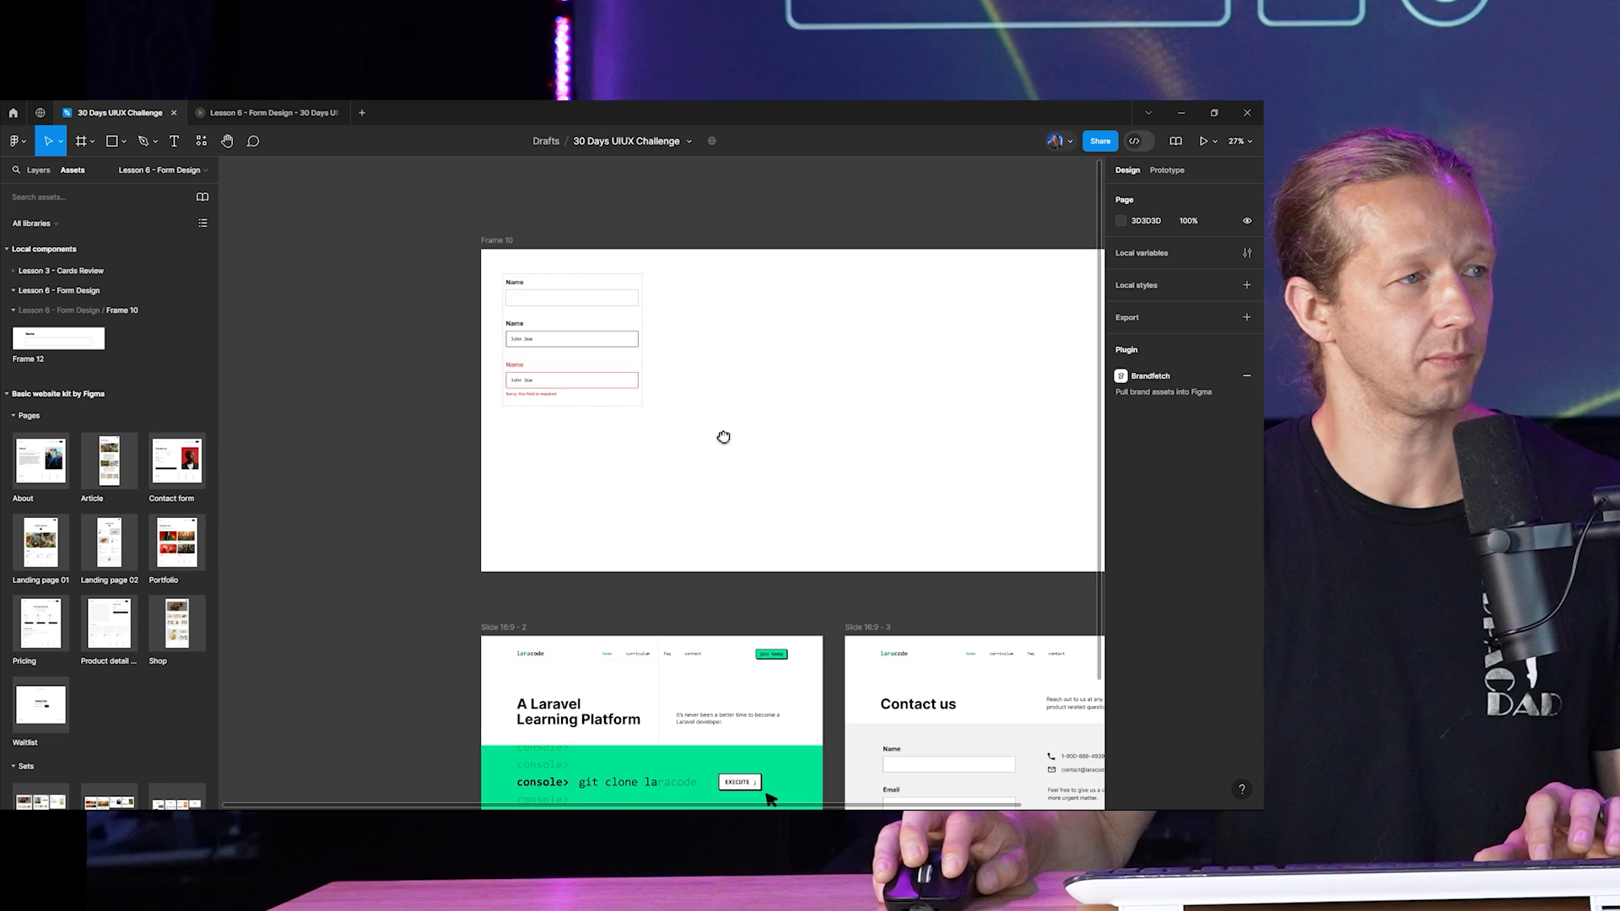
scroll(506, 452, "up", 3)
scroll(576, 438, "up", 4)
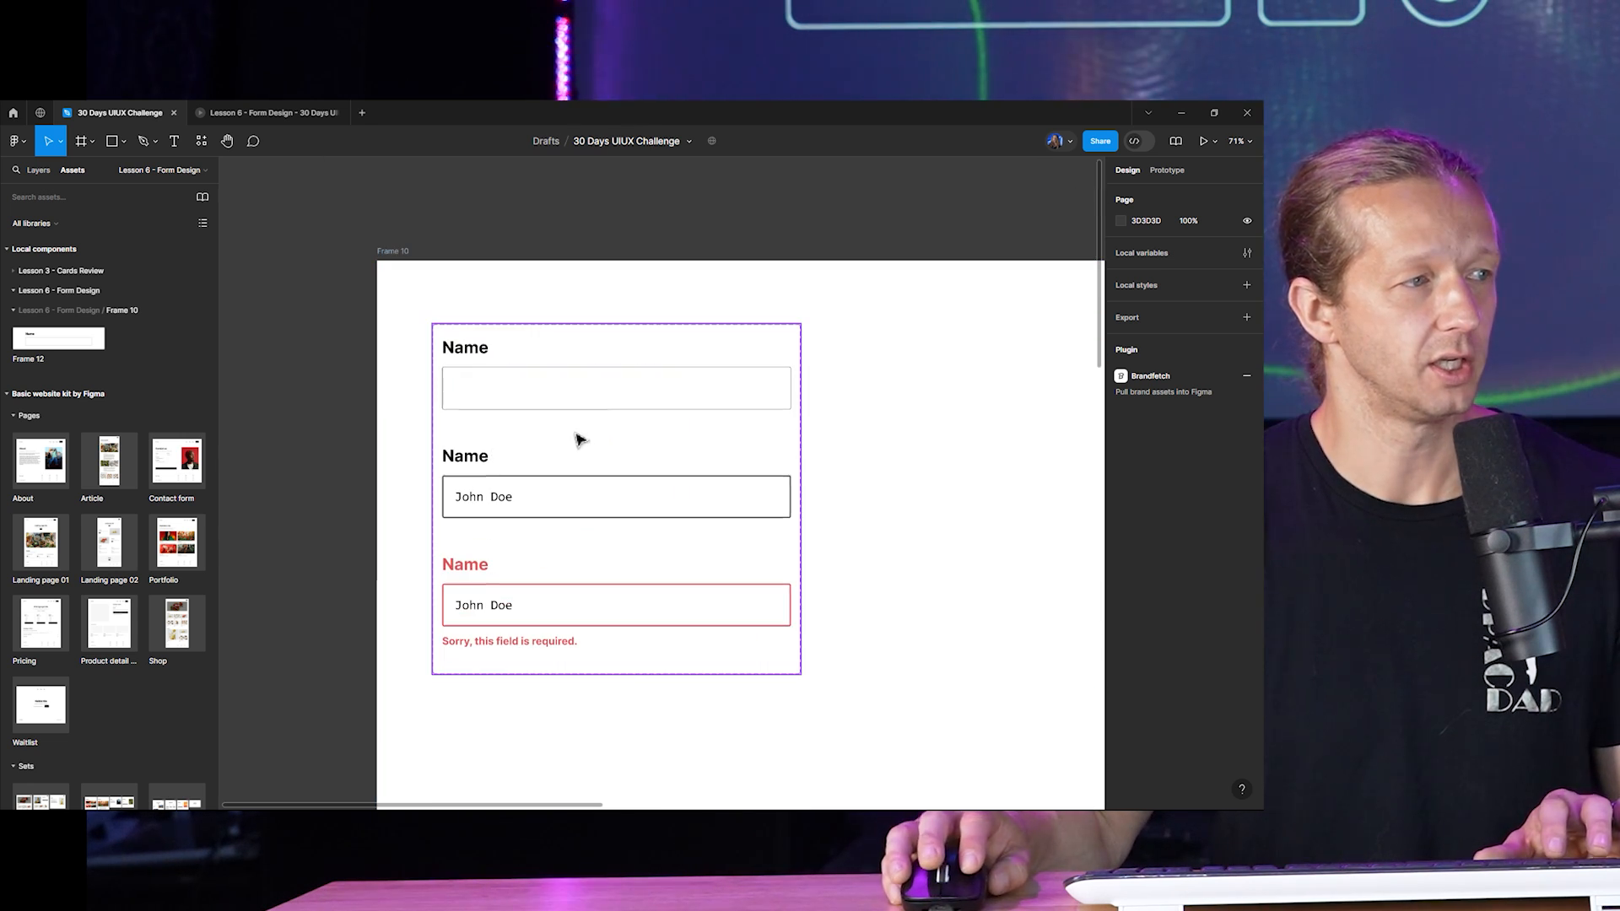
left_click(589, 428)
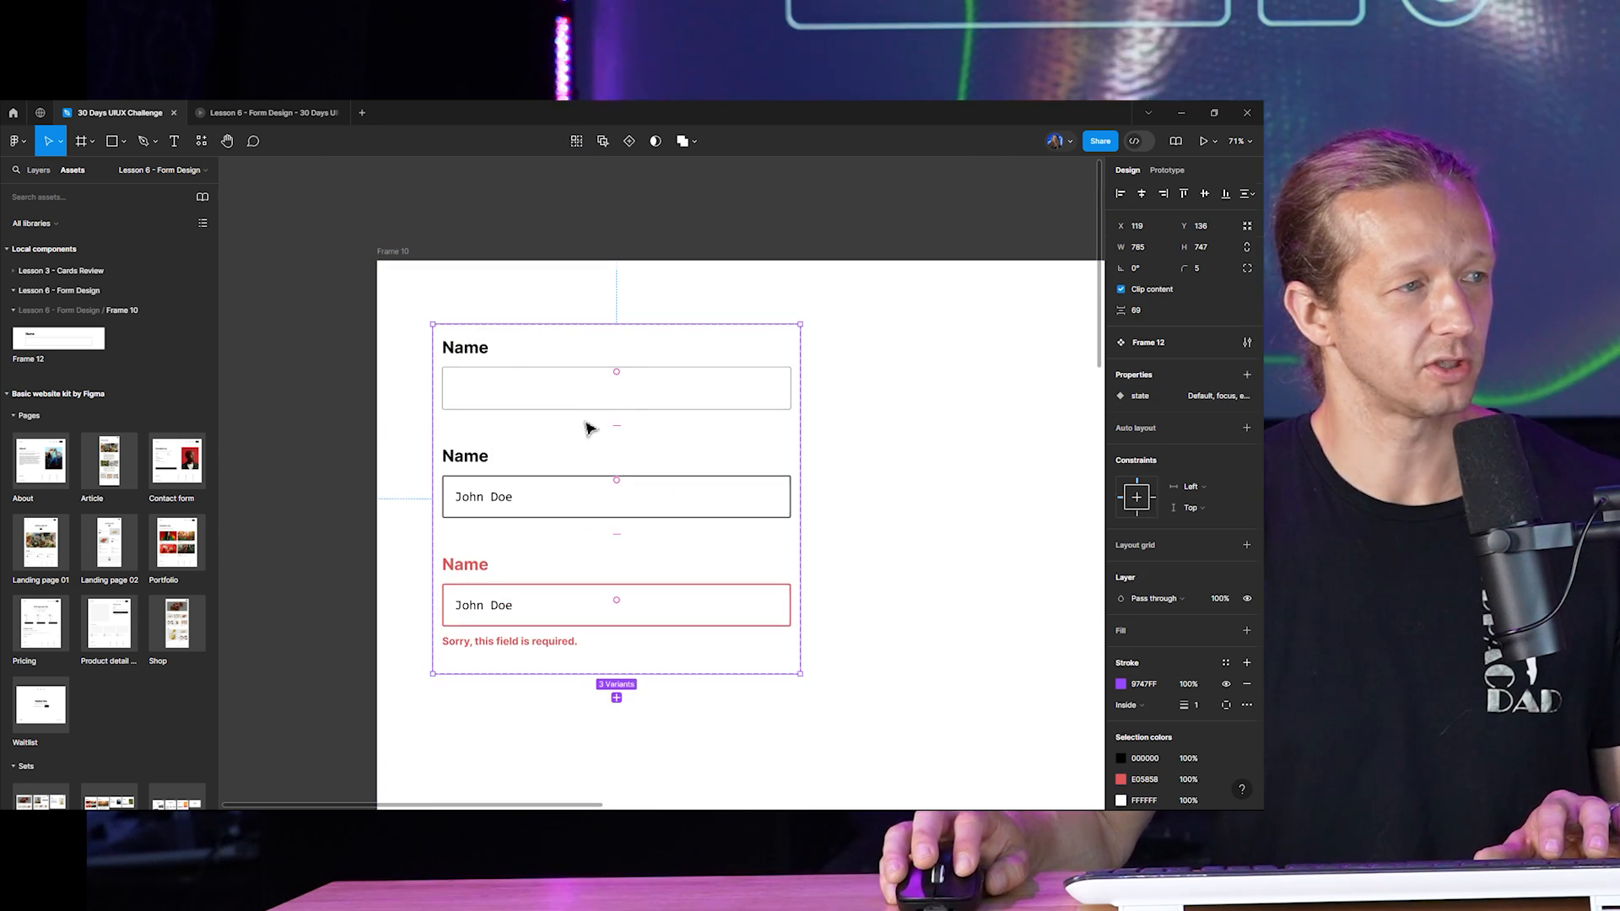
left_click(867, 394)
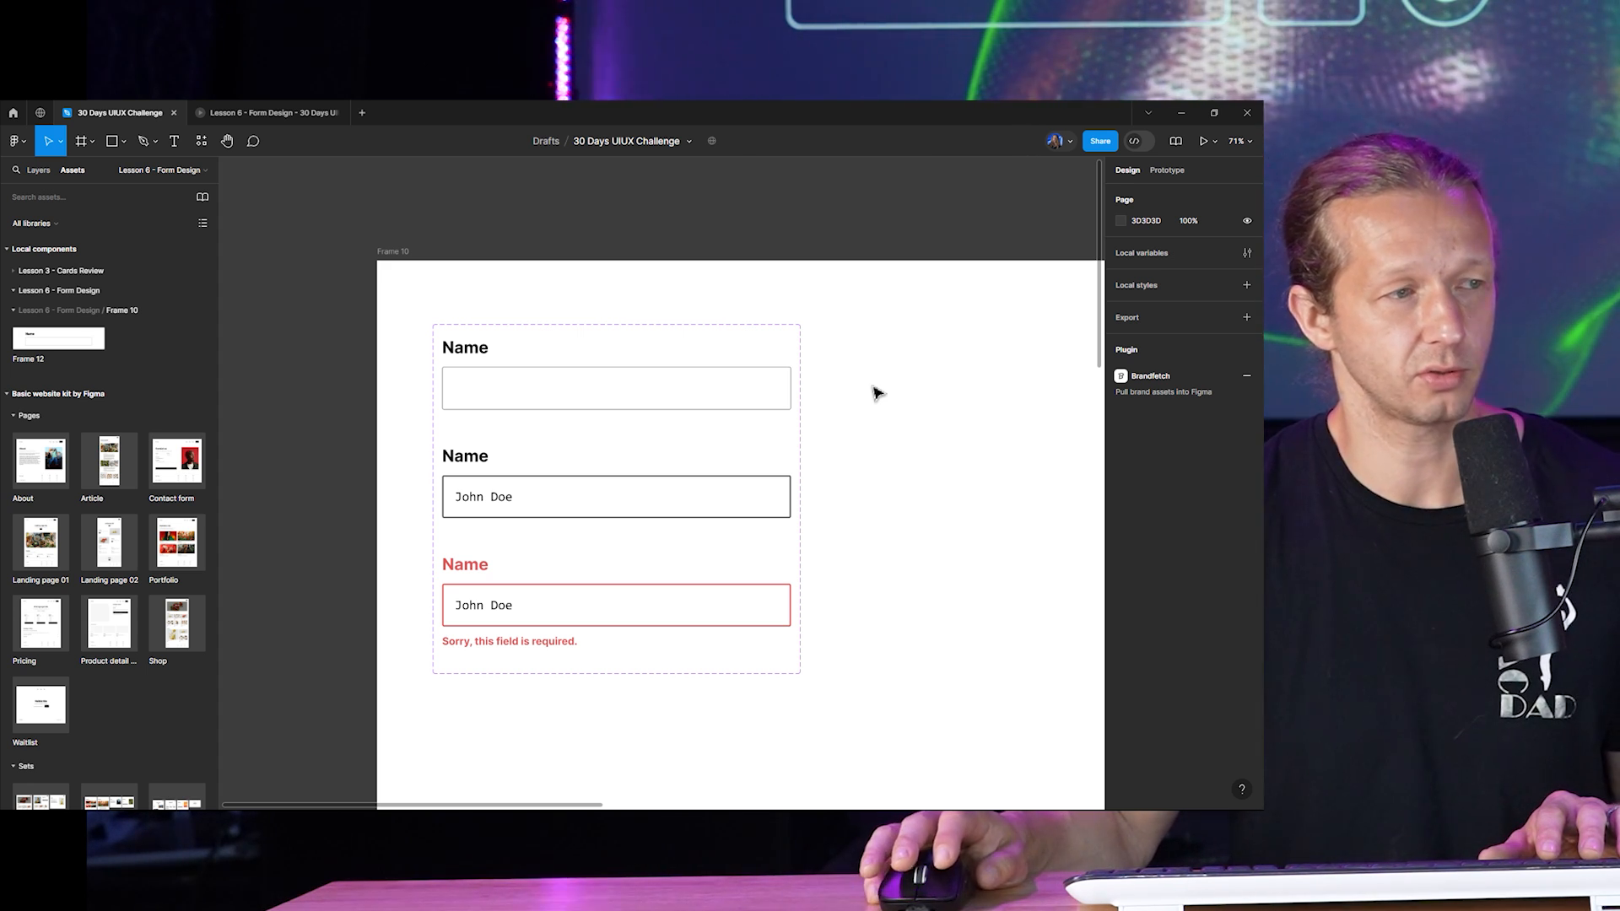
scroll(877, 398, "down", 6, "ctrl")
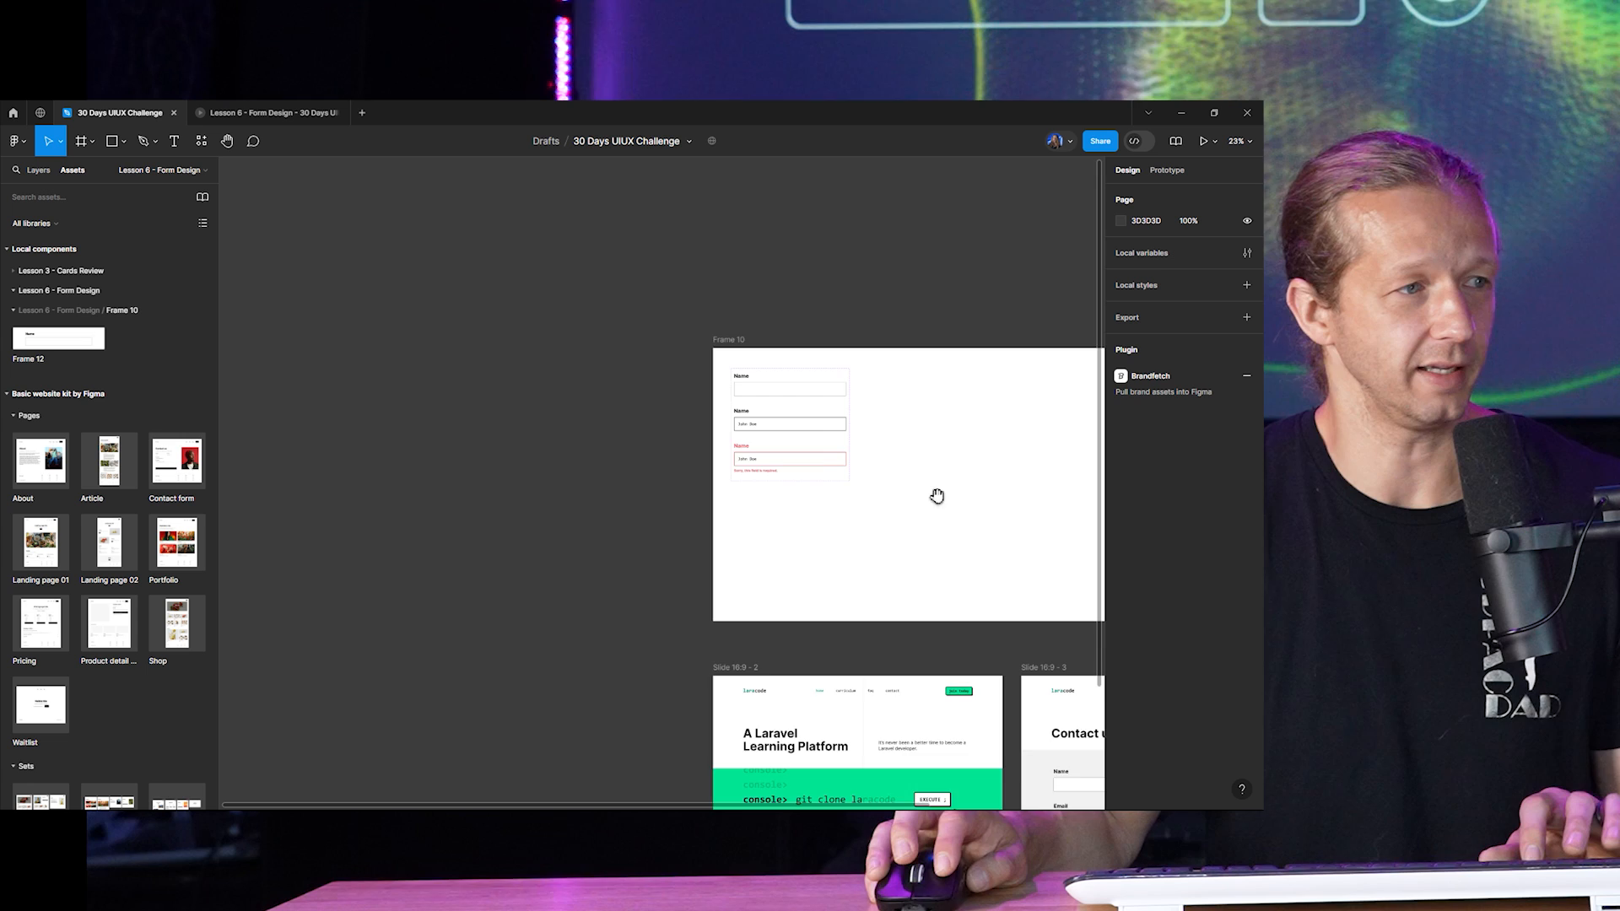
Duplicate the Email field on the Contact us page as a third field in the vertical stack.
left_click_drag(937, 495, 654, 306)
left_click_drag(886, 619, 756, 524)
double_click(756, 524)
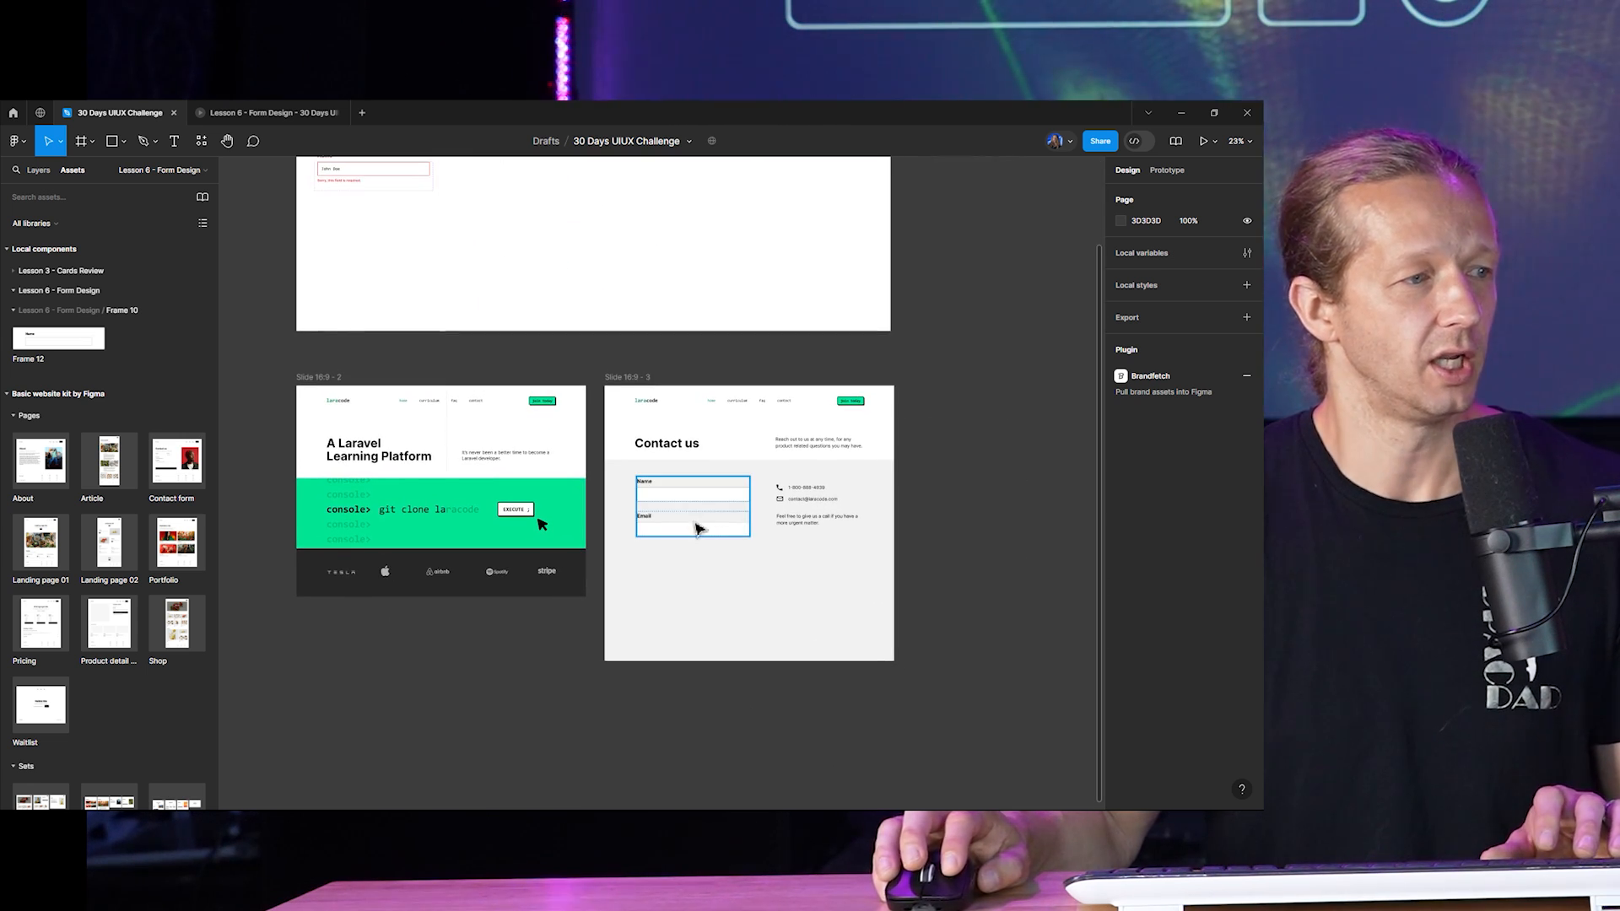
key("shift+2")
key("ctrl+d")
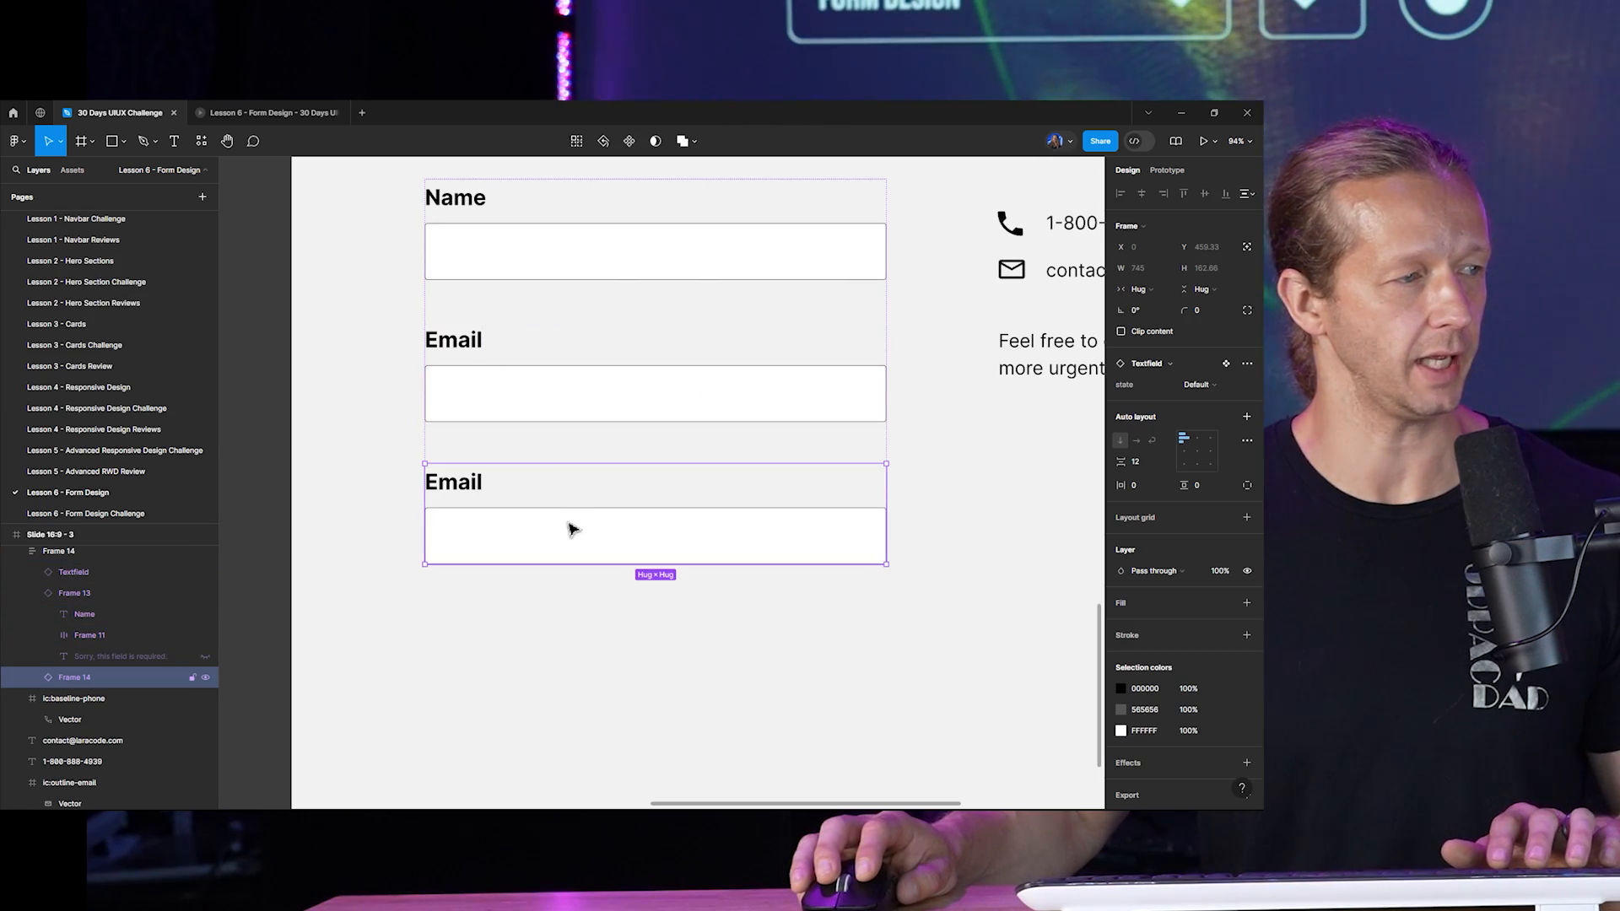
Detach the third field of the stack from its component instance.
right_click(595, 533)
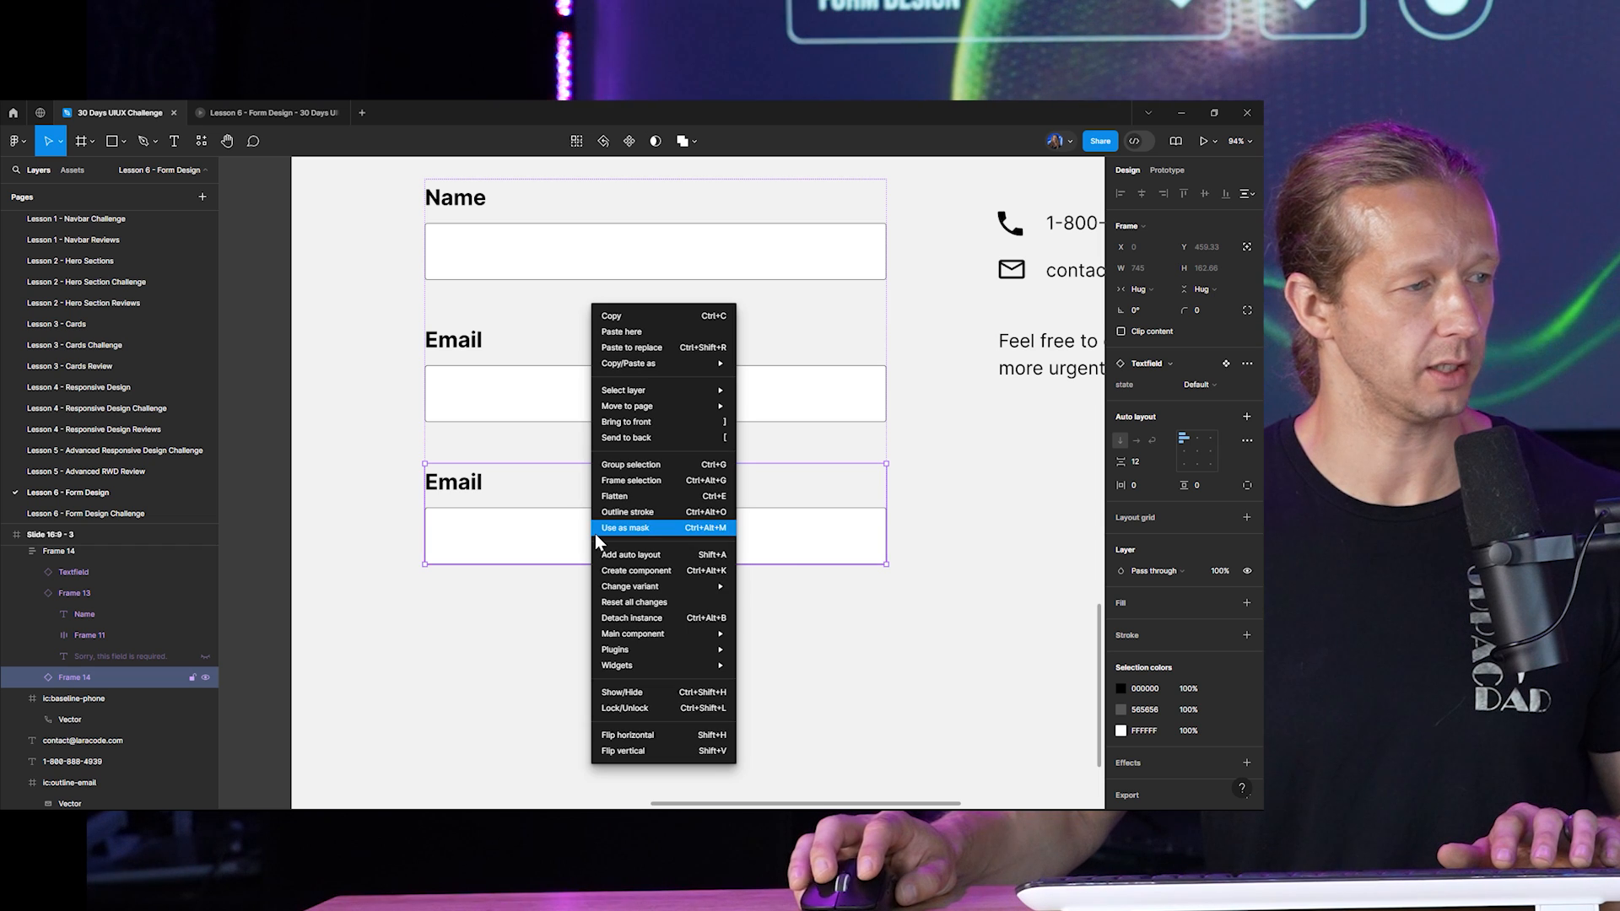
left_click(629, 606)
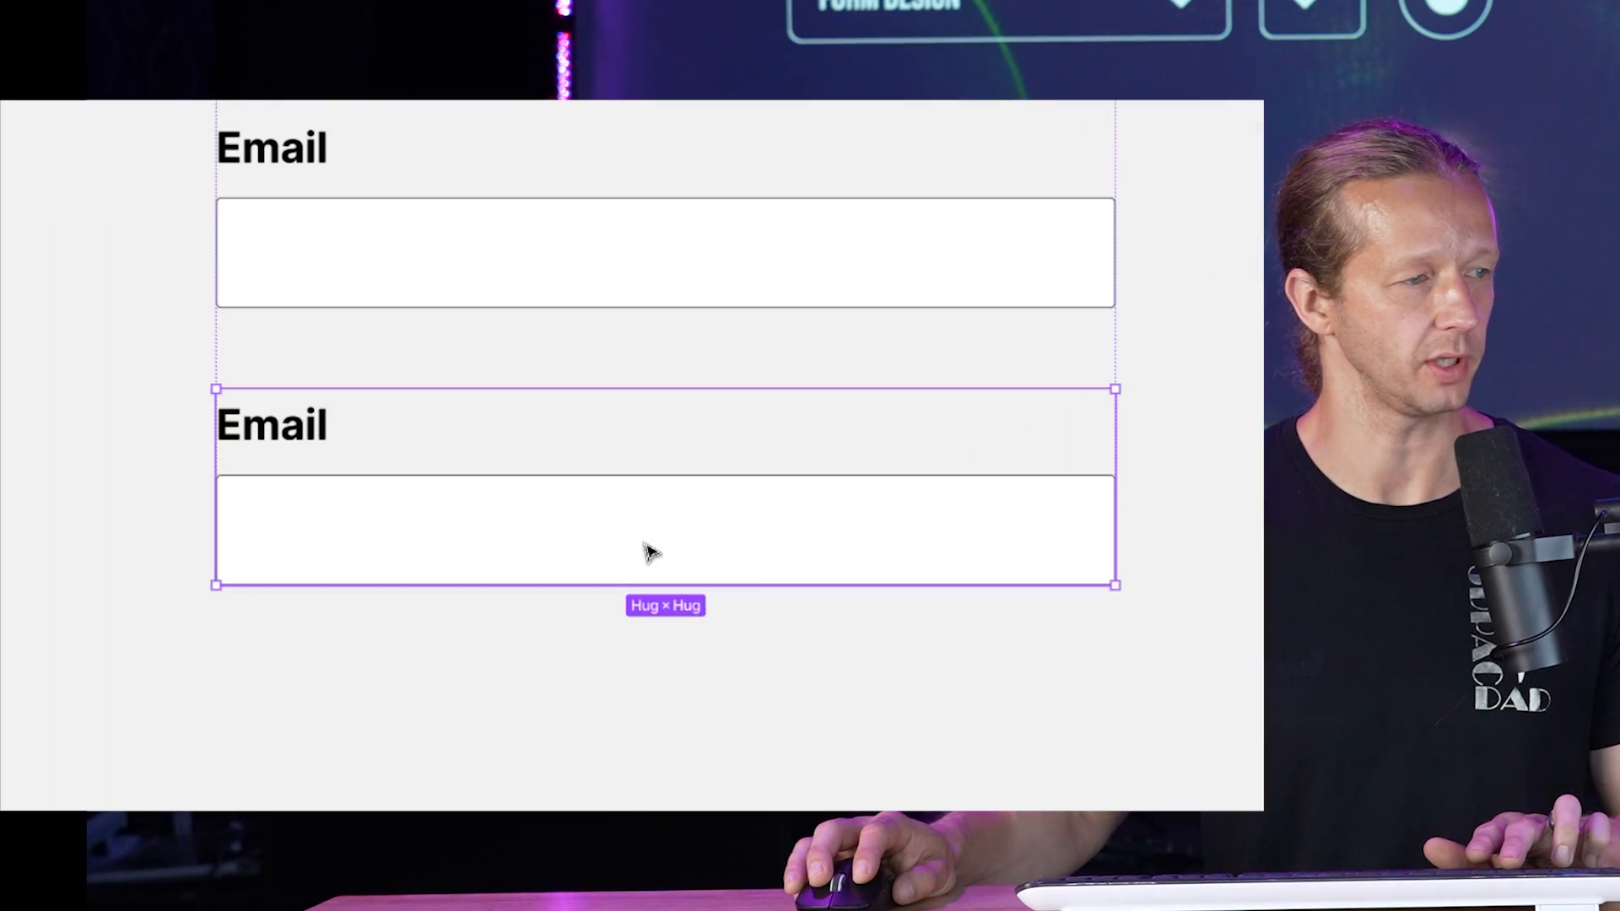
right_click(639, 553)
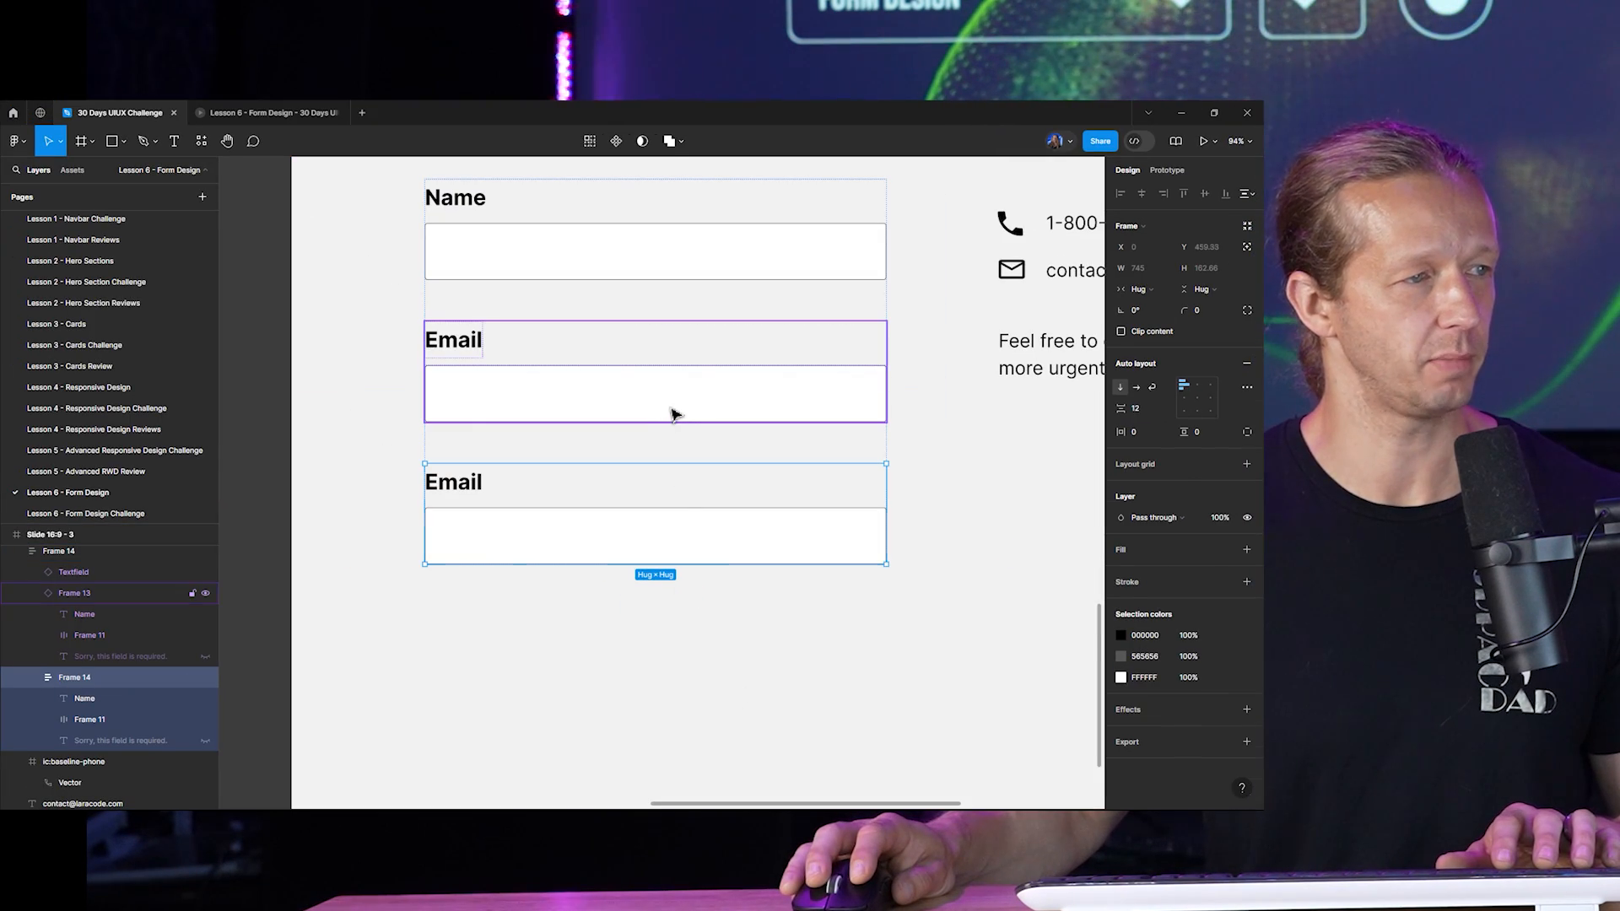
left_click(674, 415)
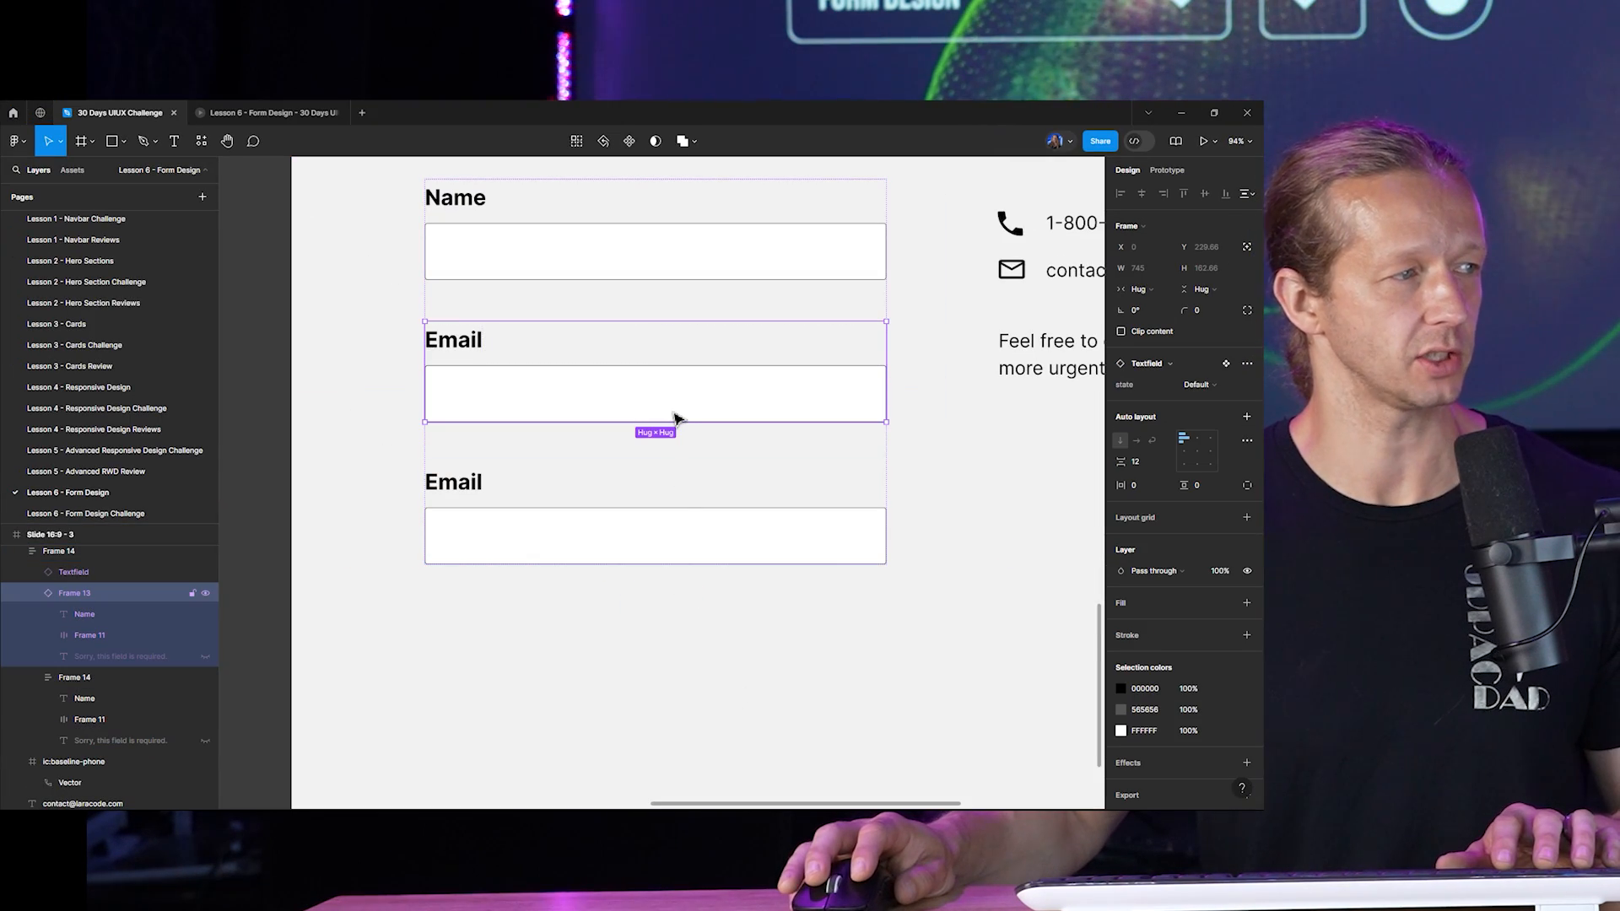
left_click(675, 533)
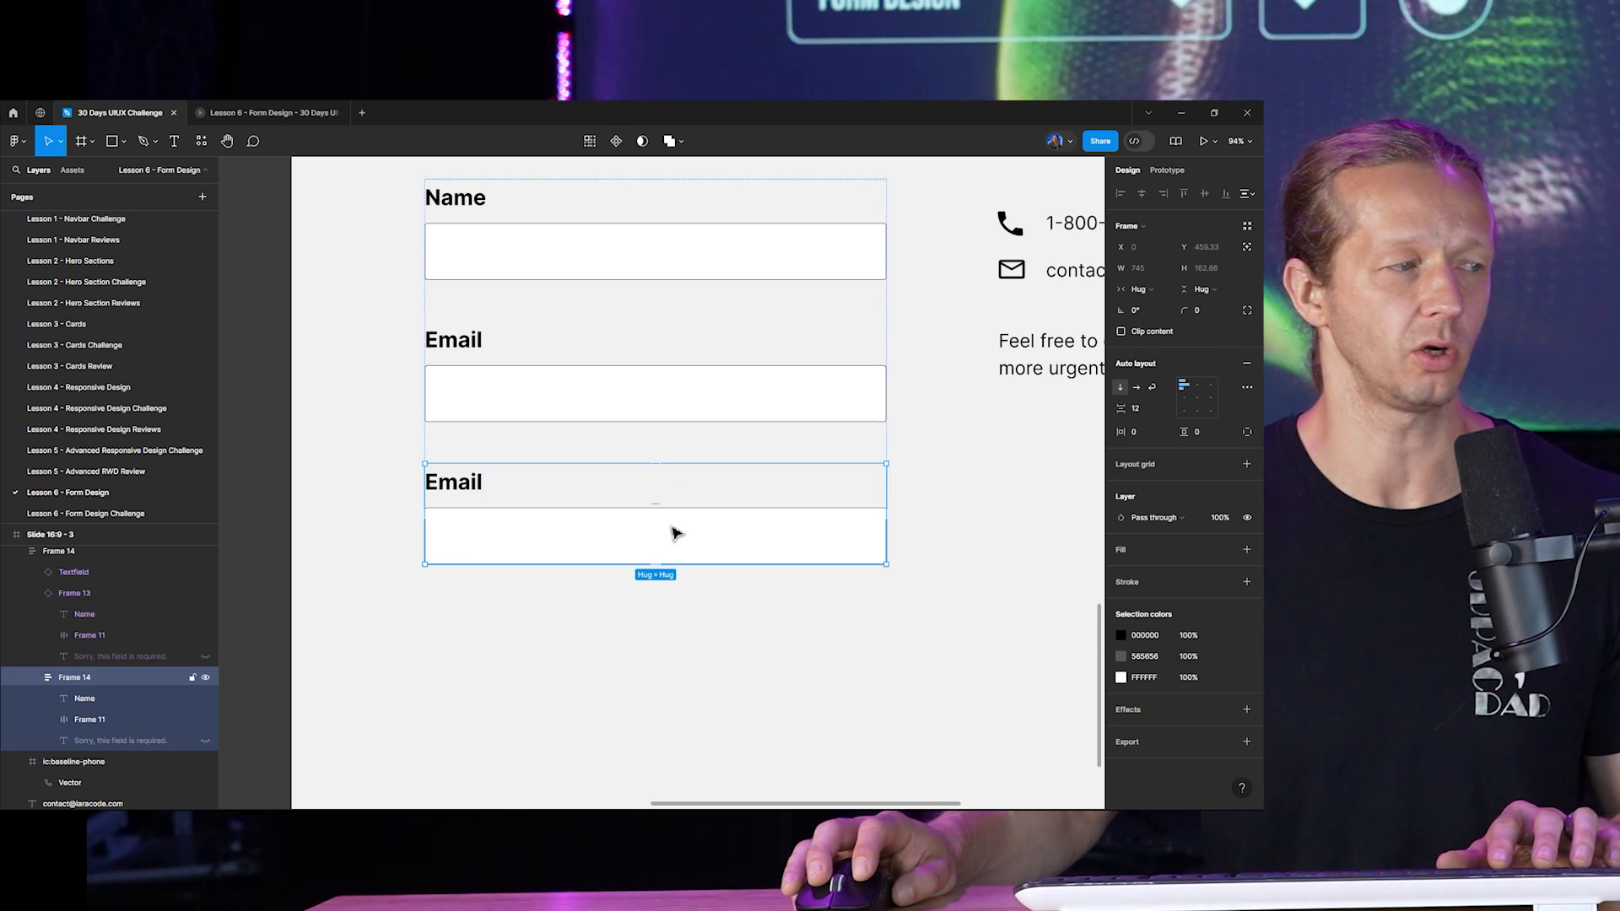
Change the label of the detached third field to Message.
left_click(473, 492)
type("Message")
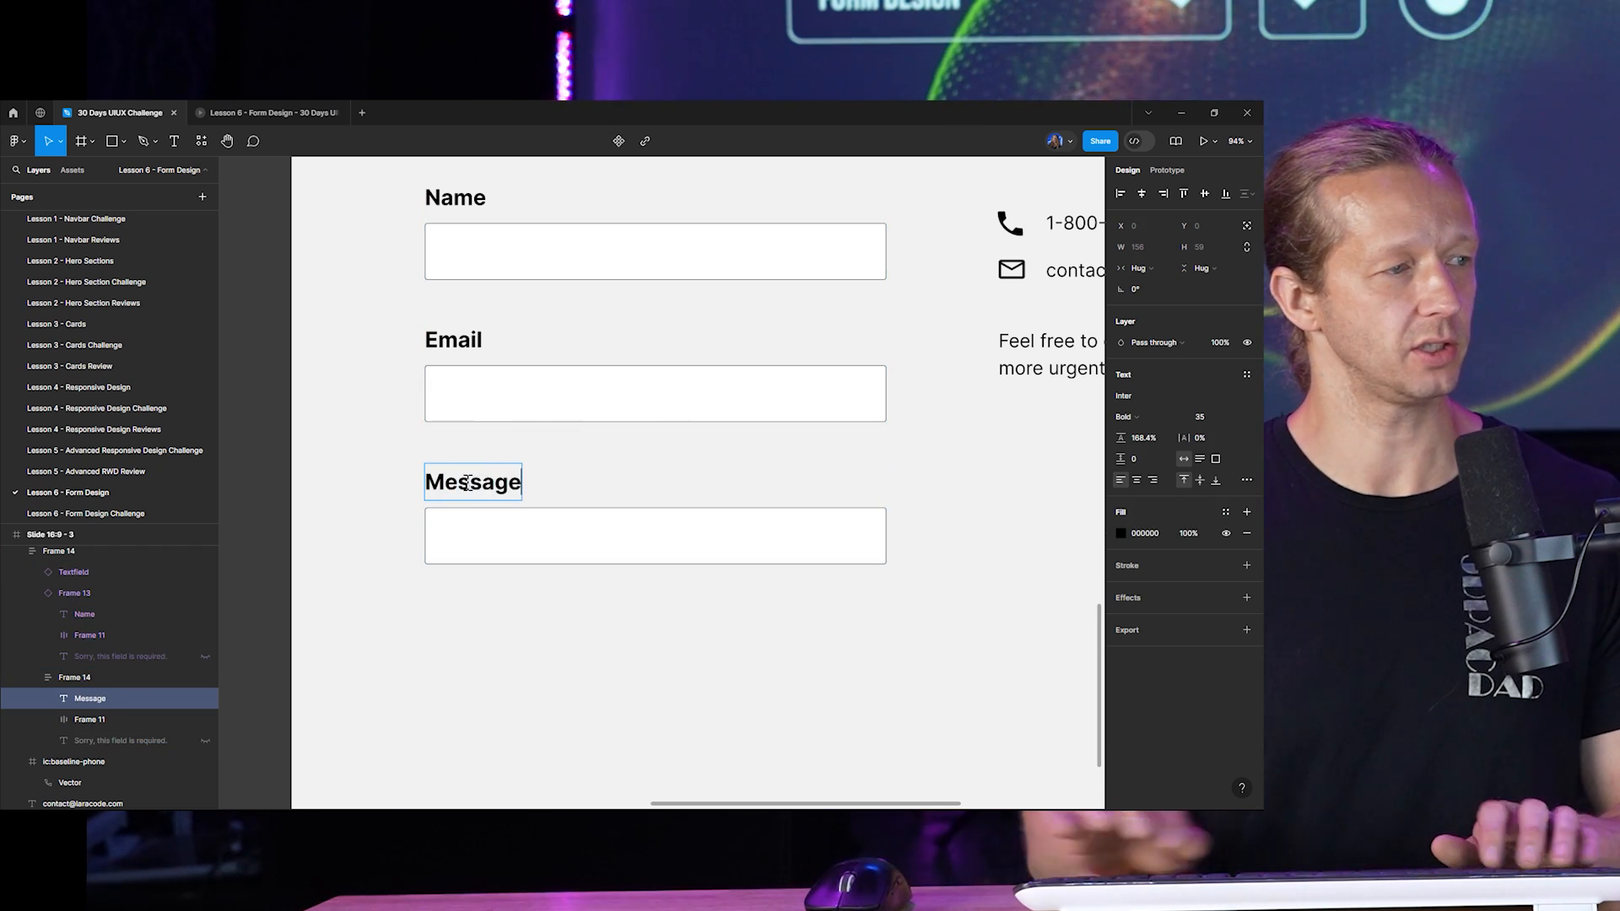
key("Escape")
Enlarge the input box under the Message label downward to a height of about 292.
left_click(503, 515)
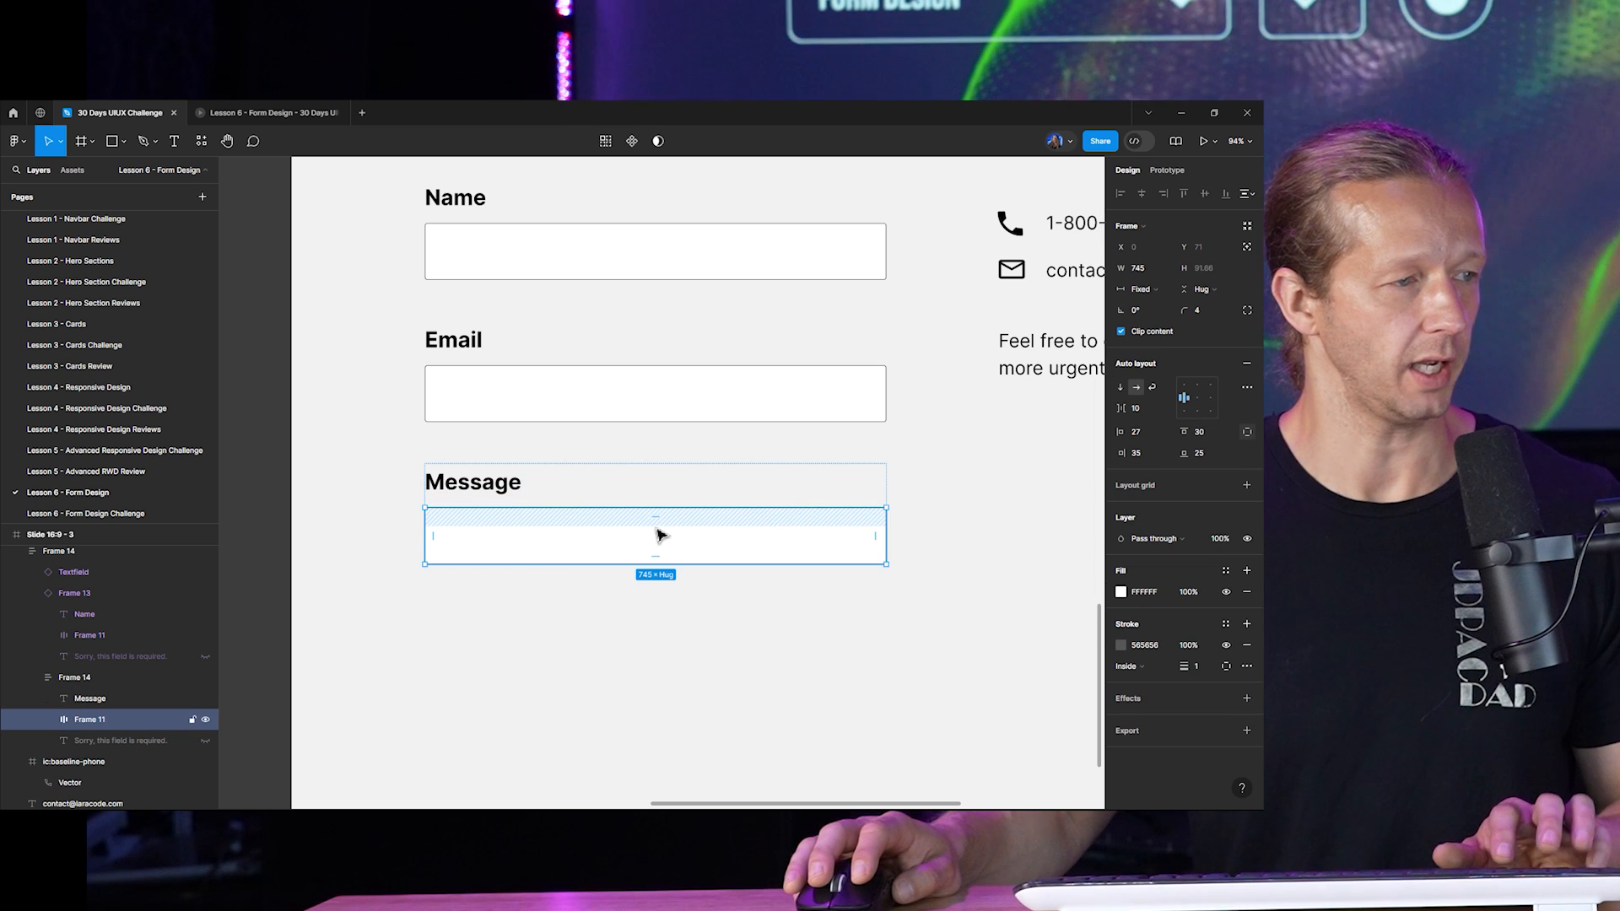
left_click_drag(677, 566, 676, 694)
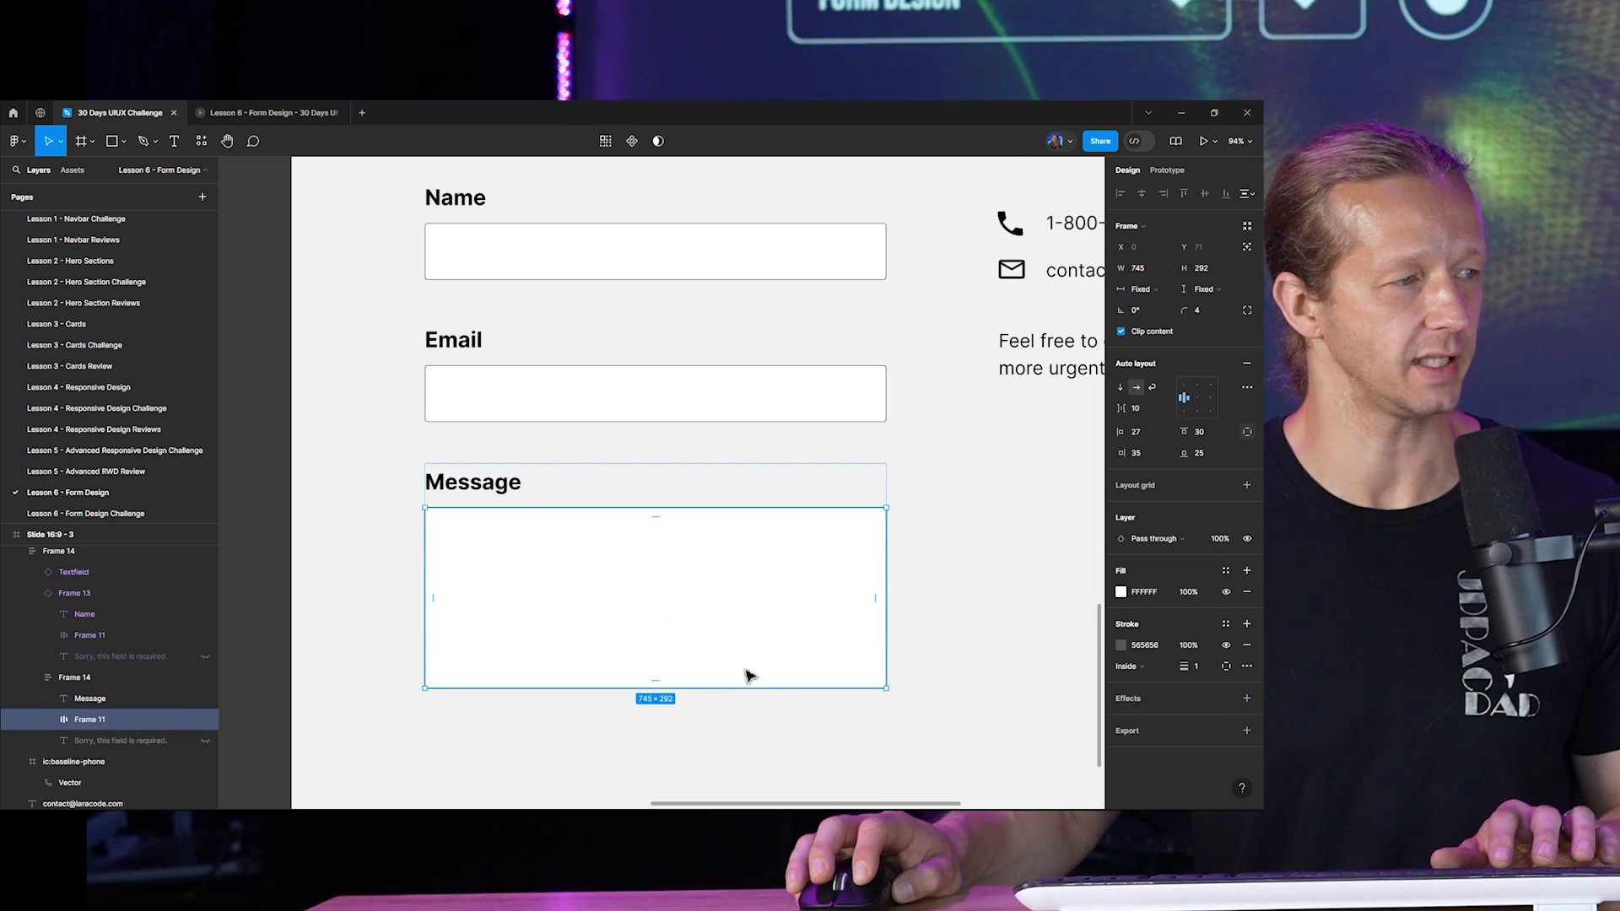
key("Escape")
scroll(362, 557, "down", 5)
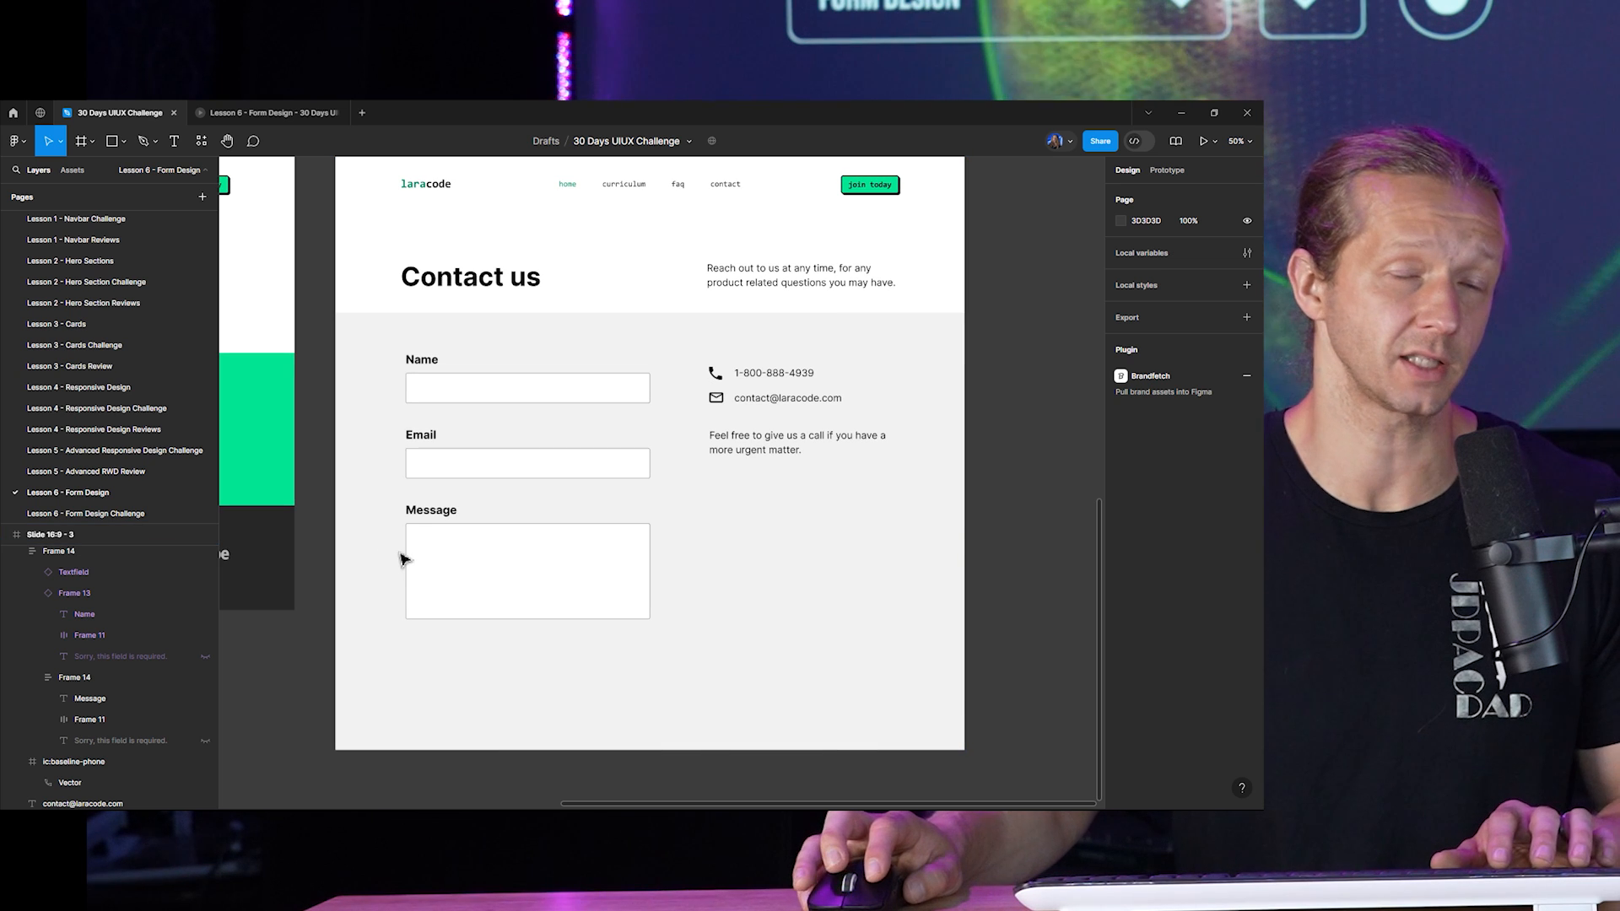
Turn the Message field into a component and move it into Frame 10 beside the Name field variants.
scroll(403, 559, "up", 5)
left_click(511, 507)
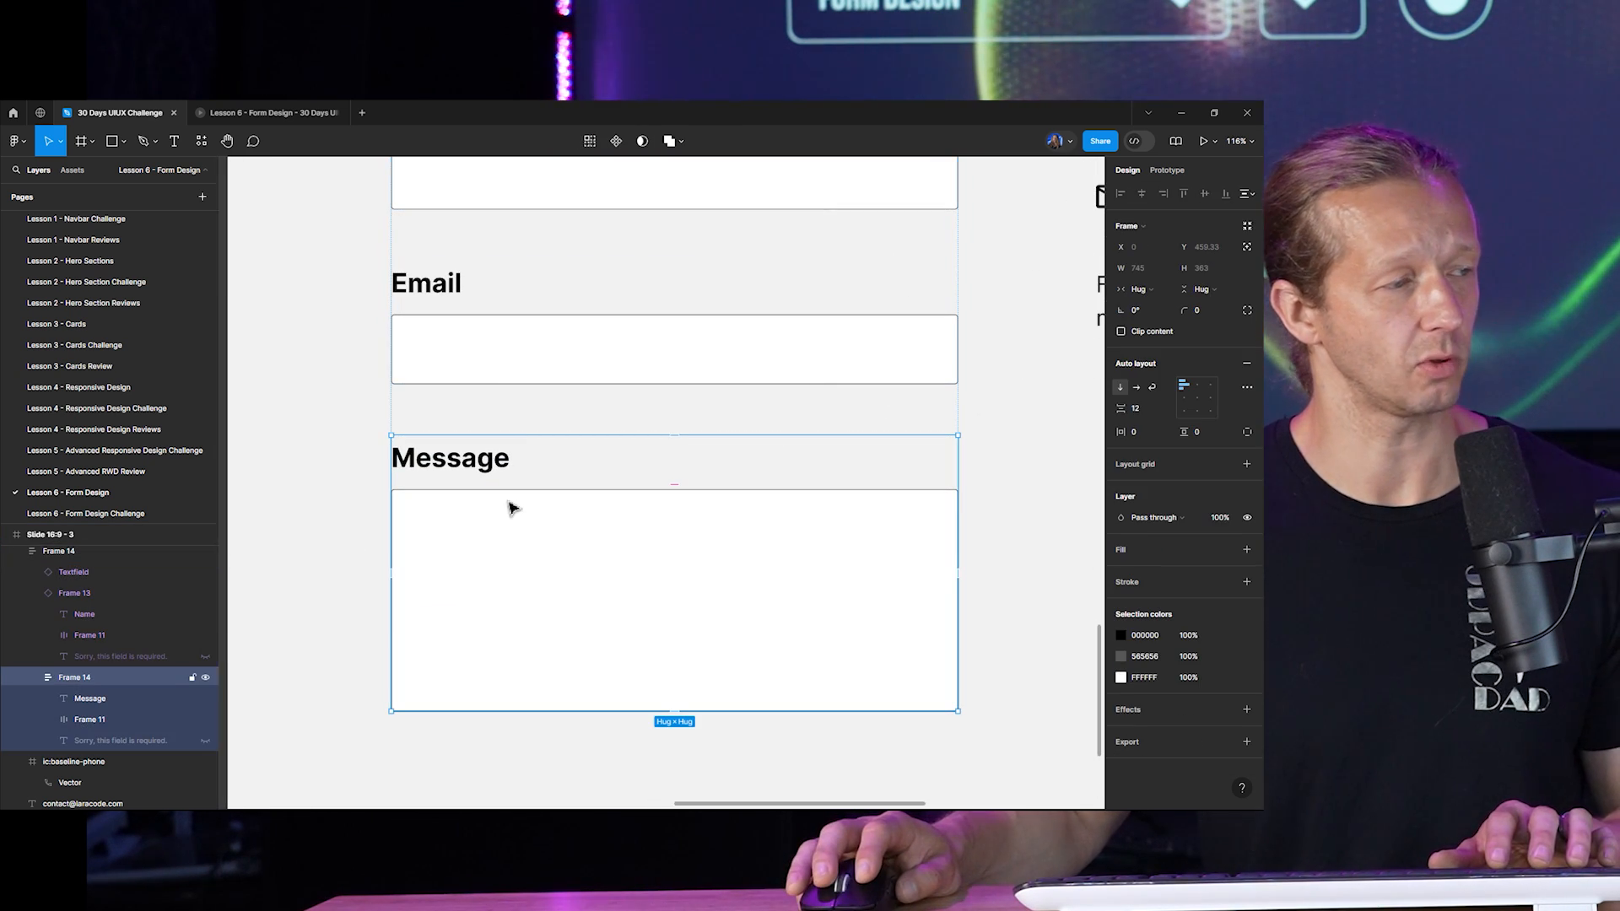
left_click(615, 149)
scroll(649, 518, "down", 8)
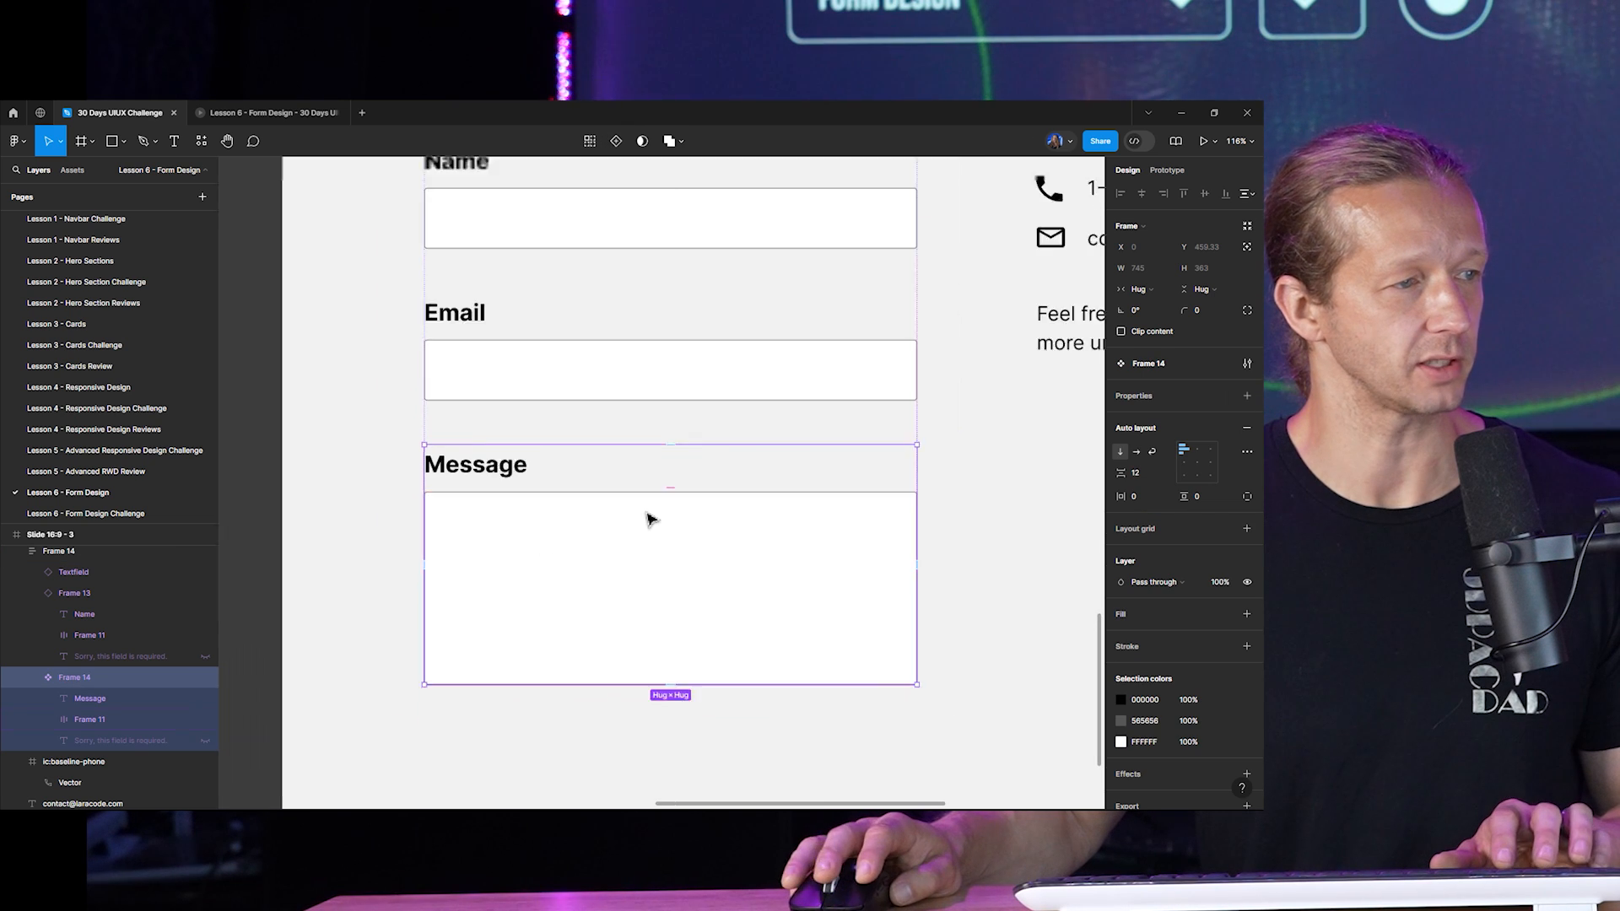
left_click_drag(645, 543, 705, 427)
scroll(671, 390, "up", 5)
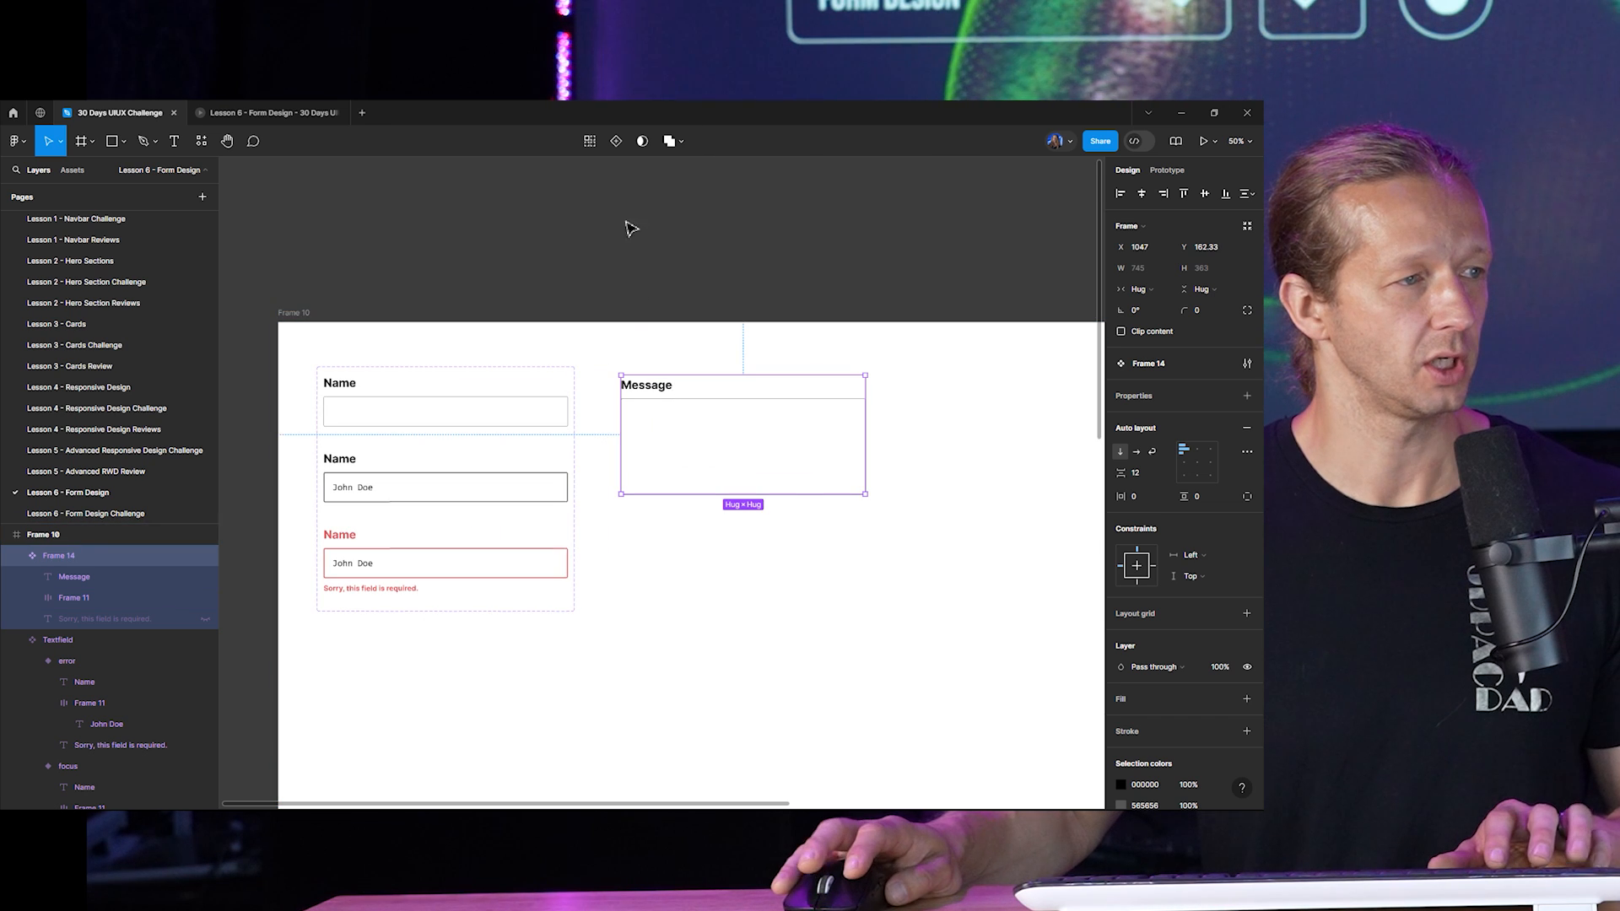
Add a second variant to the Message component and set its input box stroke weight to 3.
left_click(616, 143)
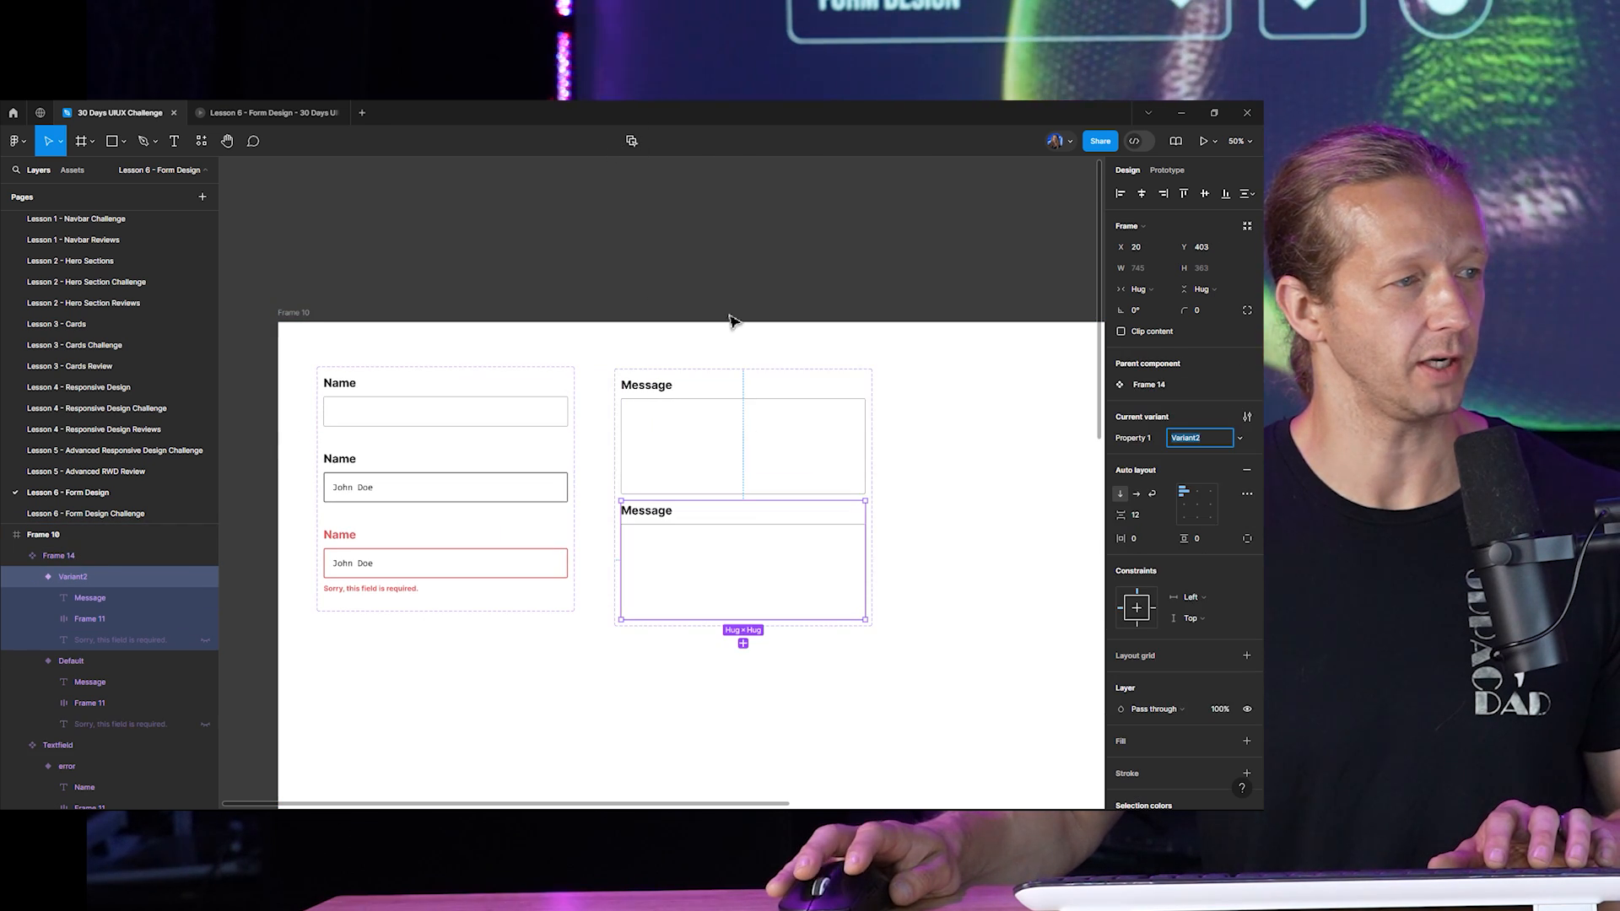
scroll(753, 569, "up", 3)
left_click(808, 546)
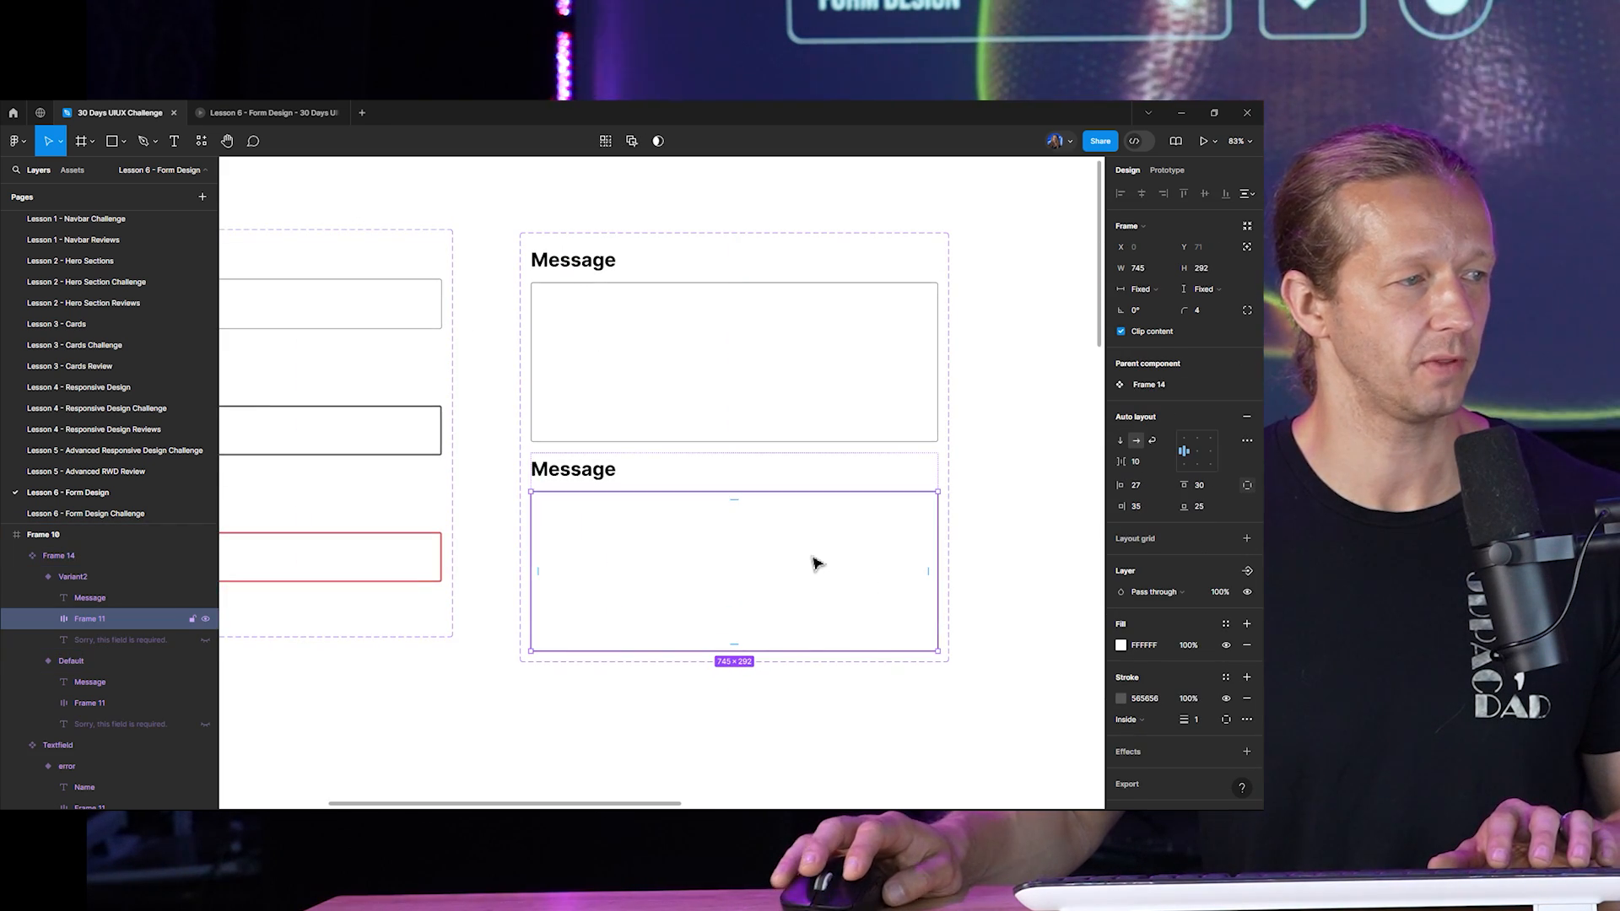
left_click(1196, 719)
type("3")
key("Return")
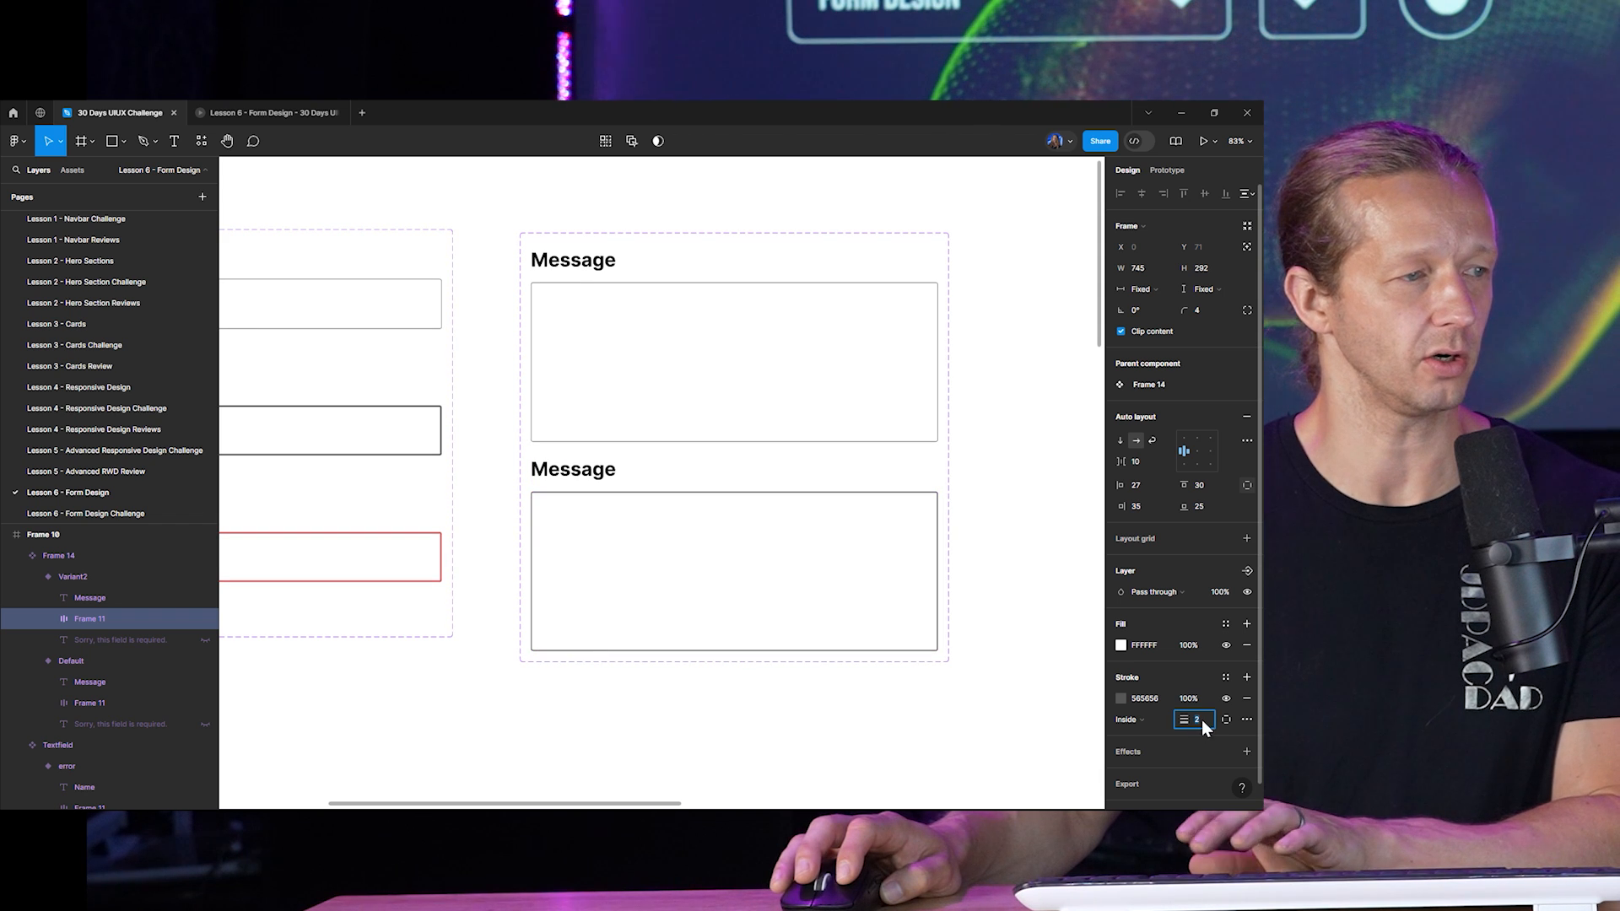
left_click(1045, 493)
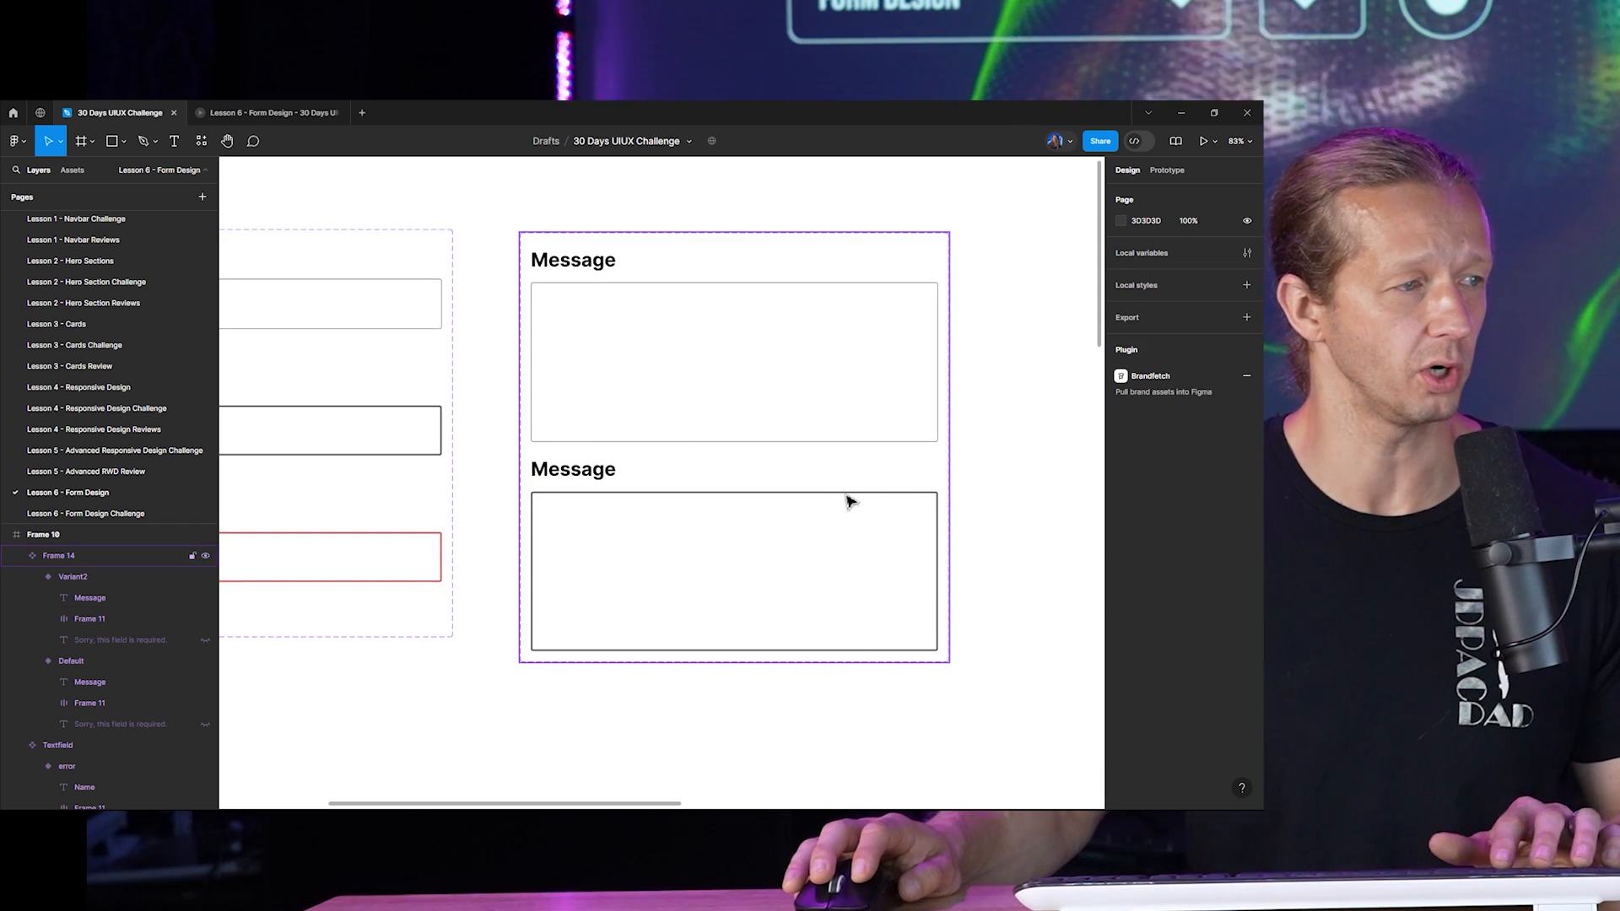
Compare the Message component's two variants with the Name field's Default, focus and error variants.
left_click(712, 542)
scroll(713, 542, "down", 3)
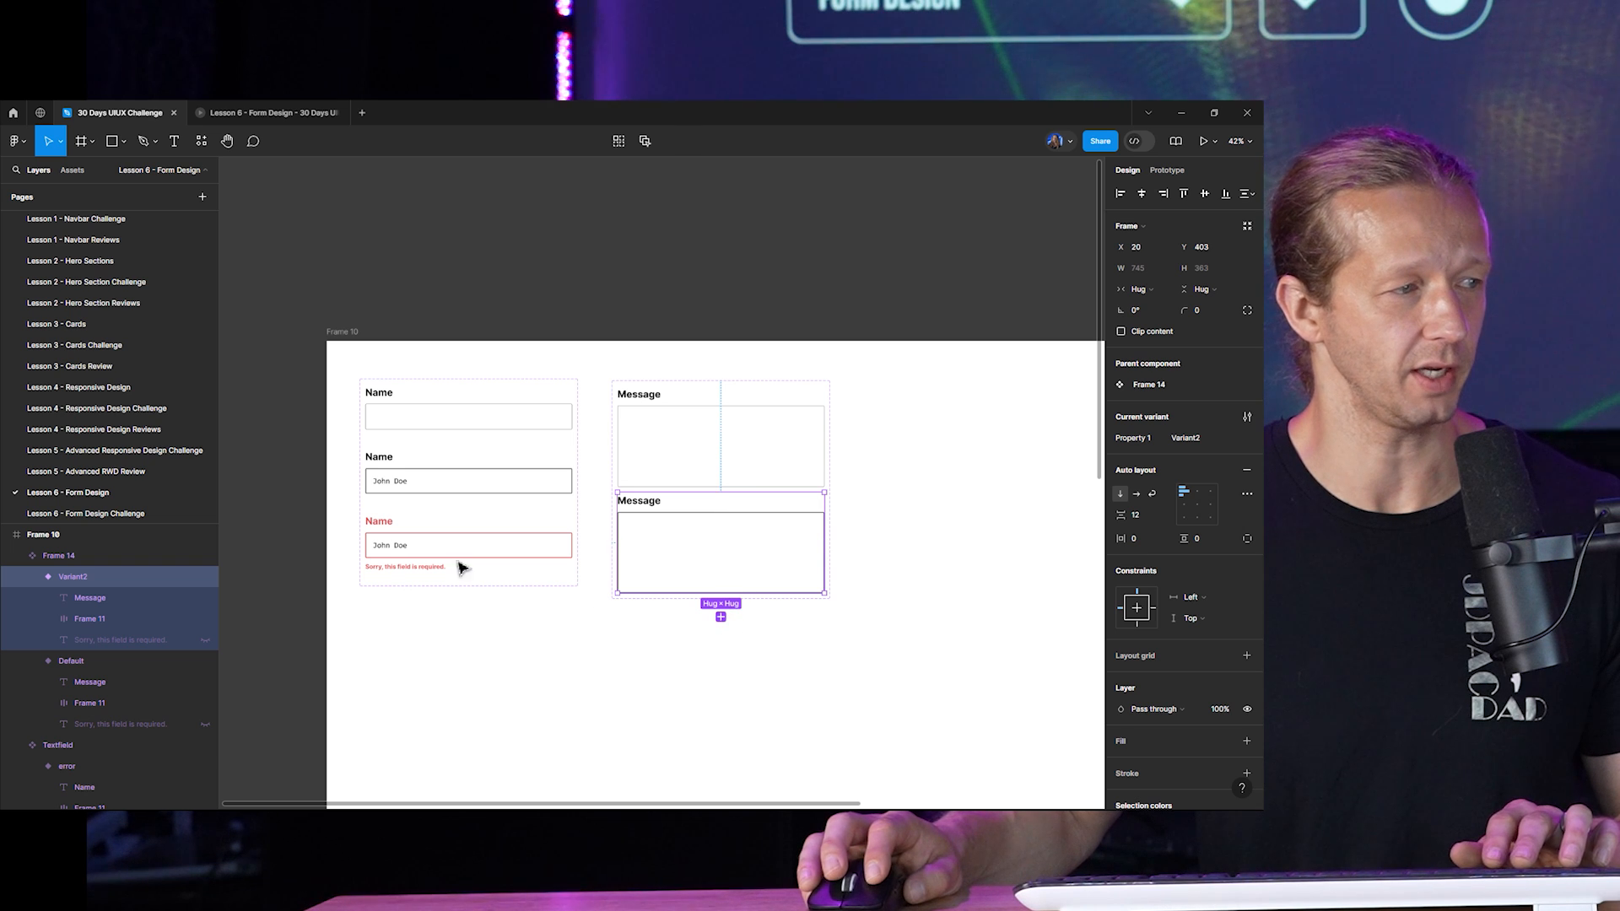
scroll(384, 564, "up", 4)
scroll(708, 531, "down", 3)
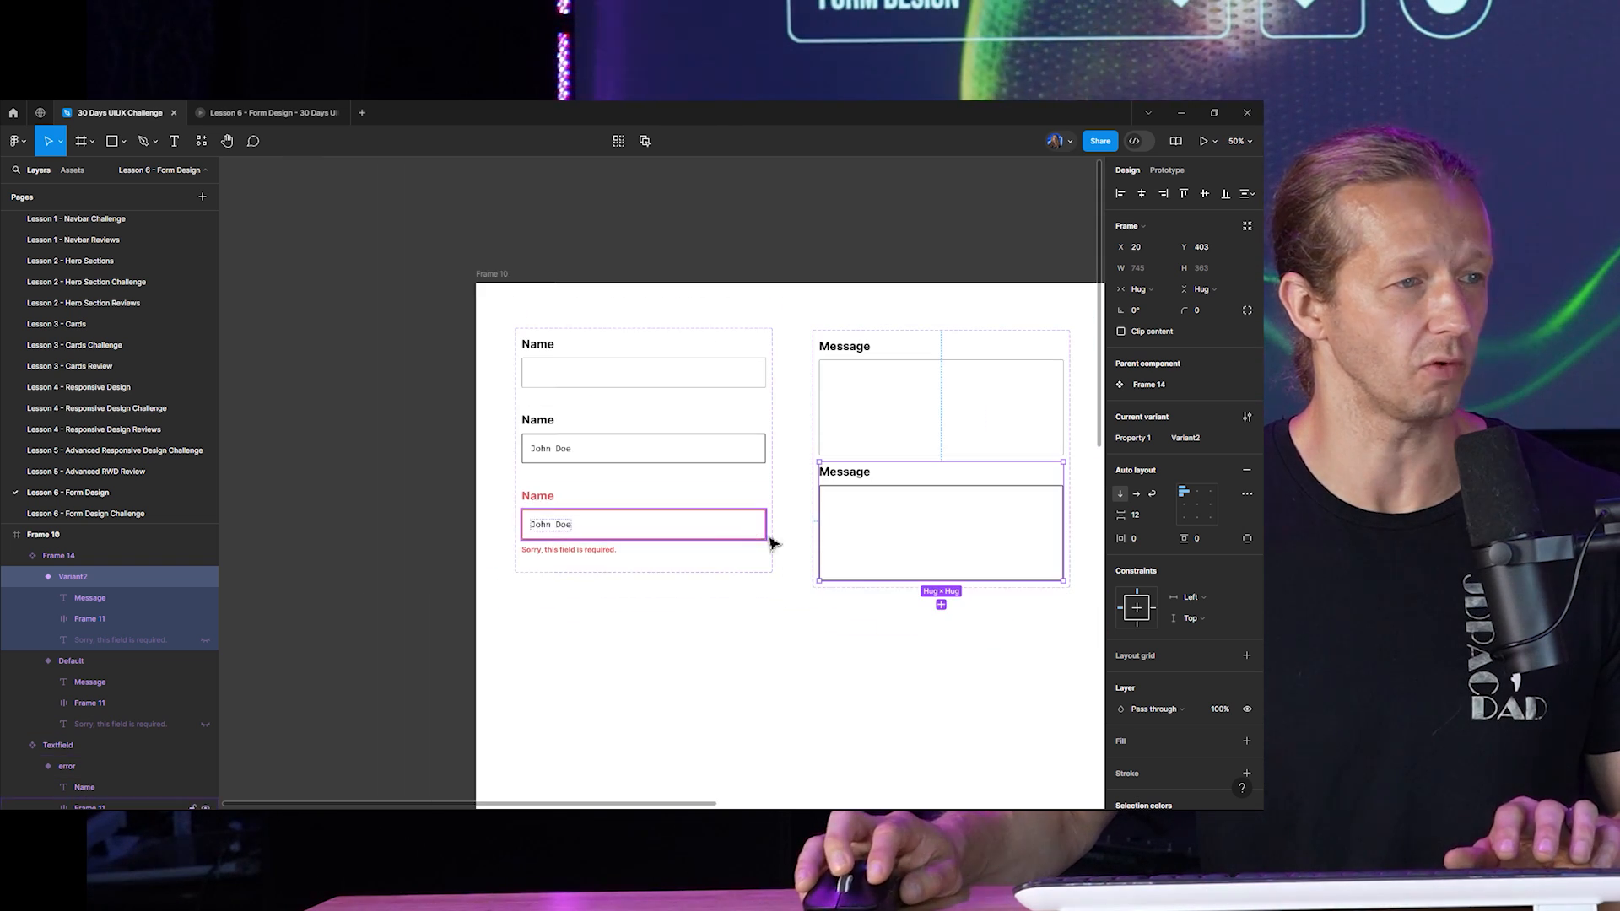
left_click(929, 633)
left_click_drag(929, 632, 724, 608)
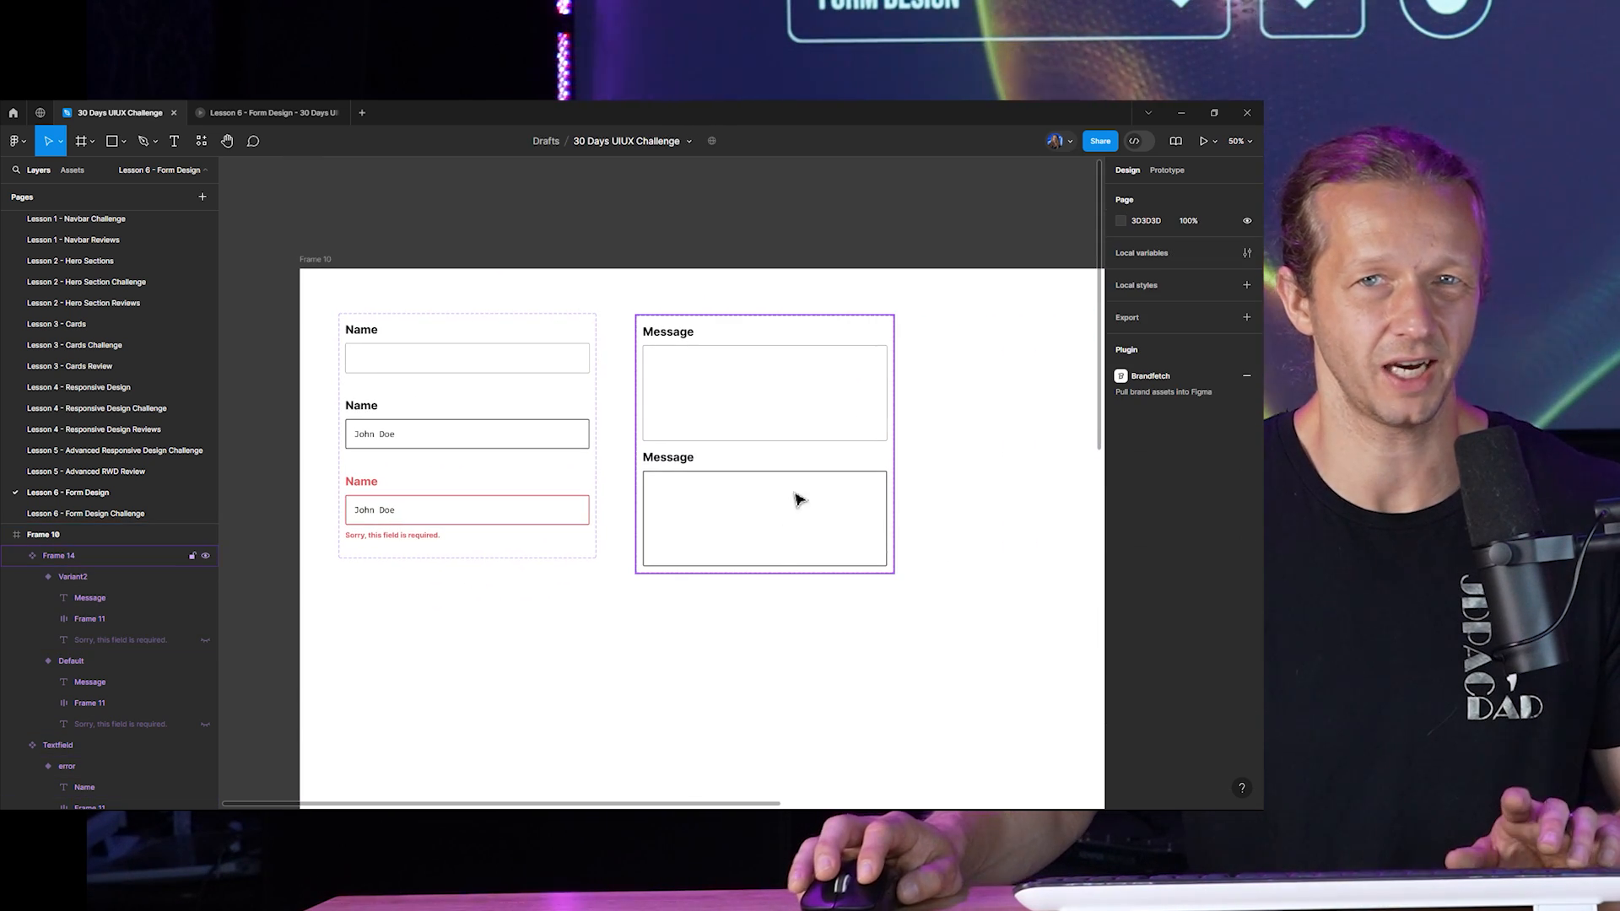
left_click(500, 358)
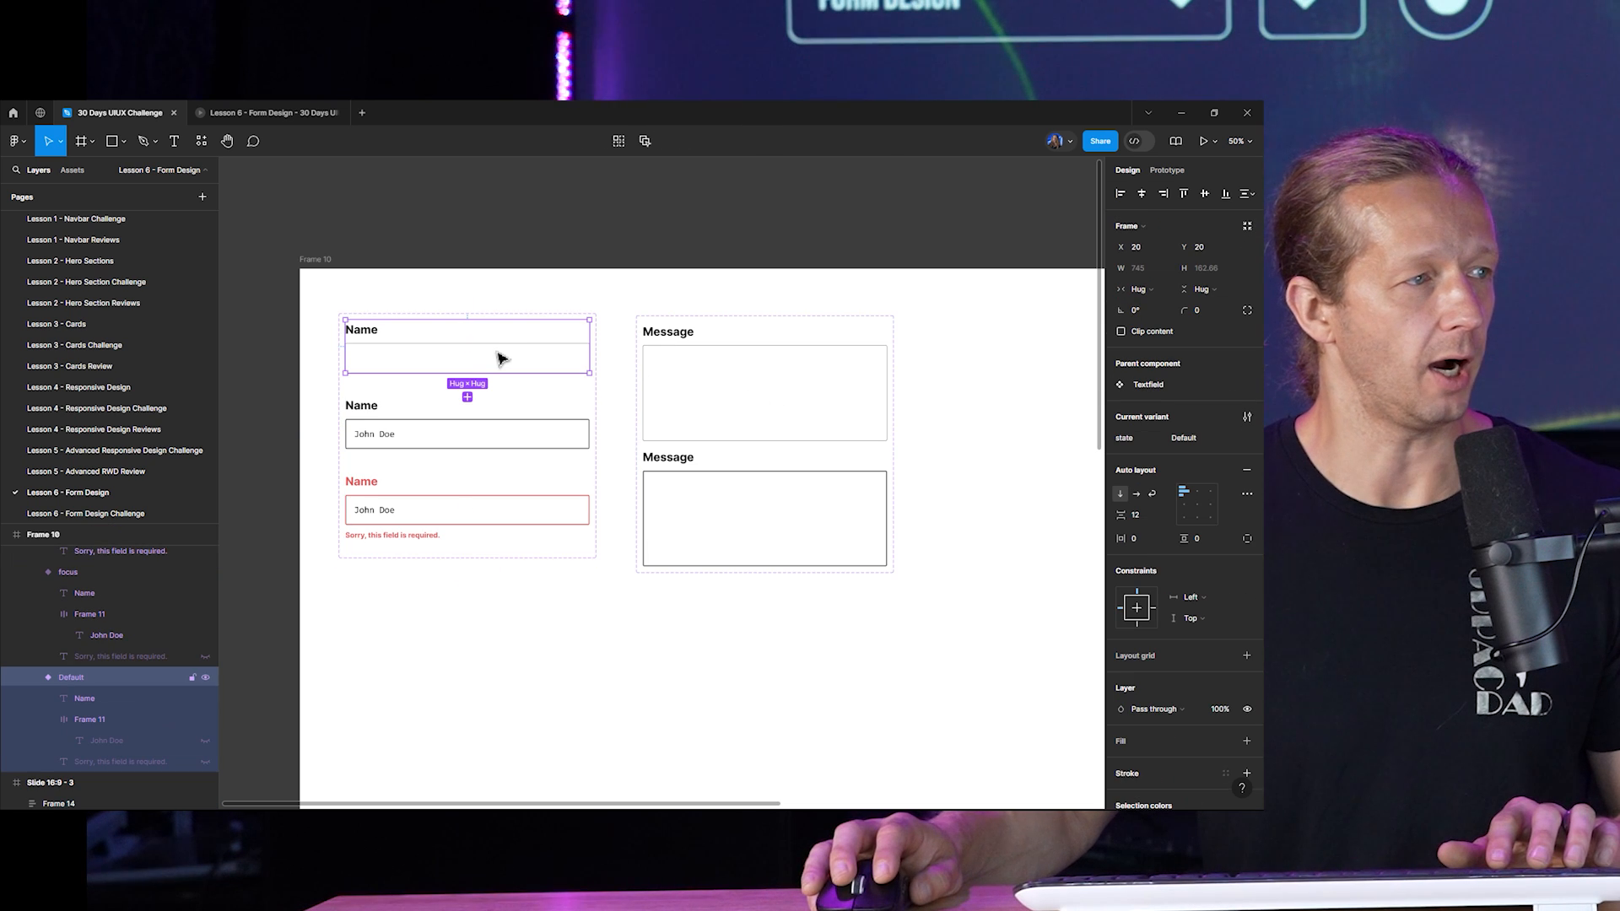
key("Escape")
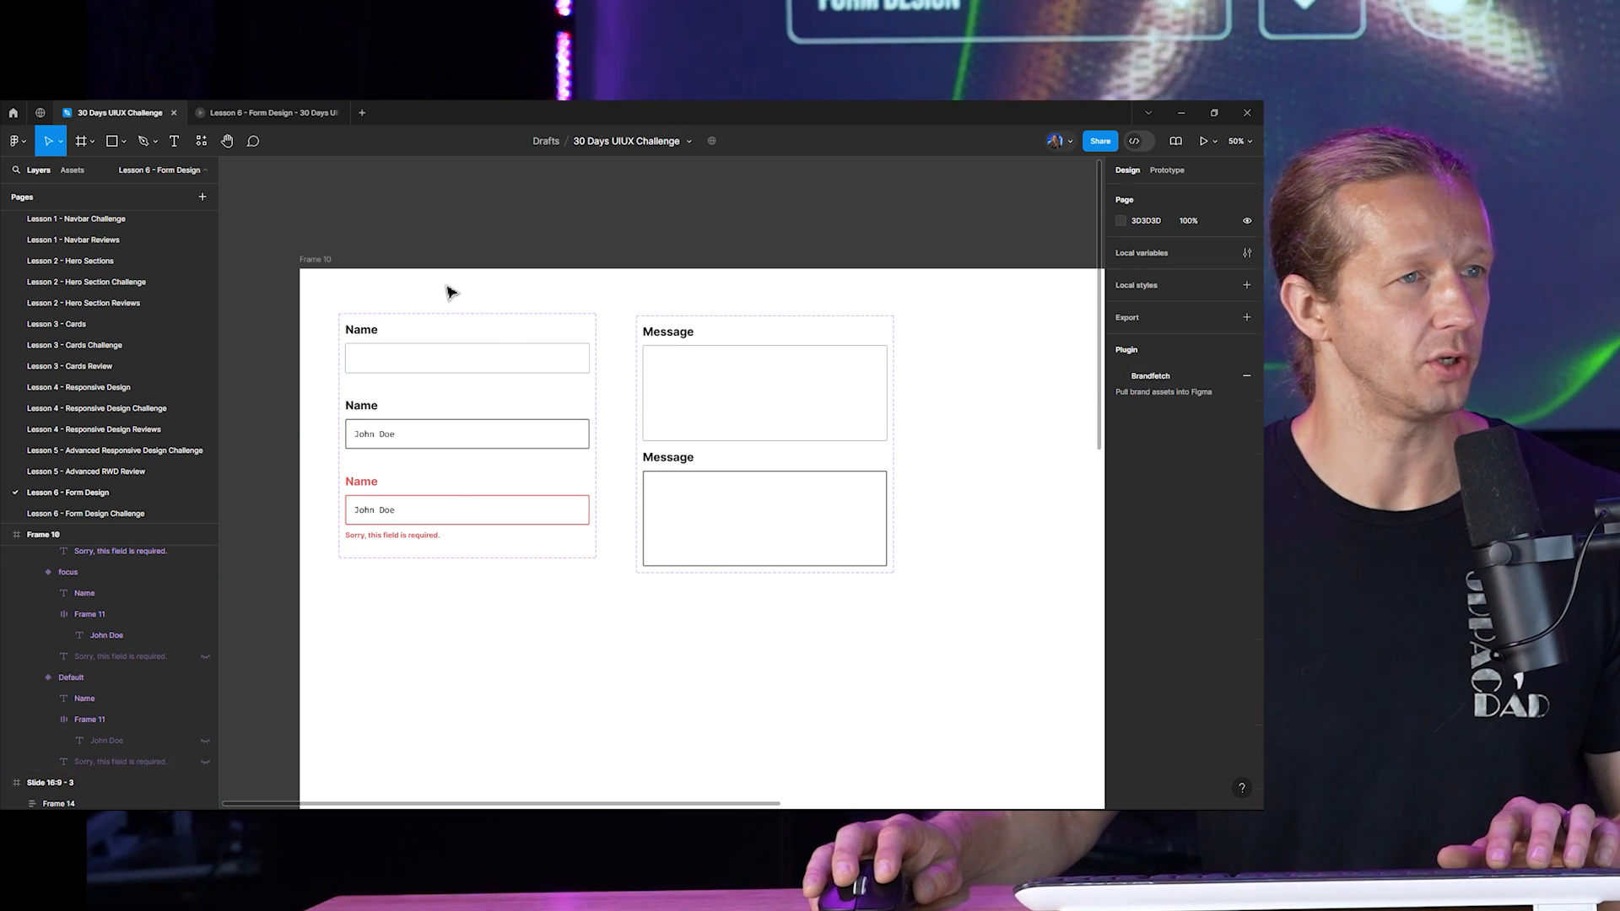
Remove the prototype connections between the Name field's Default, focus and error variants.
scroll(417, 312, "up", 2)
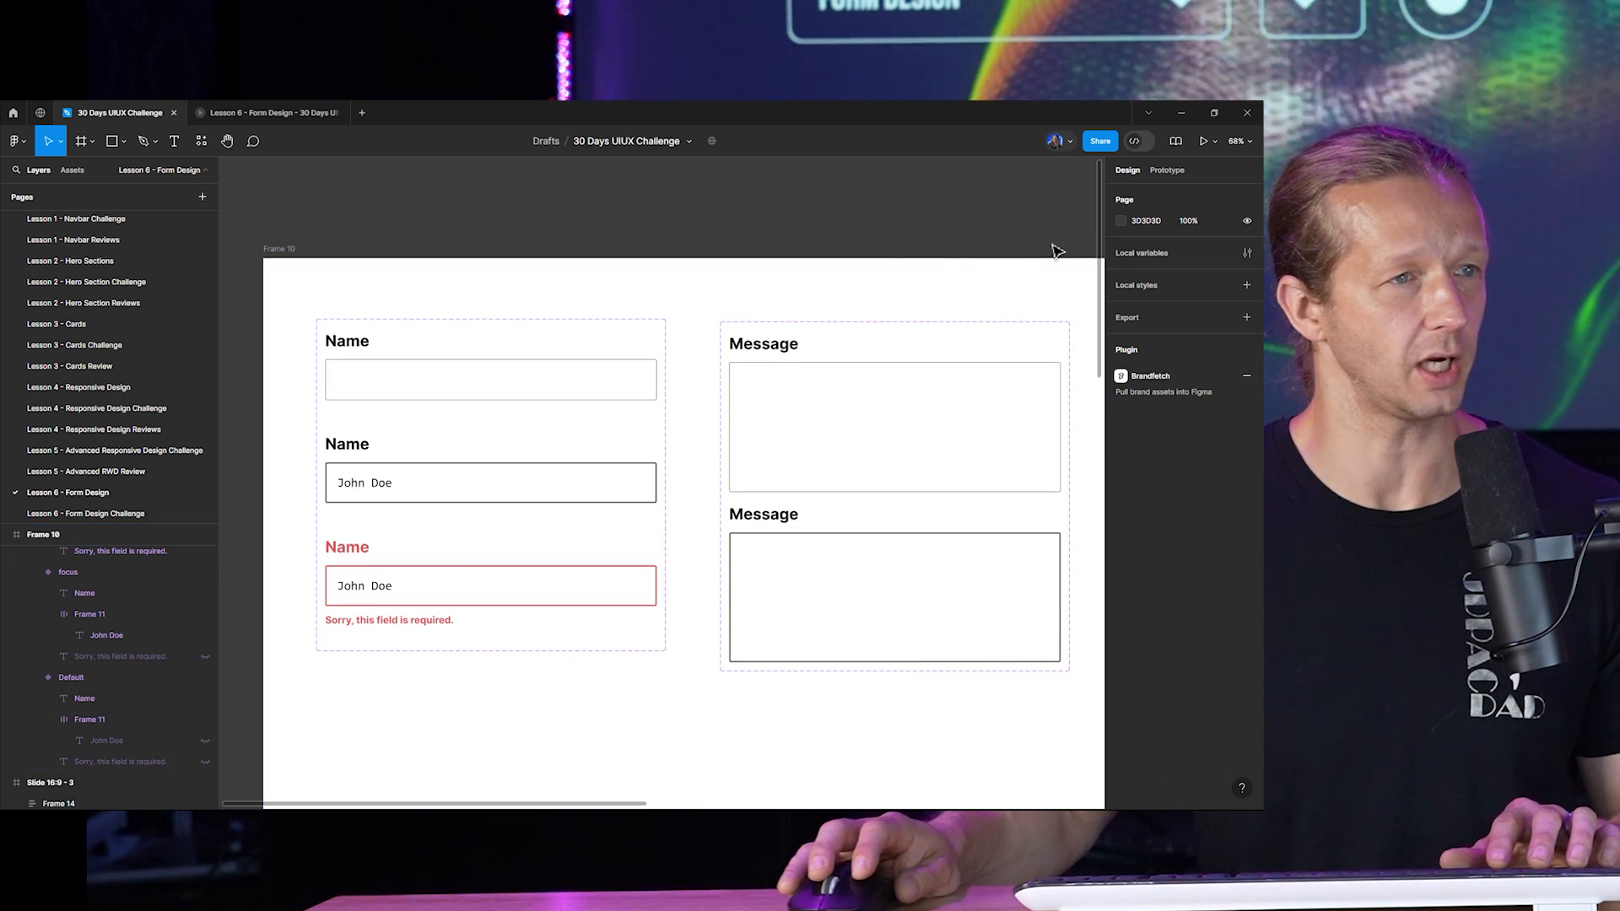
left_click(1160, 172)
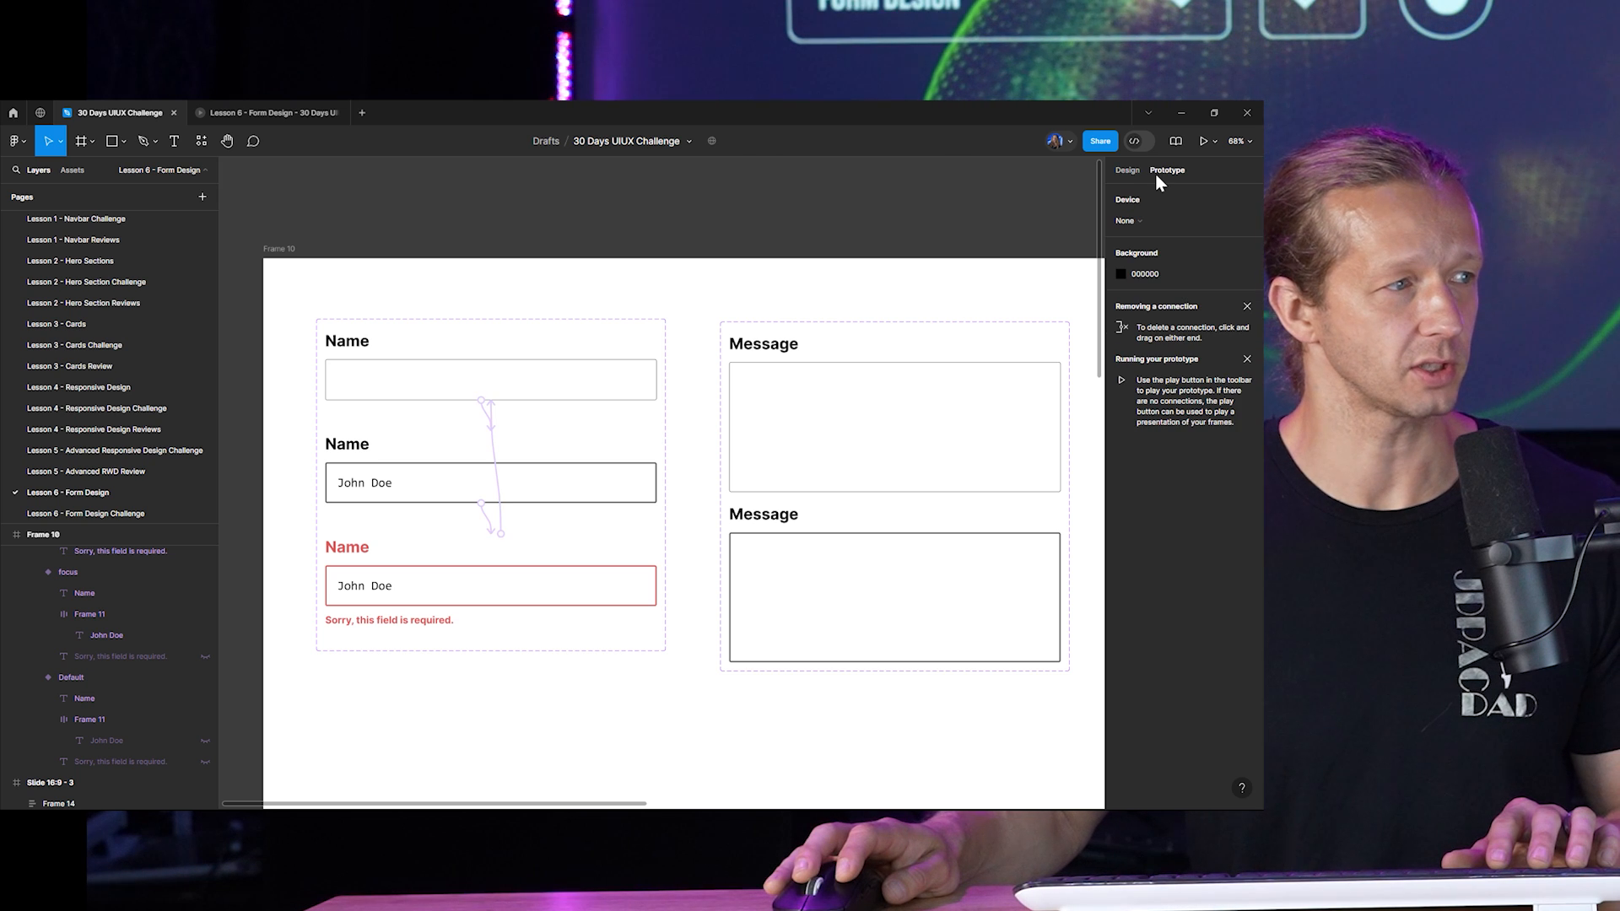
left_click(637, 337)
left_click(590, 387)
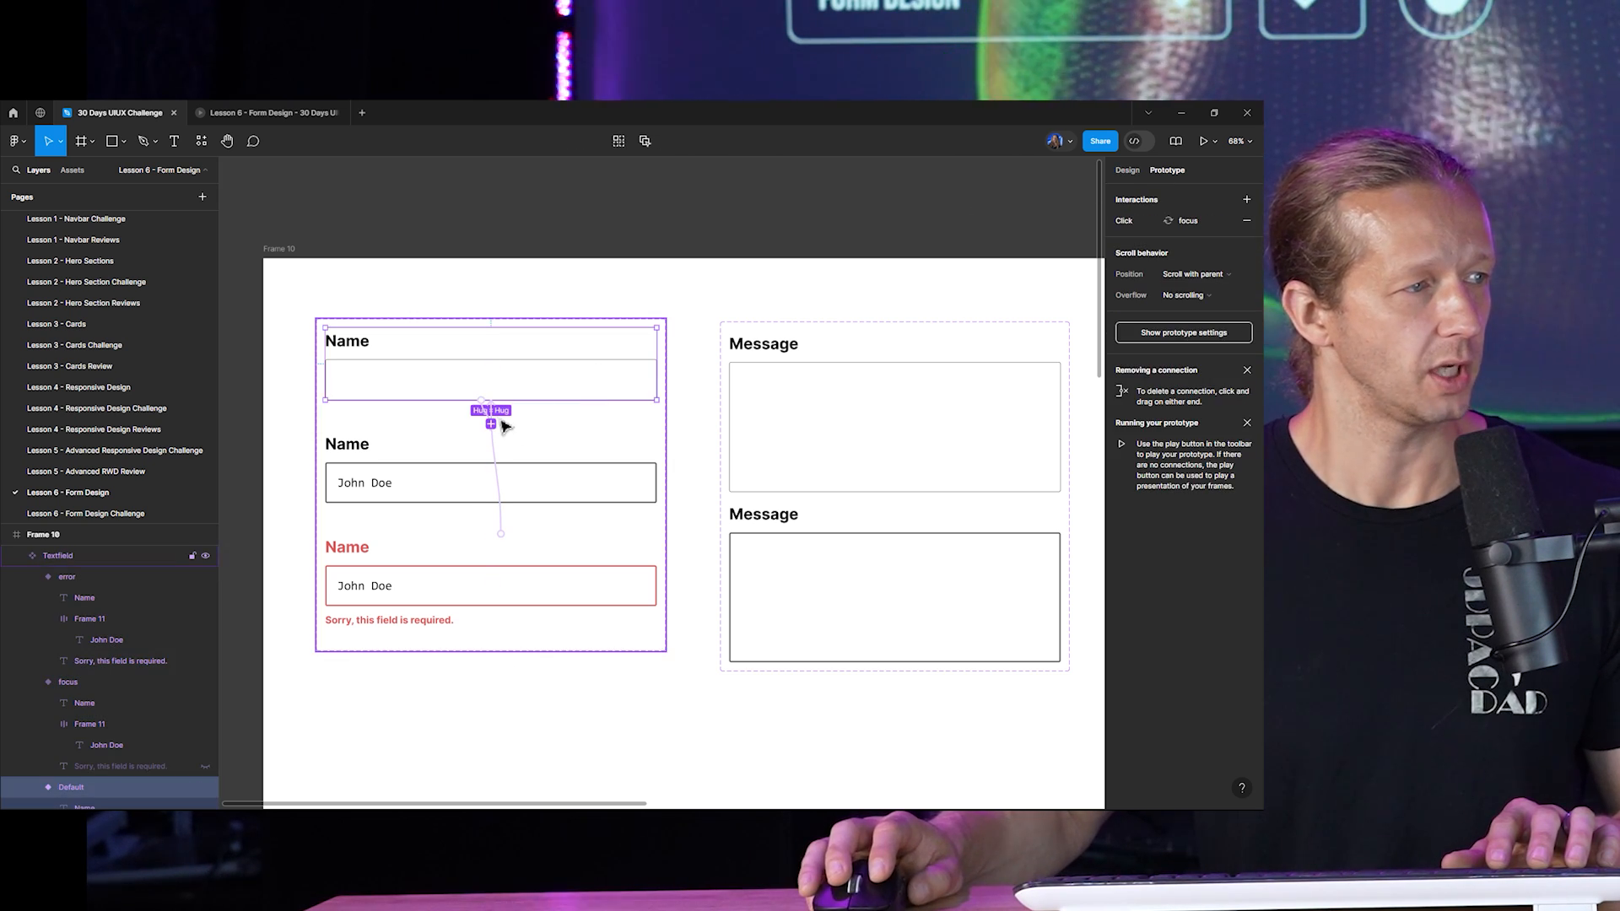
left_click(502, 536)
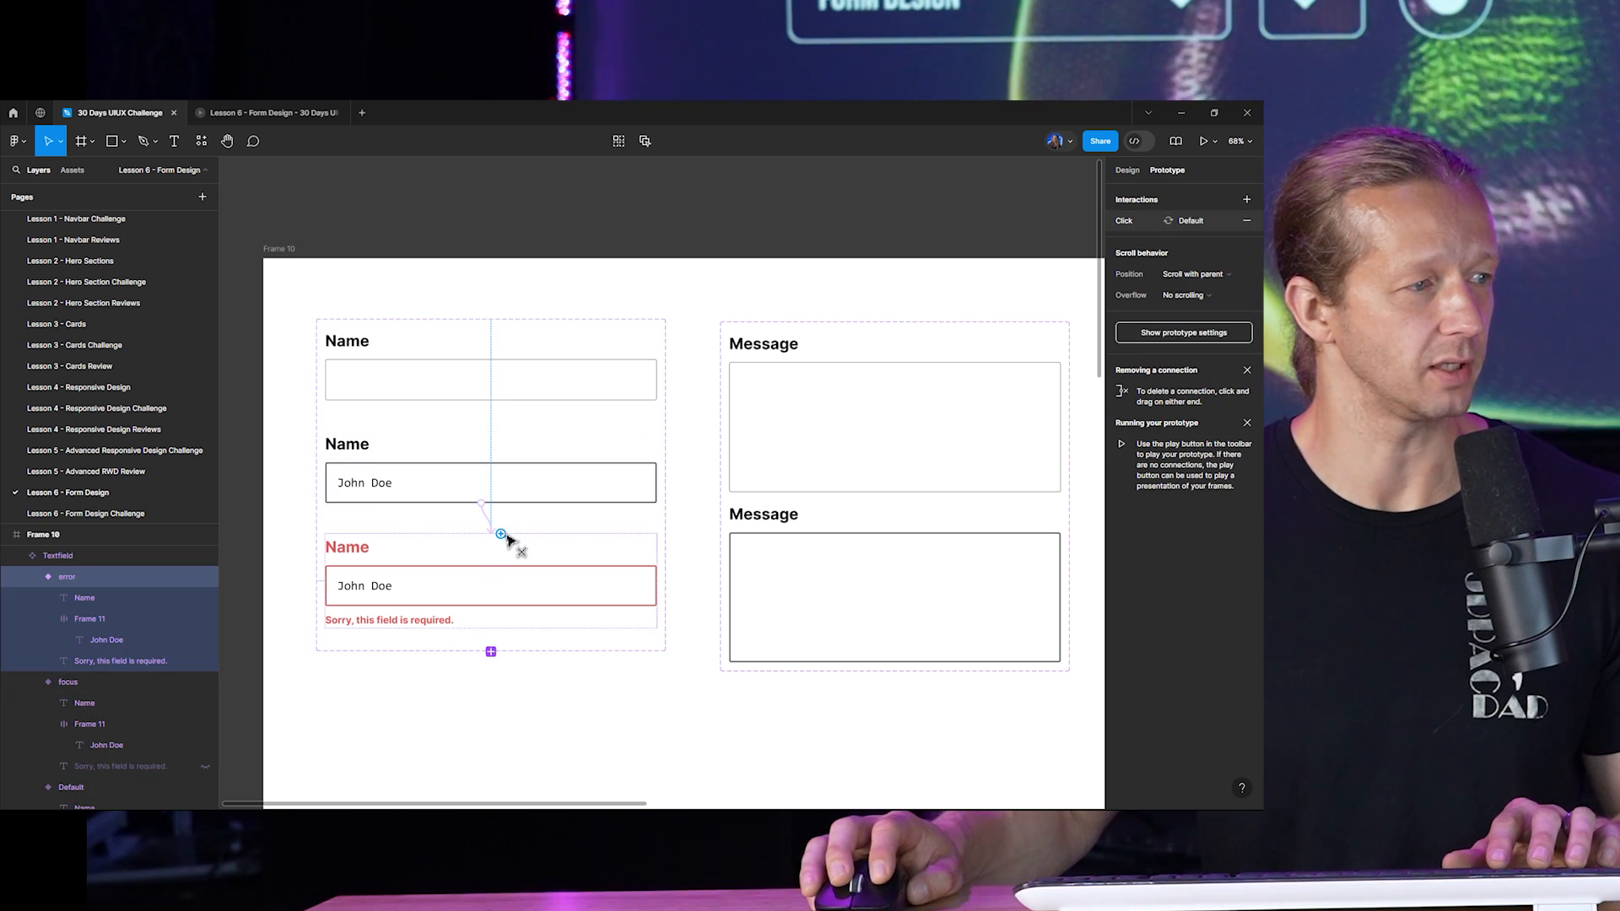
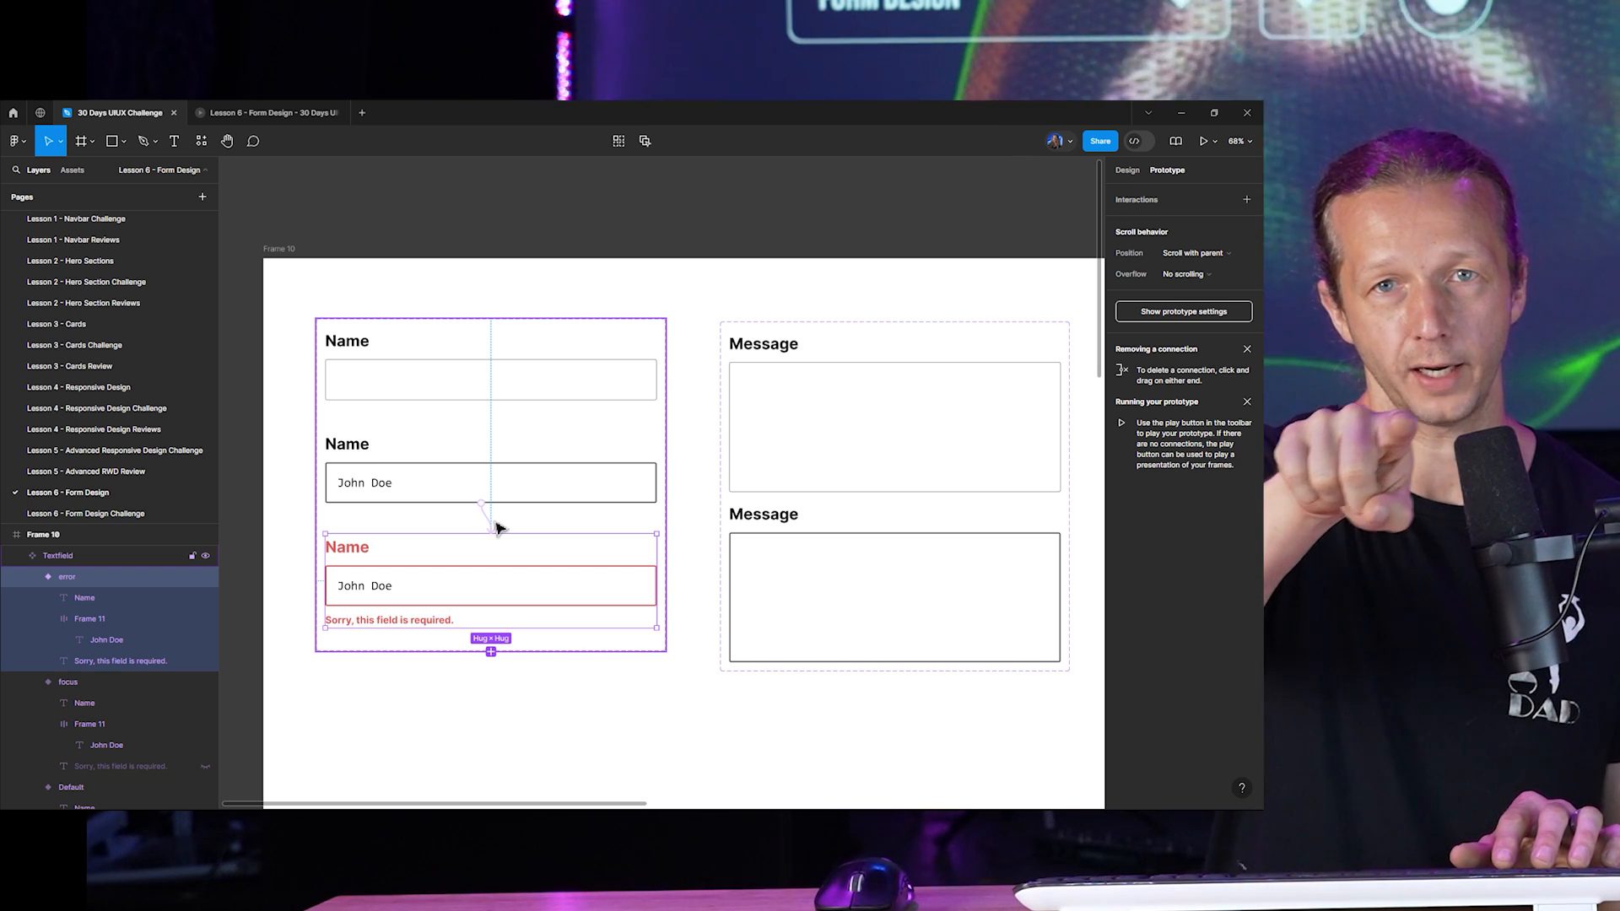
left_click_drag(498, 528, 496, 538)
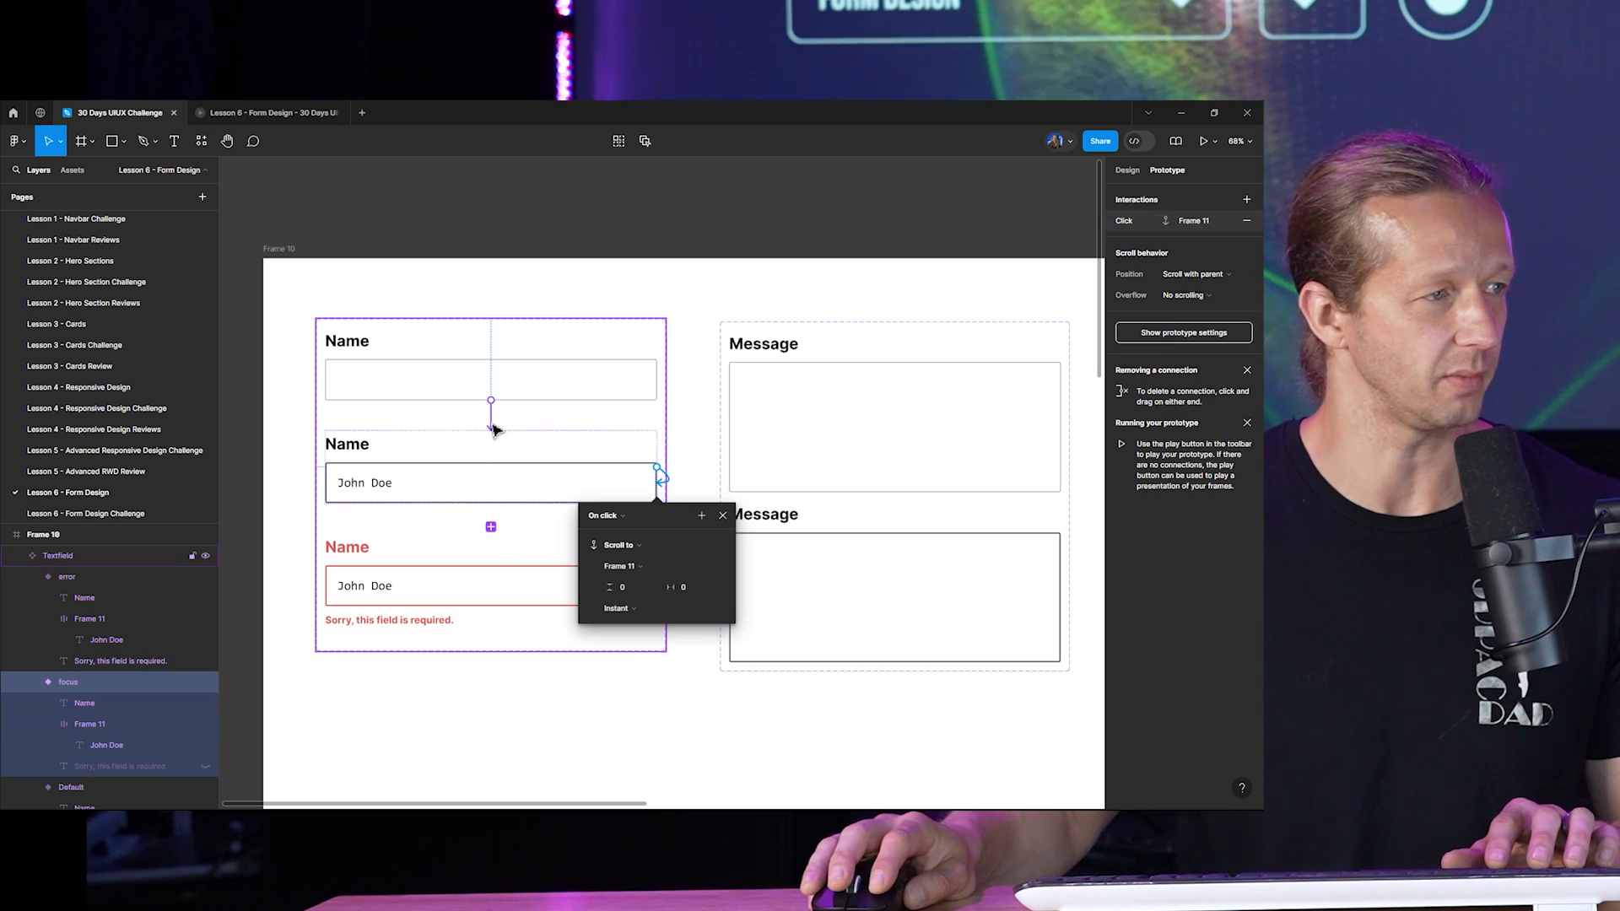
Try to reconnect the Name field's variants with an on-click interaction starting from the Default variant.
left_click(493, 412)
left_click_drag(493, 408, 529, 540)
scroll(540, 806, "down", 5)
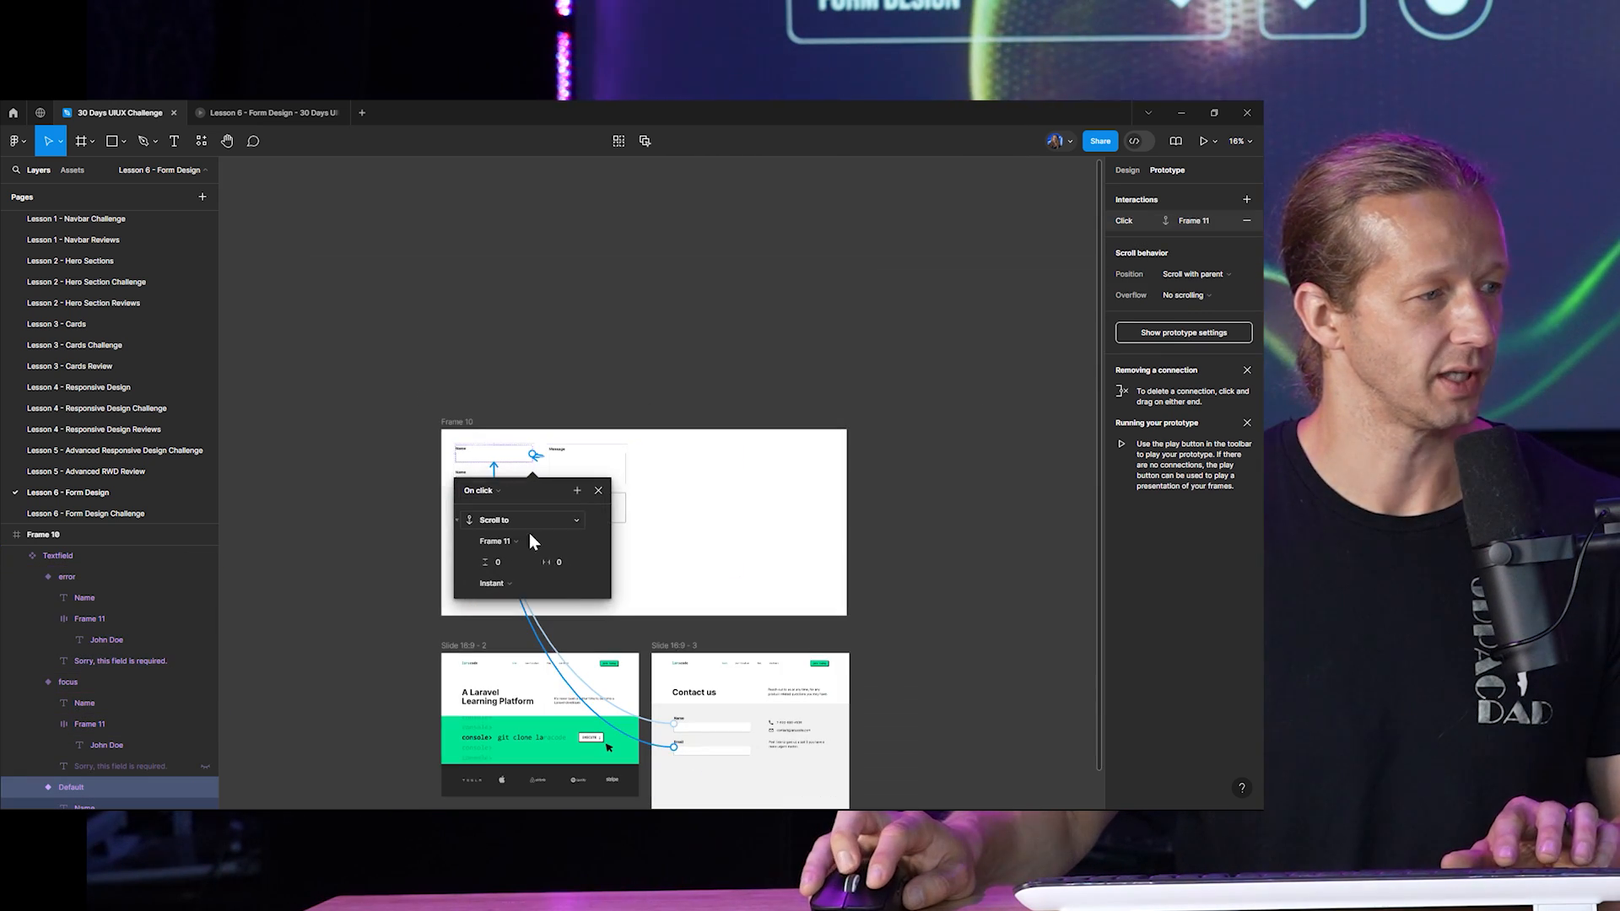
left_click(654, 634)
scroll(549, 607, "up", 10)
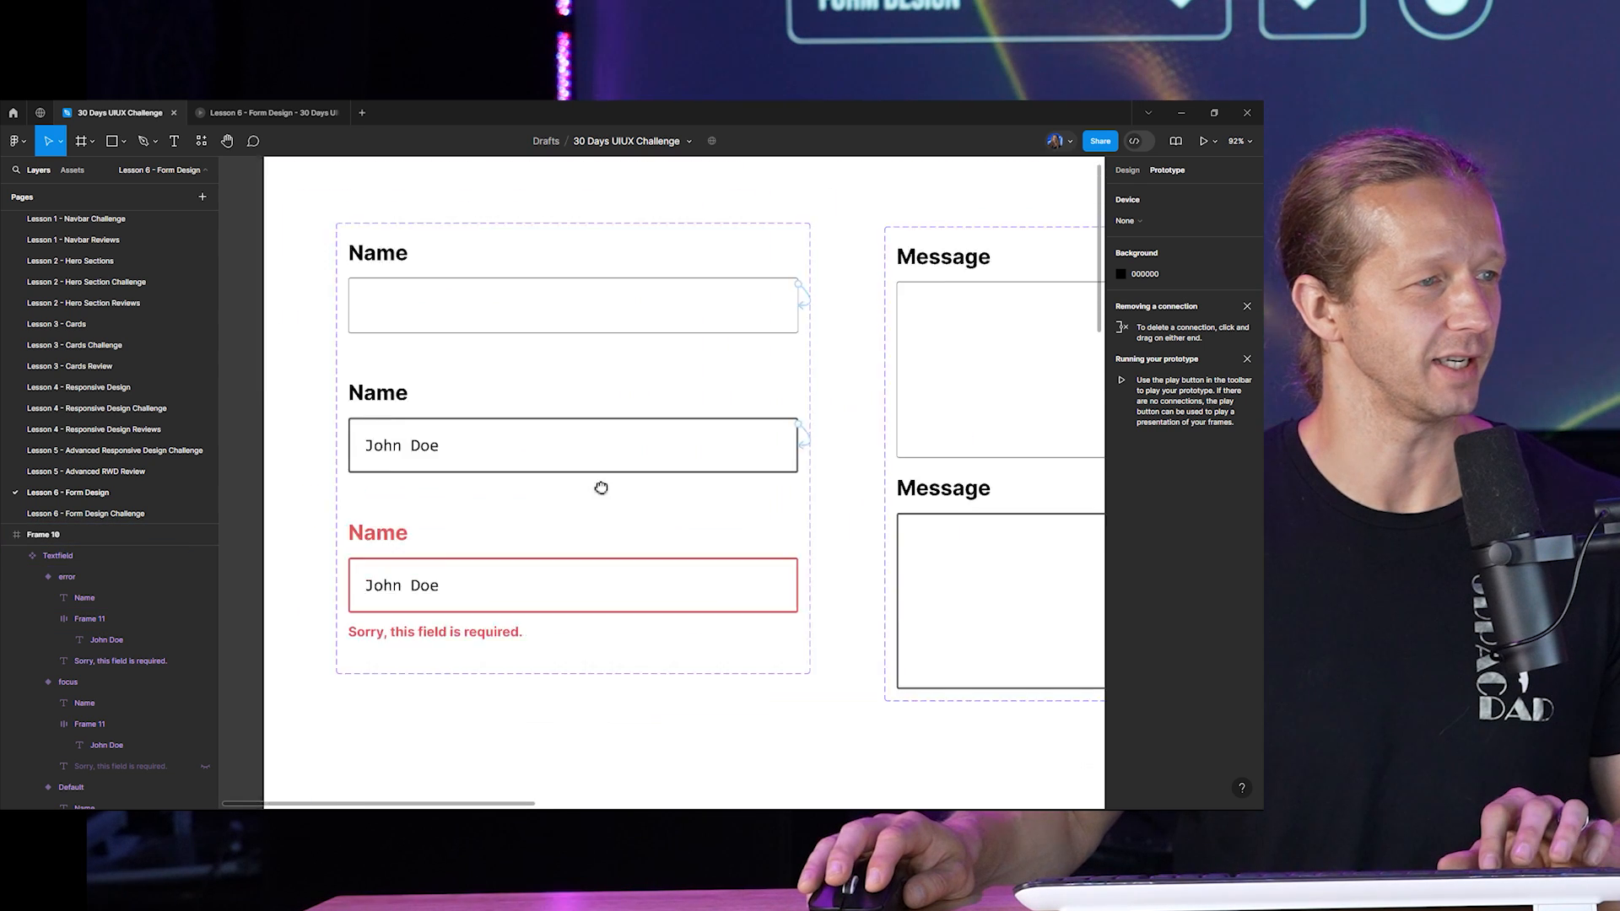
left_click(742, 383)
left_click(626, 297)
left_click(785, 227)
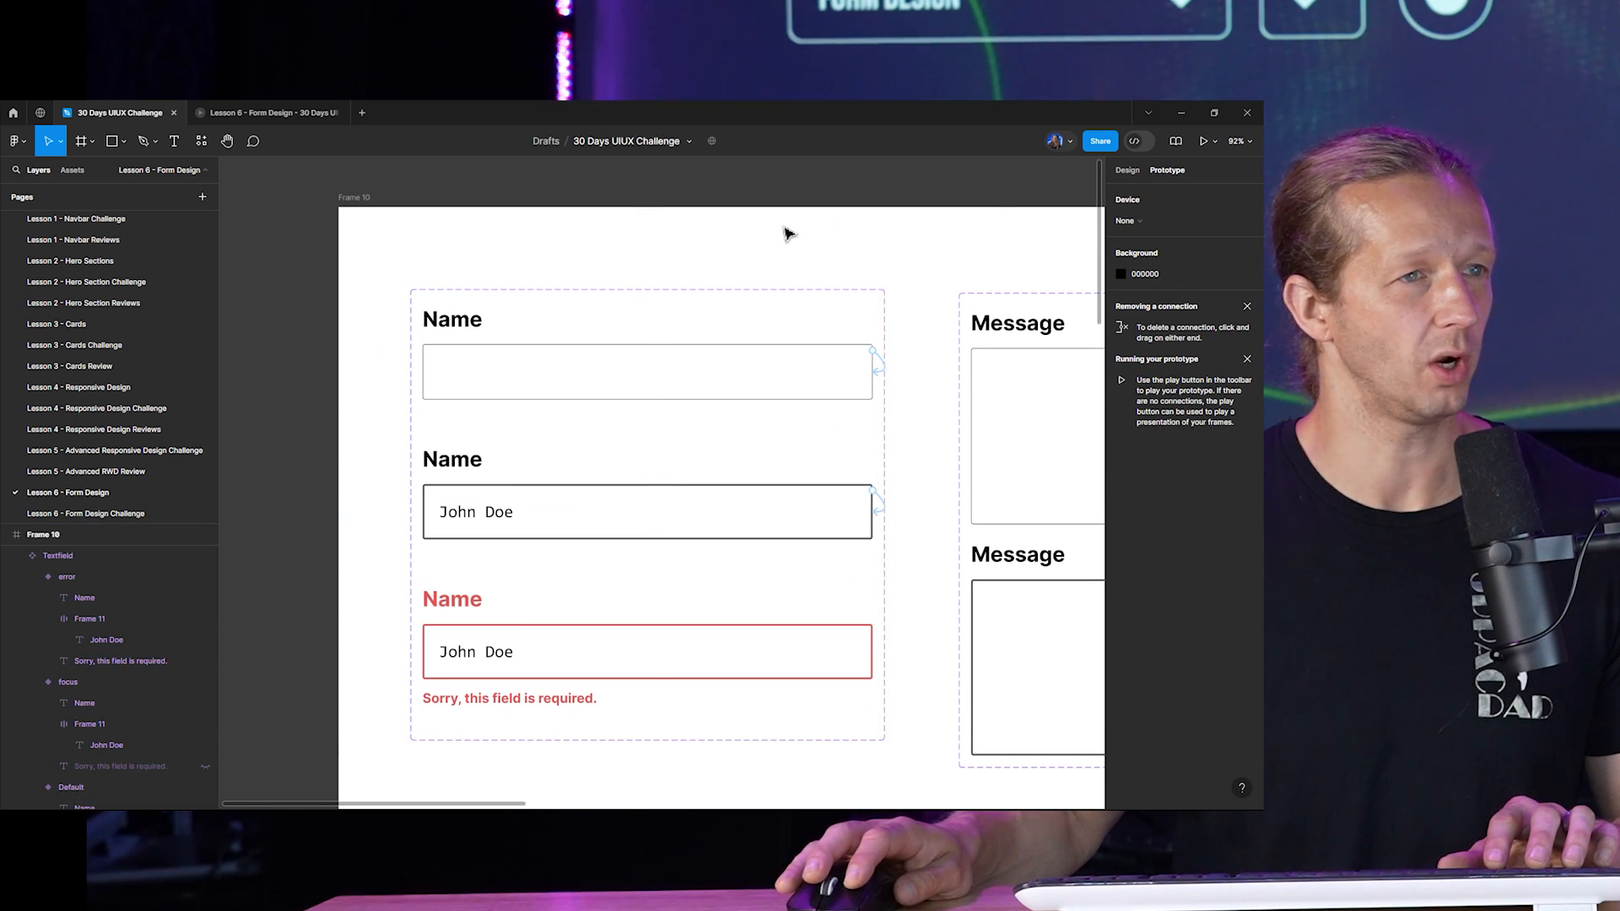
Remove the Name field's Default variant interaction to Frame 11 and connect it to focus with an instant on-click Change to.
left_click(1122, 170)
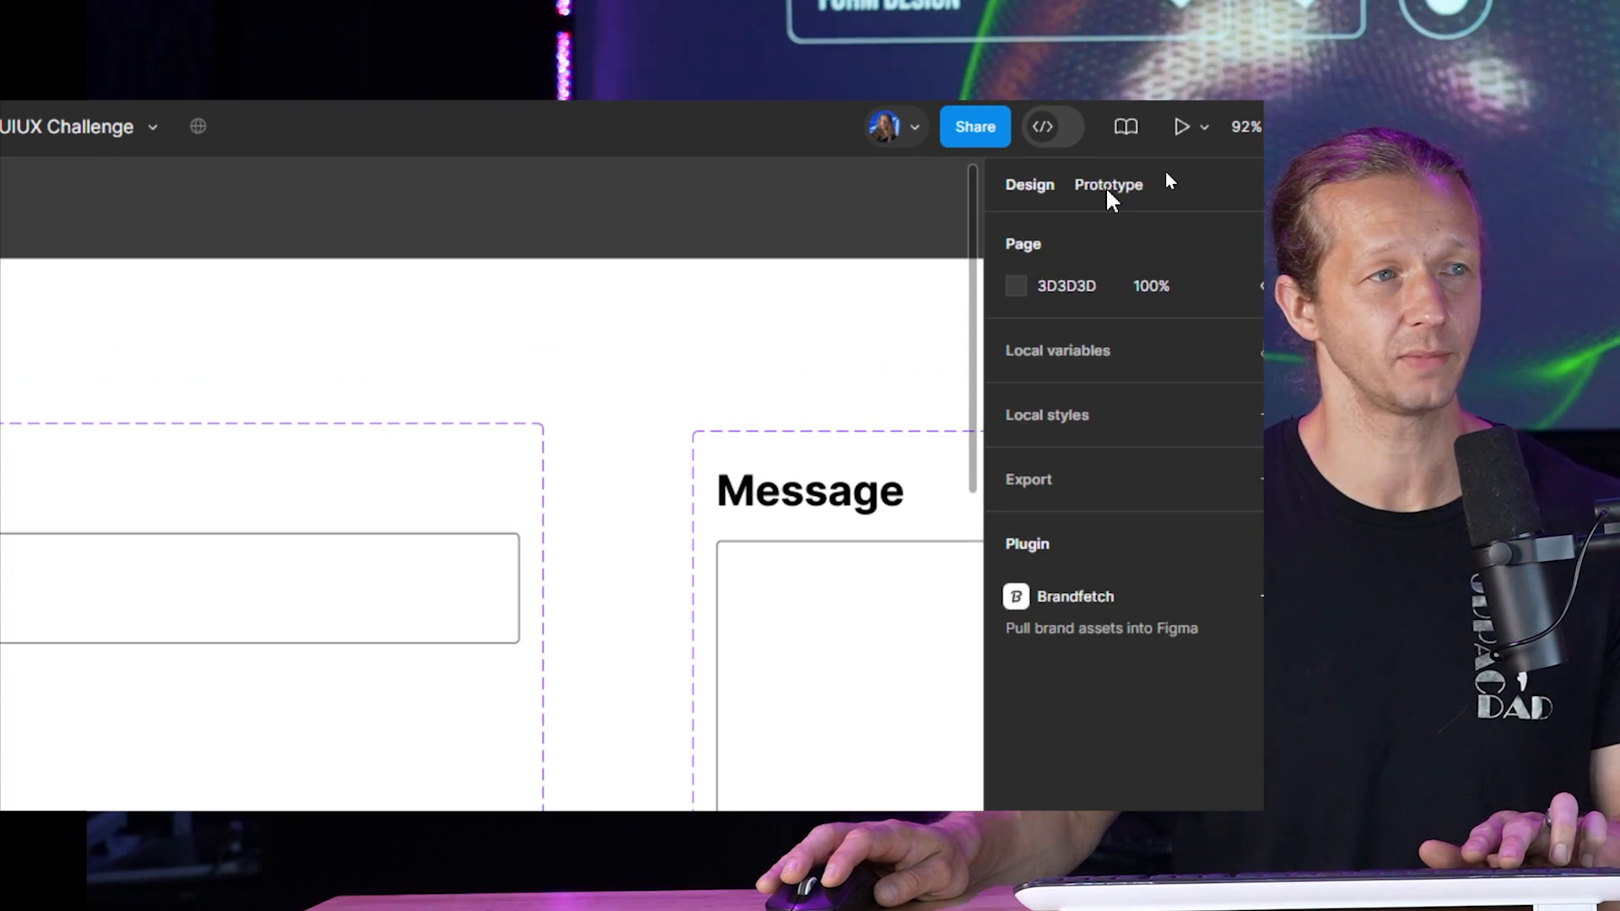
left_click(1167, 173)
left_click(632, 355)
left_click(633, 354)
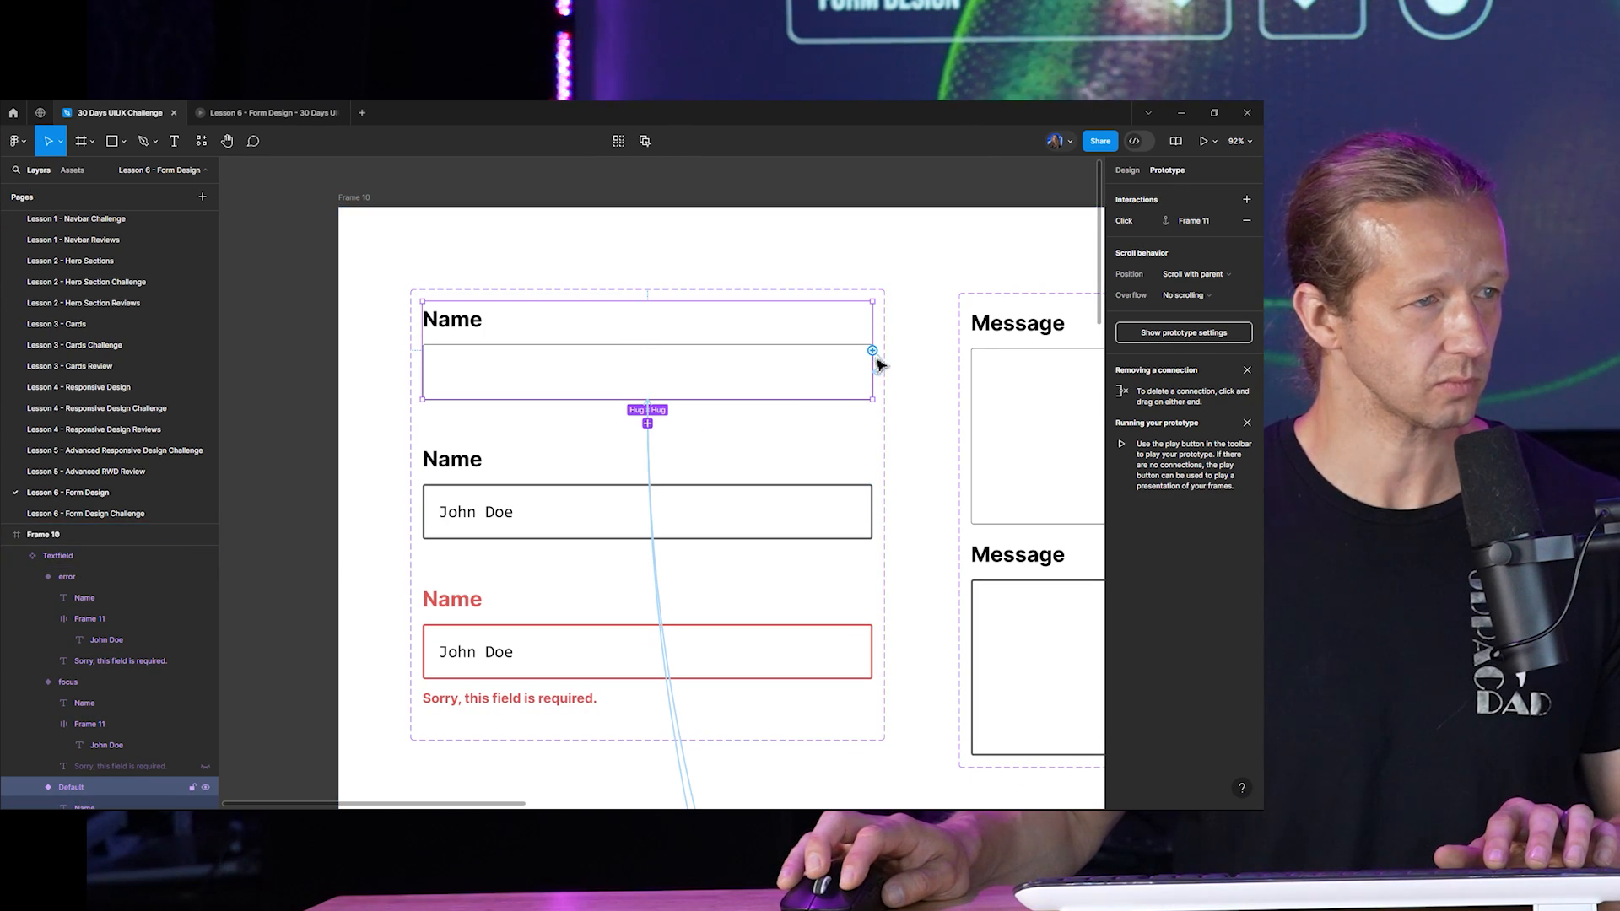
left_click_drag(874, 351, 891, 368)
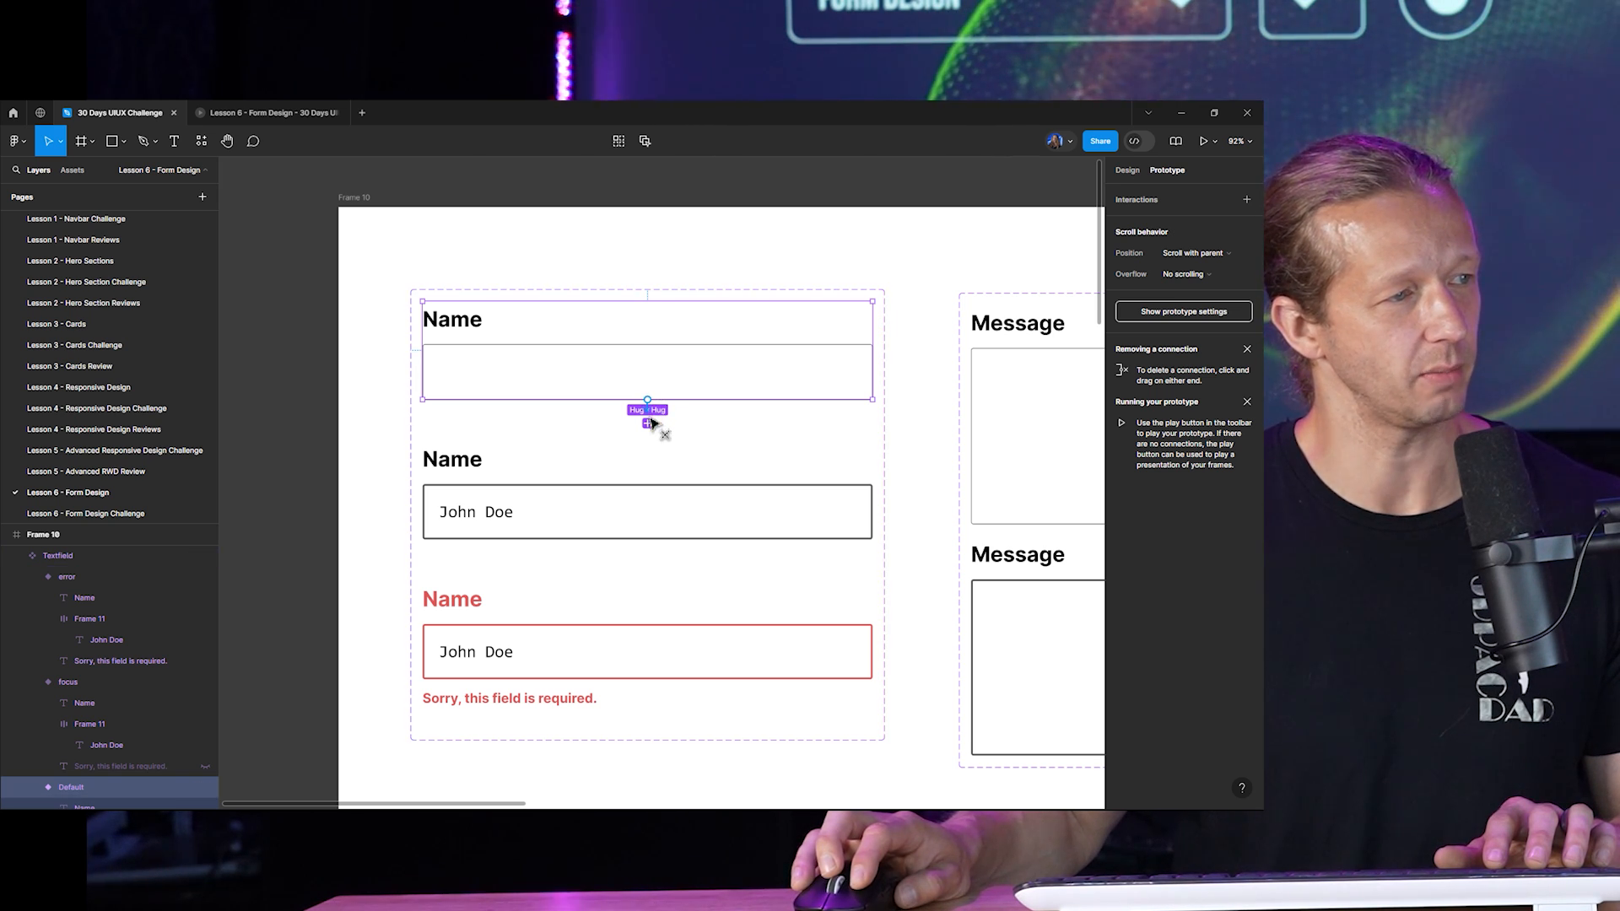
left_click_drag(651, 472, 648, 470)
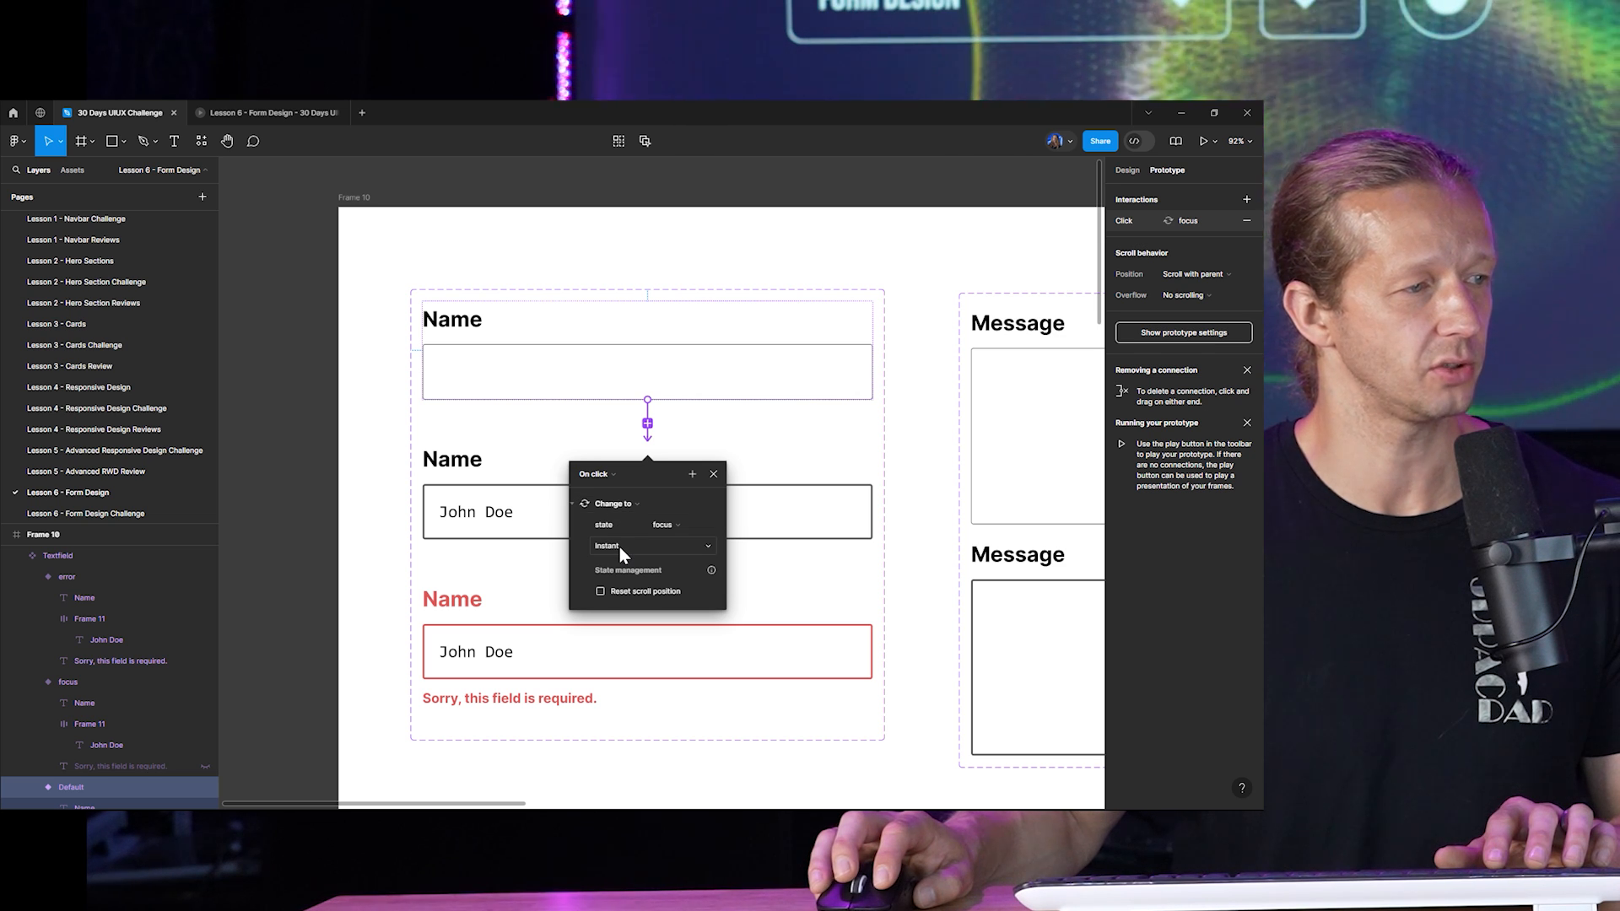
Connect the Name field's focus variant to error on drag with Smart animate, and error back to Default with an instant on-click change.
left_click(508, 519)
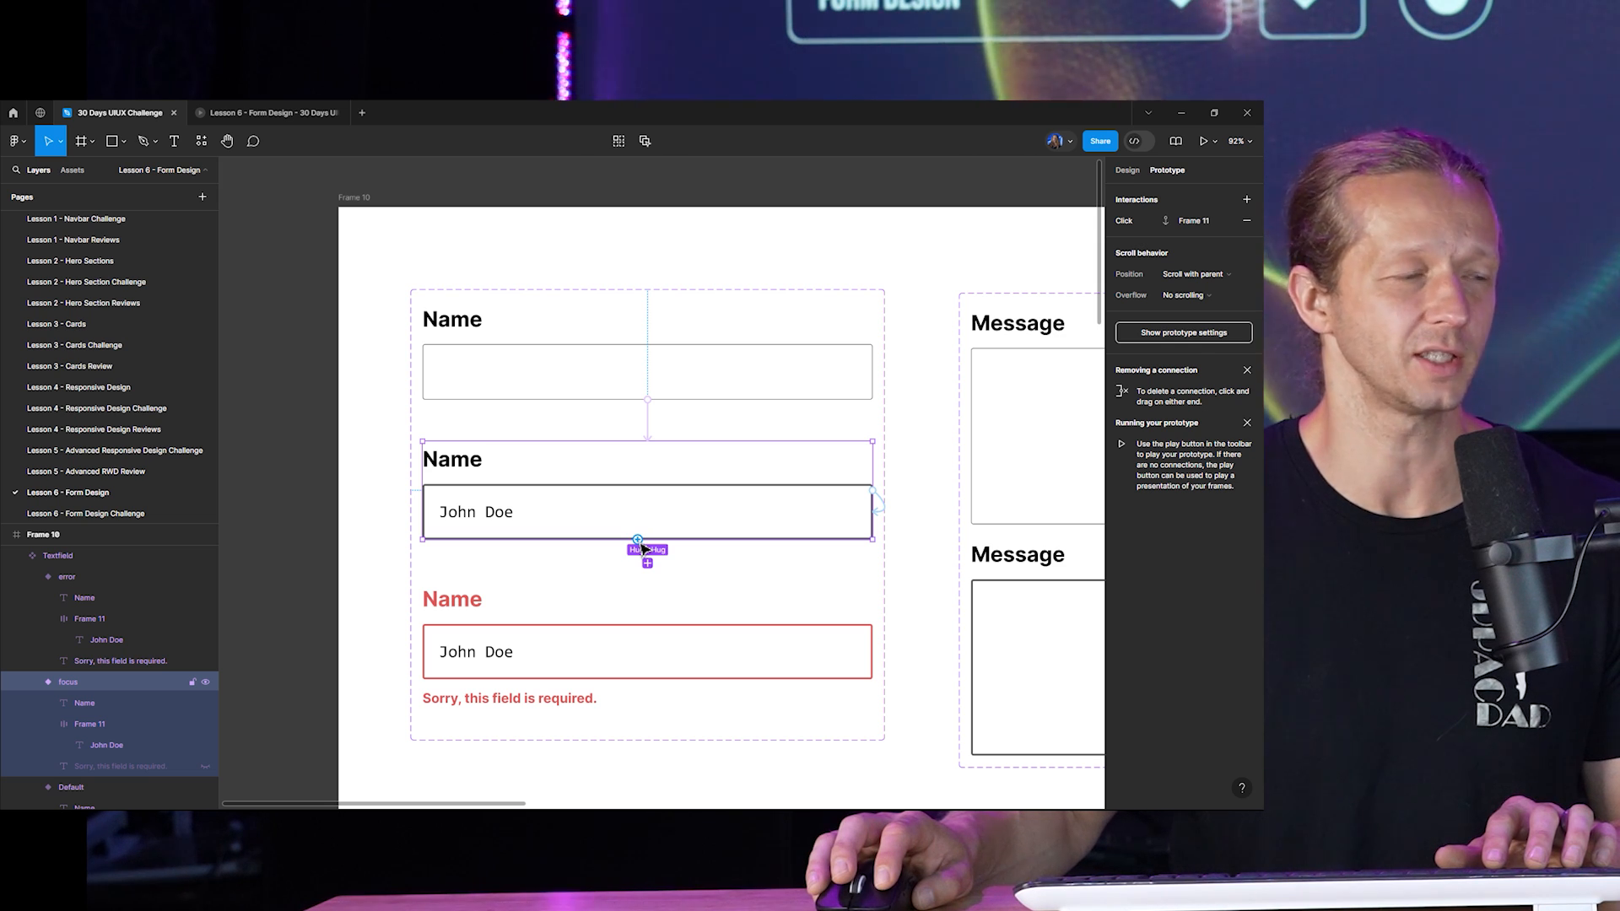
left_click_drag(643, 549, 662, 605)
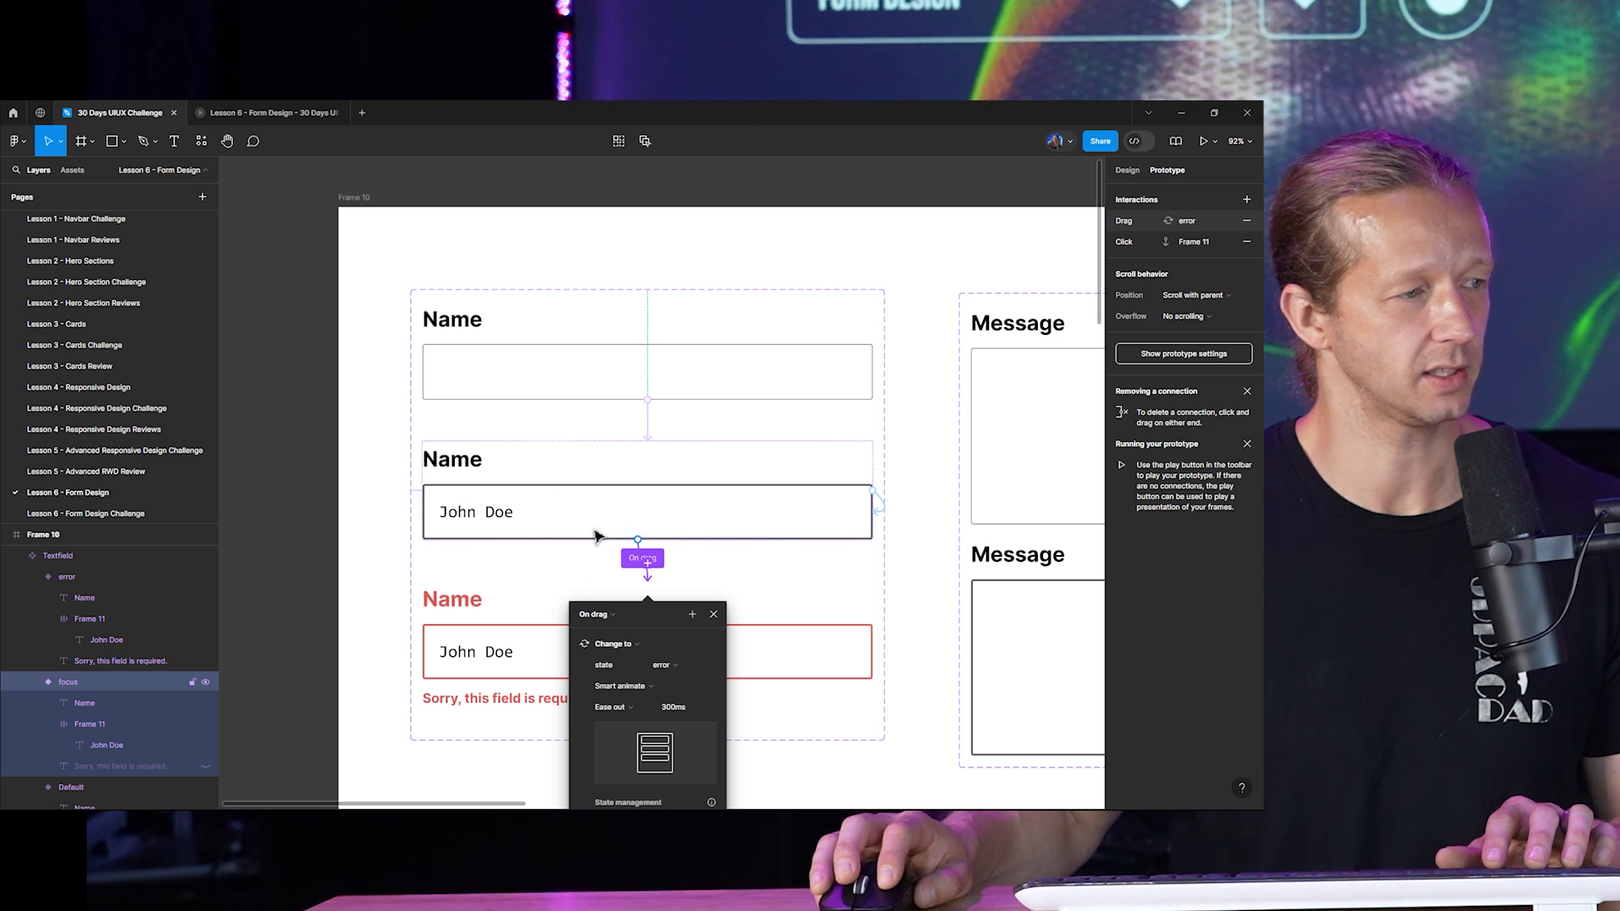
left_click(549, 651)
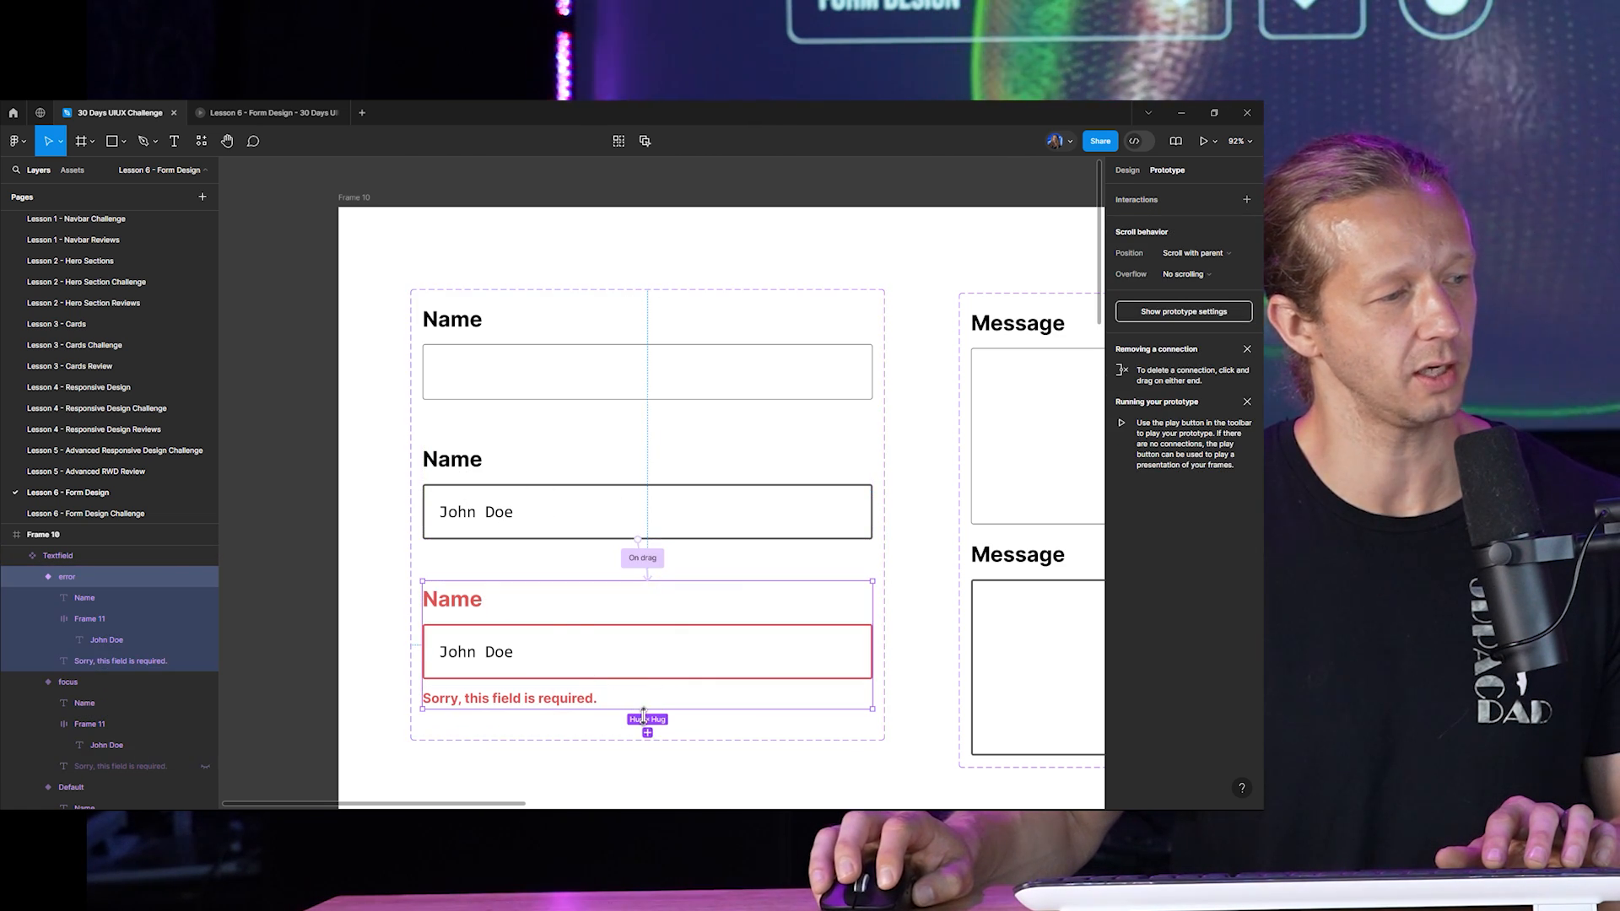
left_click_drag(698, 680, 643, 403)
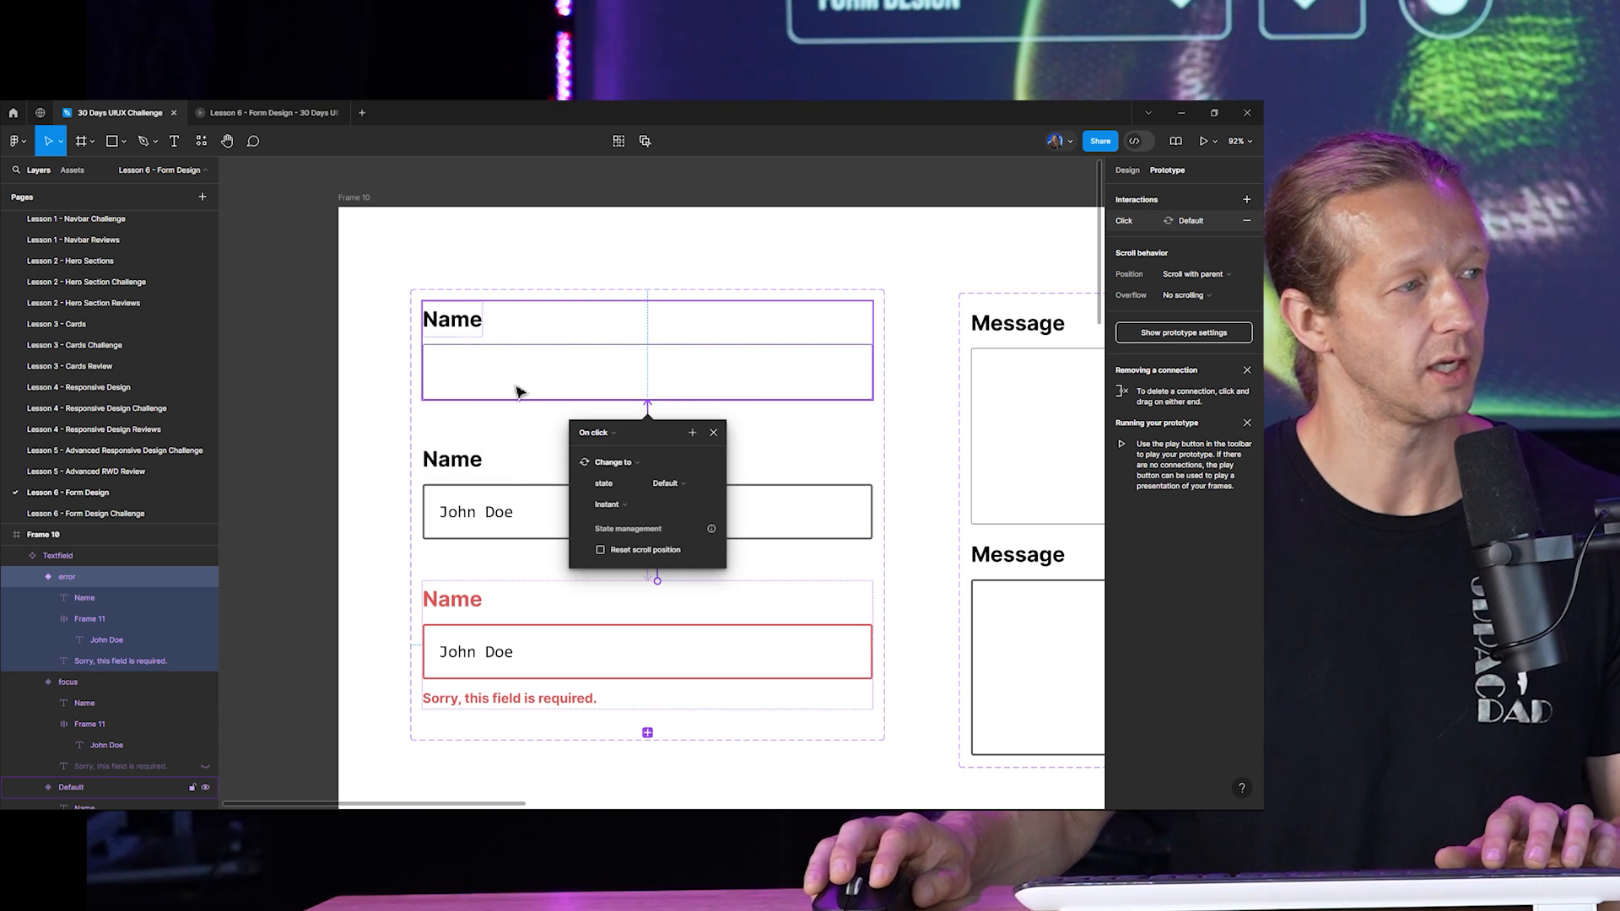
left_click(716, 265)
Link the Message component's Default variant and Variant2 to each other with on-click Change to interactions.
scroll(882, 278, "right", 5)
left_click(730, 389)
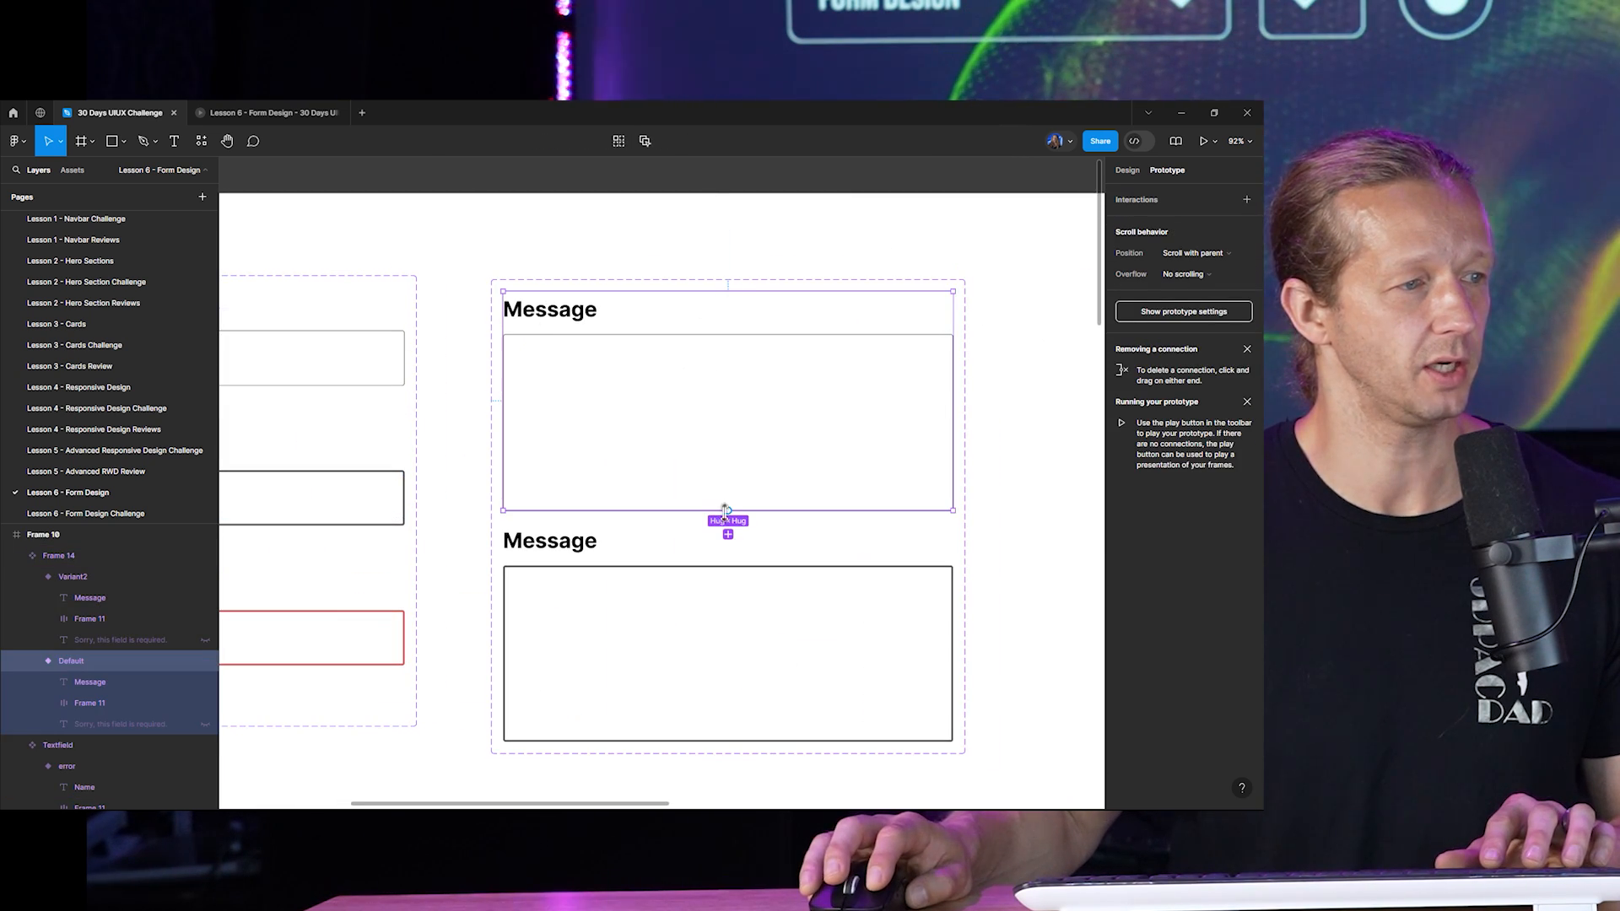
left_click_drag(727, 533, 739, 611)
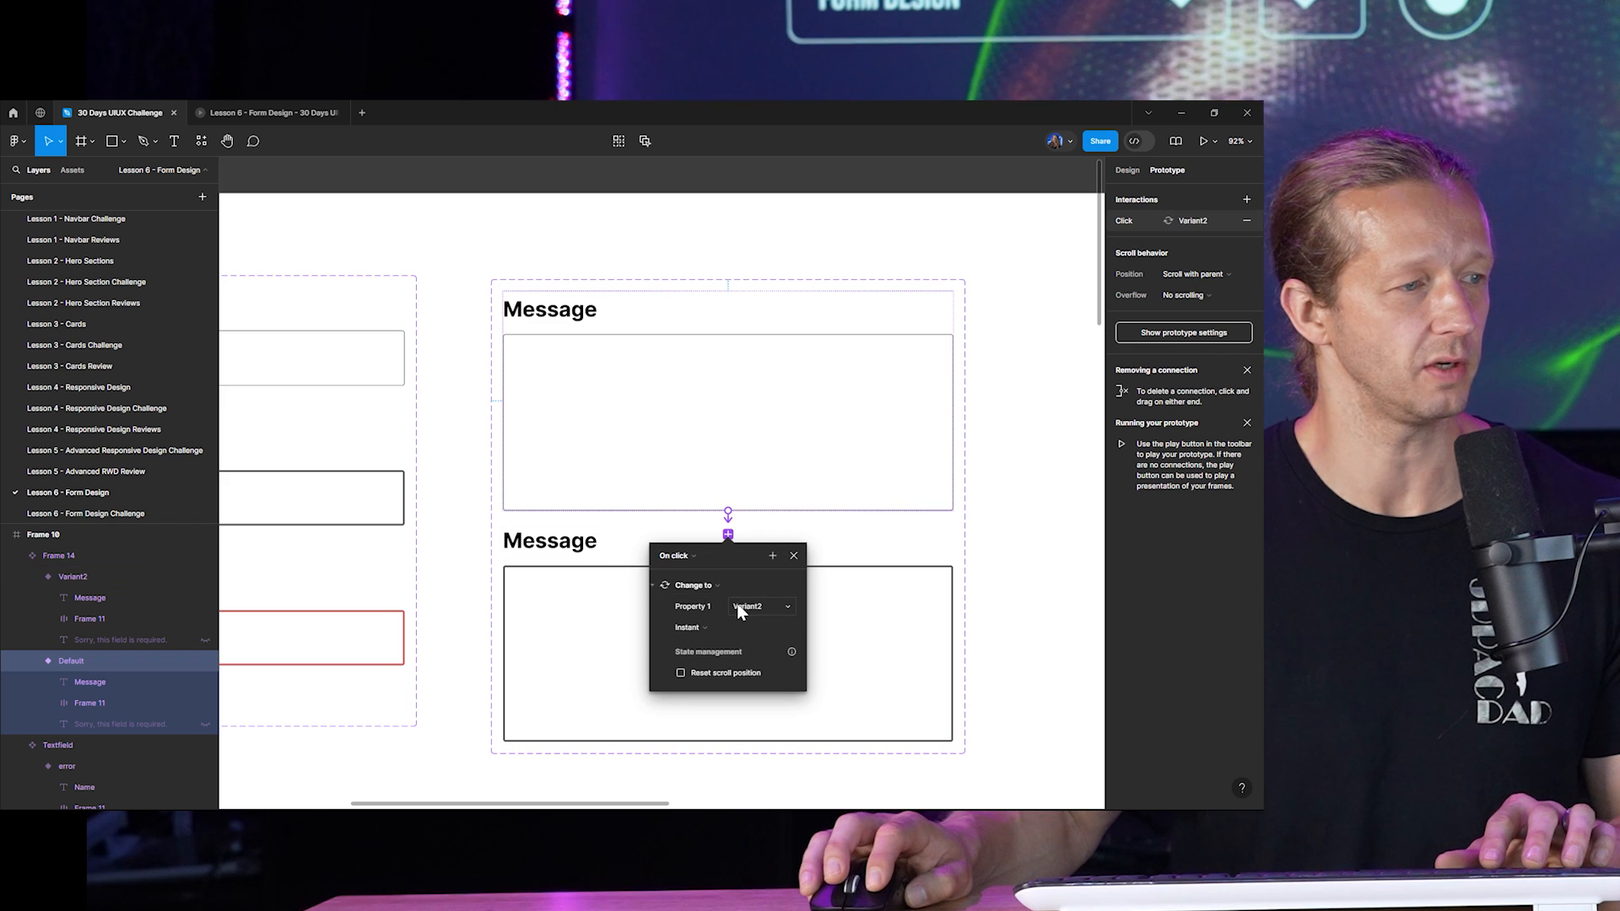
left_click(829, 605)
left_click_drag(728, 764, 730, 493)
left_click(636, 253)
Rename the Message component set Frame 14 as Textarea.
scroll(644, 260, "down", 5)
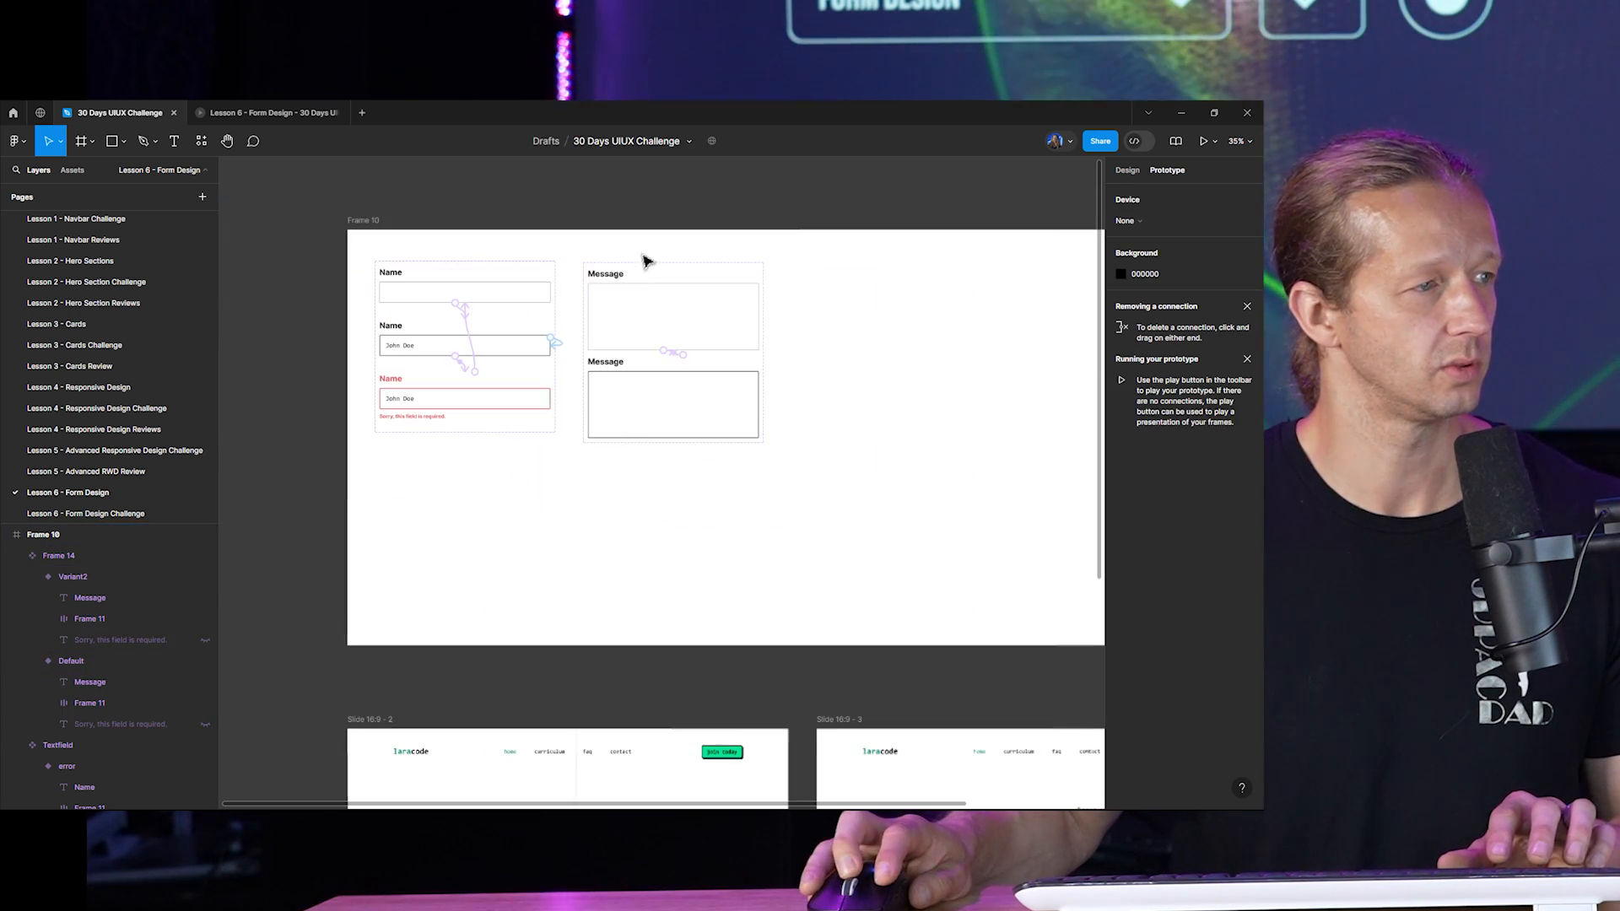
scroll(654, 415, "up", 2)
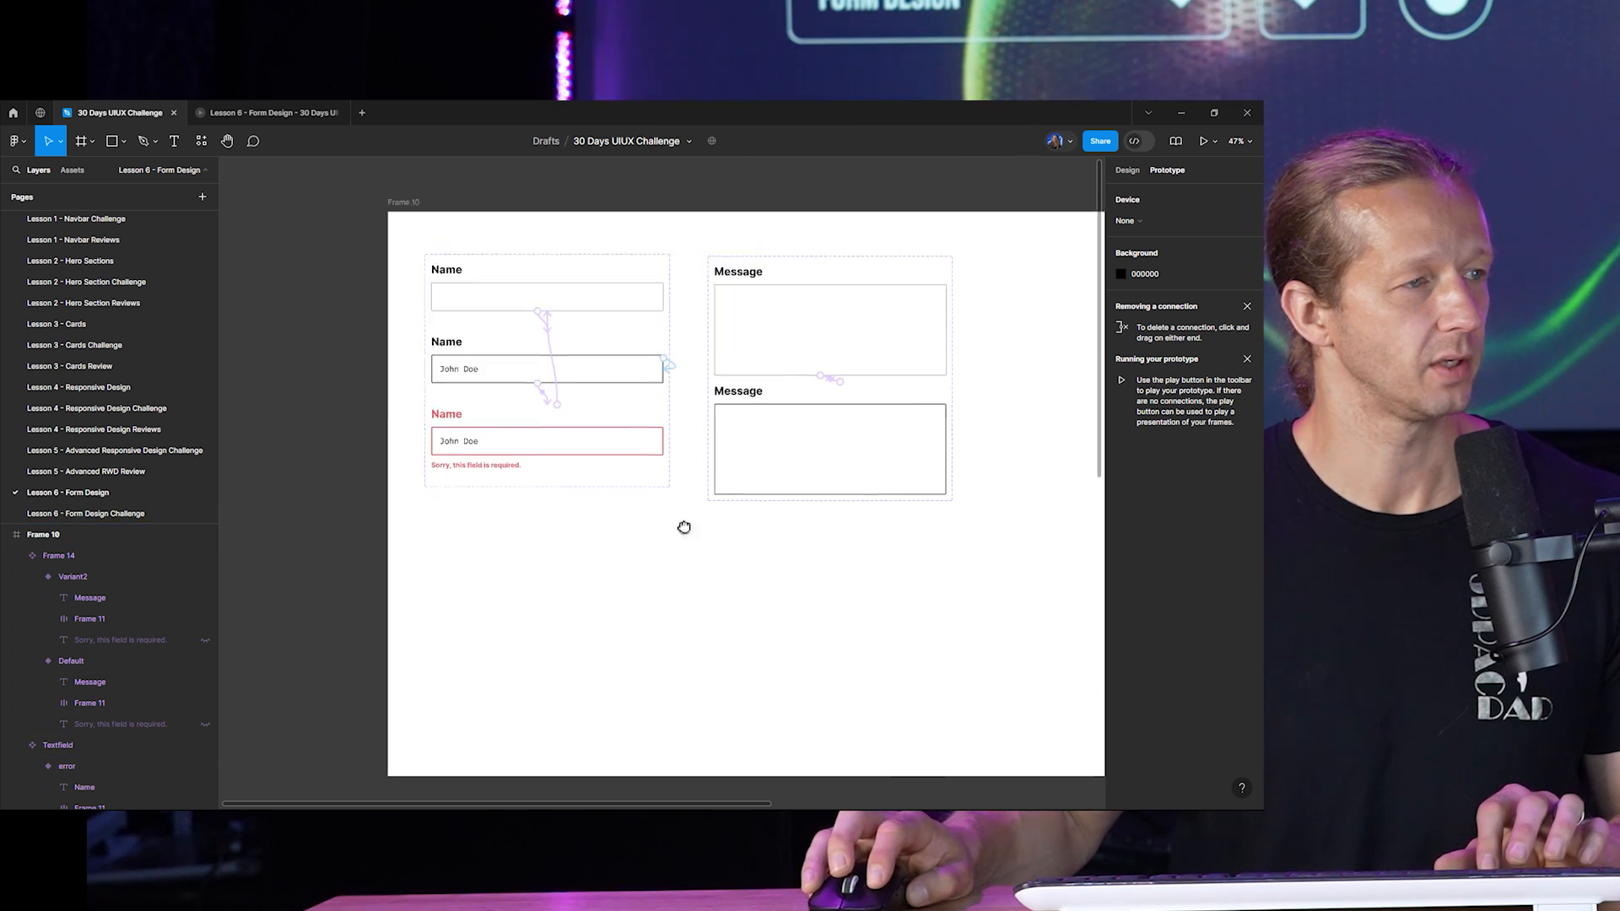
scroll(683, 528, "down", 5)
scroll(559, 386, "down", 5)
scroll(553, 328, "right", 4)
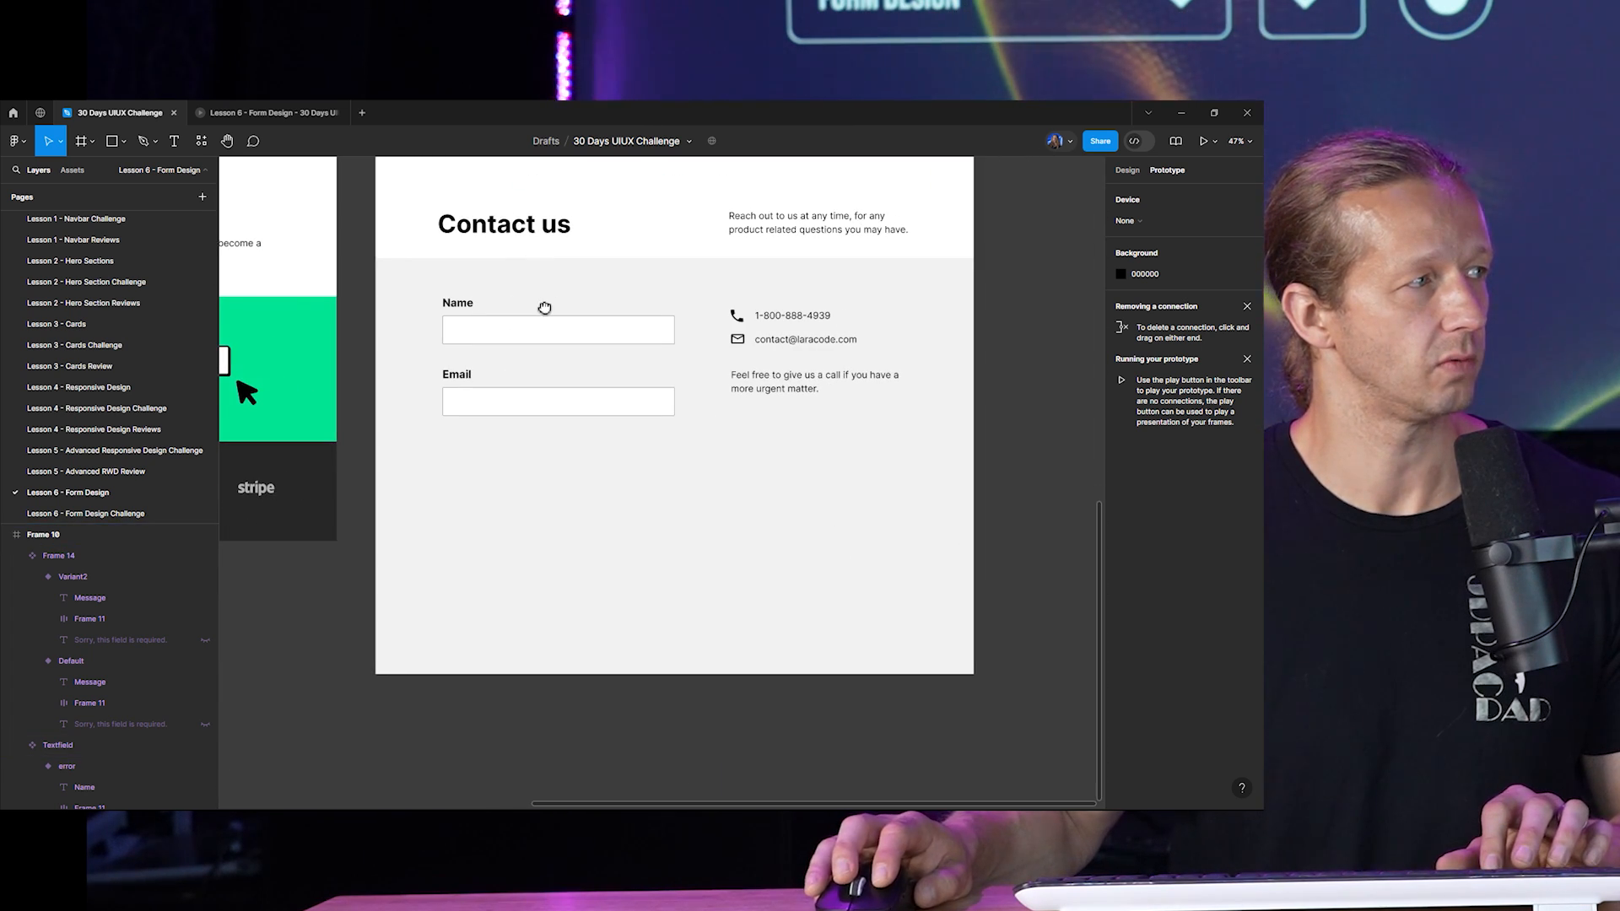
left_click(73, 170)
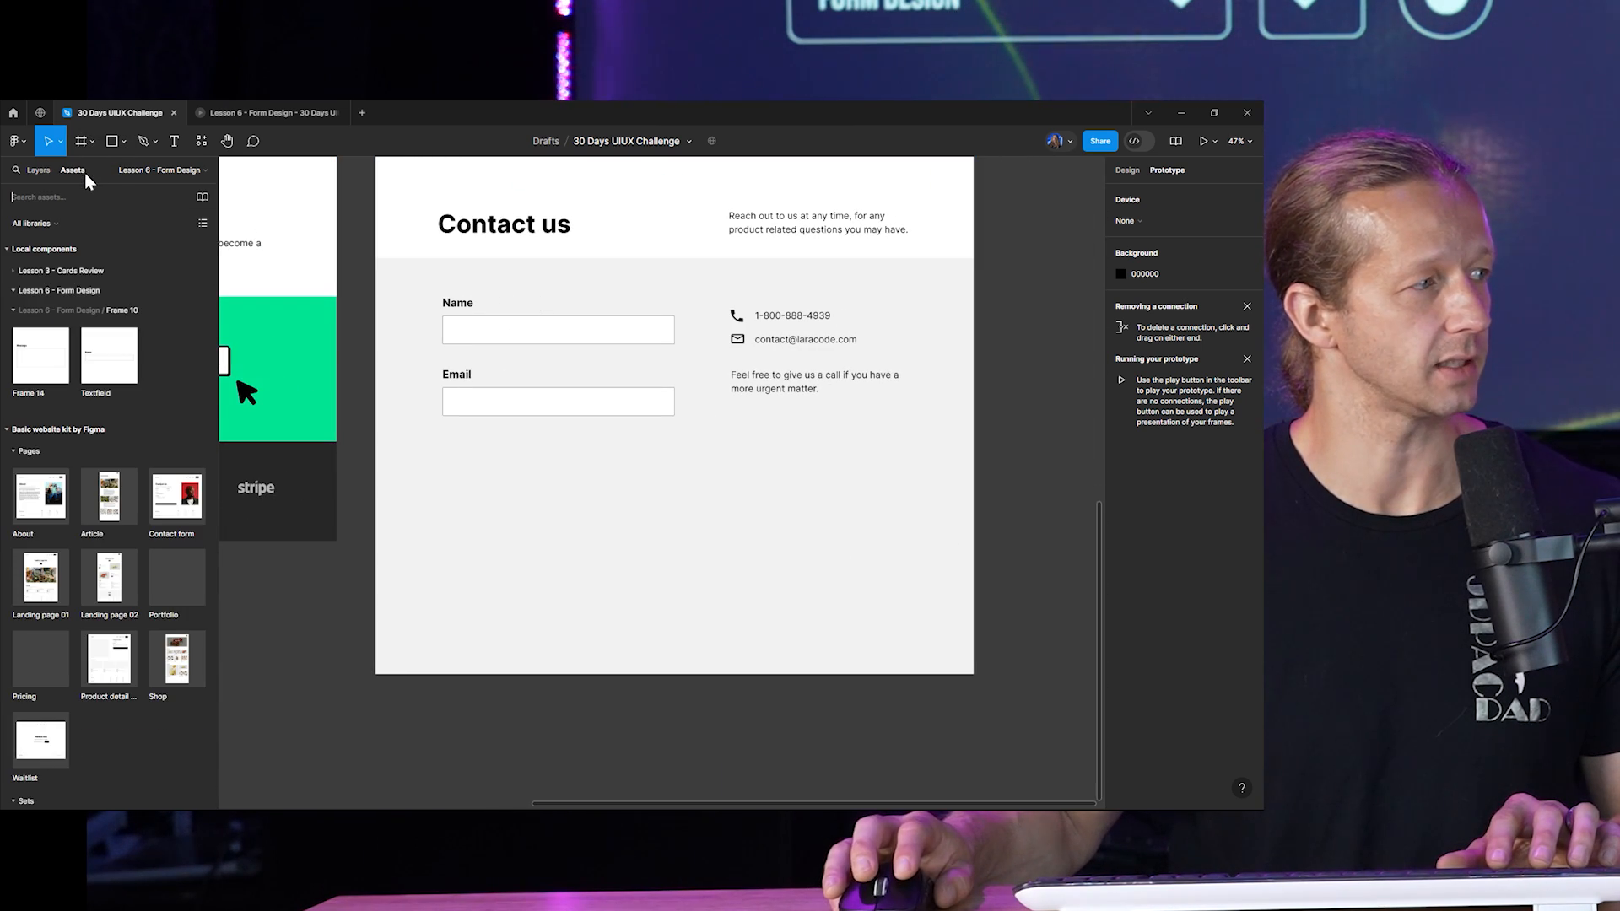
left_click(34, 392)
left_click(38, 171)
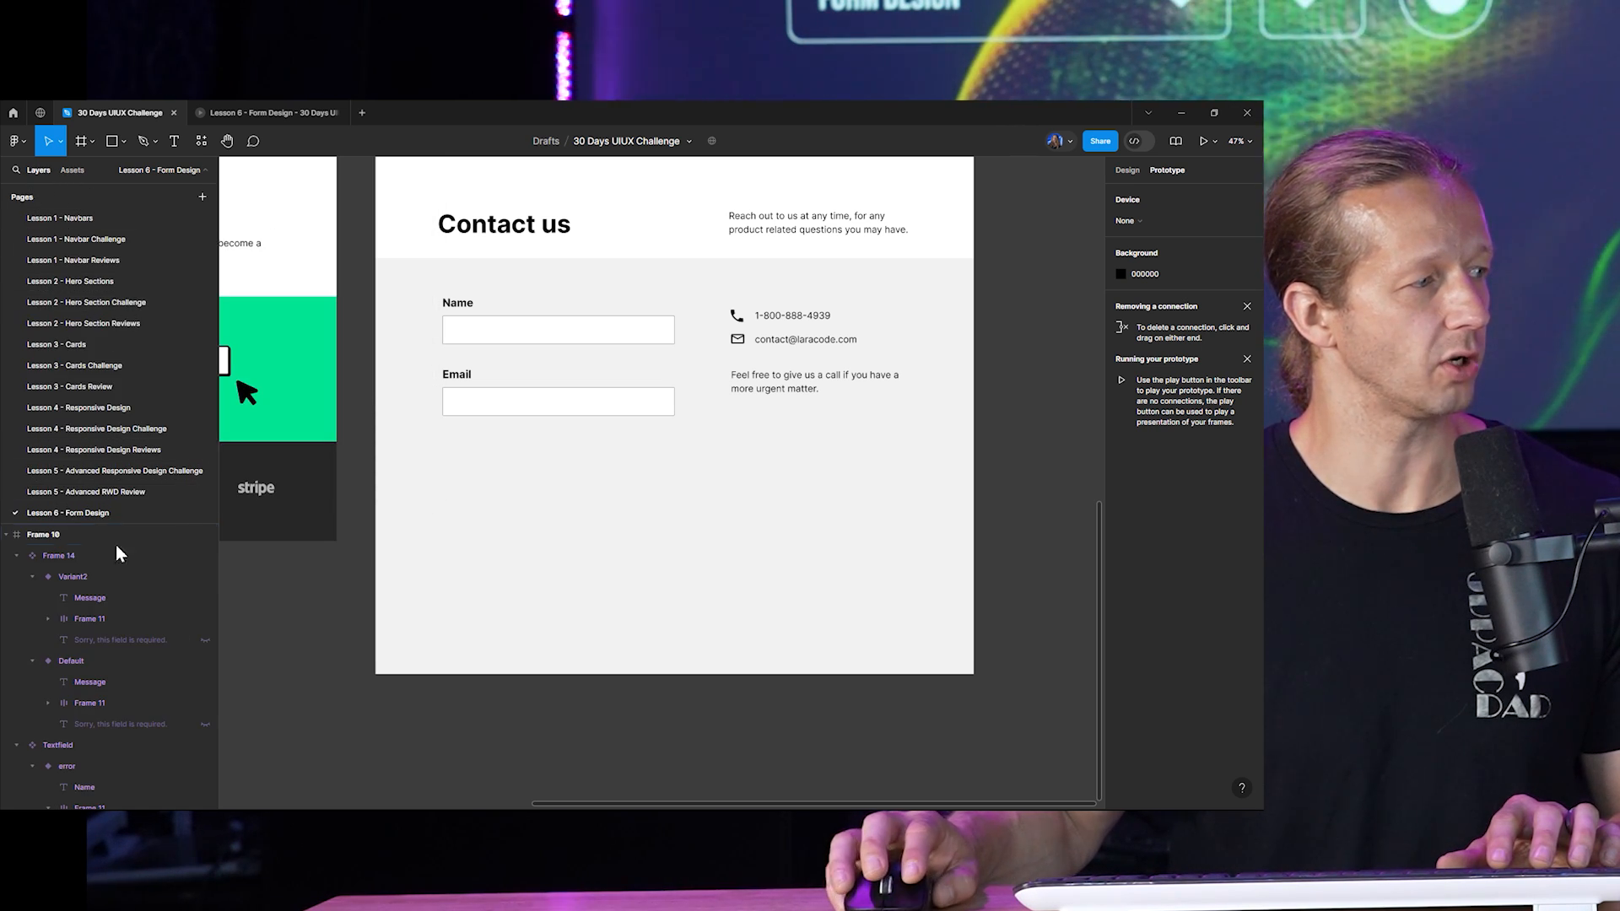
double_click(57, 555)
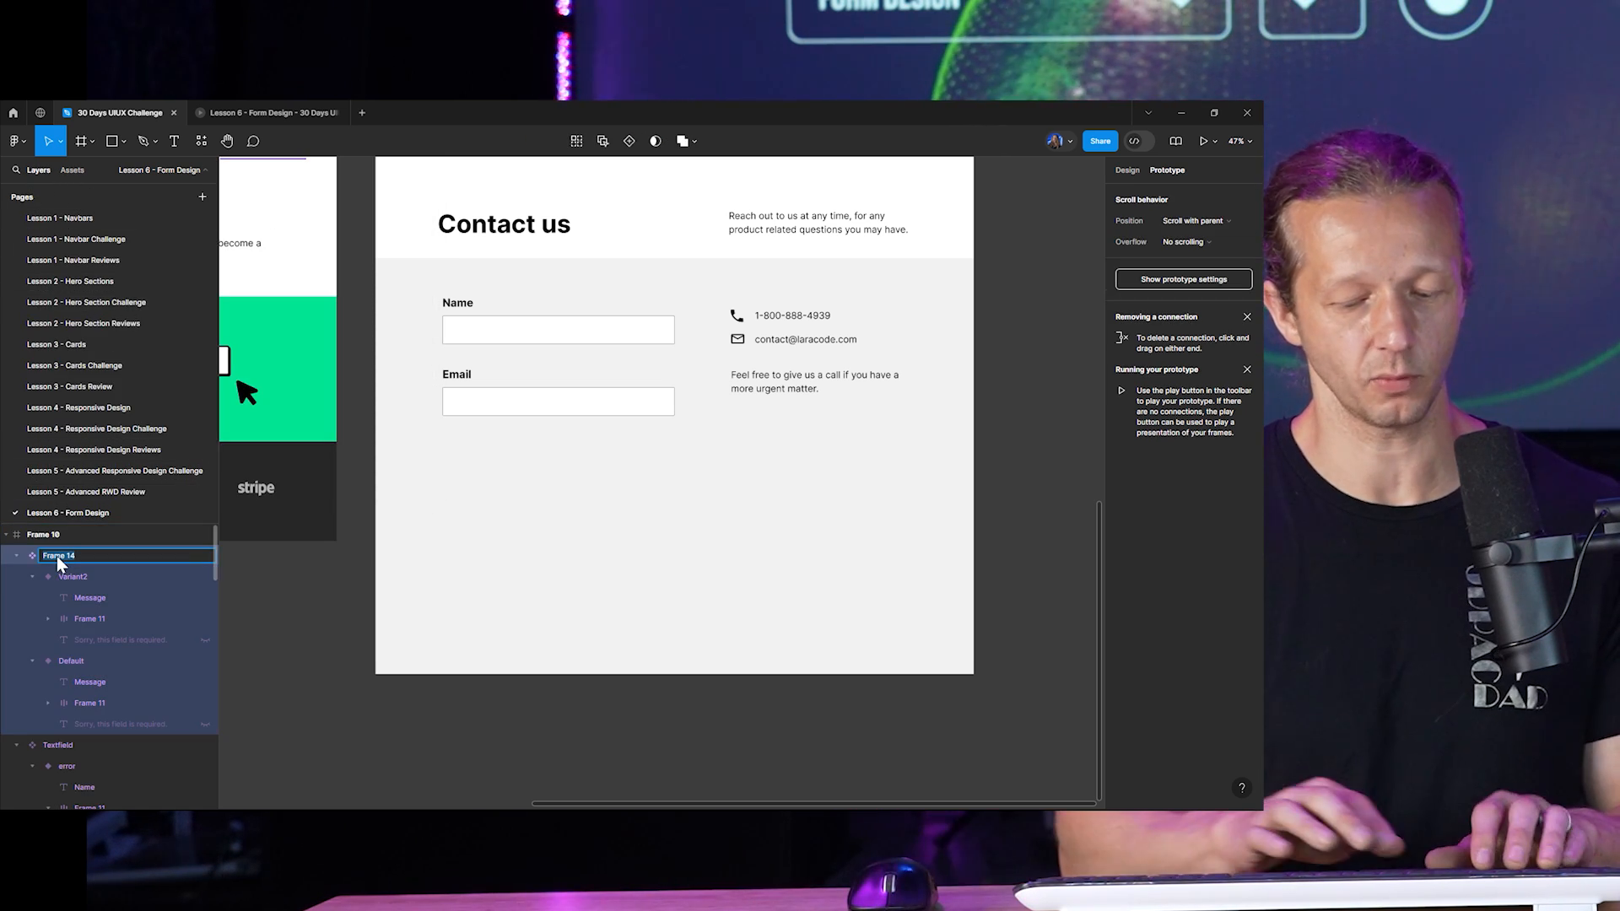
type("Tex")
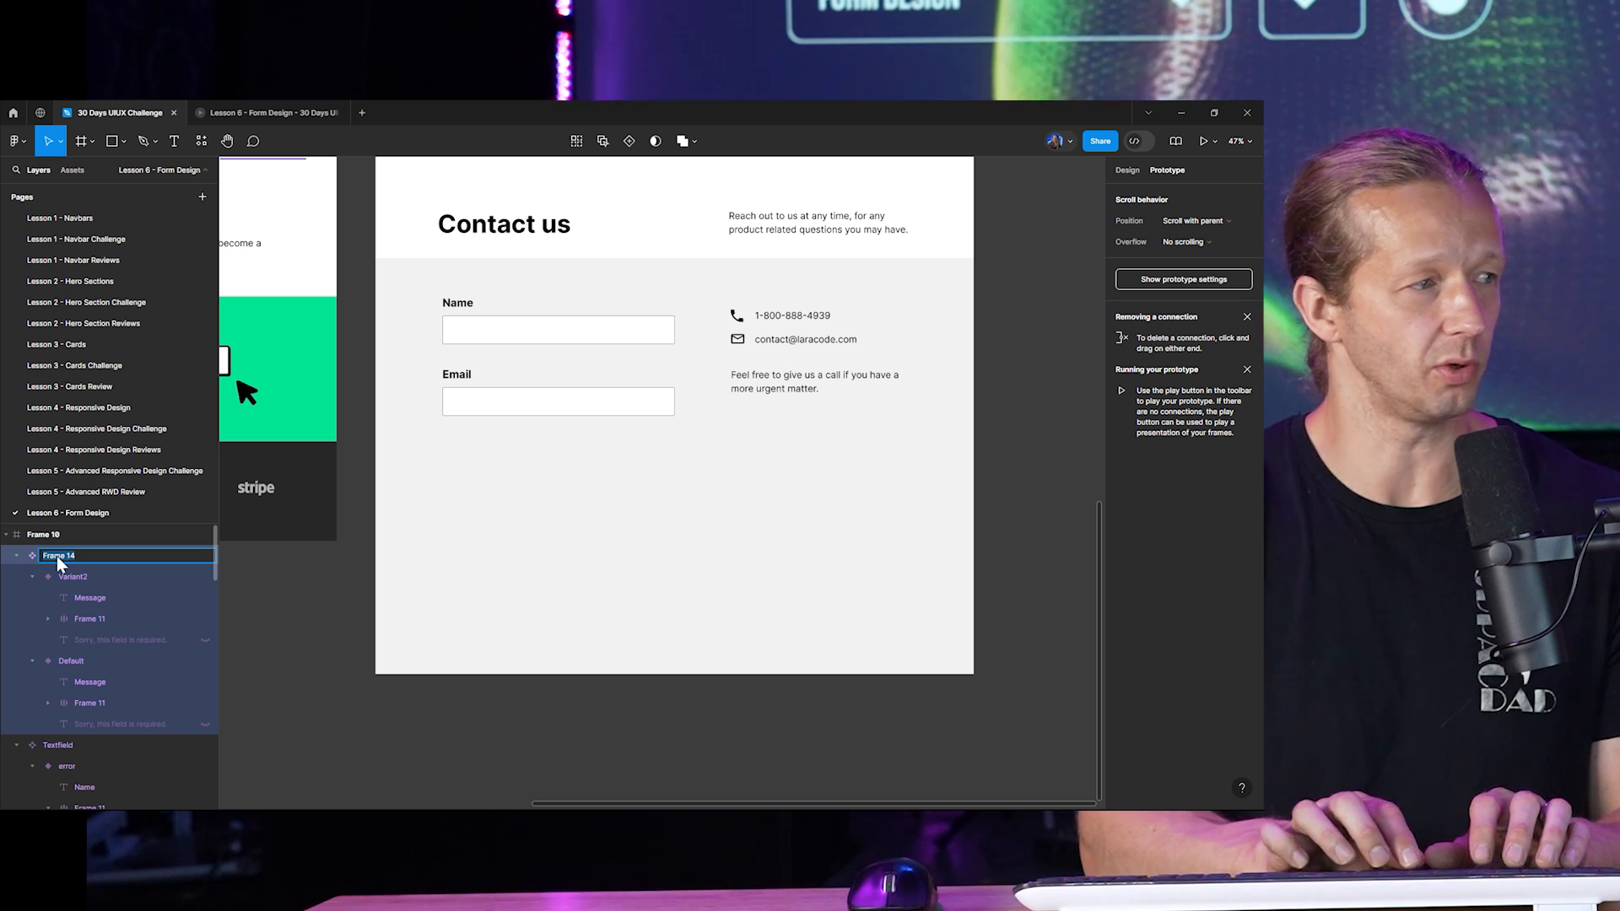
type("tarea")
key("Return")
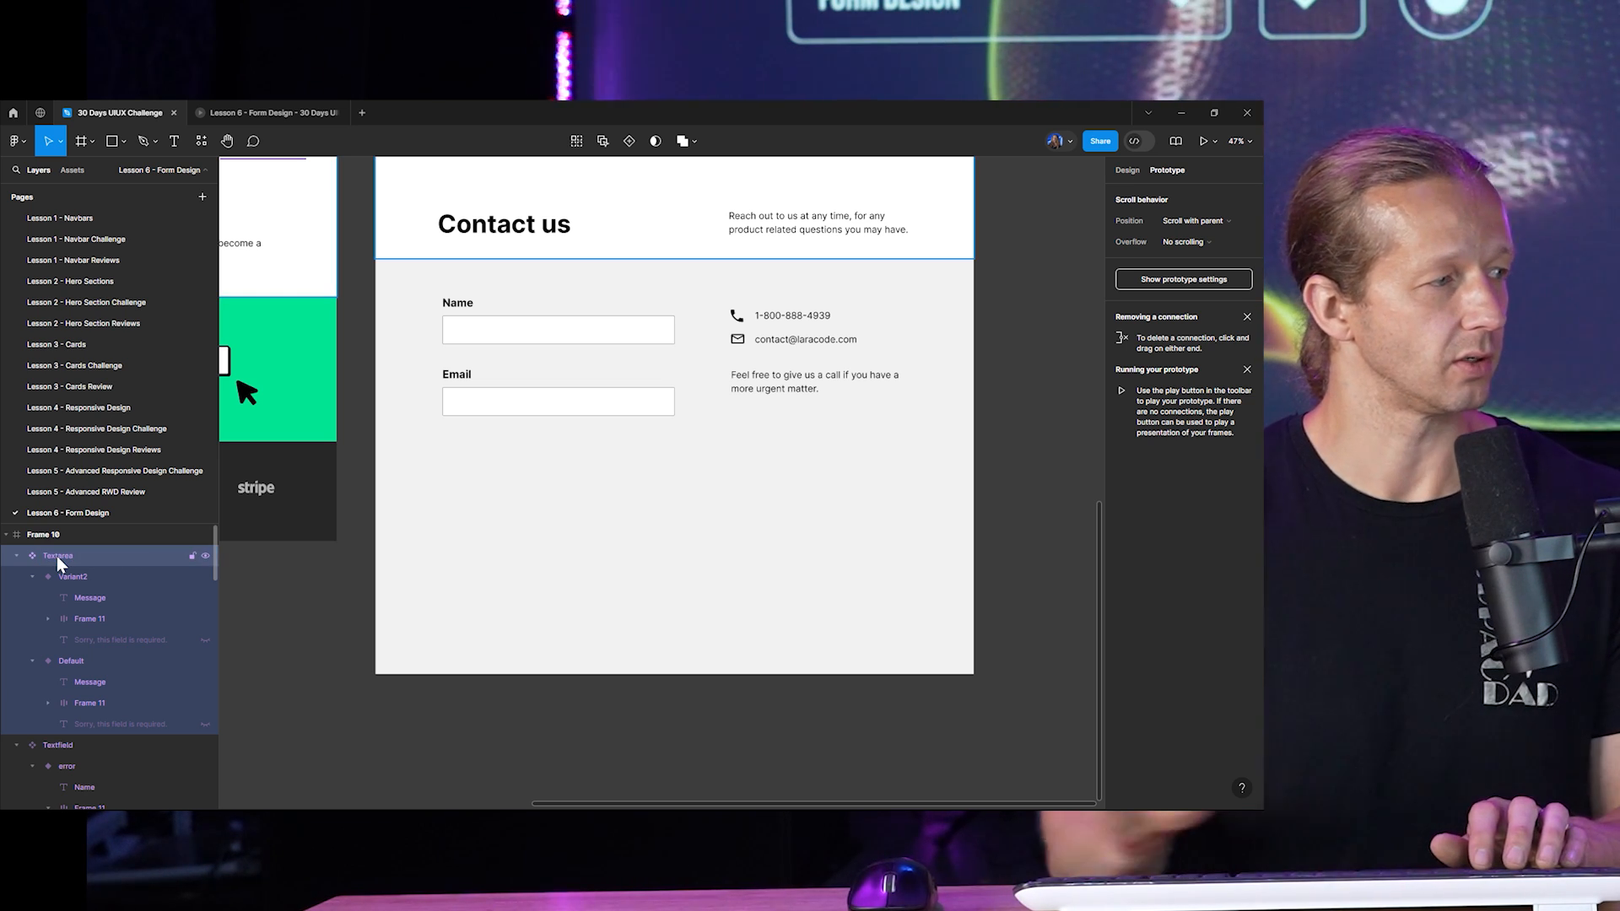
Insert a Textarea instance into the Contact us form stack and arrange the fields as Name, Email, Message.
scroll(506, 295, "down", 3)
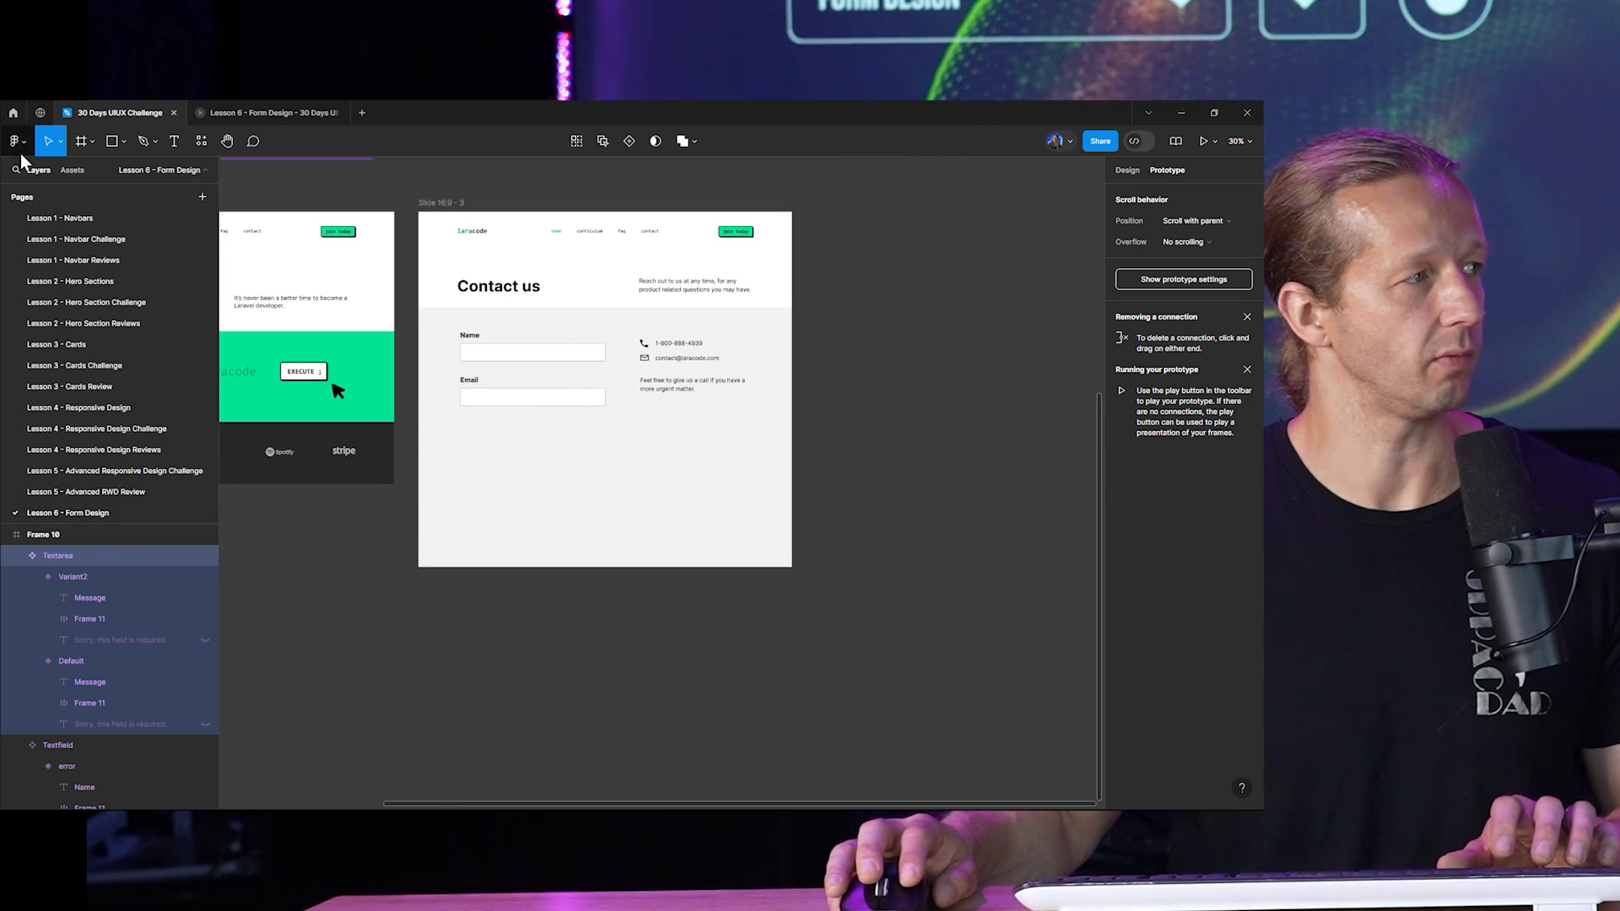
left_click(73, 170)
left_click_drag(46, 368, 509, 351)
scroll(480, 427, "up", 3)
left_click(546, 362)
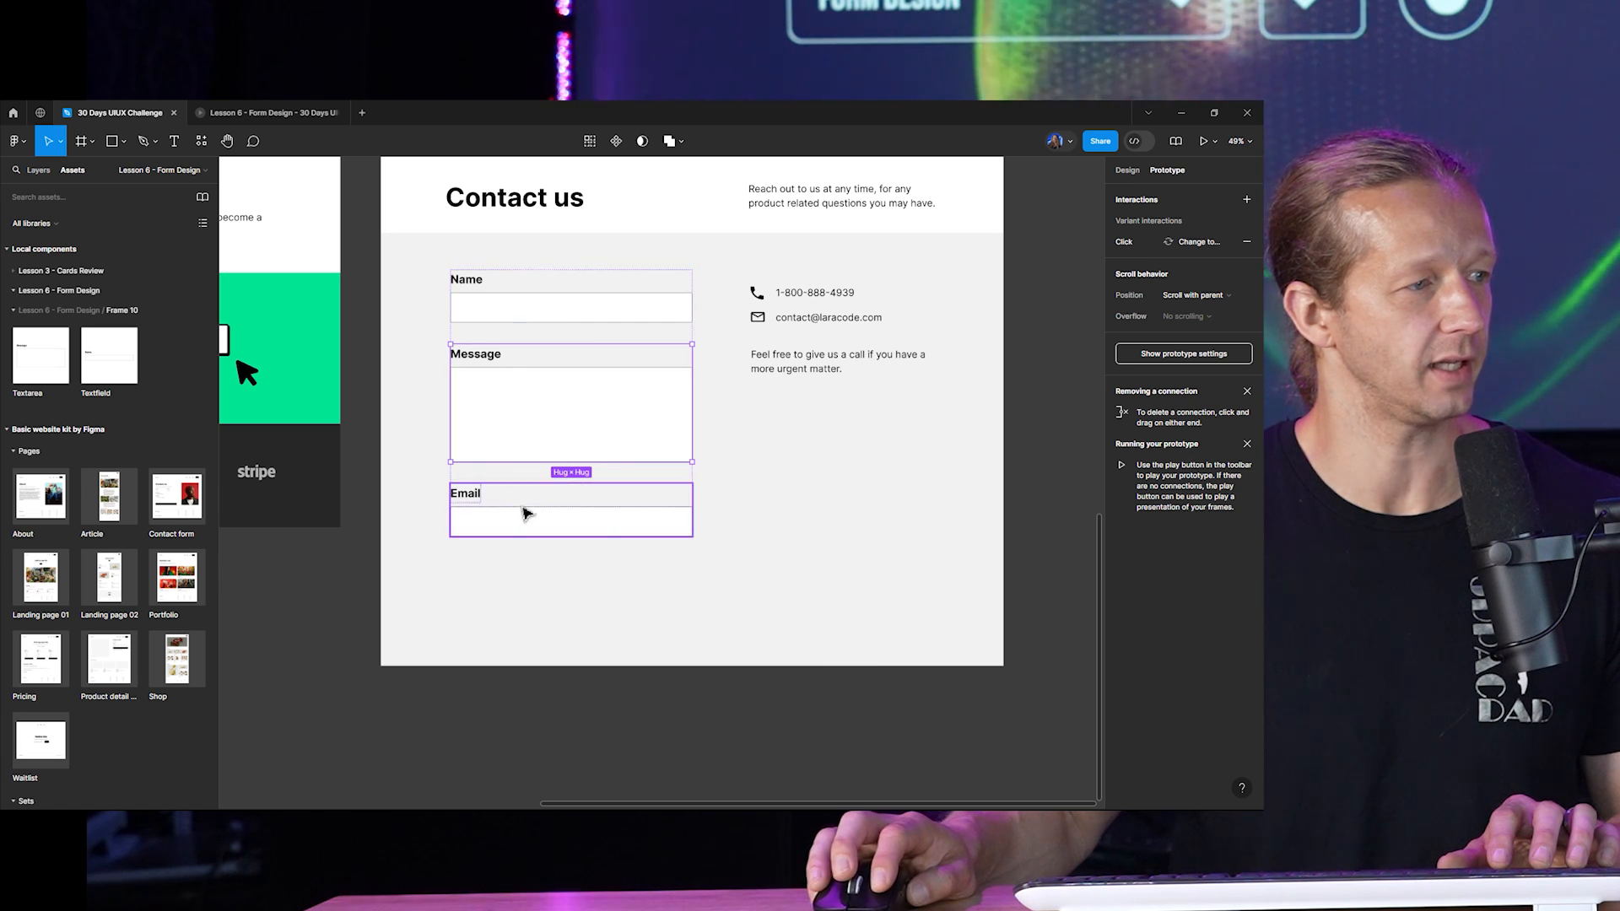
left_click_drag(524, 509, 515, 393)
left_click(793, 453)
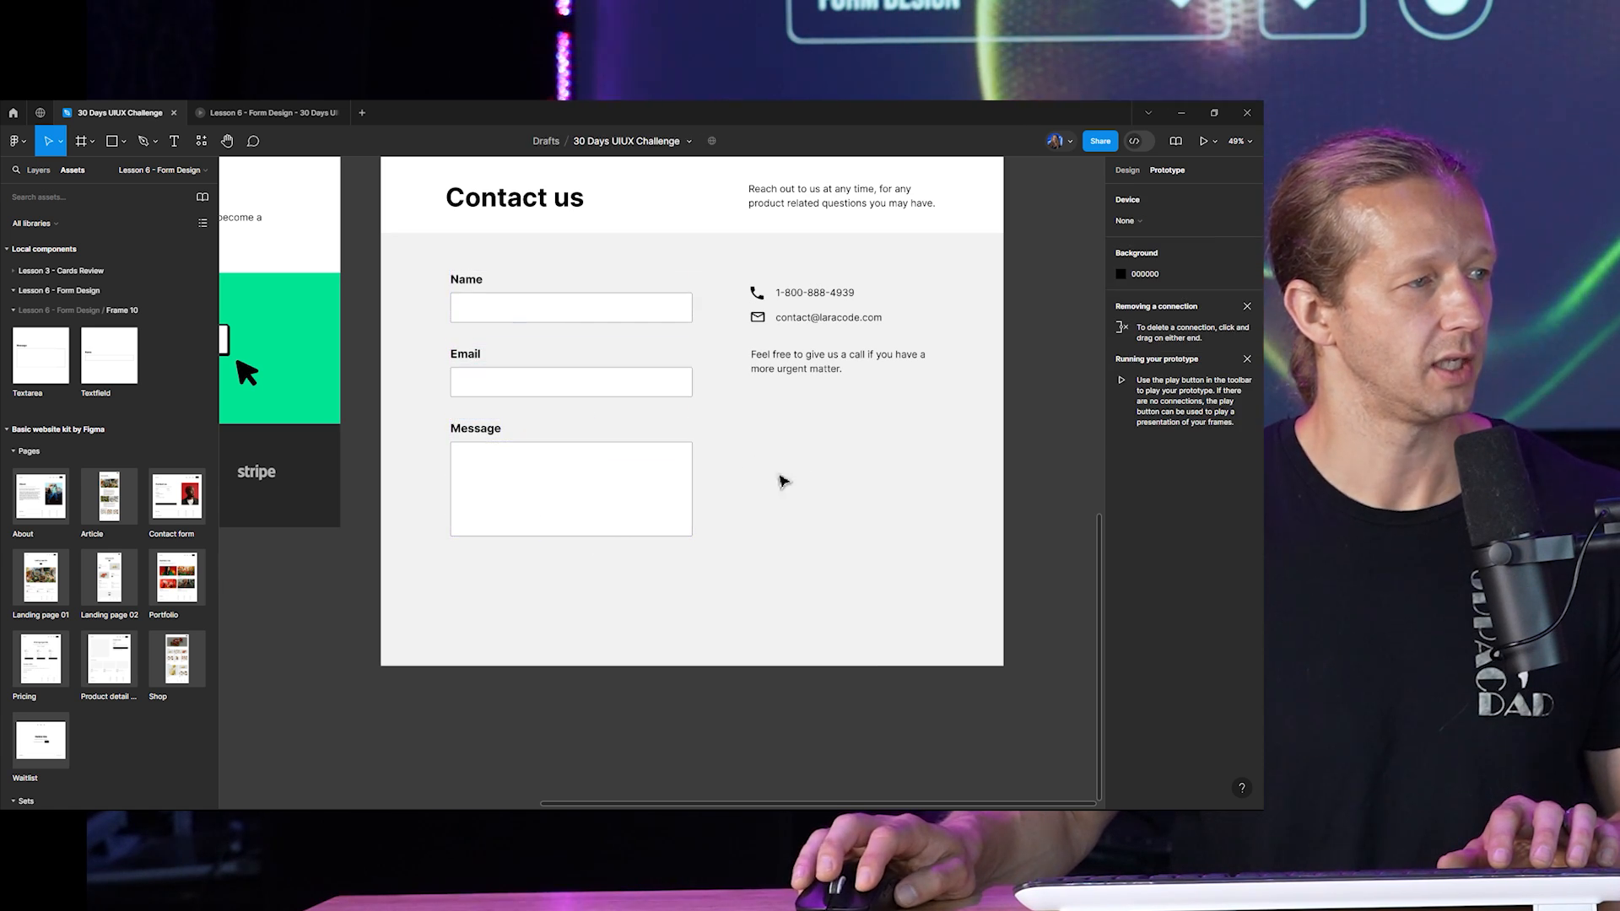
Preview the Contact us slide as a prototype and test the Name field's response to clicks.
left_click(535, 410)
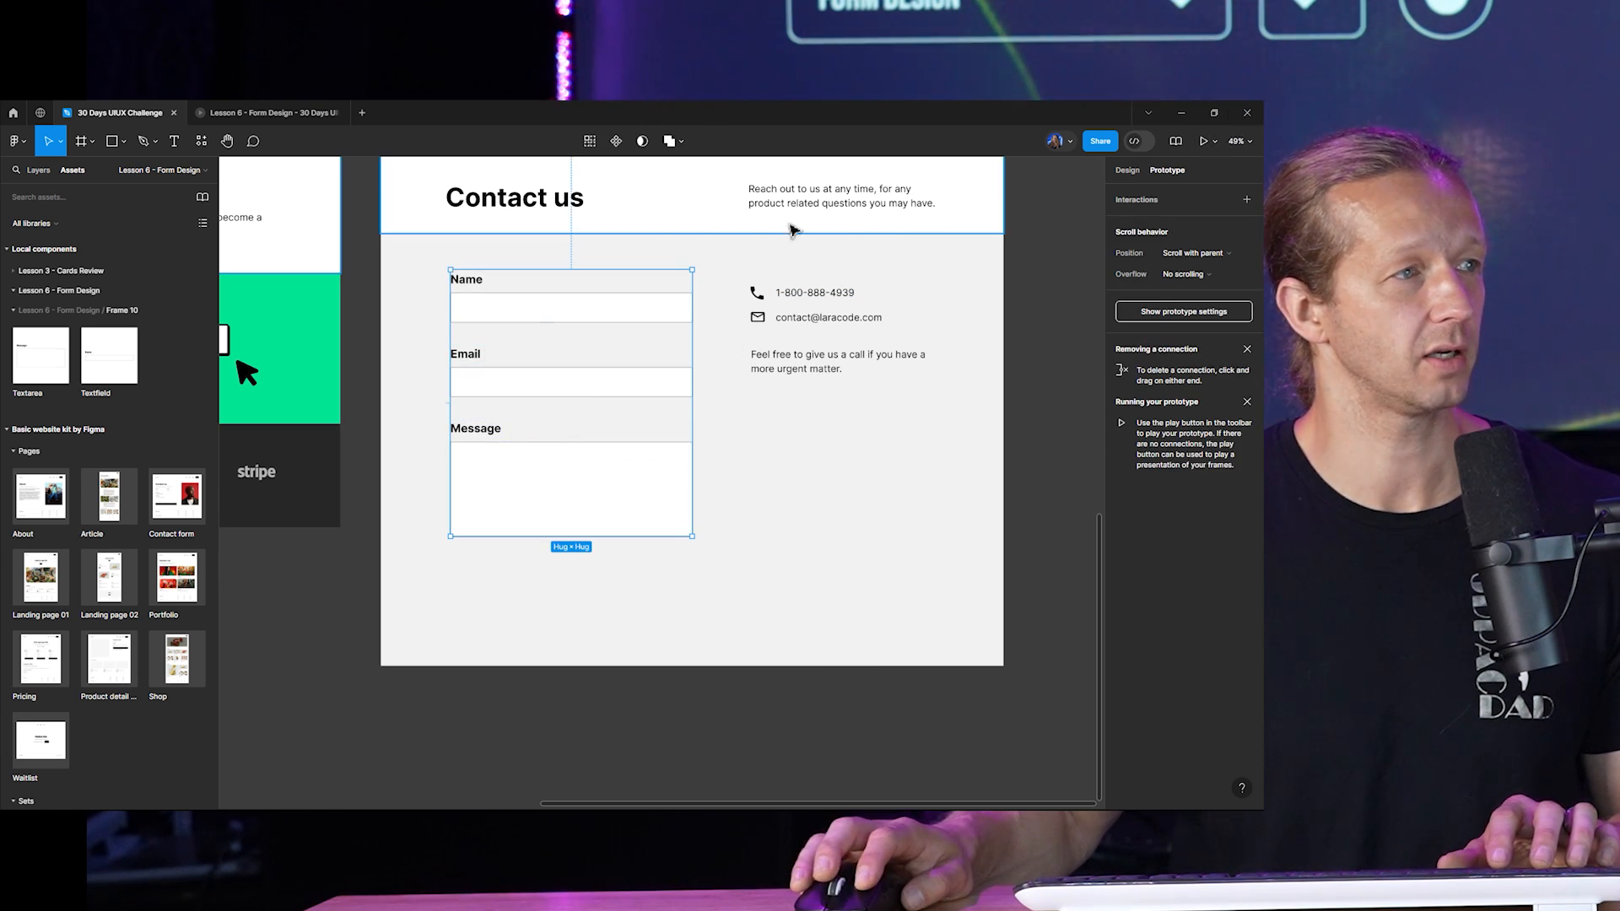
scroll(726, 355, "up", 3)
key("Escape")
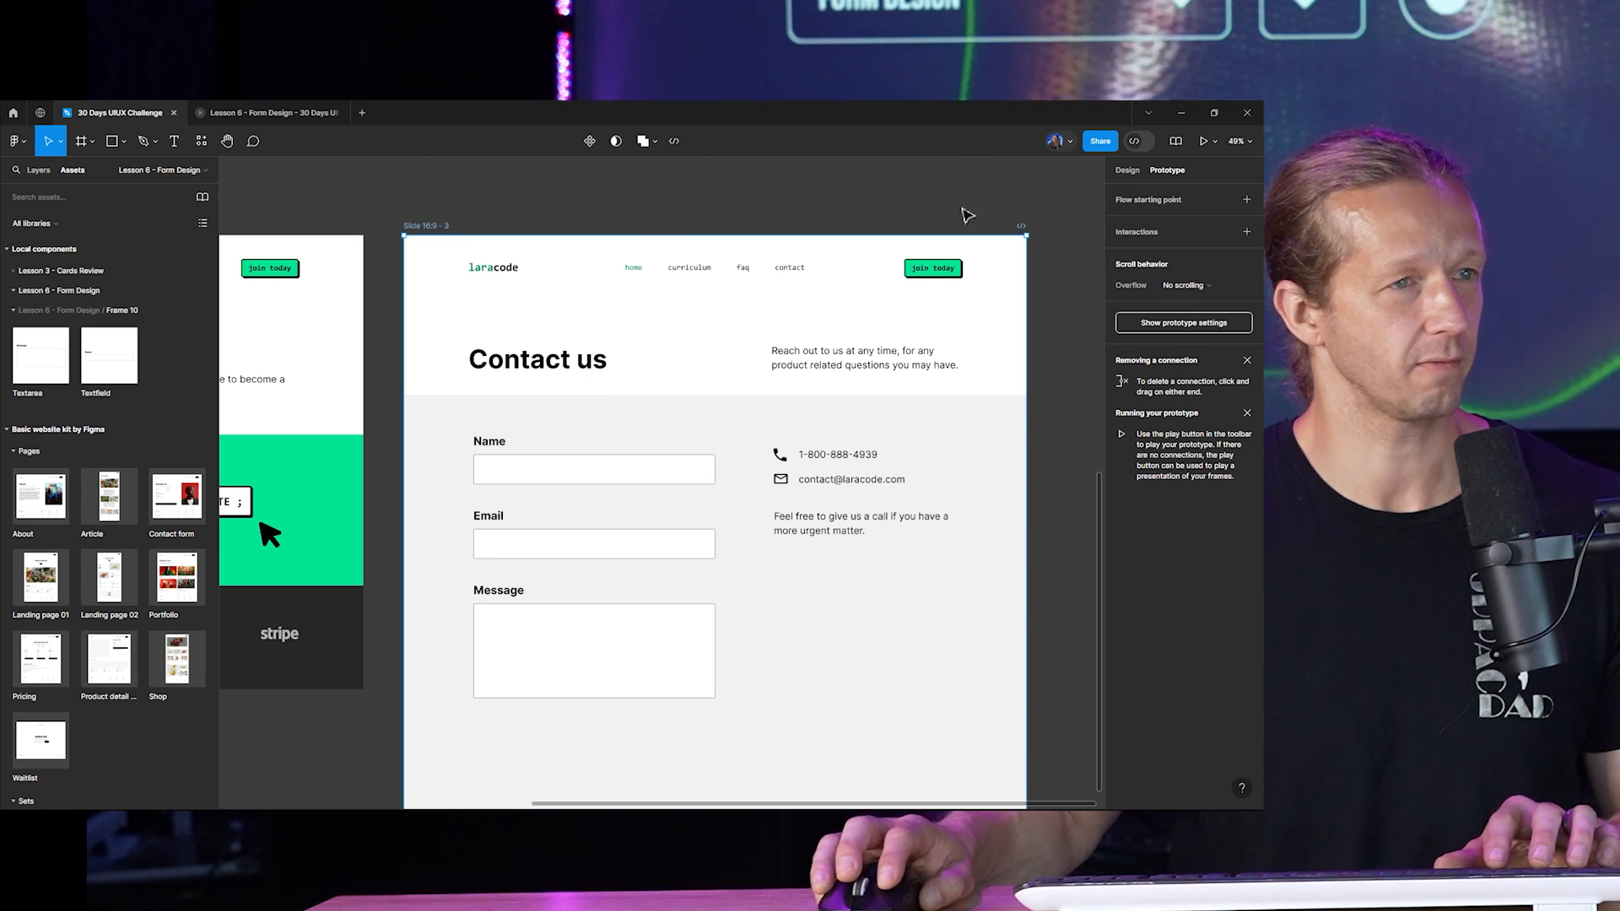
left_click(1202, 142)
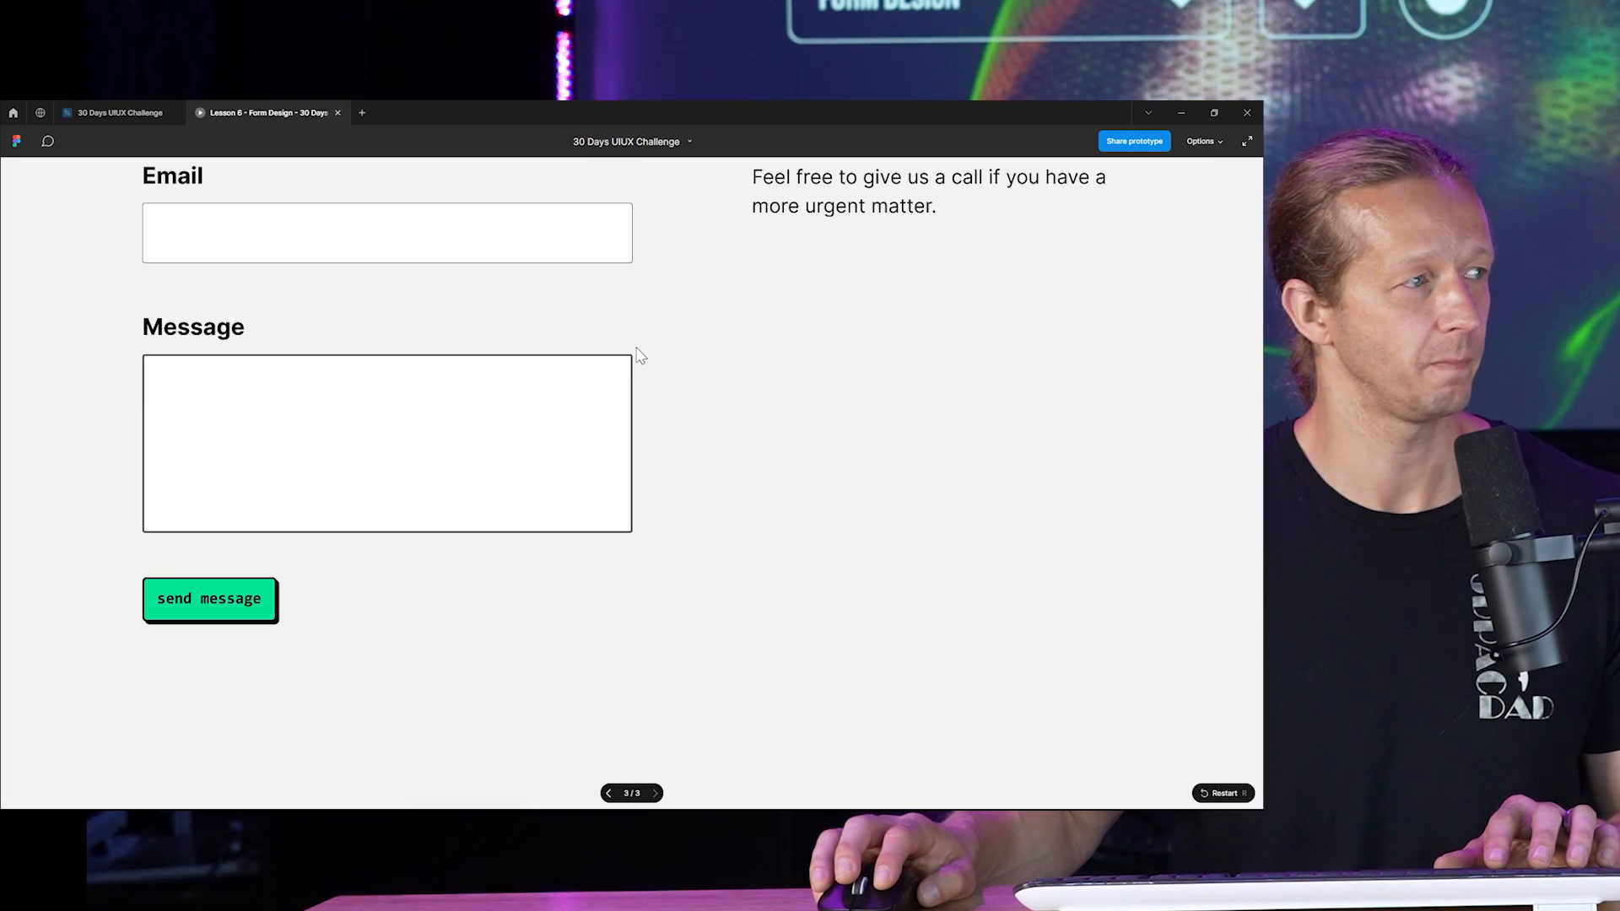
scroll(607, 329, "up", 5)
left_click(362, 473)
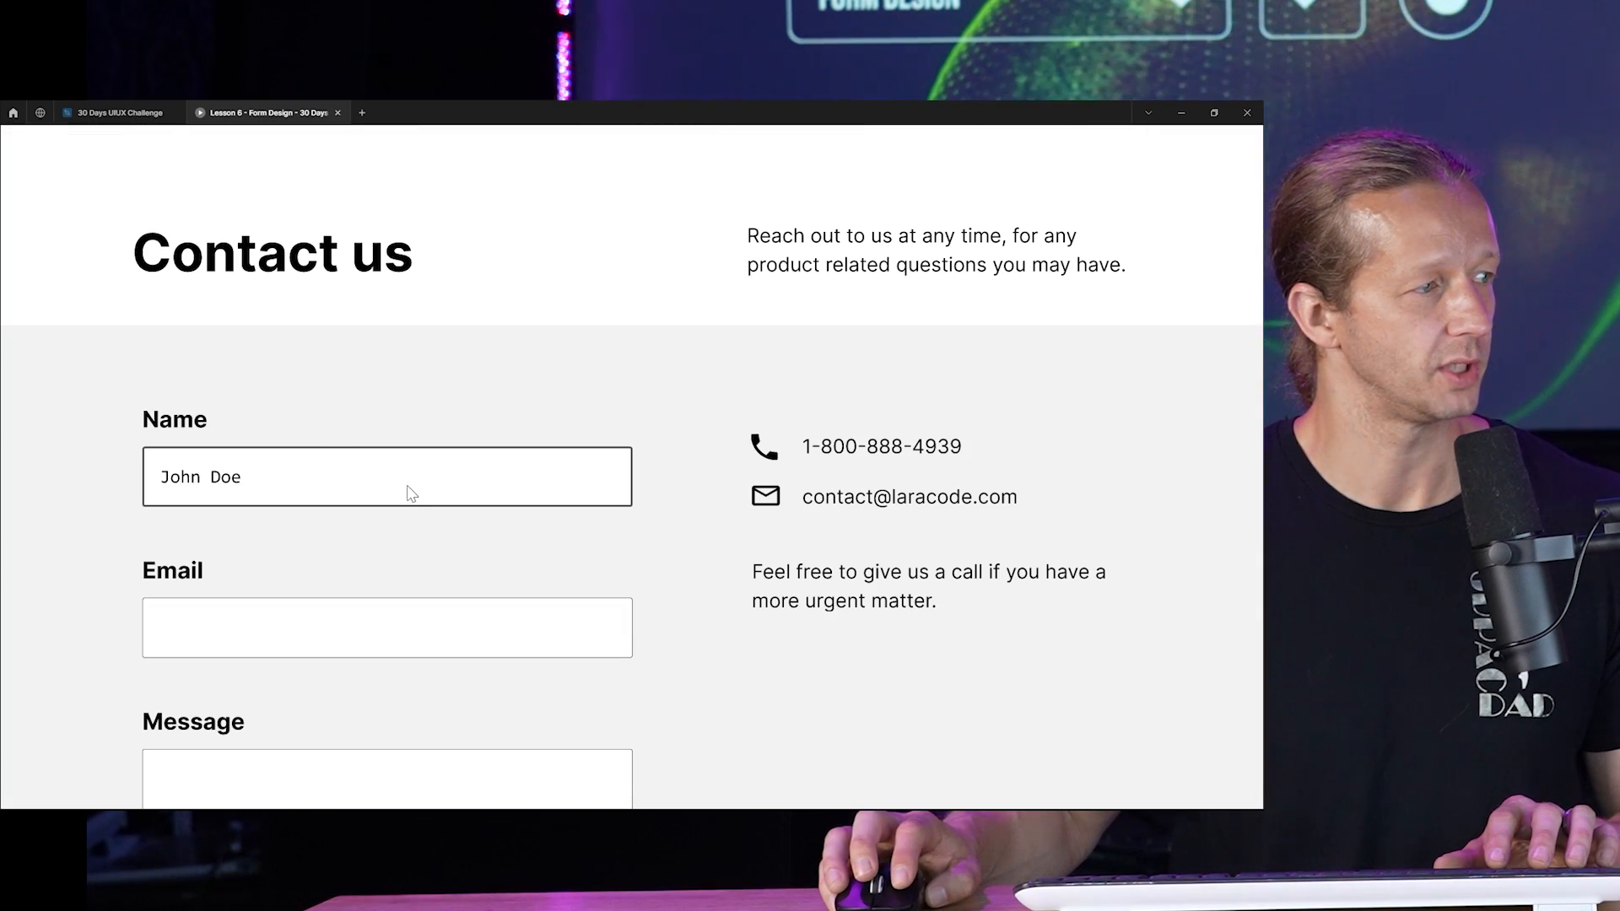
left_click(365, 483)
left_click(282, 483)
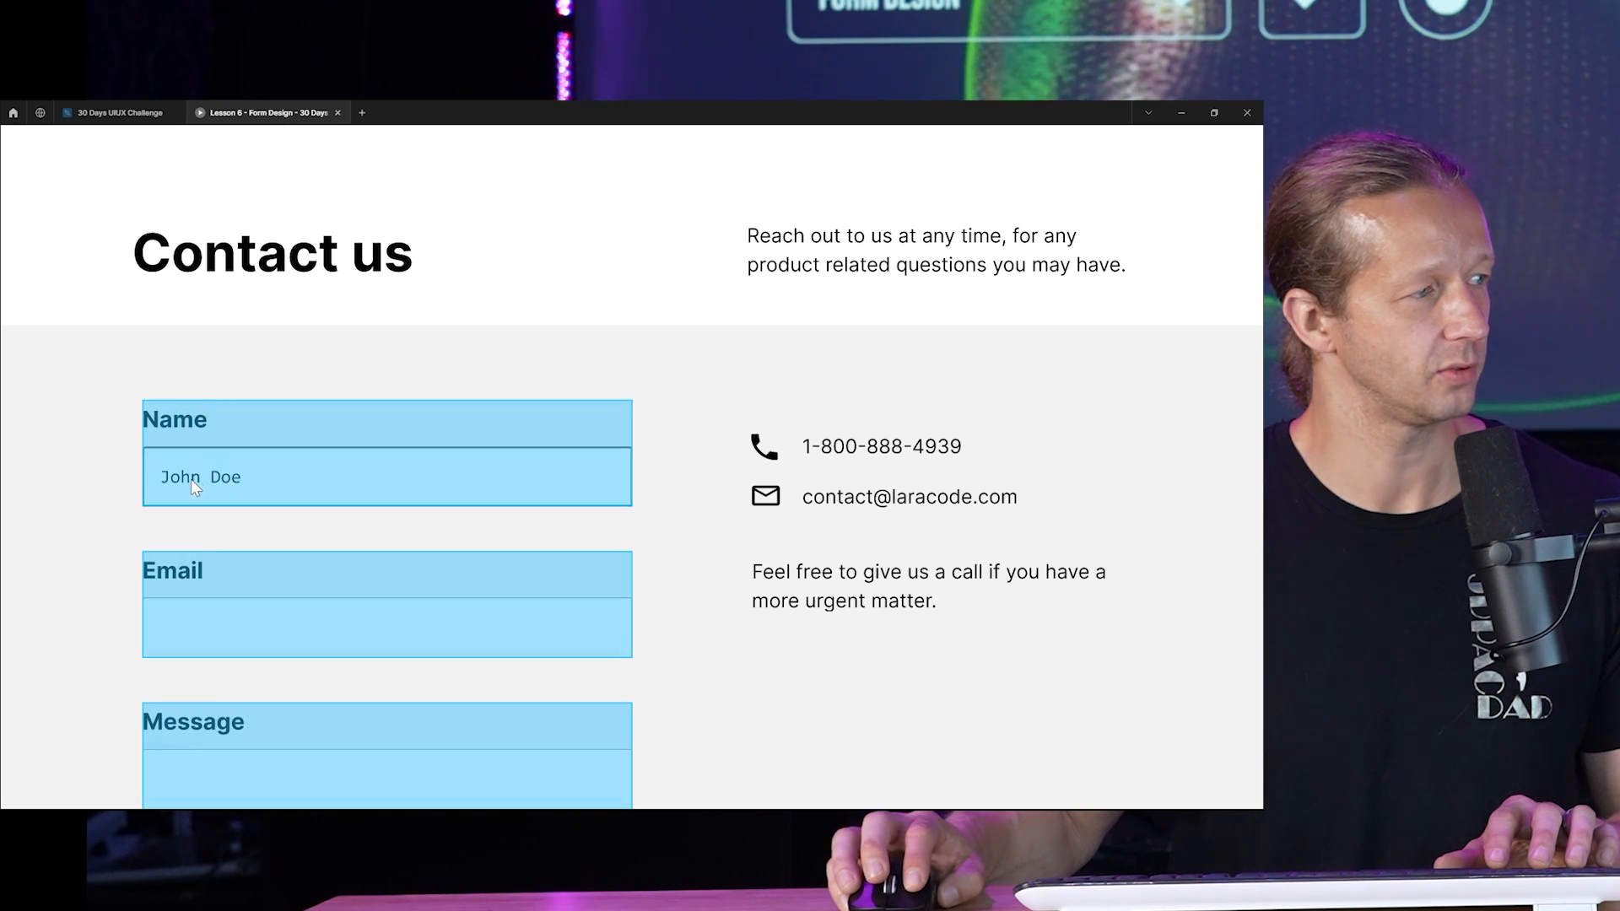
Test how the Email and Name fields respond to clicks in the Contact us prototype.
left_click(248, 621)
left_click(246, 624)
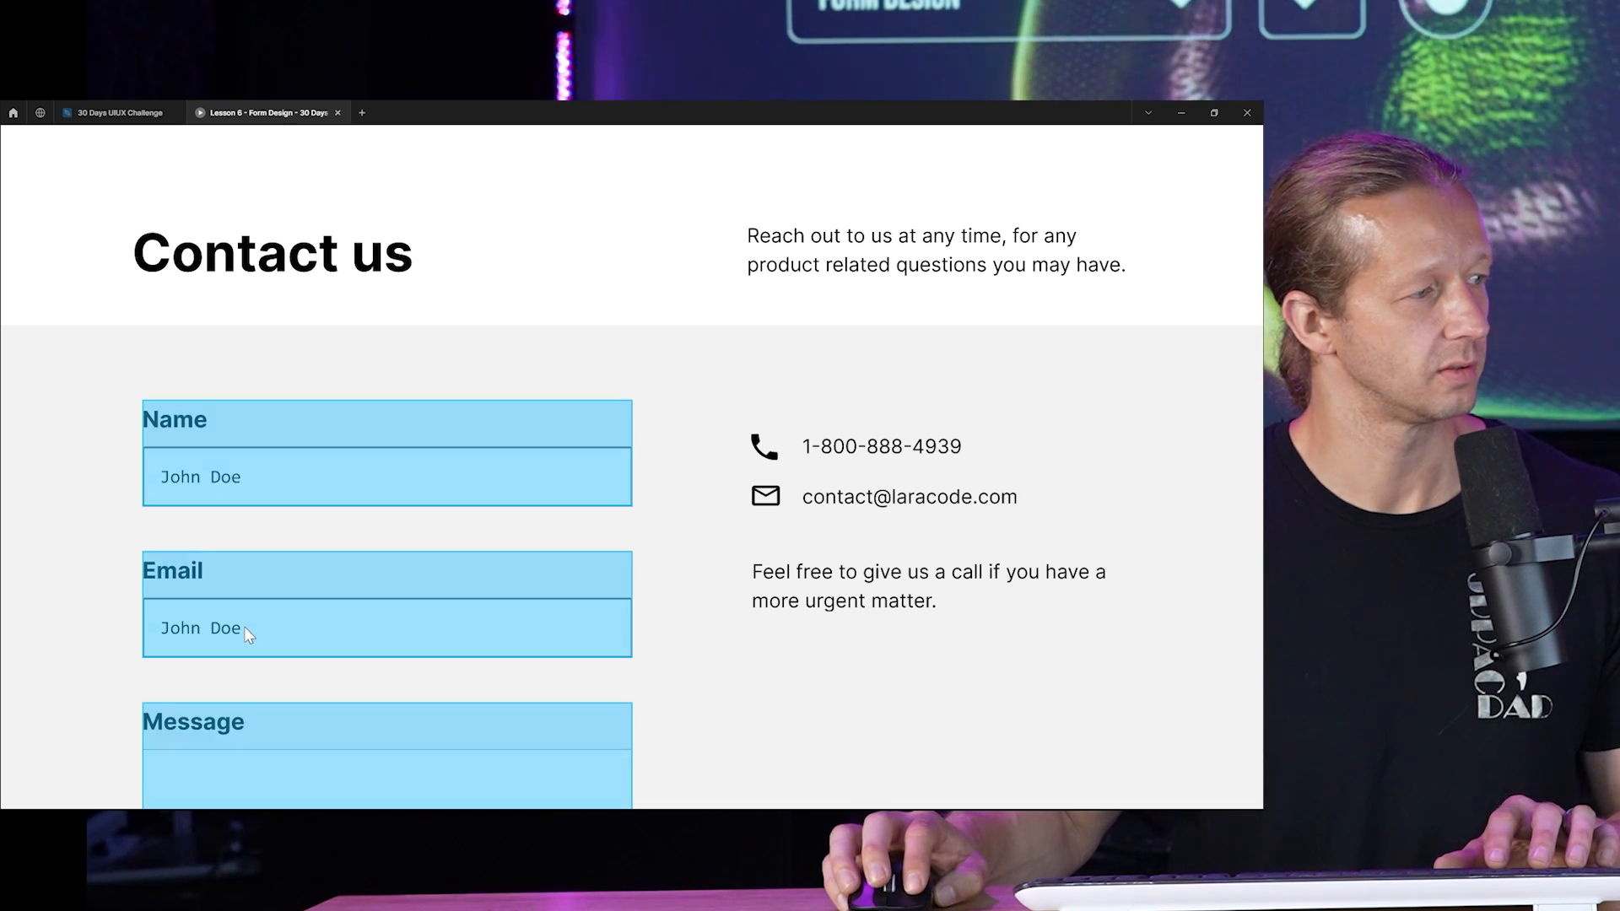
scroll(326, 759, "down", 4)
scroll(260, 506, "up", 4)
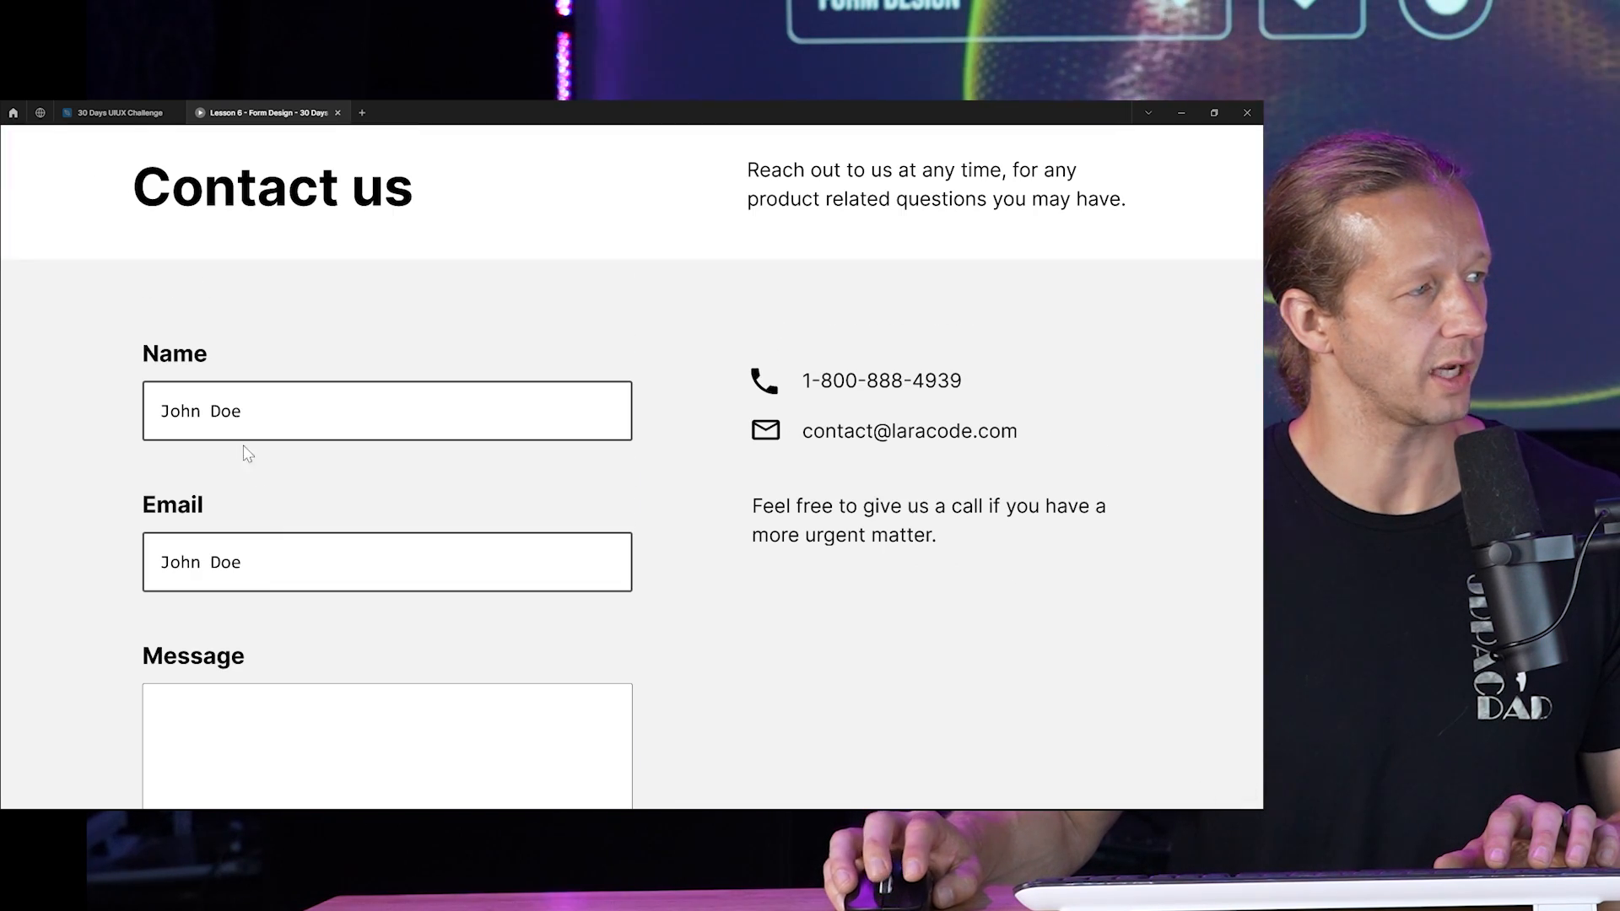
left_click(241, 401)
Return to the design file and remove the click interaction to Frame 11 from the Textfield component's middle variant.
left_click(126, 118)
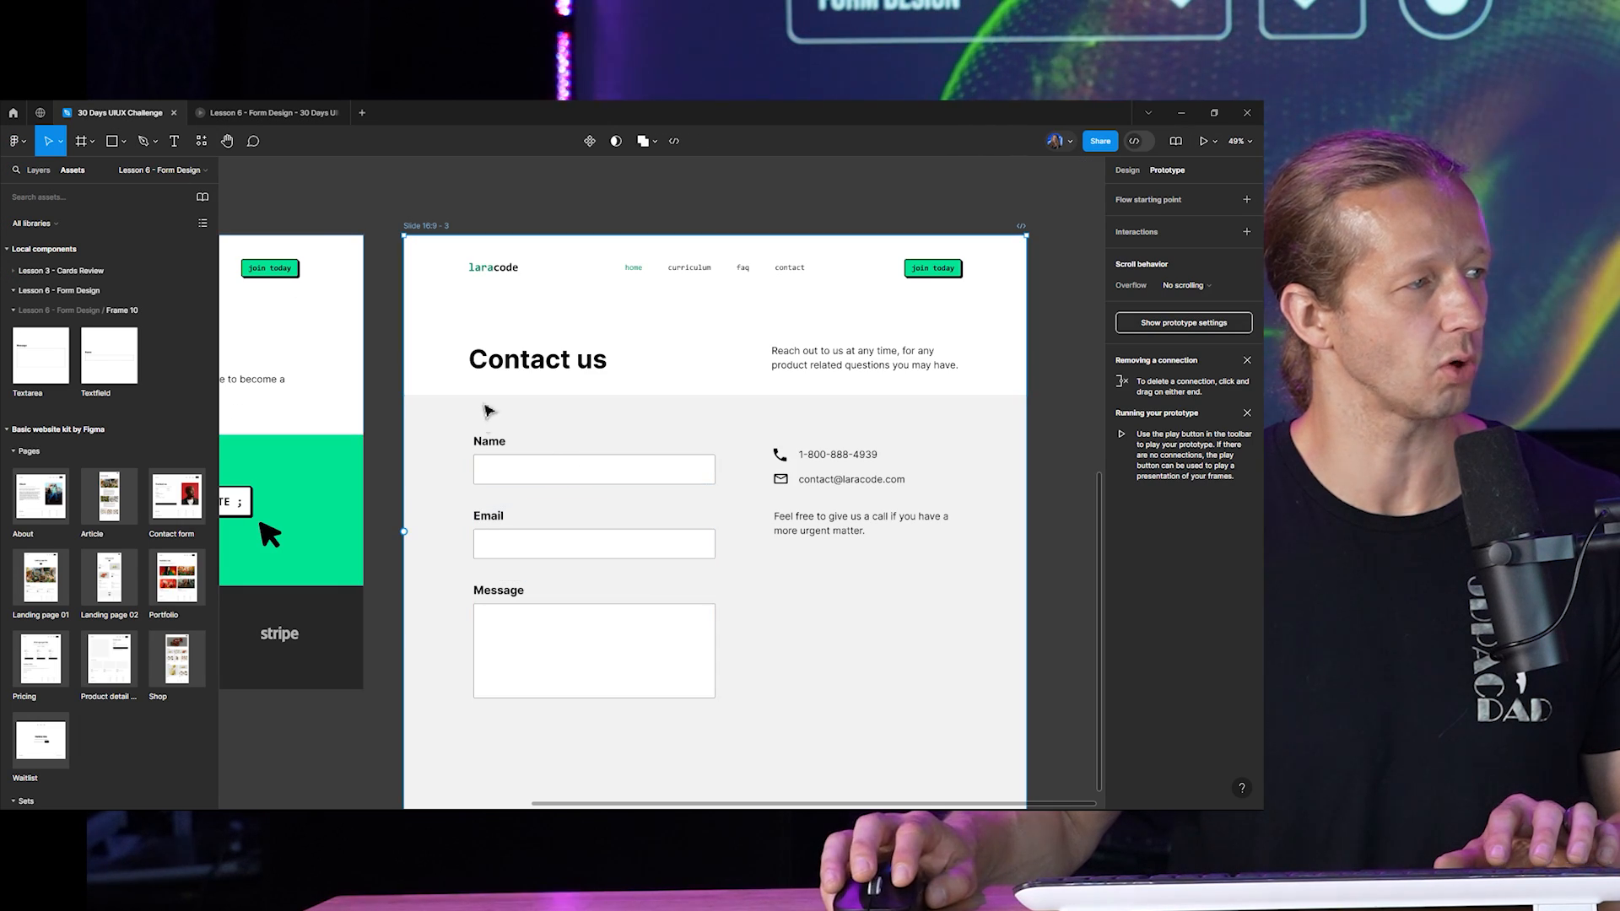
left_click(553, 202)
scroll(423, 380, "up", 10)
scroll(661, 477, "up", 5)
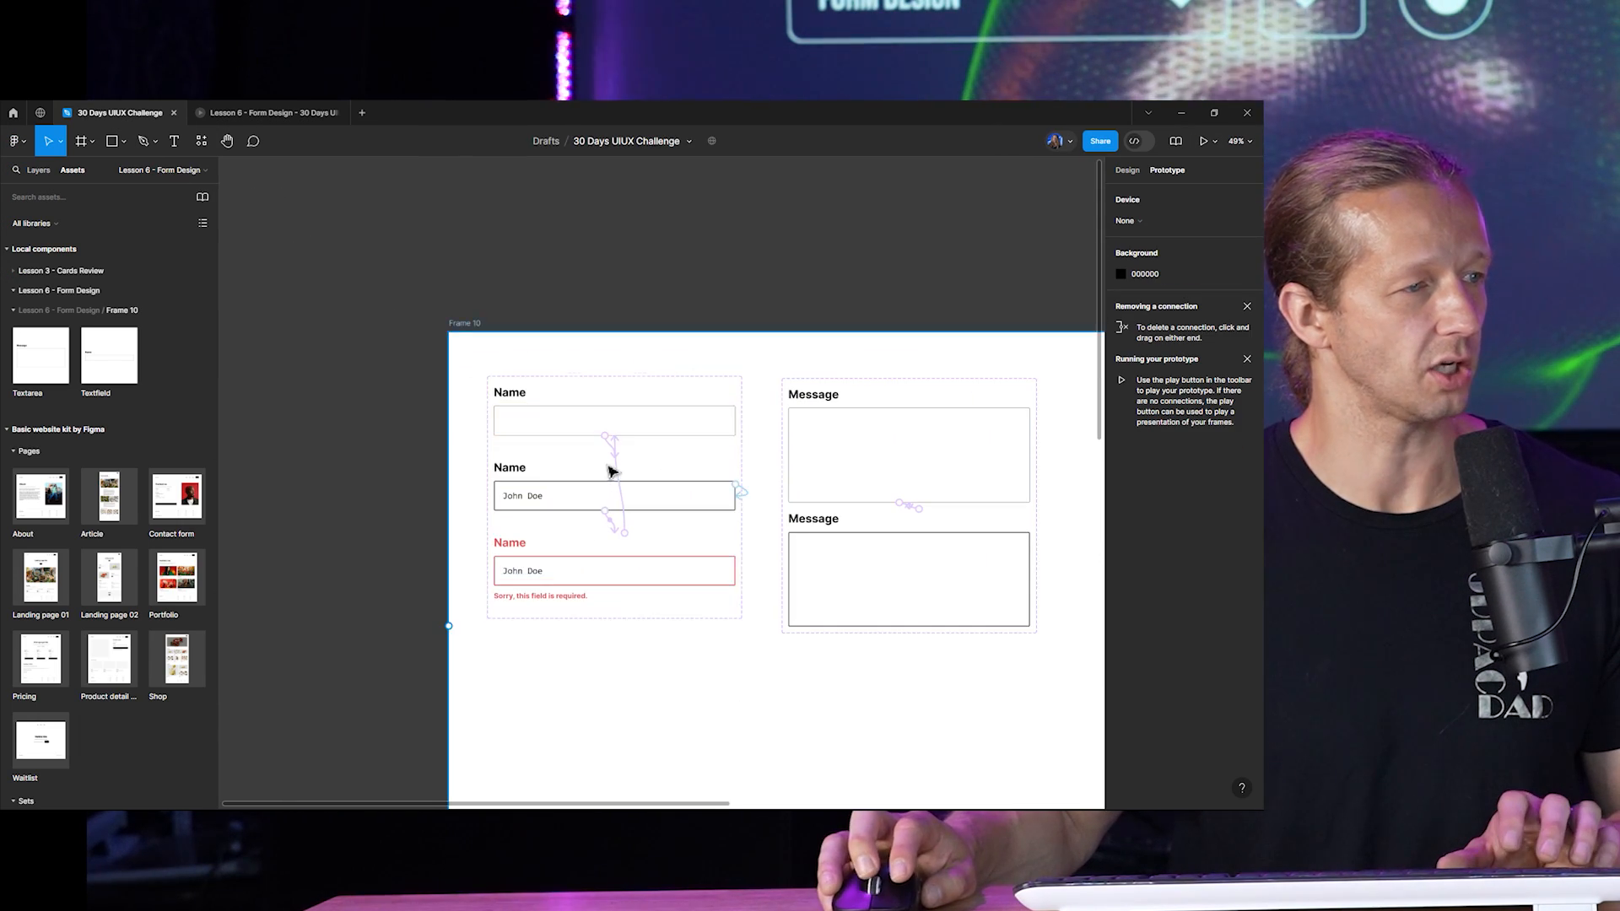
left_click(582, 463)
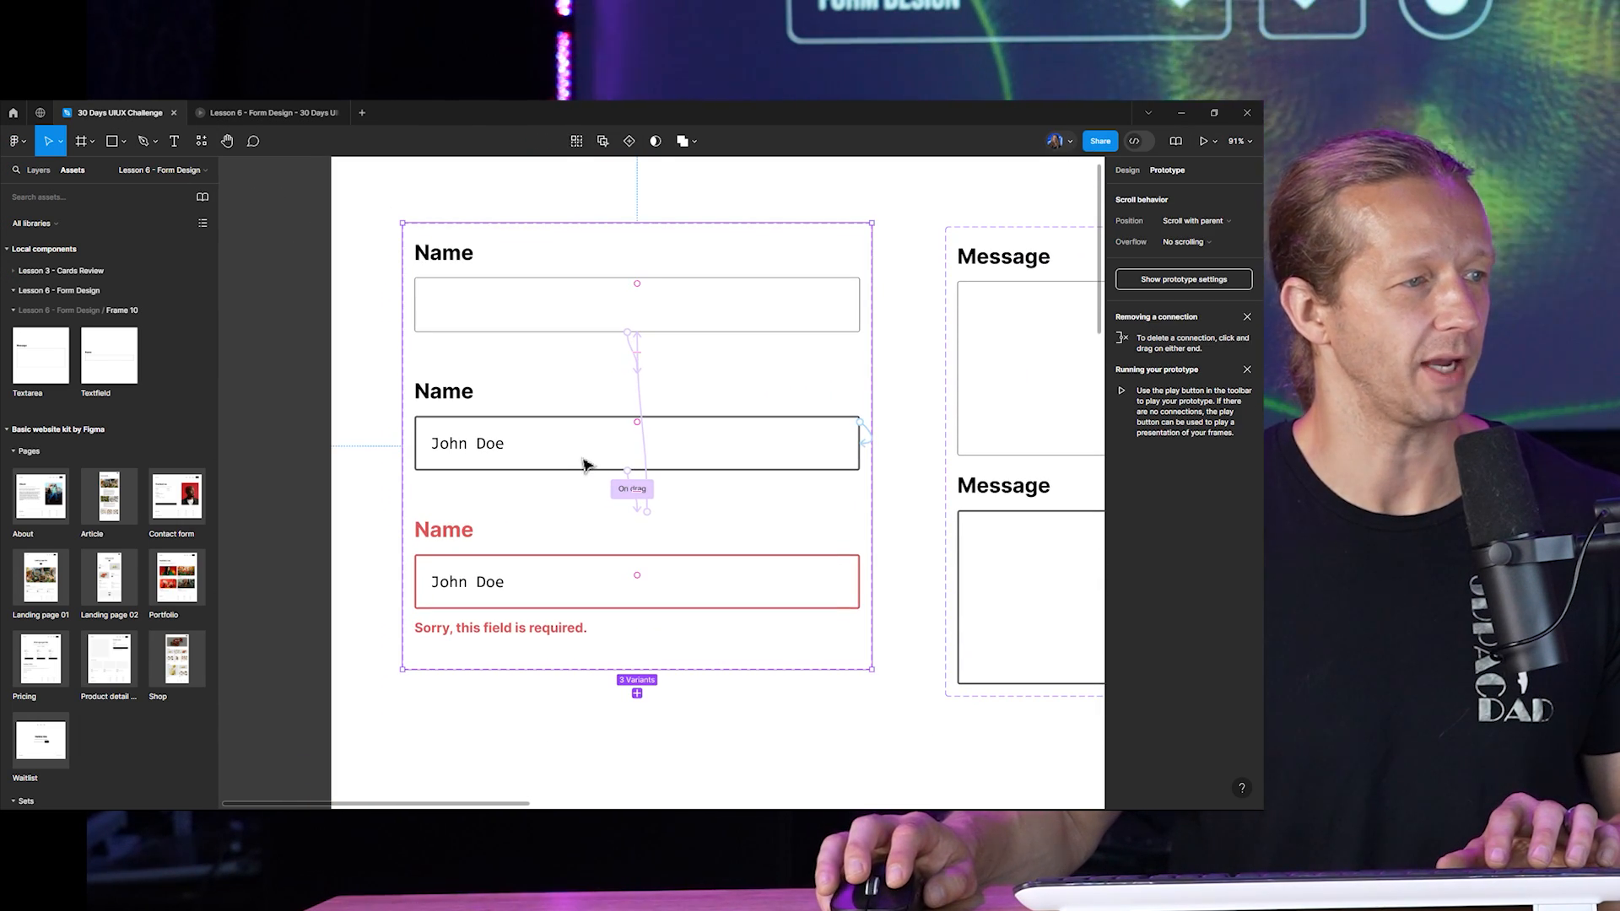
left_click(629, 494)
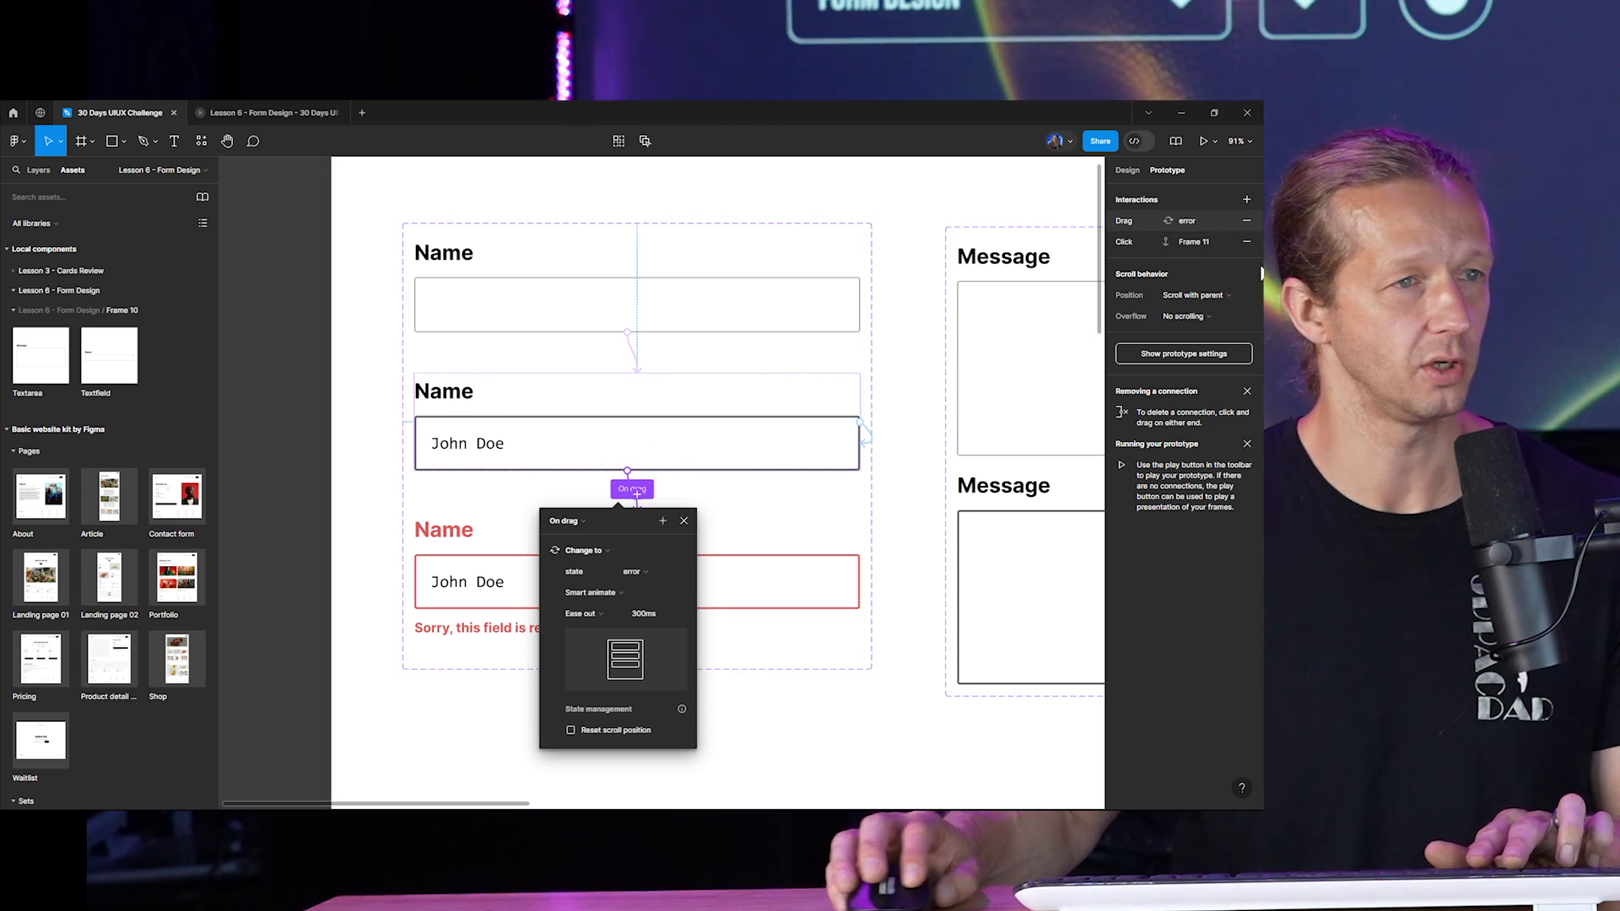
key("ctrl+alt+Return")
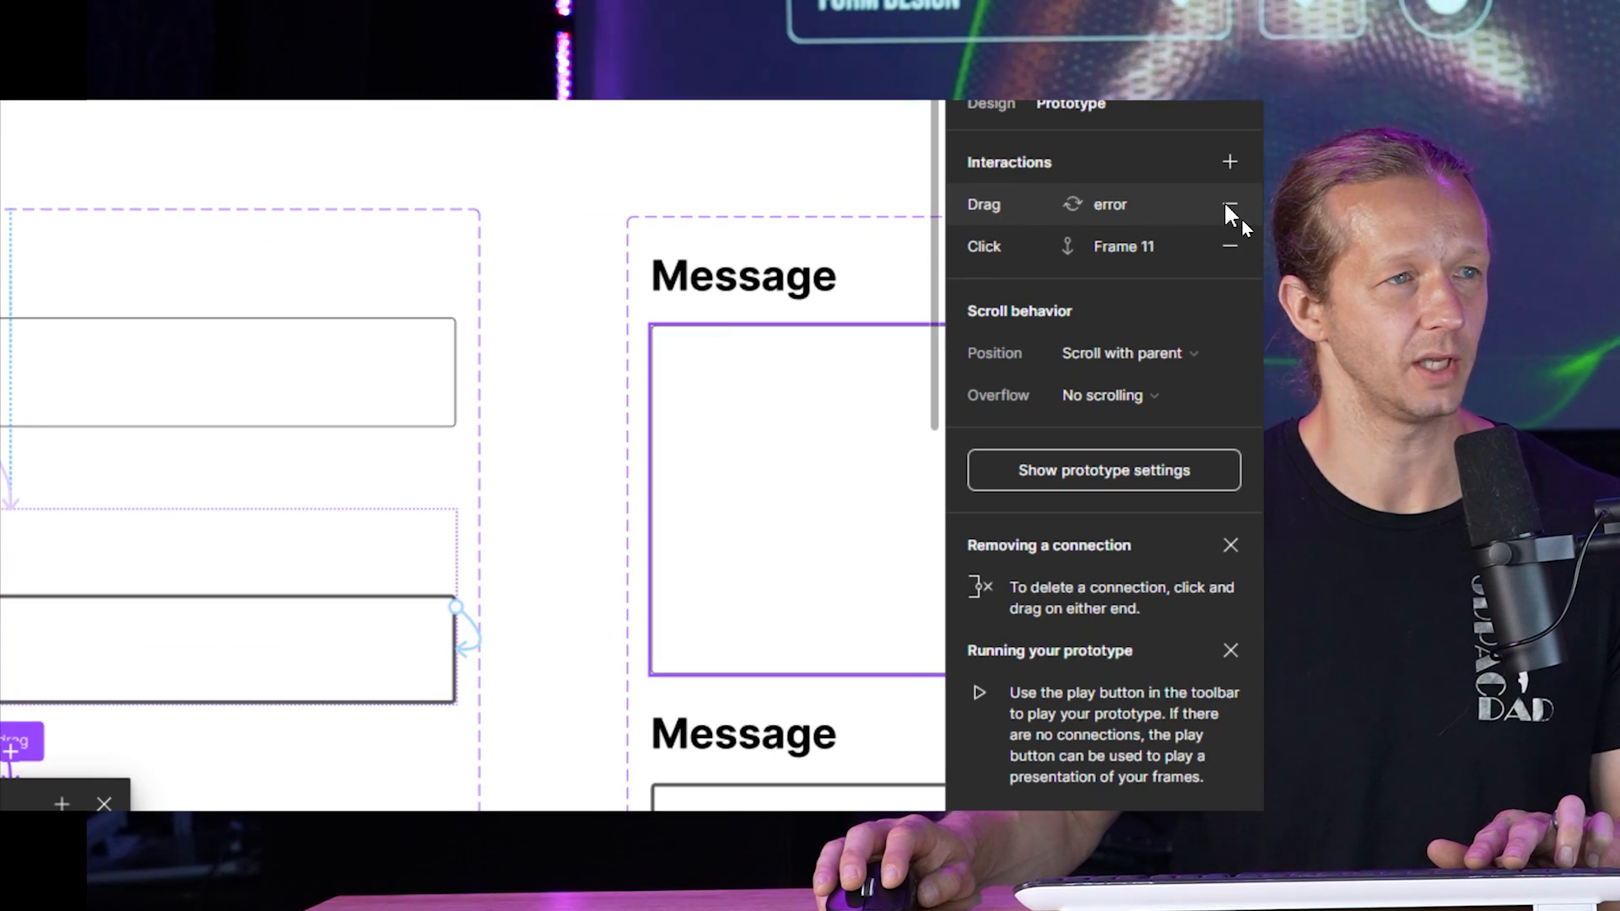
left_click(1229, 245)
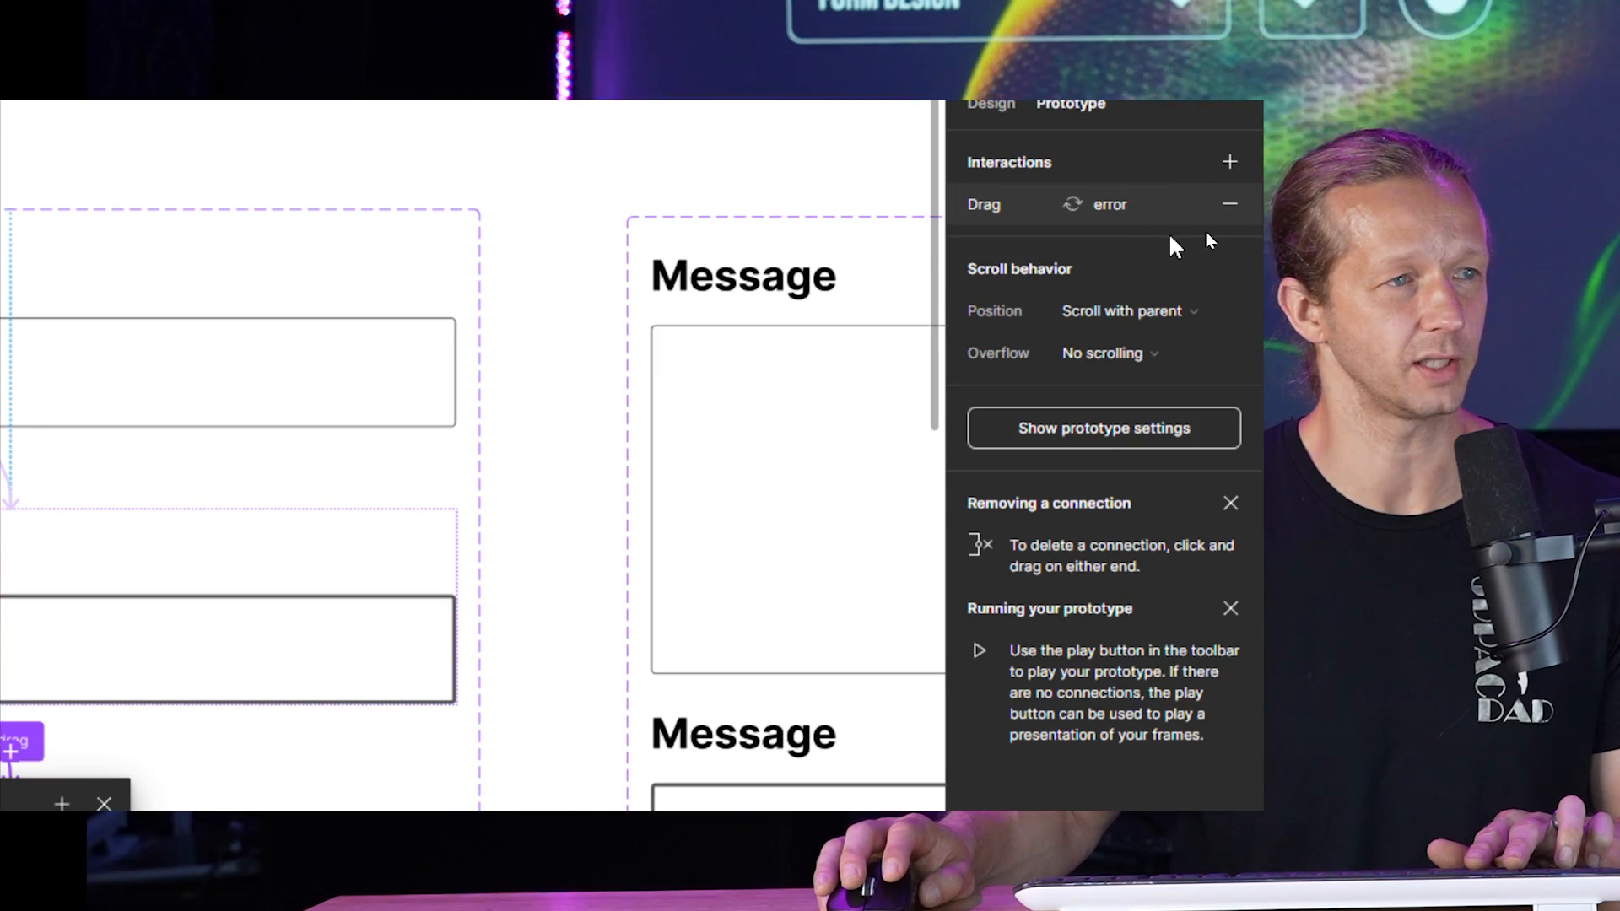
Change the trigger of the middle Textfield variant's Change to error interaction to On click.
left_click(1126, 220)
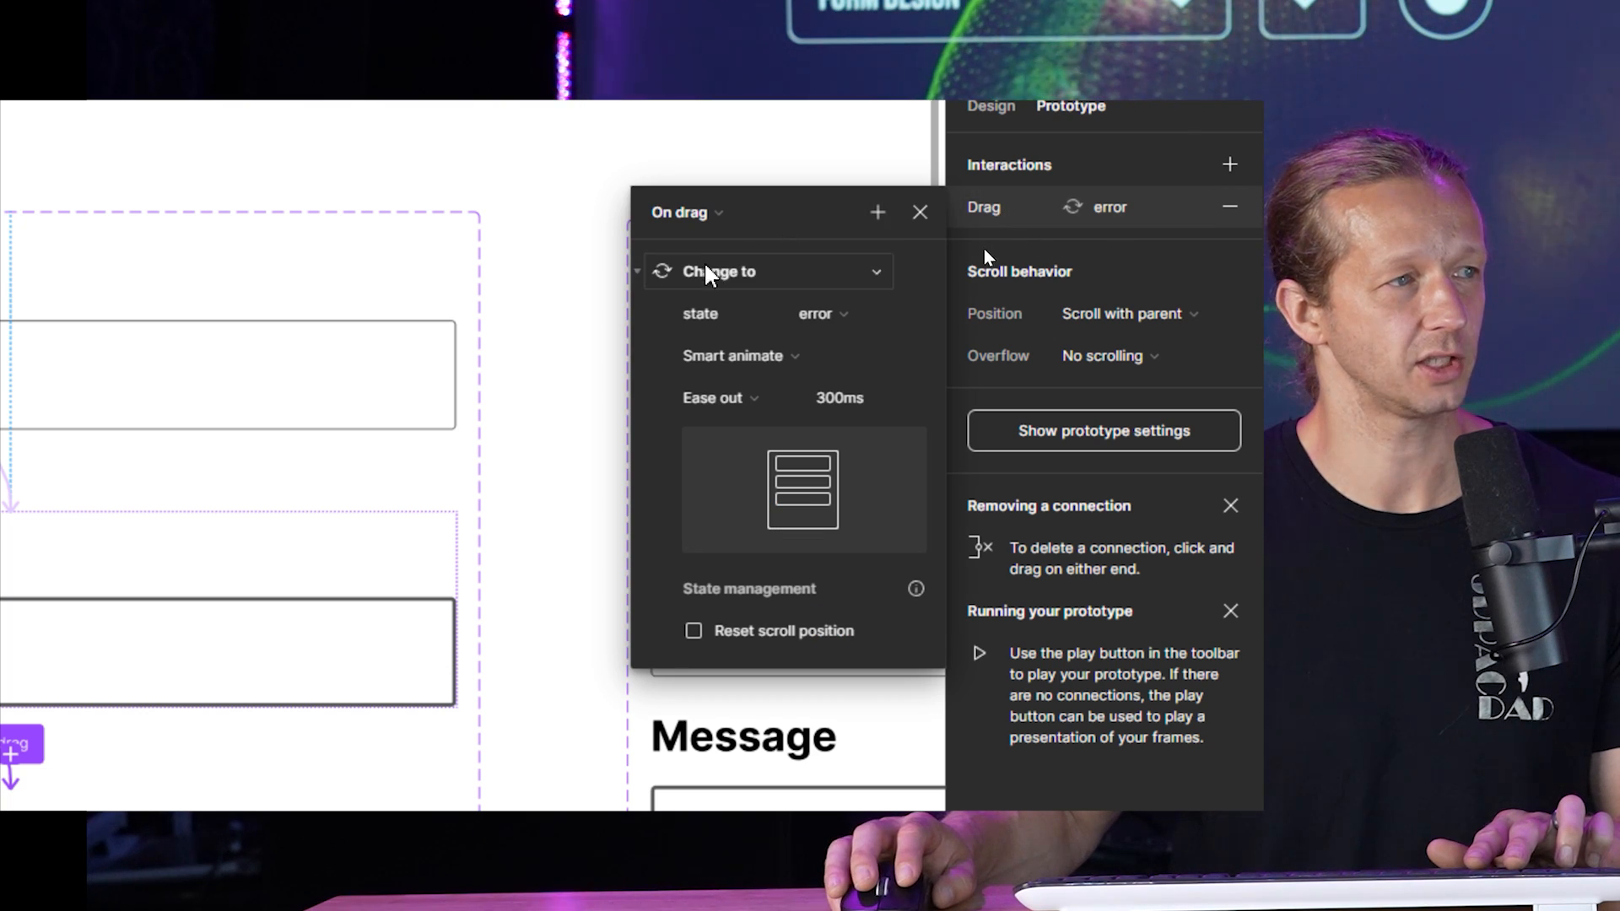
left_click(679, 216)
left_click(690, 193)
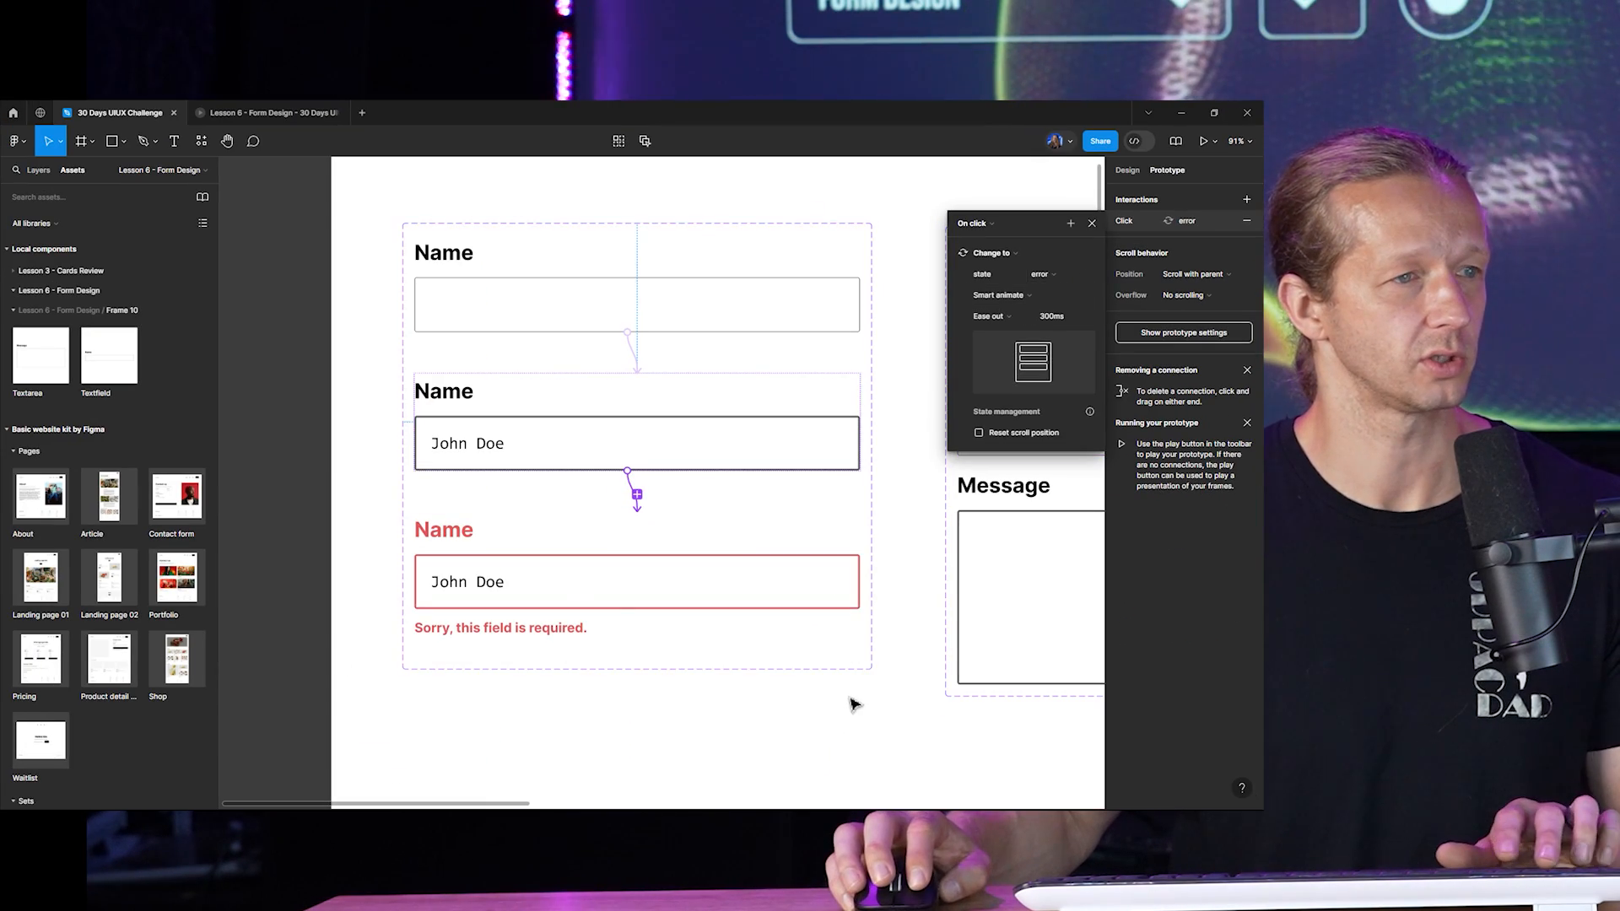
left_click(376, 538)
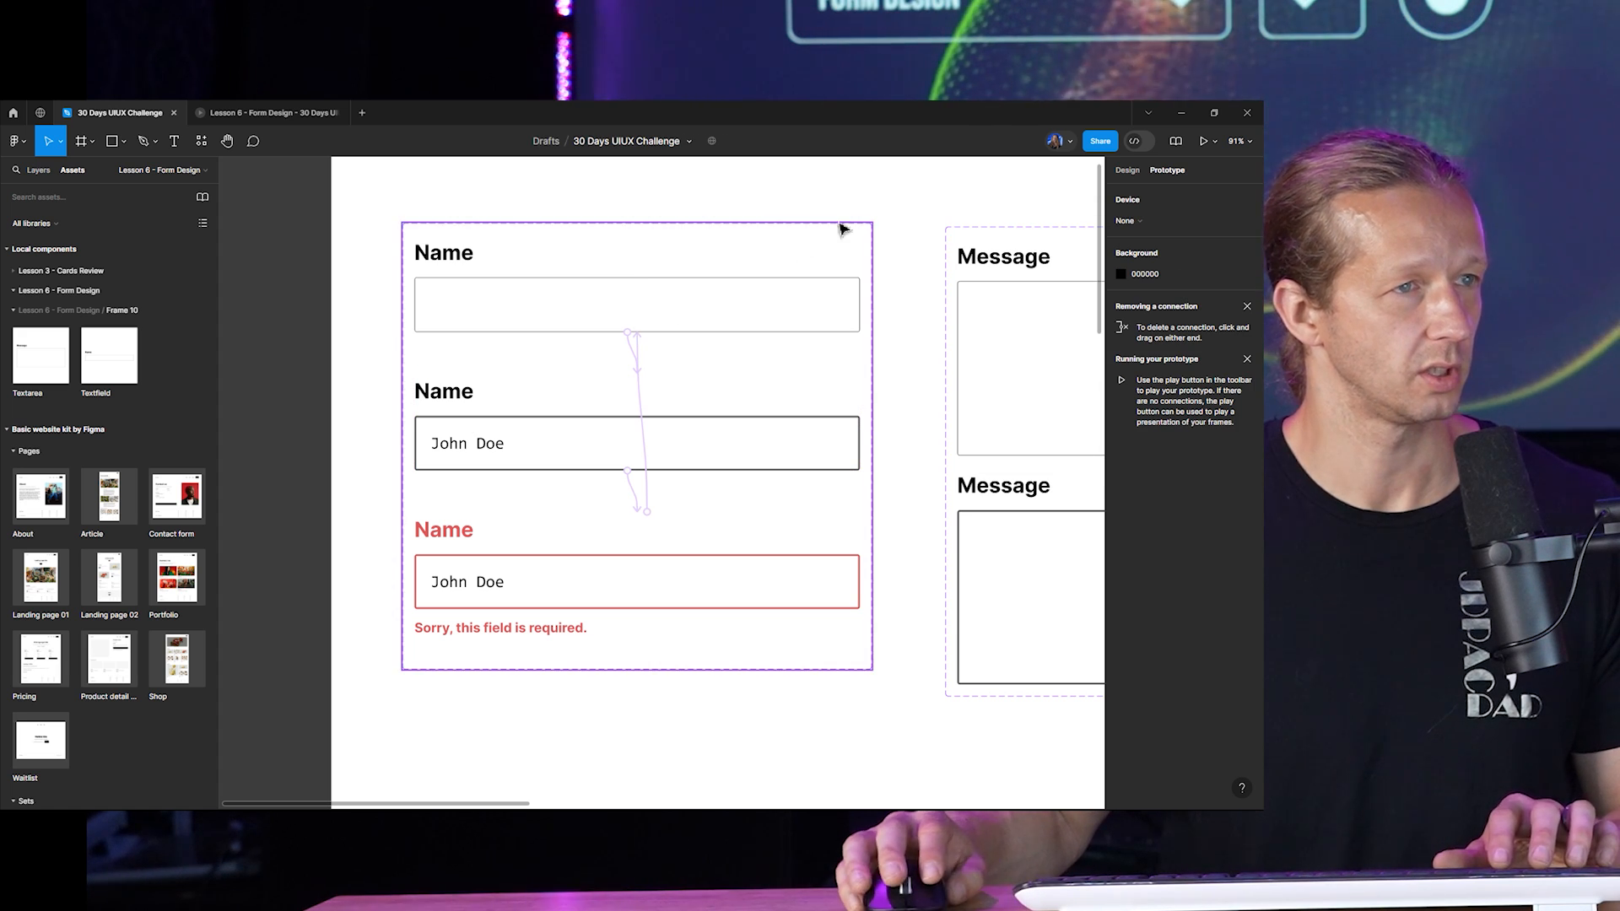
Test the Name and Email fields' click responses in the Contact us prototype again.
left_click(266, 112)
left_click(372, 417)
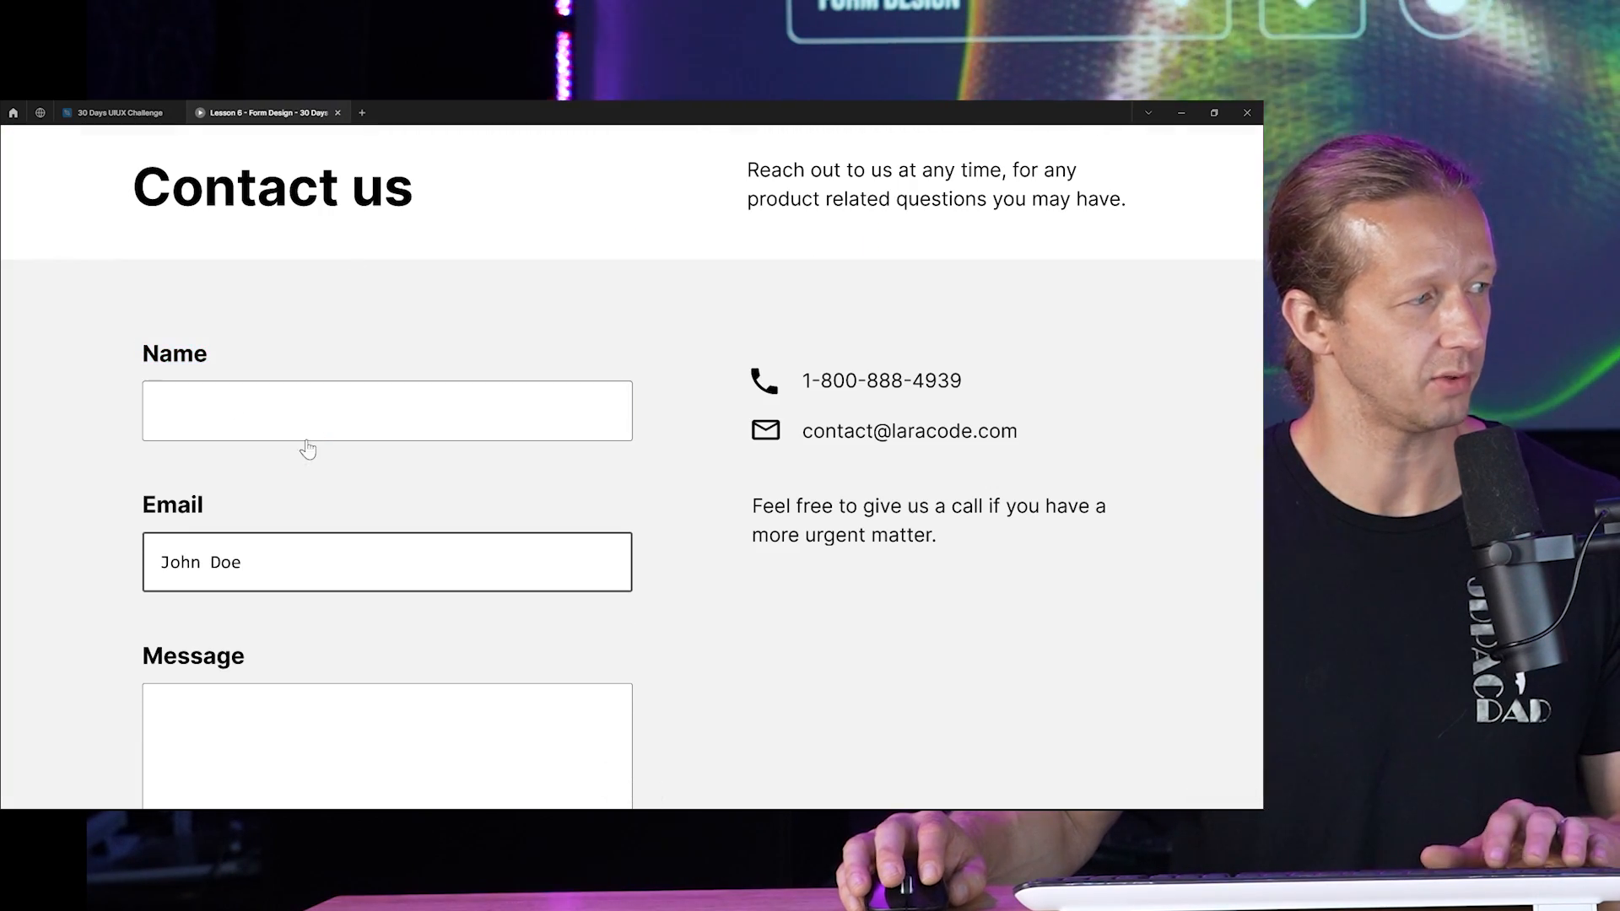
left_click(277, 570)
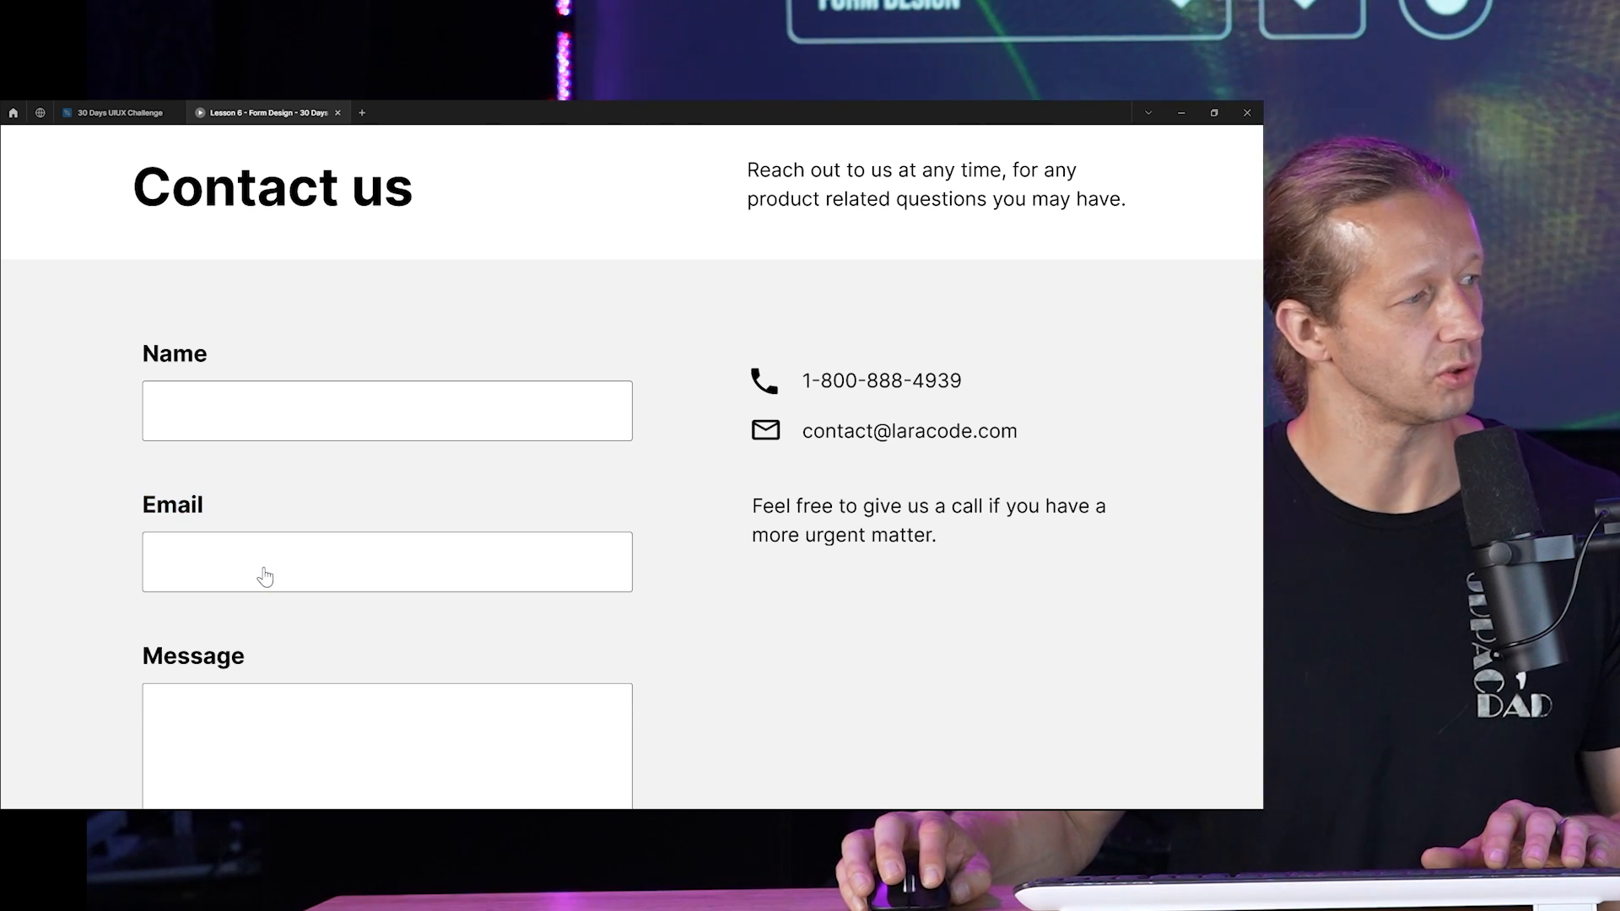
left_click(273, 576)
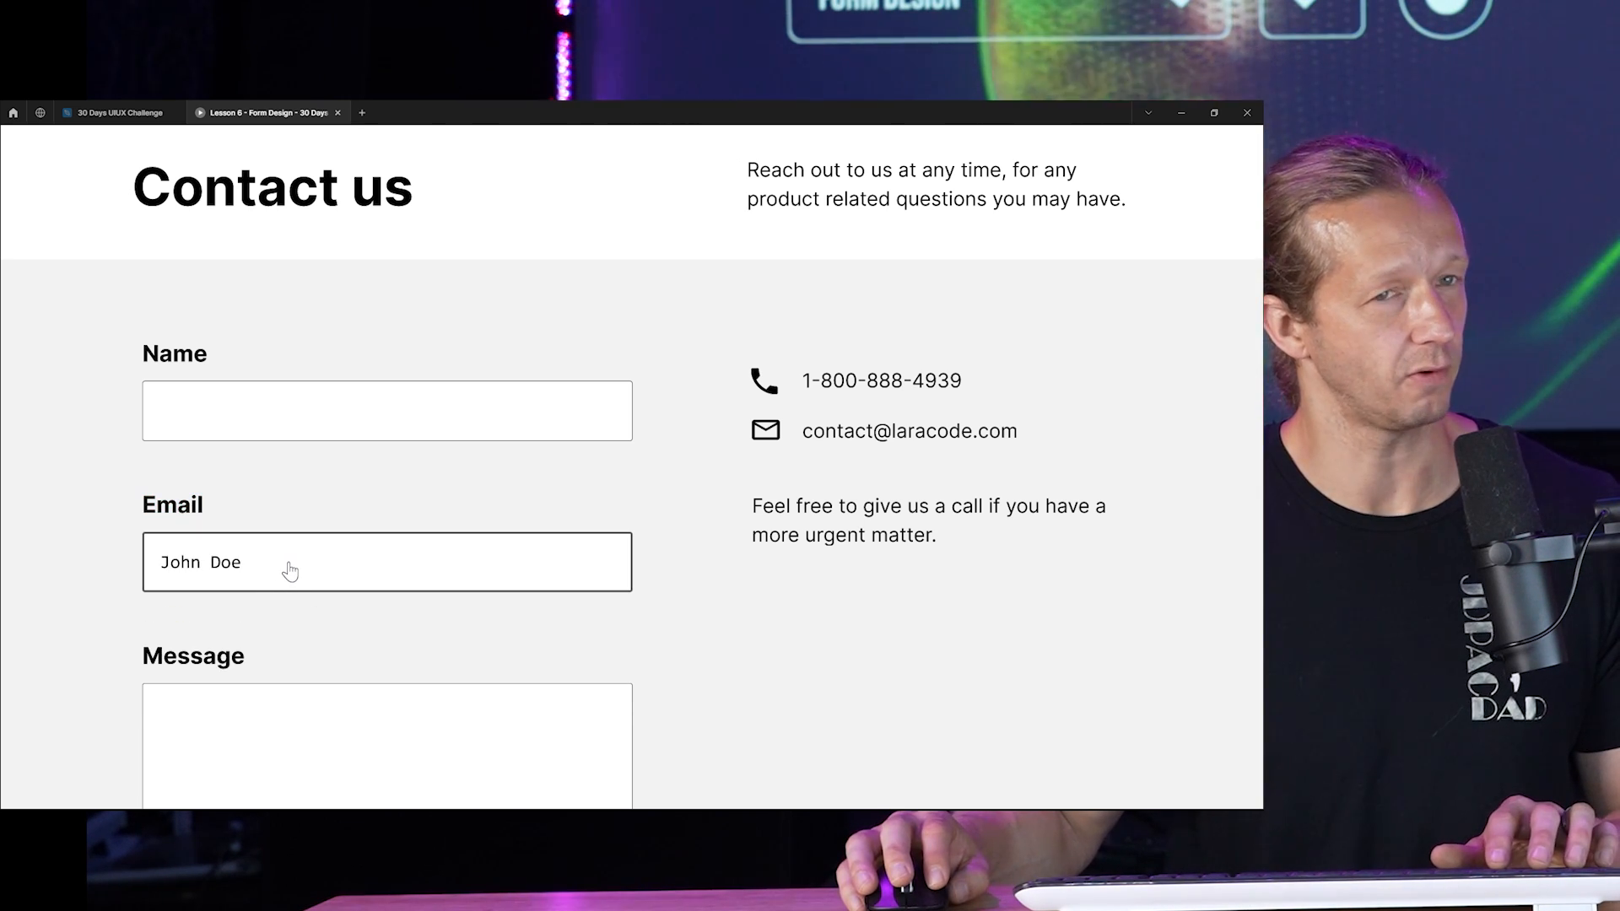
left_click(291, 571)
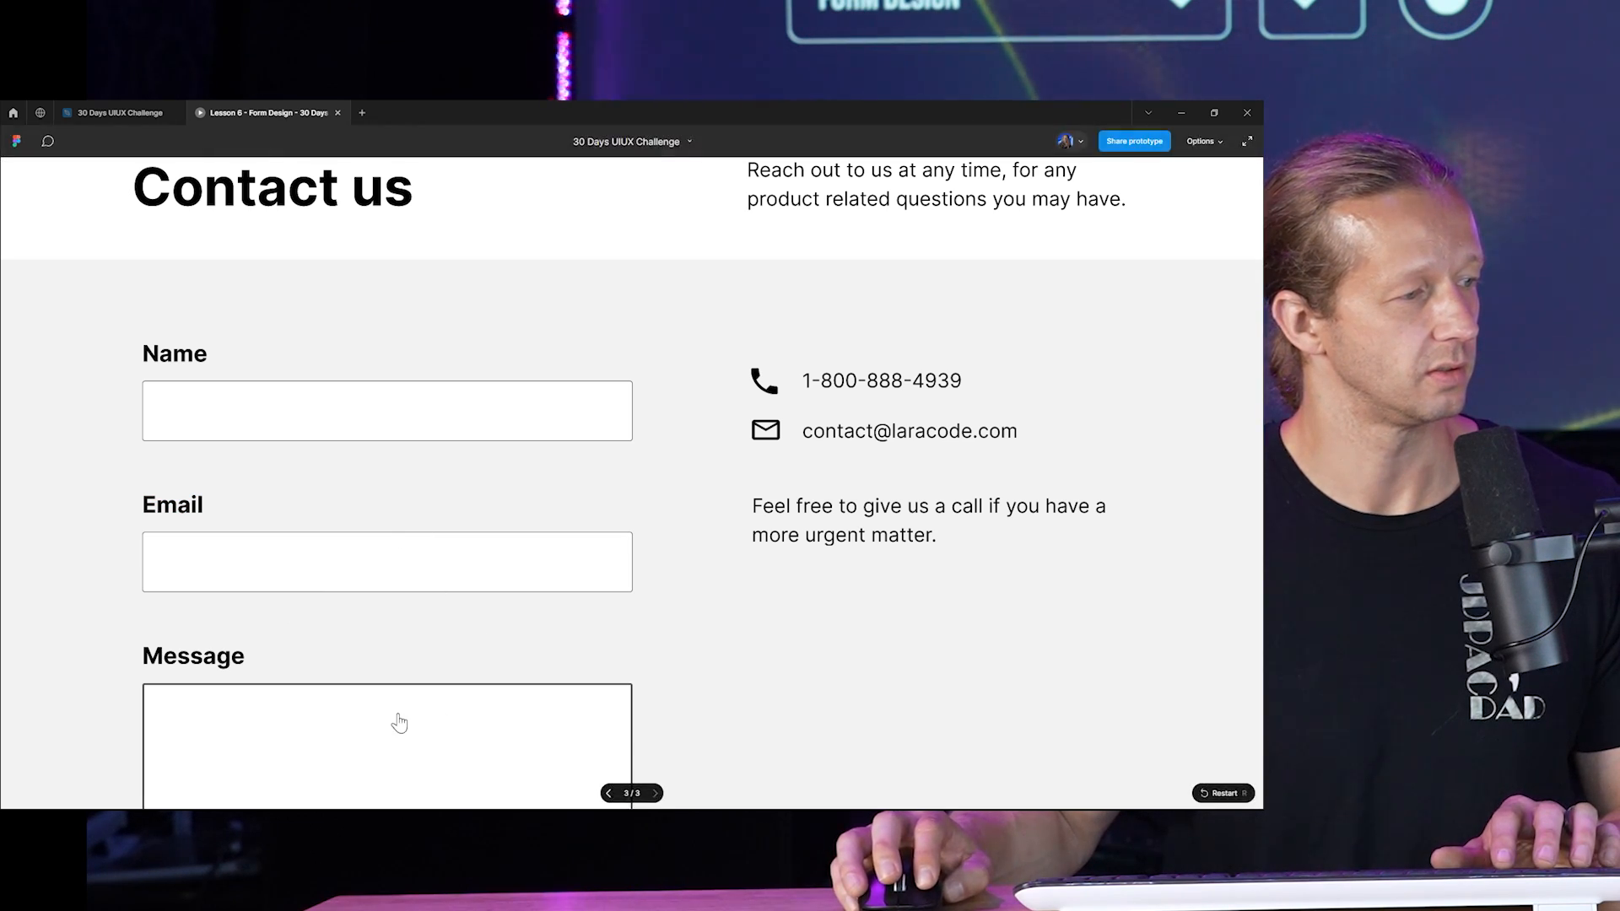
Go back to the design file, view the Lesson 6 - Form Design Challenge page and return to Lesson 6 - Form Design.
key("ctrl+Tab")
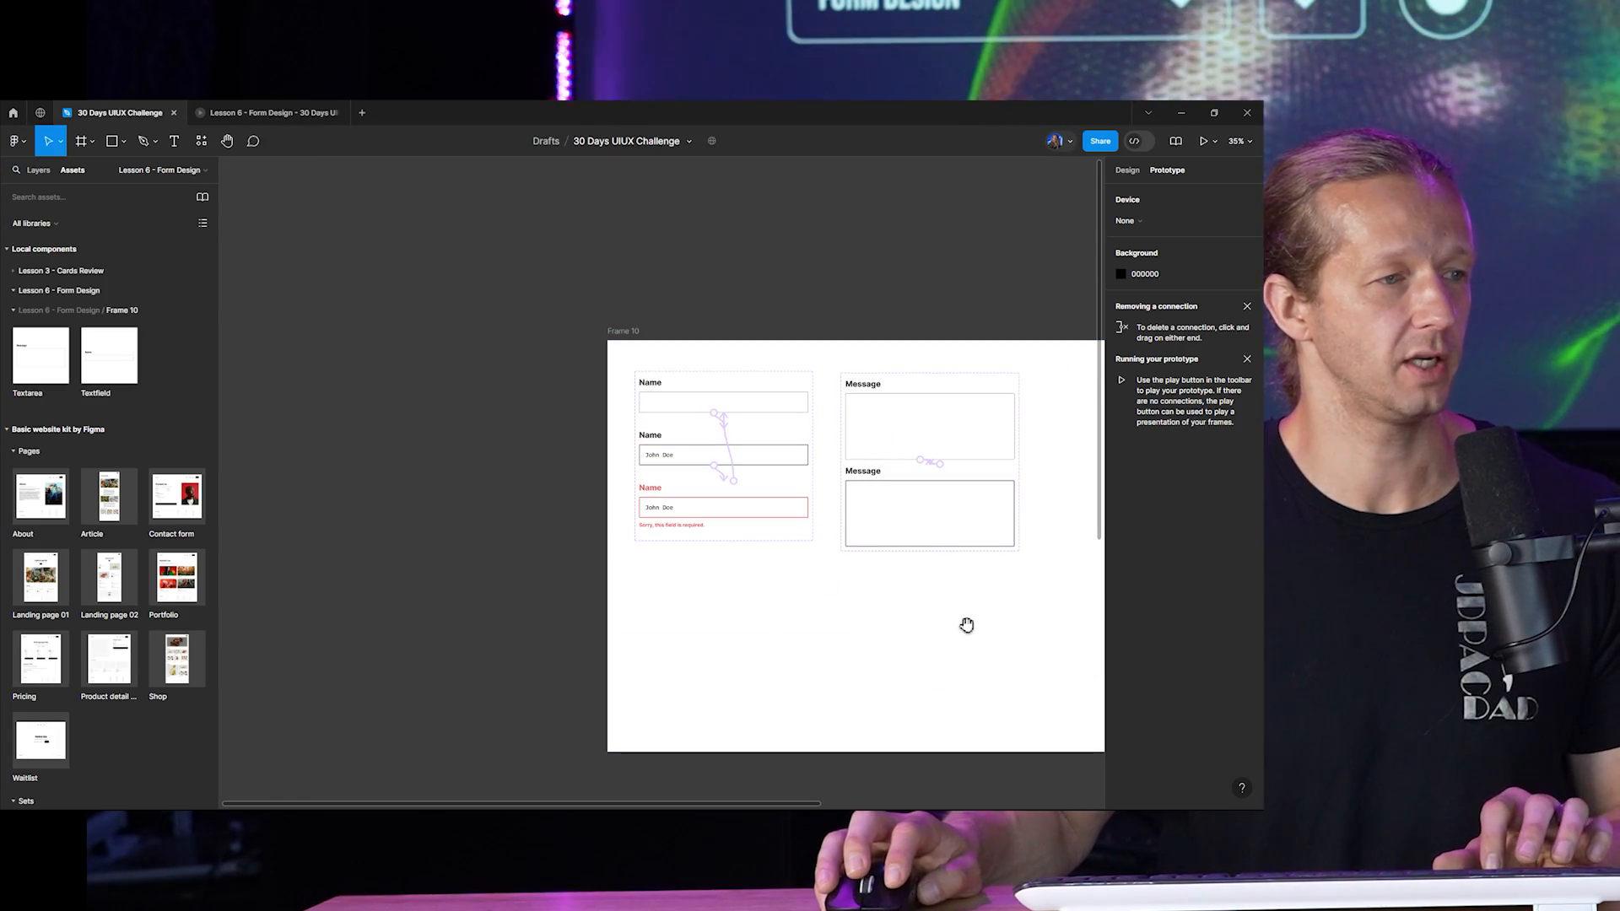
scroll(966, 625, "down", 10)
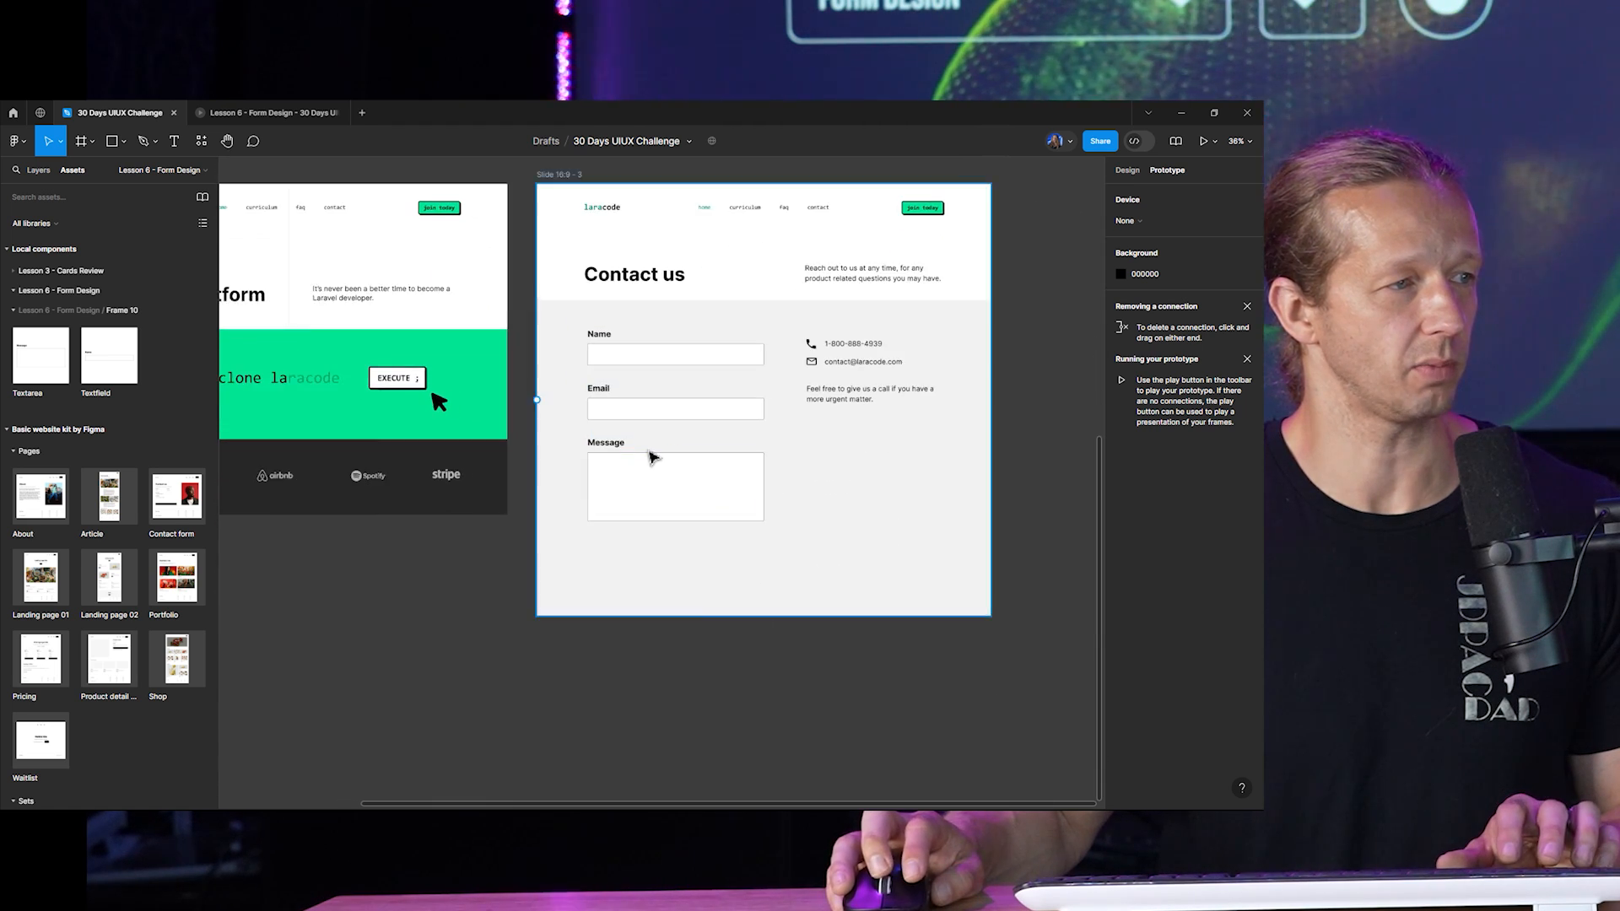
scroll(650, 457, "up", 3)
scroll(742, 402, "up", 1)
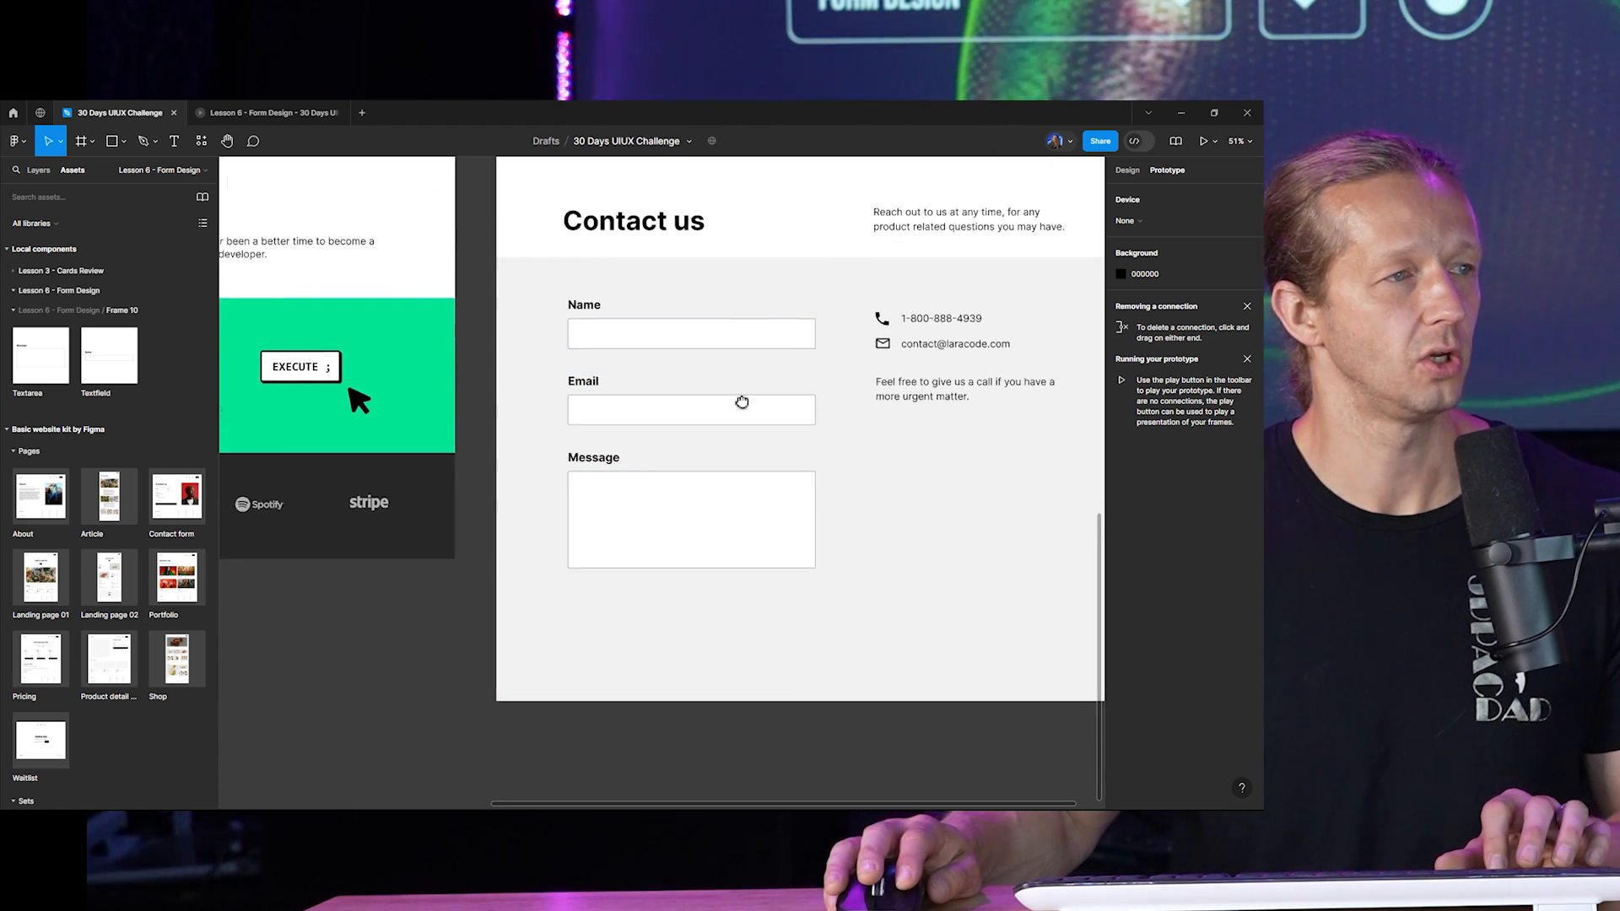
scroll(741, 401, "up", 2)
scroll(666, 488, "down", 1)
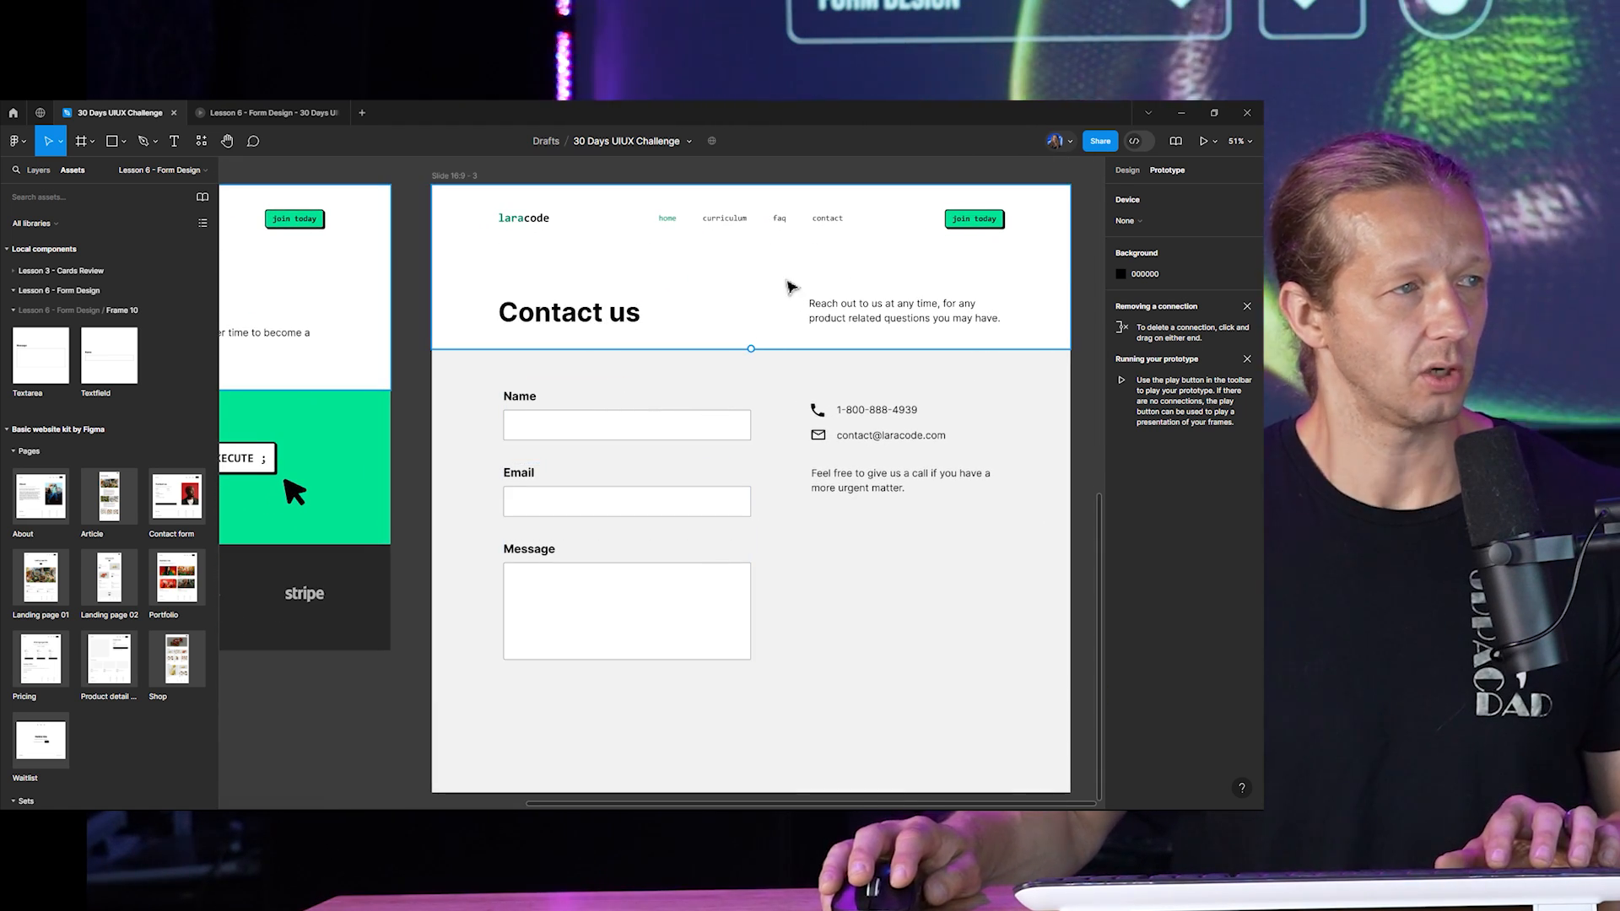
left_click(987, 231)
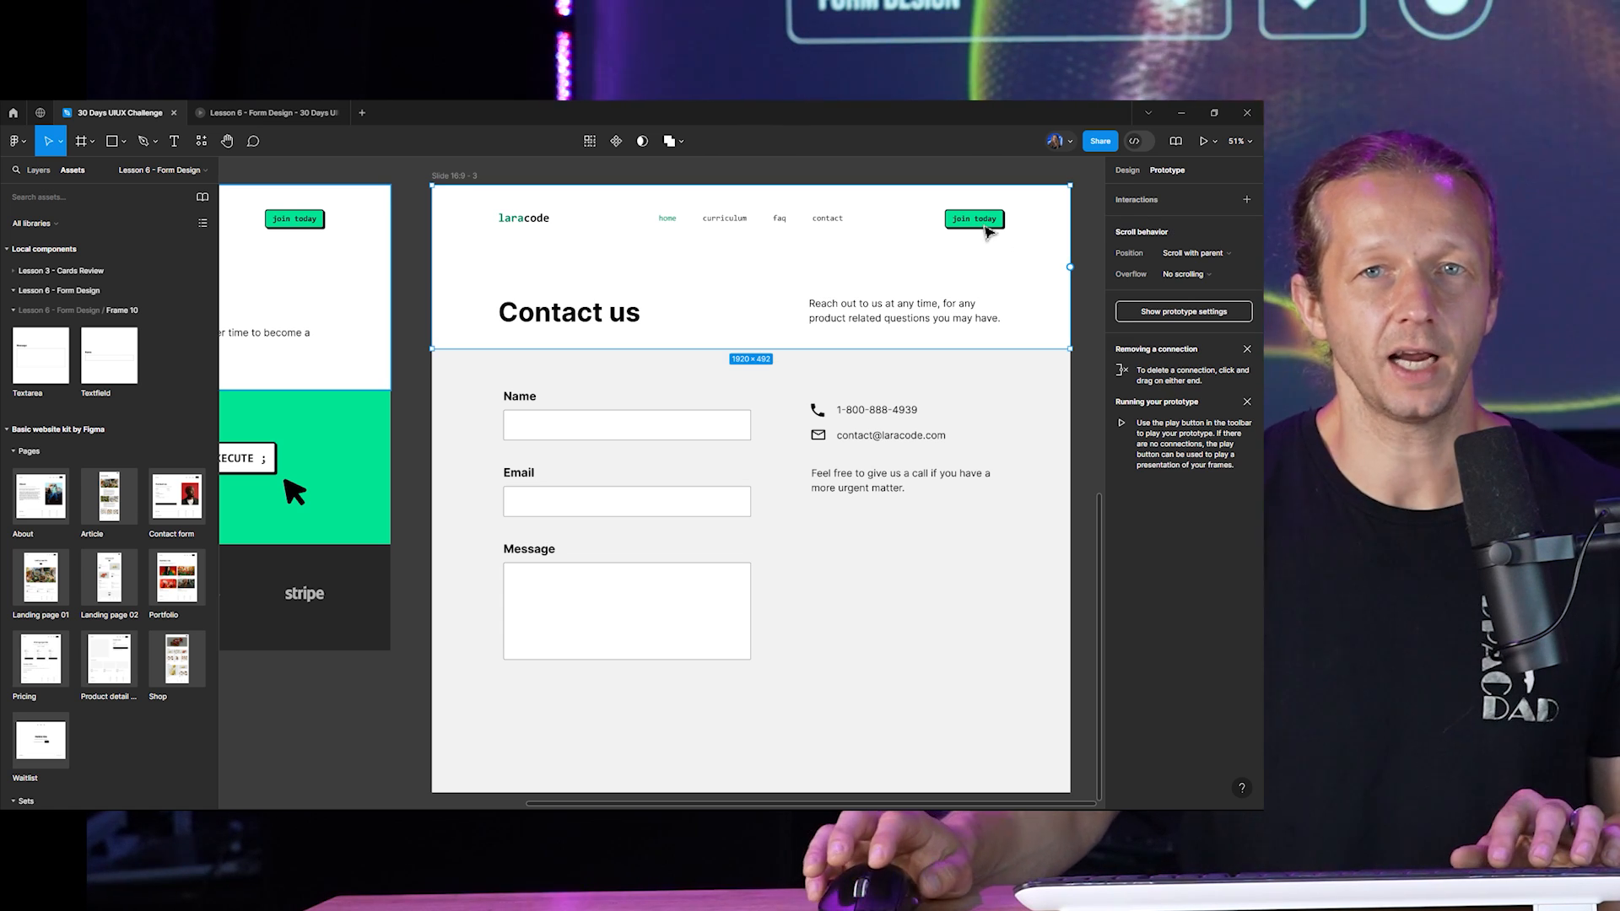
left_click(38, 170)
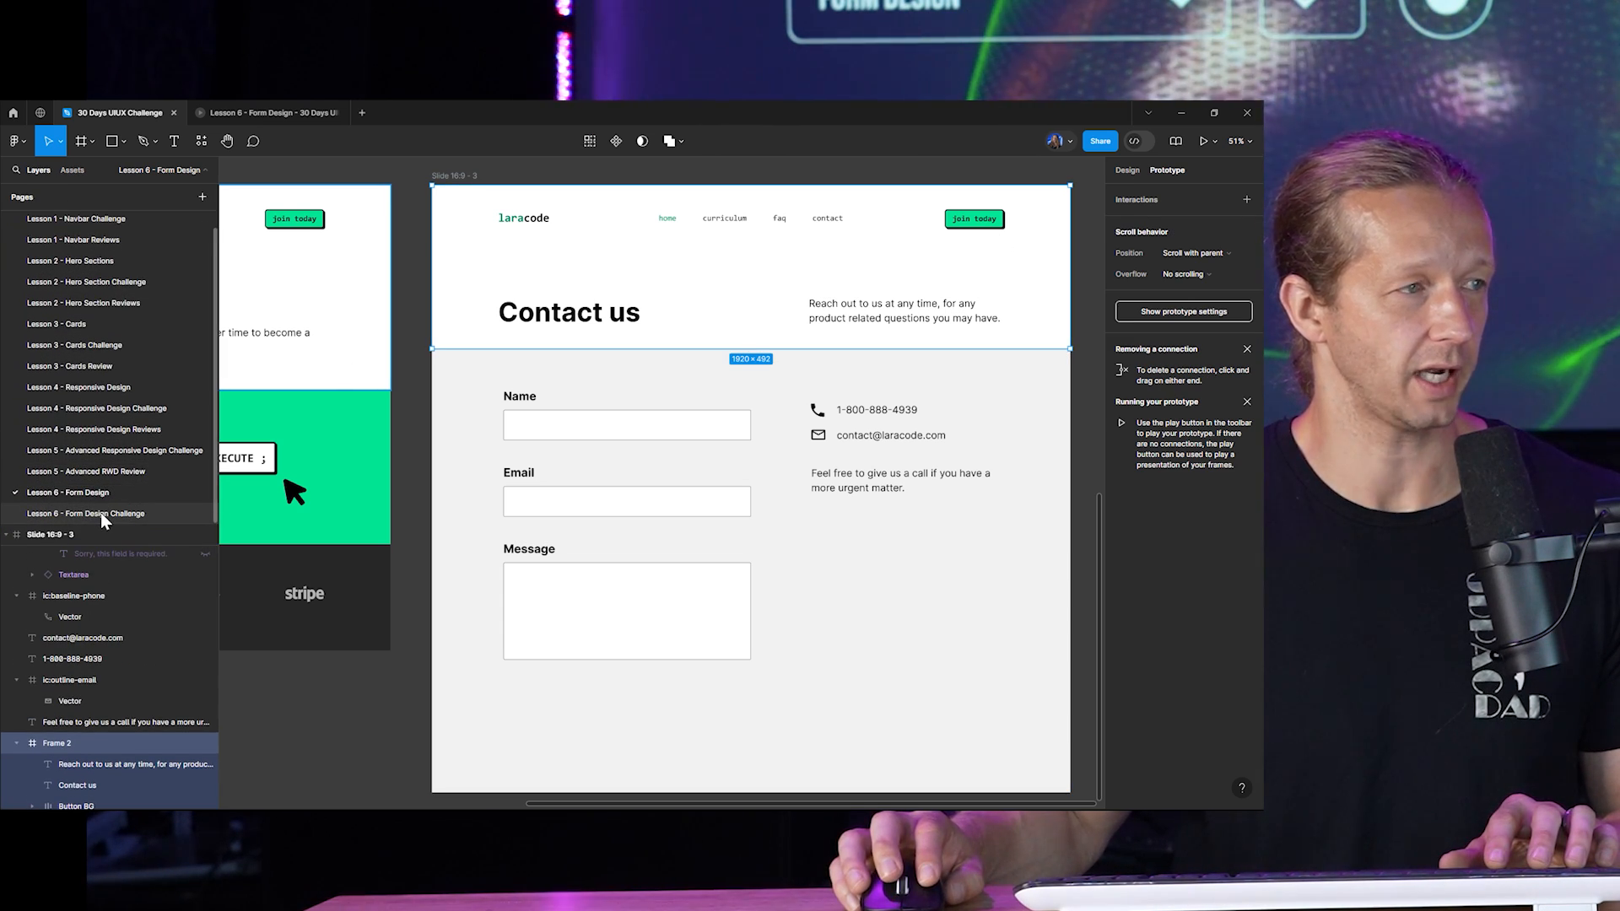
left_click(100, 513)
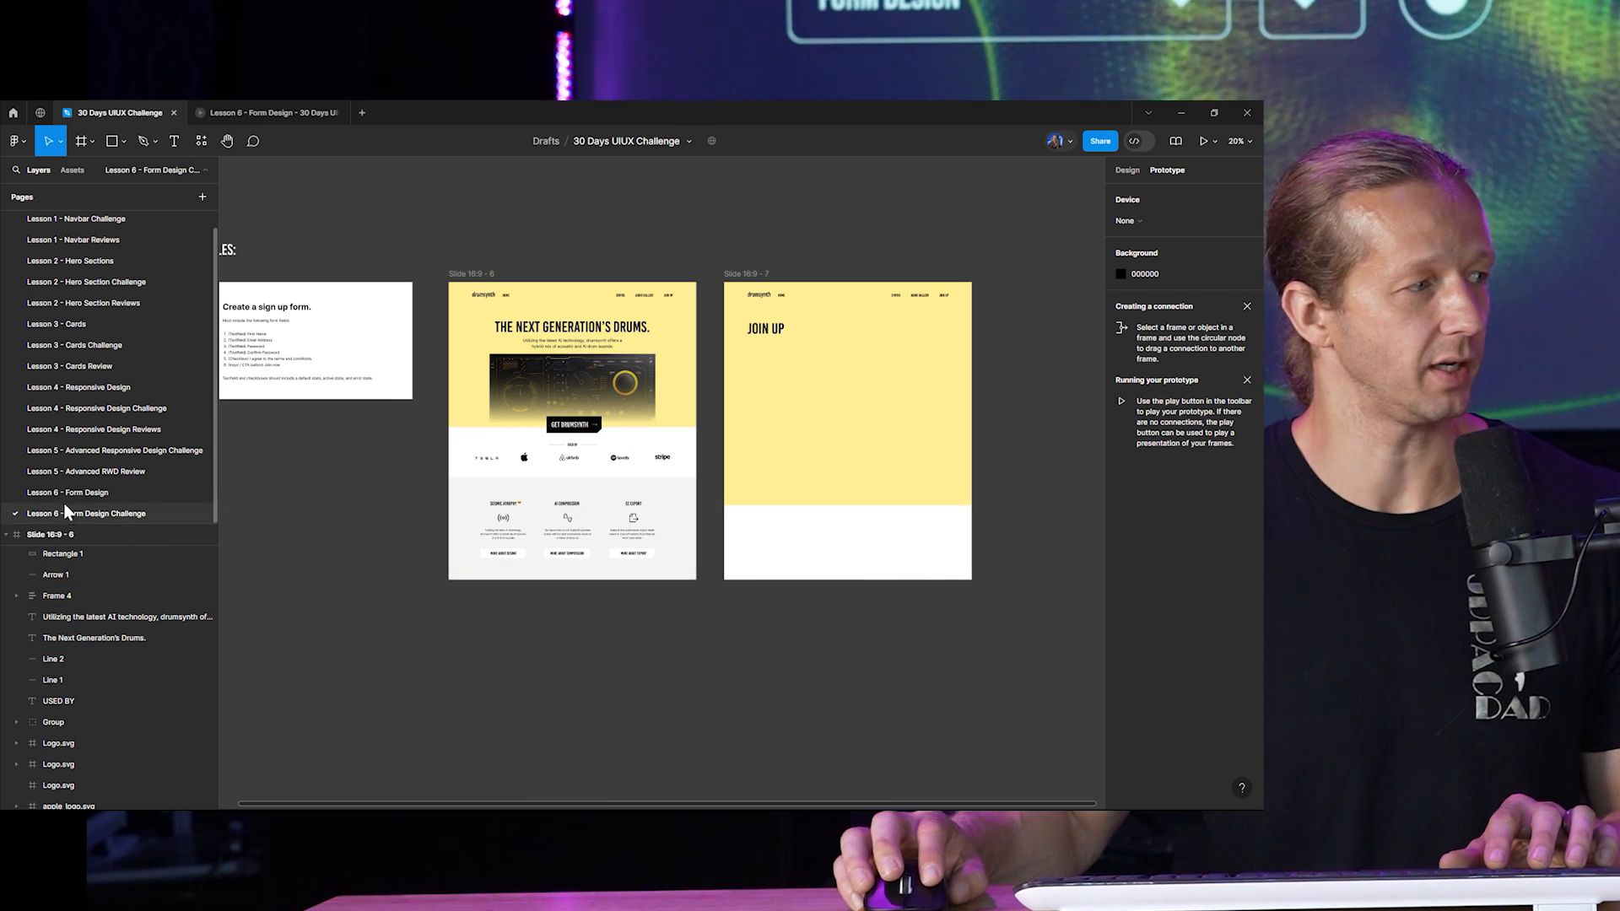
left_click(67, 492)
Copy the header's join today button to below the Message field, aligned with the fields' left edge.
left_click(981, 228)
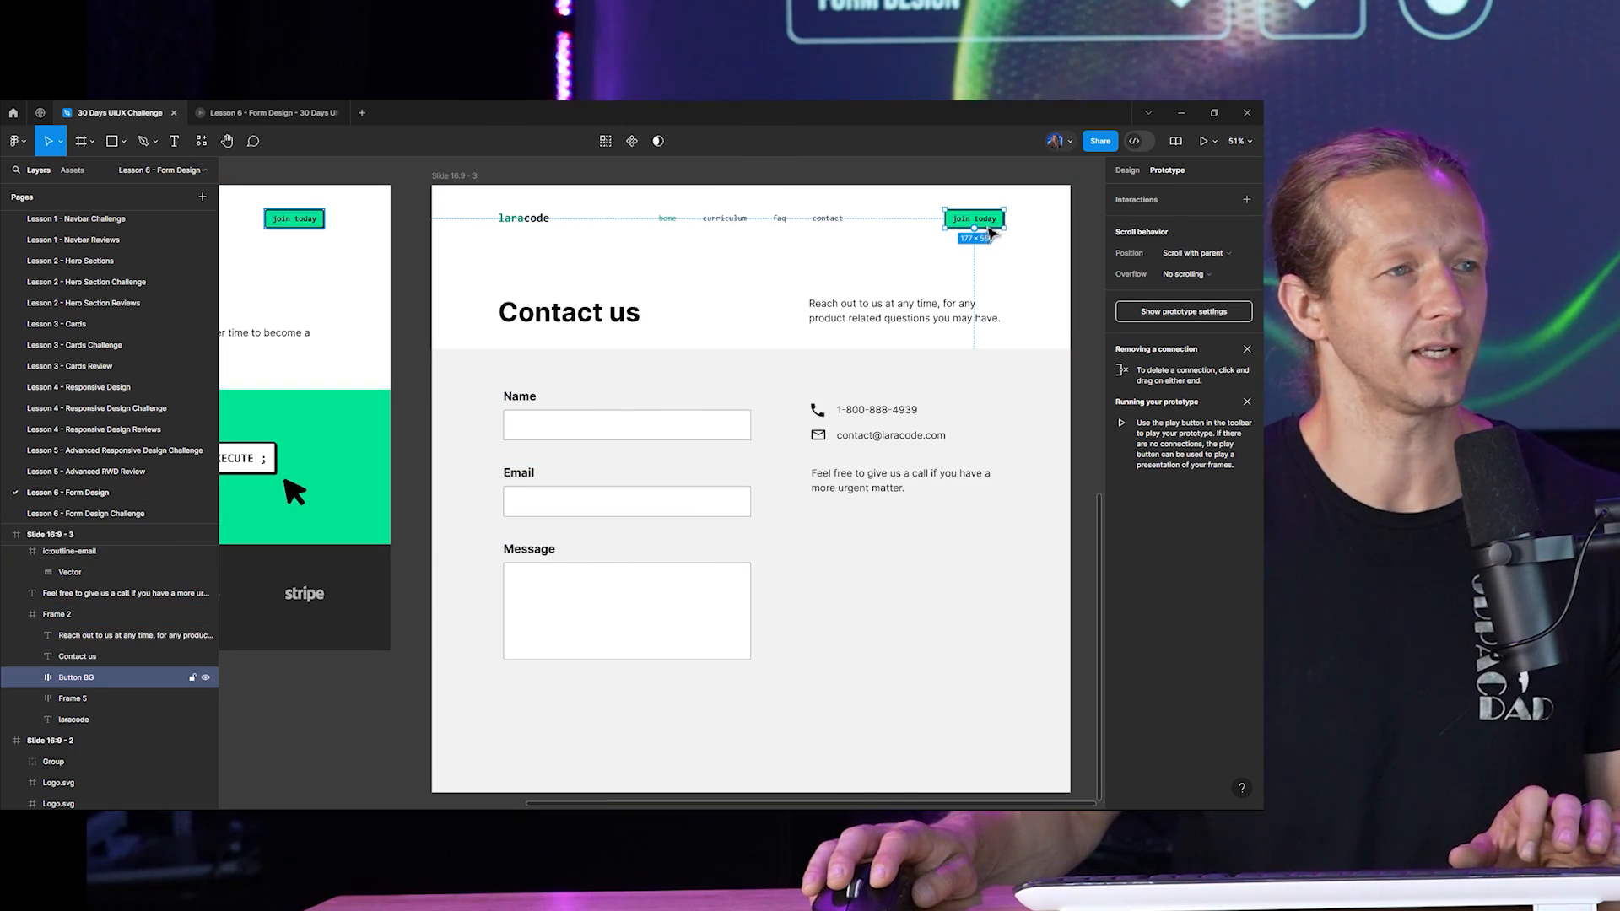
left_click_drag(995, 228, 558, 703)
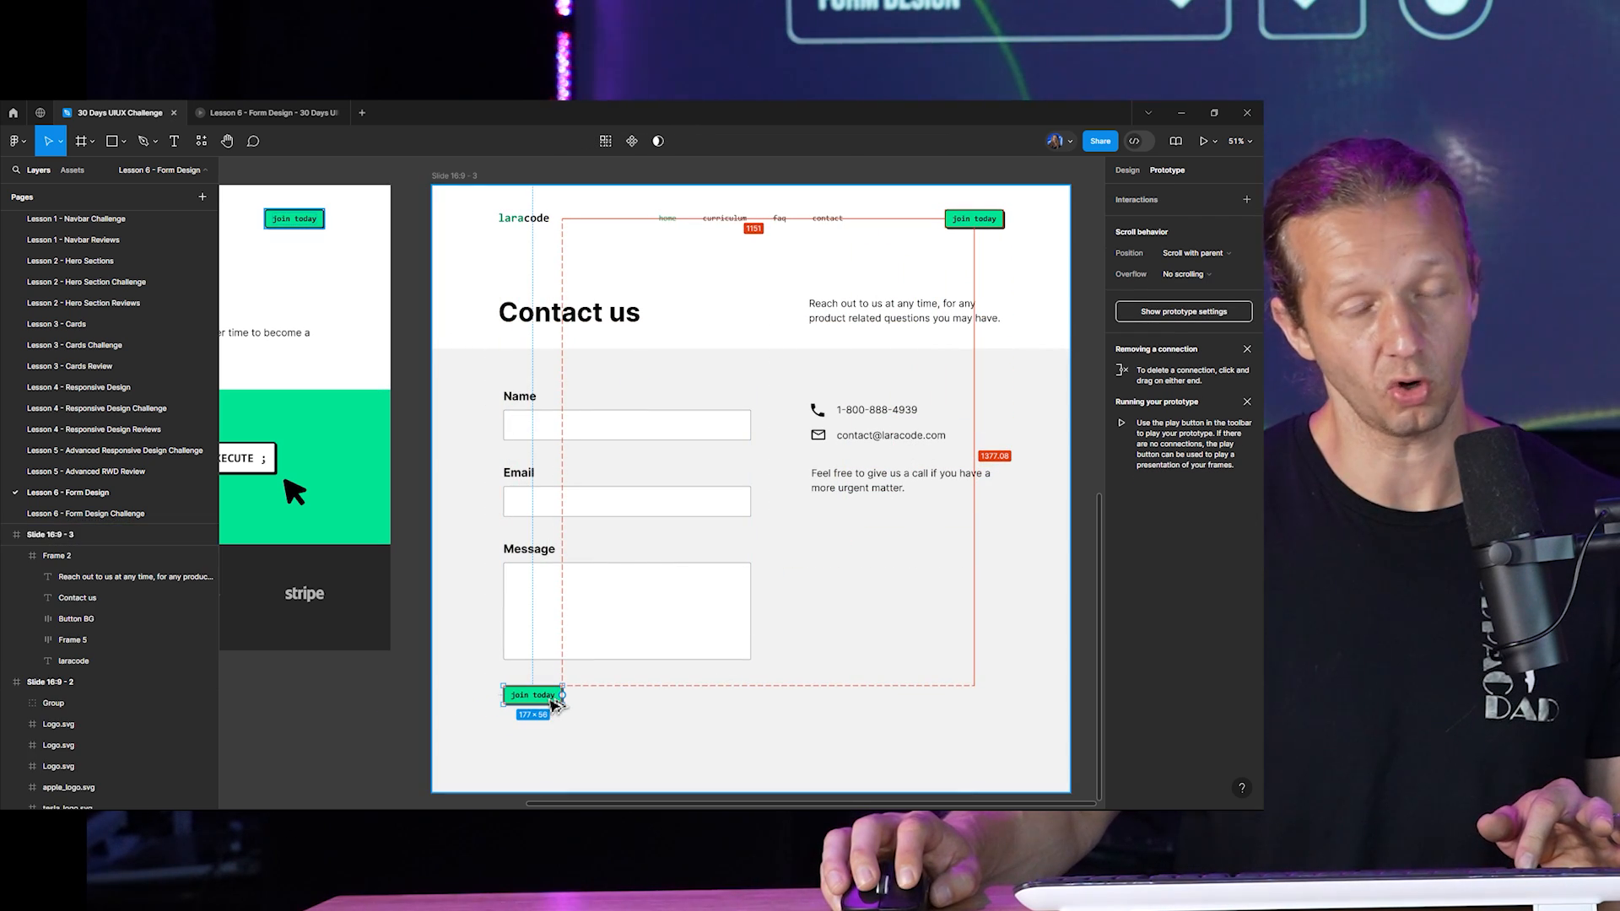
scroll(550, 702, "up", 5)
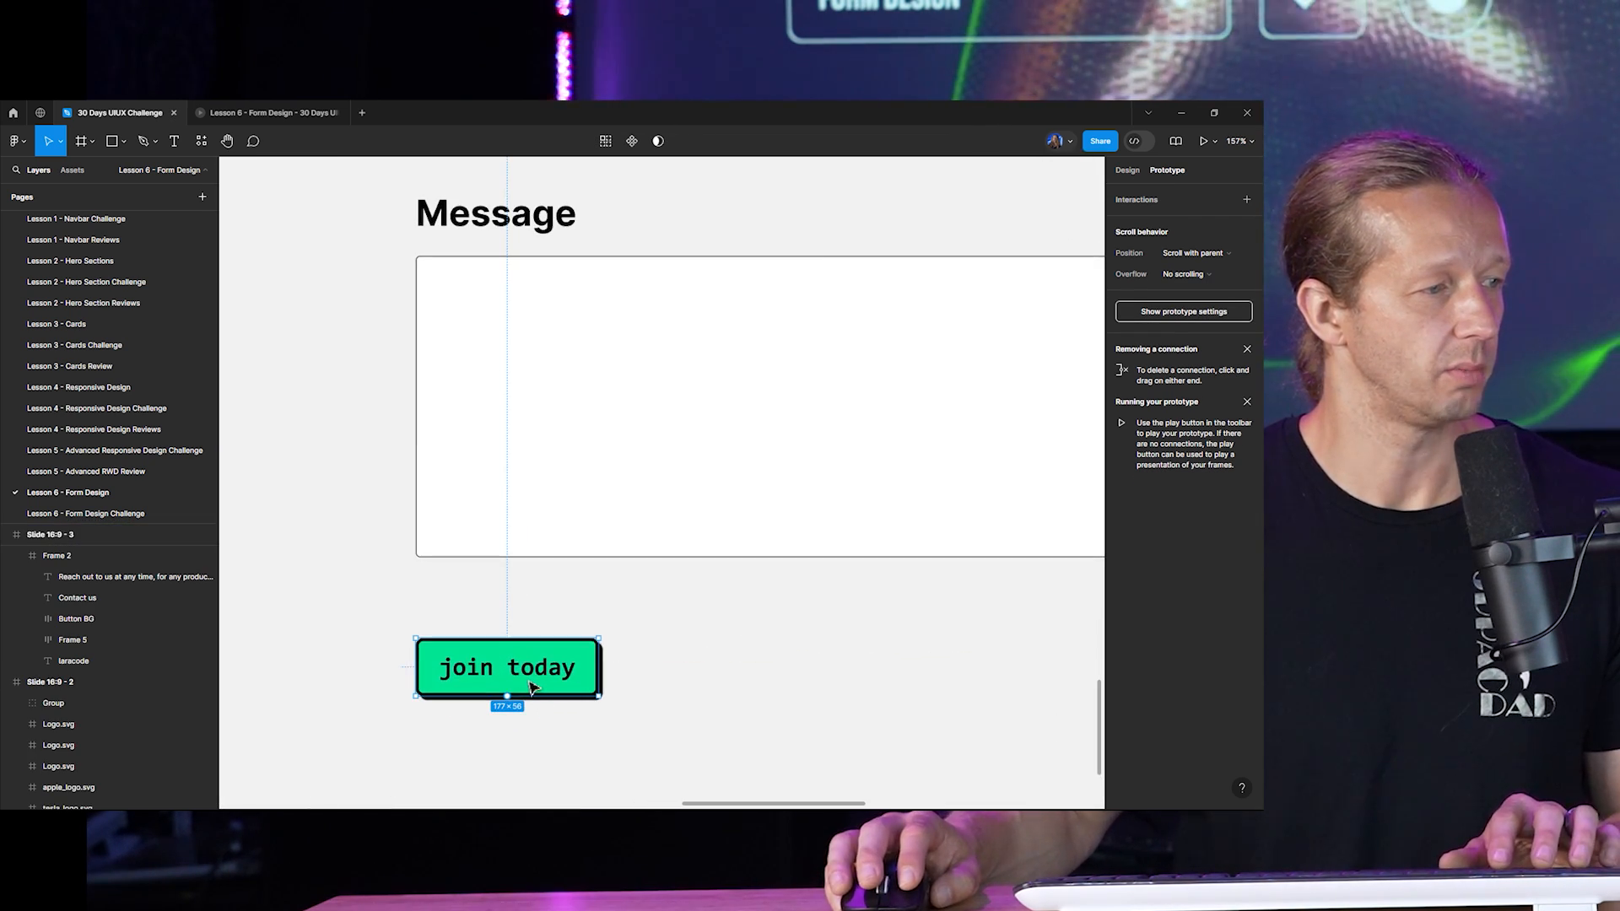
Add the copied button to the form stack and arrange the stack as Name, Email, Message, button.
scroll(538, 684, "down", 4)
left_click_drag(532, 680, 543, 445)
left_click_drag(636, 615, 628, 472)
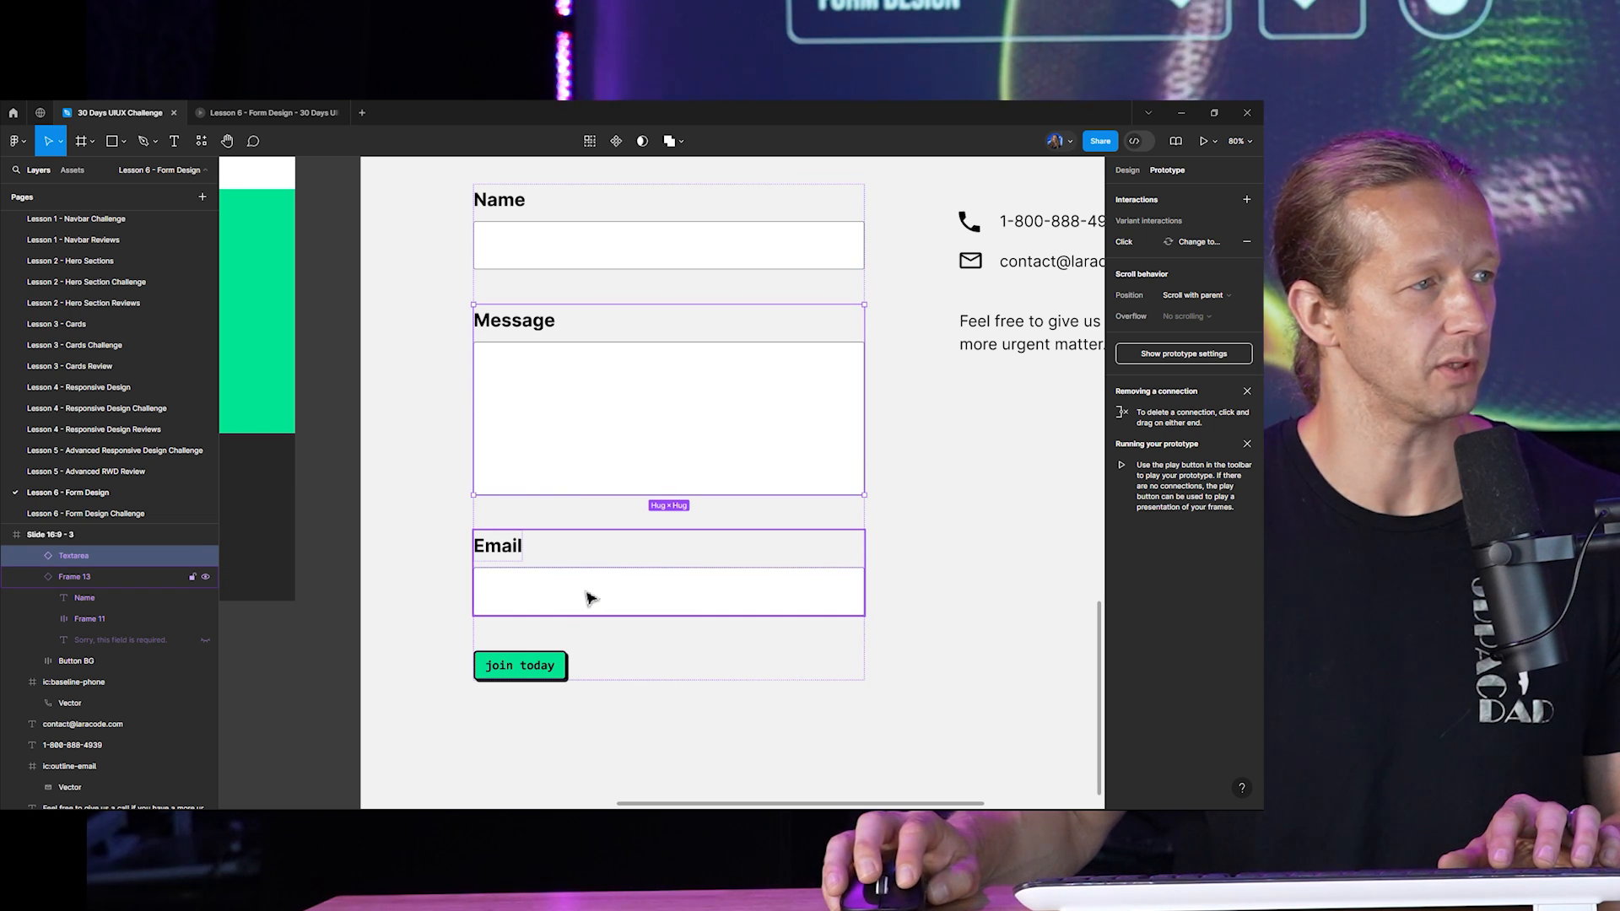
left_click_drag(588, 597, 568, 337)
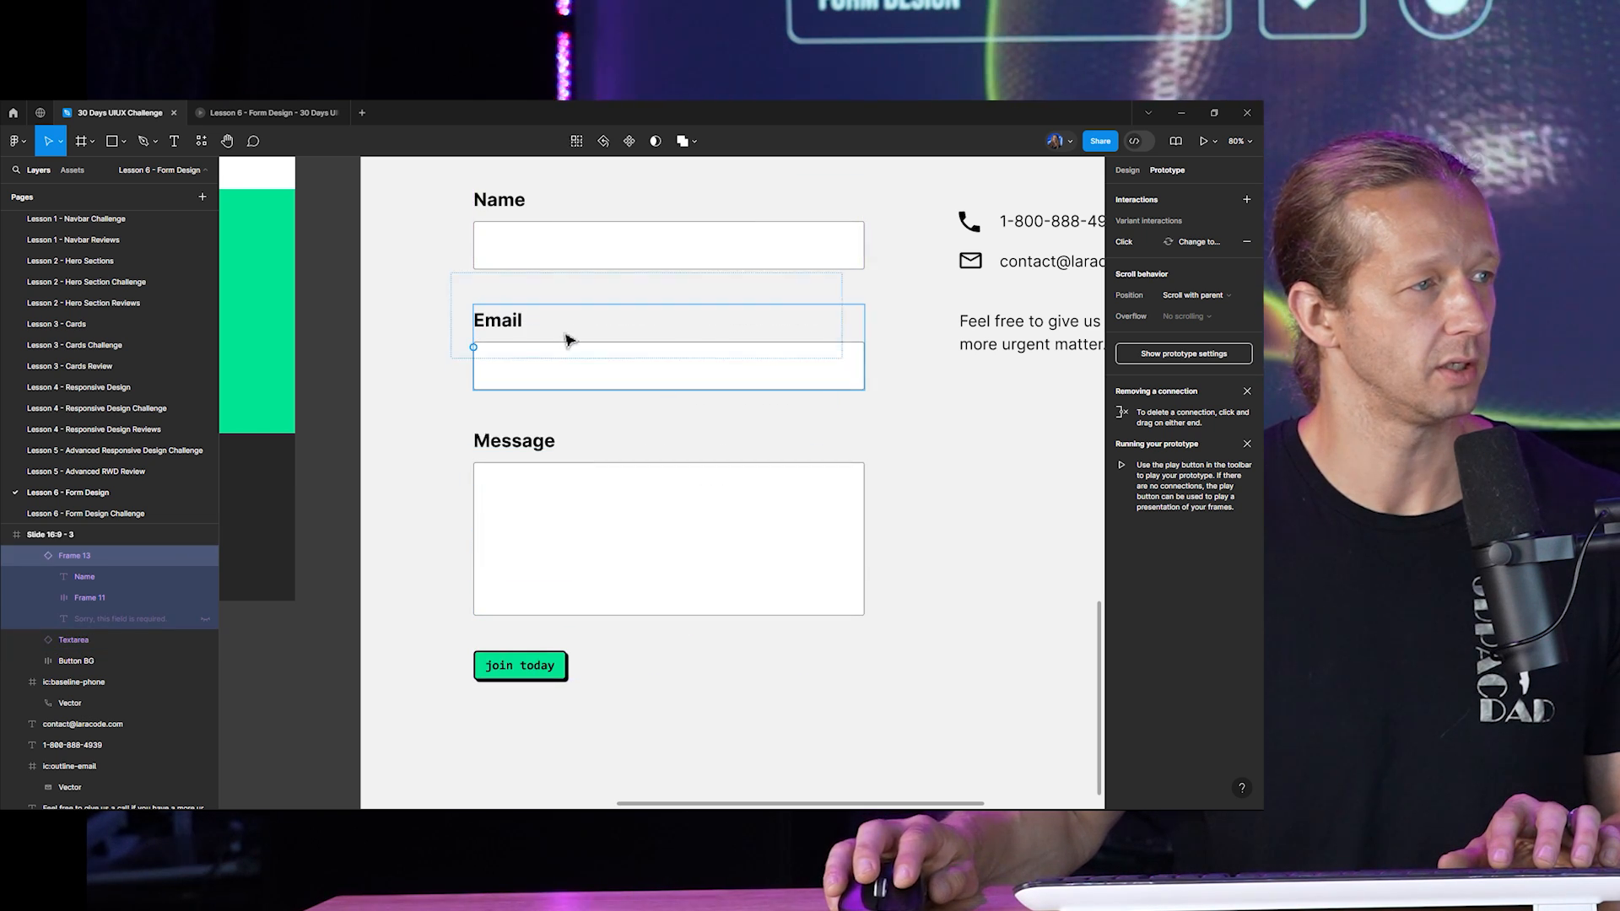
Change the form button's label to "send message" and set the label's text box to auto width.
left_click(565, 675)
scroll(510, 700, "up", 5)
left_click(596, 633)
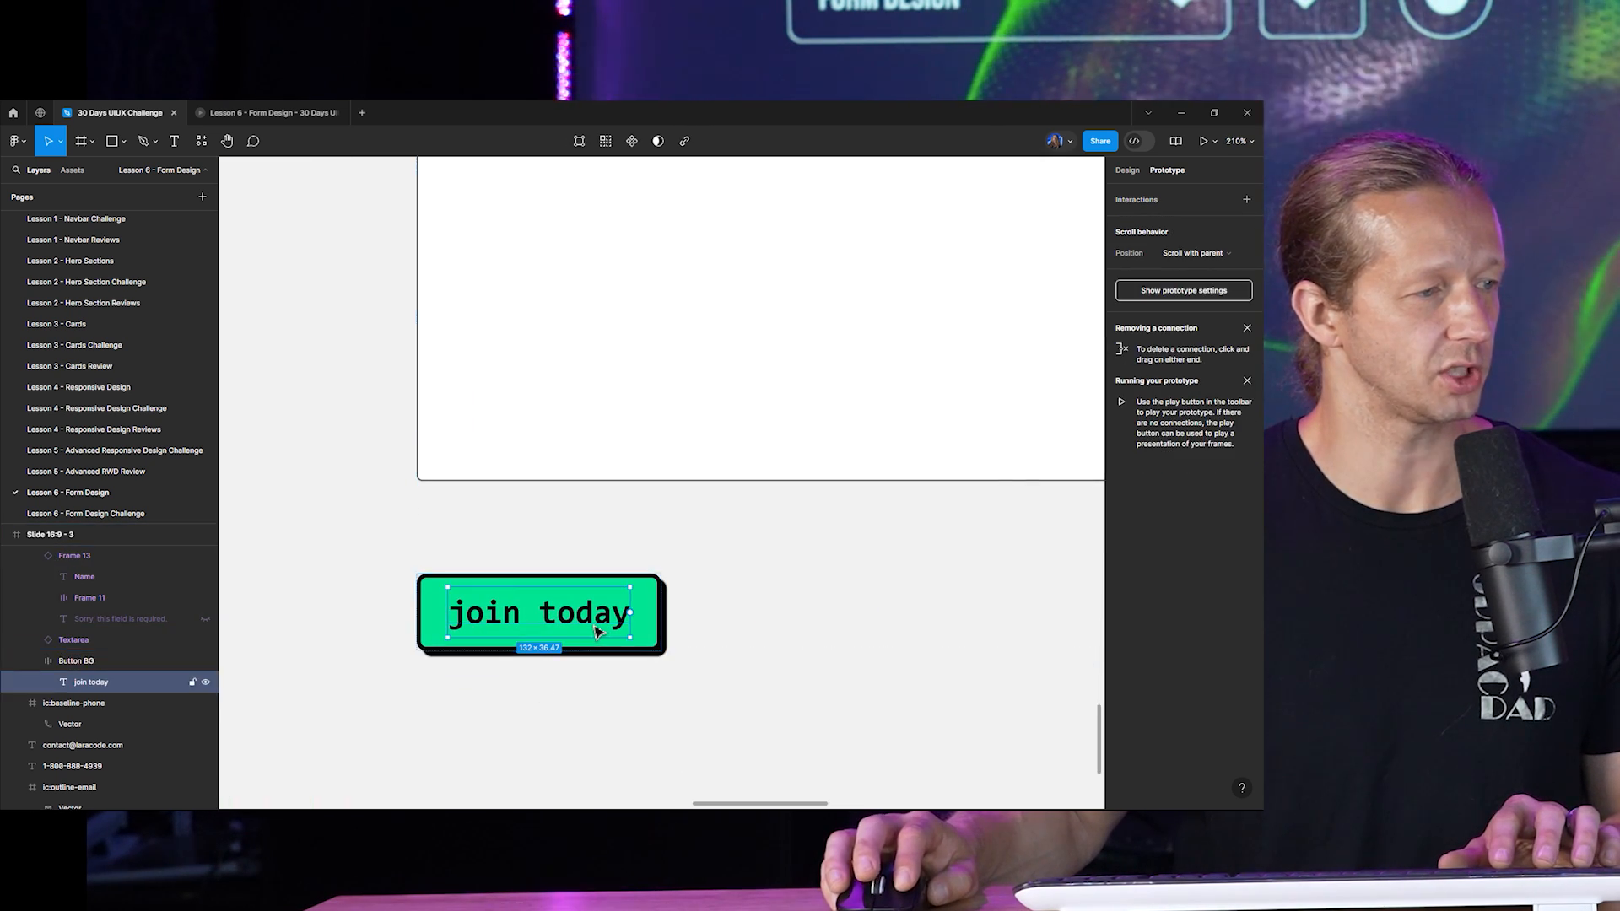
key("ctrl+a")
type("se")
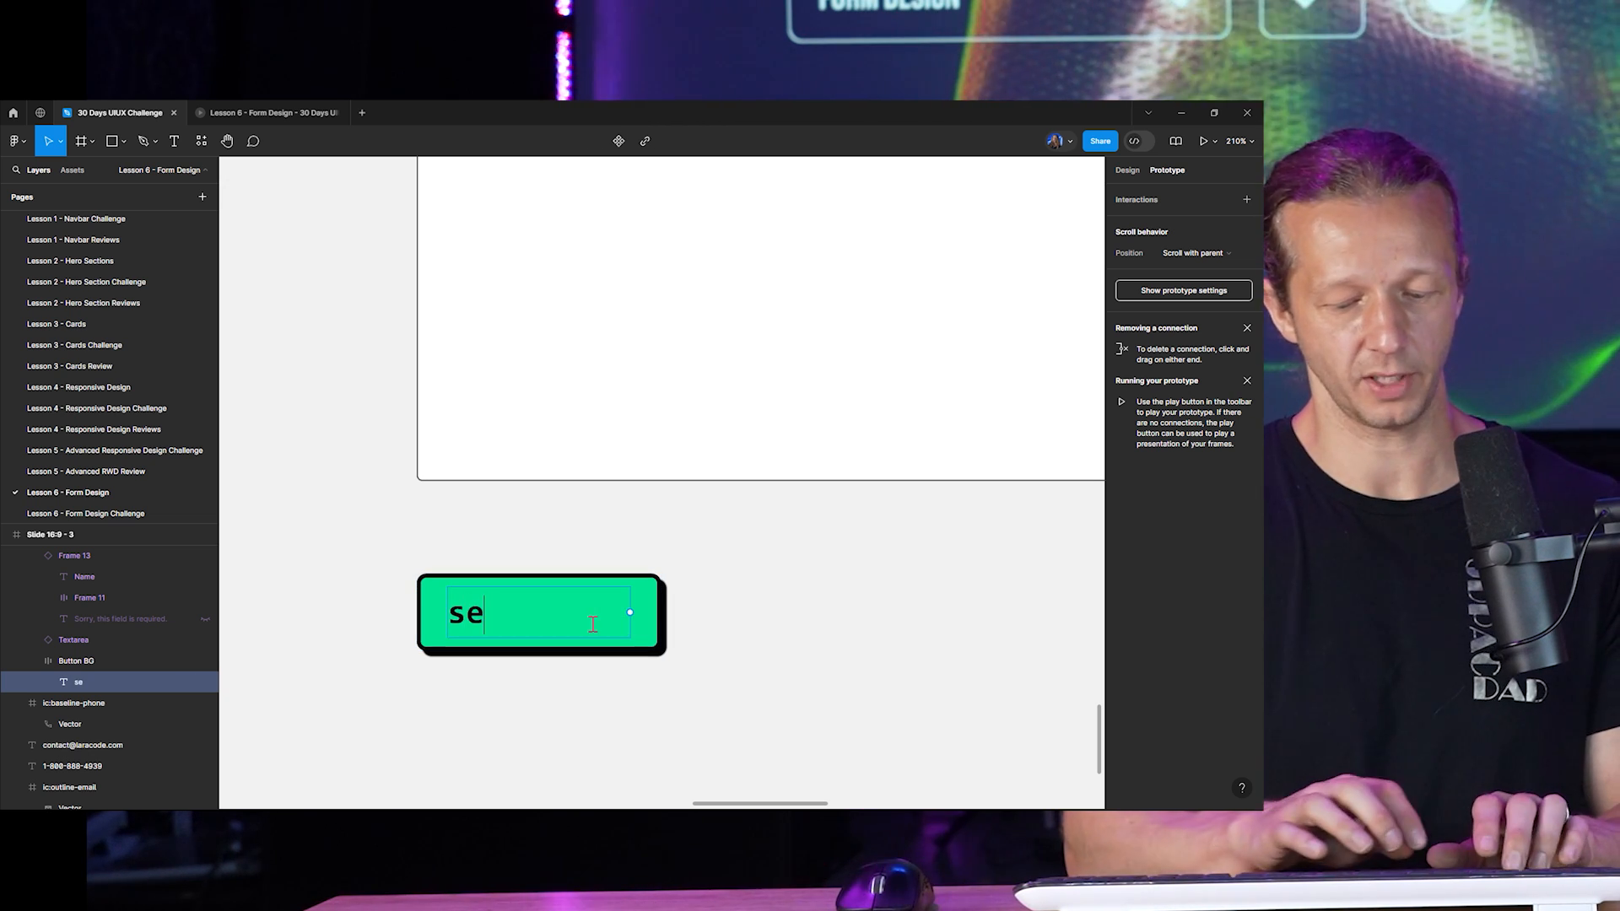
type("nd message")
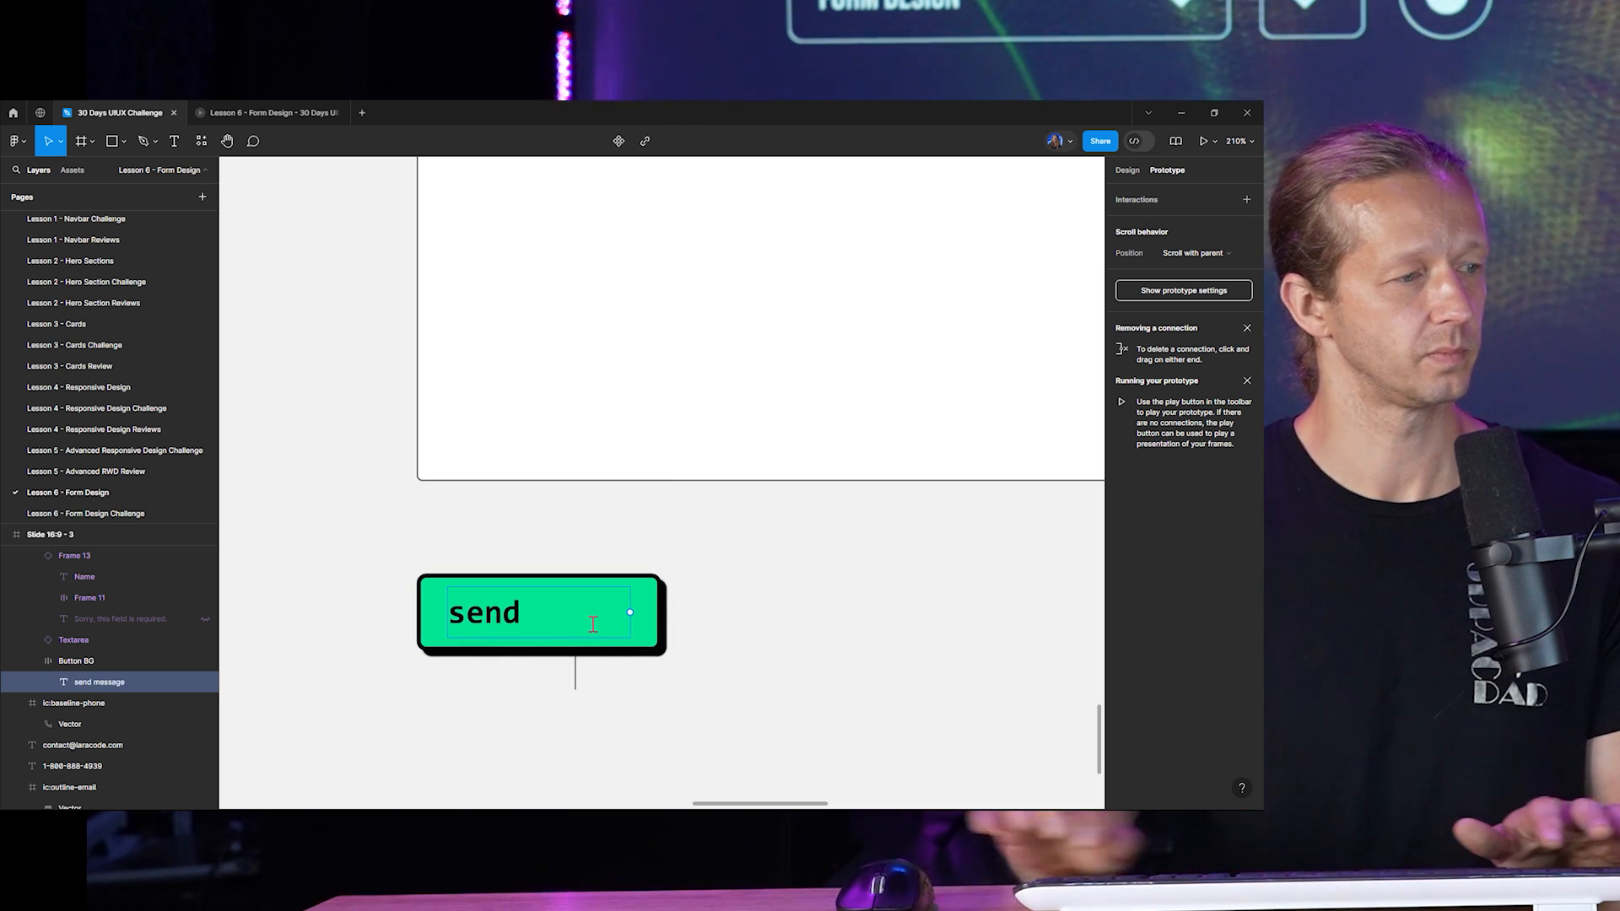
key("Escape")
left_click(1128, 171)
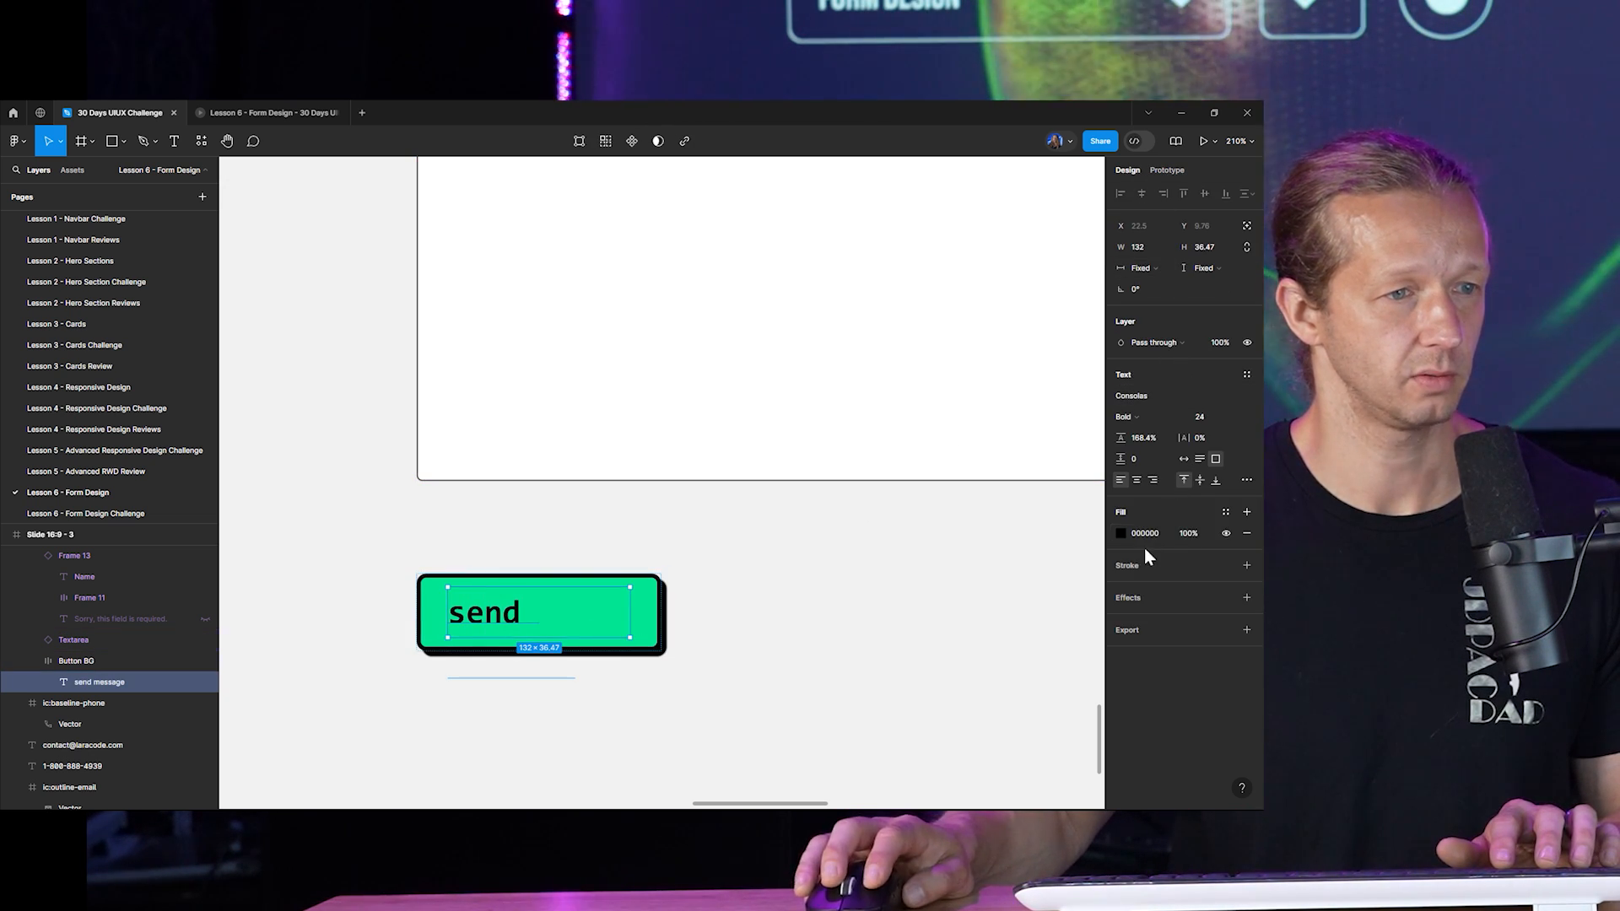
left_click(1184, 458)
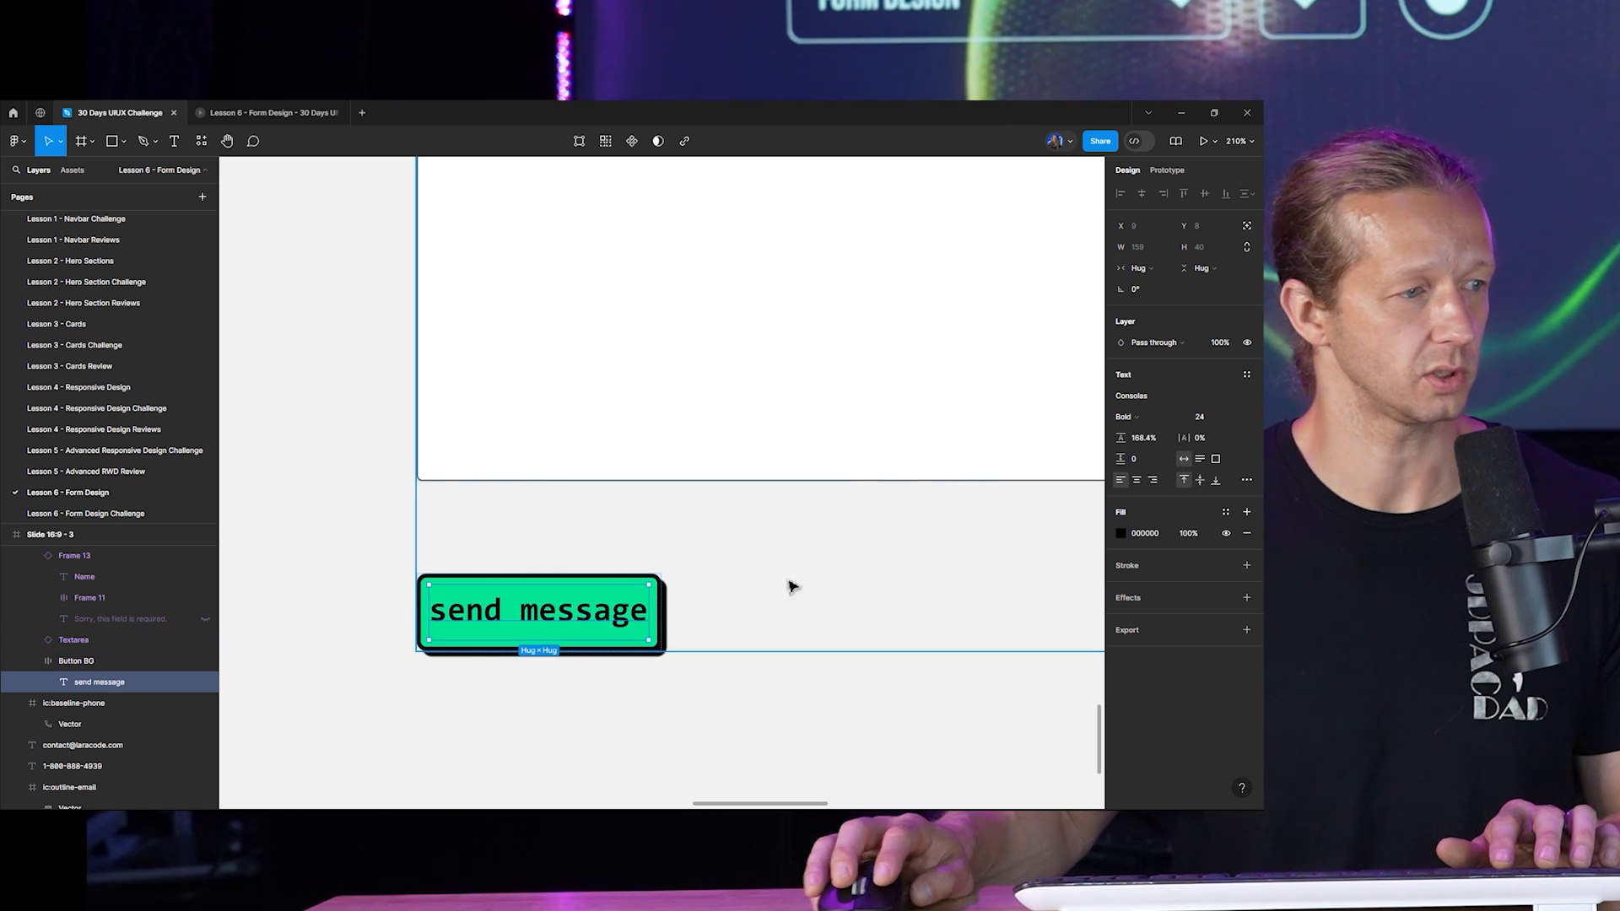
Enlarge the send message button to about 217 × 67.
left_click(666, 615)
left_click_drag(665, 616, 722, 673)
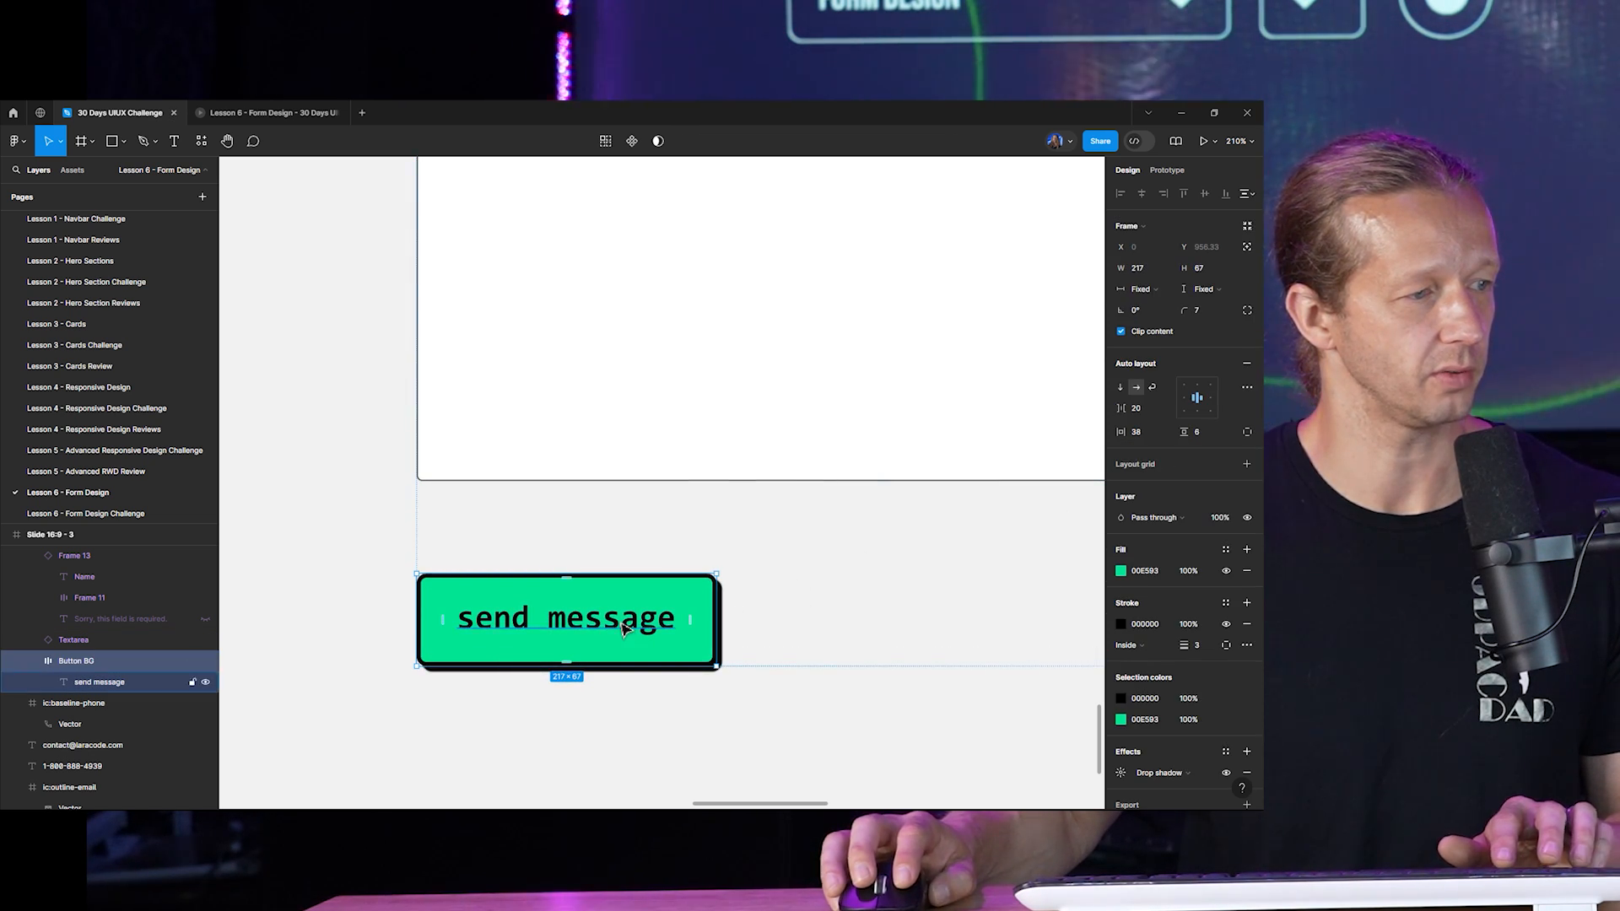
left_click(683, 624)
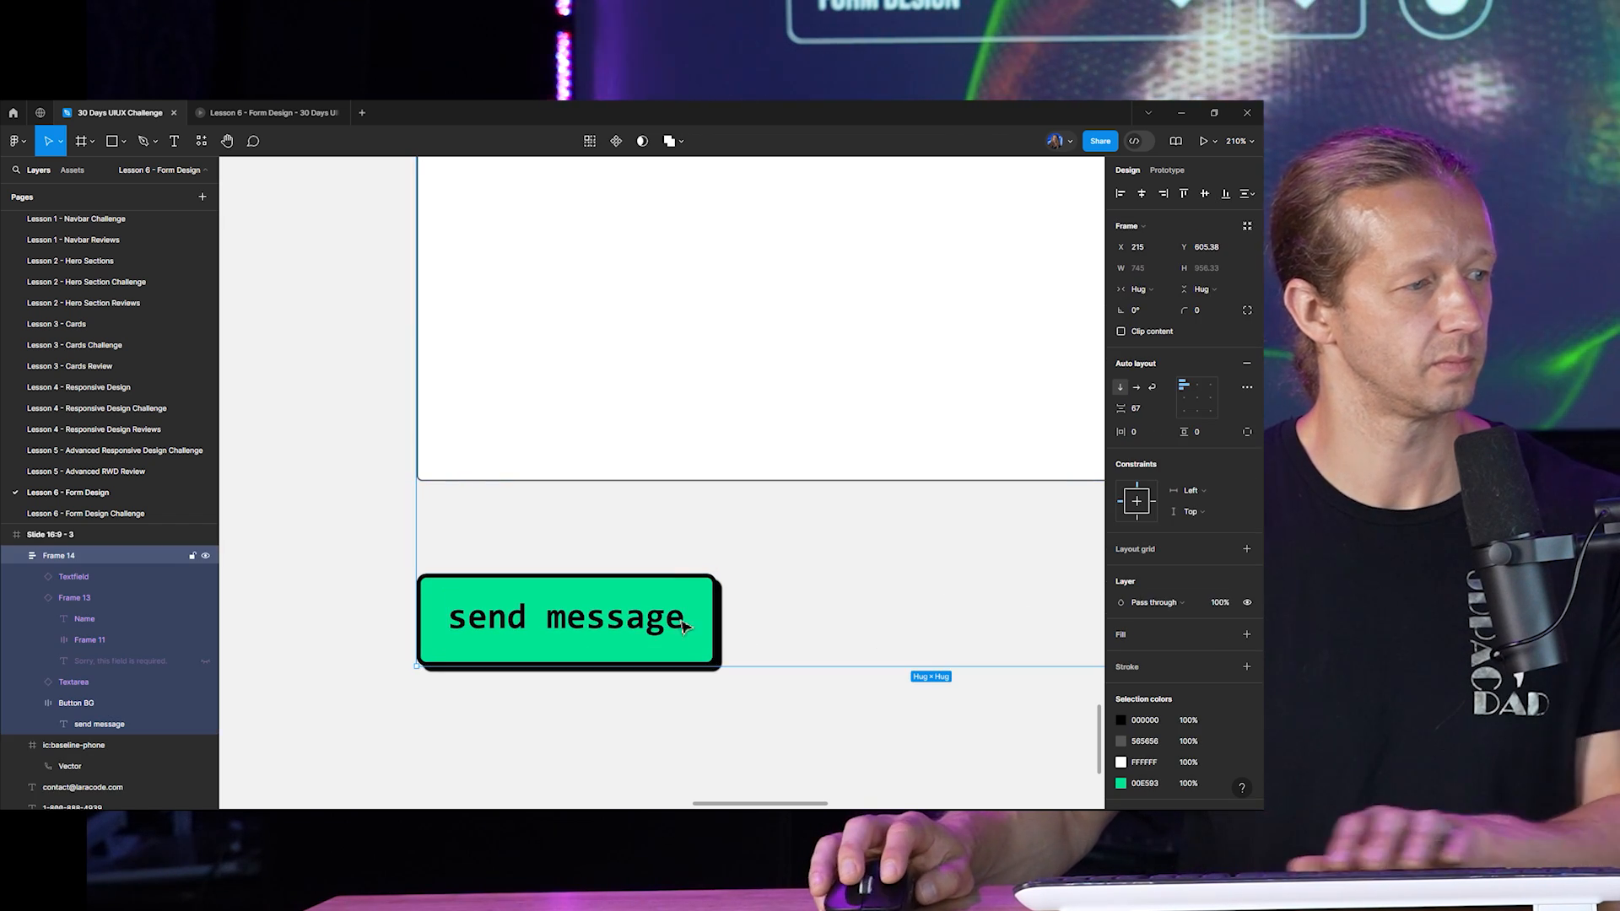
left_click(643, 633)
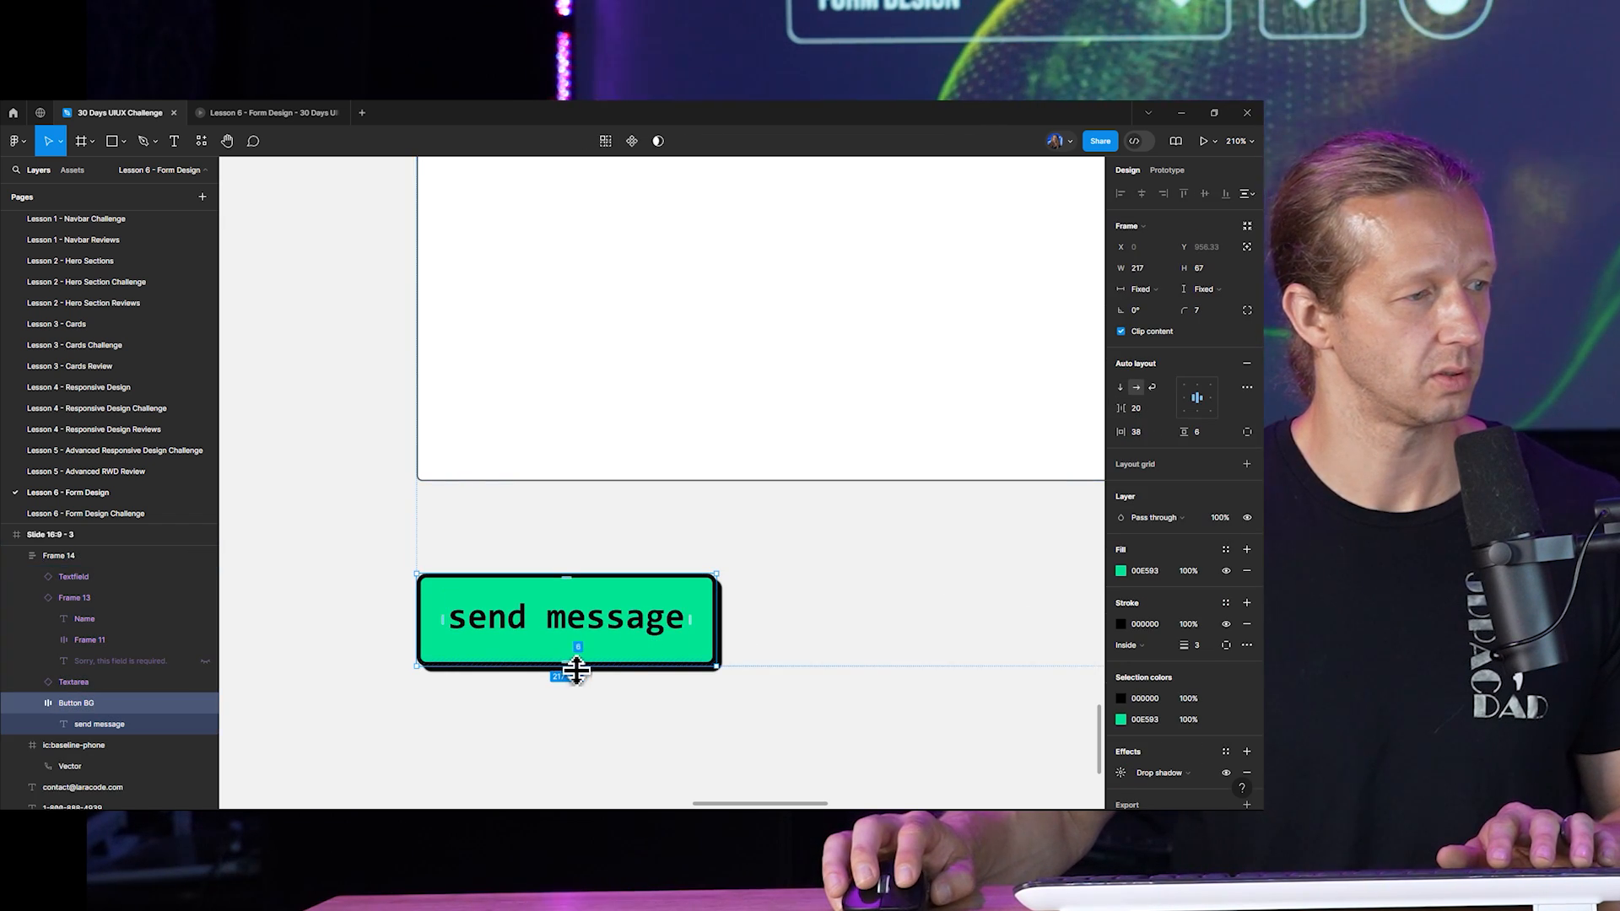
Tighten the vertical spacing between the stacked fields and the button in the contact form.
left_click_drag(570, 665, 570, 664)
scroll(657, 644, "down", 10)
left_click(752, 701)
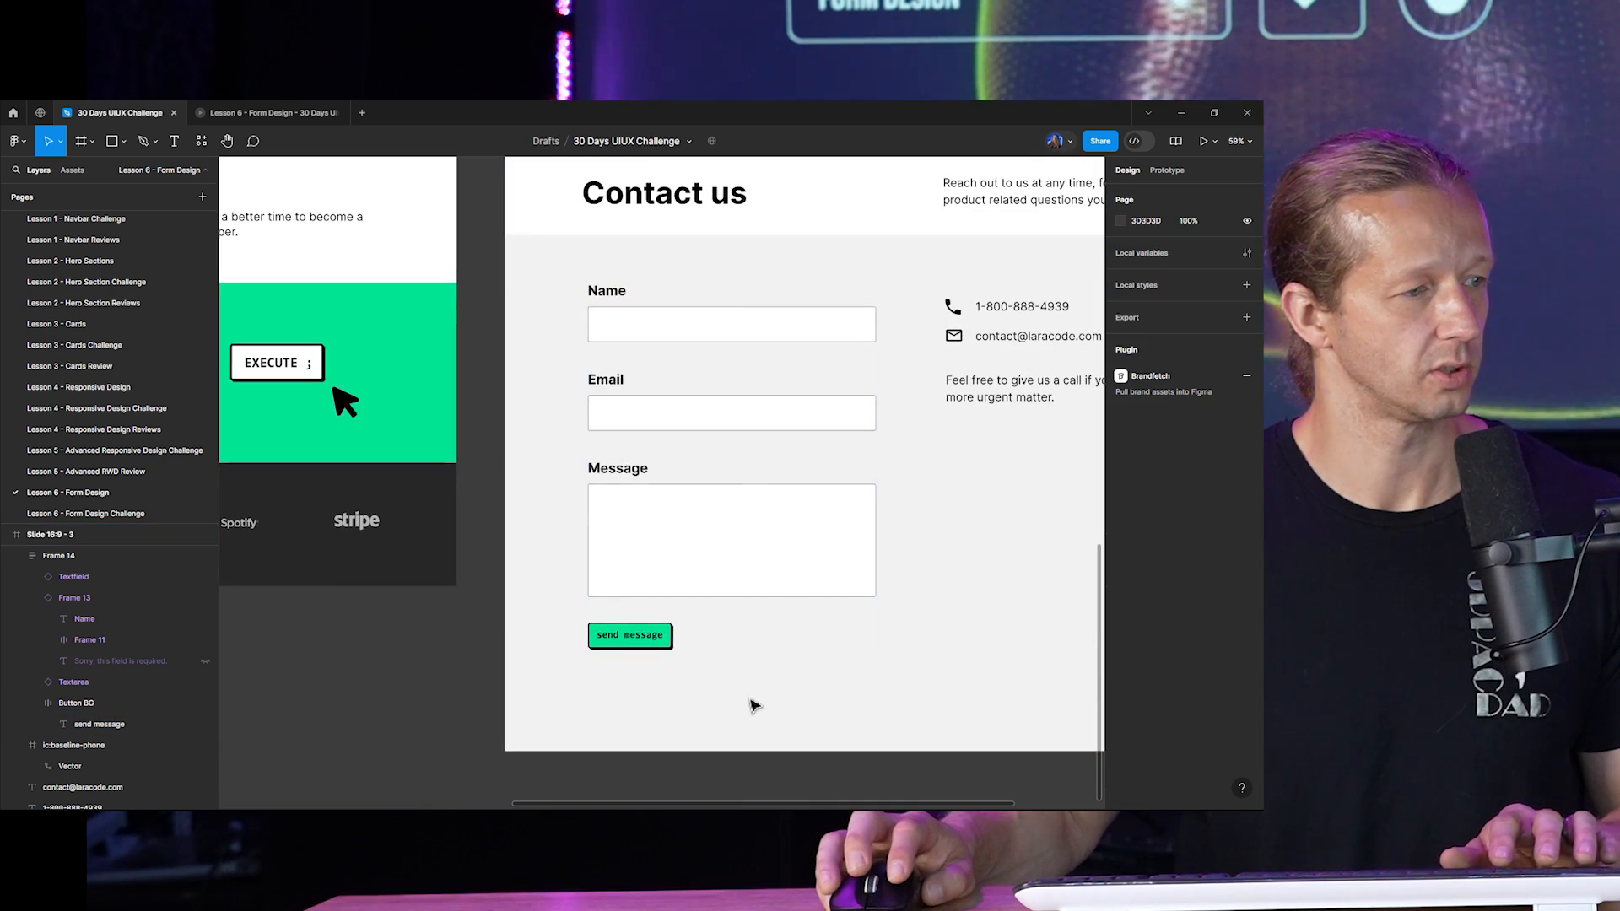
scroll(687, 726, "up", 5)
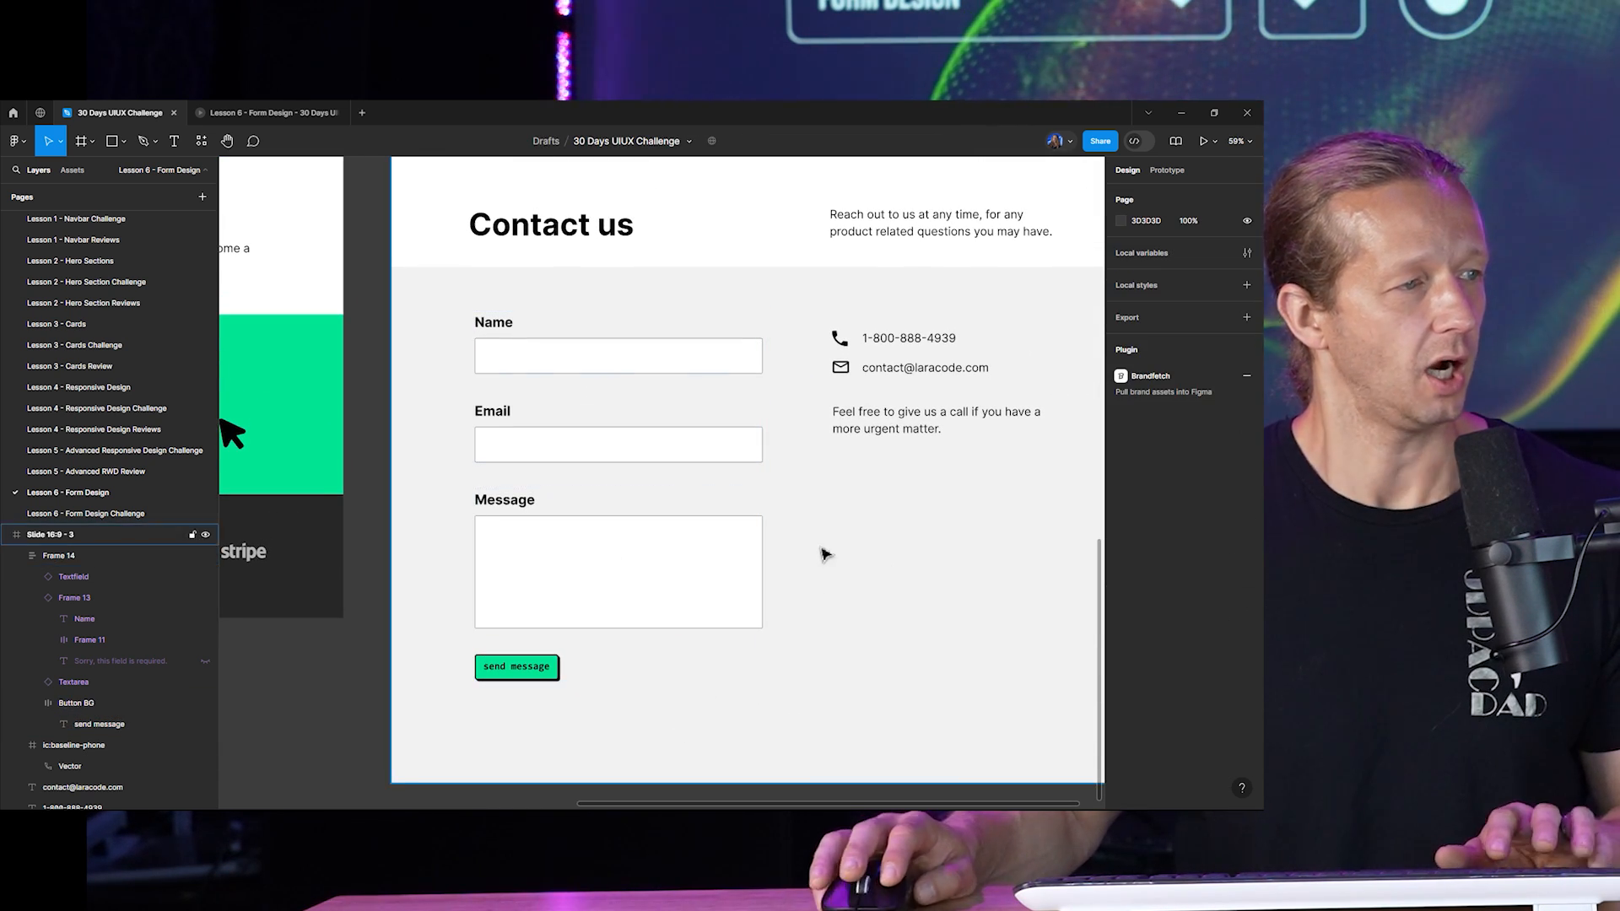
scroll(824, 553, "down", 4)
scroll(812, 559, "up", 3)
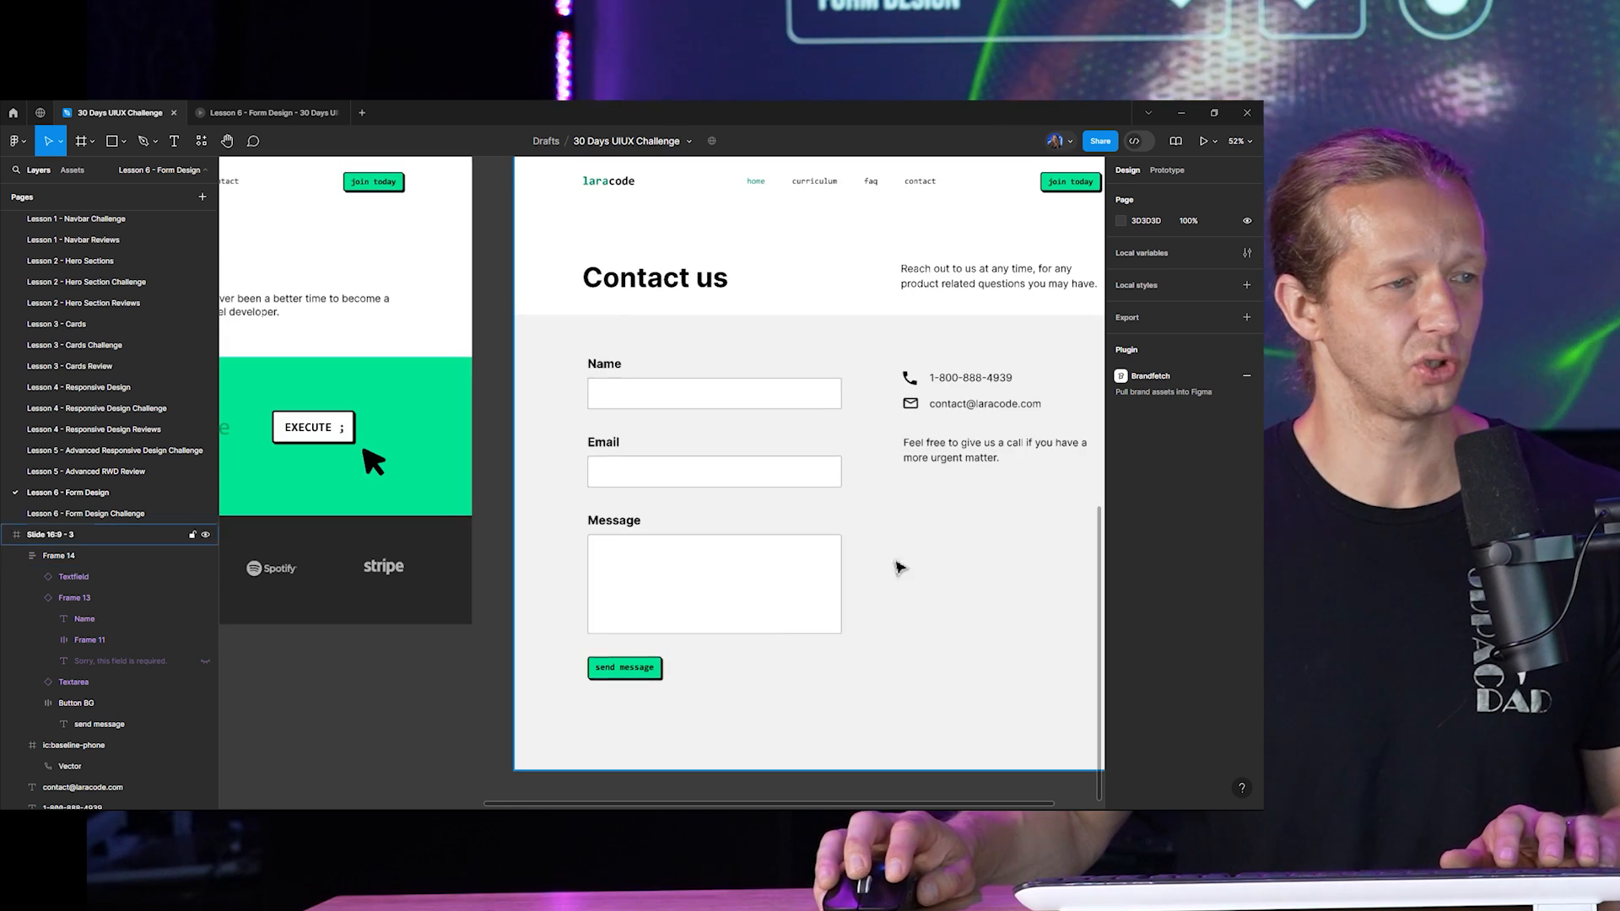
left_click_drag(930, 537, 788, 546)
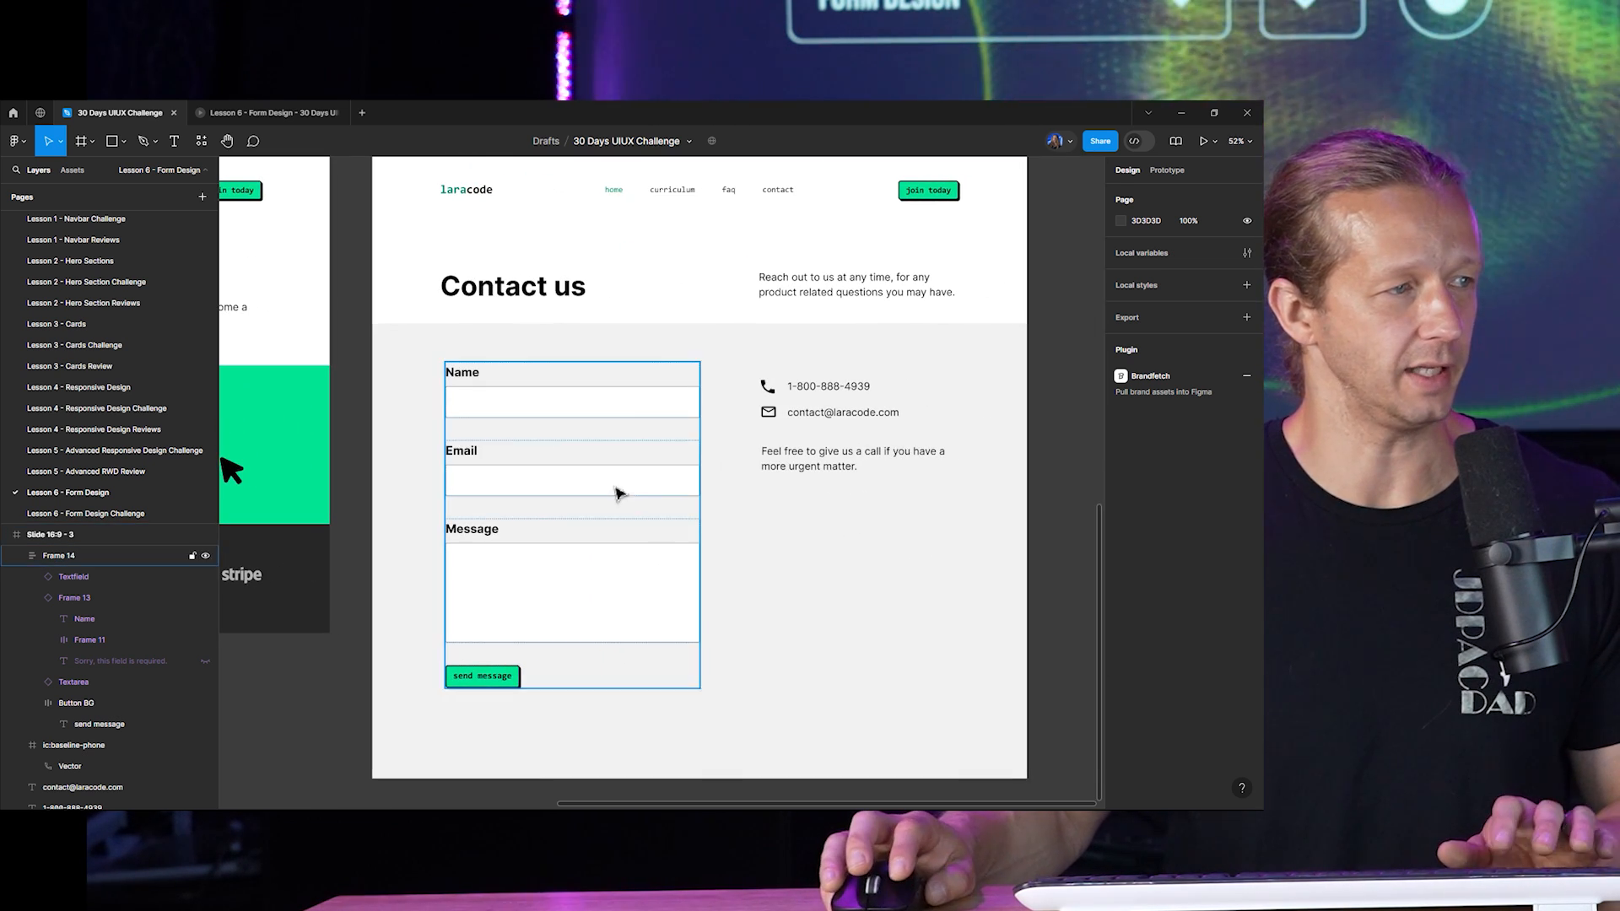
left_click(579, 442)
left_click_drag(576, 442, 590, 429)
left_click(819, 533)
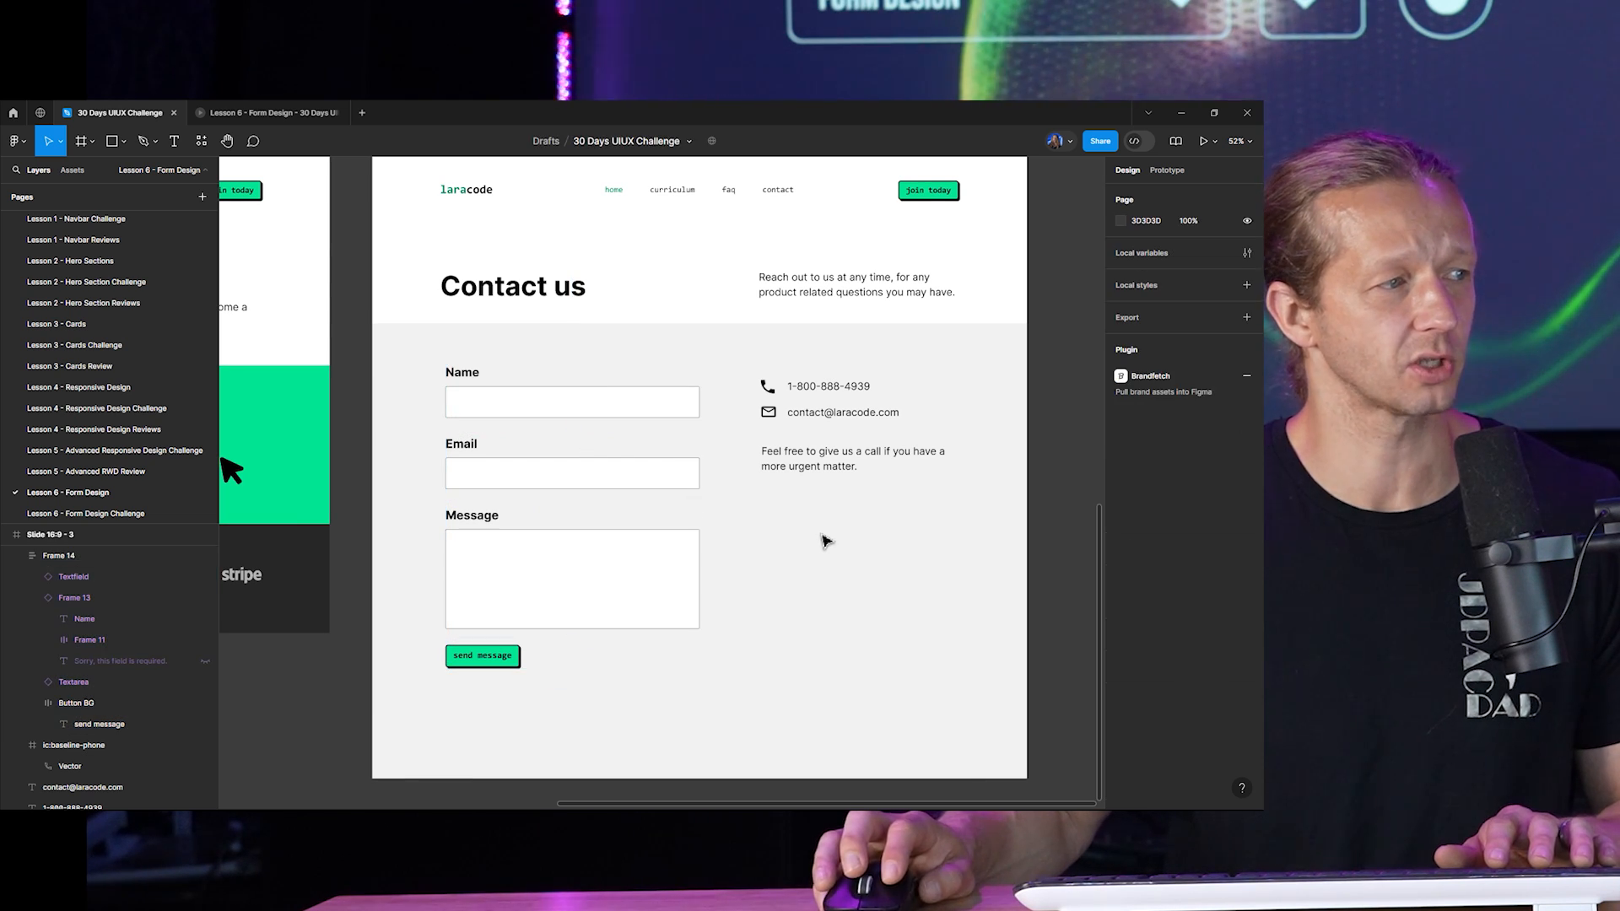
Open the Lesson 6 - Form Design Challenge page of the file.
scroll(437, 362, "up", 5)
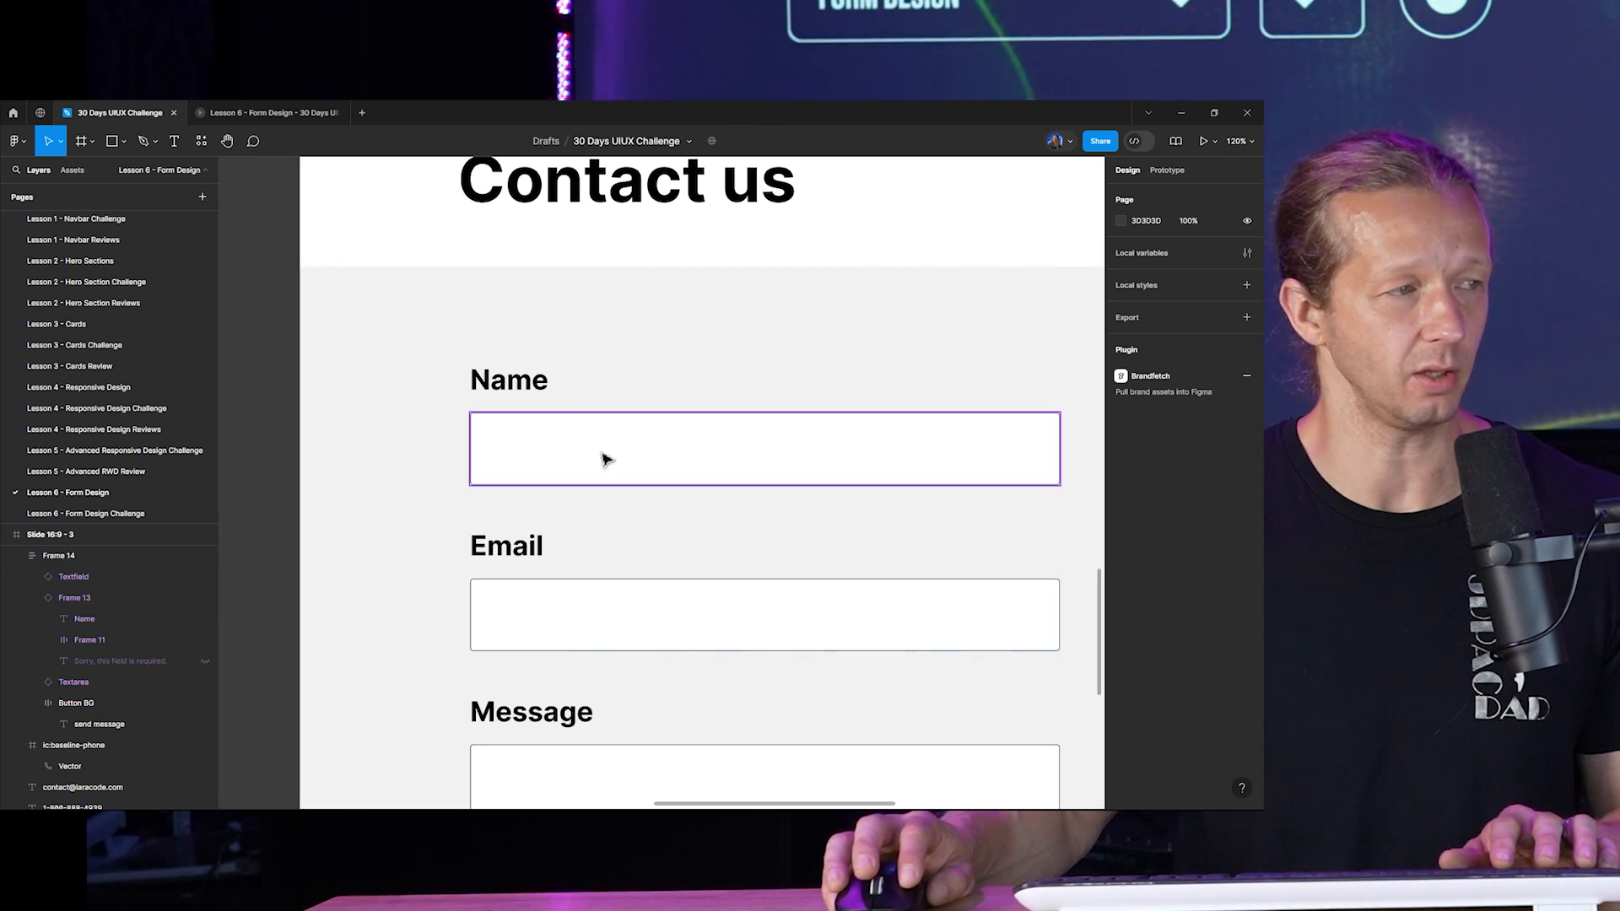
scroll(394, 470, "down", 2)
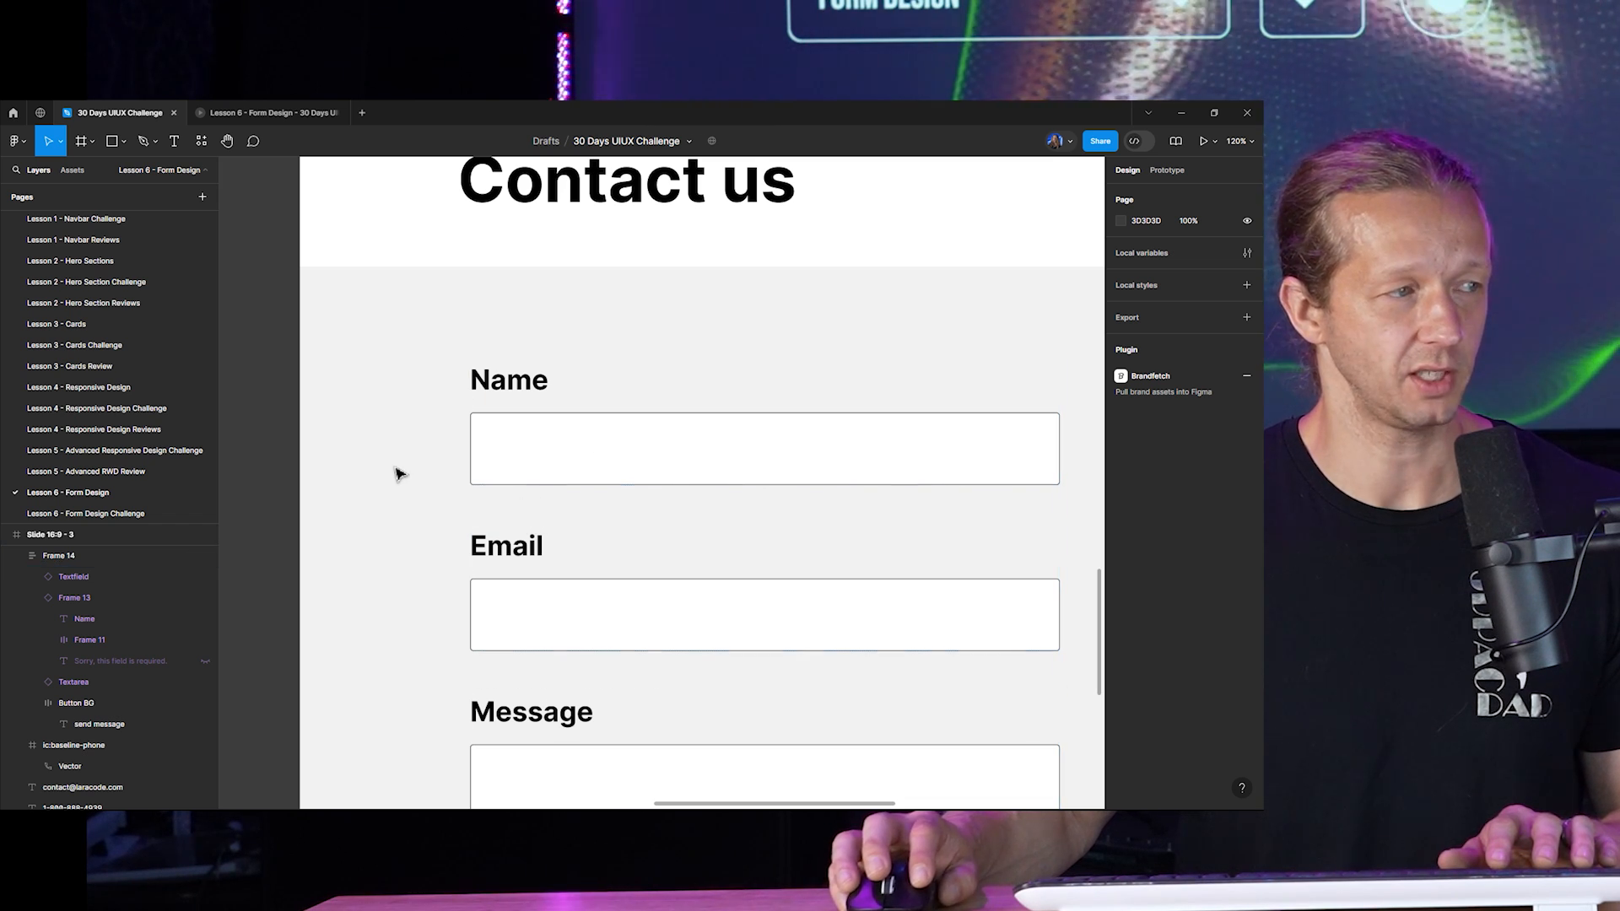
scroll(419, 484, "down", 3)
scroll(428, 493, "down", 3)
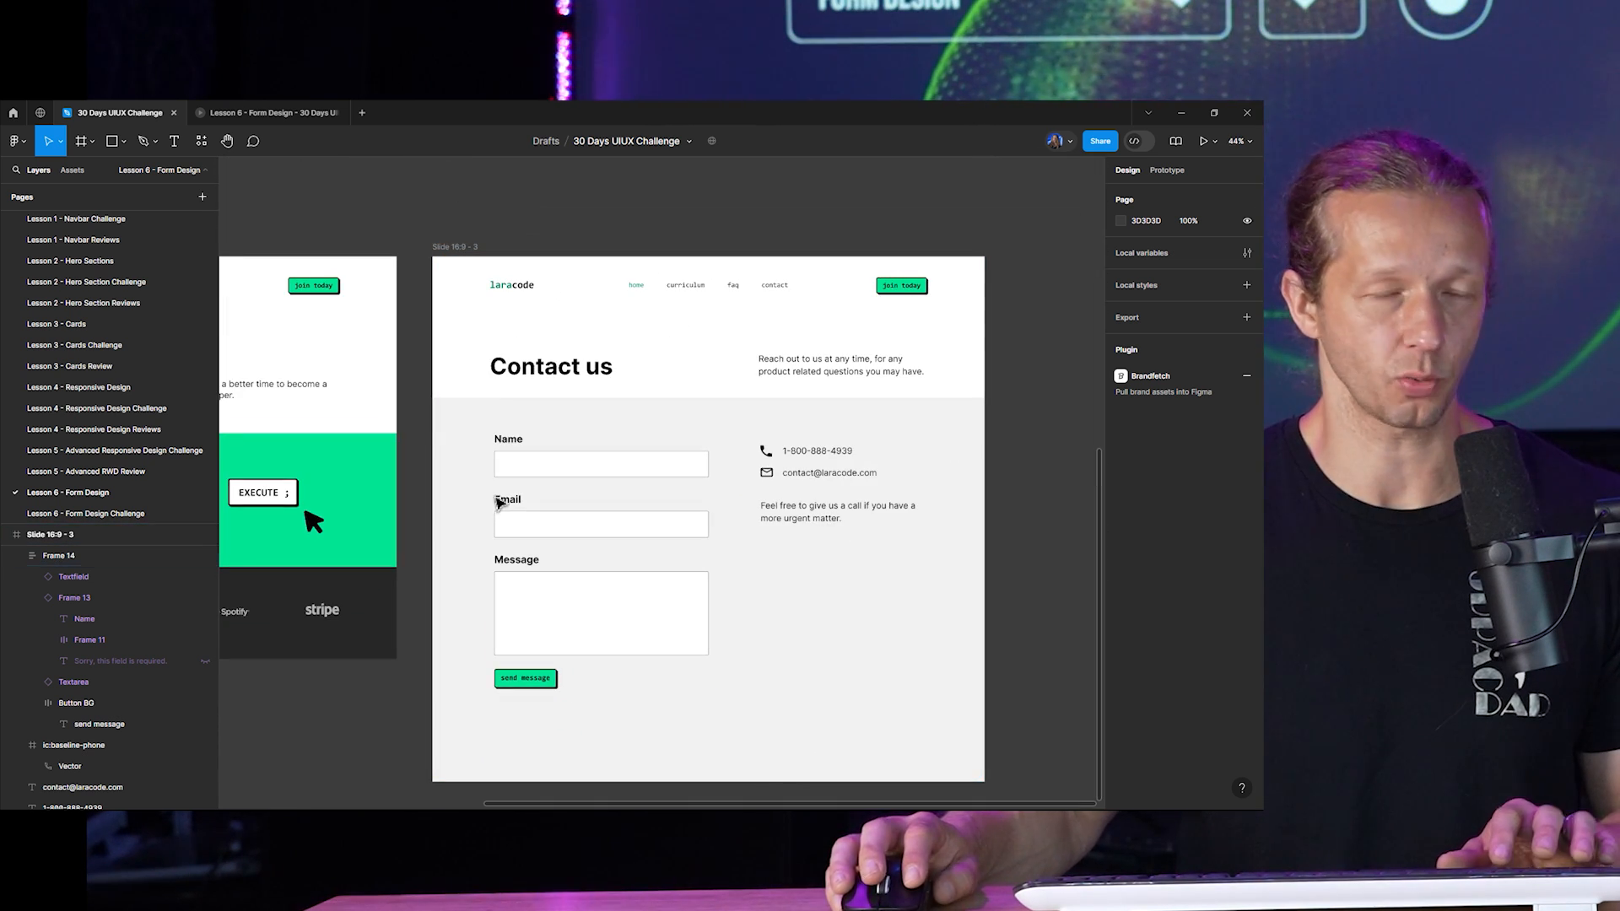
scroll(492, 502, "down", 2)
left_click_drag(496, 503, 750, 522)
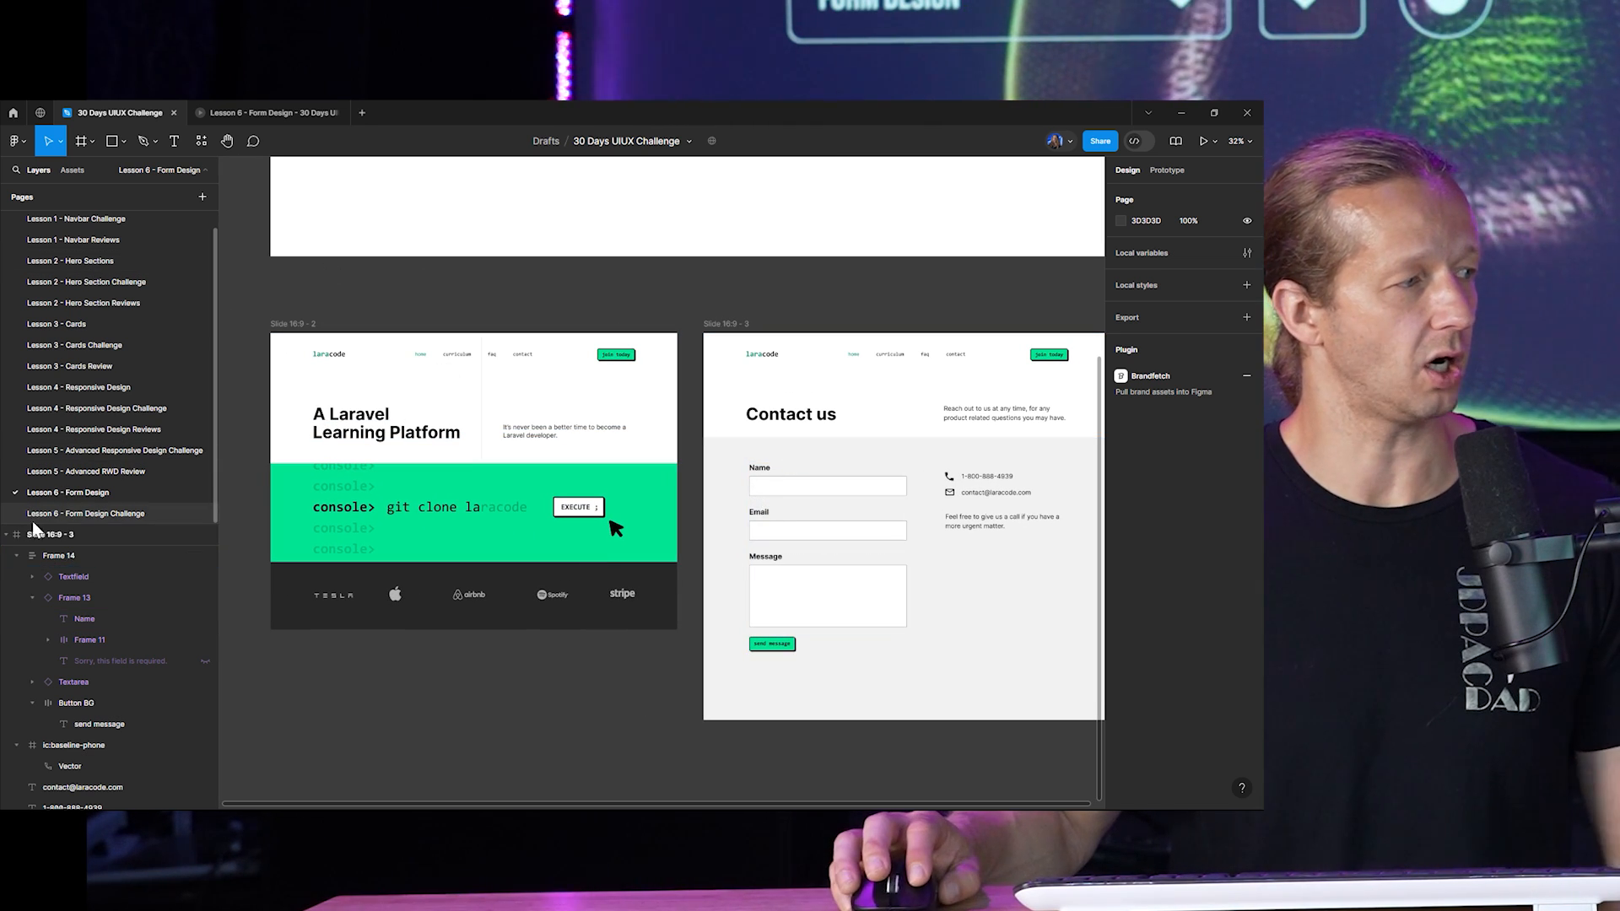
left_click(97, 514)
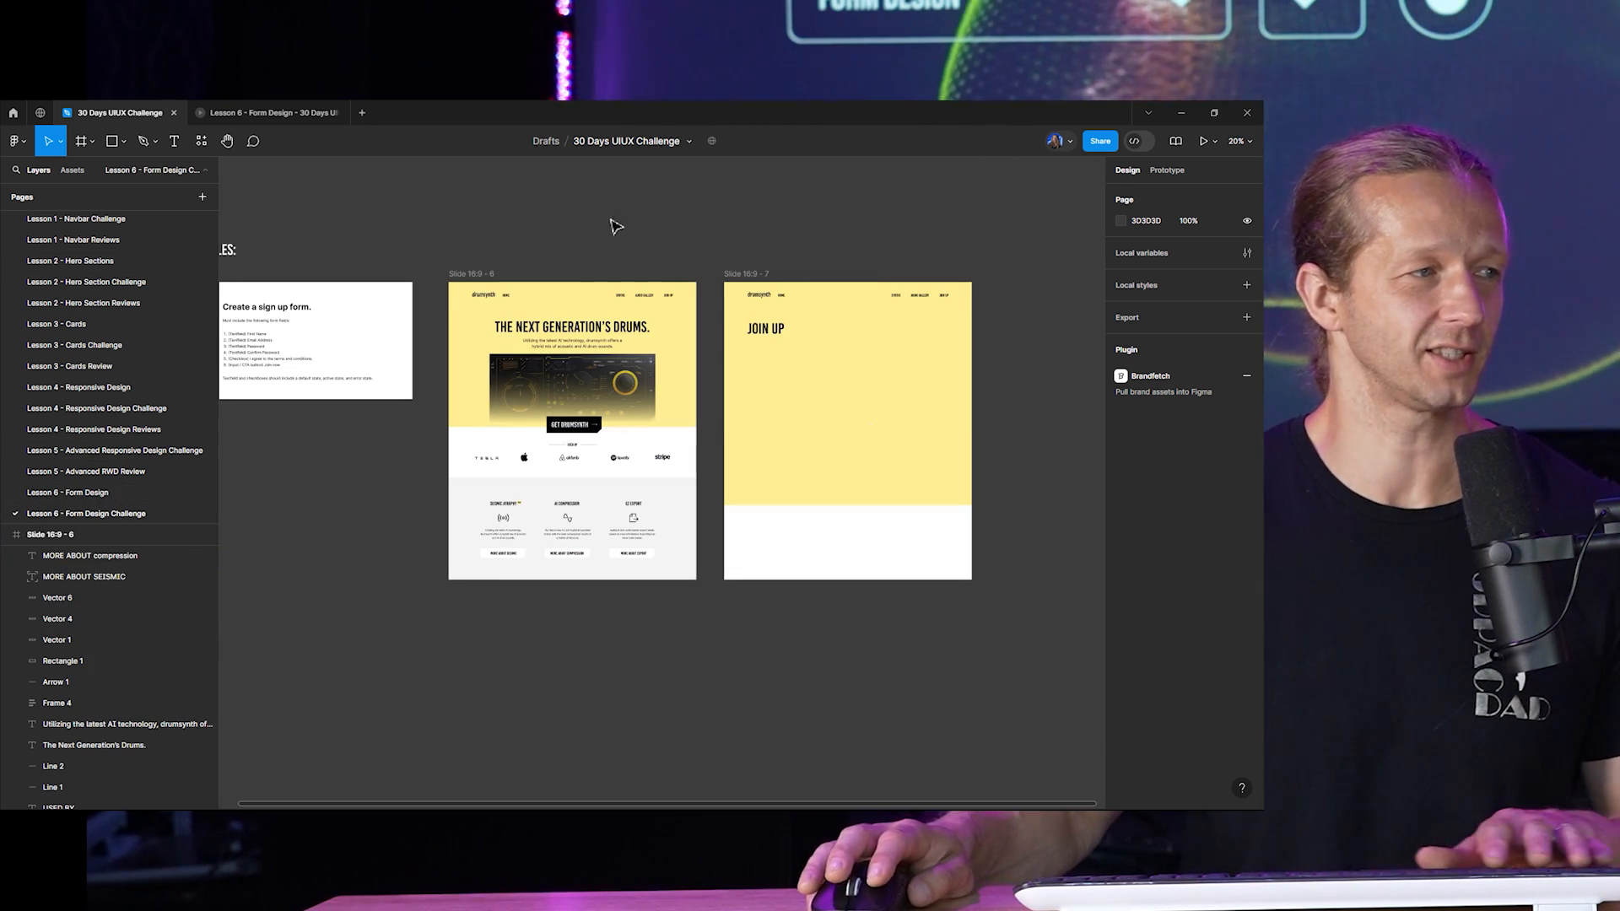
Examine the drumsynth landing page design, its JOIN UP link and the empty JOIN UP page beside it.
scroll(590, 267, "up", 4)
scroll(646, 335, "down", 3)
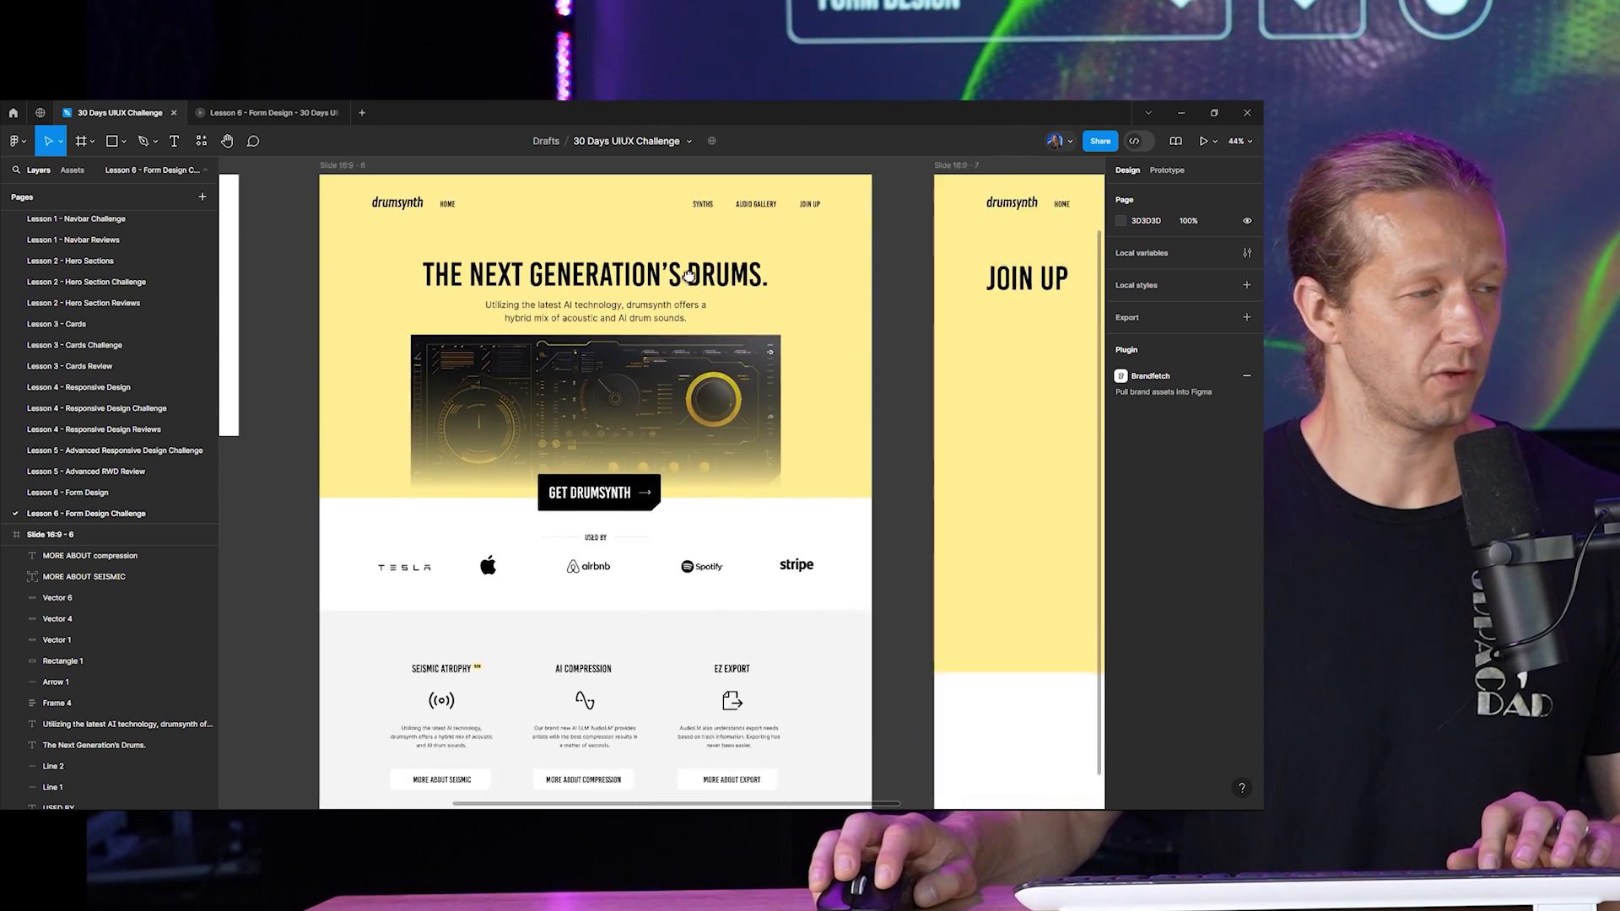
scroll(646, 335, "down", 2)
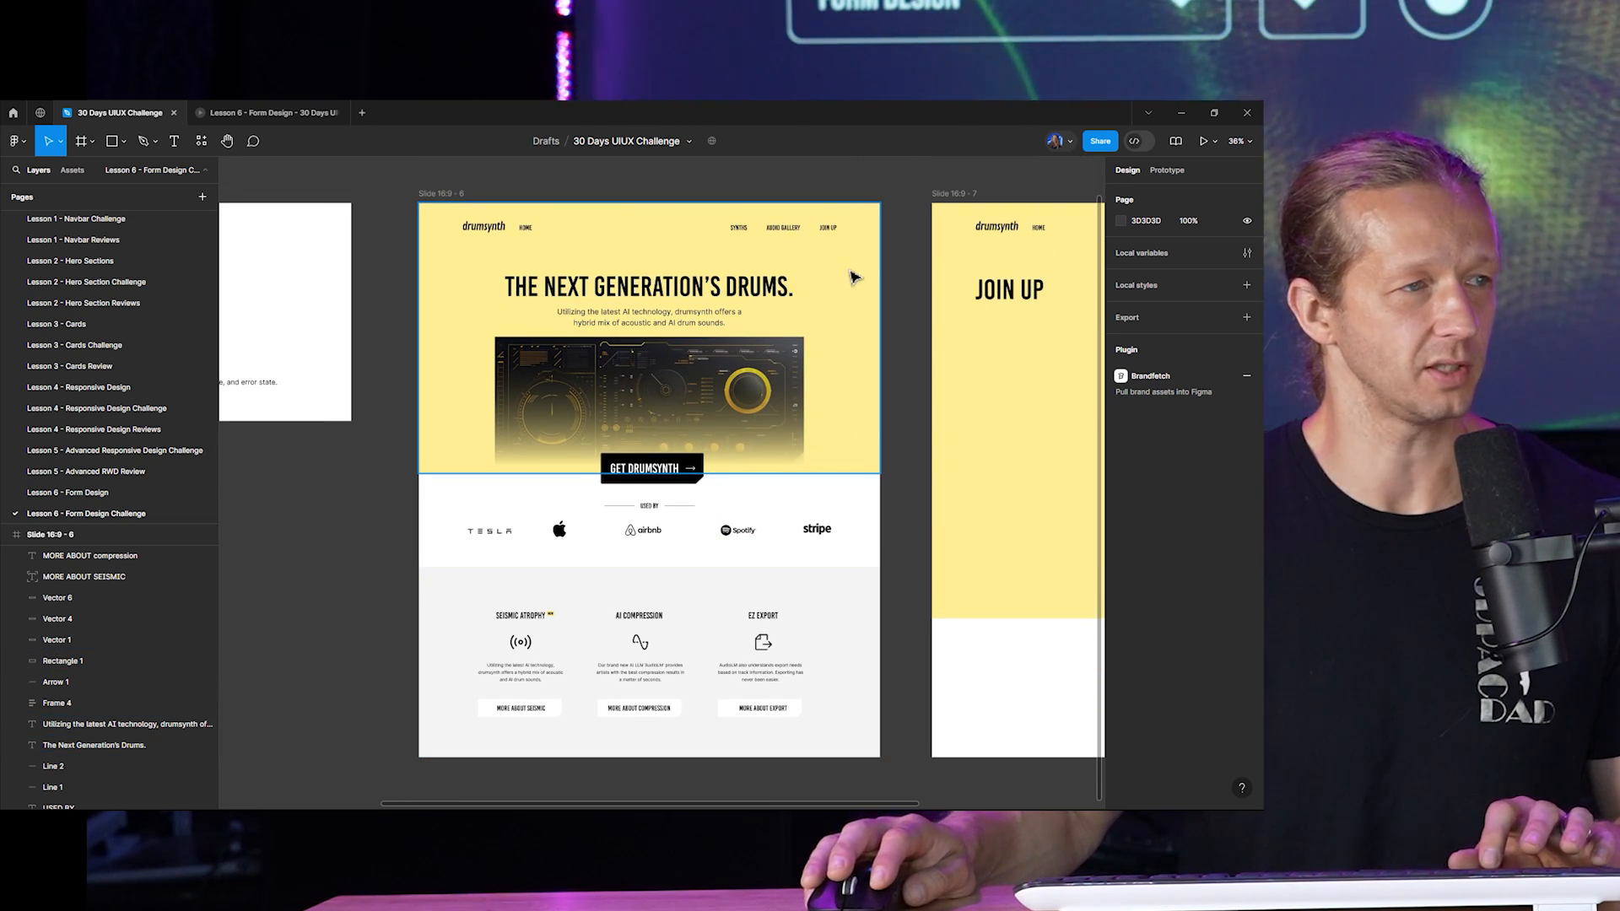
left_click_drag(906, 279, 799, 356)
scroll(674, 310, "up", 8)
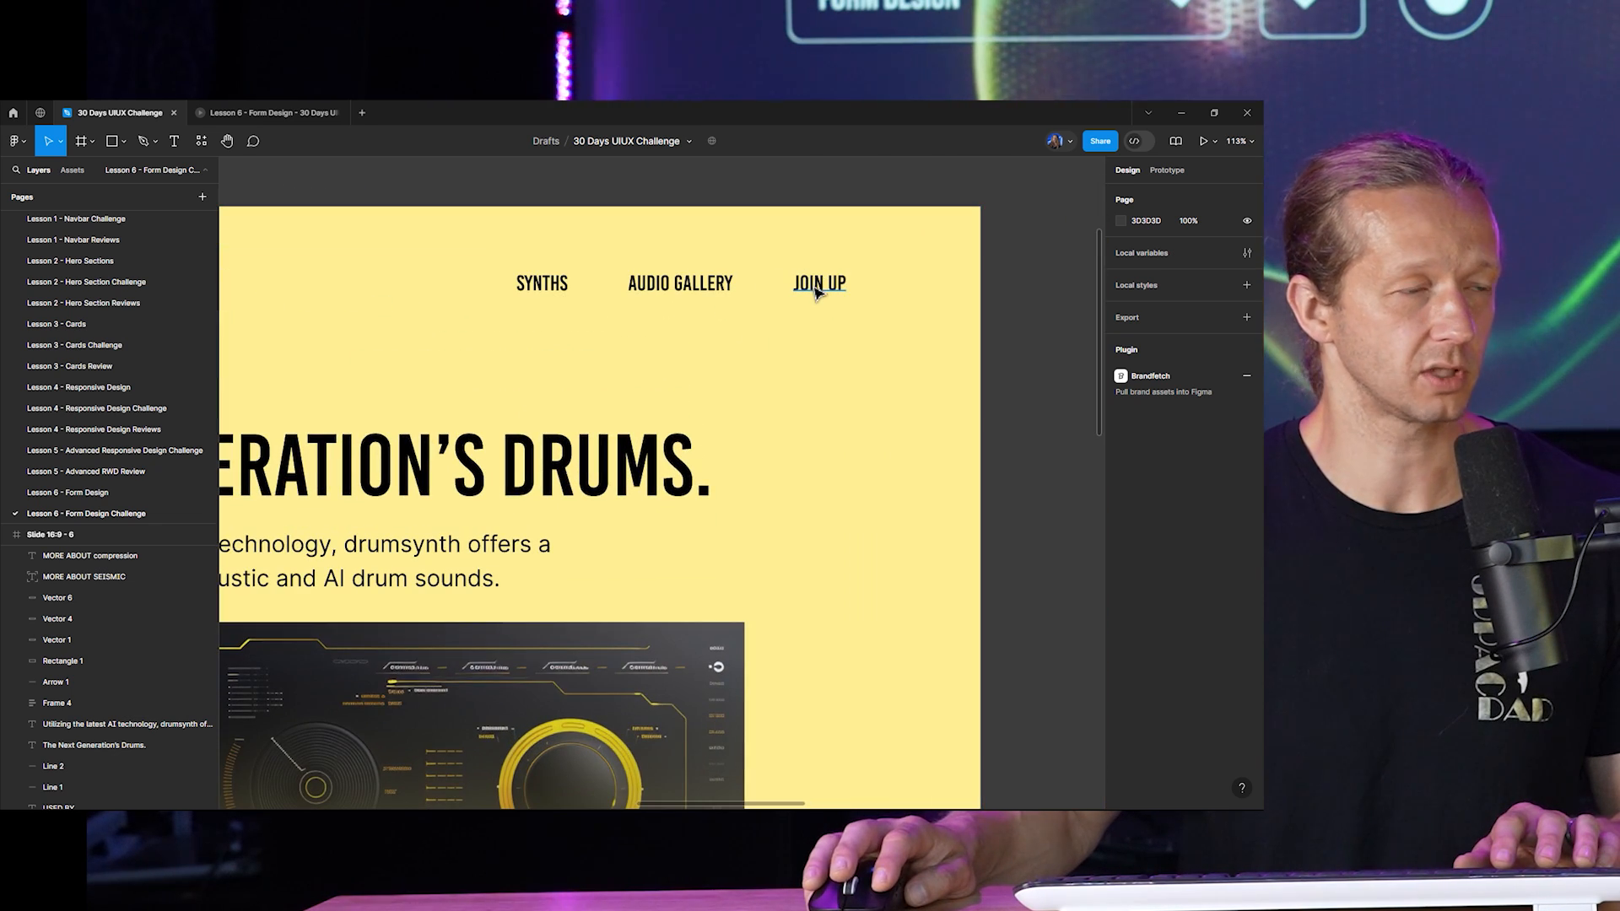
scroll(817, 293, "down", 8)
scroll(680, 364, "right", 6)
scroll(679, 363, "up", 2)
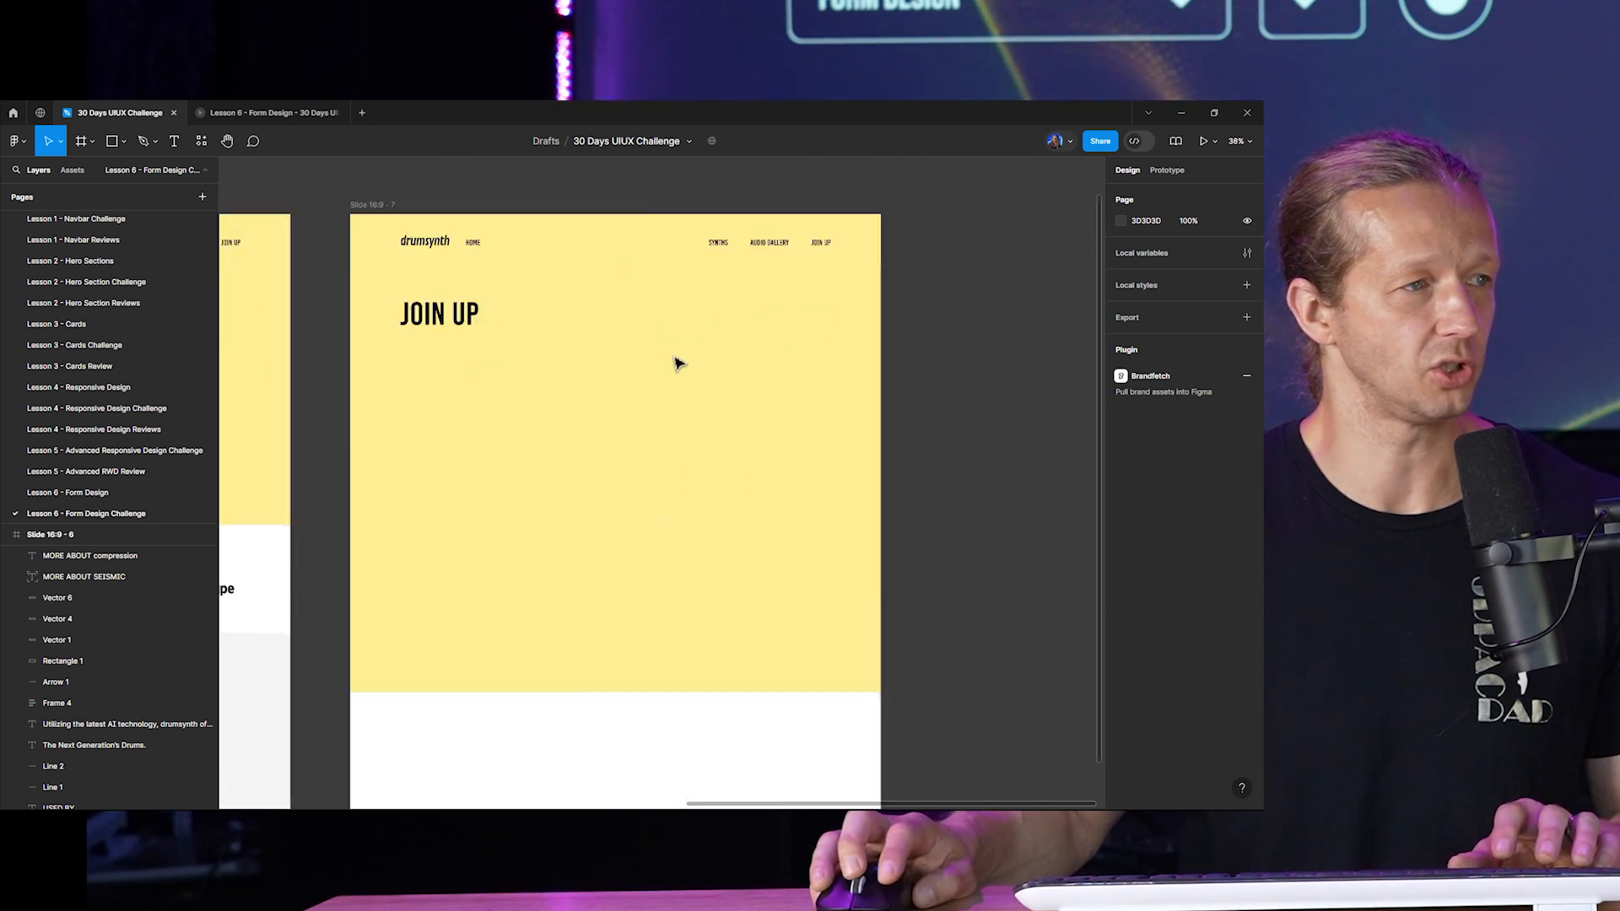
scroll(679, 364, "up", 2)
scroll(640, 344, "down", 3)
scroll(650, 346, "up", 3)
scroll(622, 340, "down", 3)
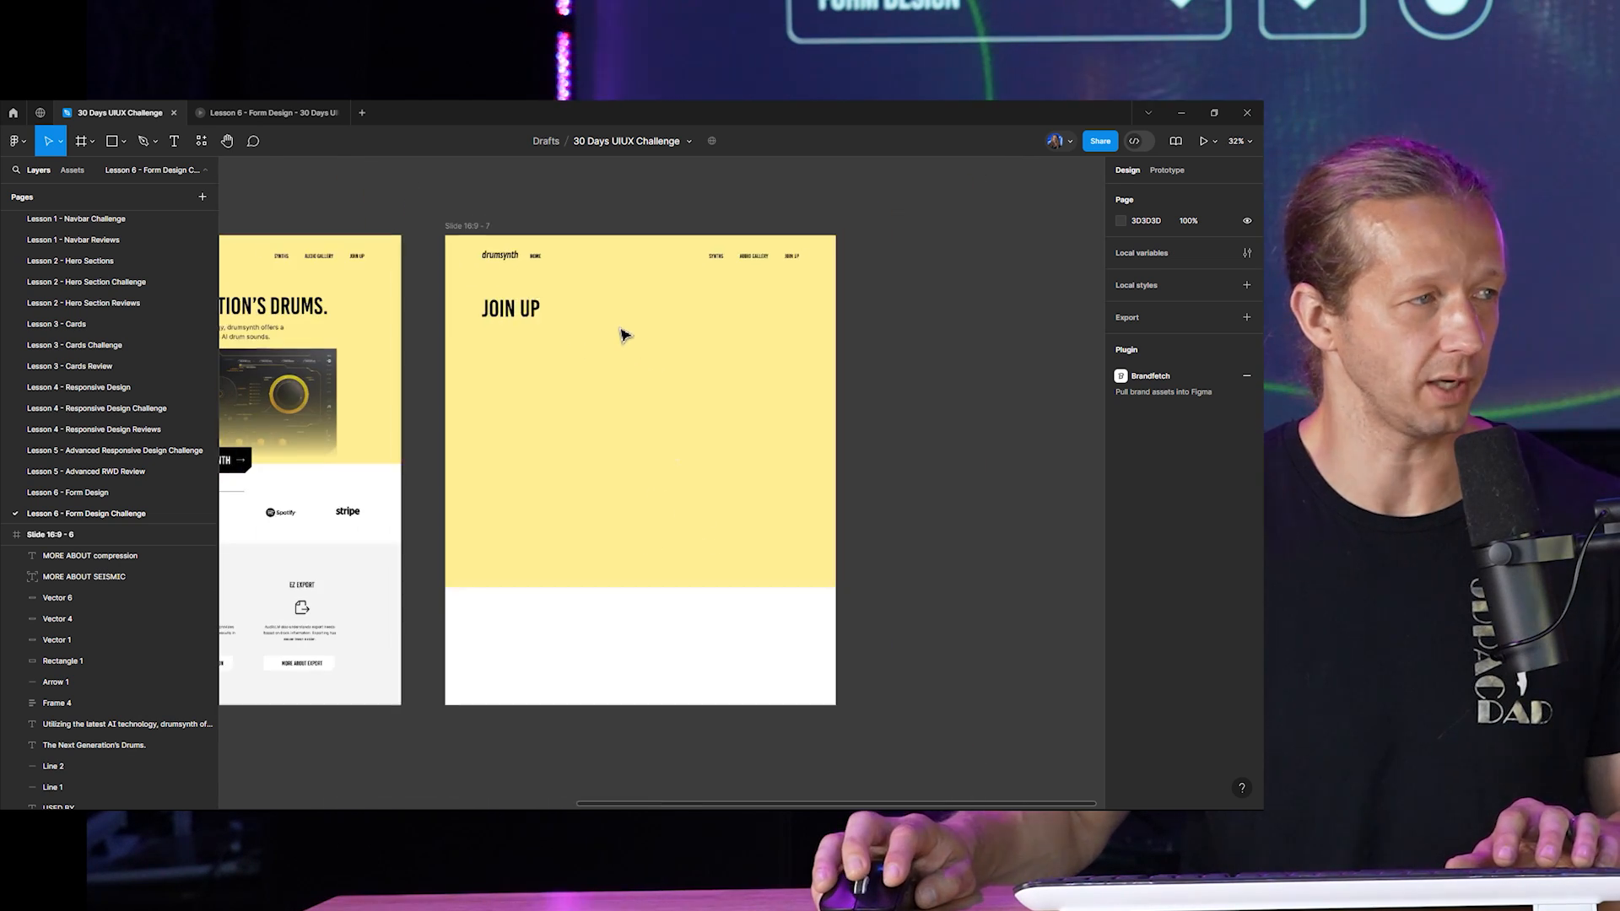
scroll(571, 376, "down", 1)
scroll(716, 361, "left", 6)
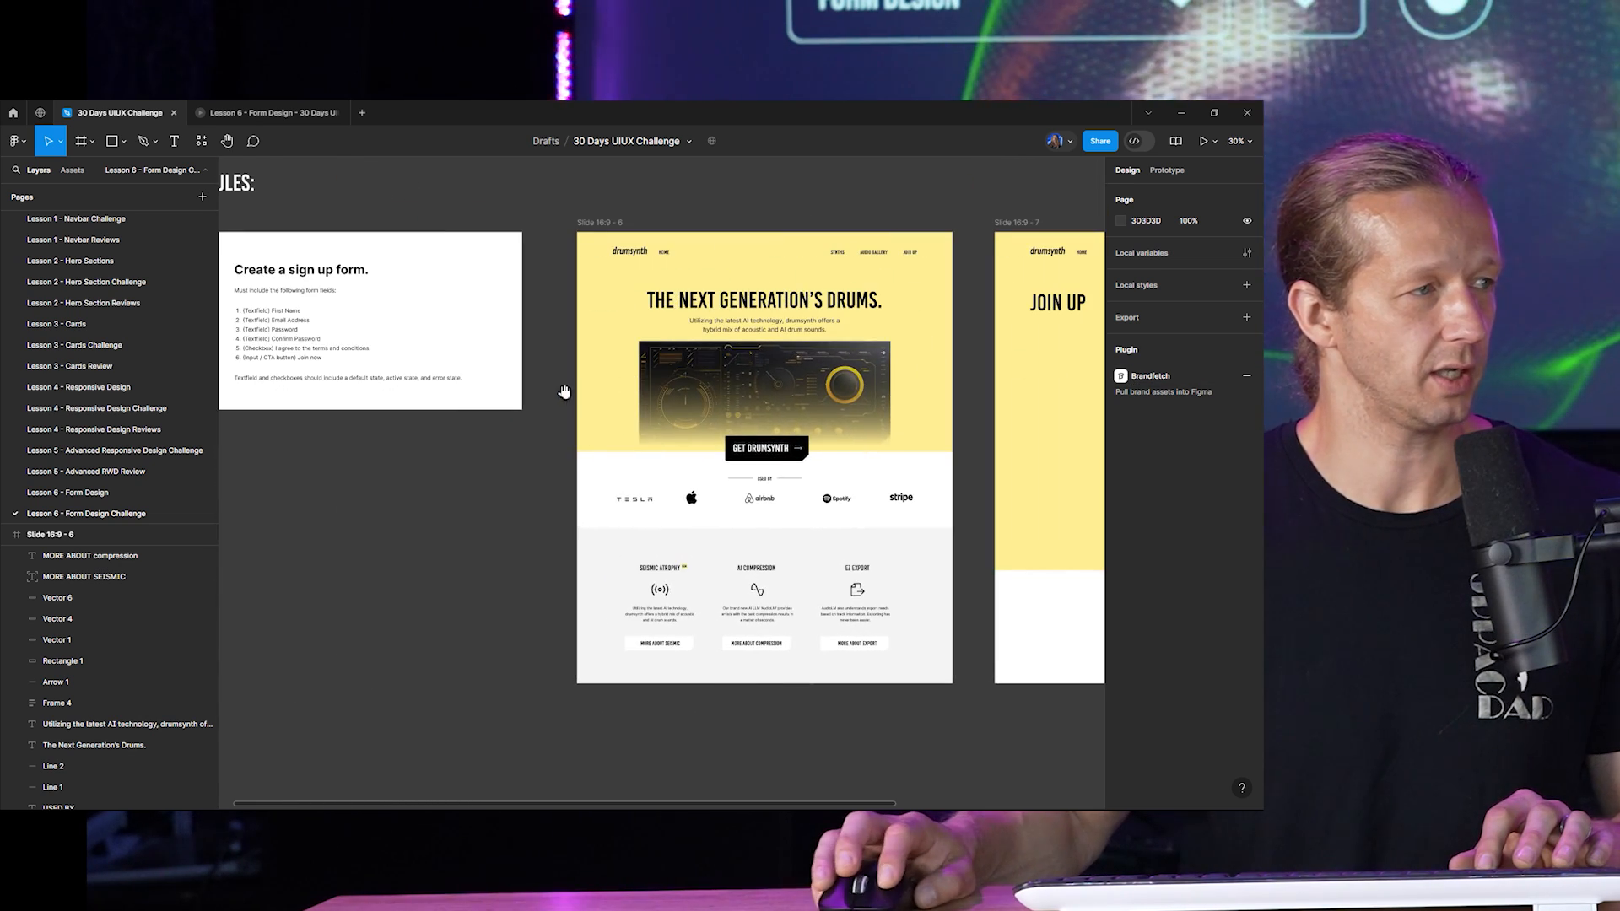
Read the sign up form rules for the required form fields and component states.
scroll(563, 391, "left", 5)
scroll(582, 397, "up", 1)
scroll(590, 397, "up", 5)
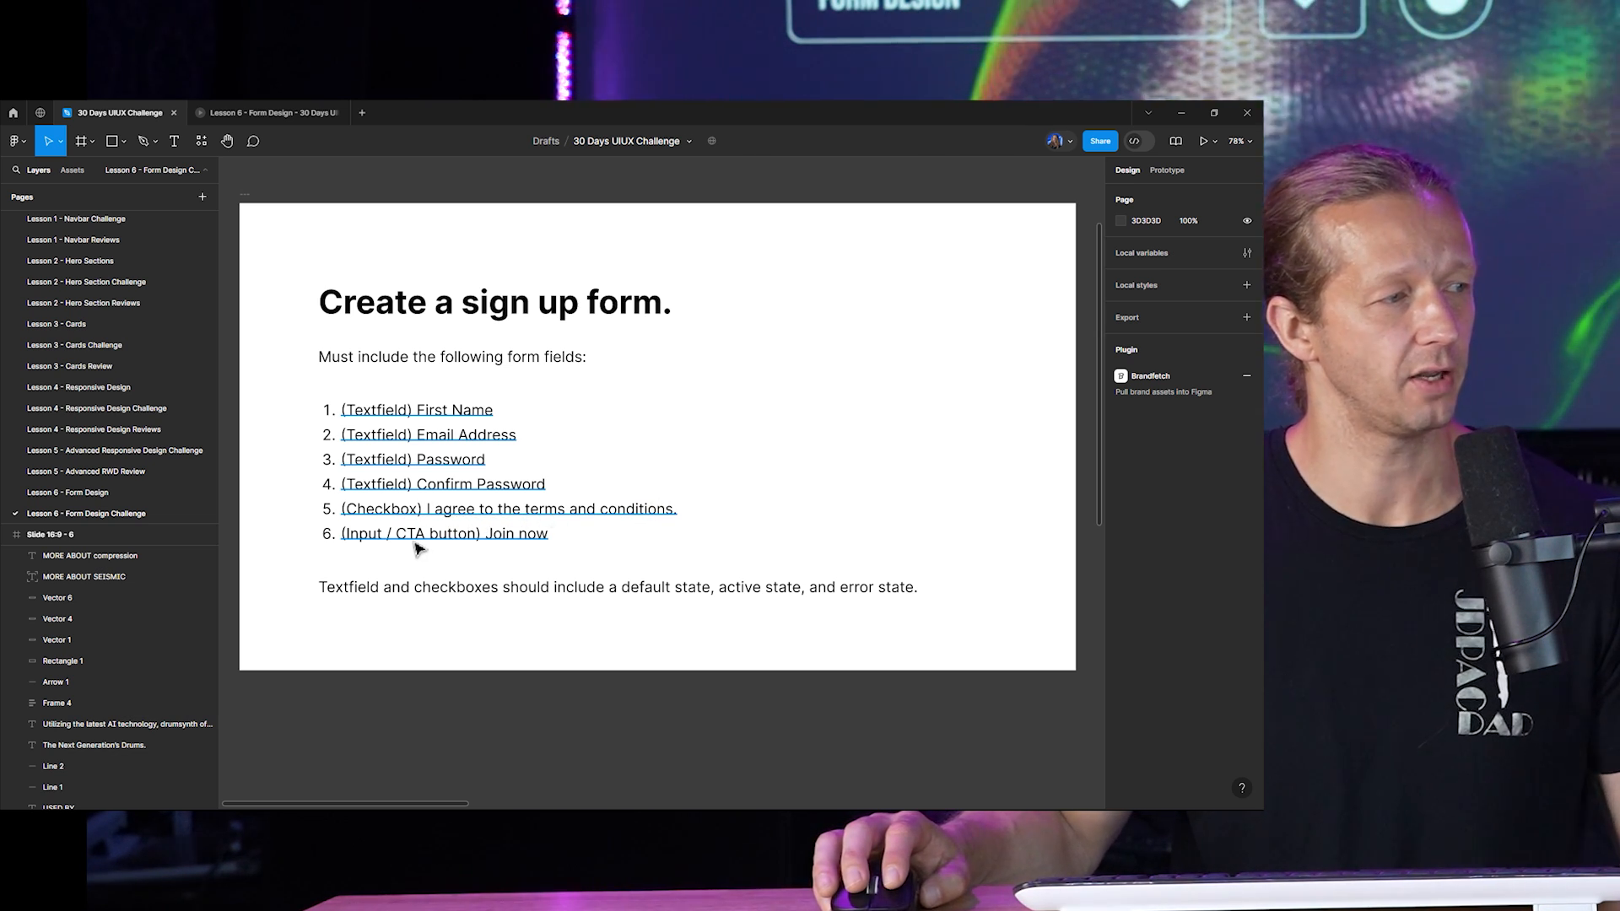
left_click(542, 540)
left_click(625, 561)
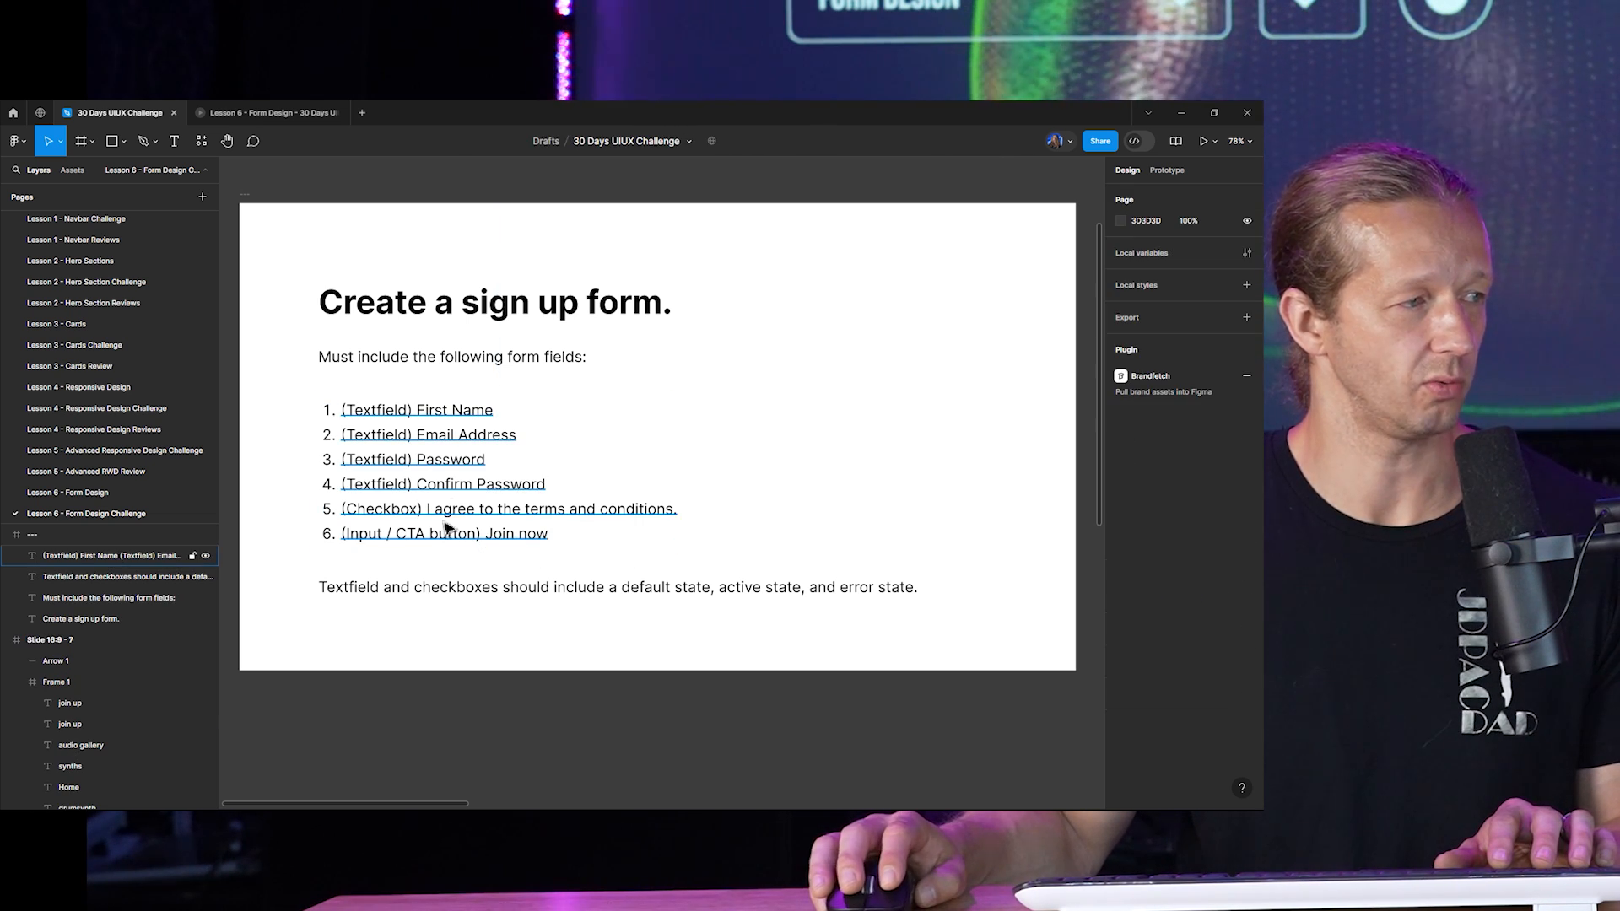
scroll(615, 463, "down", 3)
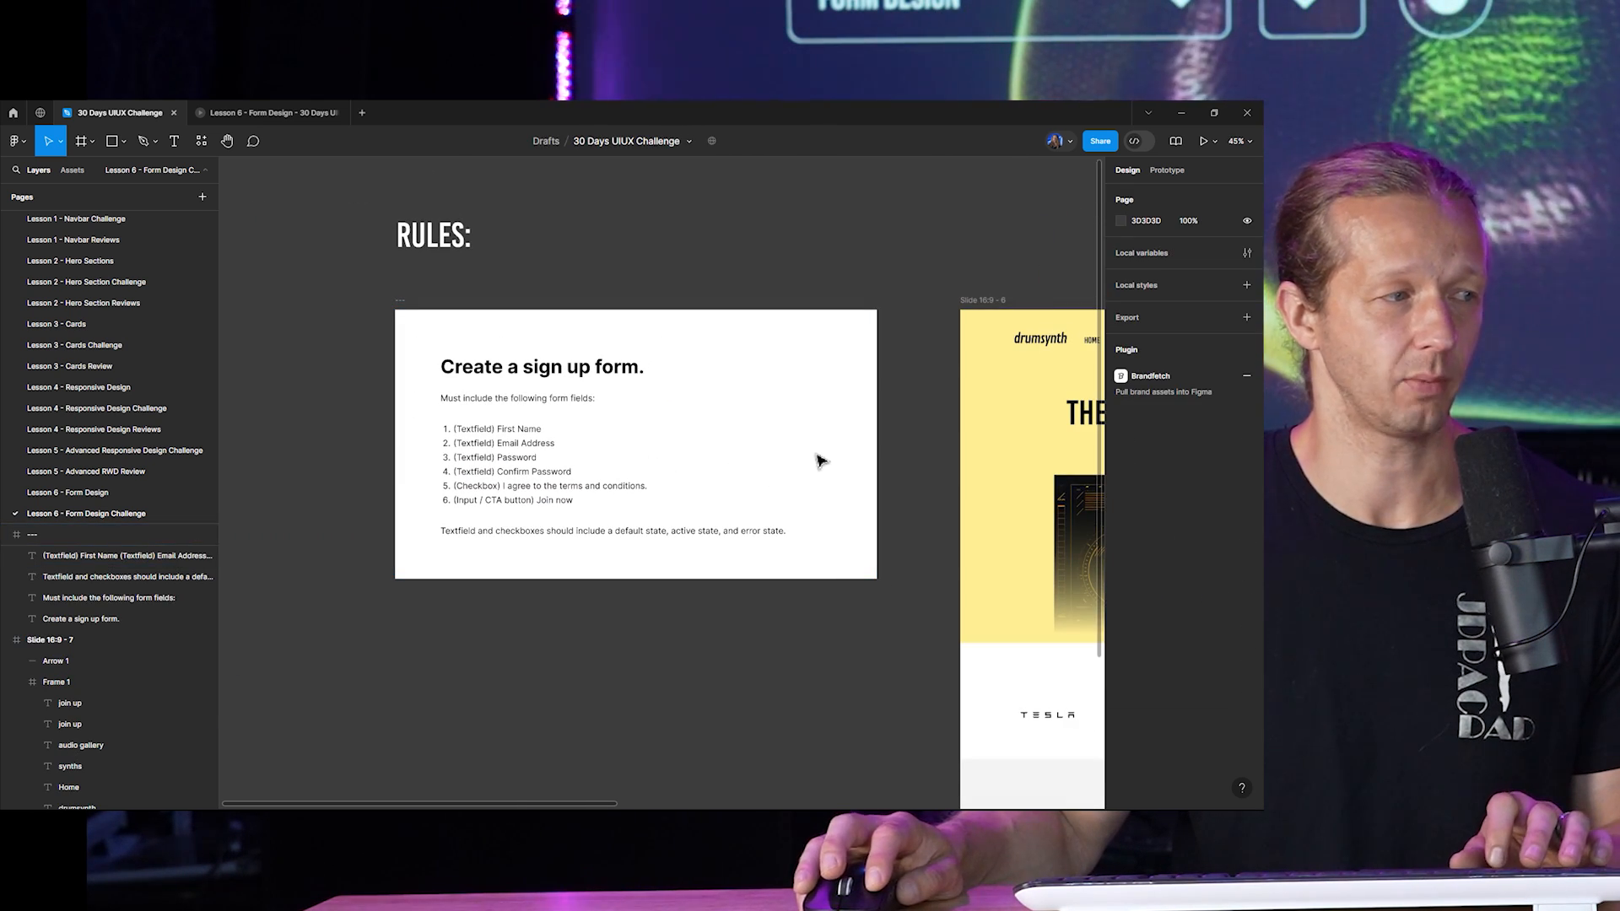
Draw a square frame of about 56 × 56 below the JOIN UP heading, near the heading's left edge.
left_click_drag(821, 460, 455, 463)
left_click_drag(759, 448, 546, 448)
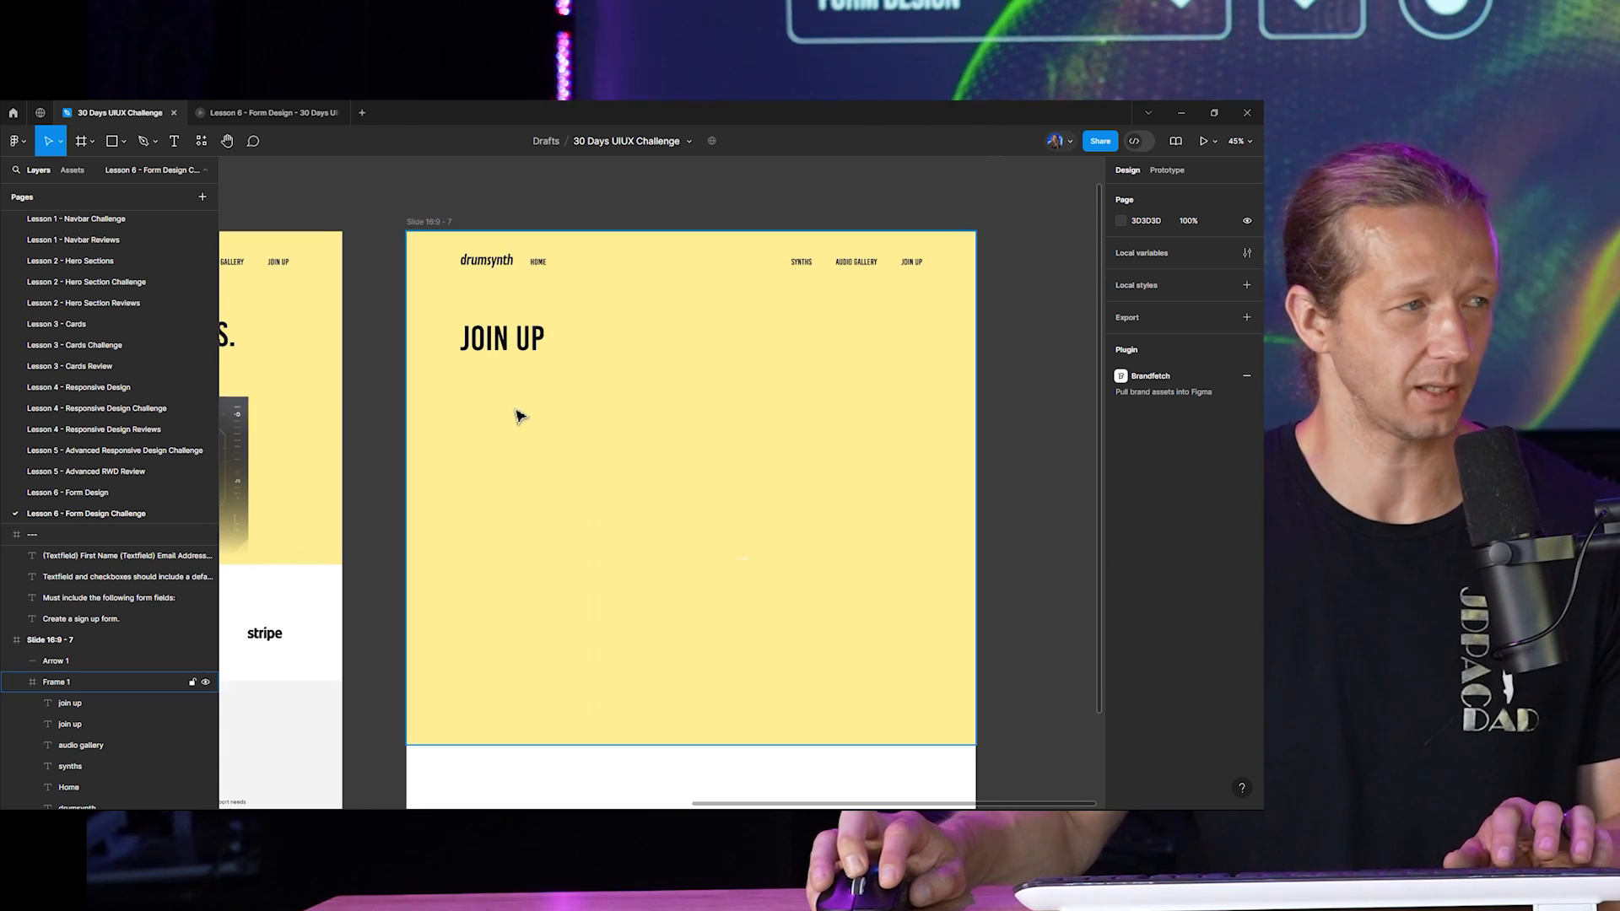
scroll(519, 415, "up", 5)
left_click_drag(459, 383, 579, 516)
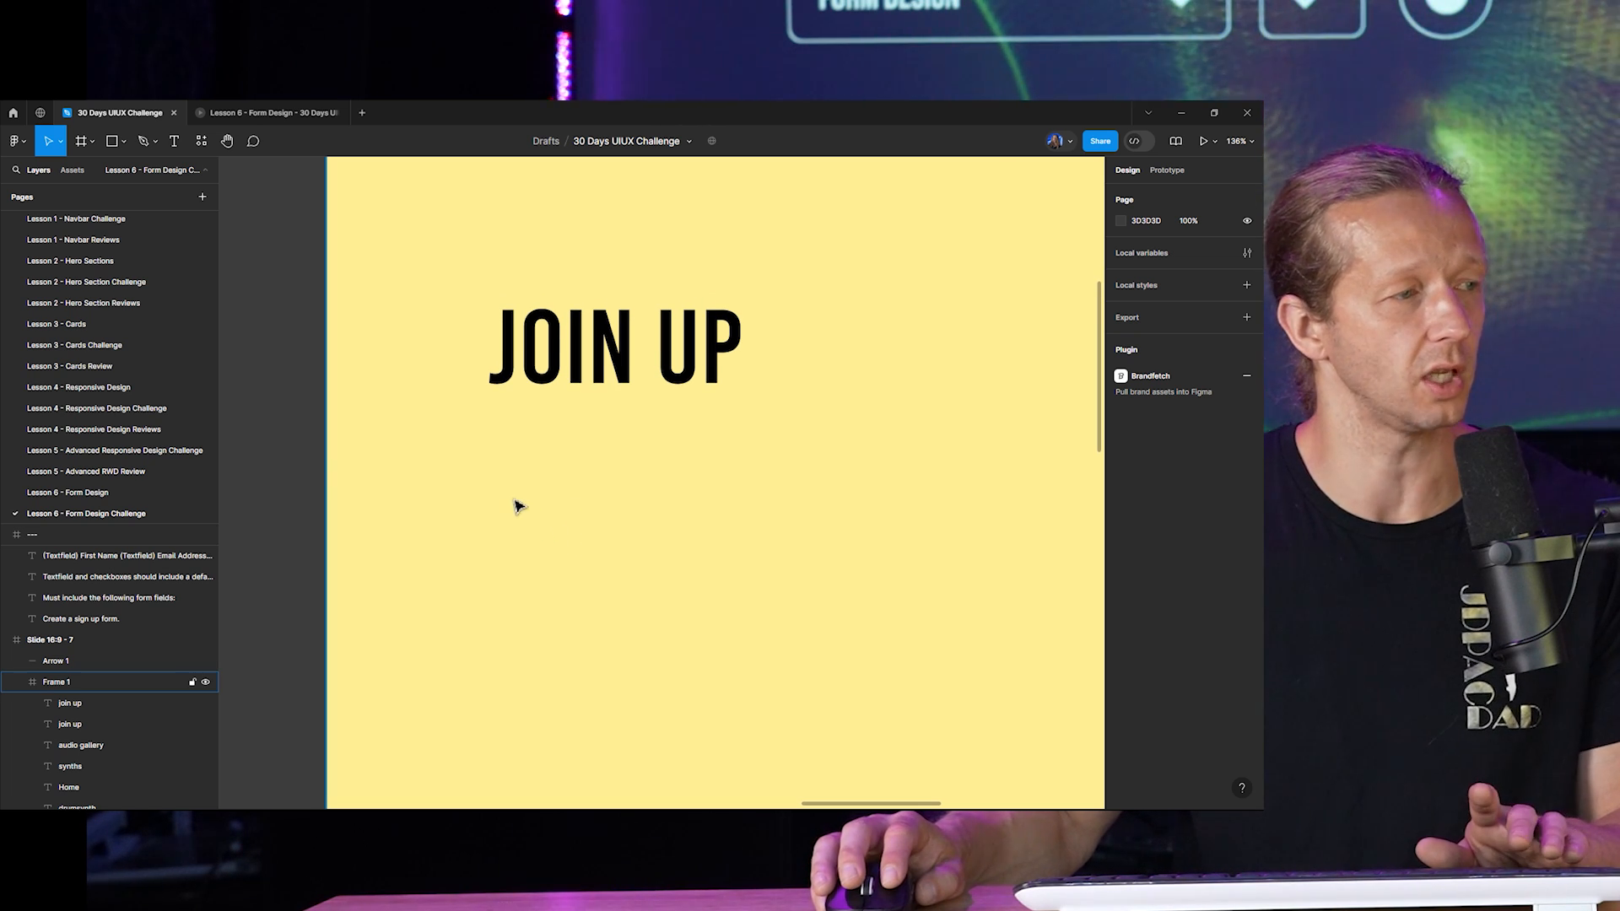
key("f")
mouse_move(492, 475)
left_mouse_down()
mouse_move(542, 579)
mouse_move(543, 525)
left_mouse_up()
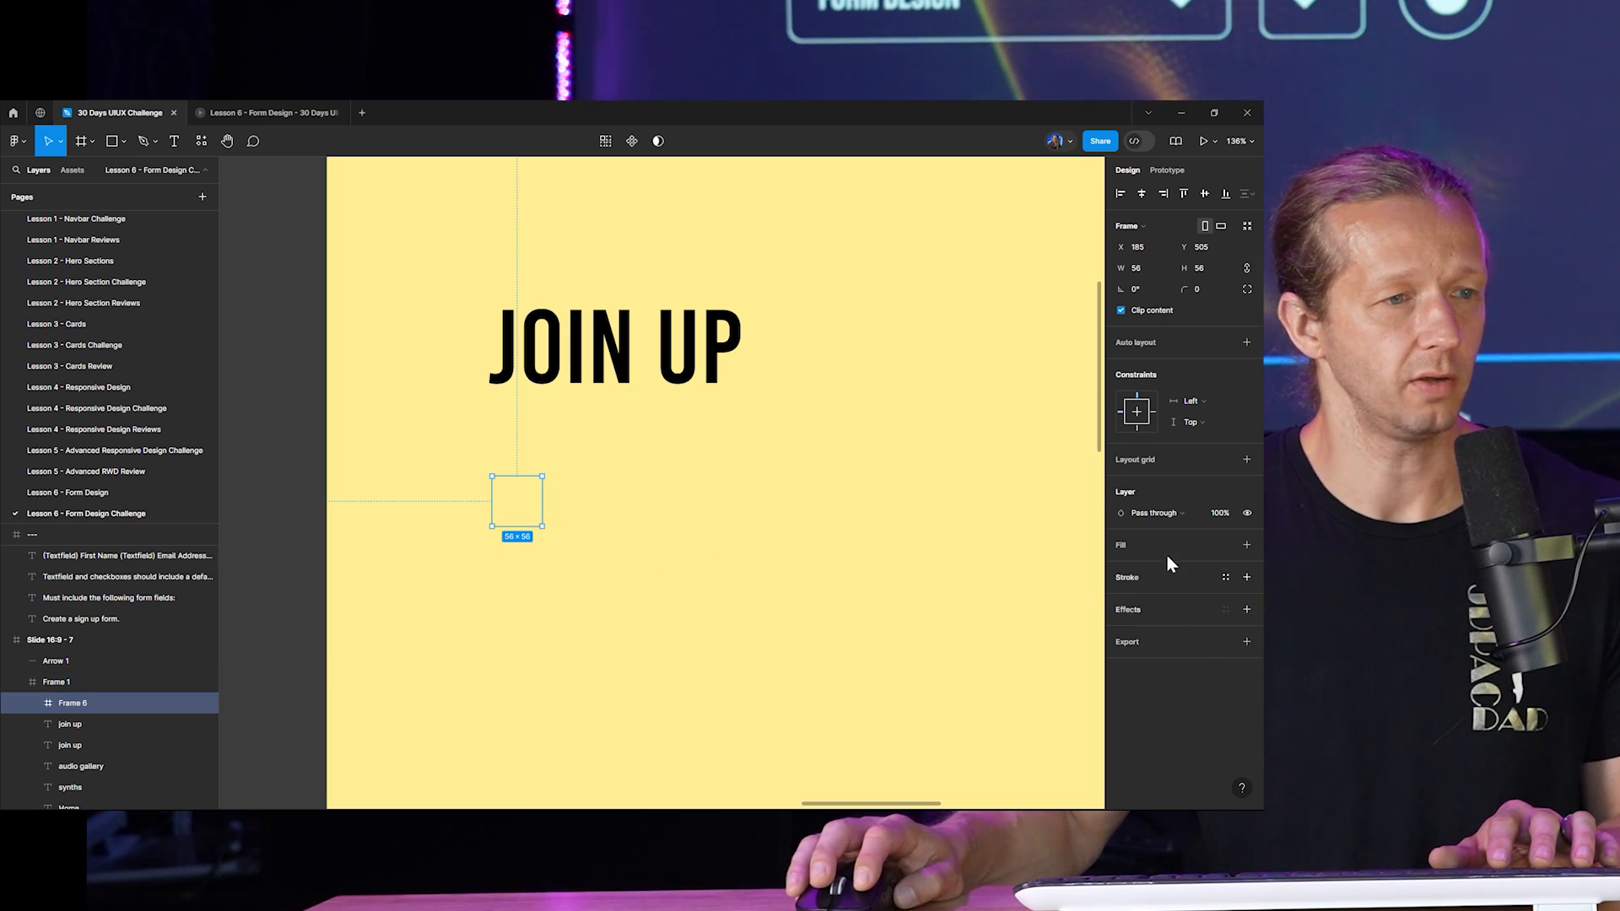
Give the square frame an FFFFFF fill, a 000000 inside stroke of 2 and a corner radius of 4.
left_click(1247, 545)
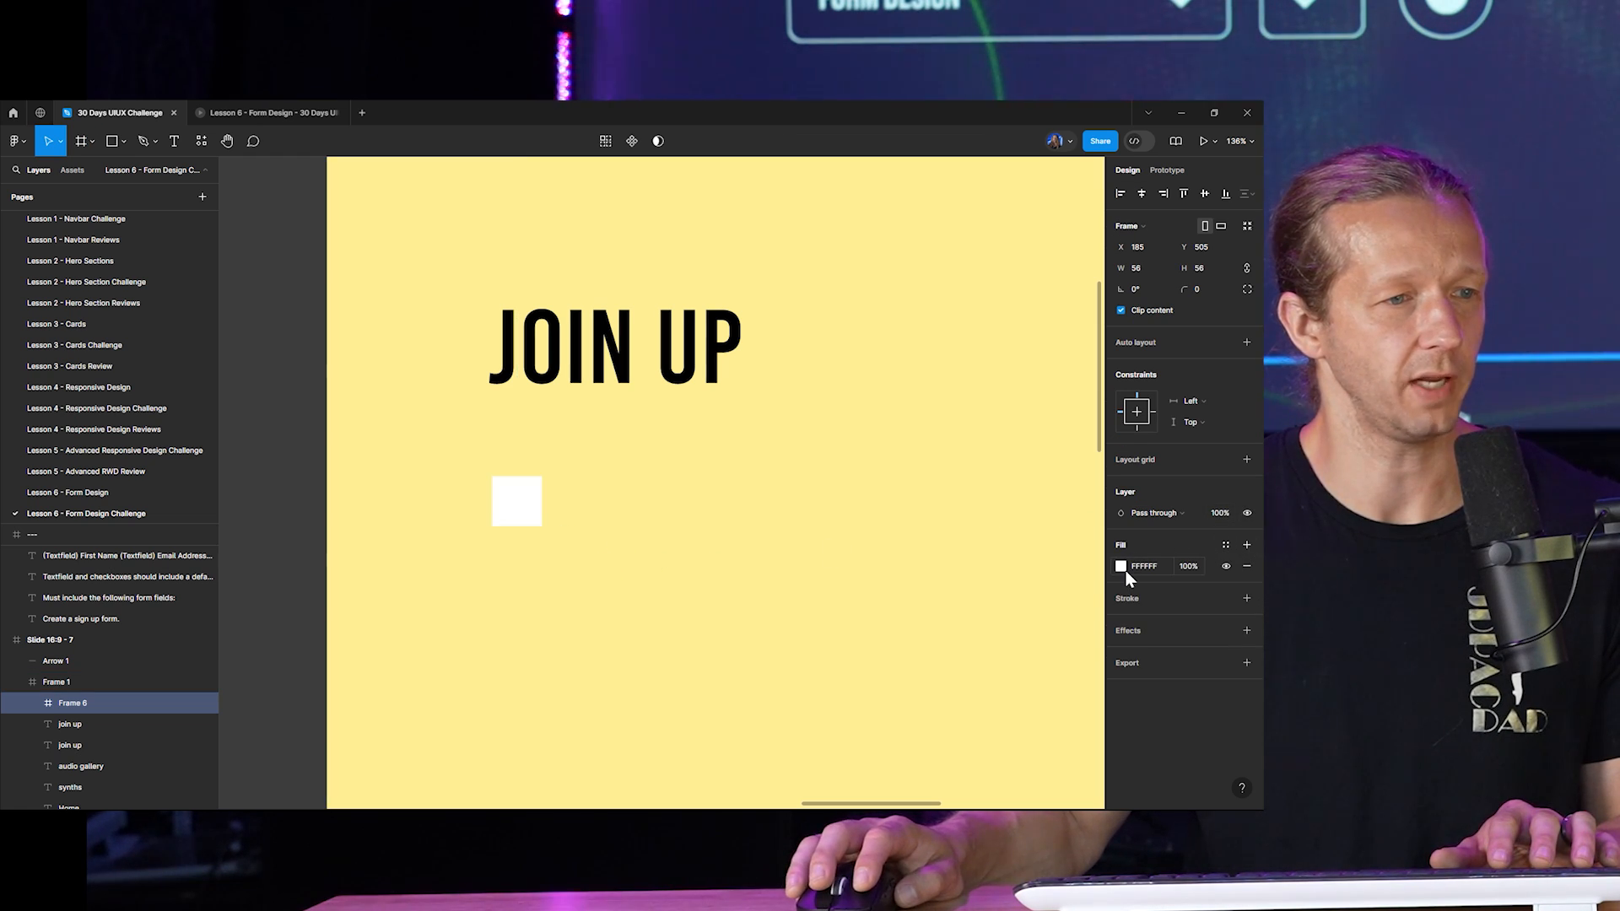
left_click(1247, 598)
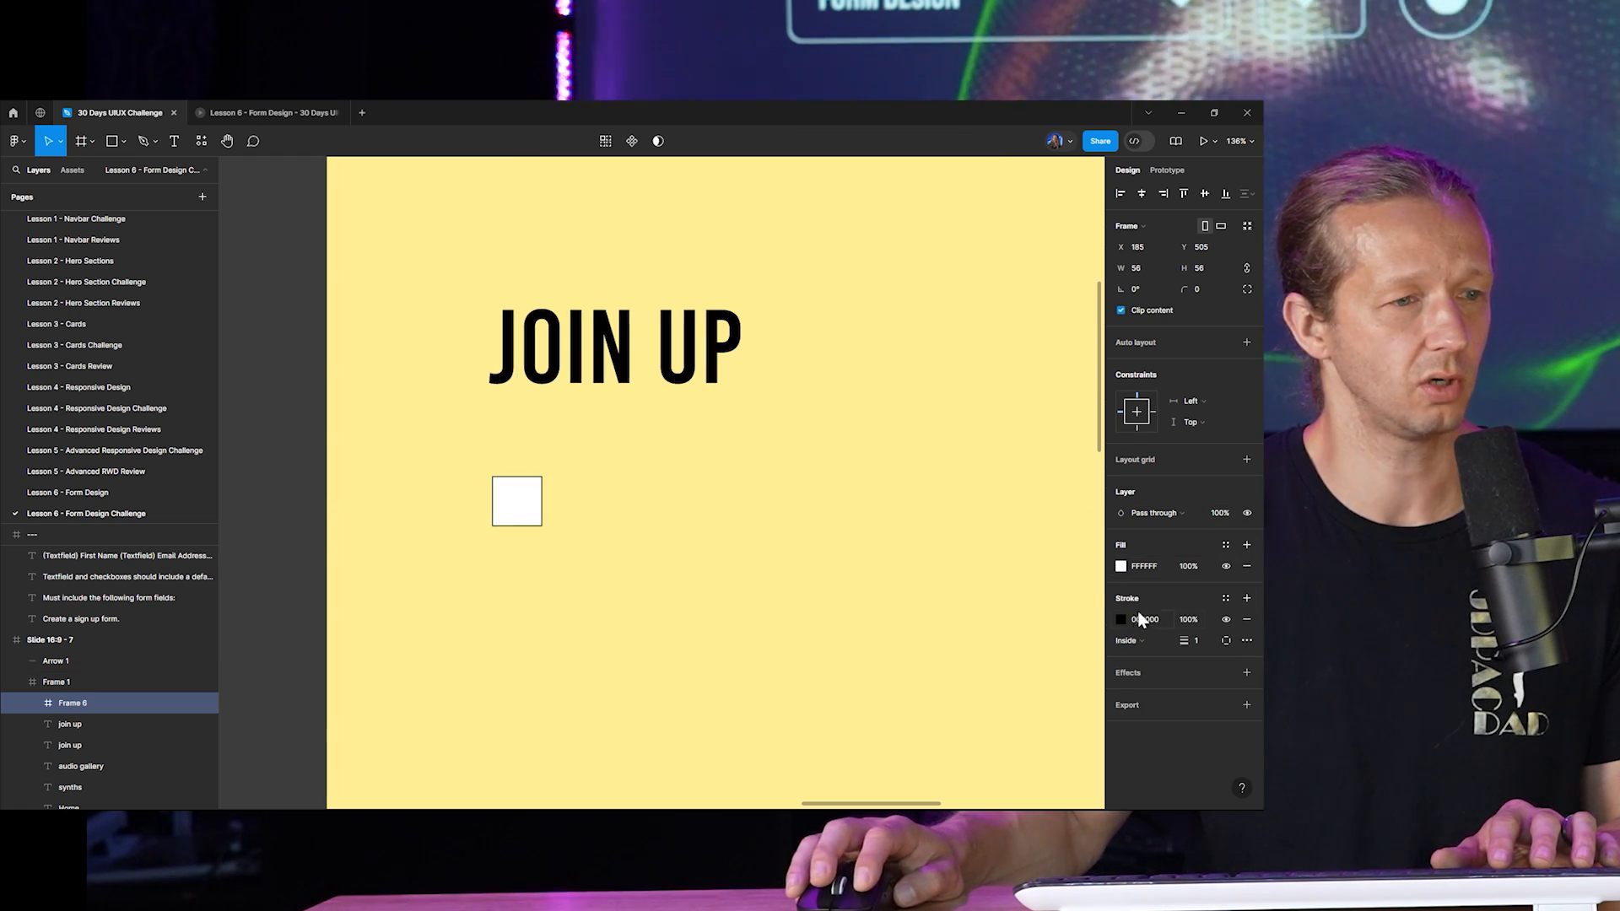
left_click(1193, 290)
left_click_drag(1190, 291, 1215, 295)
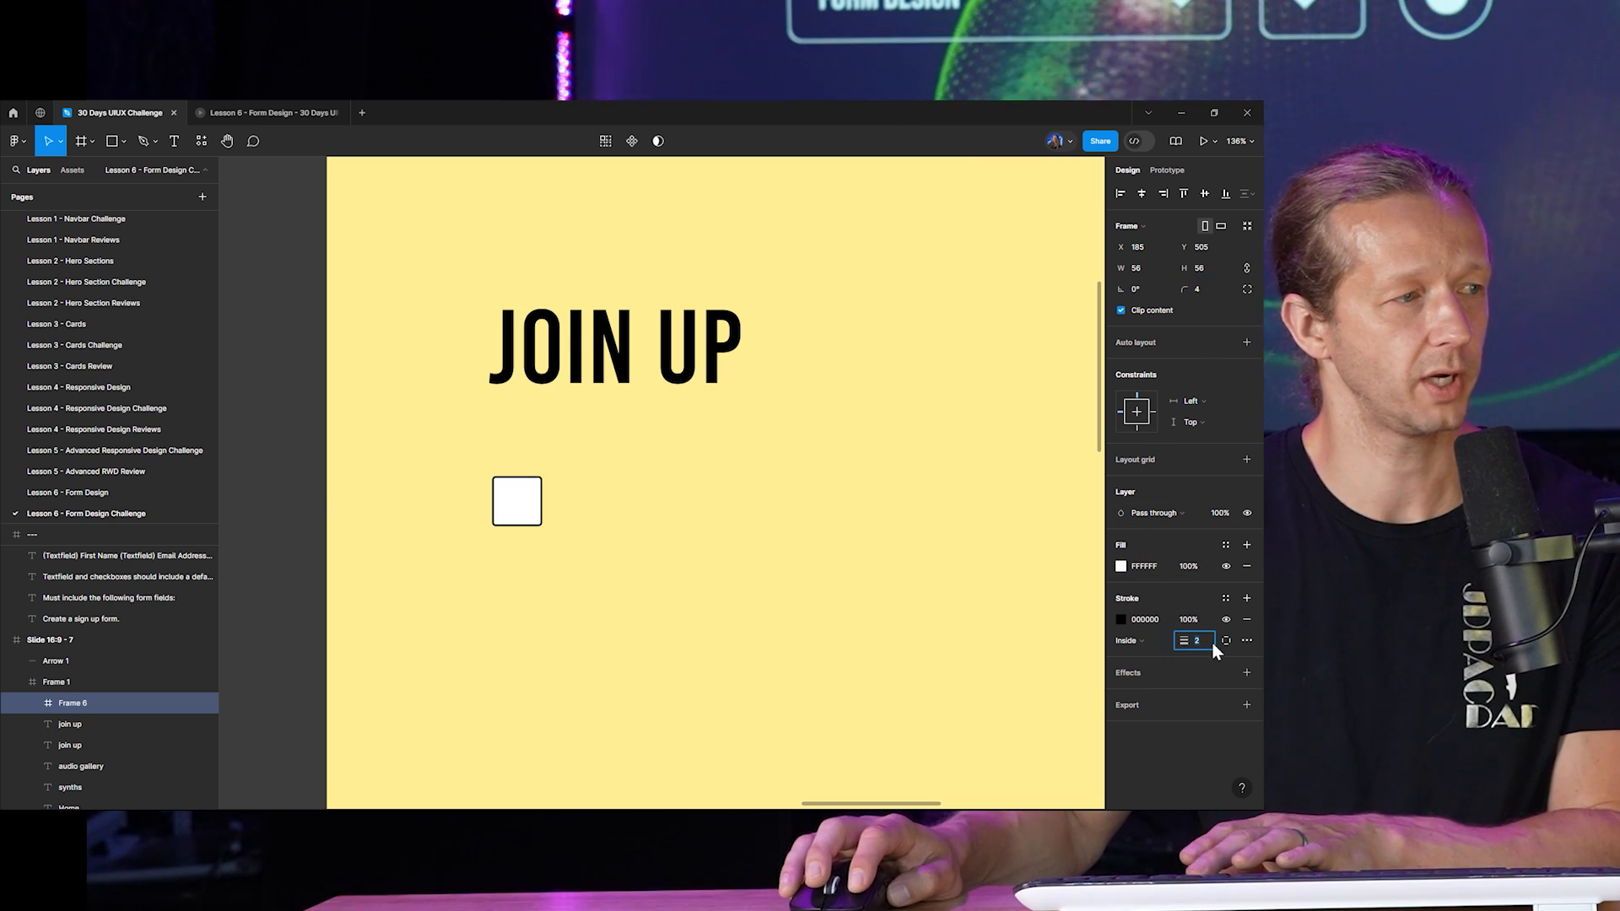
left_click(264, 482)
Draw a checkmark of about 23 × 17 with the Pen tool in the square, with a black stroke of 6, and centre it.
scroll(264, 495, "up", 3)
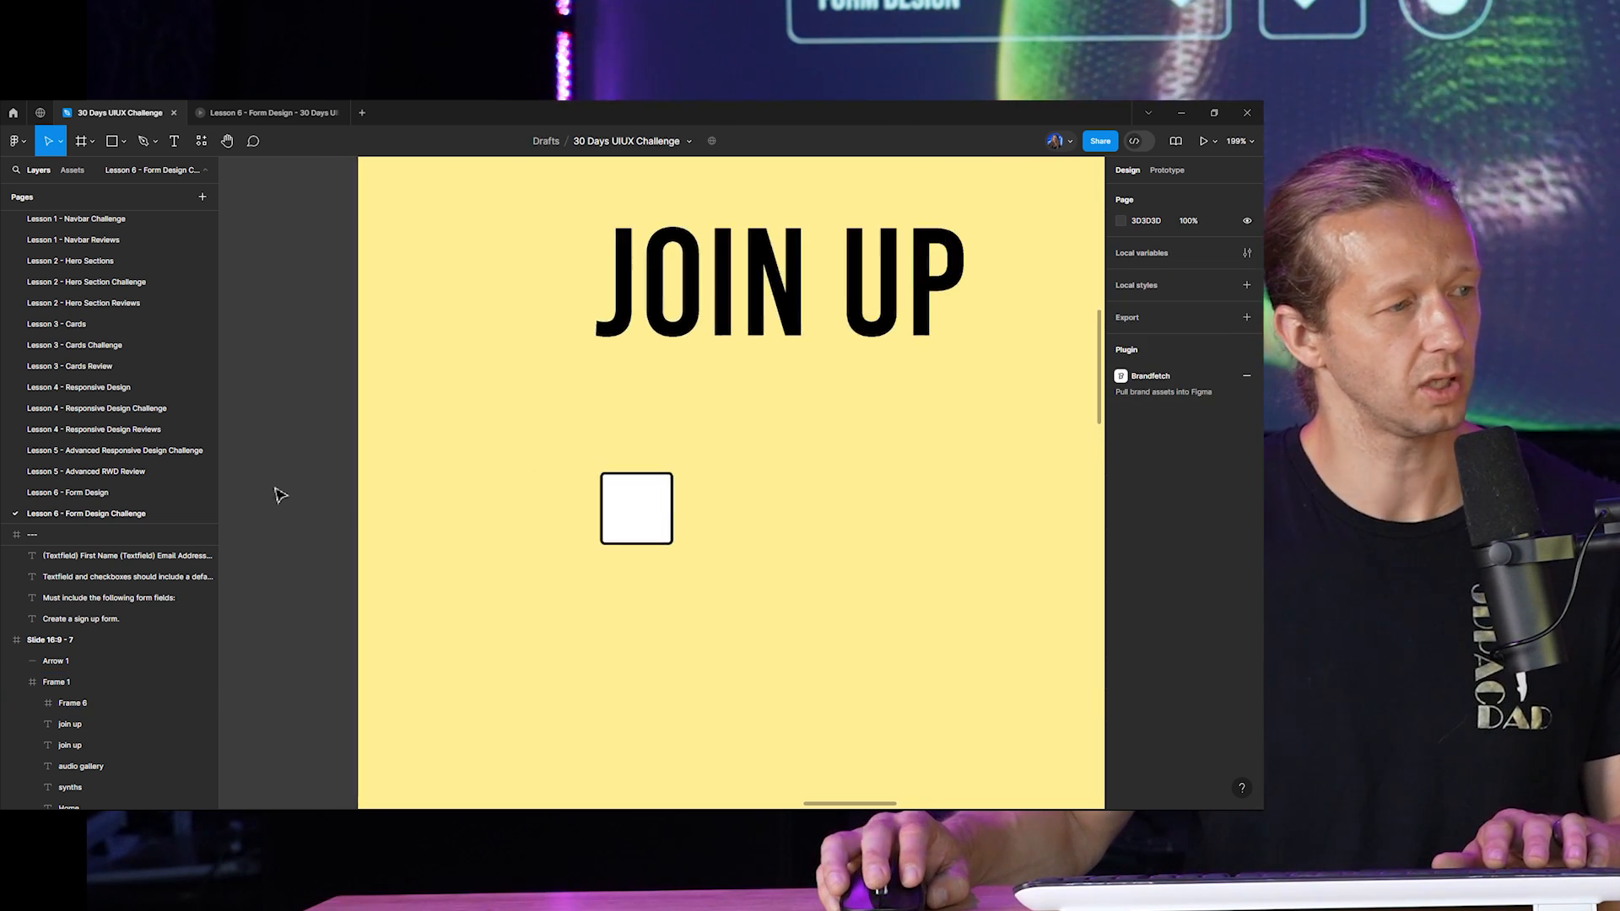
left_click(636, 513)
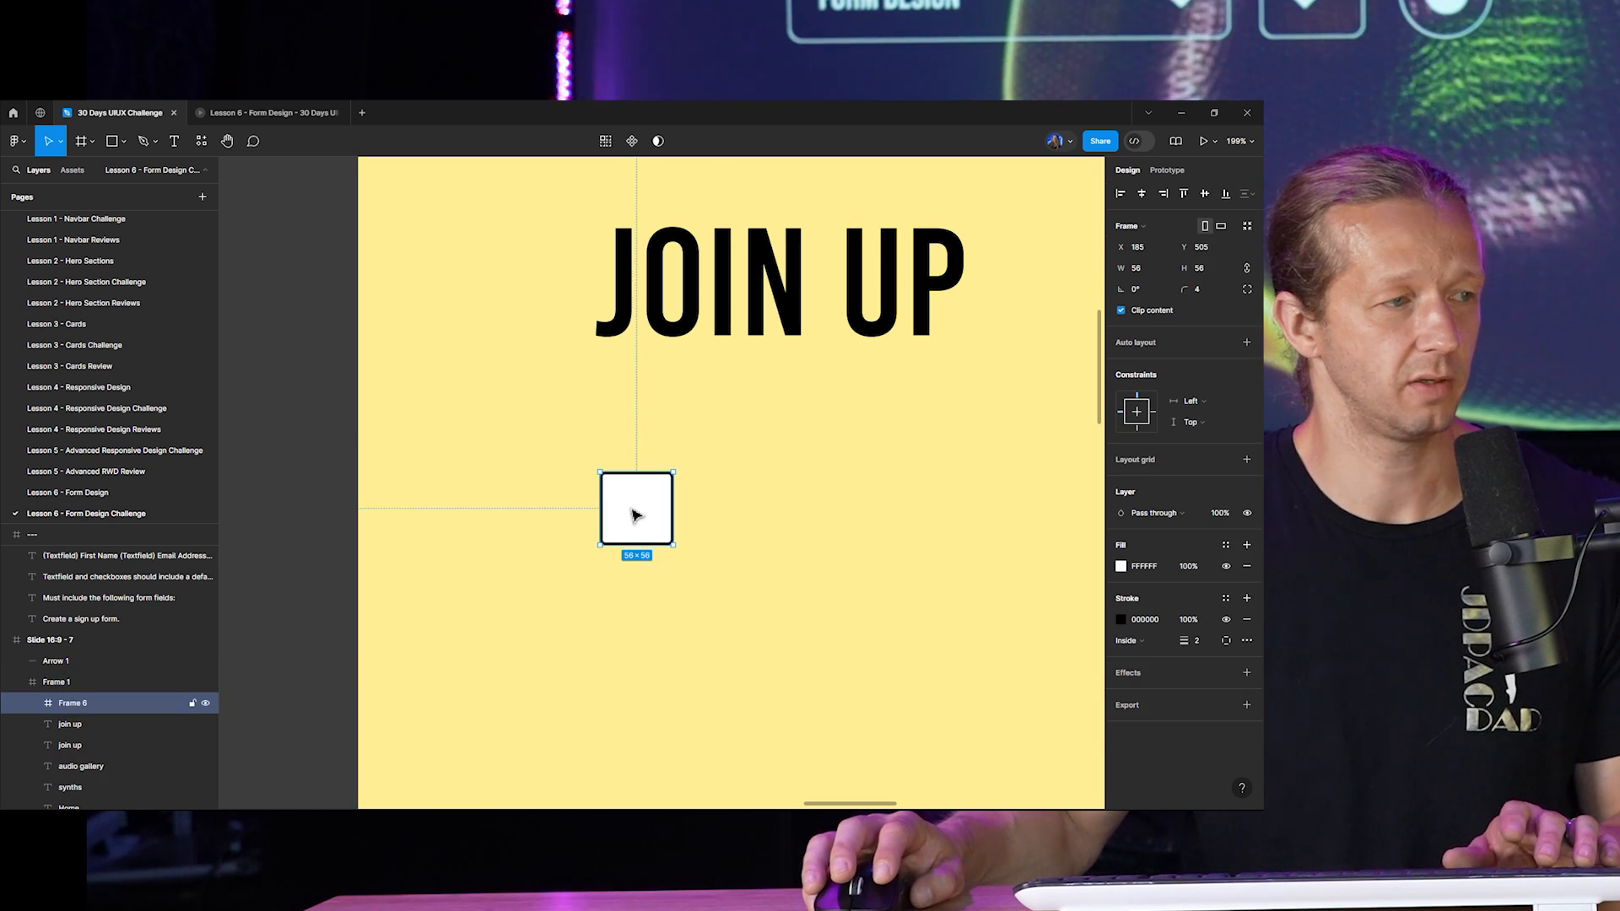
left_click(738, 515)
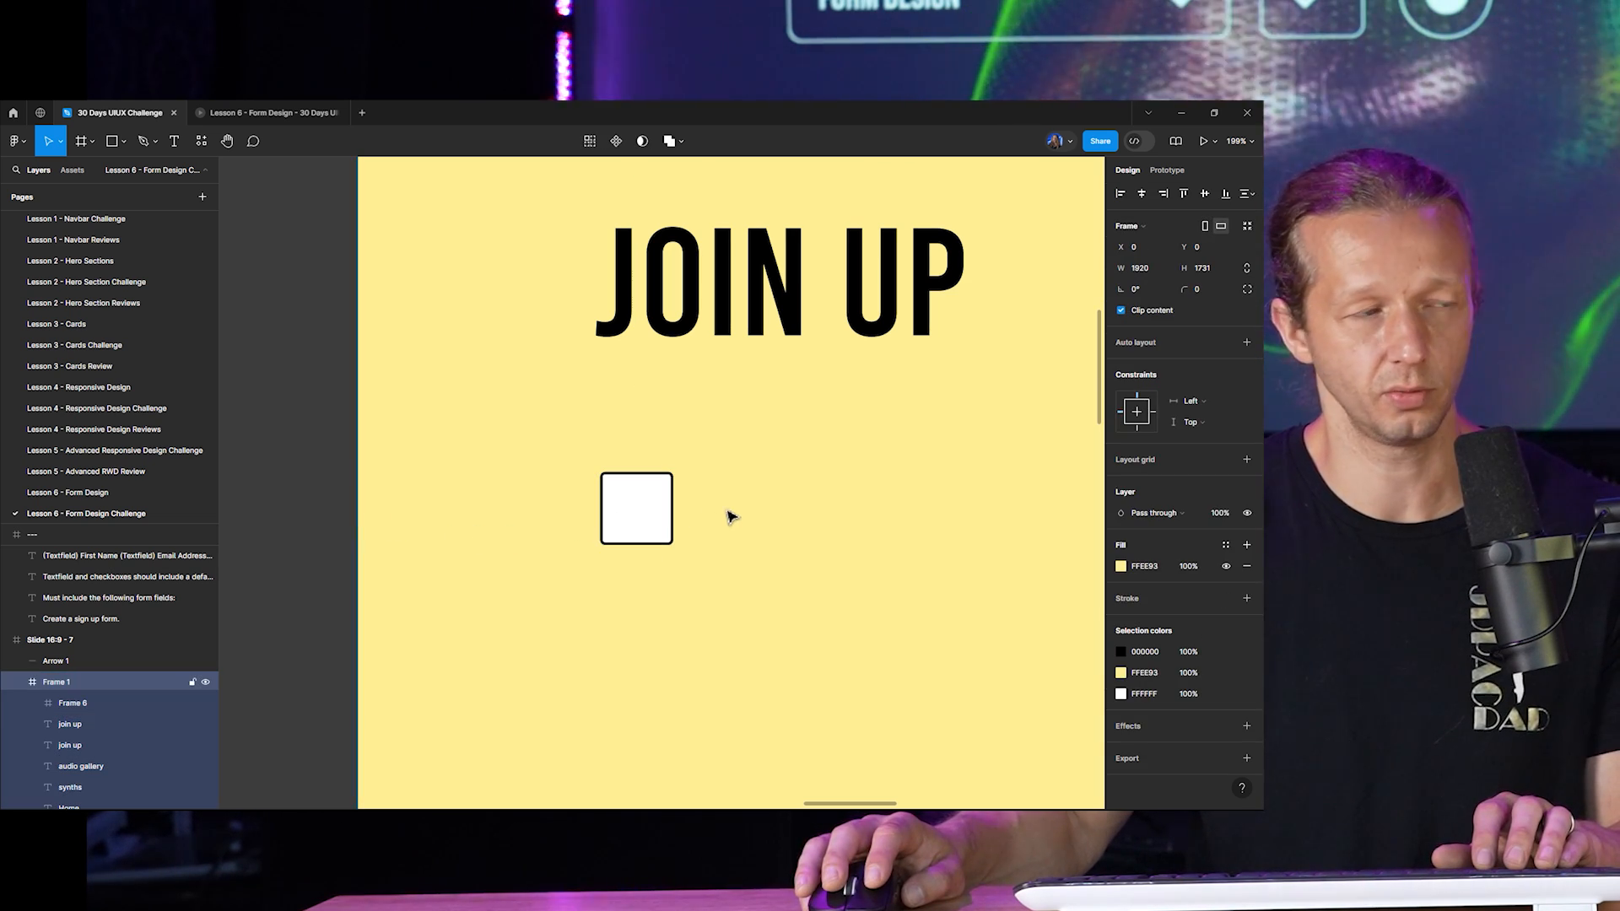
left_click(647, 517)
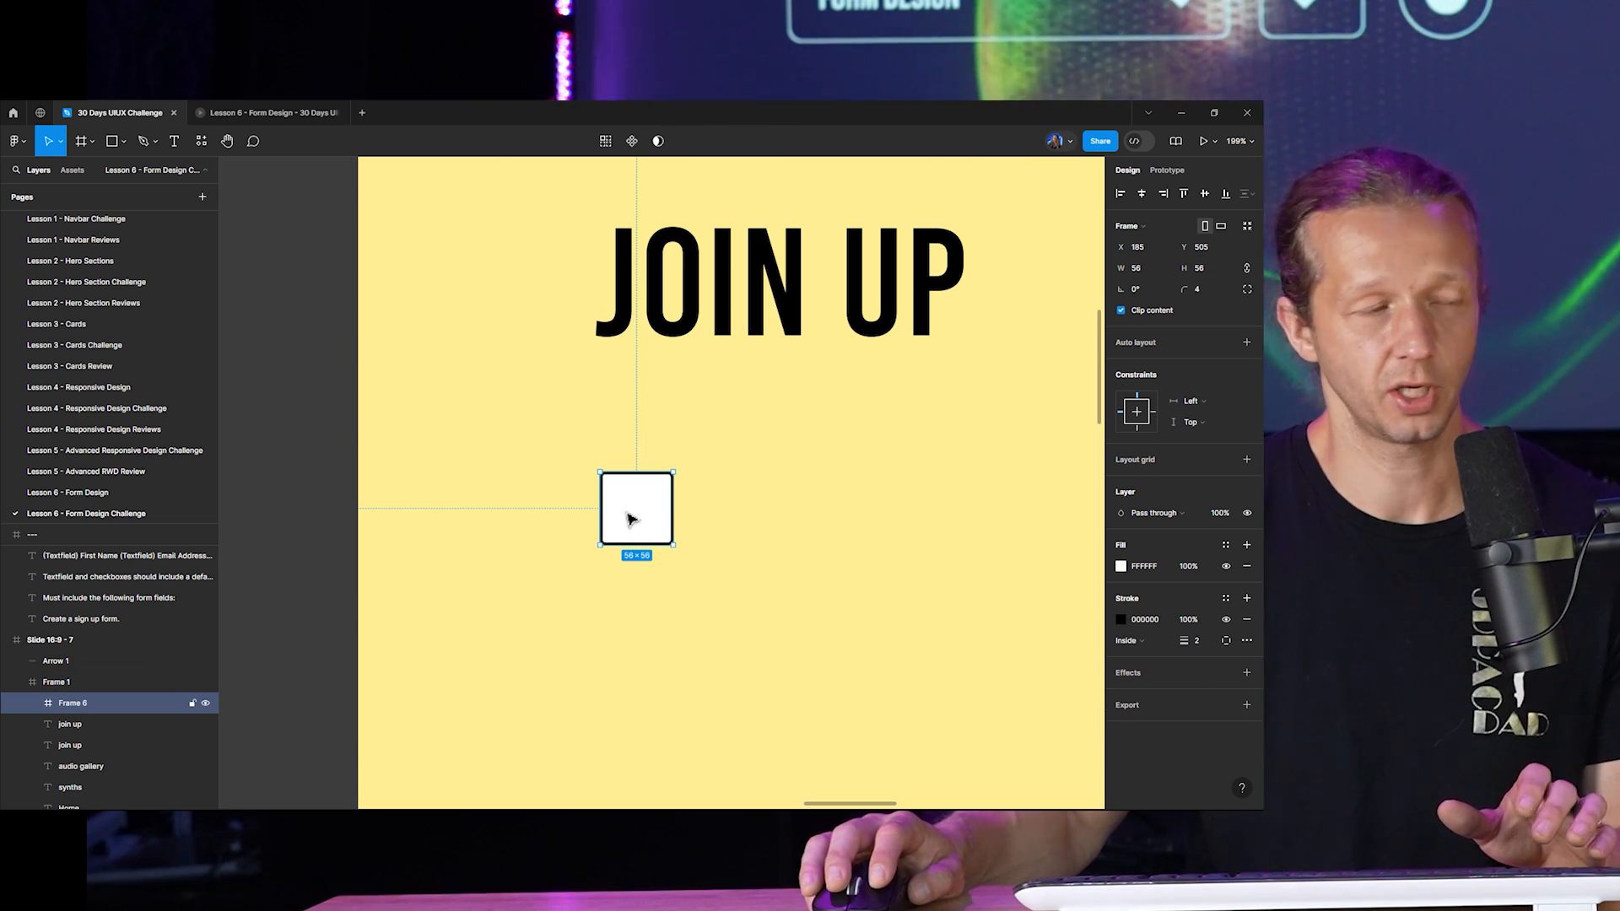
scroll(629, 523, "up", 5)
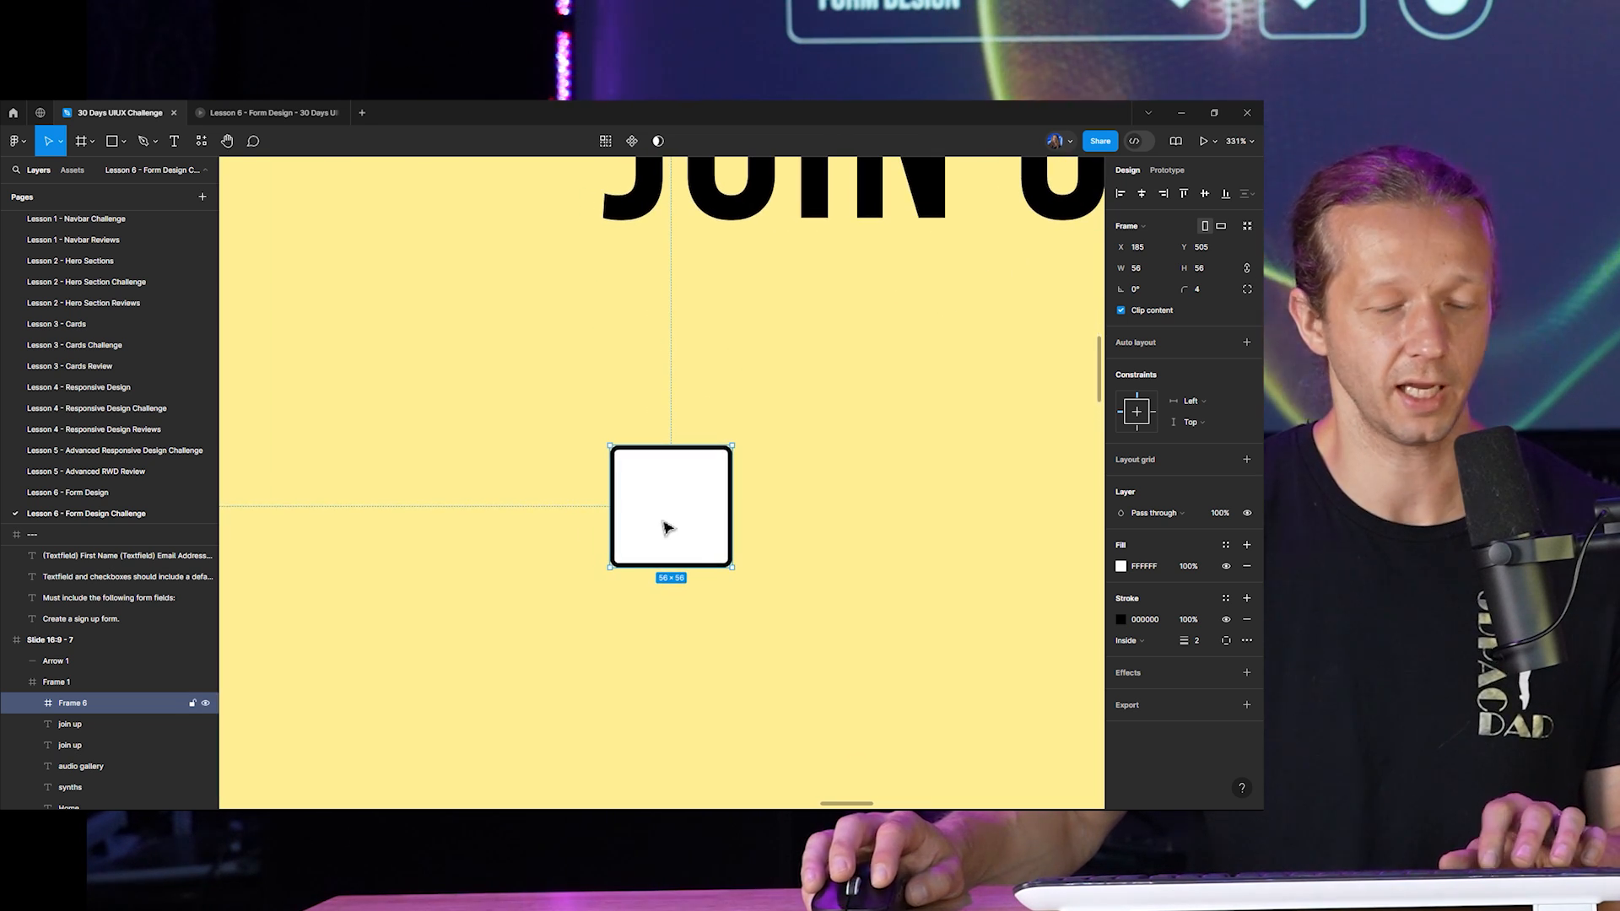
key("p")
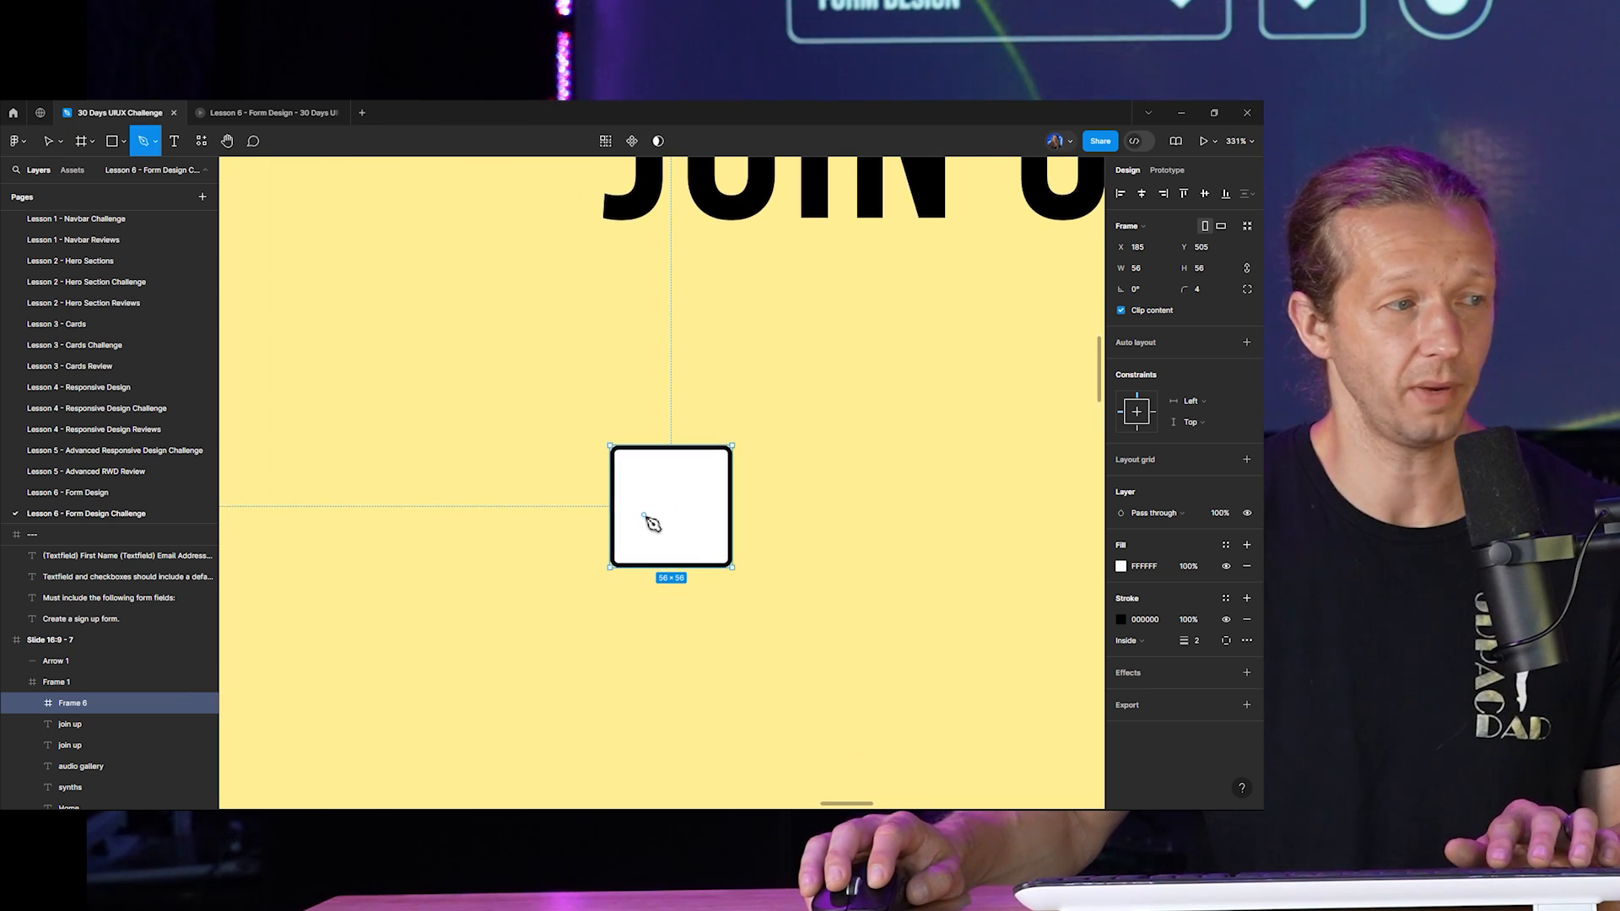
left_click(643, 516)
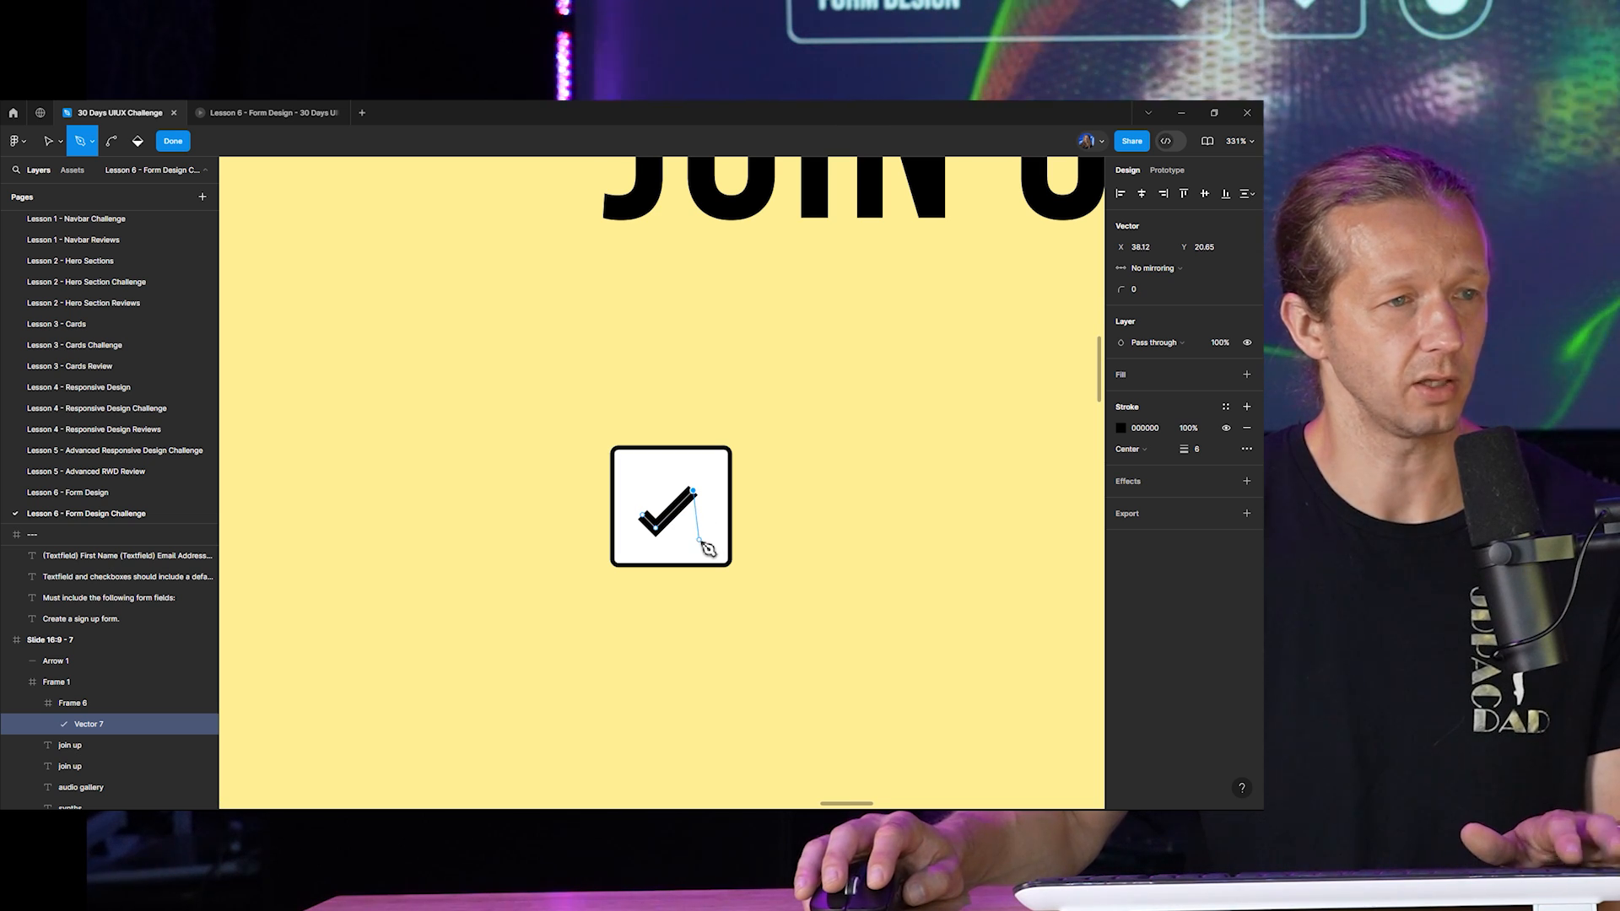
key("Escape")
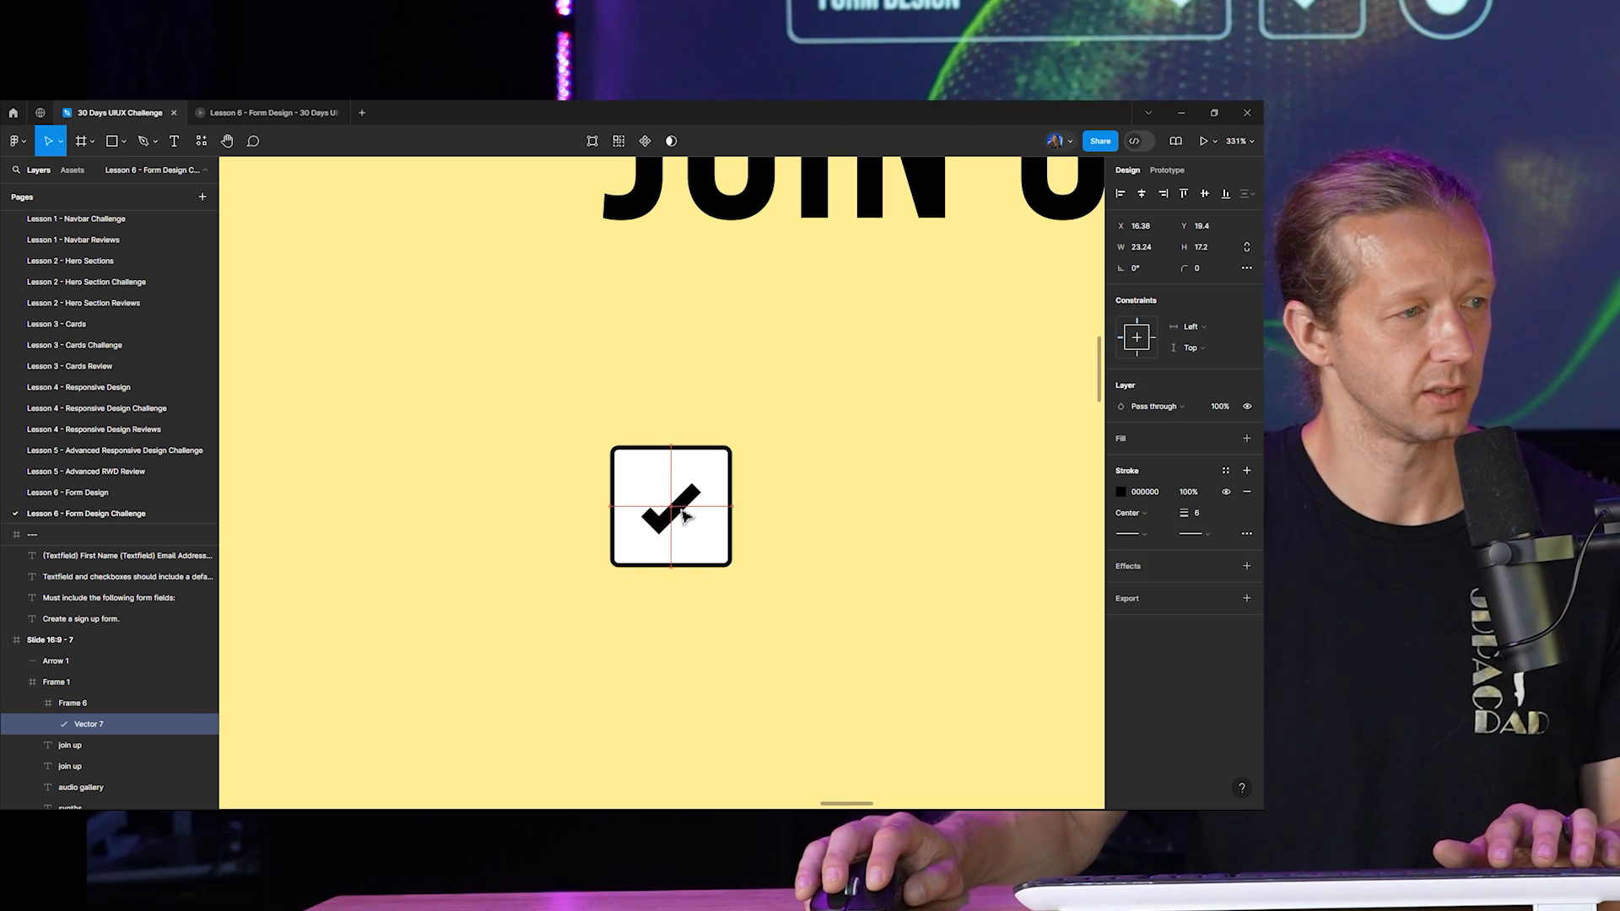
key("Escape")
key("Escape")
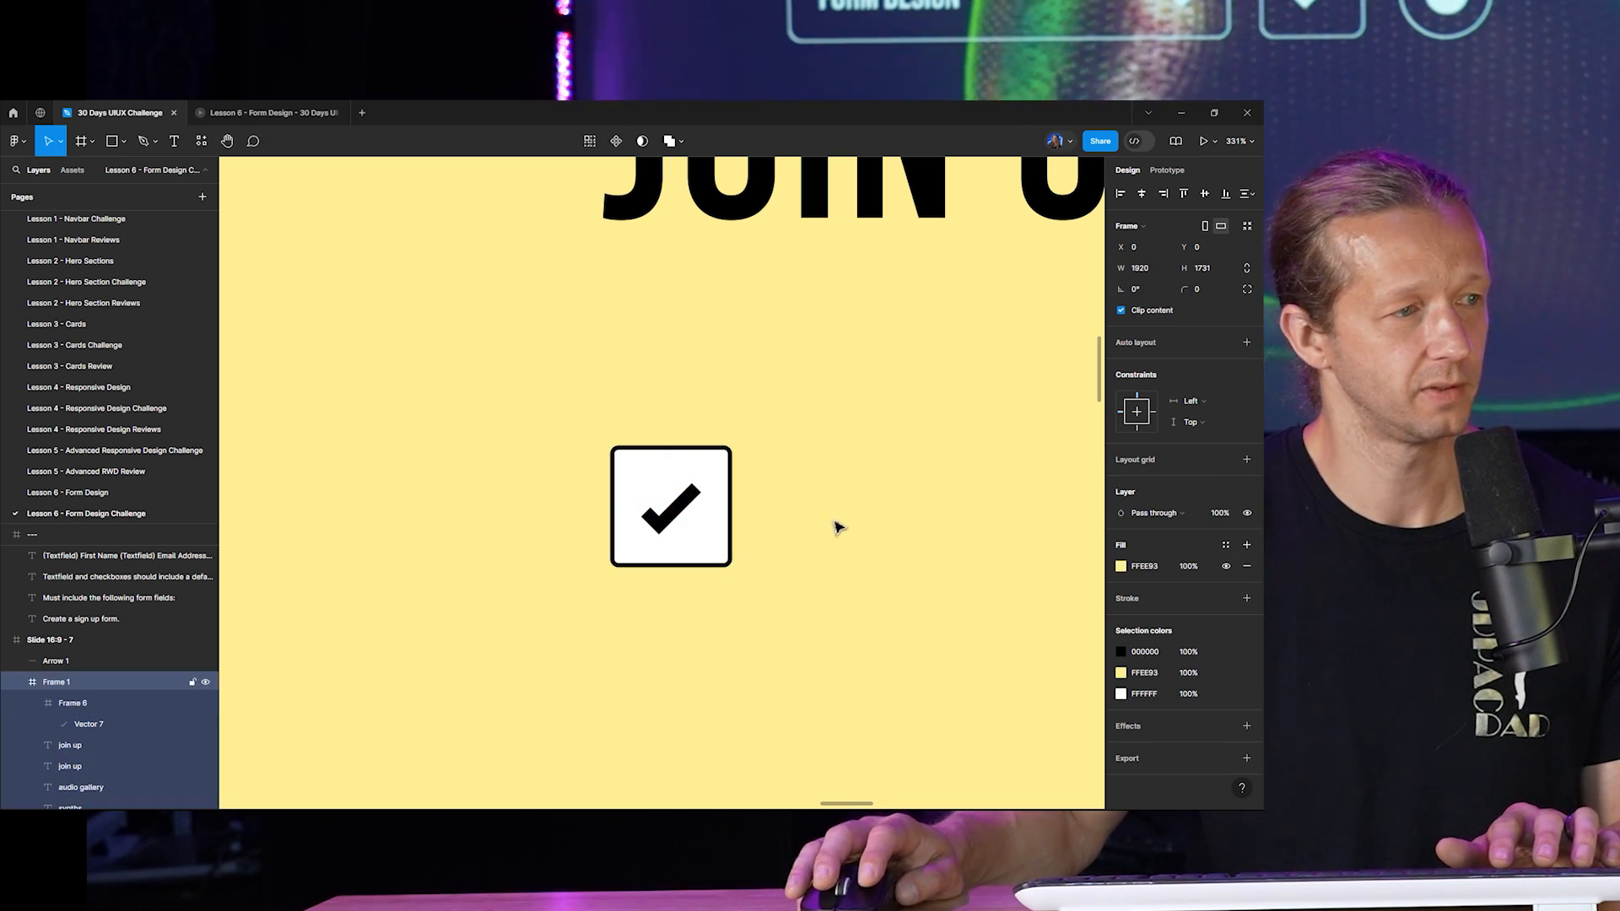
scroll(814, 509, "down", 10)
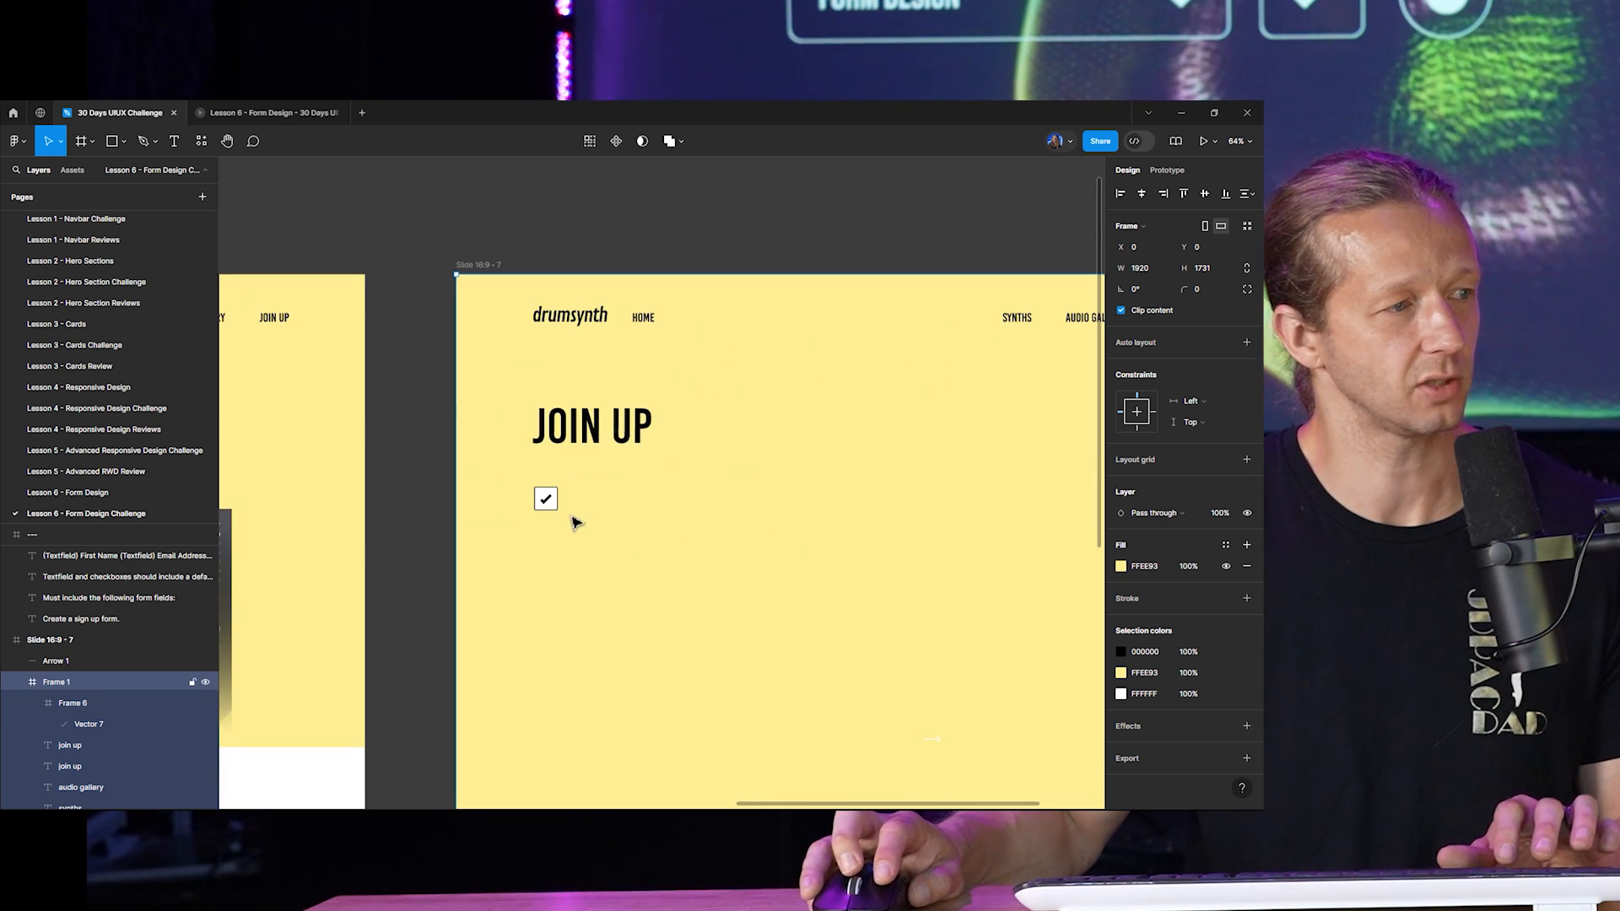
Try enlarging the checkmark until it nearly fills the square frame, and undo the resize.
scroll(563, 541, "up", 6)
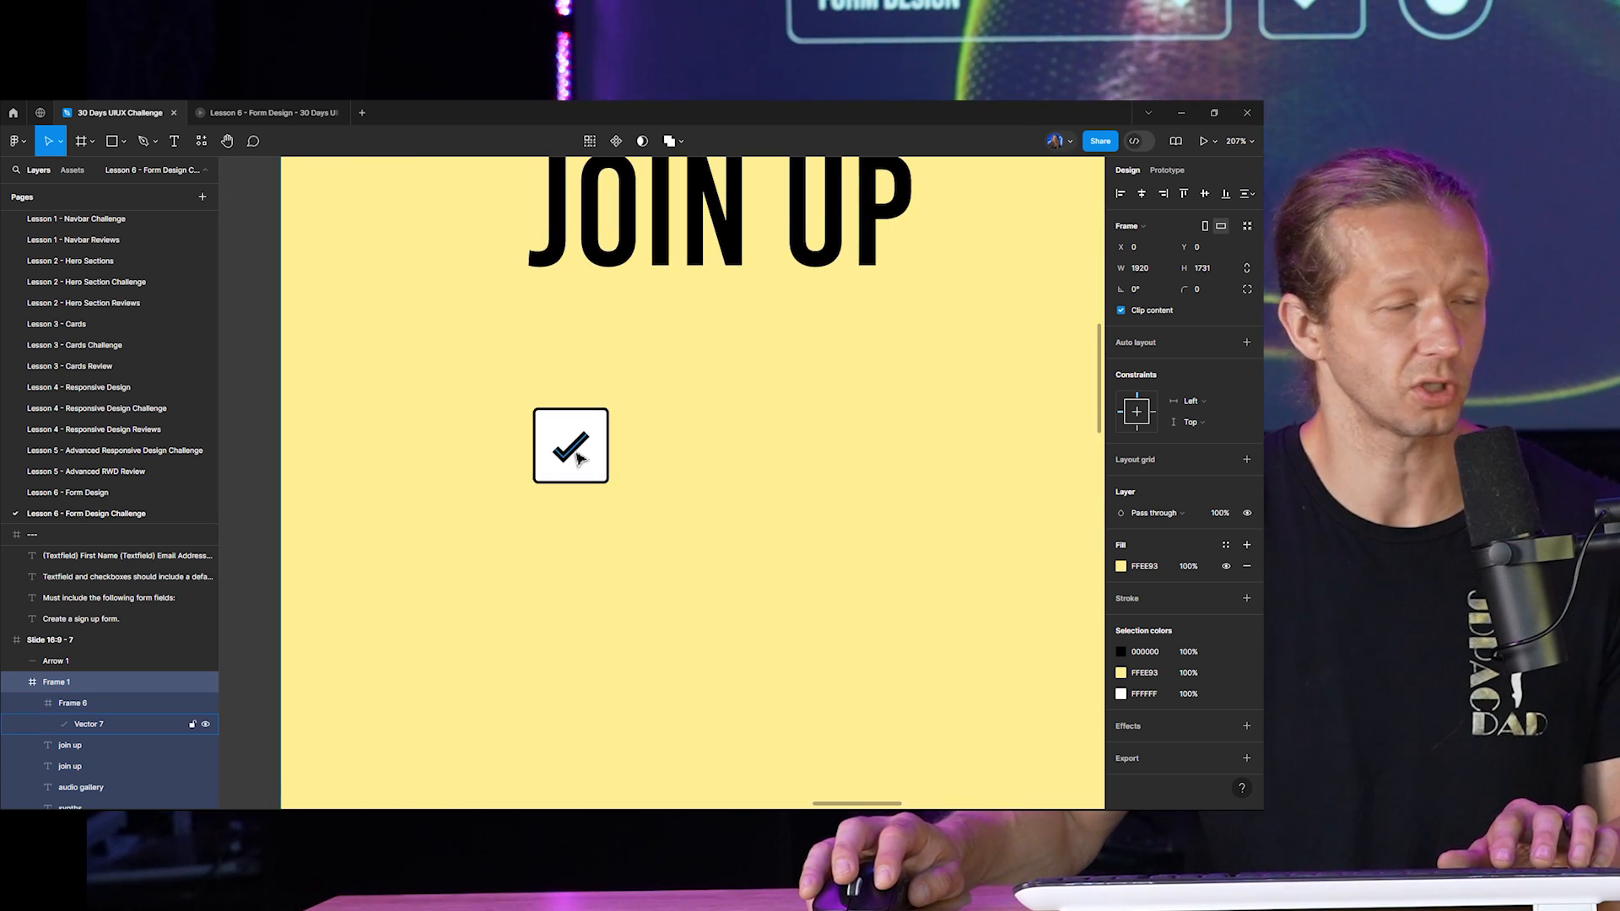
scroll(572, 469, "up", 4)
scroll(608, 439, "left", 3)
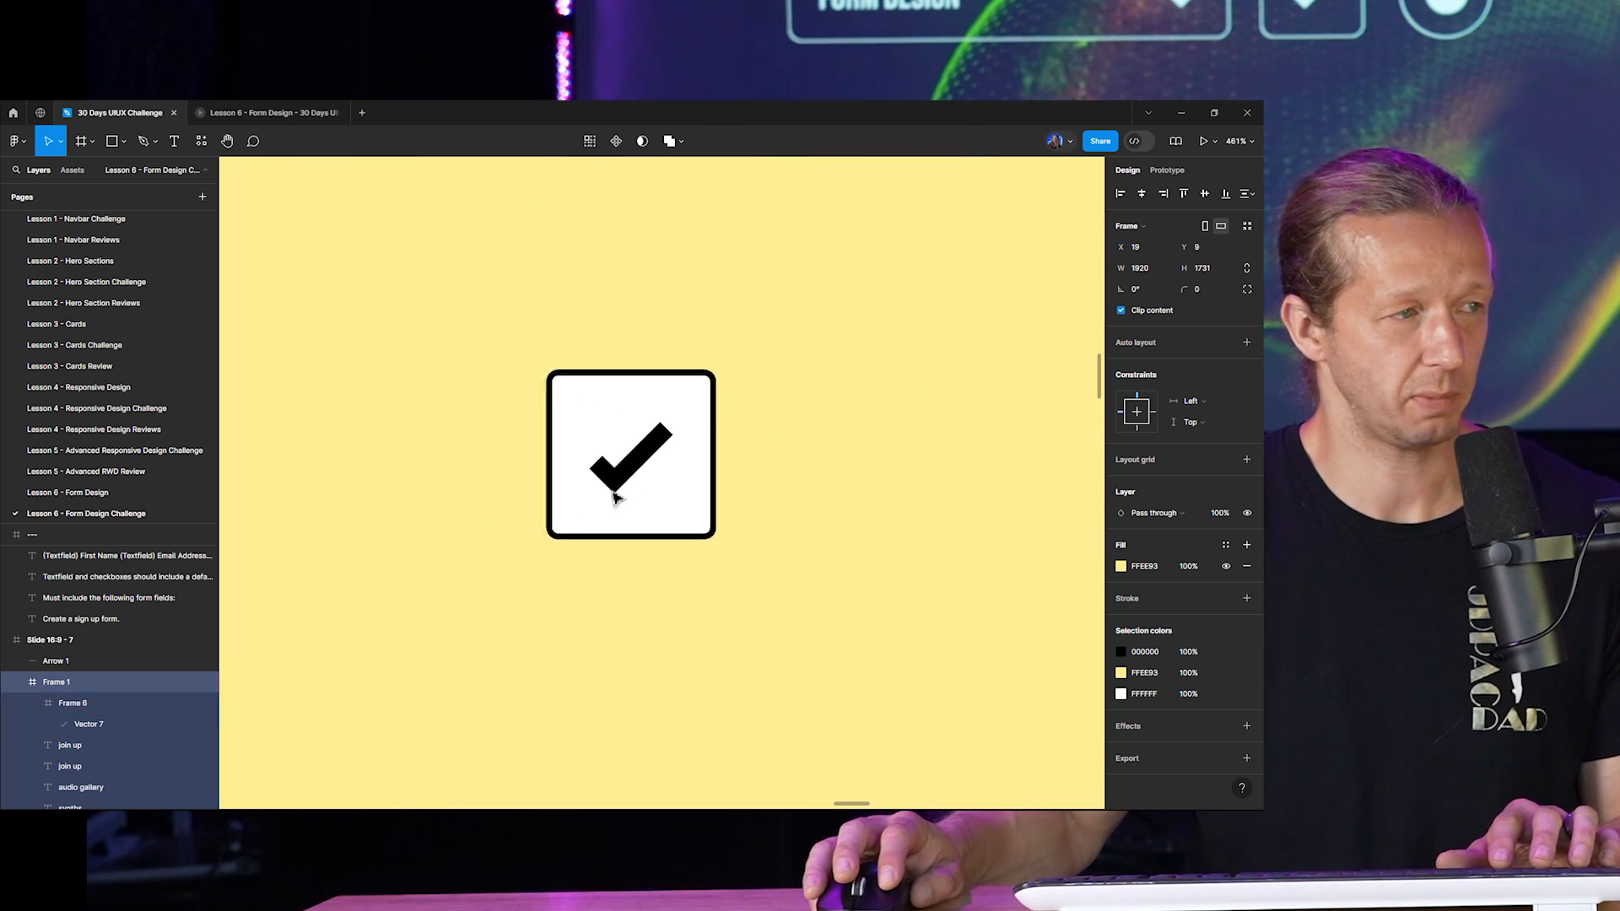
scroll(641, 434, "right", 3)
double_click(588, 432)
double_click(597, 429)
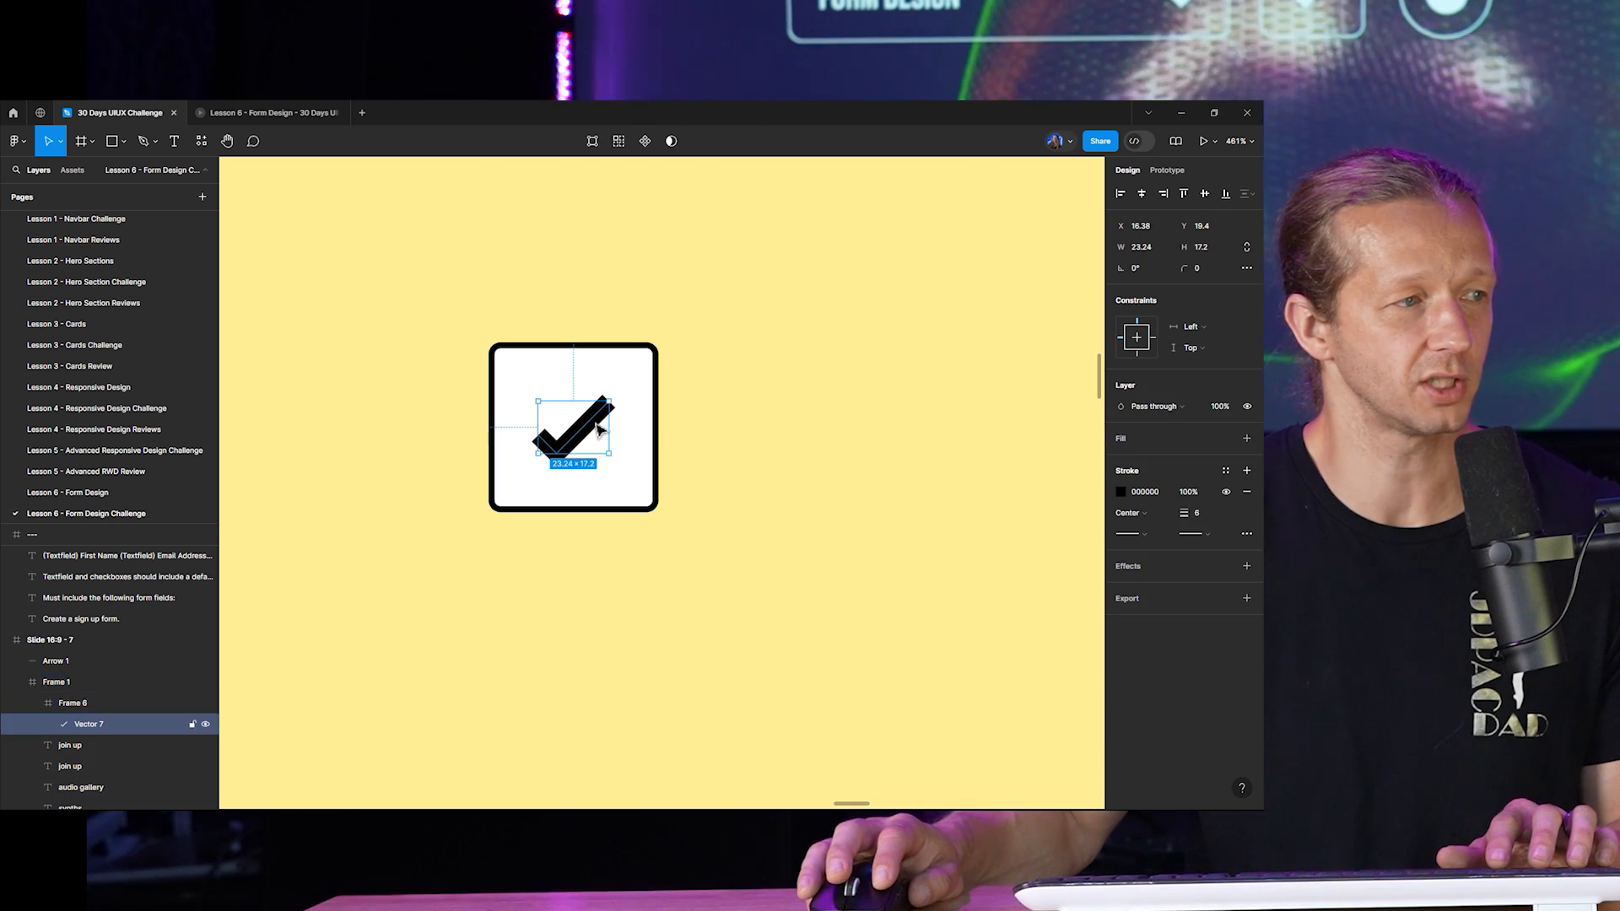
left_click_drag(617, 401, 666, 376)
left_click(753, 386)
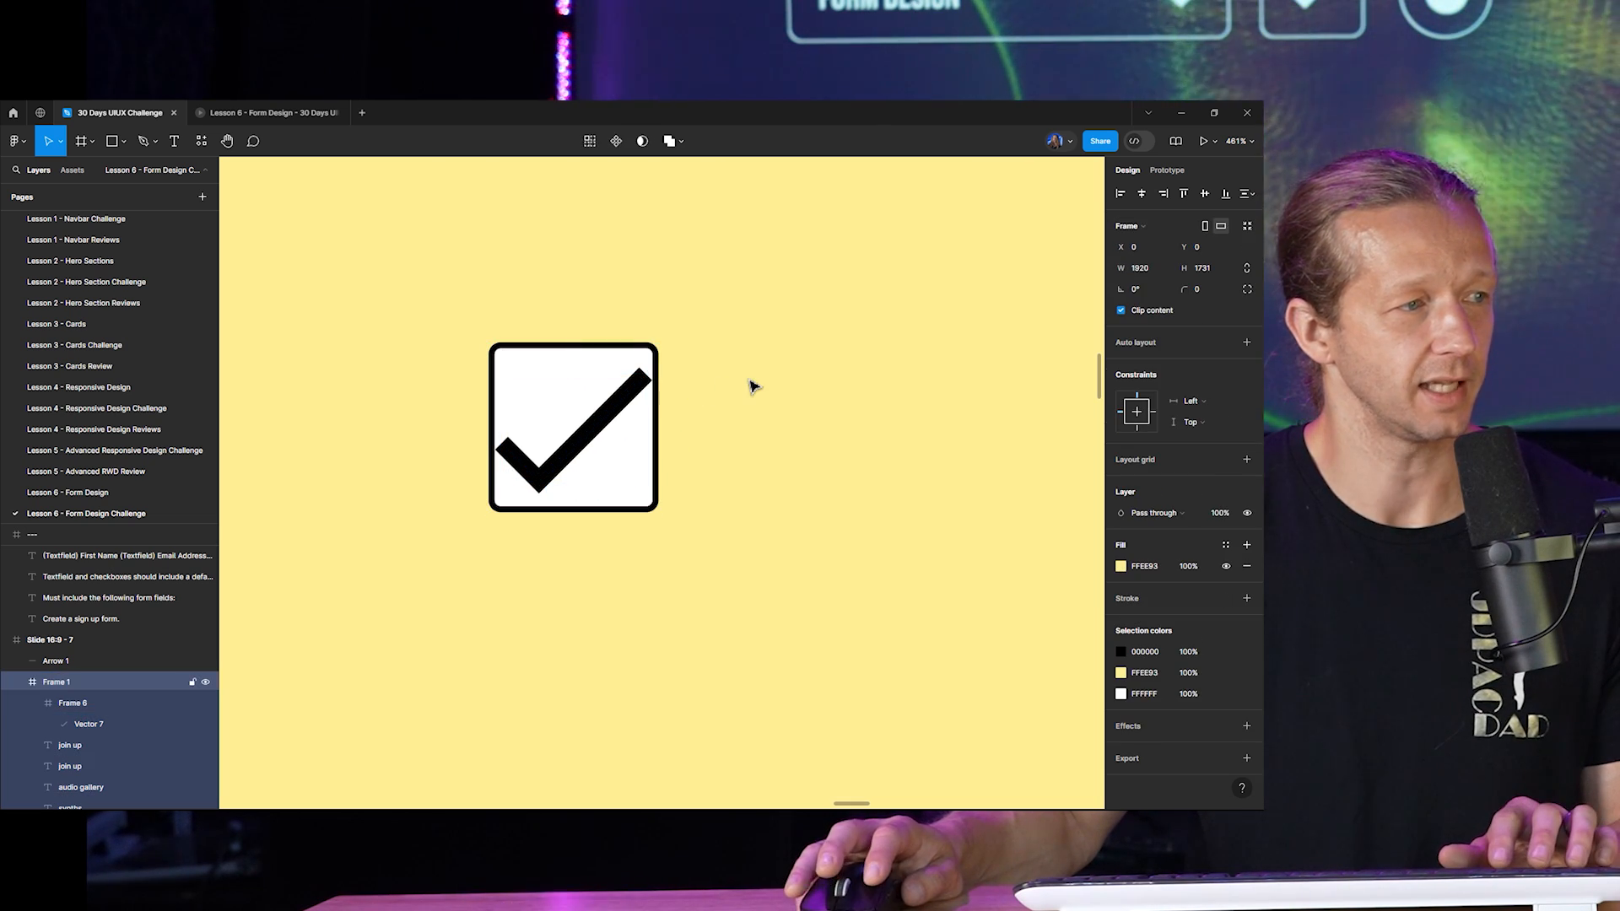
key("ctrl+z")
key("ctrl+z")
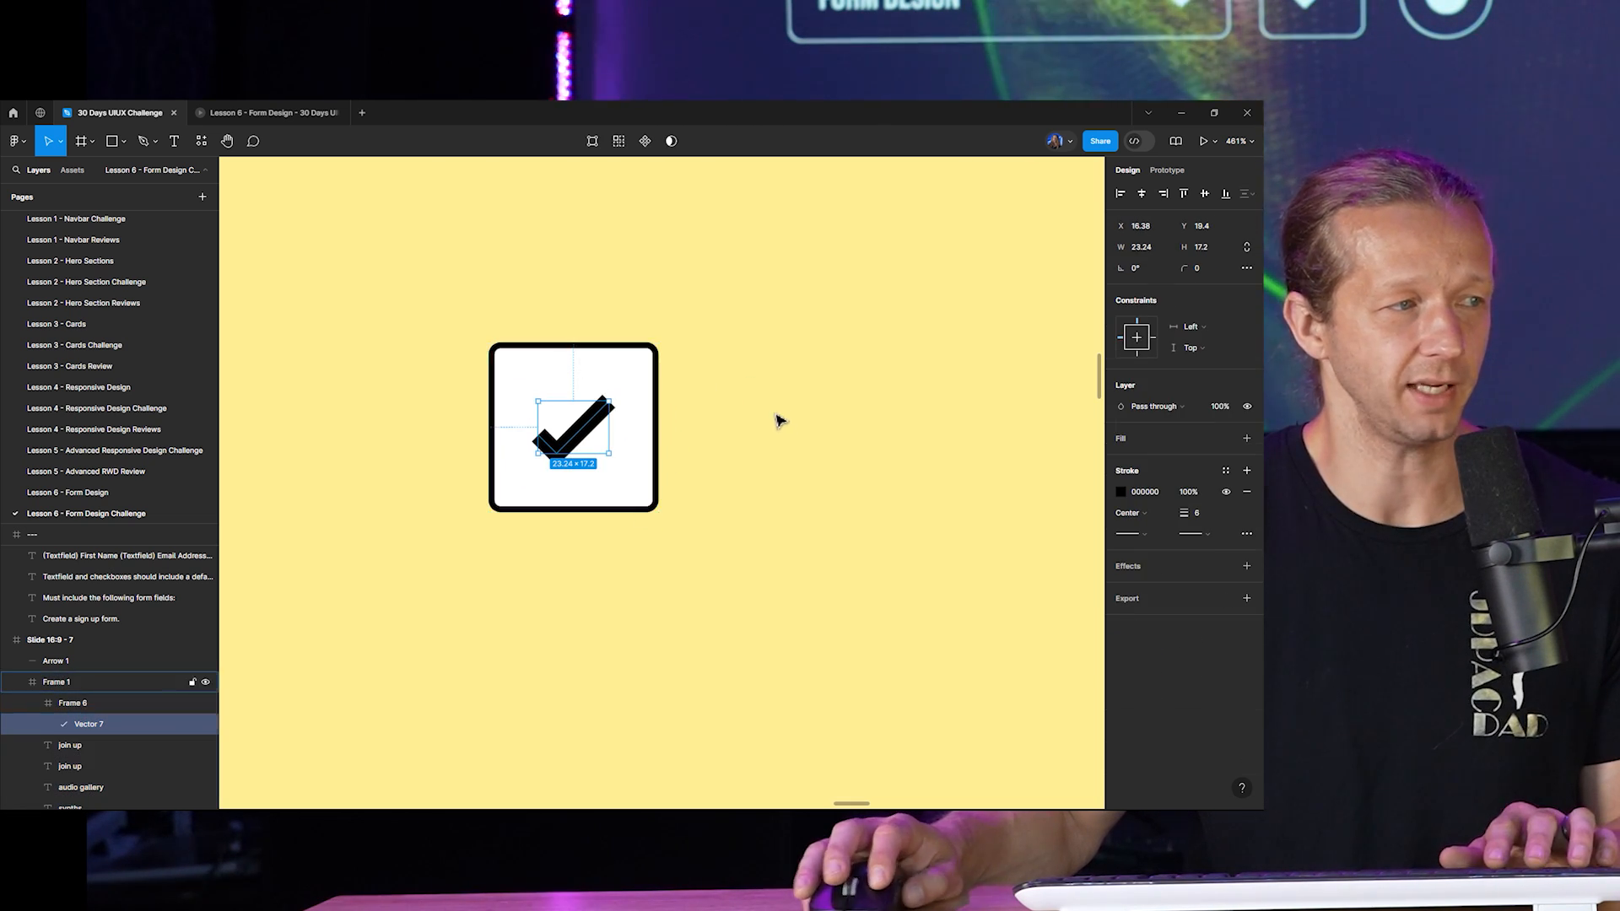
Delete the hand-drawn checkmark from the square frame below the JOIN UP heading.
left_click(777, 416)
left_click(584, 445, "ctrl")
scroll(748, 459, "down", 5)
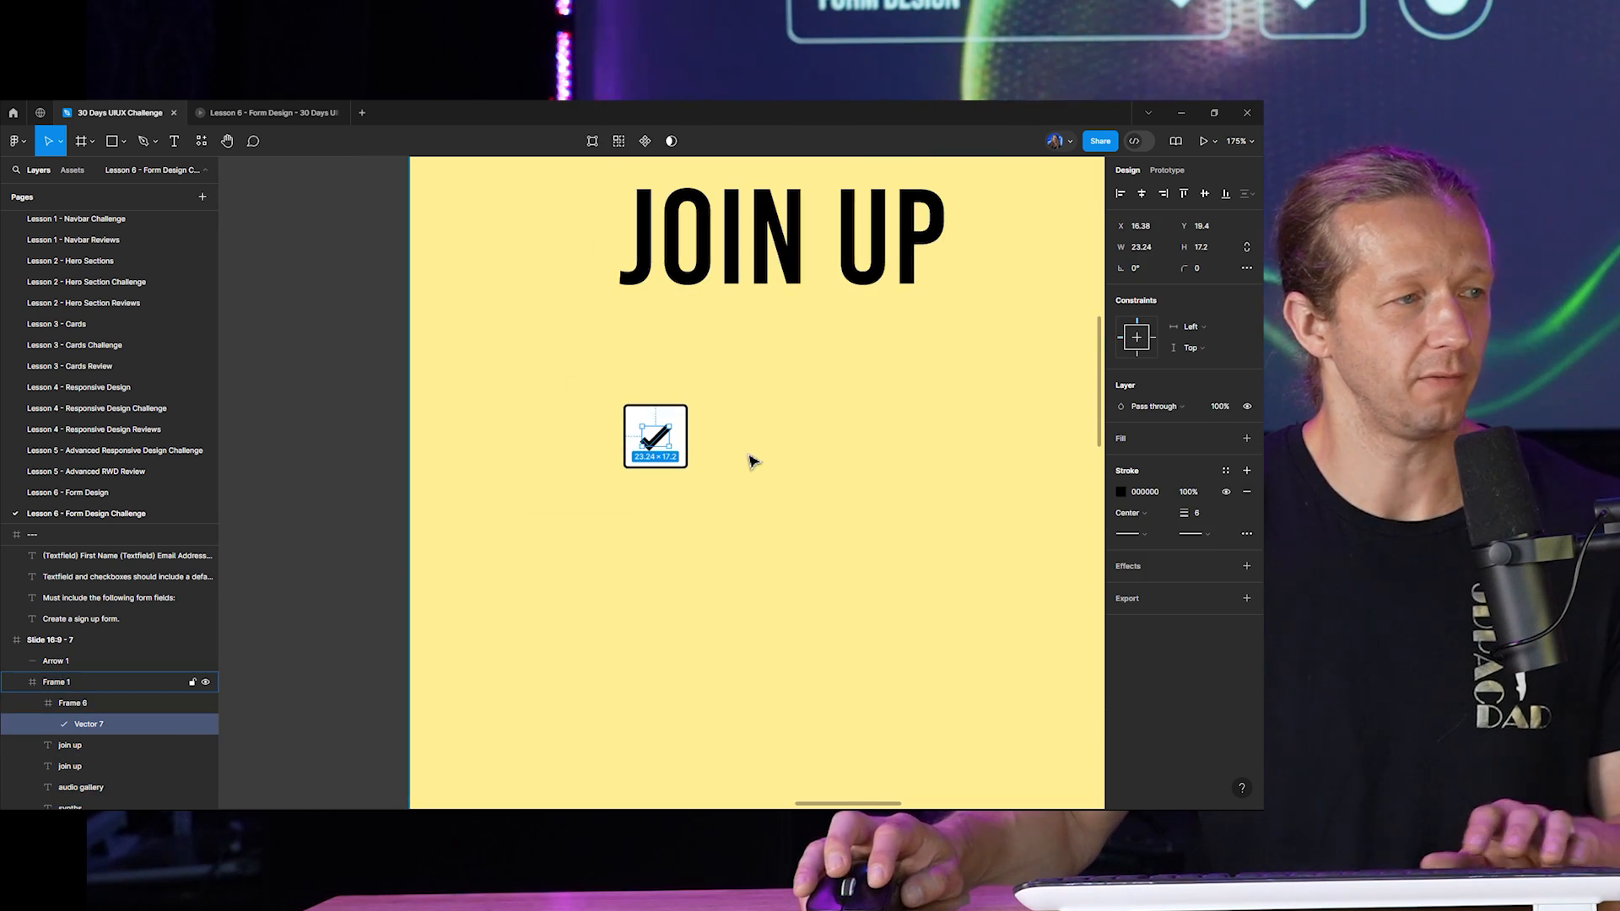
key("Delete")
Search the Iconify plugin for "check" and import the mingcute:check-fill icon into the middle of the square frame.
right_click(395, 428)
mouse_move(455, 528)
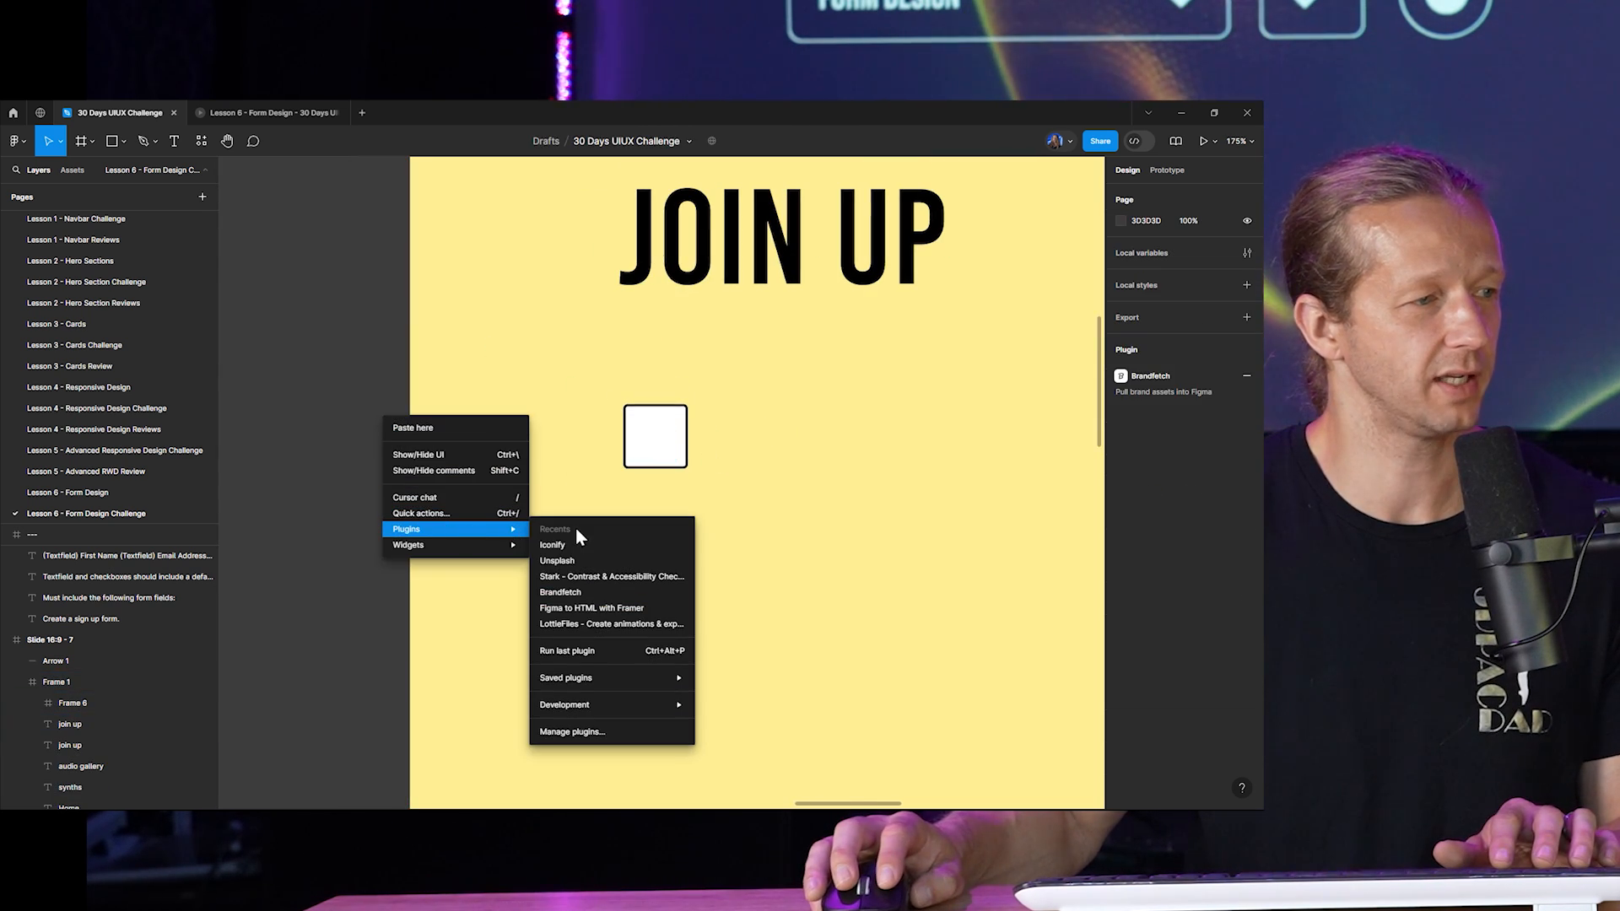
left_click(589, 550)
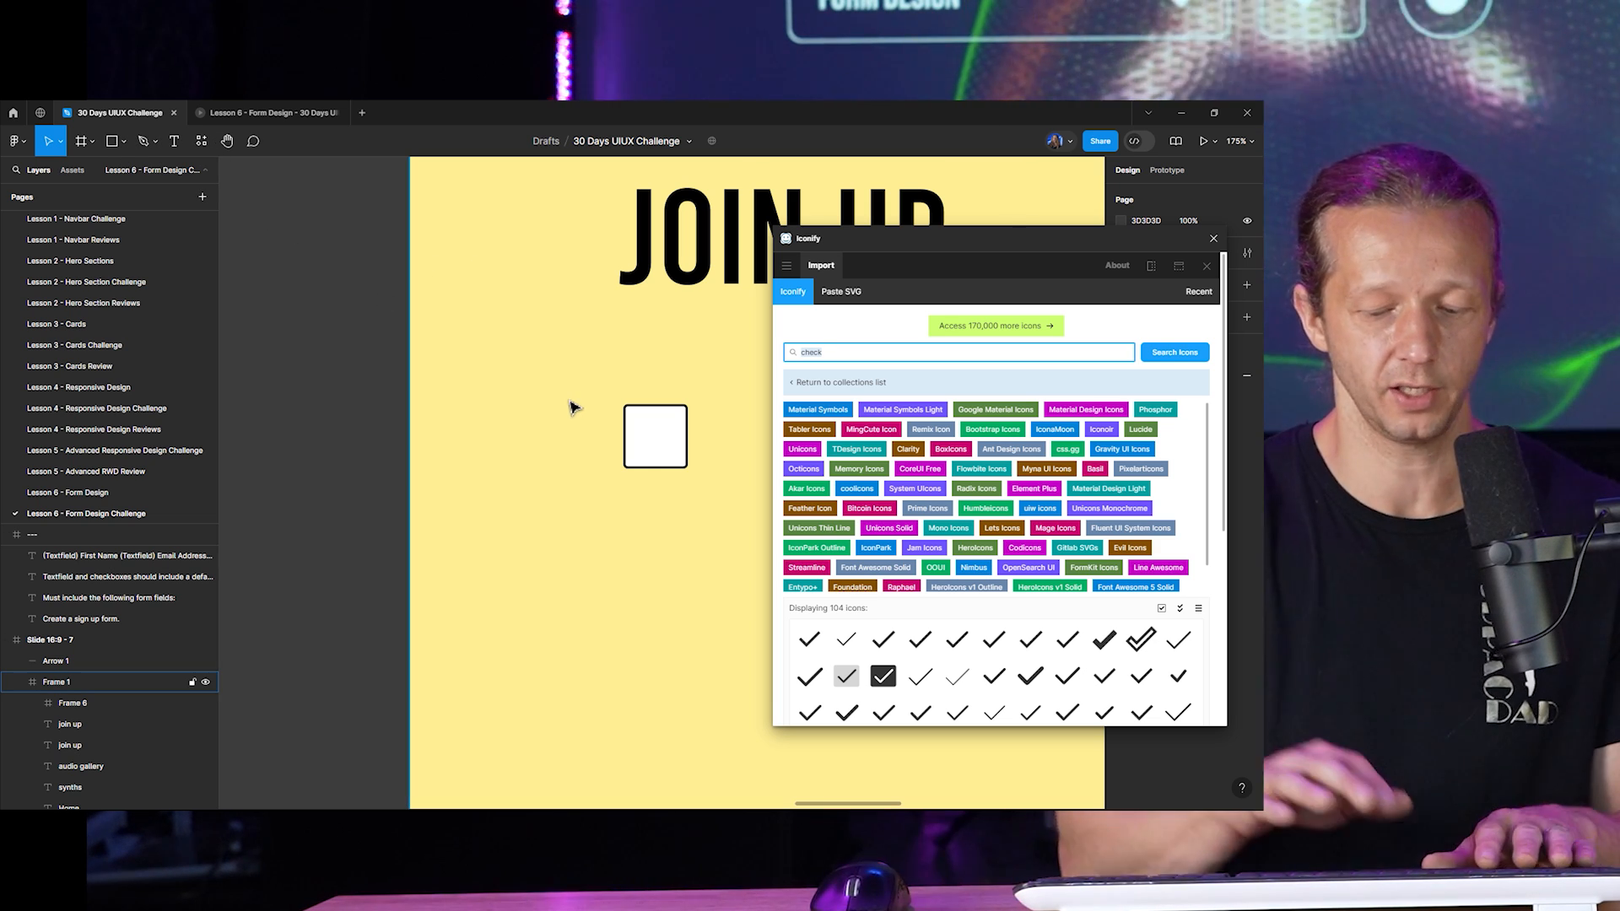
scroll(1068, 692, "down", 1)
scroll(1068, 692, "down", 3)
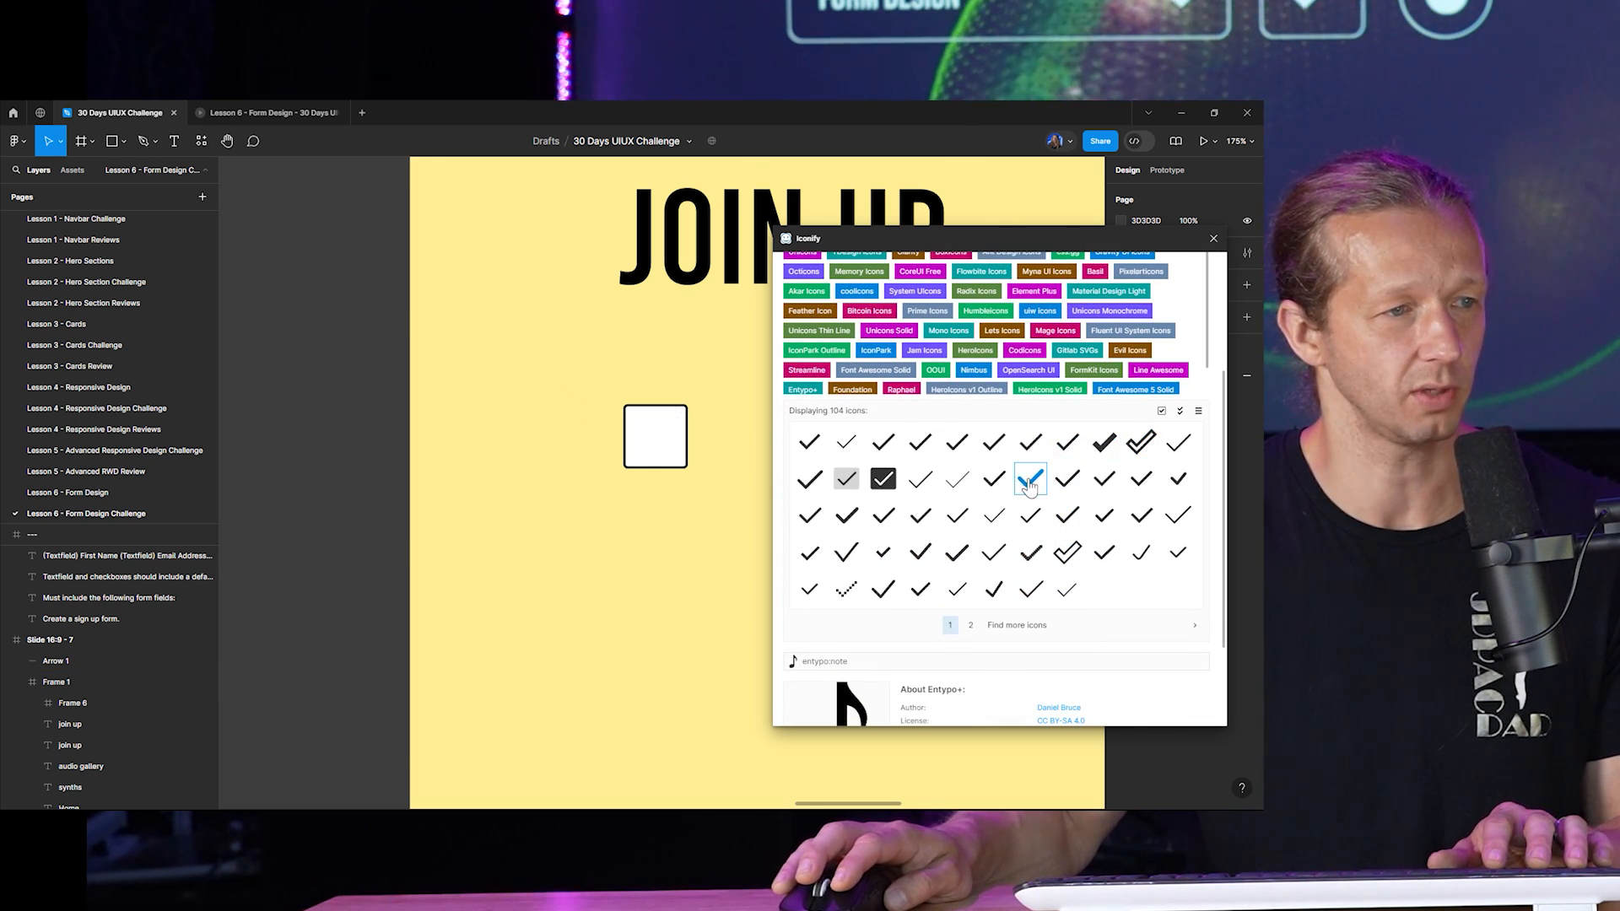
left_click_drag(659, 442, 661, 441)
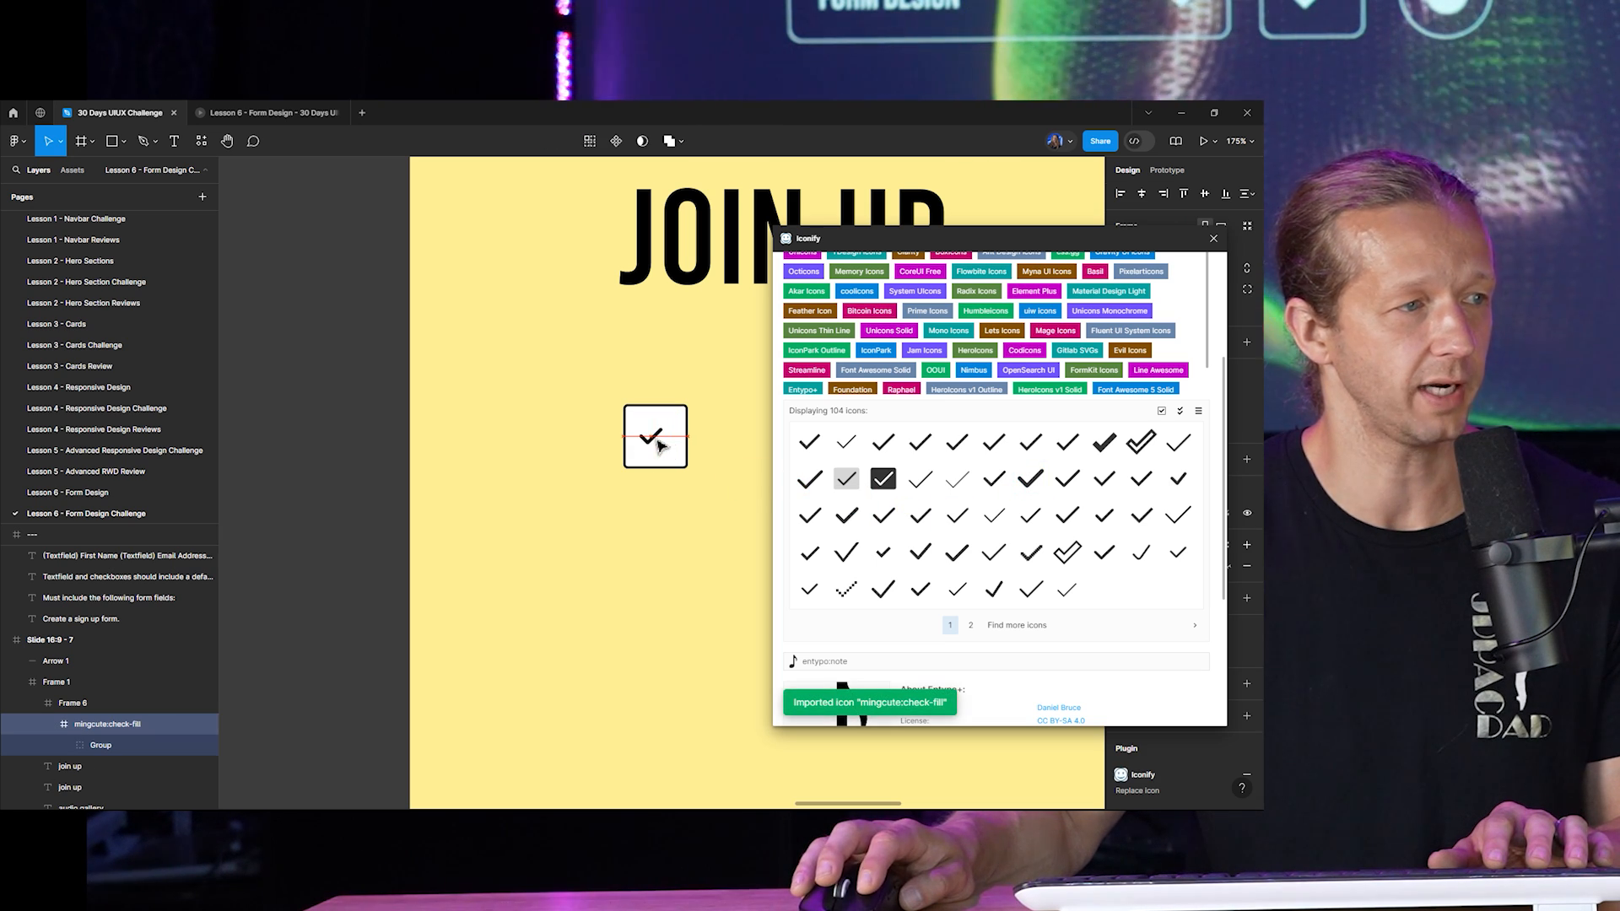
Close the Iconify plugin and remove the imported checkmark shape from the square frame.
left_click(676, 518)
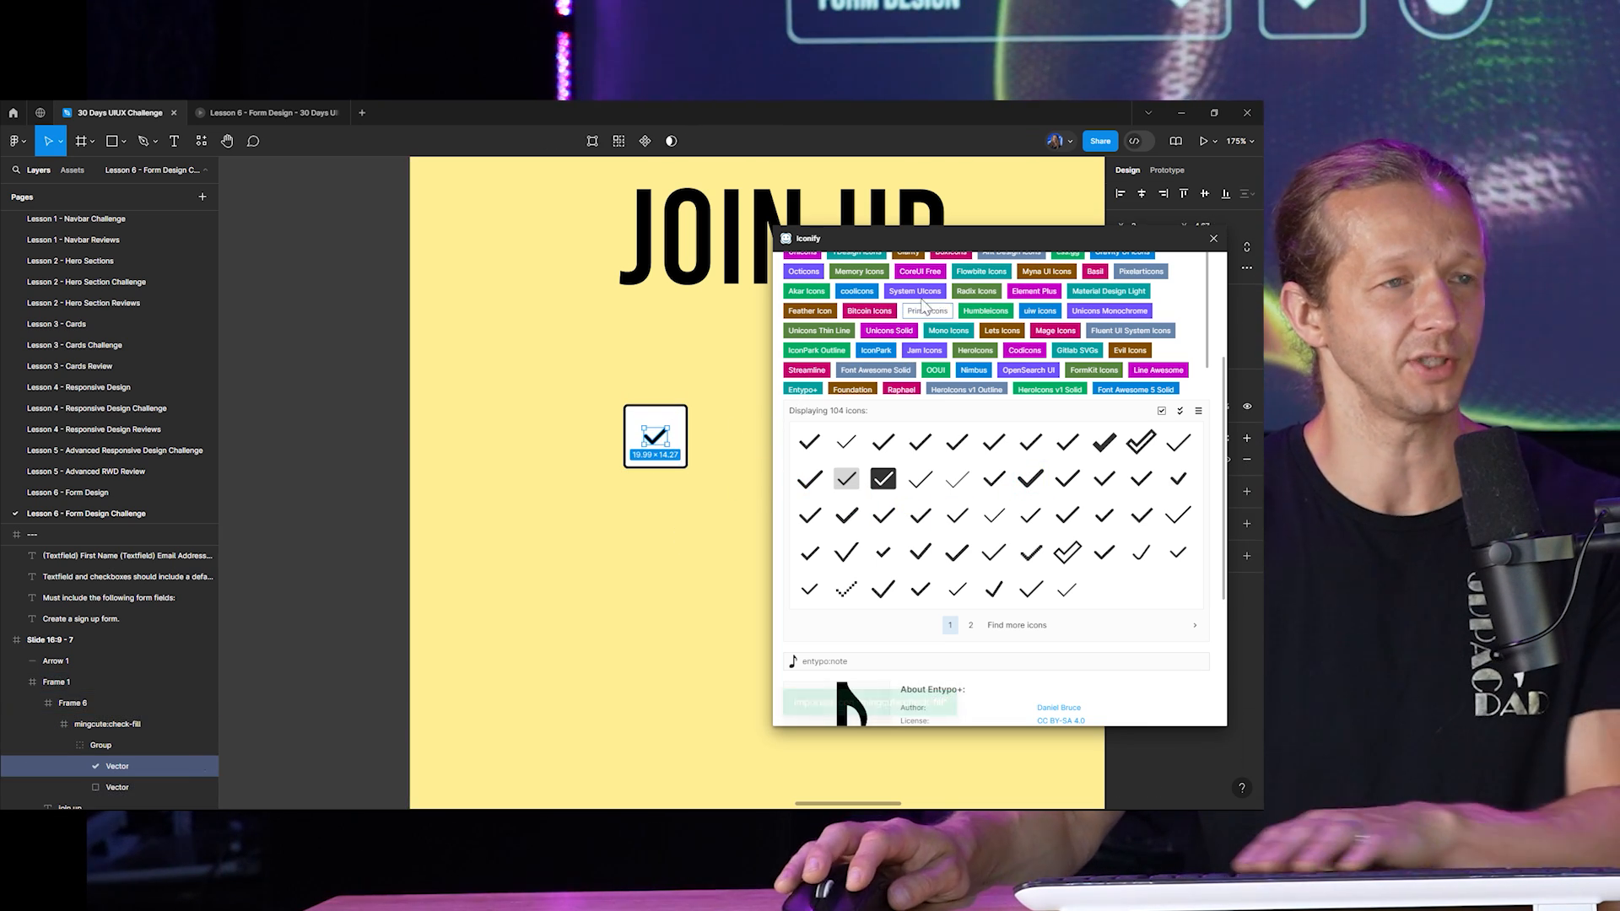
left_click(1212, 239)
scroll(734, 470, "down", 5)
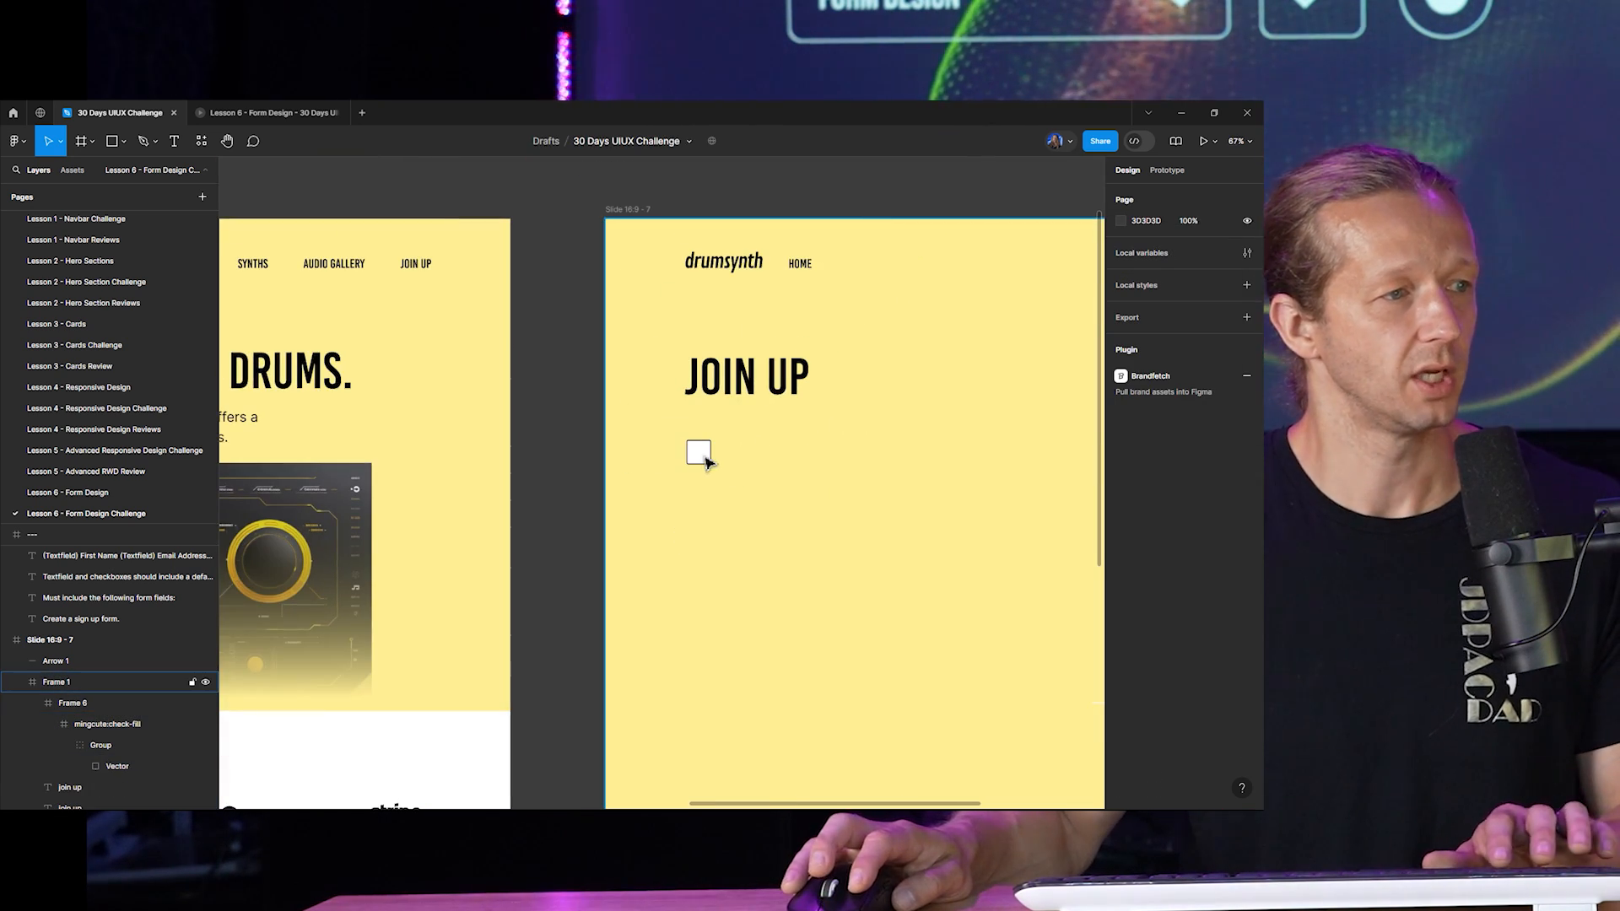
Add the text label "I agree to the terms and conditions." just to the right of the empty checkbox square.
left_click(717, 460)
scroll(741, 465, "up", 2)
scroll(740, 465, "up", 3)
key("t")
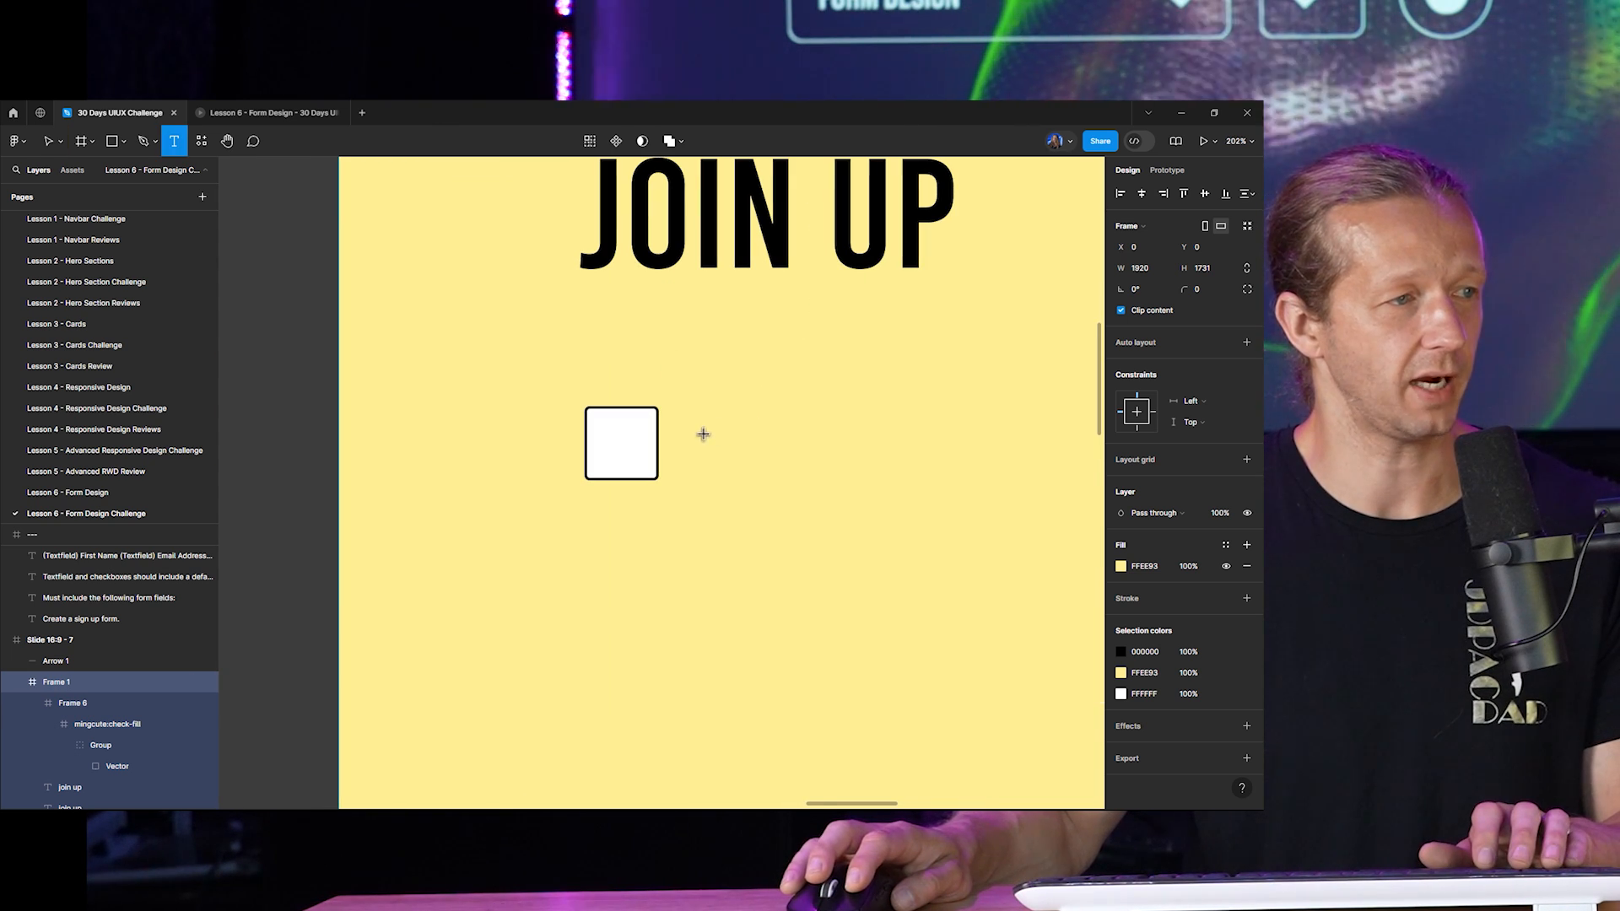
left_click(703, 434)
type("I agreee")
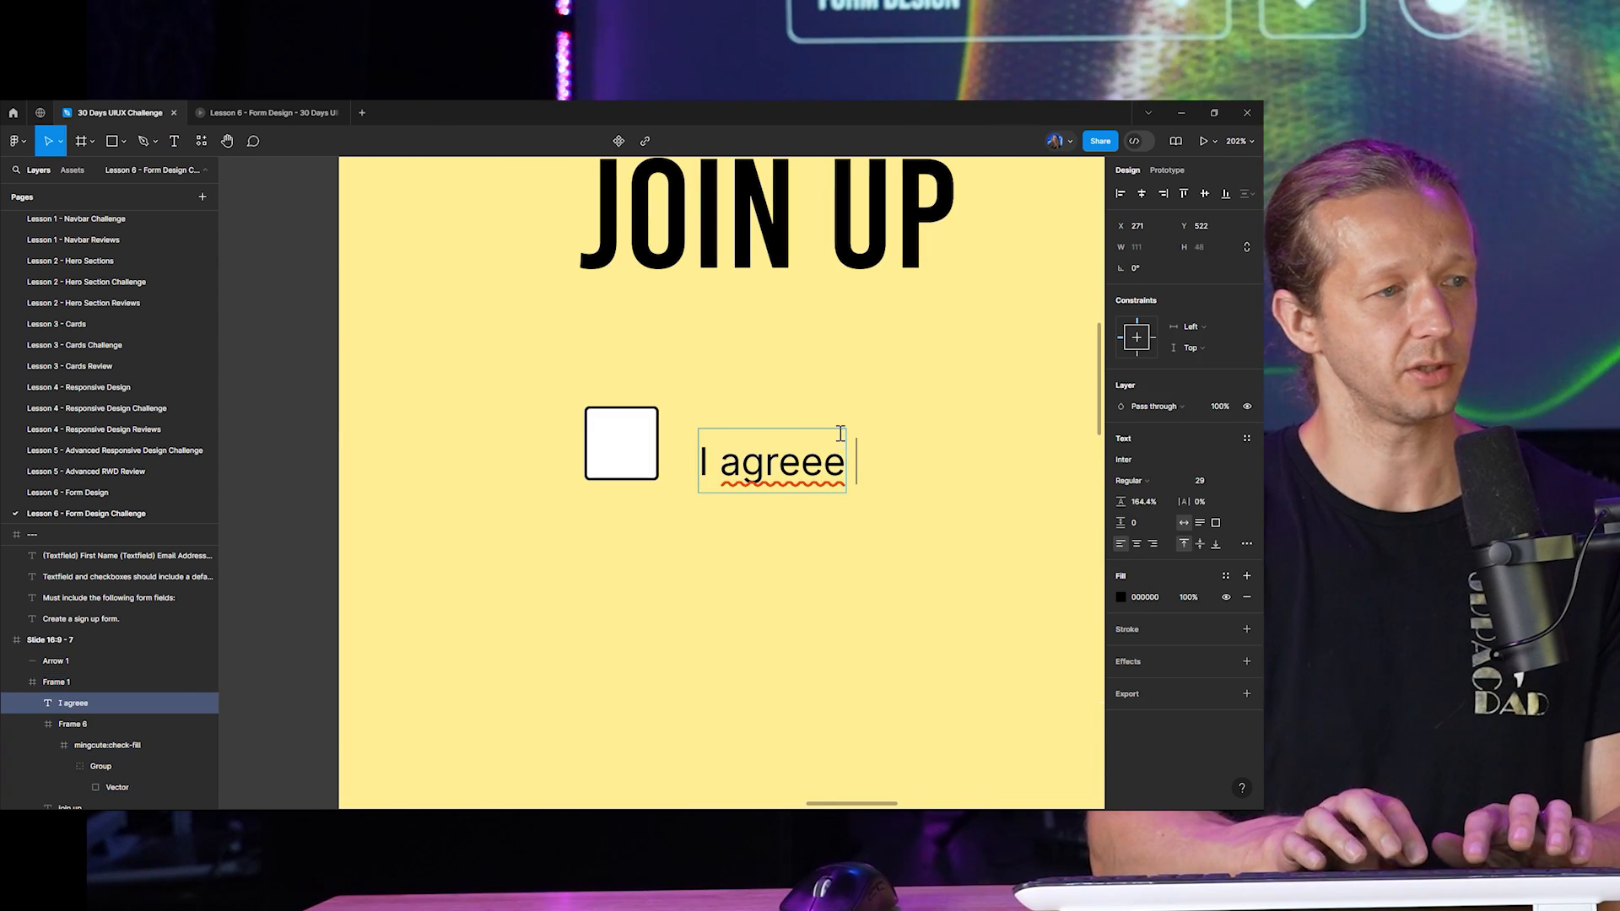
key("BackSpace")
type("to the terms and c")
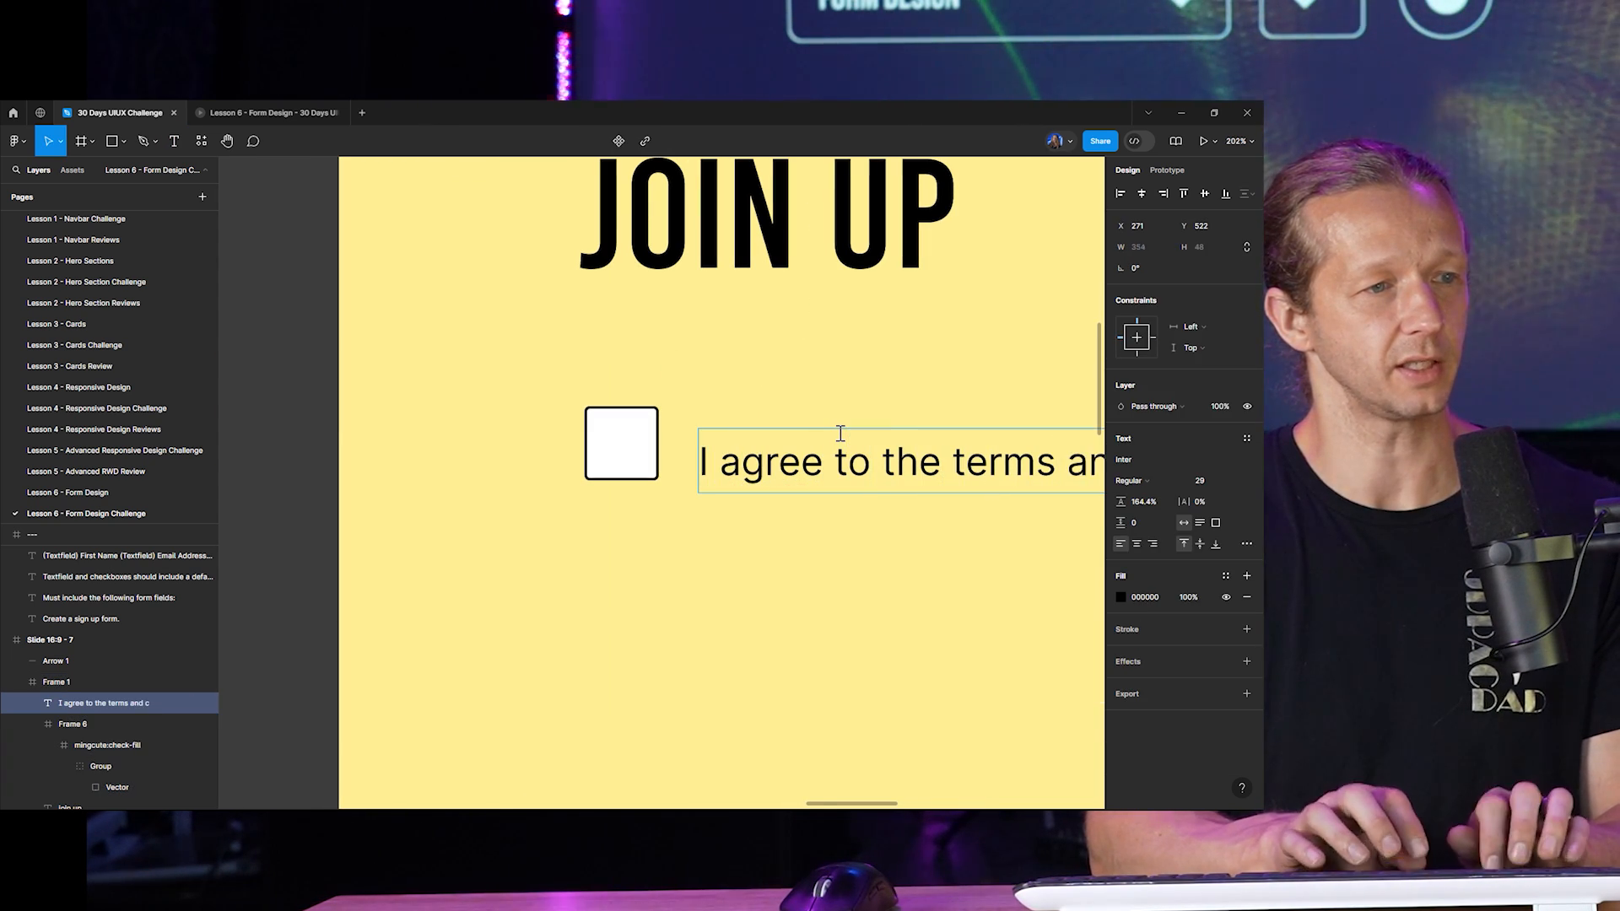
type("onditions")
key("Escape")
scroll(853, 474, "down", 1)
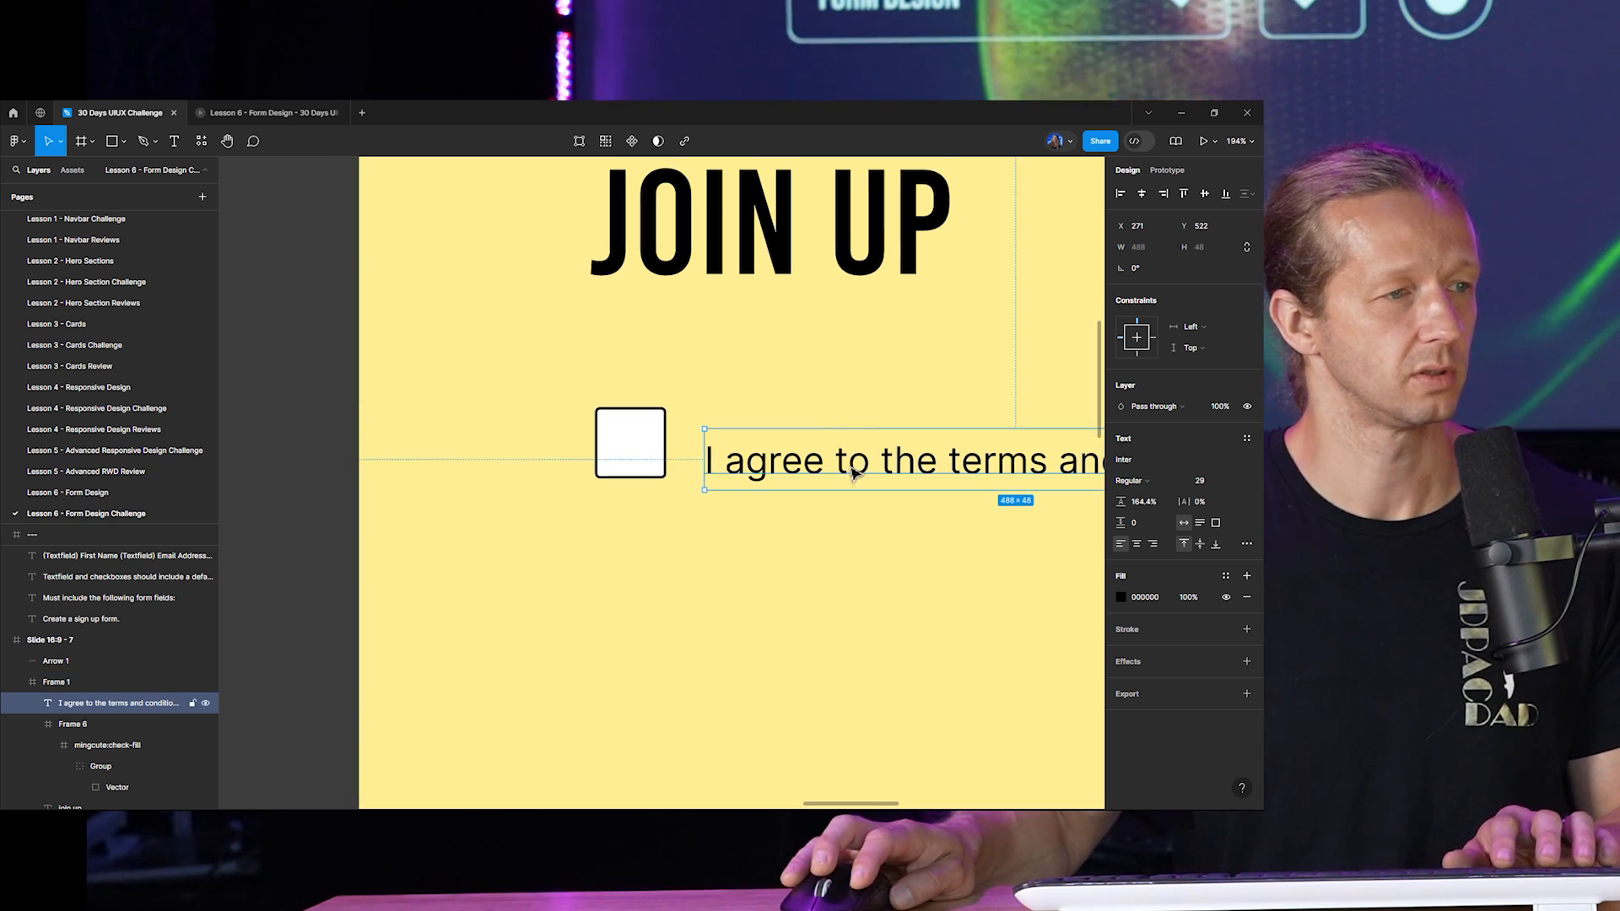
Move the terms and conditions label up so it lines up with the vertical centre of the checkbox.
left_click_drag(854, 473, 849, 457)
key("Escape")
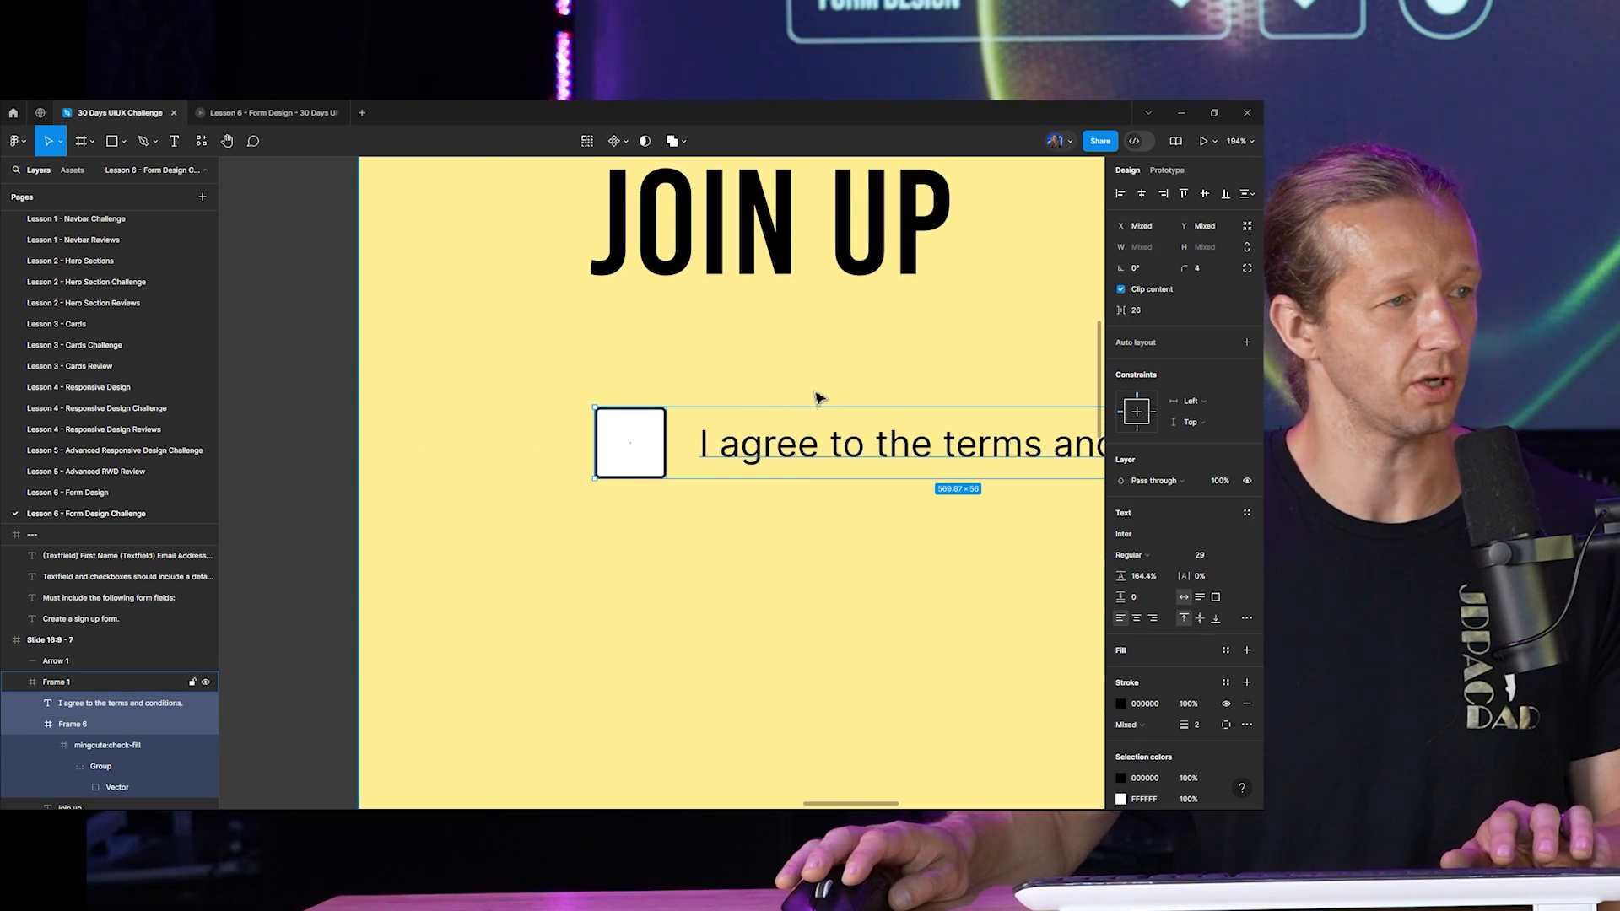
key("Escape")
scroll(843, 398, "down", 5, "ctrl")
scroll(717, 422, "right", 3)
Underline the word "terms" in the checkbox label so it looks like a link.
left_click(651, 450)
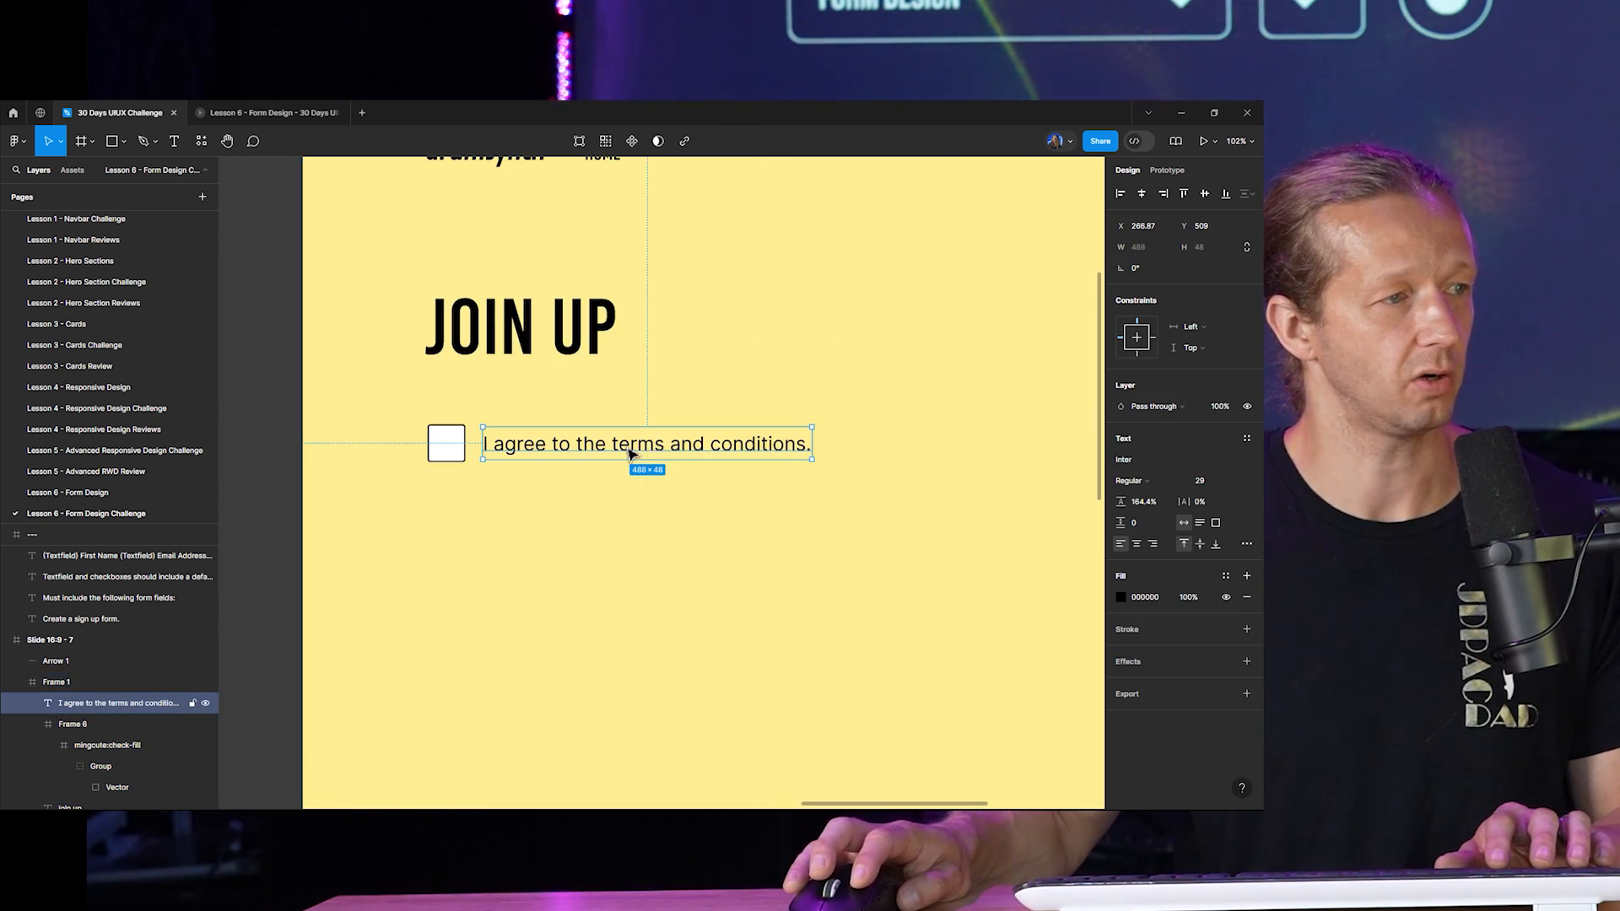
double_click(626, 445)
left_click(614, 446)
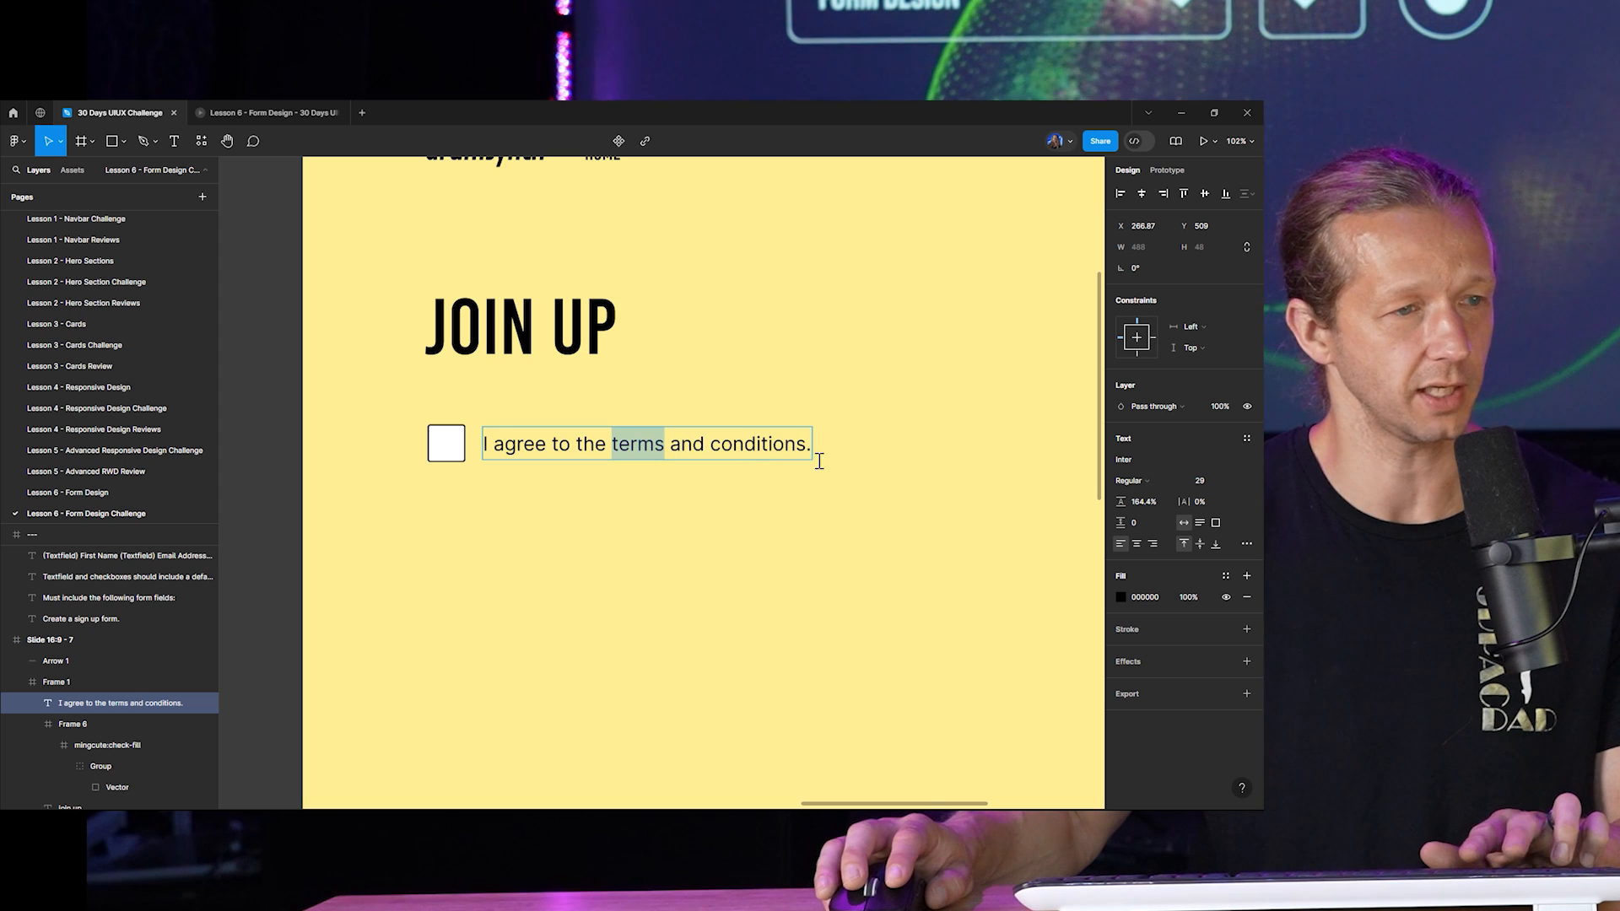
left_click(1247, 543)
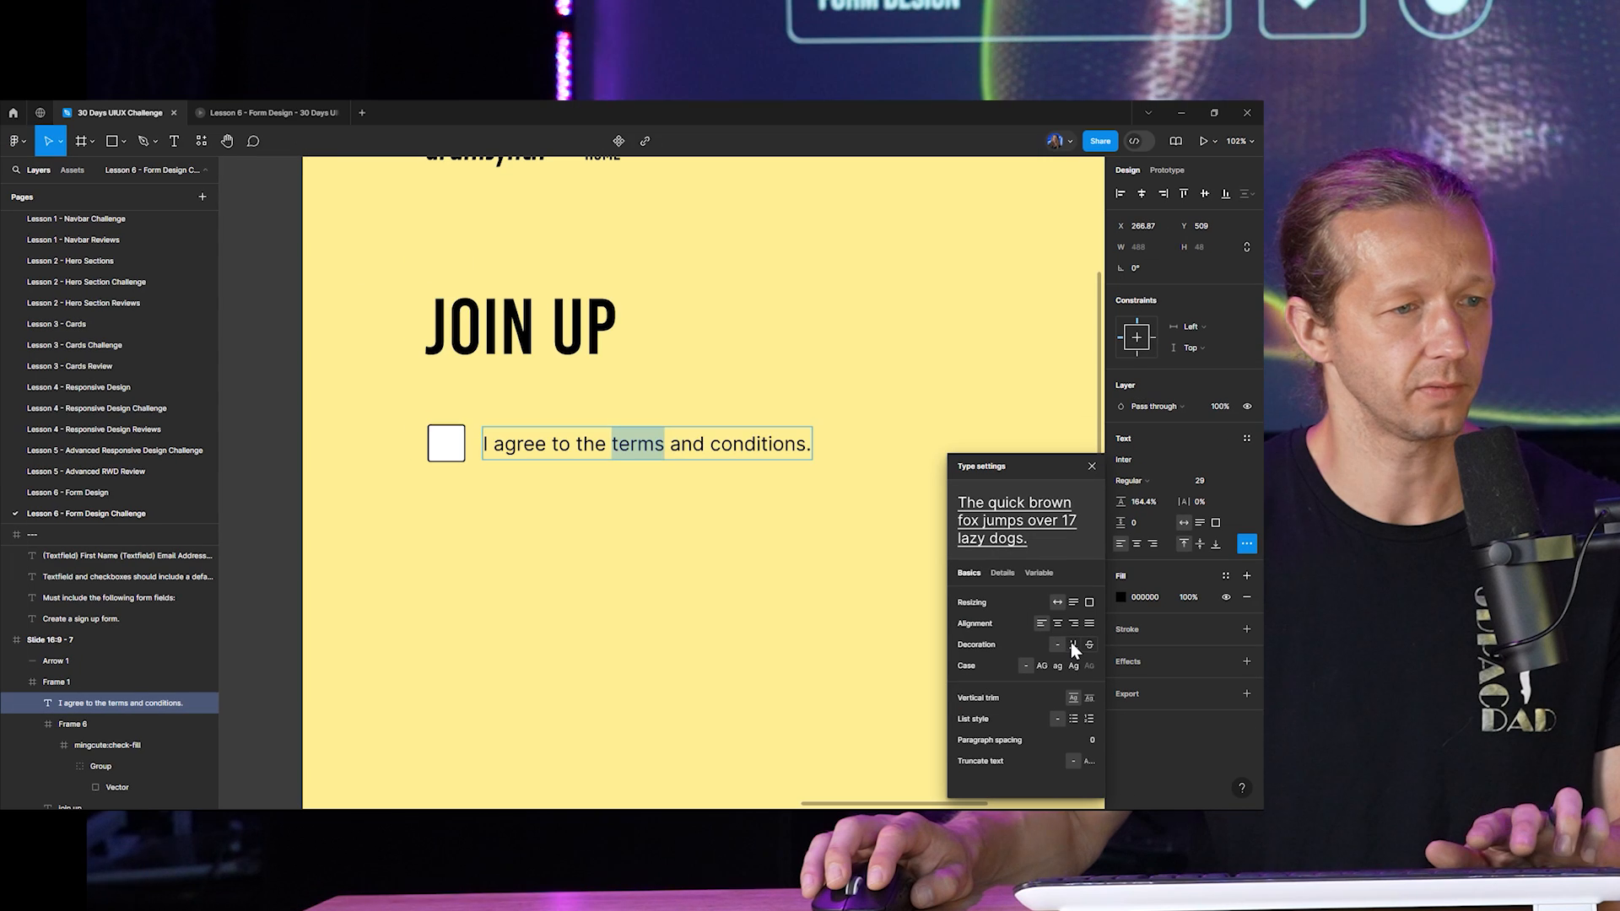
left_click(1075, 646)
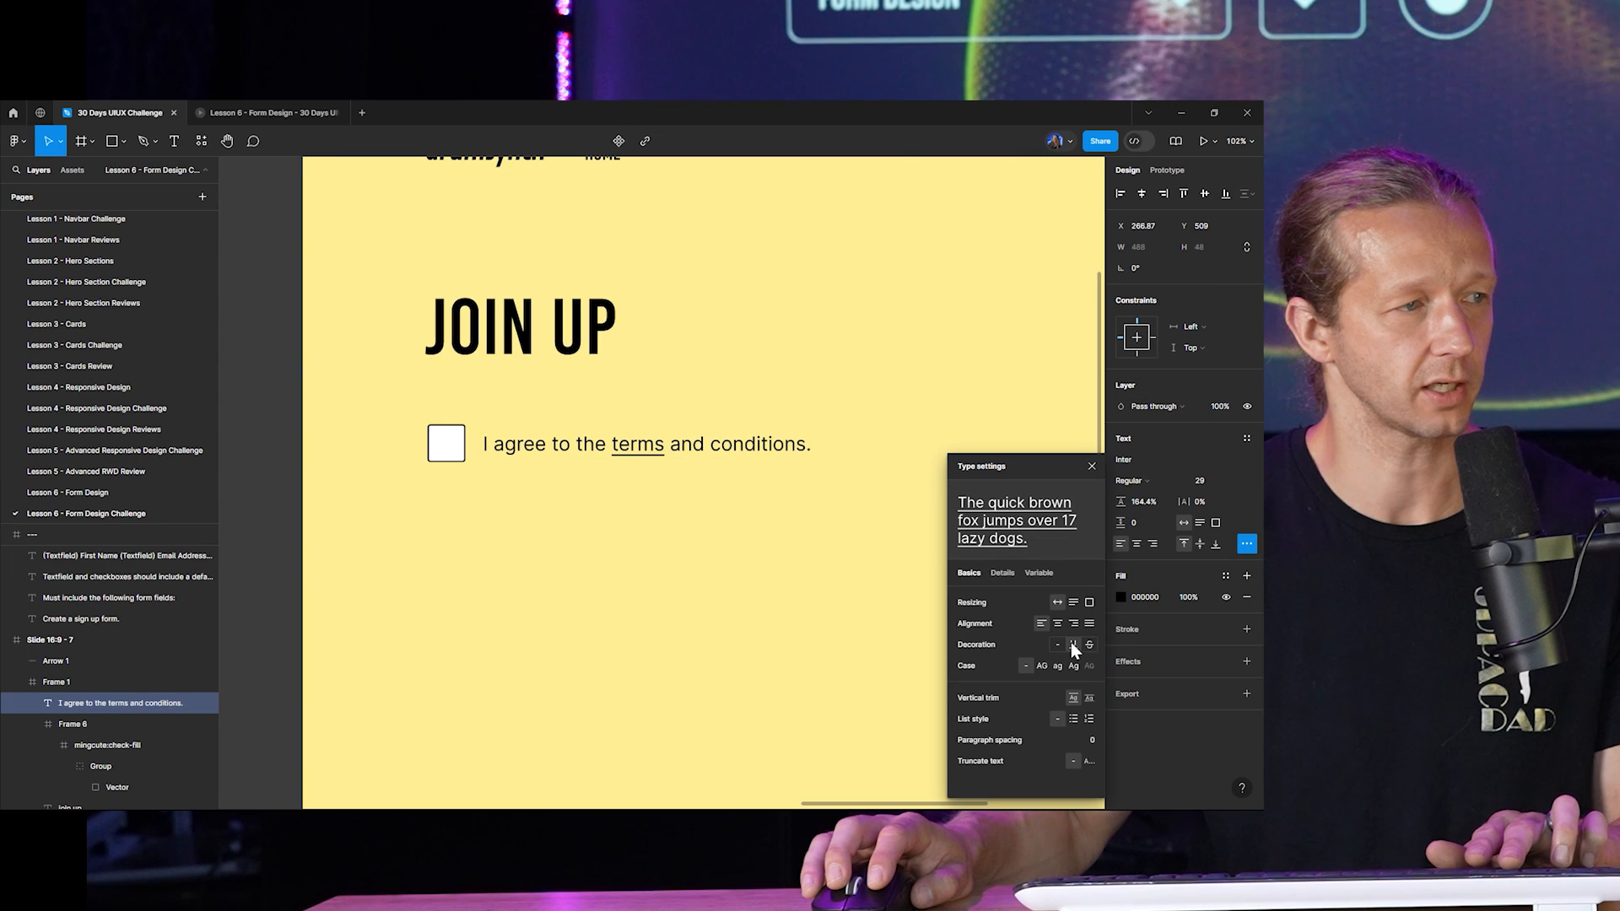
Delete the terms and conditions label and the checkbox square below the JOIN UP heading.
left_click(703, 444)
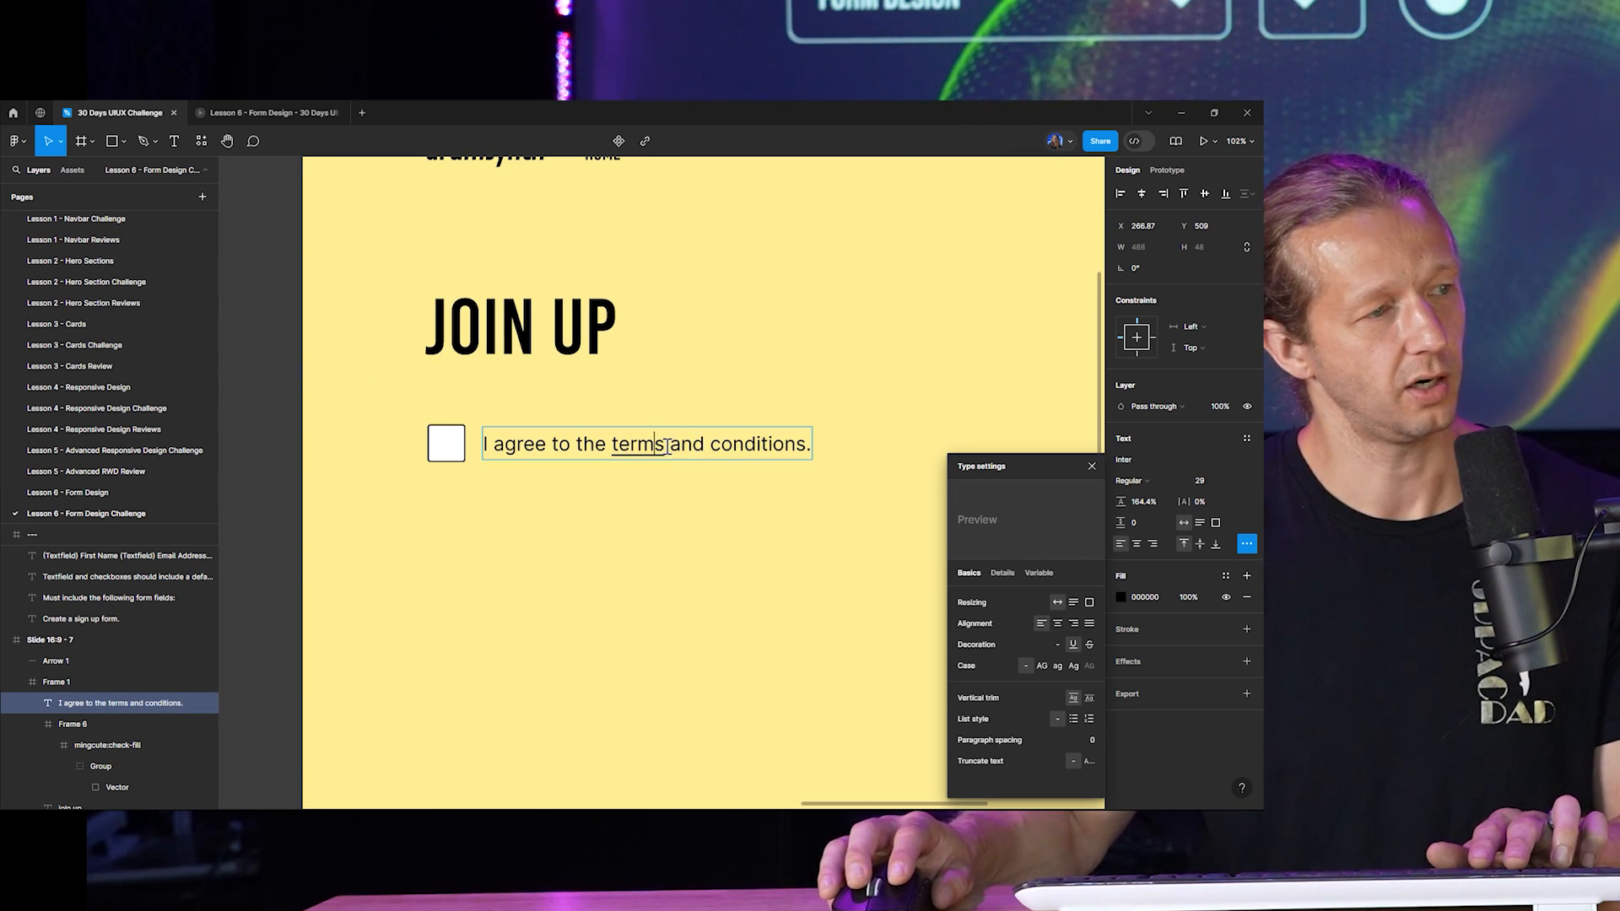
key("Escape")
key("Delete")
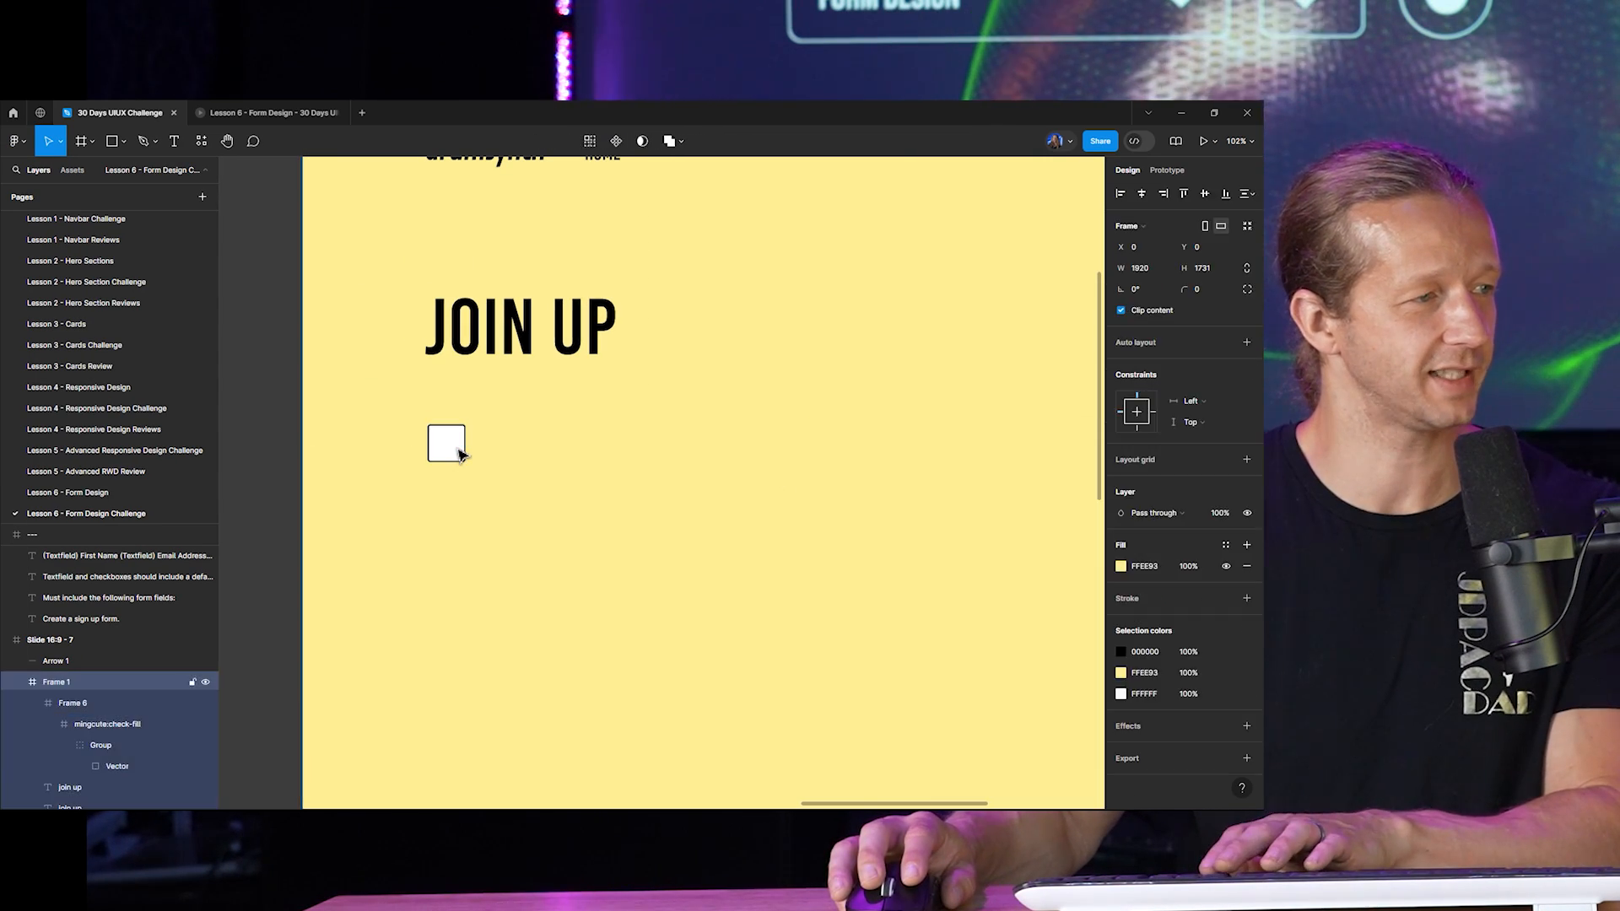
key("Delete")
key("ctrl+z")
key("ctrl+z")
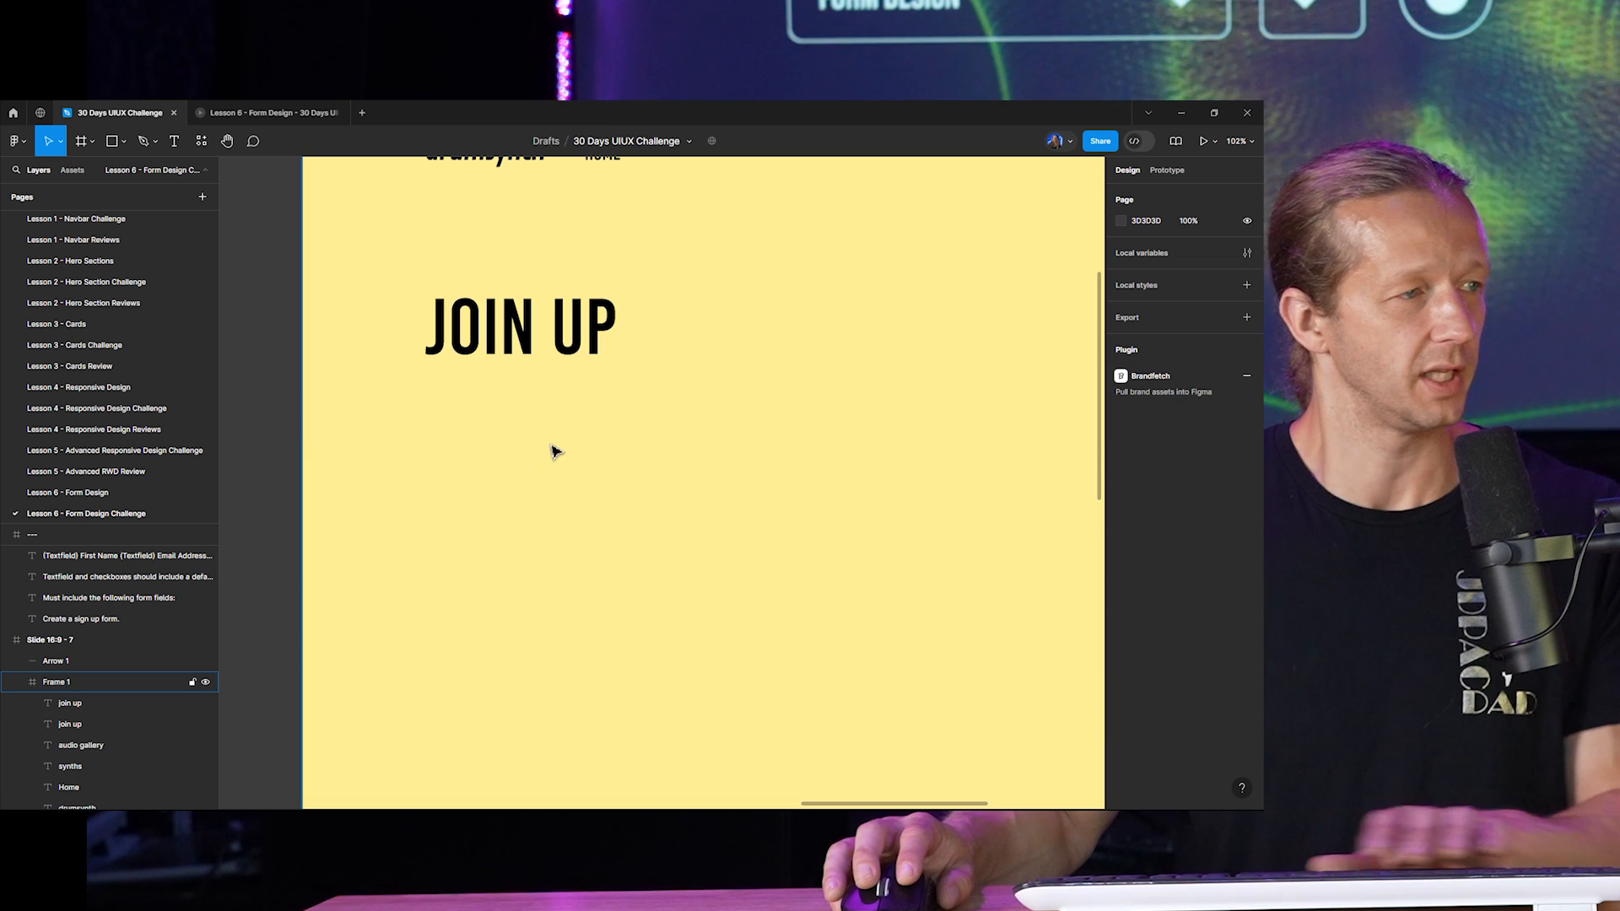
Try out a full-width field frame of about 1515 × 131 below the JOIN UP heading, and delete it.
scroll(716, 464, "down", 3)
scroll(715, 464, "down", 3)
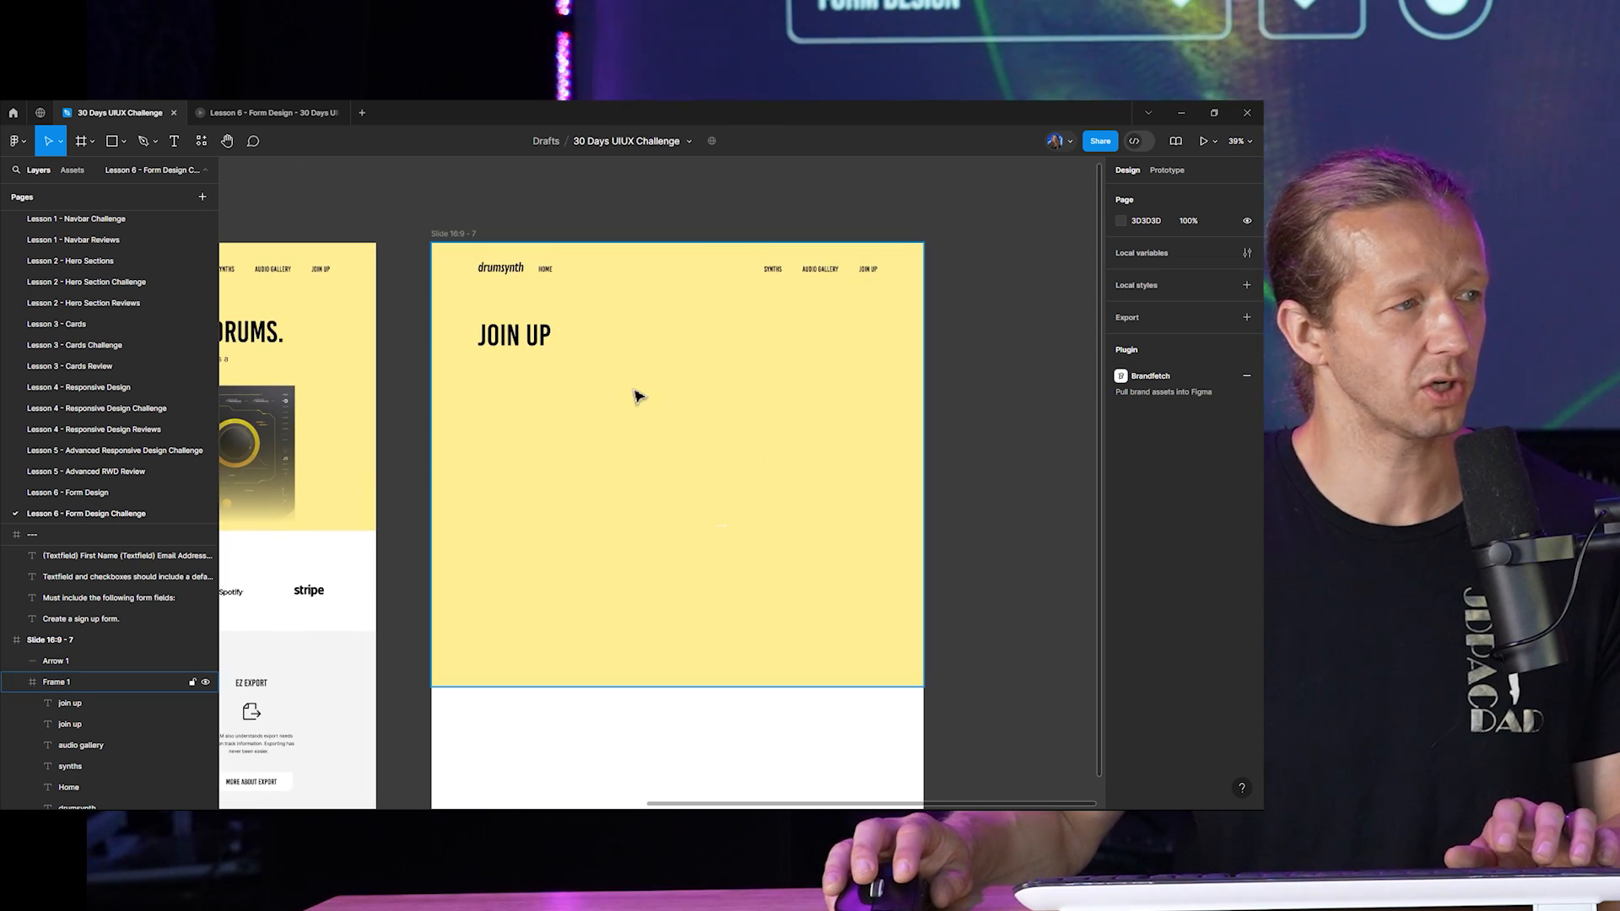
scroll(624, 356, "up", 2)
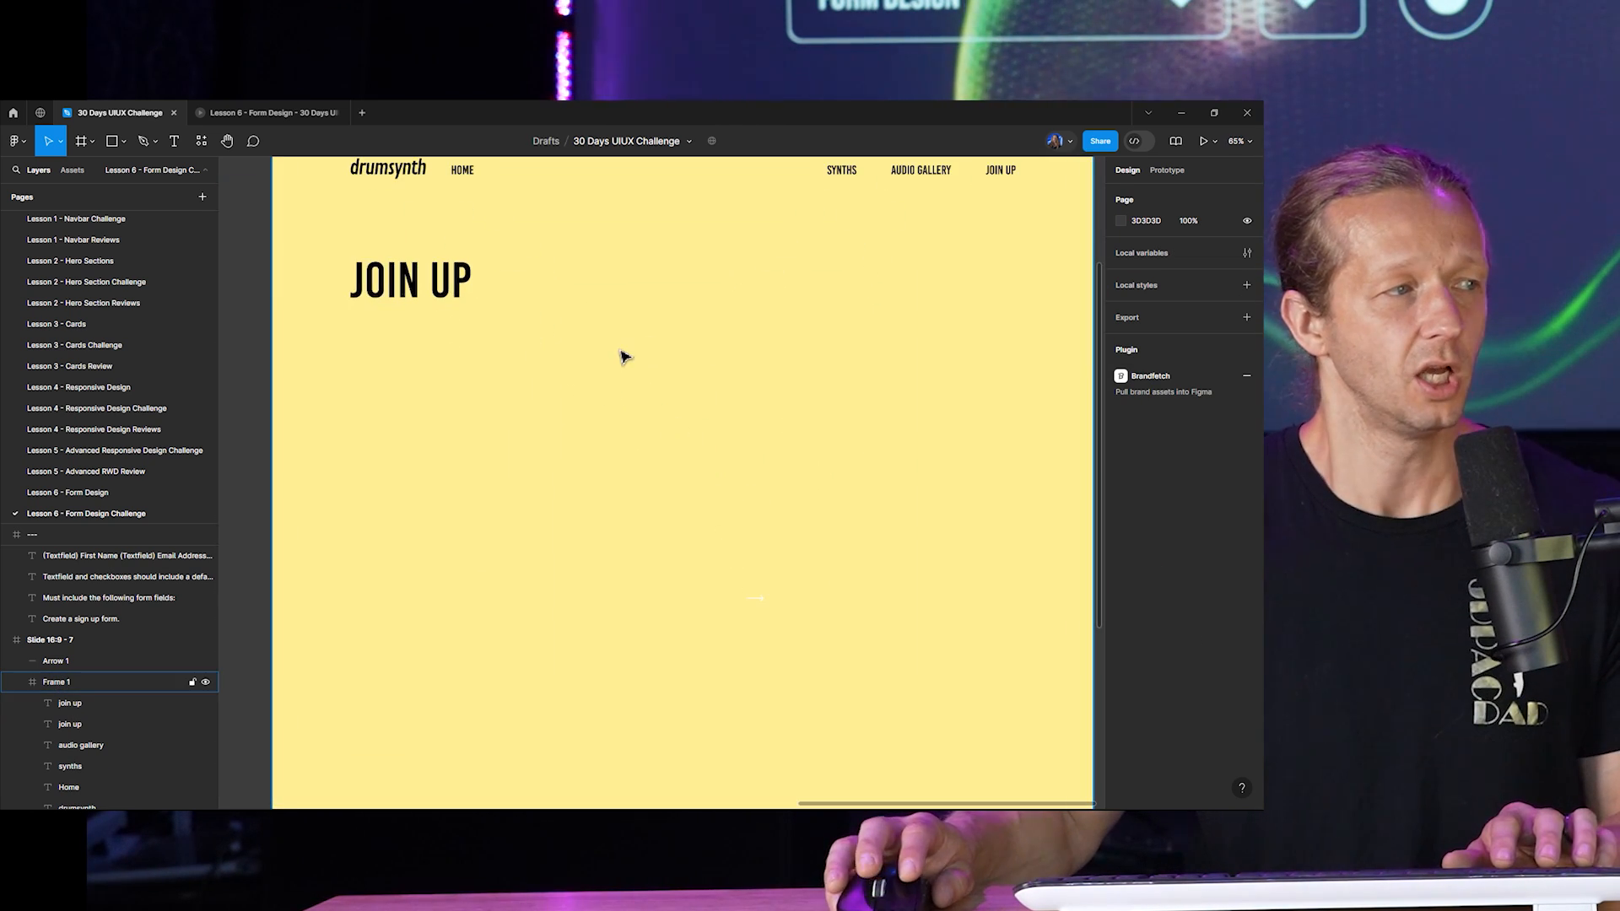
scroll(639, 365, "down", 3)
key("f")
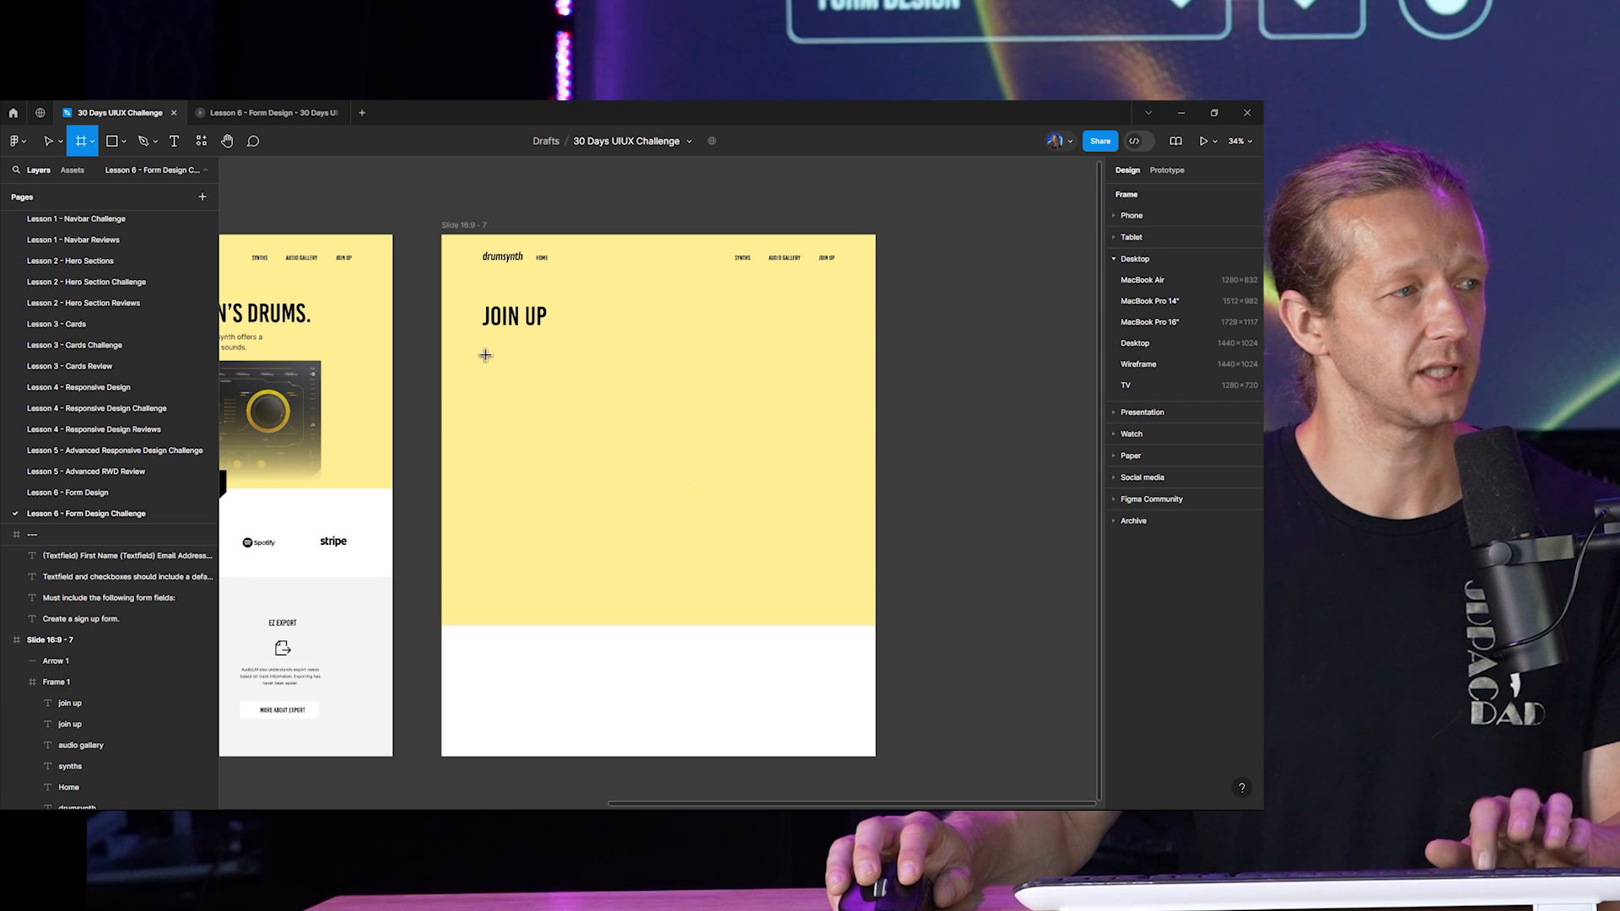
left_click_drag(484, 348, 829, 382)
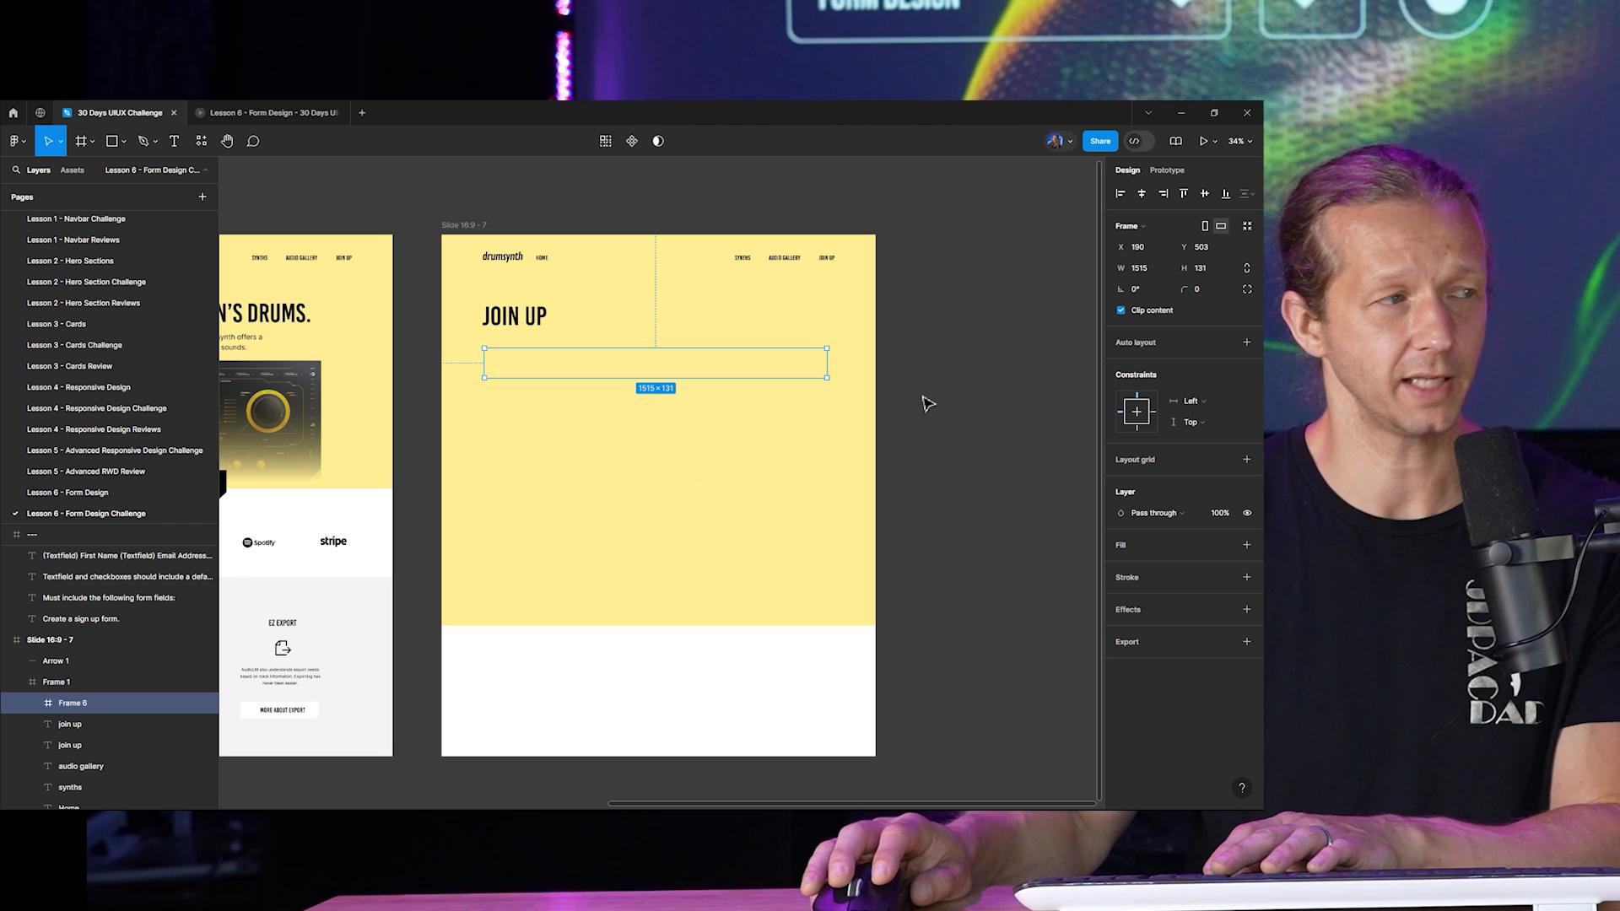
key("Delete")
Shift the JOIN UP heading to the right, try out a narrower field frame below it, and delete the frame.
left_click_drag(525, 322, 587, 327)
left_click(579, 224)
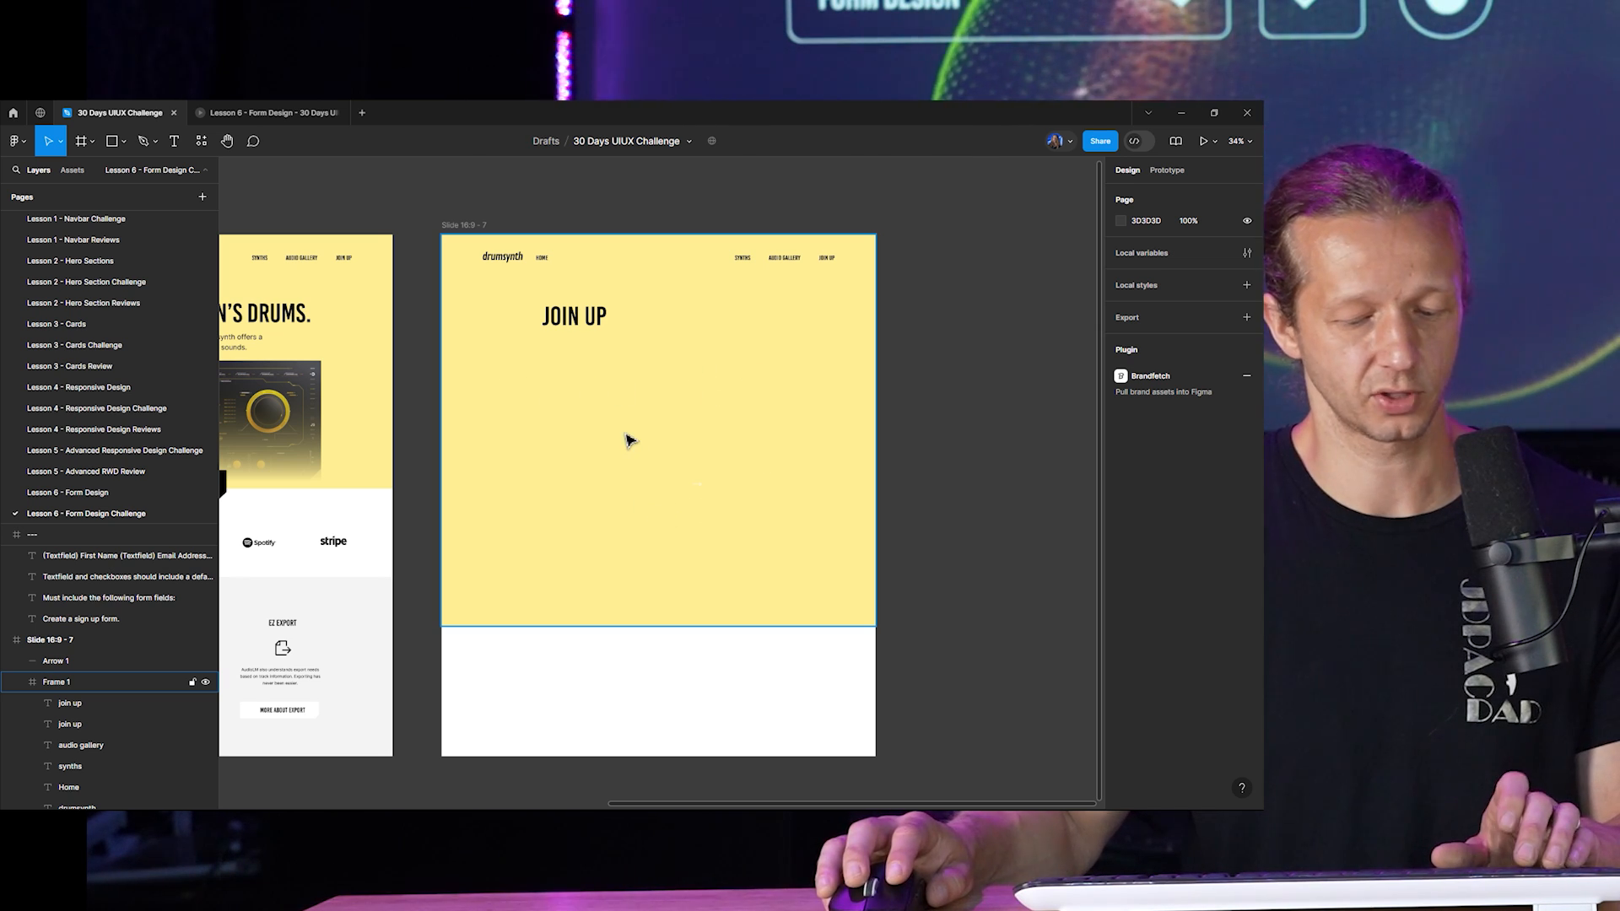
key("f")
left_click_drag(547, 354, 764, 385)
key("Delete")
Move the JOIN UP heading back to the left so it lines up under the drumsynth logo.
left_click(582, 321)
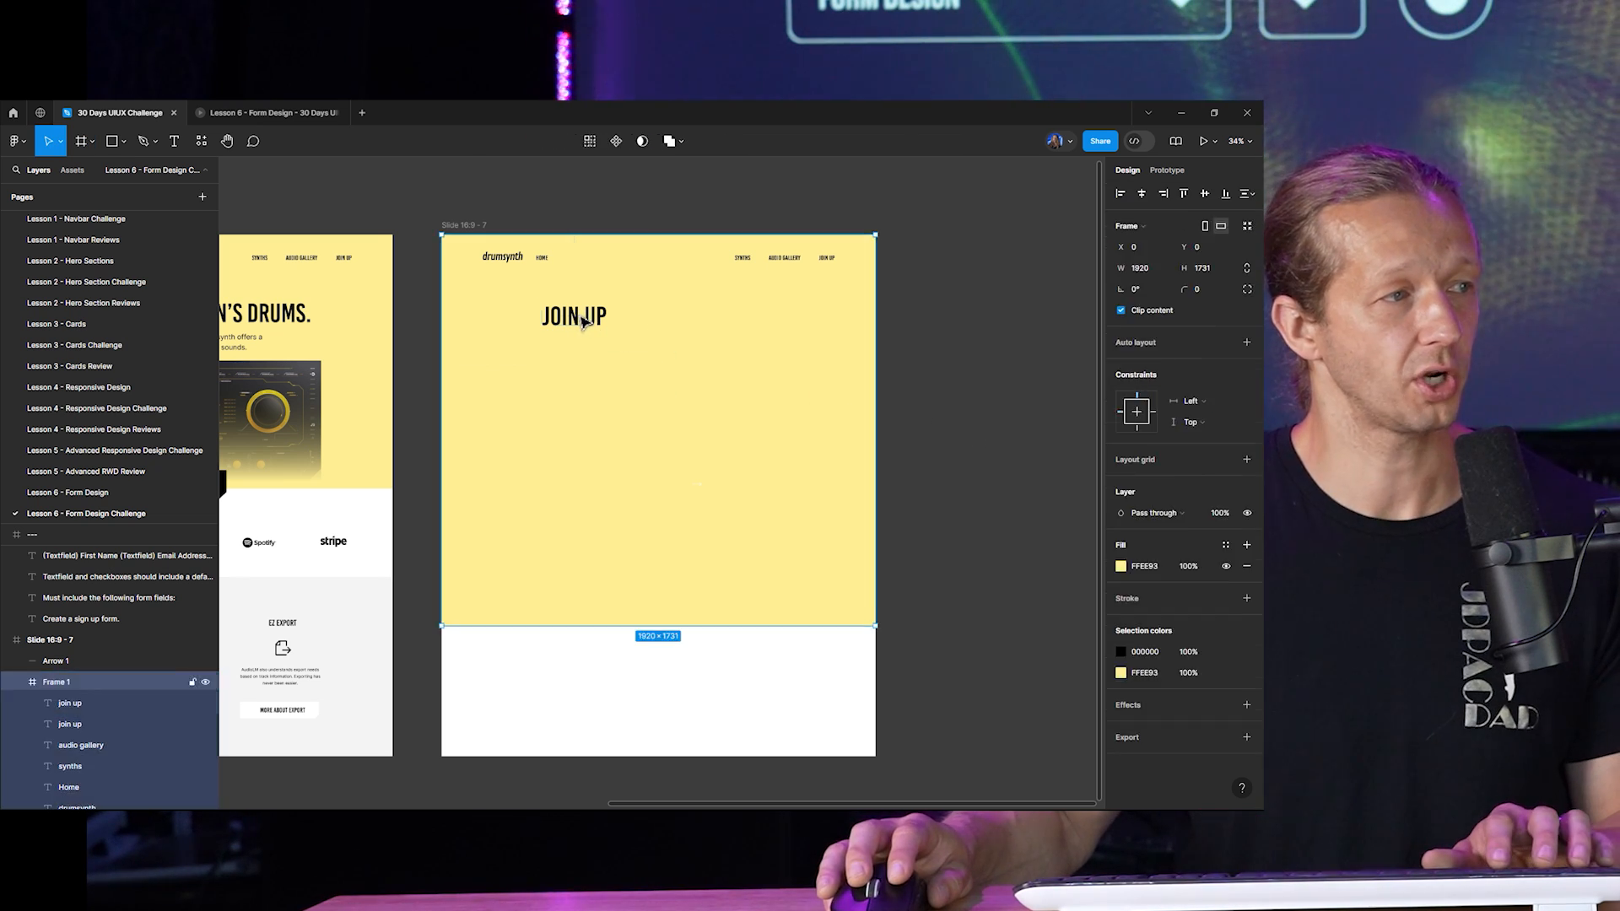
left_click(582, 320)
left_click_drag(582, 321, 523, 319)
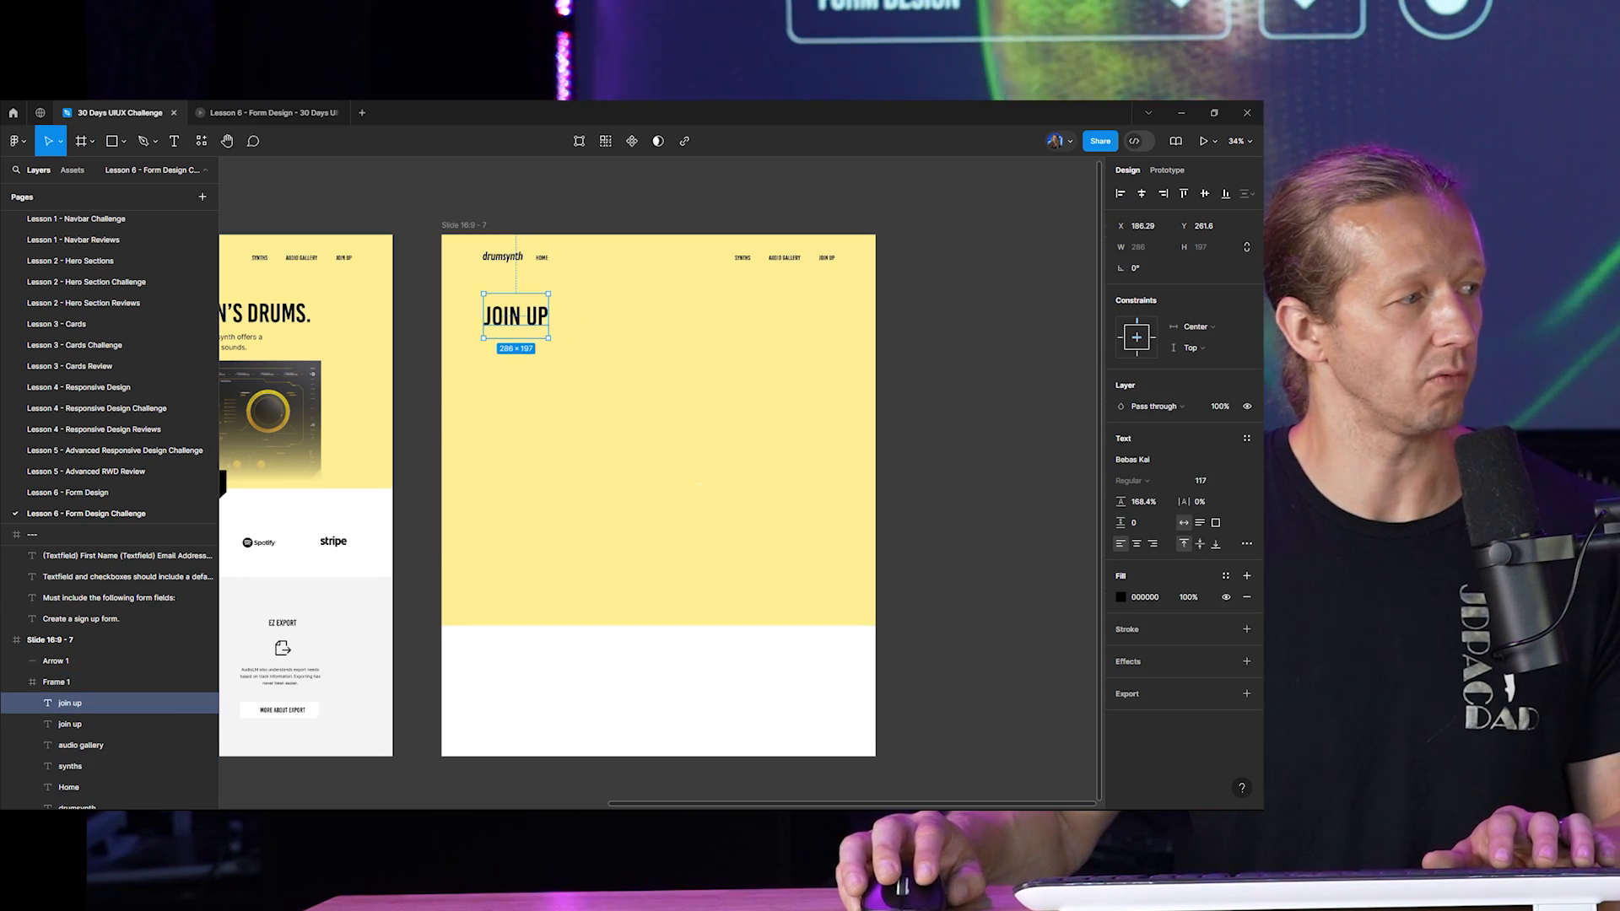
Review the contact form layout on the Lesson 6 - Form Design page and return to the Lesson 6 - Form Design Challenge page.
left_click(110, 492)
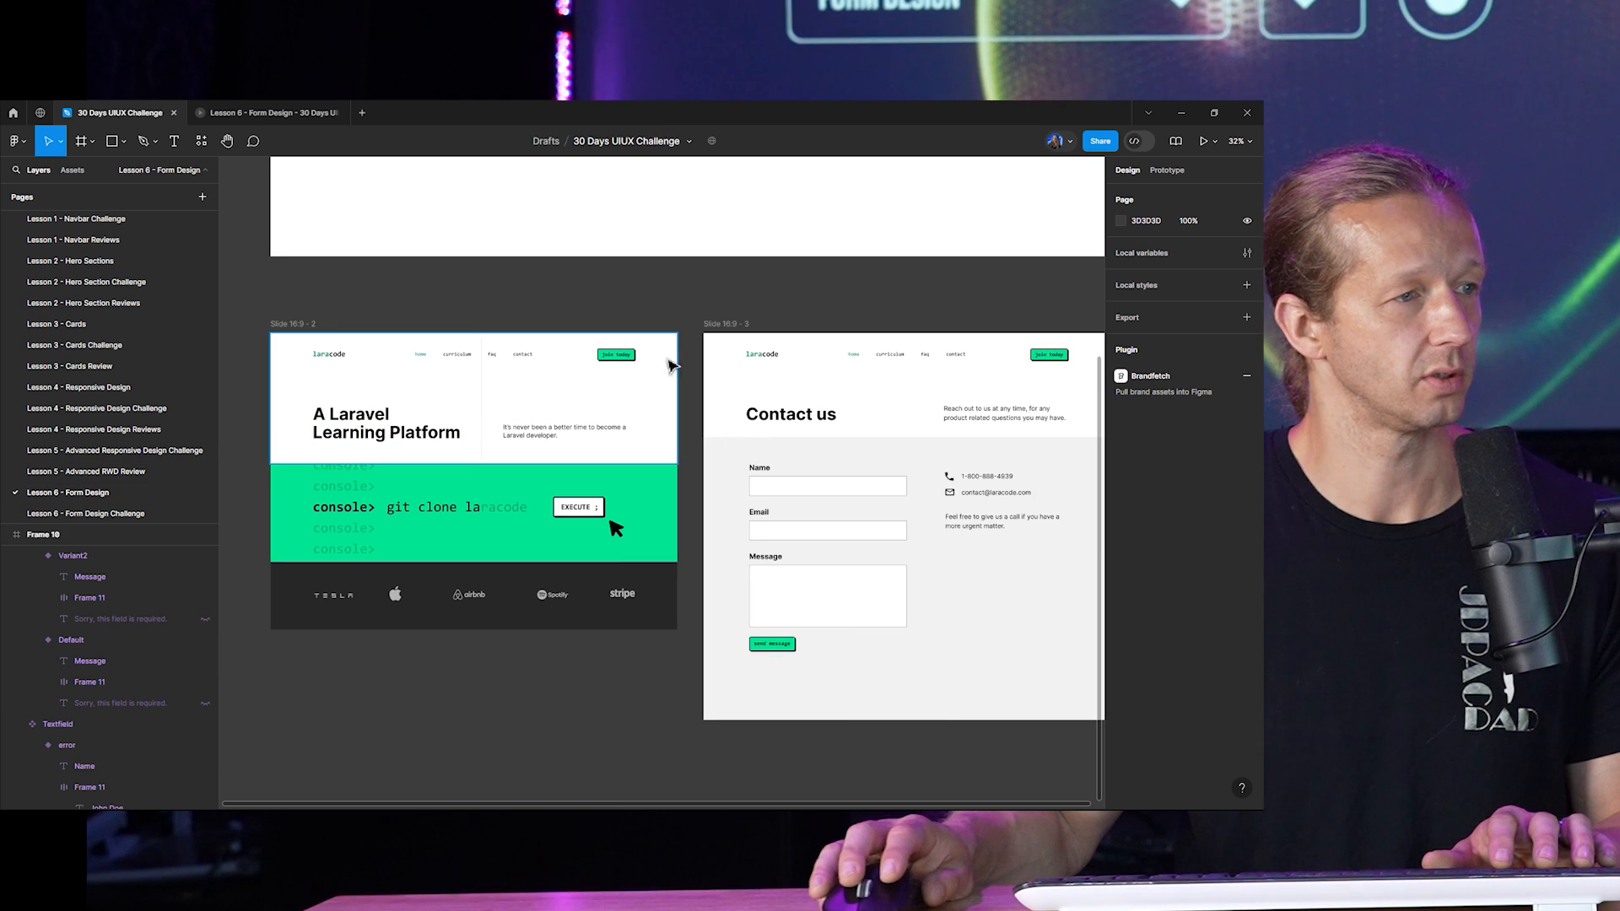
scroll(1001, 554, "up", 3)
left_click_drag(916, 560, 839, 517)
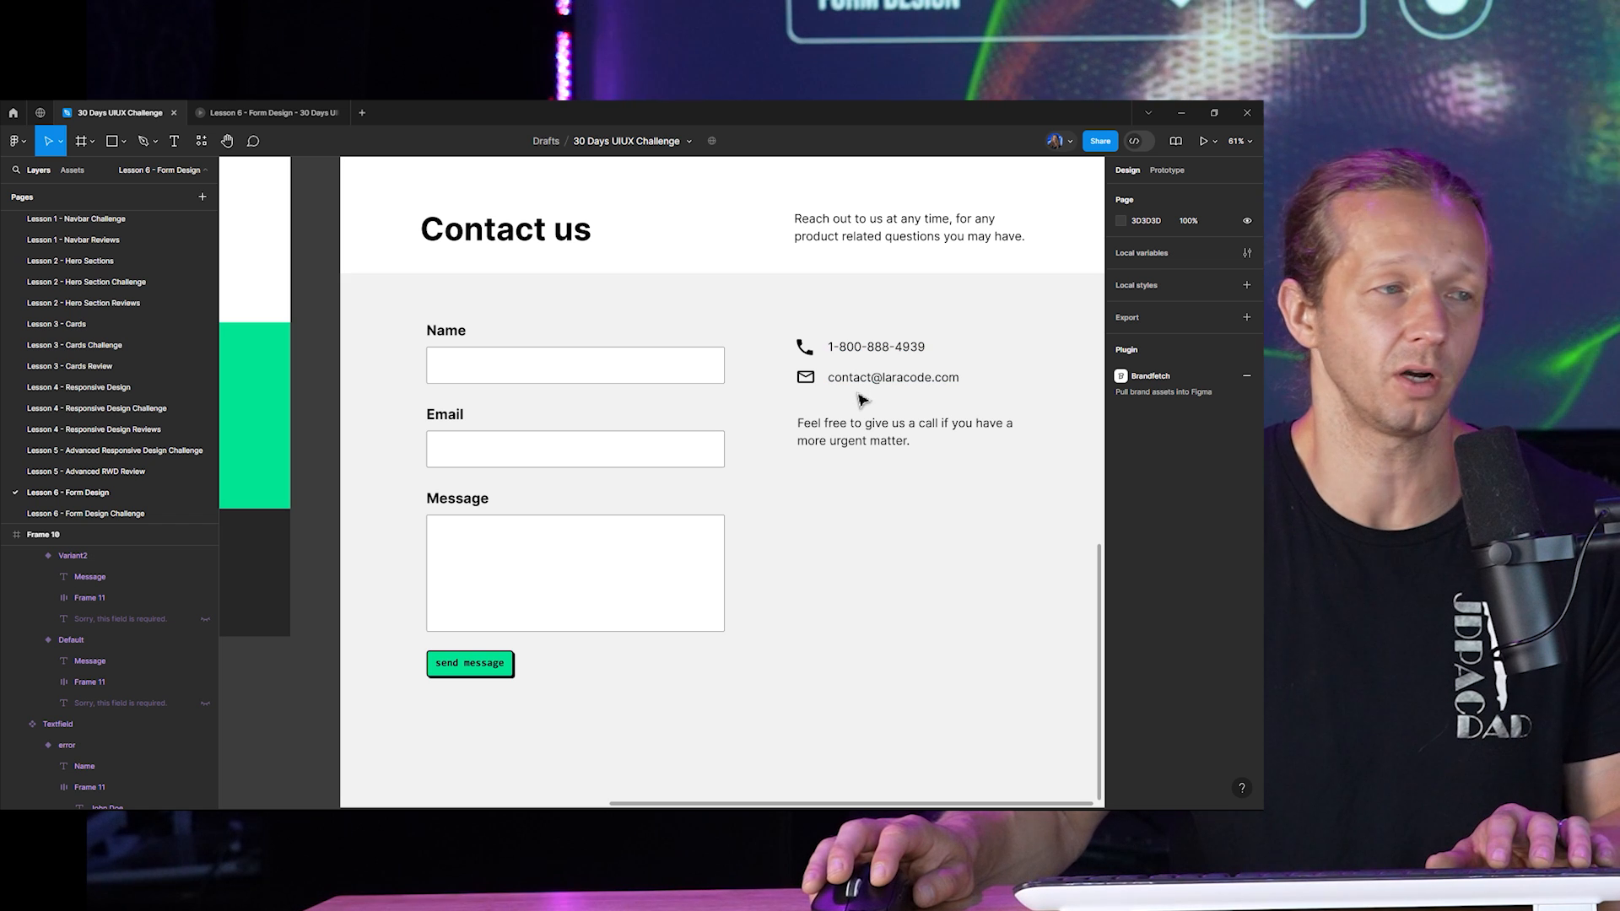
left_click(108, 512)
left_click(508, 384)
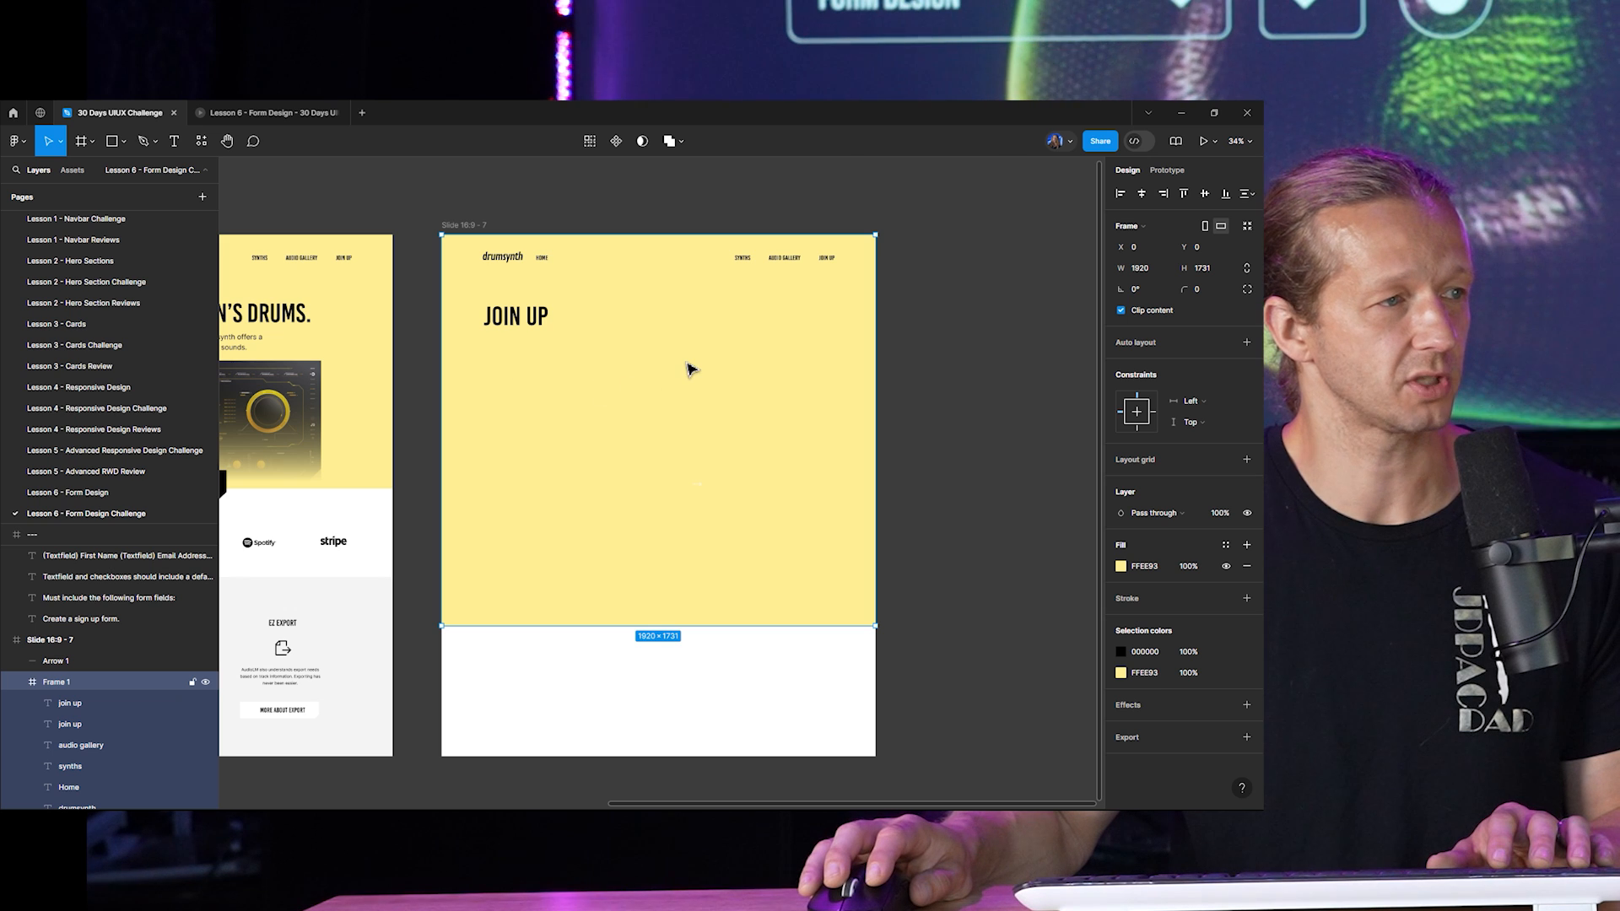
scroll(671, 359, "up", 1)
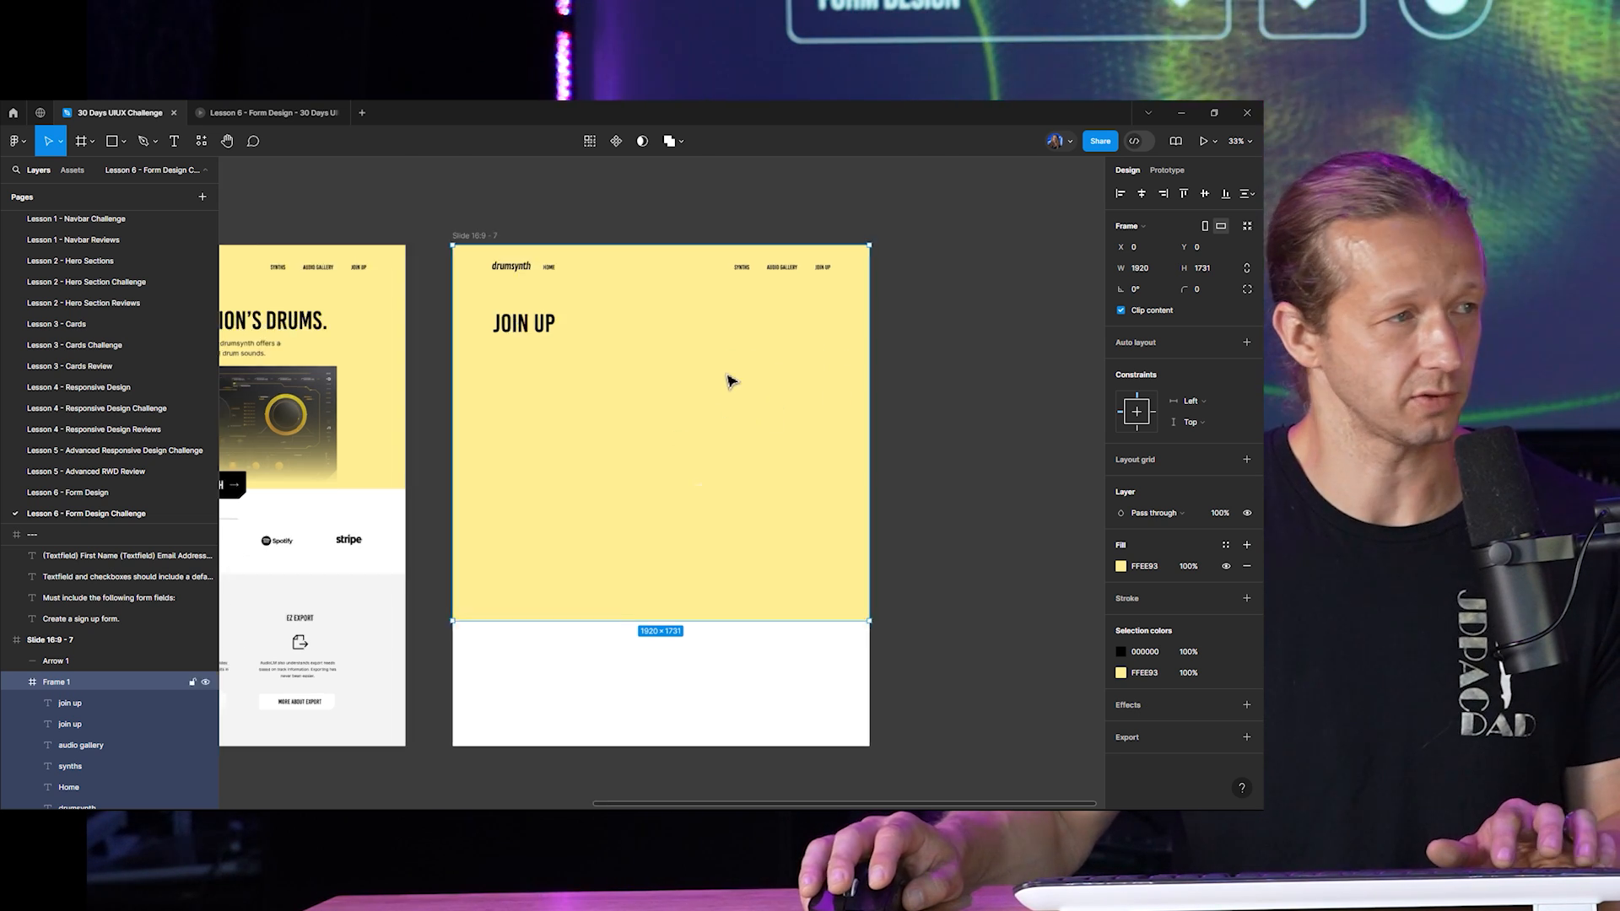
Extend the bottom edge of the yellow background frame on the JOIN UP page slightly downward and deselect it.
left_click(926, 391)
scroll(925, 391, "down", 4)
left_click_drag(796, 268, 812, 275)
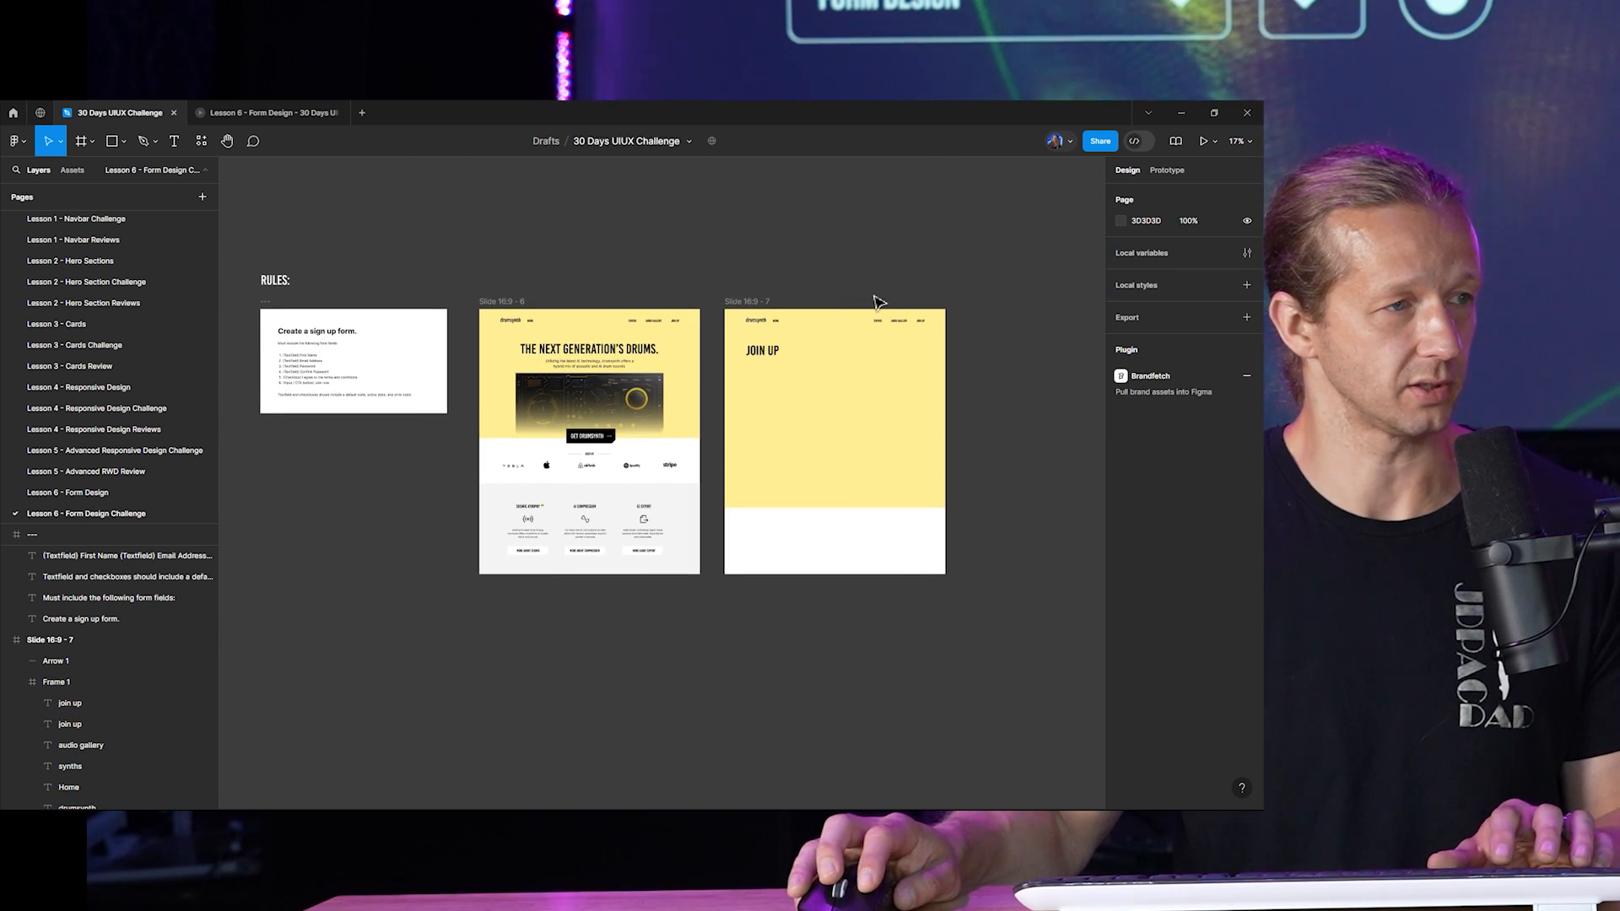
left_click(844, 506)
mouse_move(844, 508)
left_mouse_down()
mouse_move(845, 376)
mouse_move(846, 518)
left_mouse_up()
left_click(759, 281)
Examine the Create a sign up form rules card for the required form fields and the textfield and checkbox states.
scroll(765, 283, "up", 2)
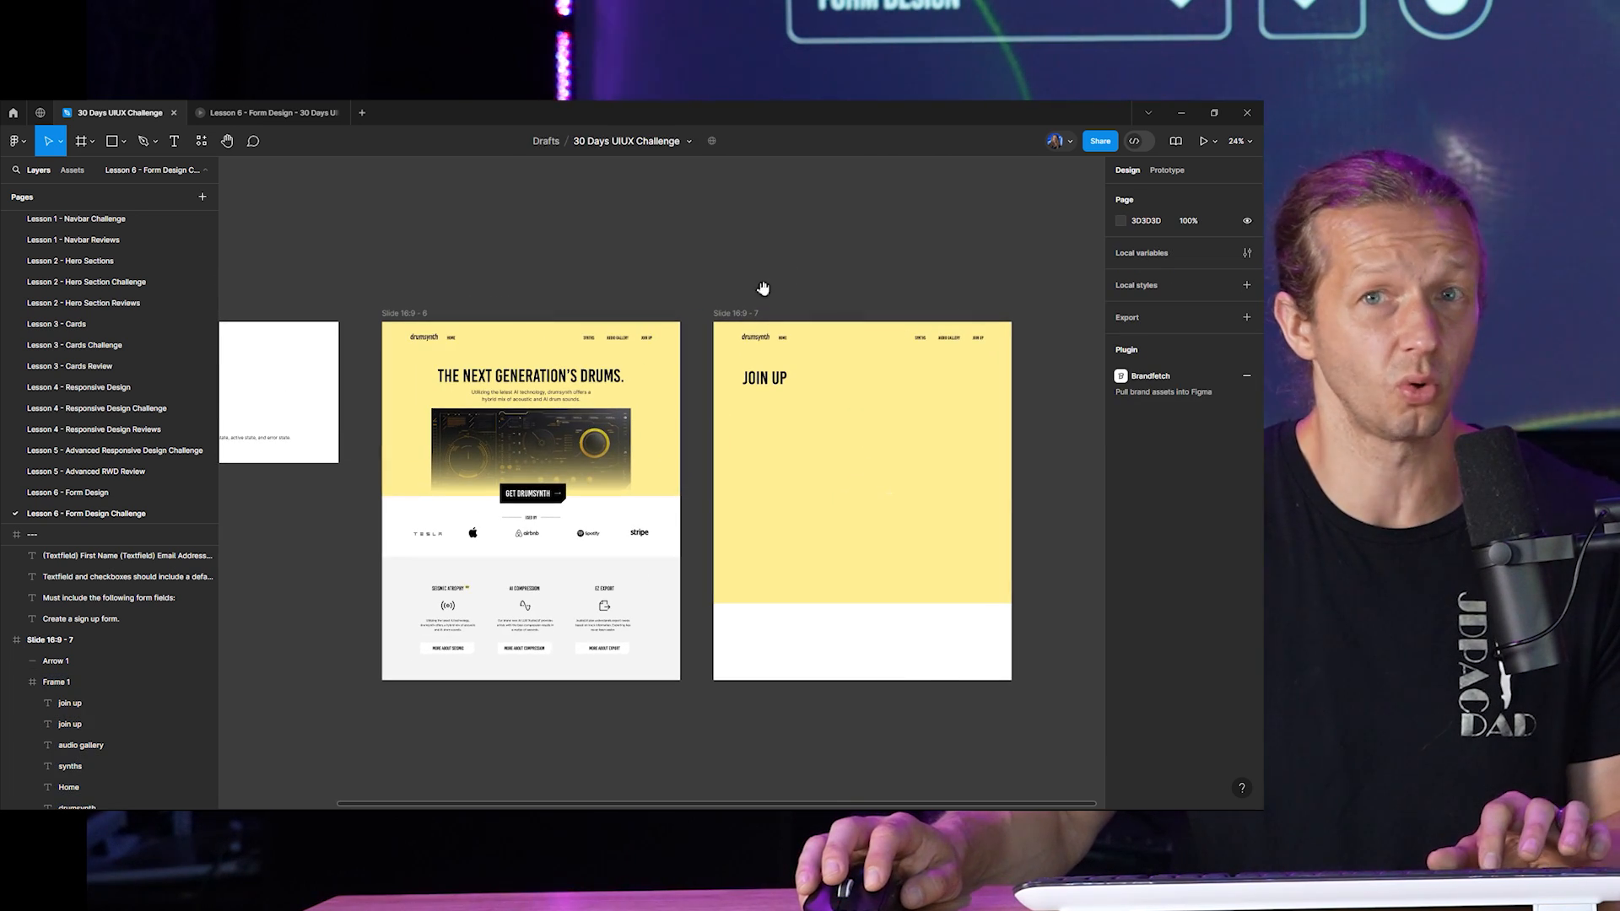
scroll(766, 300, "left", 5)
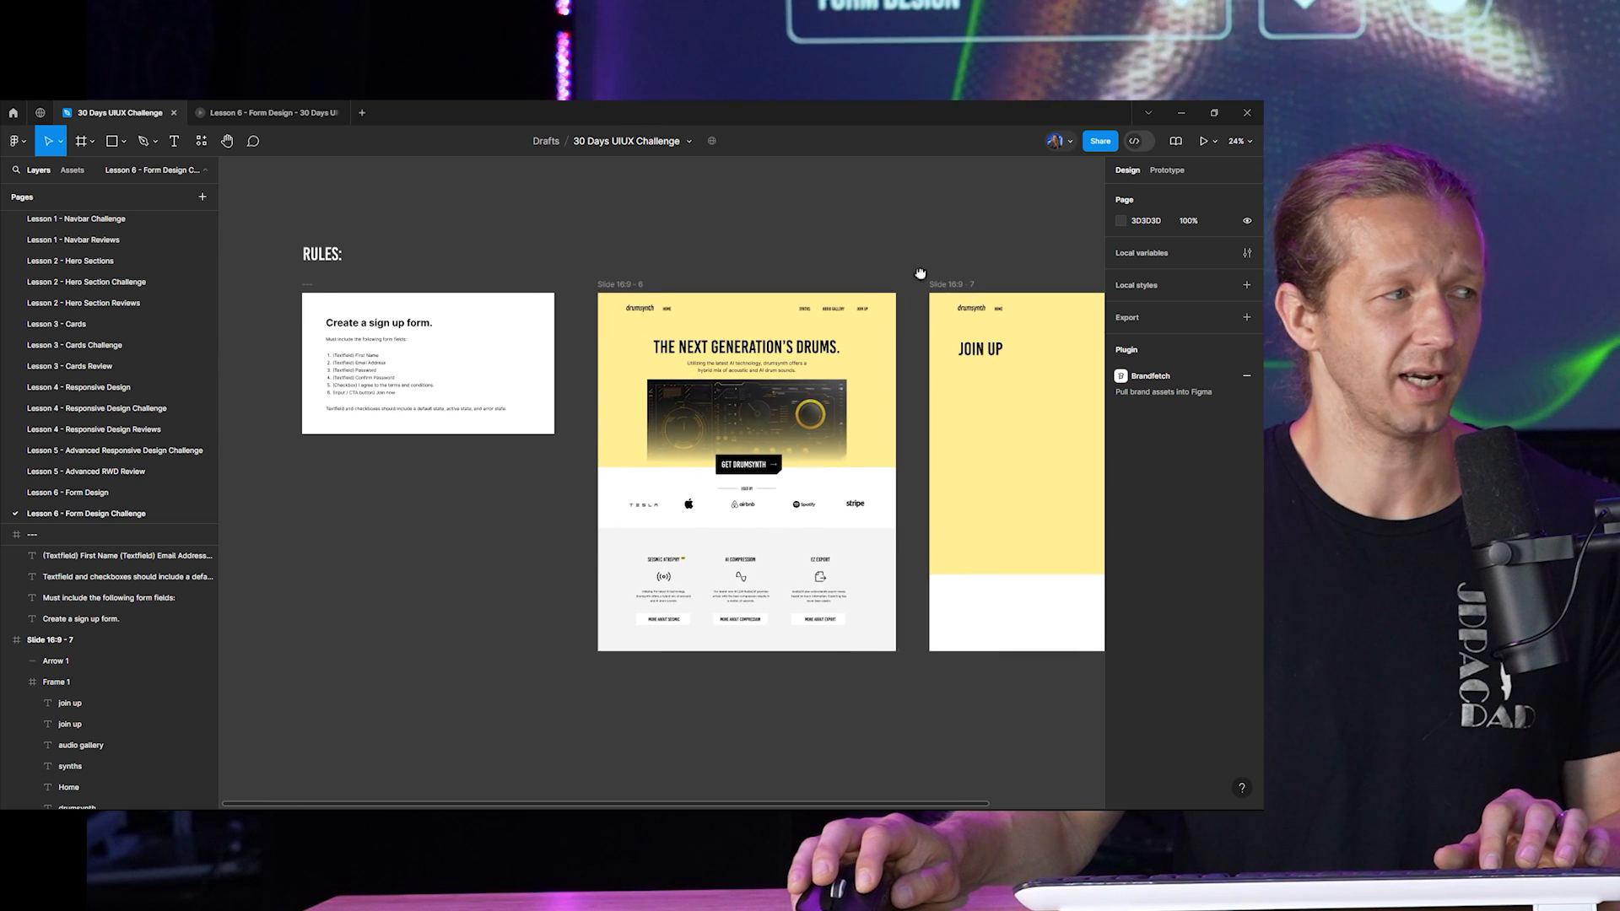
scroll(514, 276, "left", 2)
scroll(555, 327, "up", 5)
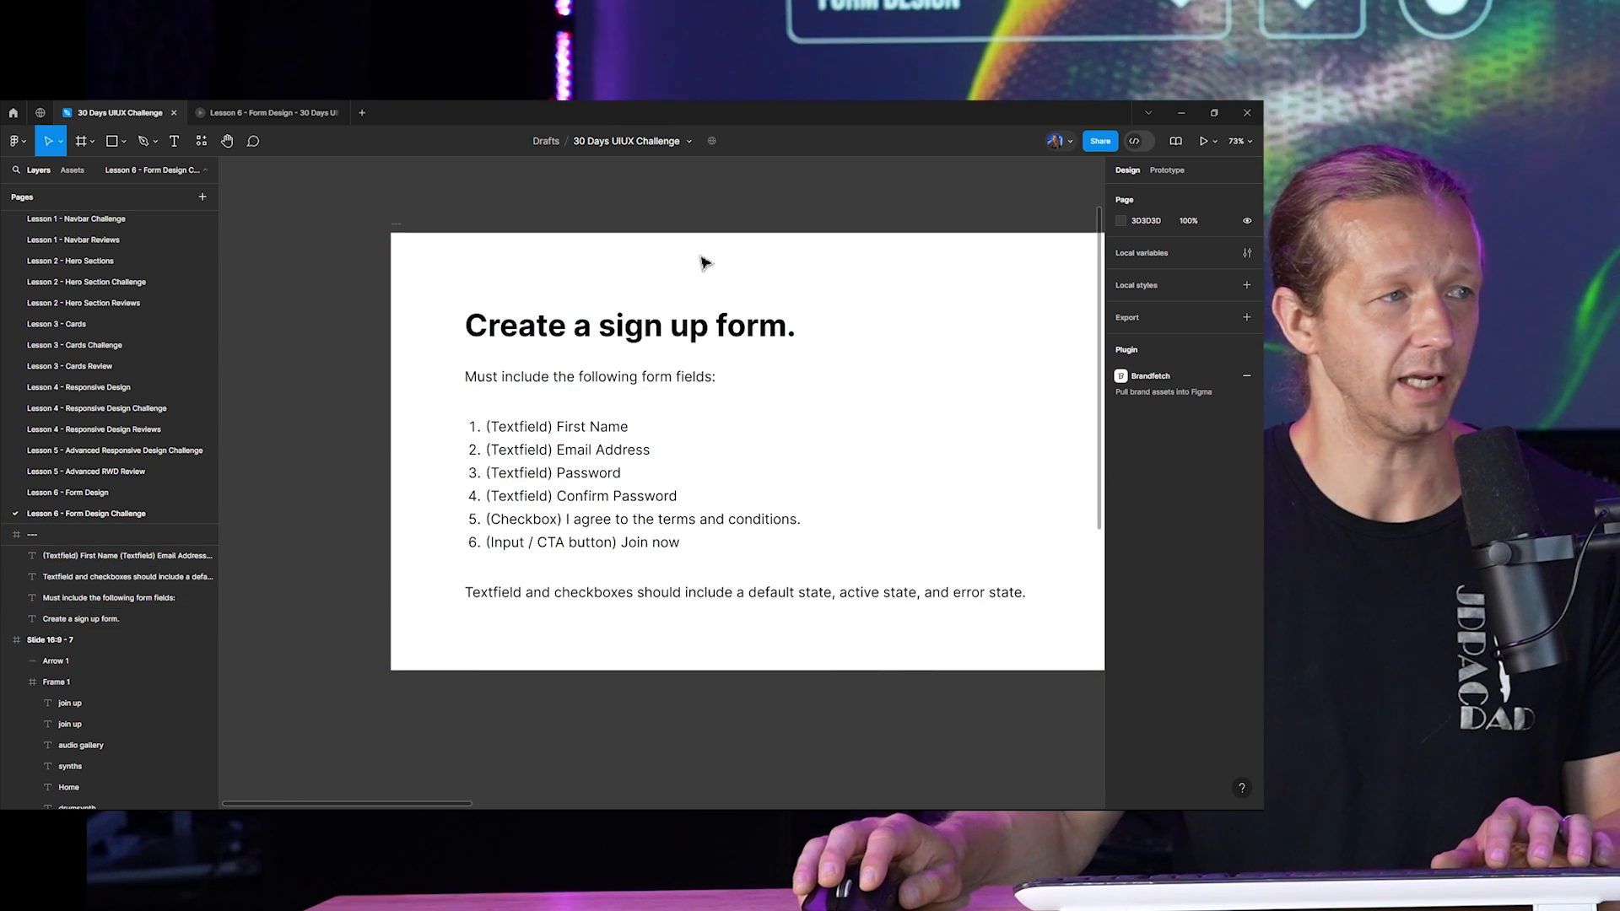
scroll(785, 282, "down", 1)
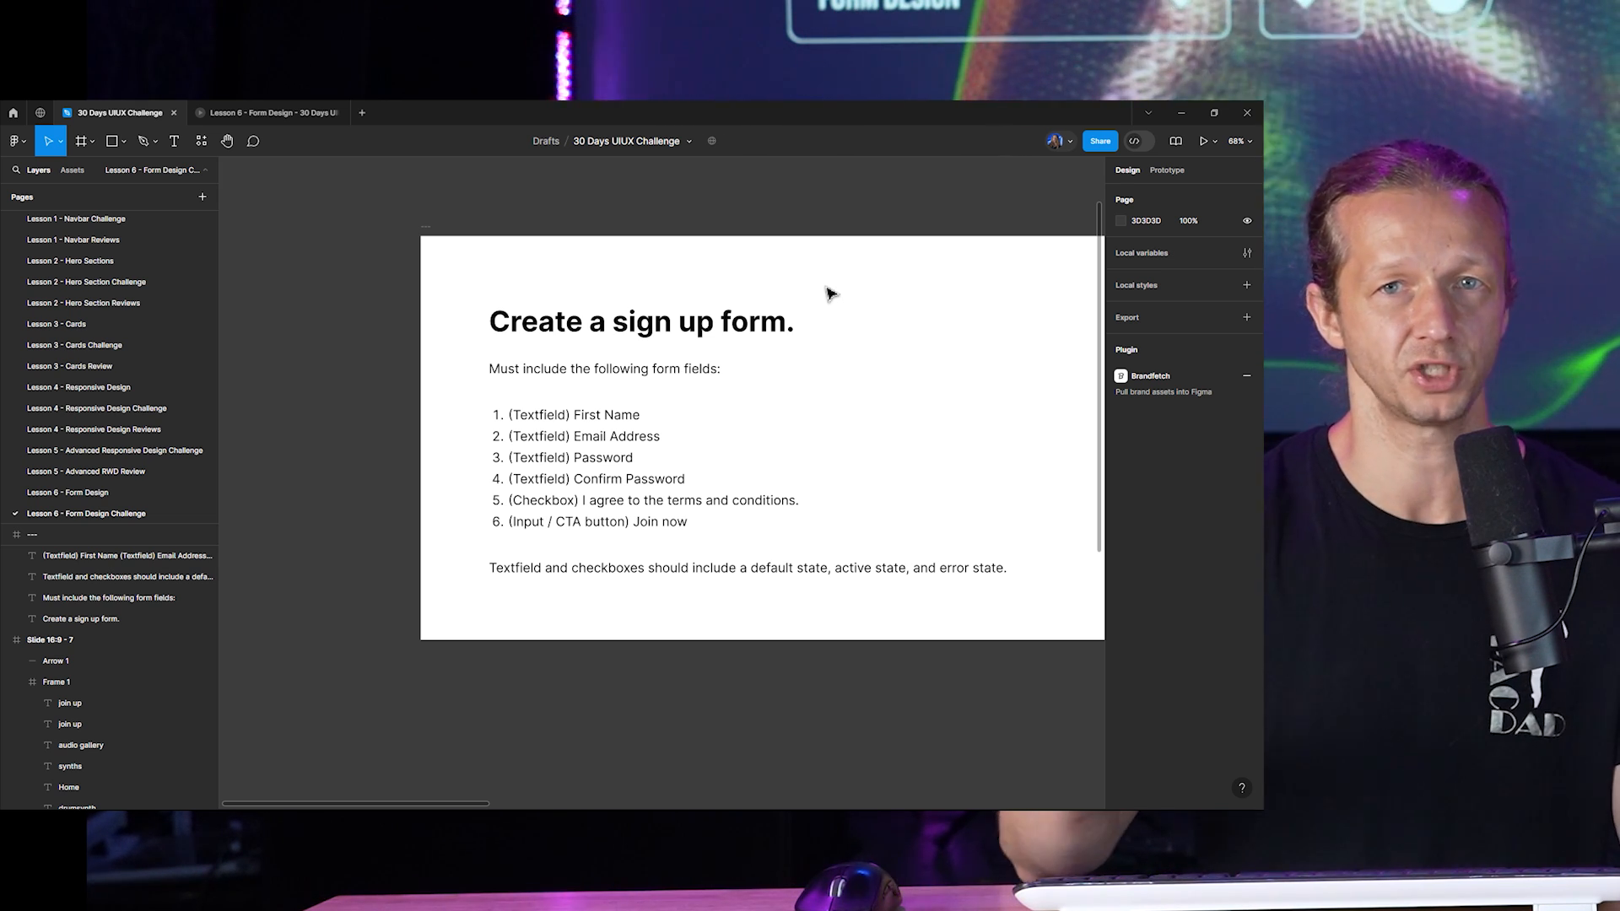
scroll(827, 292, "down", 5)
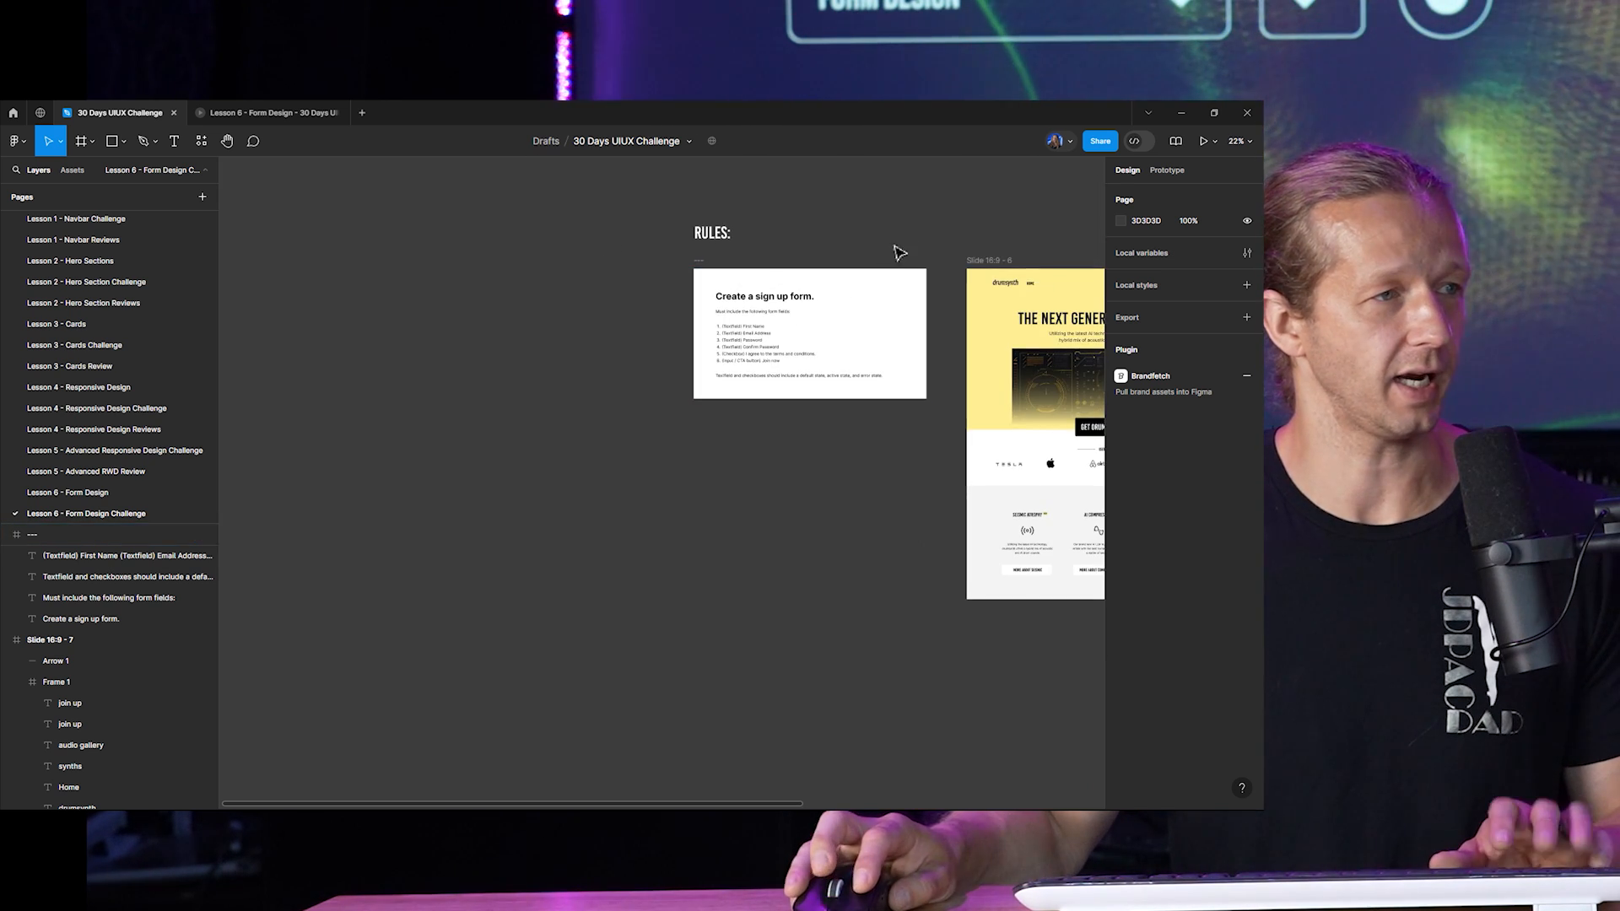